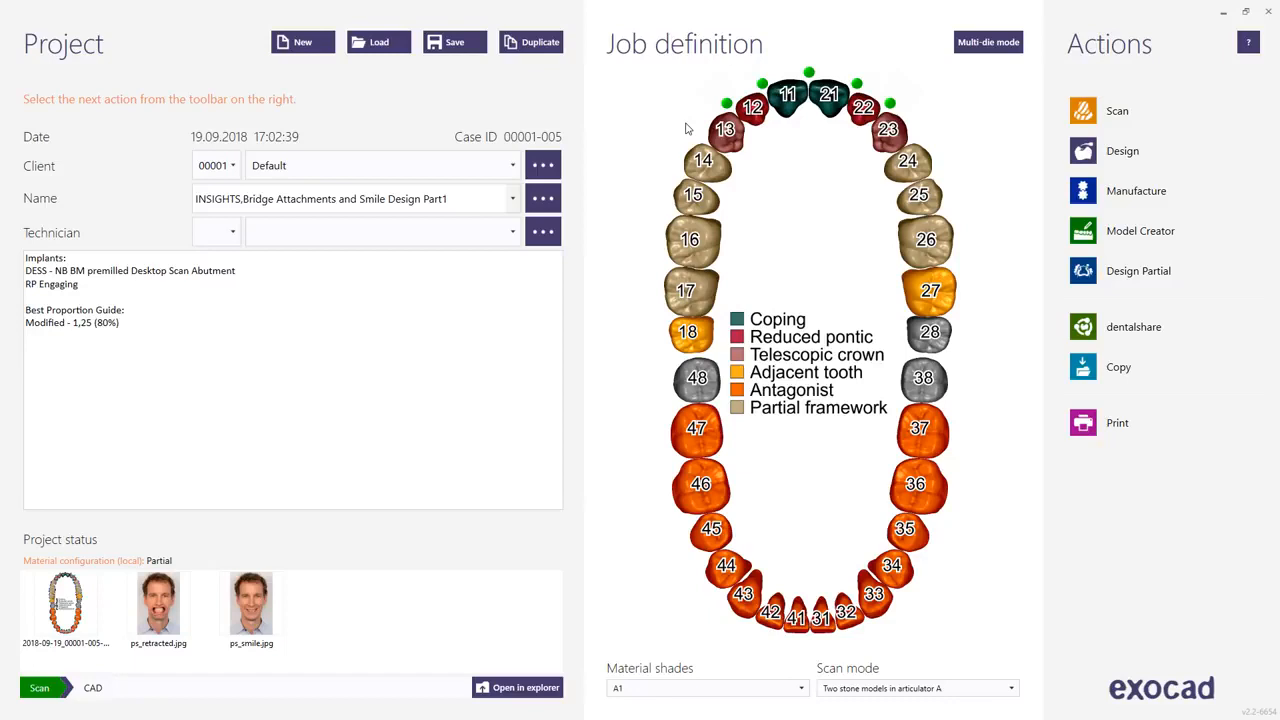
Review the job definition of tooth 13 and the work types of the neighbouring front teeth.
{"action": "mouse_move", "coordinate": [720, 137]}
{"action": "left_click", "coordinate": [719, 133]}
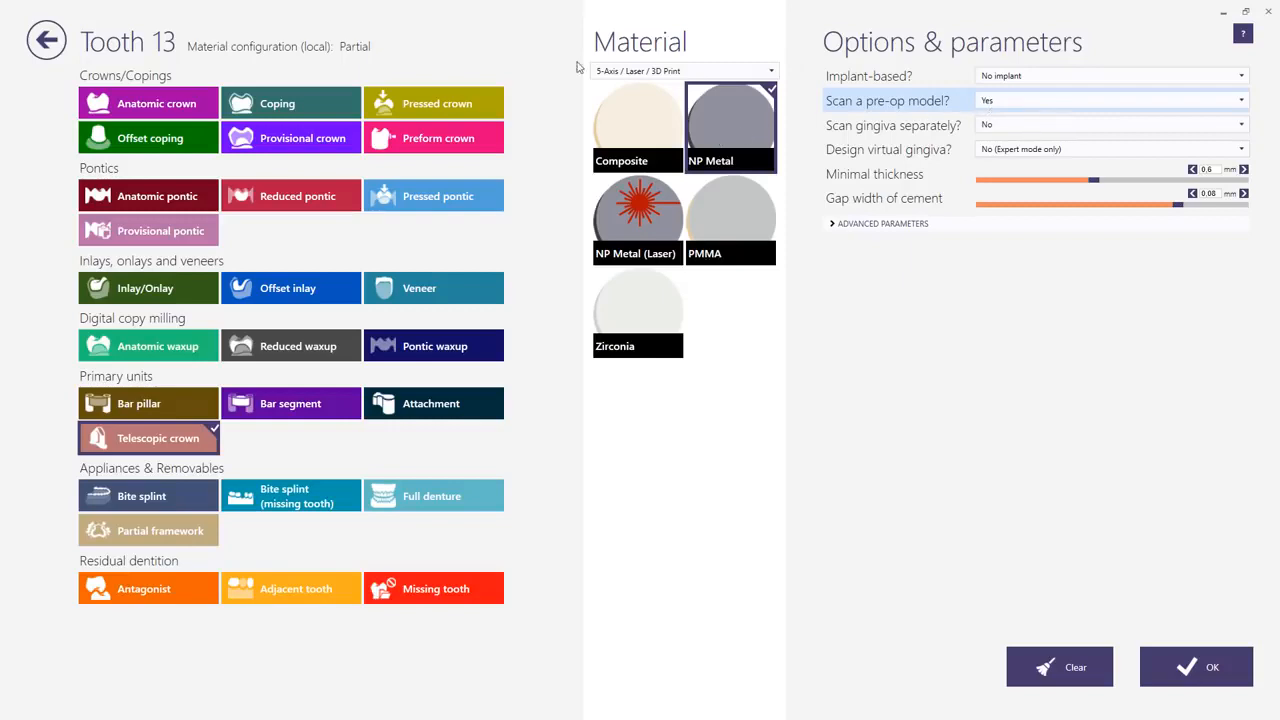
{"action": "left_click", "coordinate": [46, 39]}
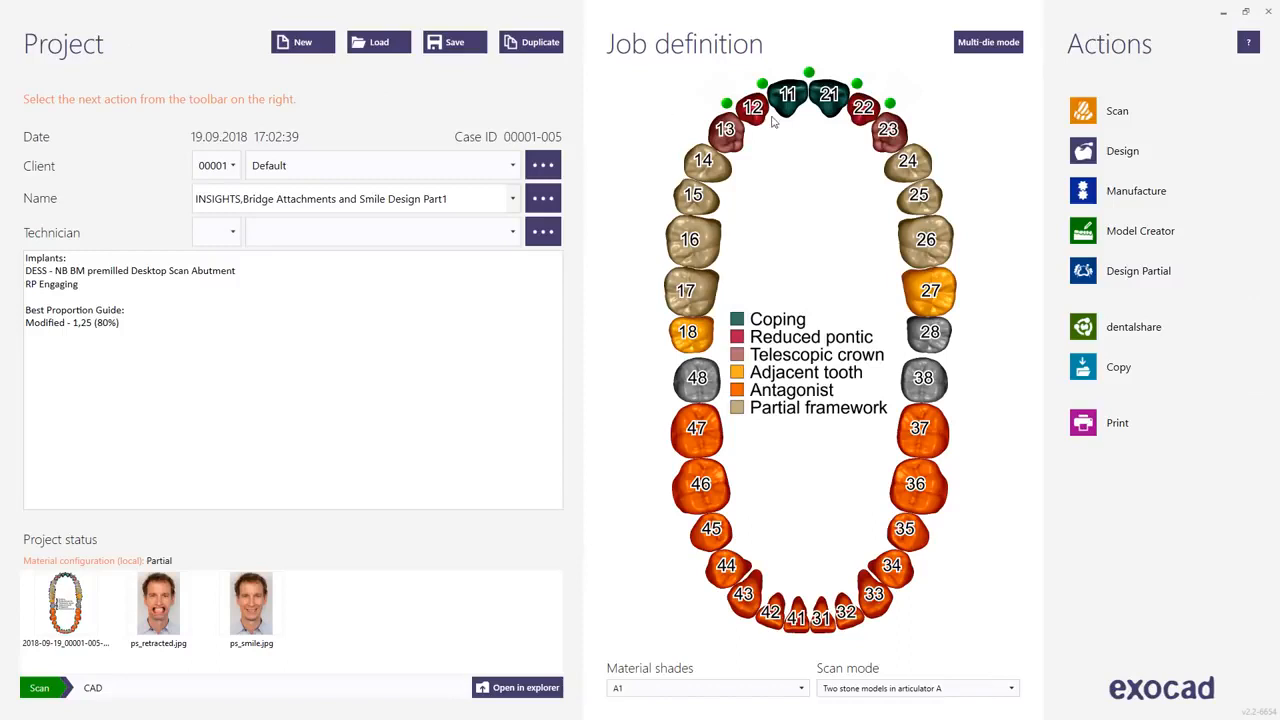
{"action": "mouse_move", "coordinate": [756, 117]}
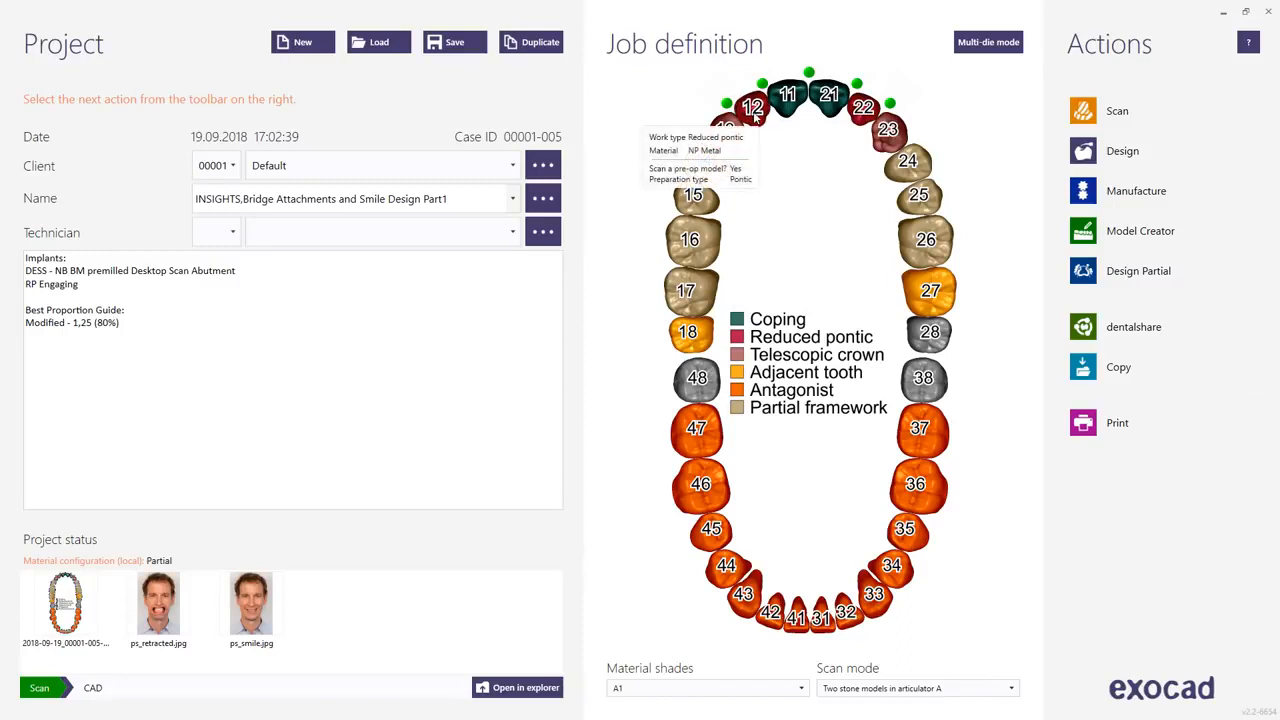
{"action": "mouse_move", "coordinate": [792, 95]}
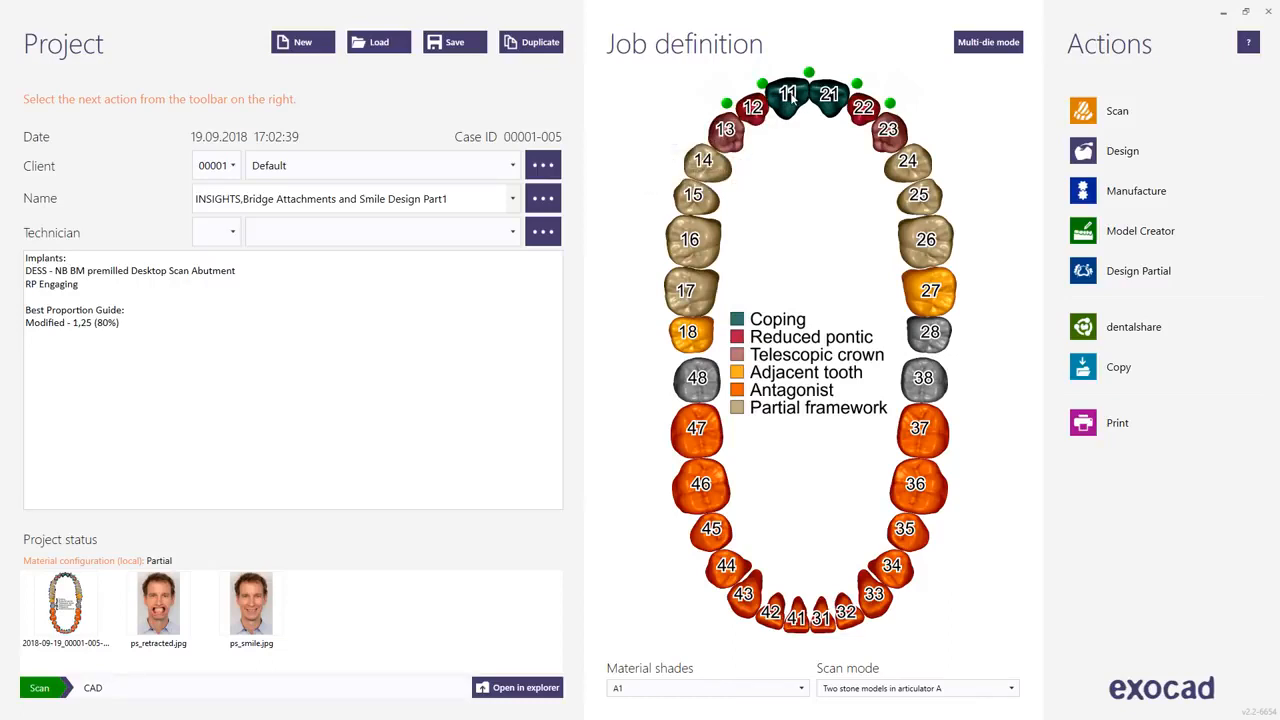
{"action": "mouse_move", "coordinate": [836, 101]}
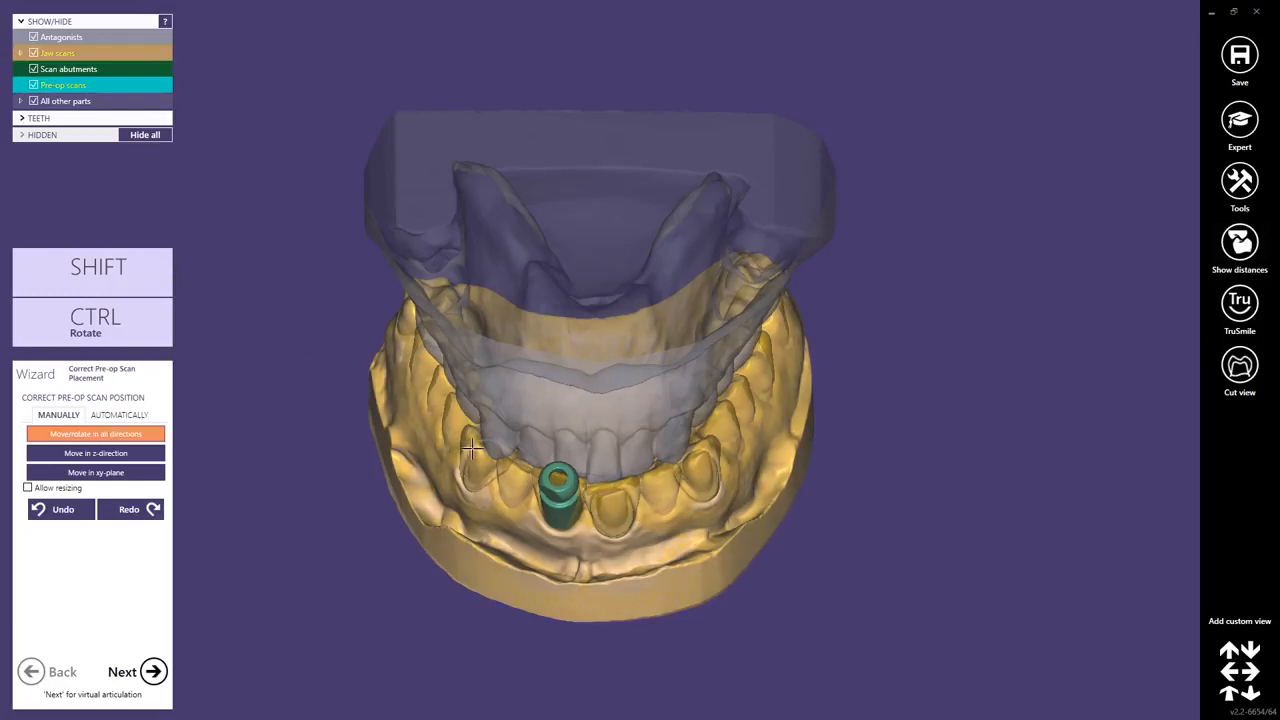
Check the pre-op scan placement against the jaw scan and continue to the virtual articulation step.
{"action": "right_click_drag", "start_coordinate": [481, 449], "coordinate": [482, 448]}
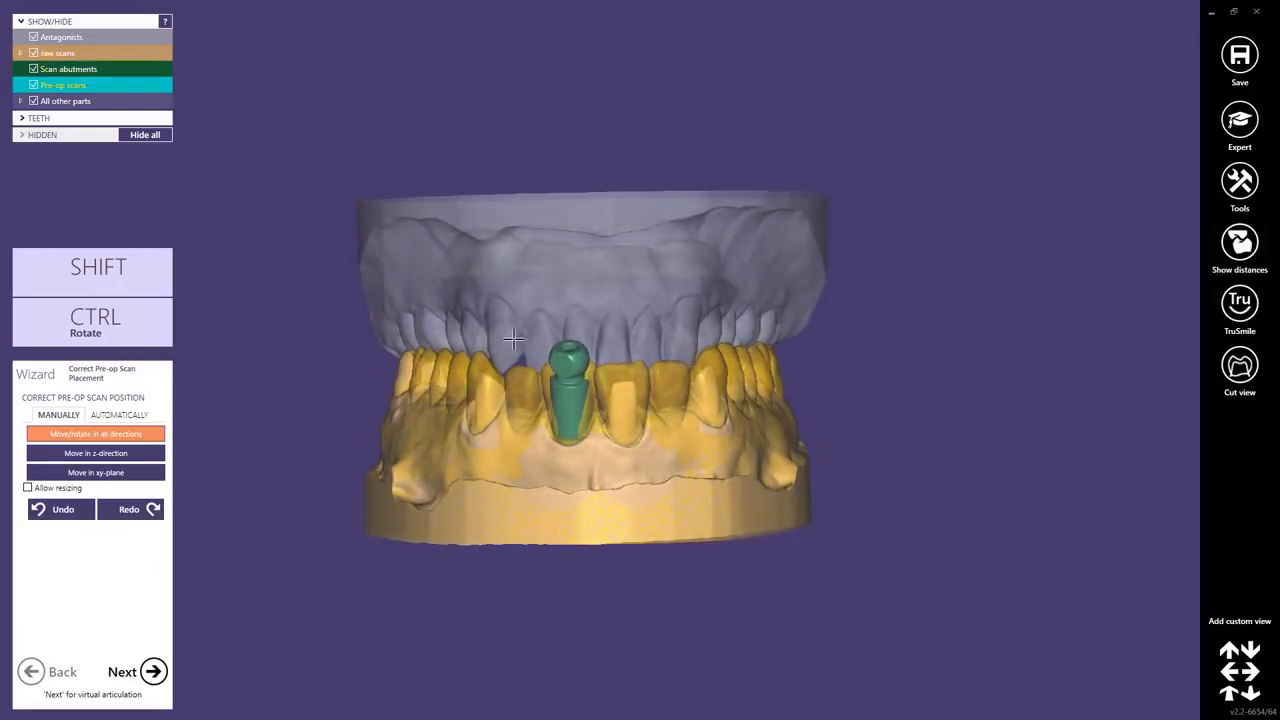
{"action": "mouse_move", "coordinate": [578, 484]}
{"action": "right_mouse_down"}
{"action": "mouse_move", "coordinate": [589, 474]}
{"action": "mouse_move", "coordinate": [586, 543]}
{"action": "mouse_move", "coordinate": [581, 471]}
{"action": "right_mouse_up"}
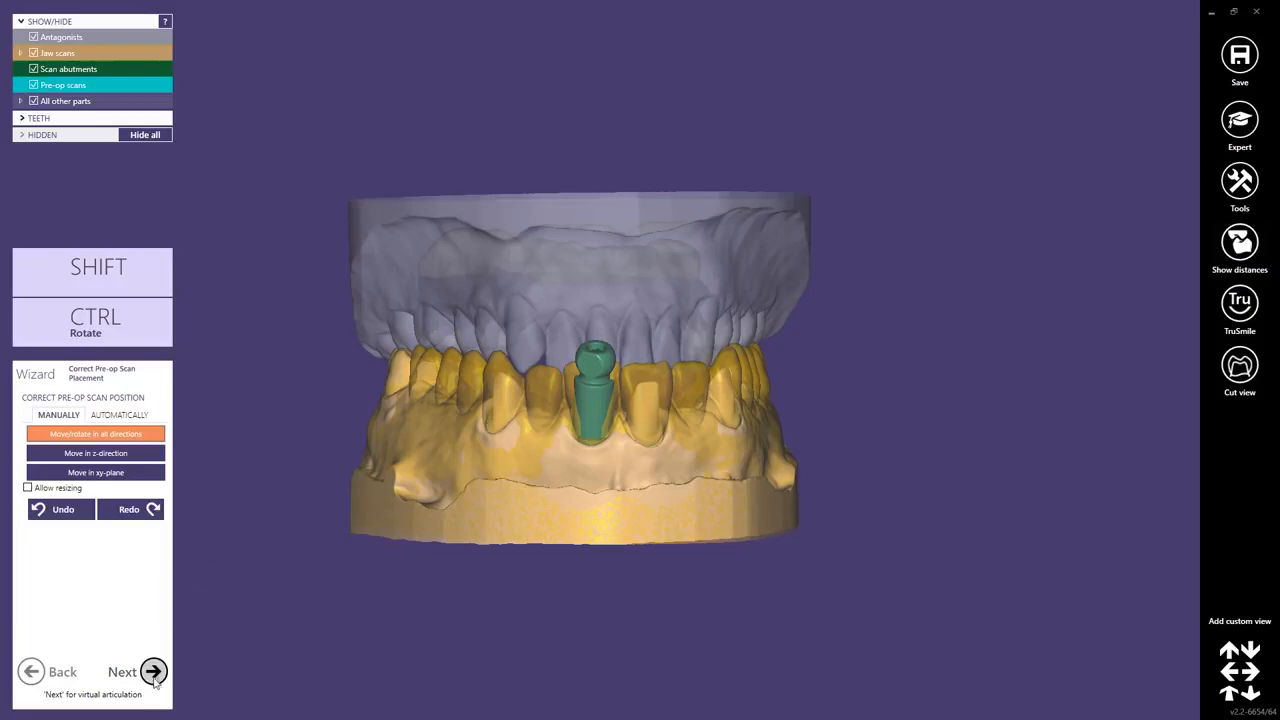
{"action": "left_click", "coordinate": [153, 671]}
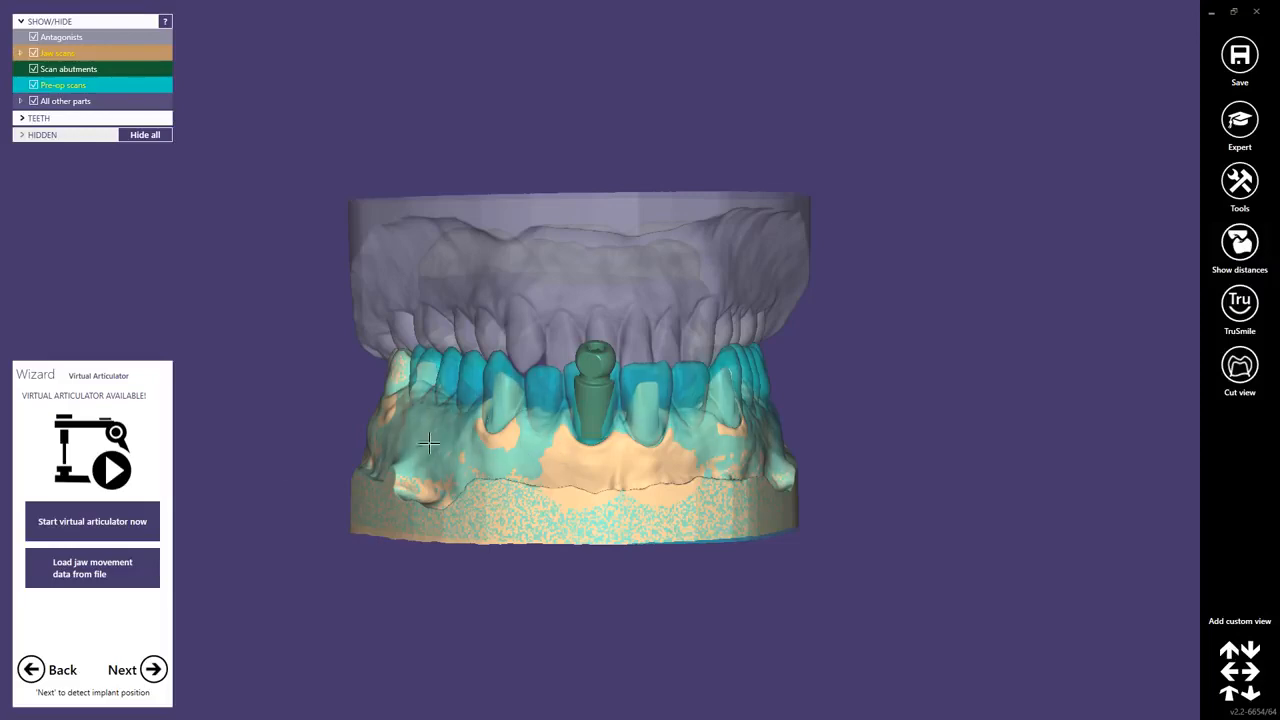
Start the virtual articulator for the jaw models.
{"action": "right_click_drag", "start_coordinate": [340, 440], "coordinate": [530, 336]}
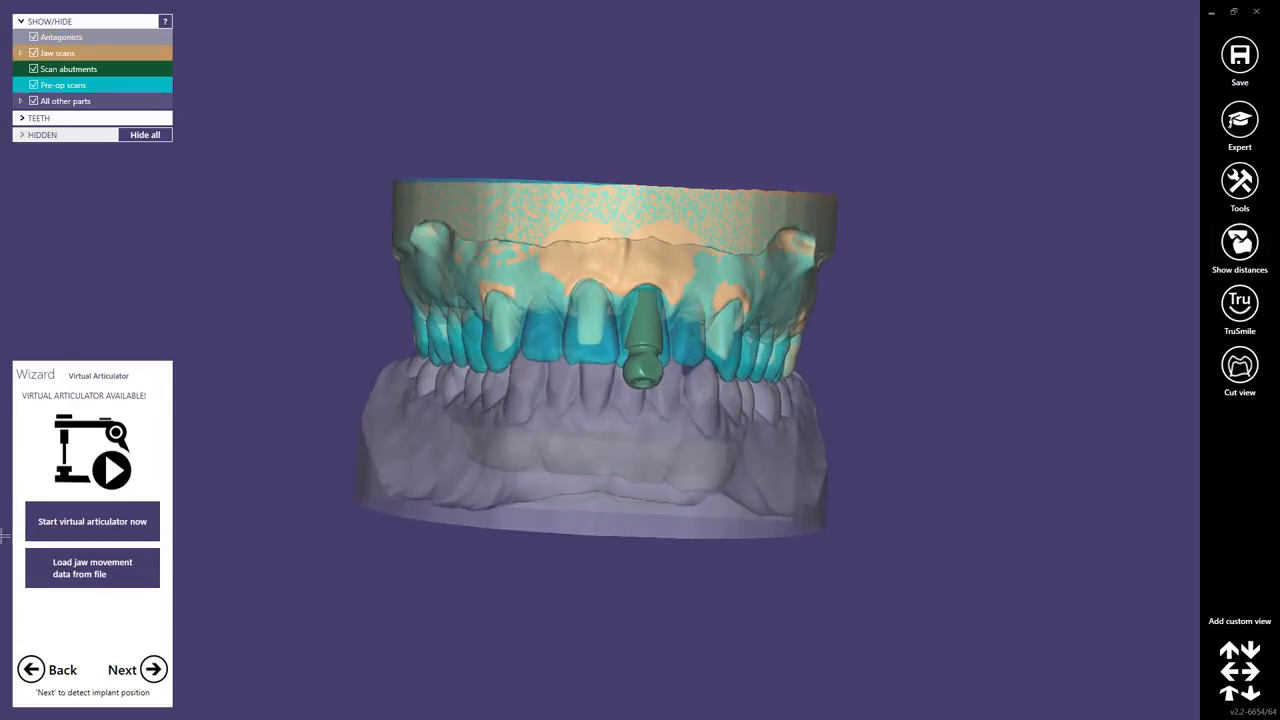
{"action": "left_click", "coordinate": [126, 521]}
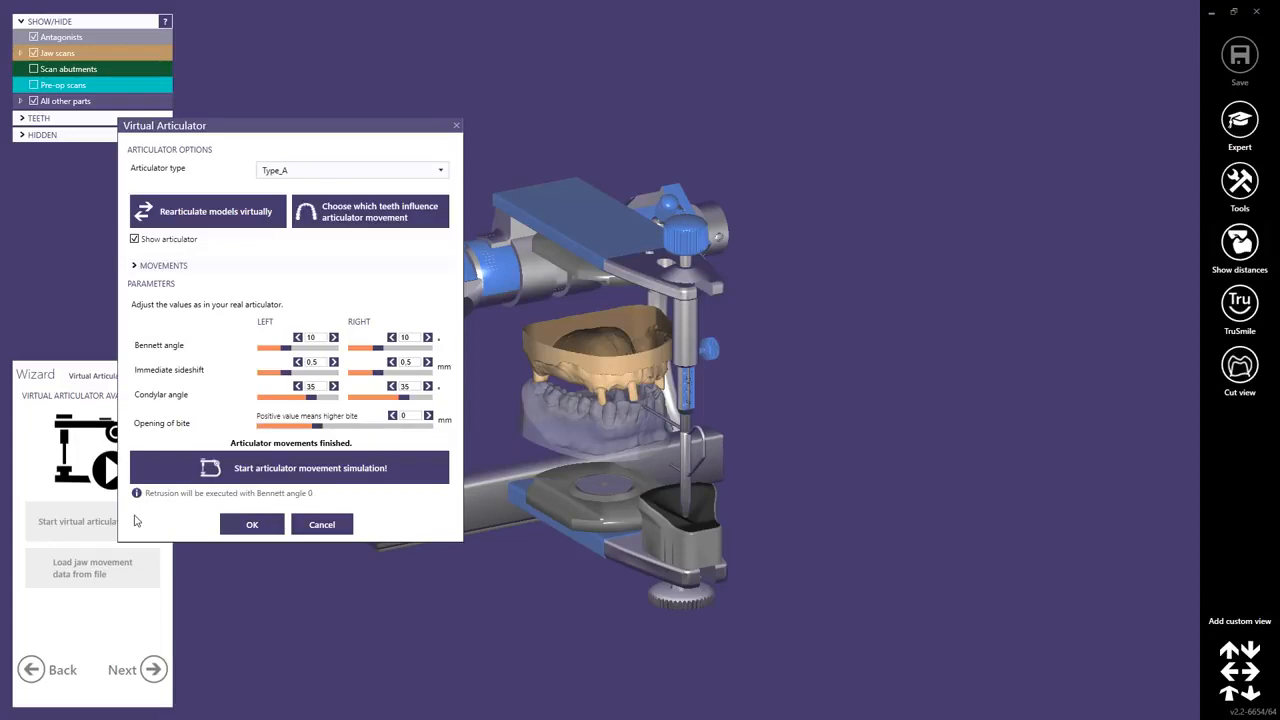
Open the selection of teeth influencing articulator movement and mark two lower front teeth by click.
{"action": "left_click", "coordinate": [376, 216]}
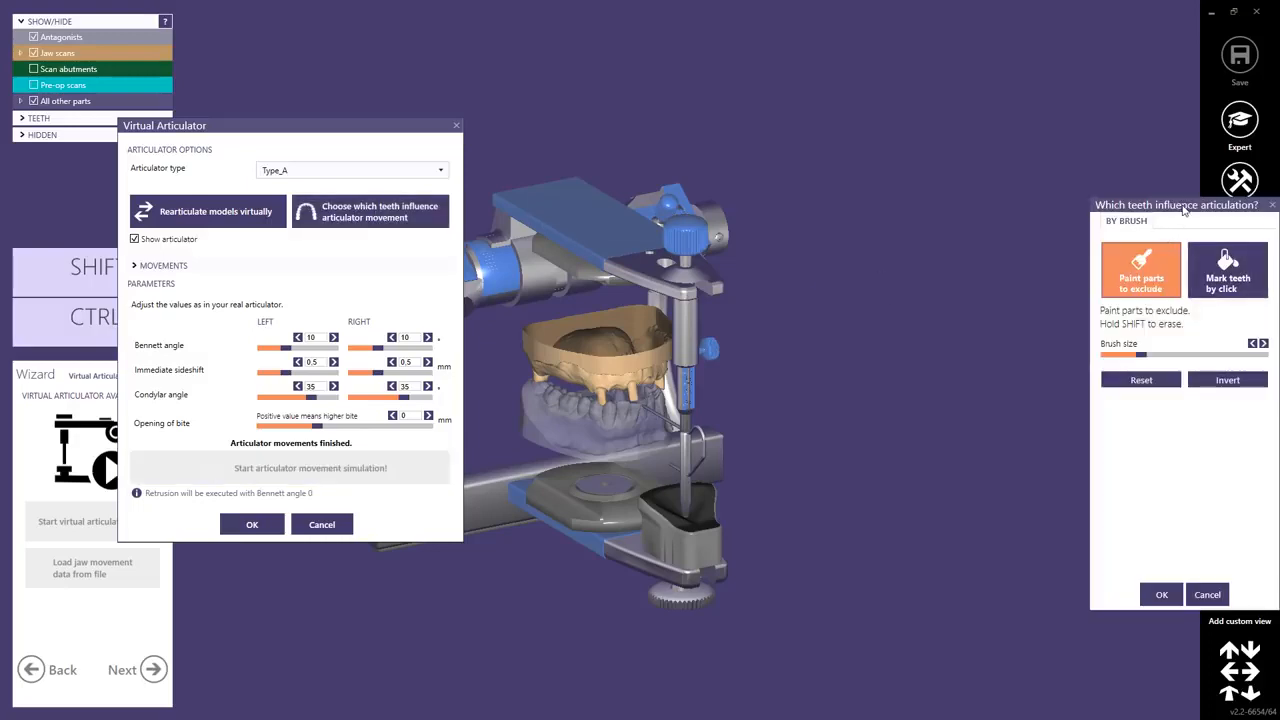
{"action": "left_click_drag", "start_coordinate": [1179, 206], "coordinate": [1092, 162]}
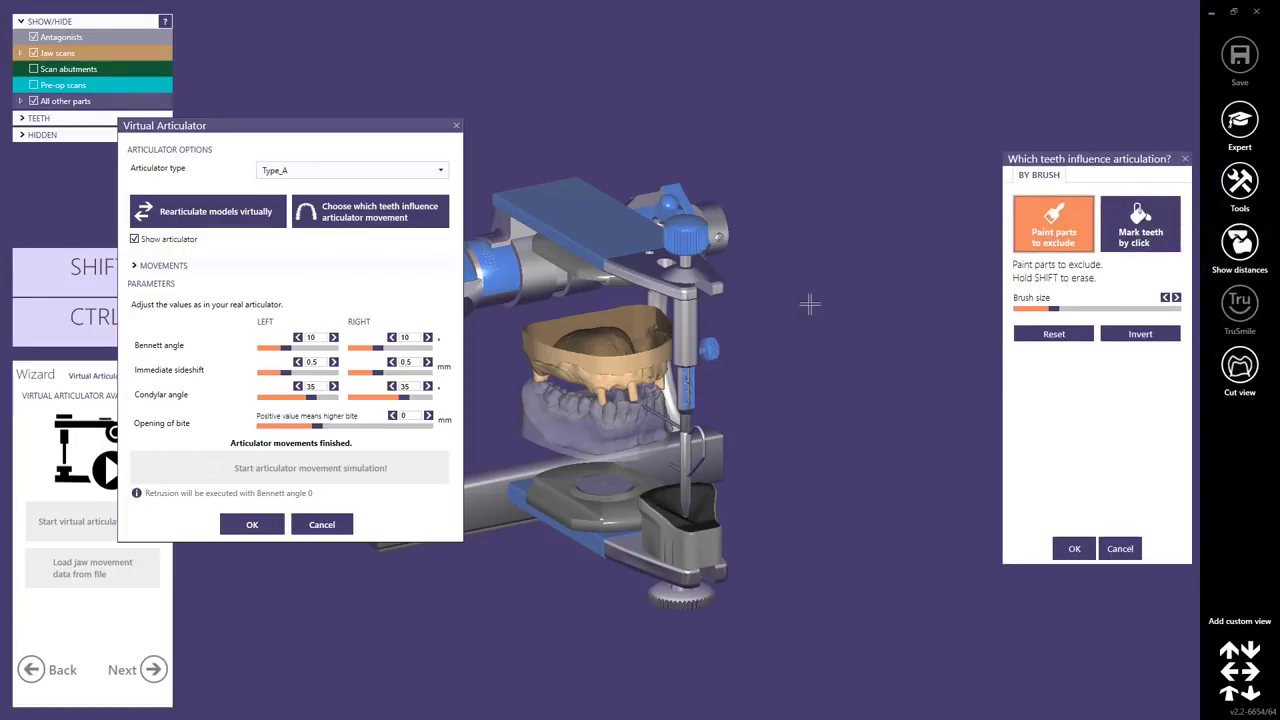
{"action": "scroll", "coordinate": [587, 425], "scroll_direction": "up", "scroll_amount": 5}
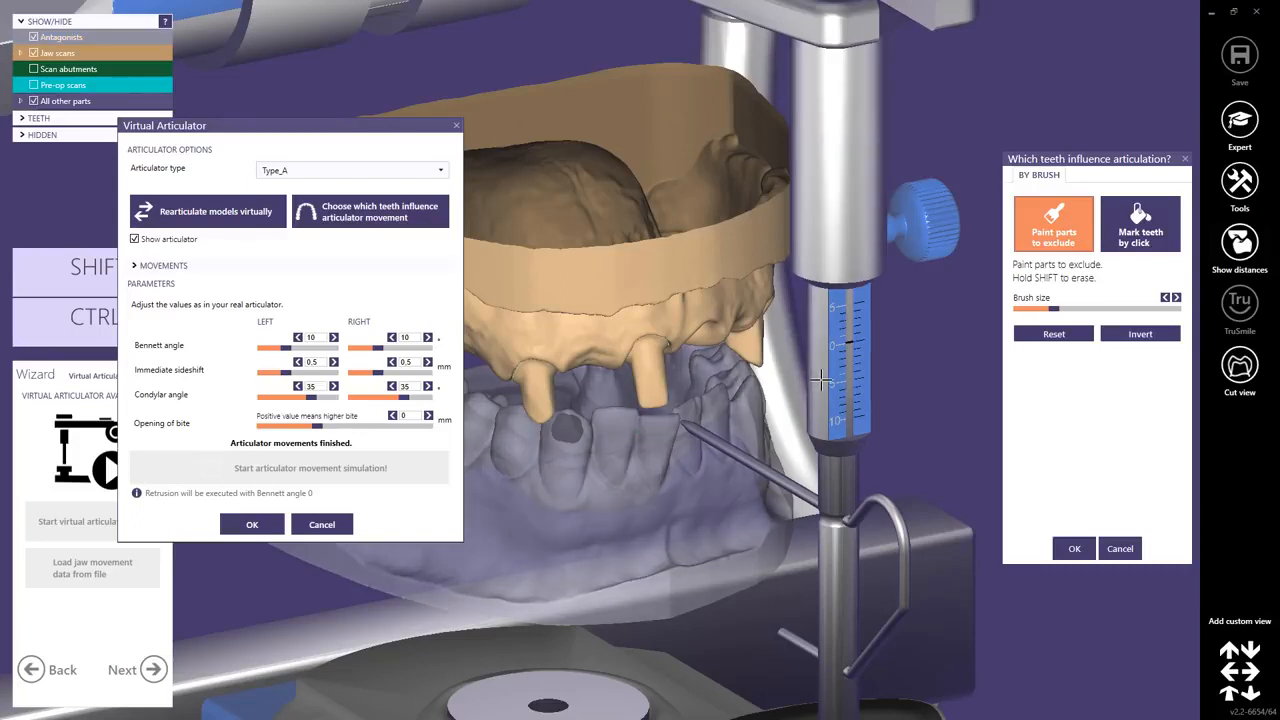
{"action": "left_click", "coordinate": [1140, 225]}
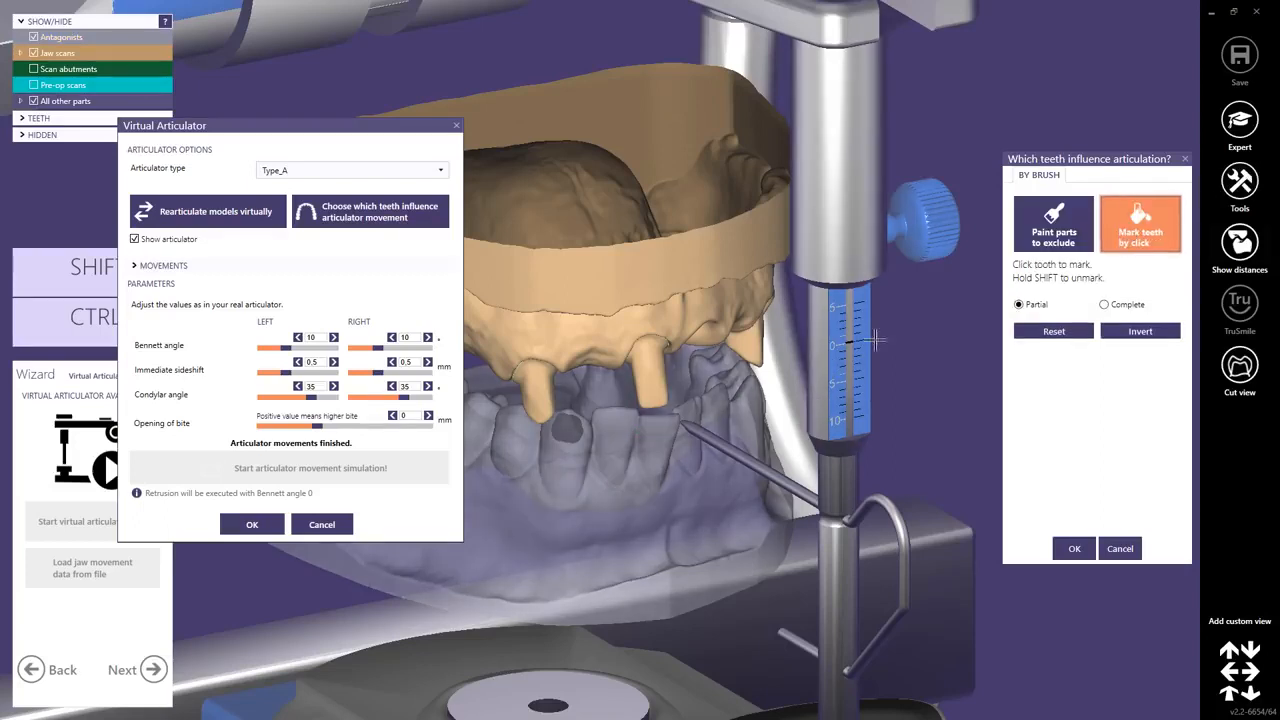
{"action": "left_click", "coordinate": [611, 420]}
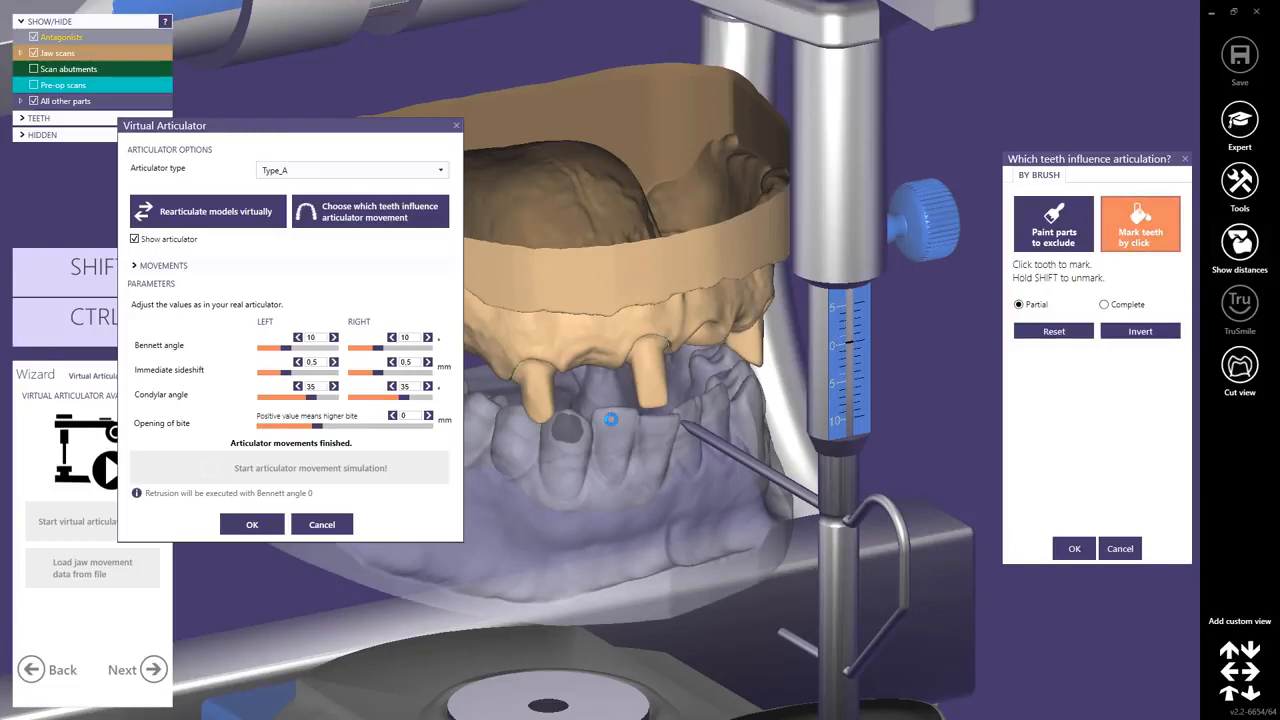
{"action": "left_click", "coordinate": [662, 432]}
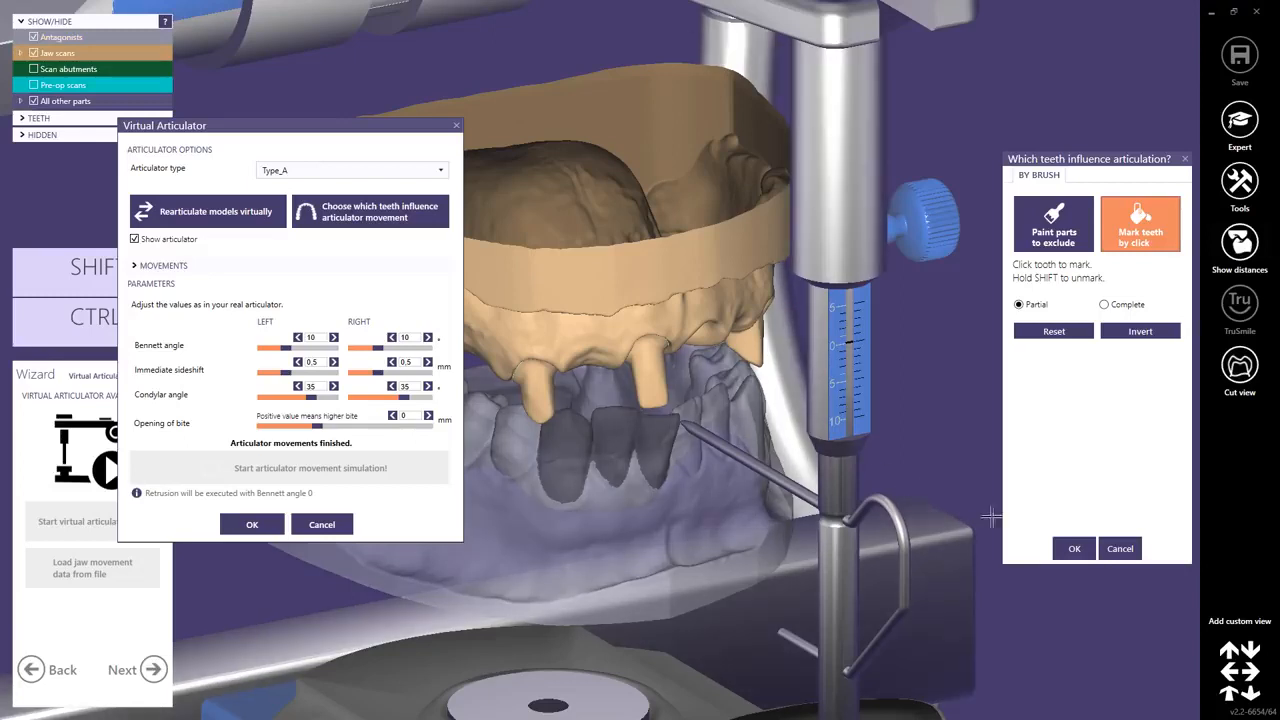
Reset the marked teeth and confirm the teeth-influence dialog.
{"action": "left_click", "coordinate": [1055, 333]}
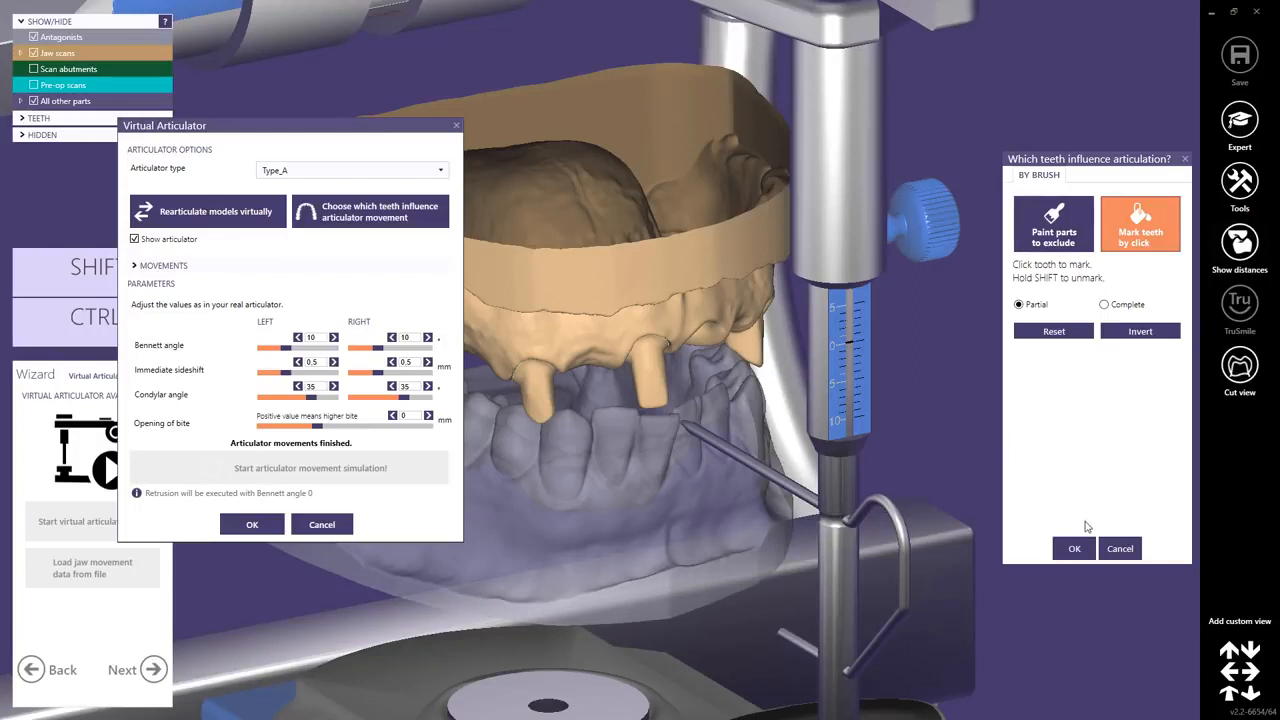
{"action": "left_click", "coordinate": [1070, 548]}
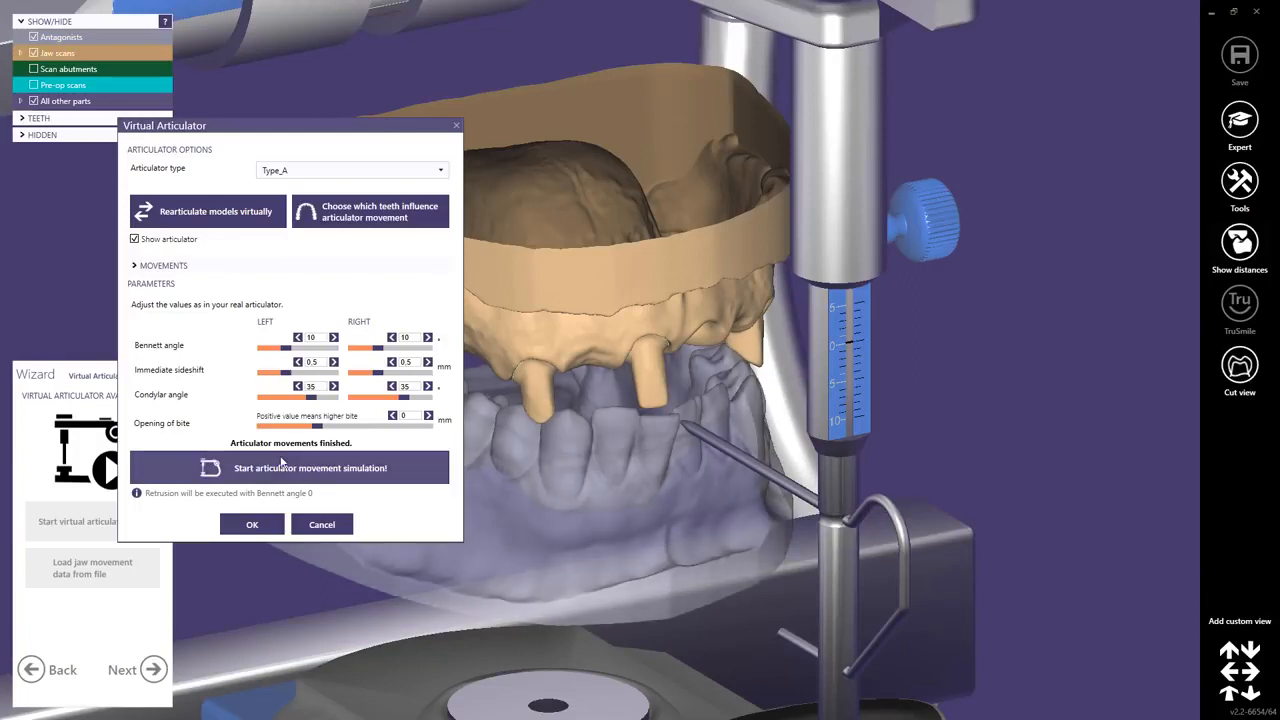
Run the articulator movement simulation and confirm the virtual articulator settings.
{"action": "left_click", "coordinate": [280, 464]}
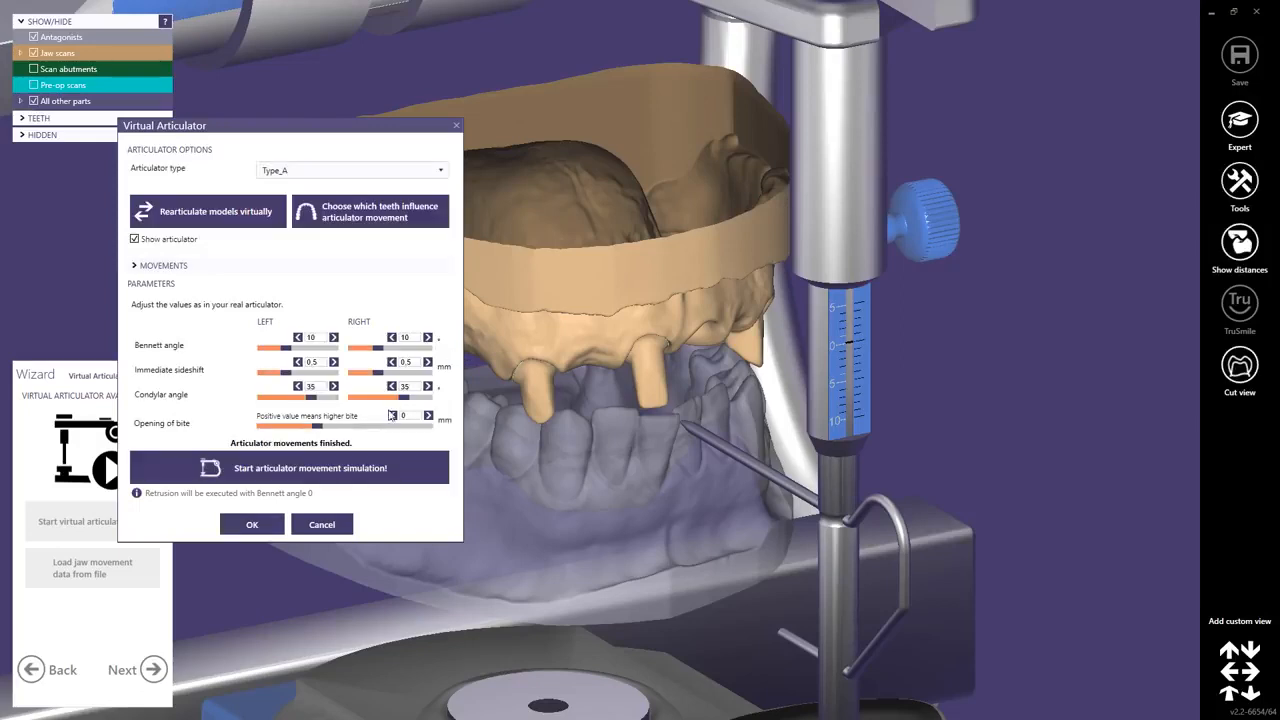
{"action": "left_click", "coordinate": [252, 524]}
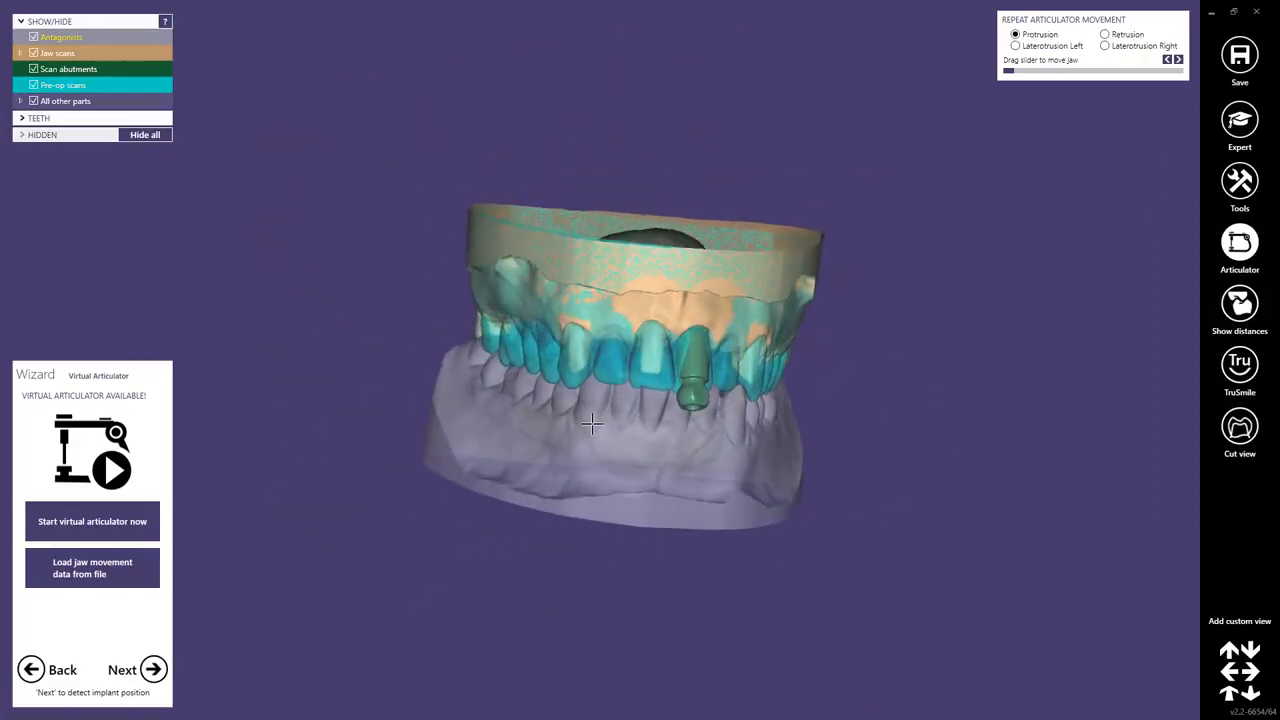
Replay the jaw movement with the slider, switching between Laterotrusion Left and Protrusion.
{"action": "mouse_move", "coordinate": [1009, 71]}
{"action": "left_mouse_down"}
{"action": "mouse_move", "coordinate": [1063, 78]}
{"action": "mouse_move", "coordinate": [1006, 72]}
{"action": "left_mouse_up"}
{"action": "left_click", "coordinate": [1016, 46]}
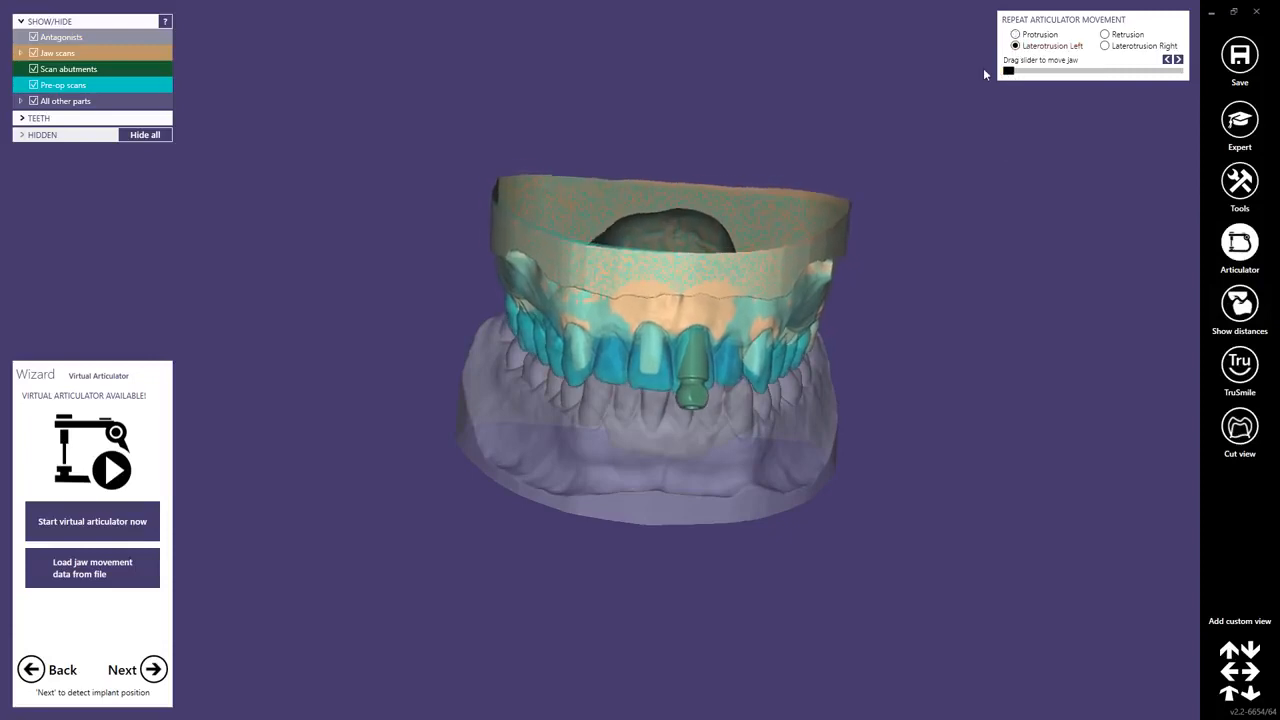
{"action": "left_click", "coordinate": [1016, 35]}
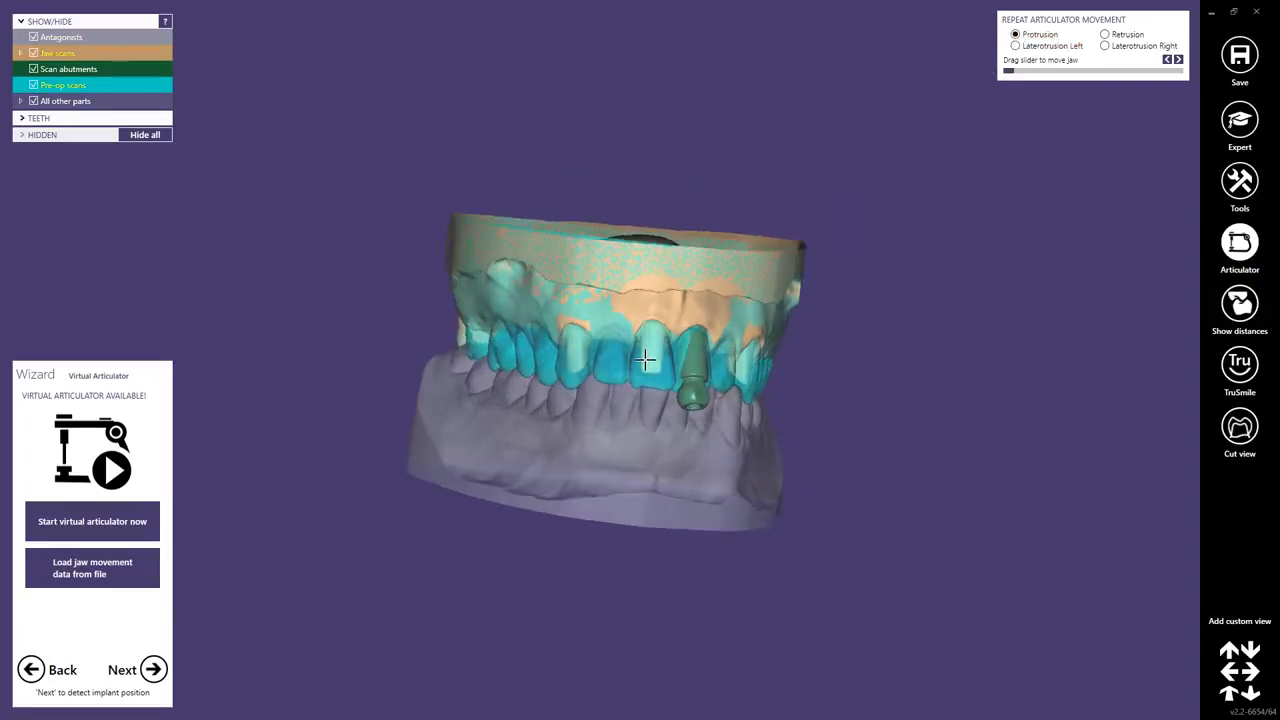
Proceed to implant detection for tooth 21 and choose the DESS - NB BM Pre-Milled - Desktop Scan Abutment from favorites.
{"action": "left_click", "coordinate": [150, 670]}
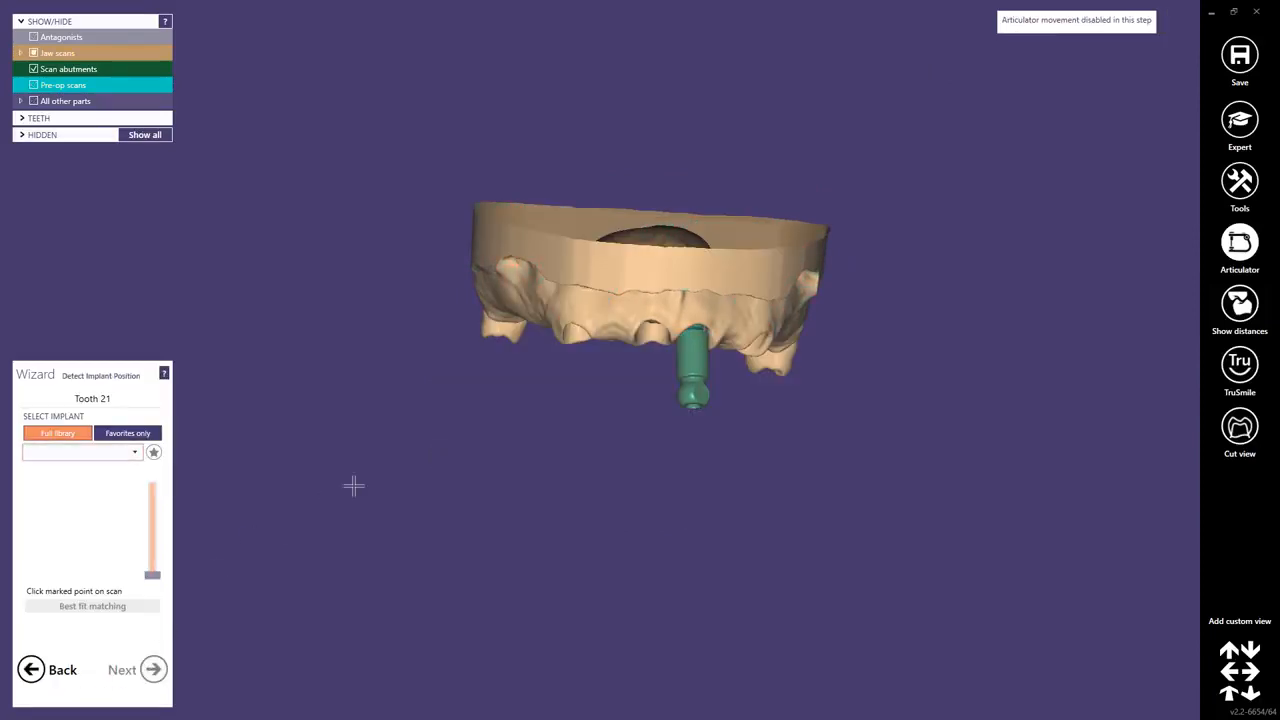
{"action": "right_click_drag", "start_coordinate": [491, 362], "coordinate": [468, 427]}
{"action": "middle_click", "coordinate": [480, 445]}
{"action": "right_click_drag", "start_coordinate": [531, 377], "coordinate": [565, 368]}
{"action": "scroll", "coordinate": [624, 341], "scroll_direction": "up", "scroll_amount": 5}
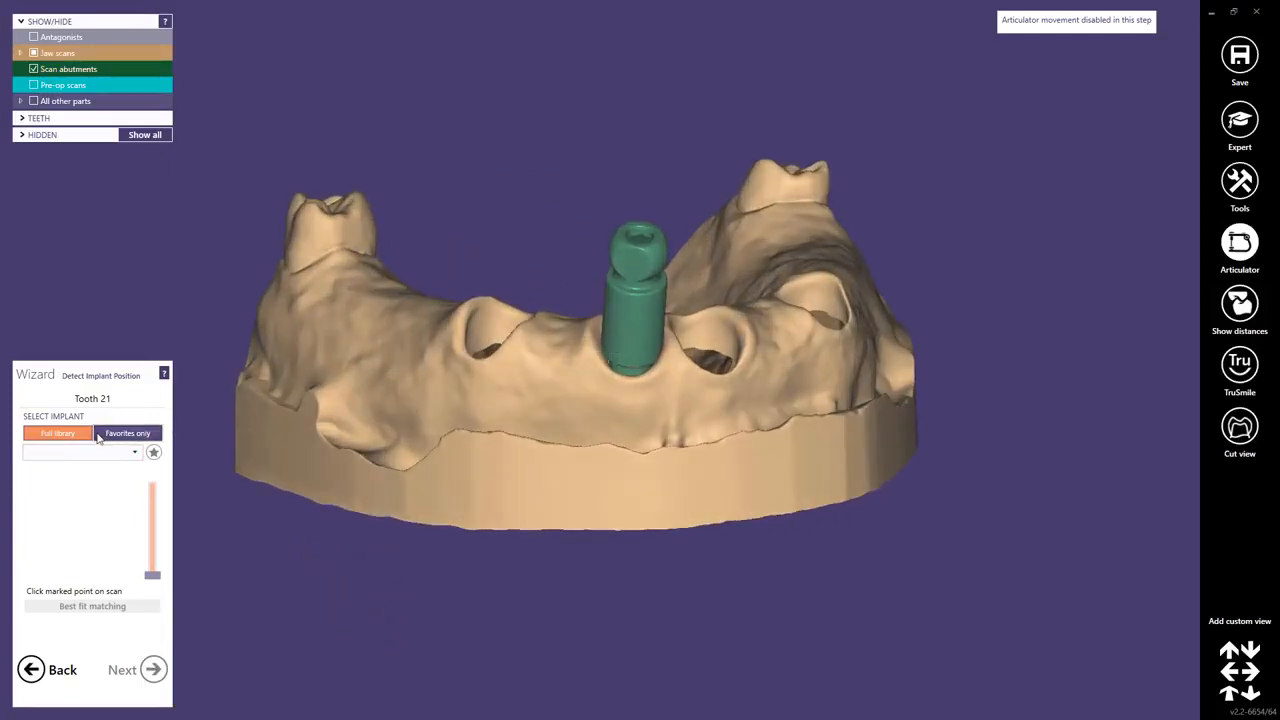
{"action": "left_click", "coordinate": [139, 436]}
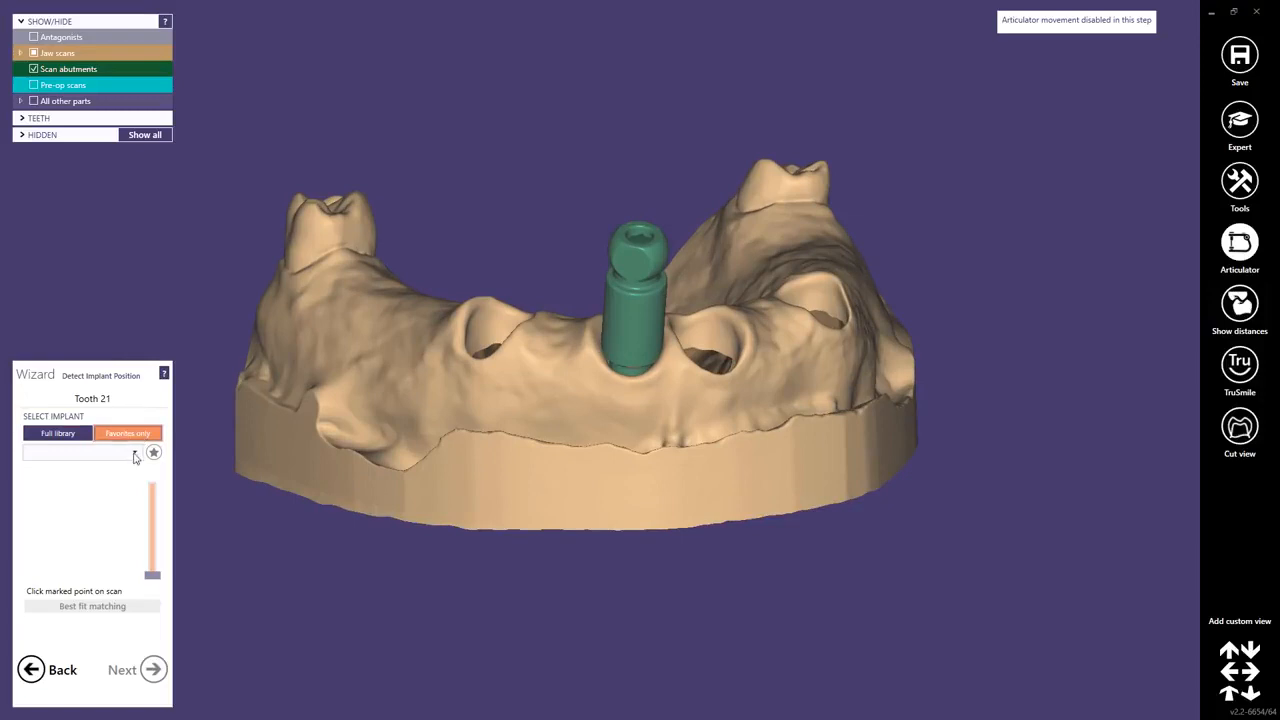
{"action": "left_click", "coordinate": [136, 455]}
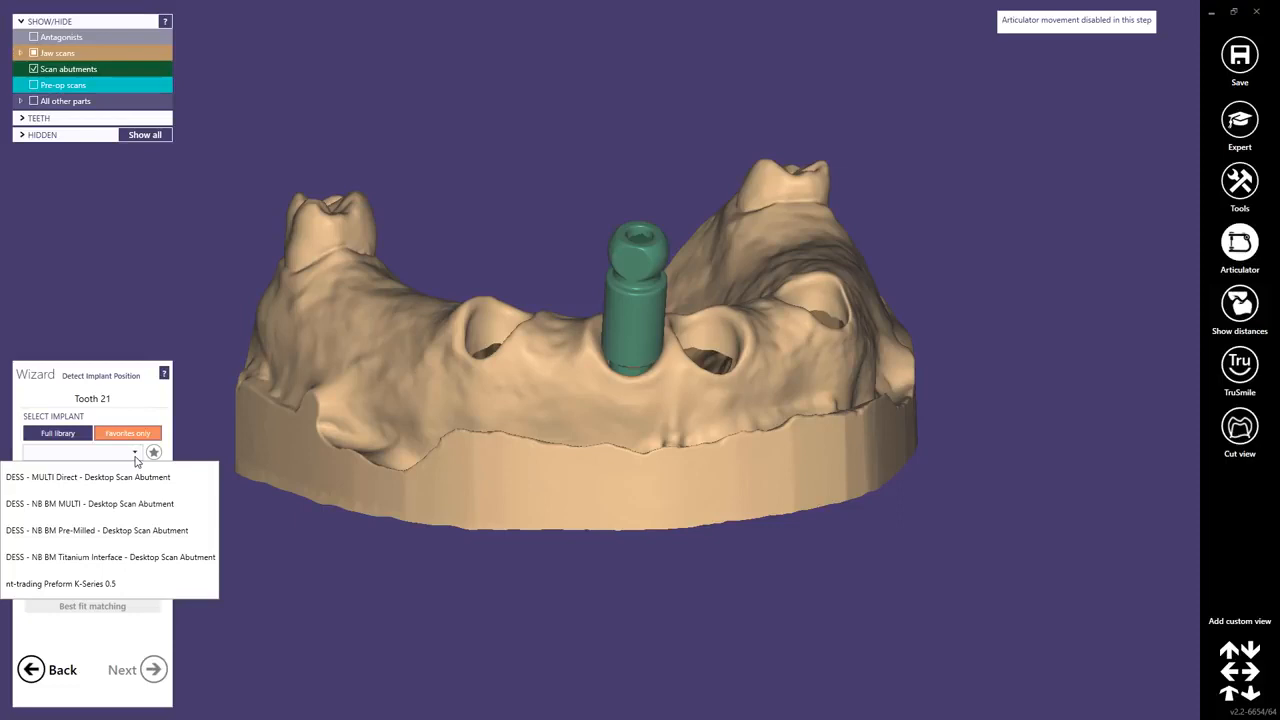
{"action": "left_click", "coordinate": [75, 537]}
Set the implant platform to RP and run best fit matching on the scan abutment.
{"action": "left_click", "coordinate": [79, 474]}
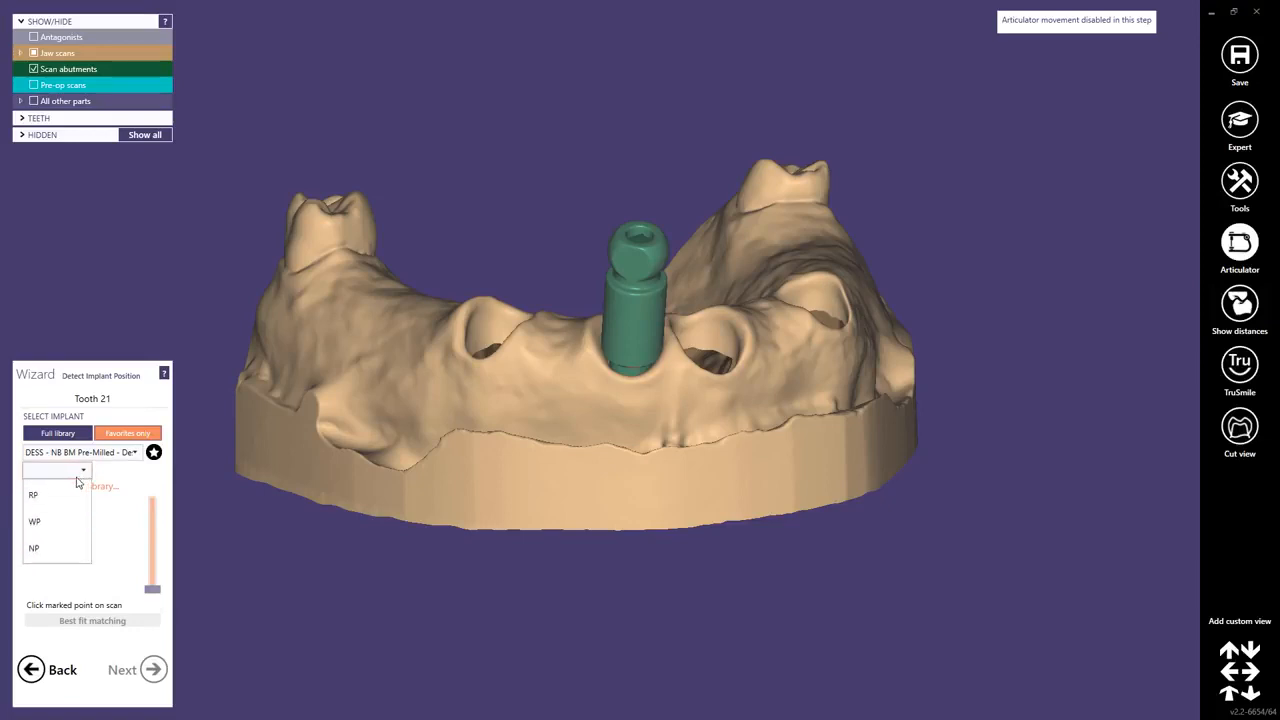
{"action": "left_click", "coordinate": [46, 495]}
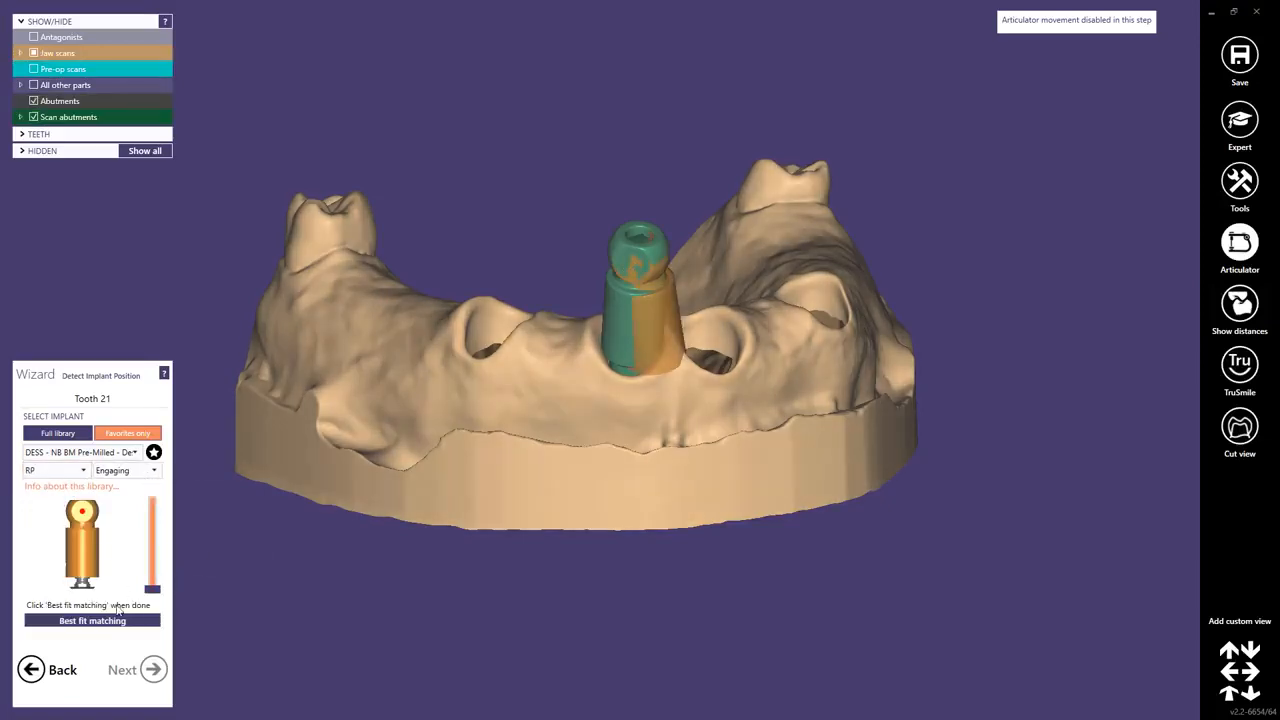
{"action": "left_click", "coordinate": [110, 620]}
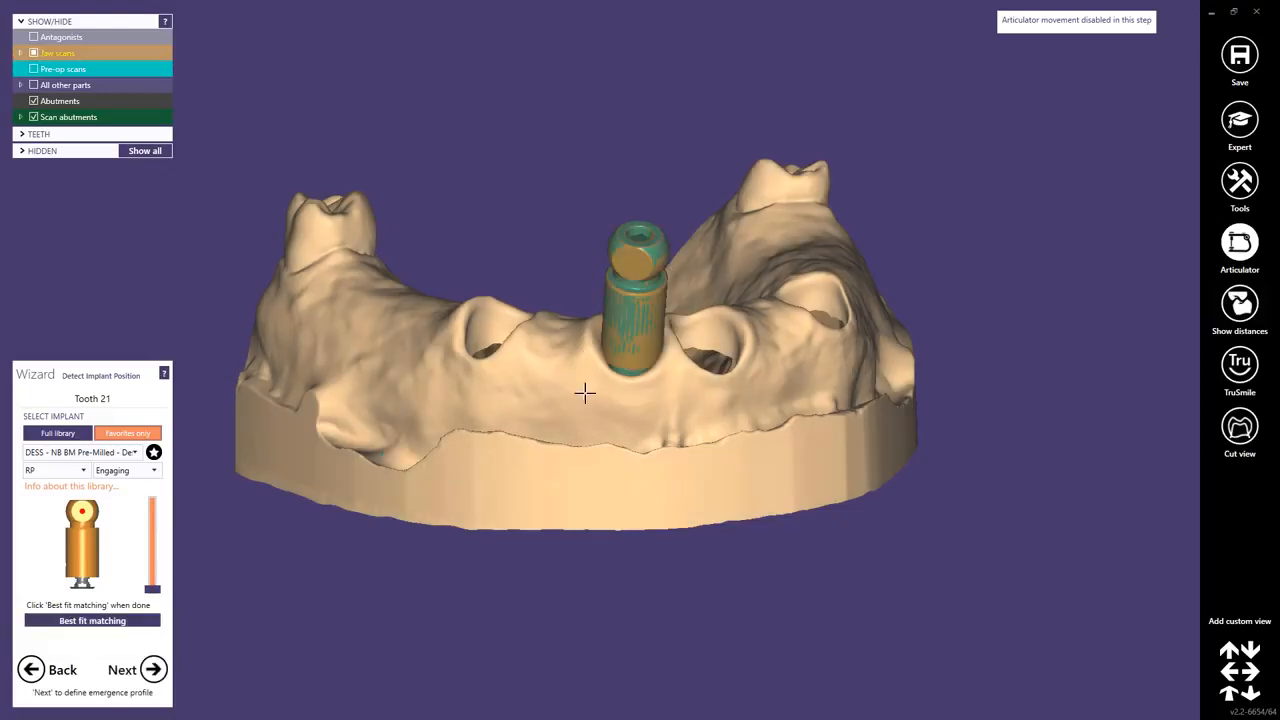
Continue to the emergence profile definition step.
{"action": "middle_click", "coordinate": [585, 393]}
{"action": "mouse_move", "coordinate": [663, 429]}
{"action": "right_mouse_down"}
{"action": "mouse_move", "coordinate": [652, 405]}
{"action": "mouse_move", "coordinate": [663, 431]}
{"action": "right_mouse_up"}
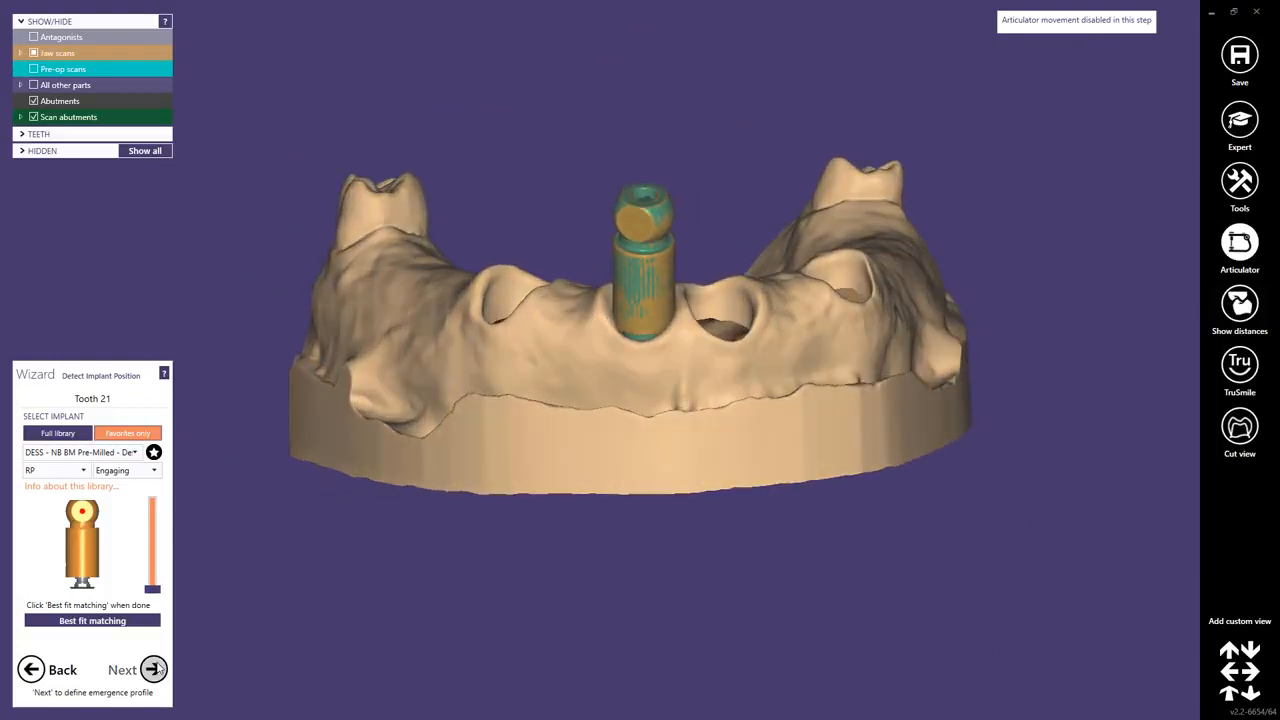
{"action": "left_click", "coordinate": [158, 669]}
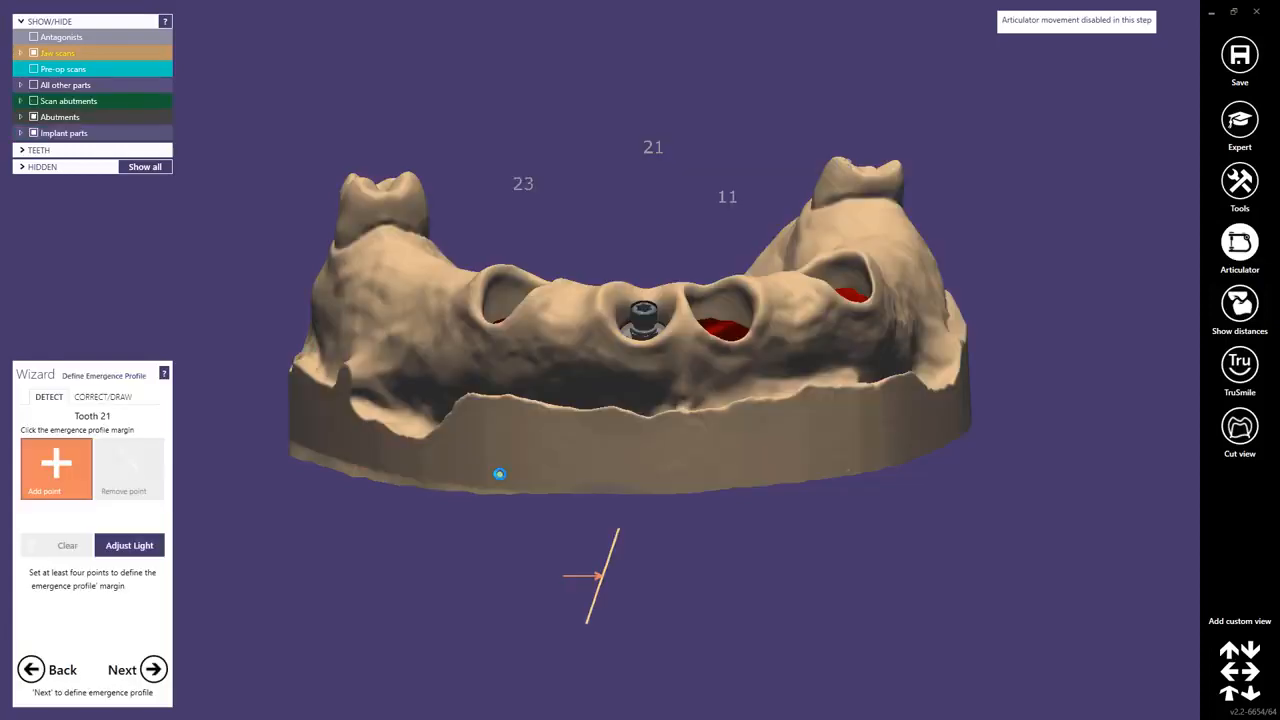
Place five points around the implant site of tooth 21 to define the emergence profile margin.
{"action": "right_click_drag", "start_coordinate": [595, 373], "coordinate": [617, 369]}
{"action": "right_click_drag", "start_coordinate": [697, 350], "coordinate": [697, 349]}
{"action": "scroll", "coordinate": [697, 350], "scroll_direction": "up", "scroll_amount": 5}
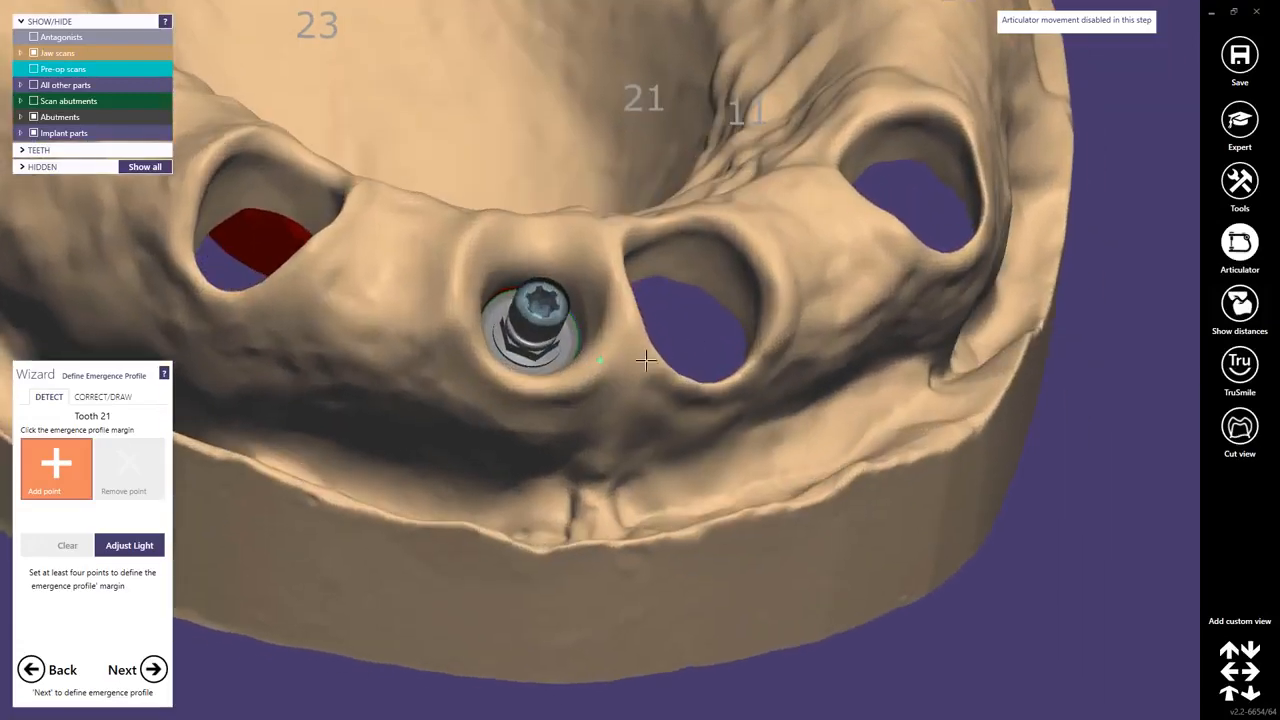
{"action": "scroll", "coordinate": [618, 360], "scroll_direction": "up", "scroll_amount": 2}
{"action": "left_click", "coordinate": [591, 353]}
{"action": "right_click_drag", "start_coordinate": [591, 353], "coordinate": [650, 352]}
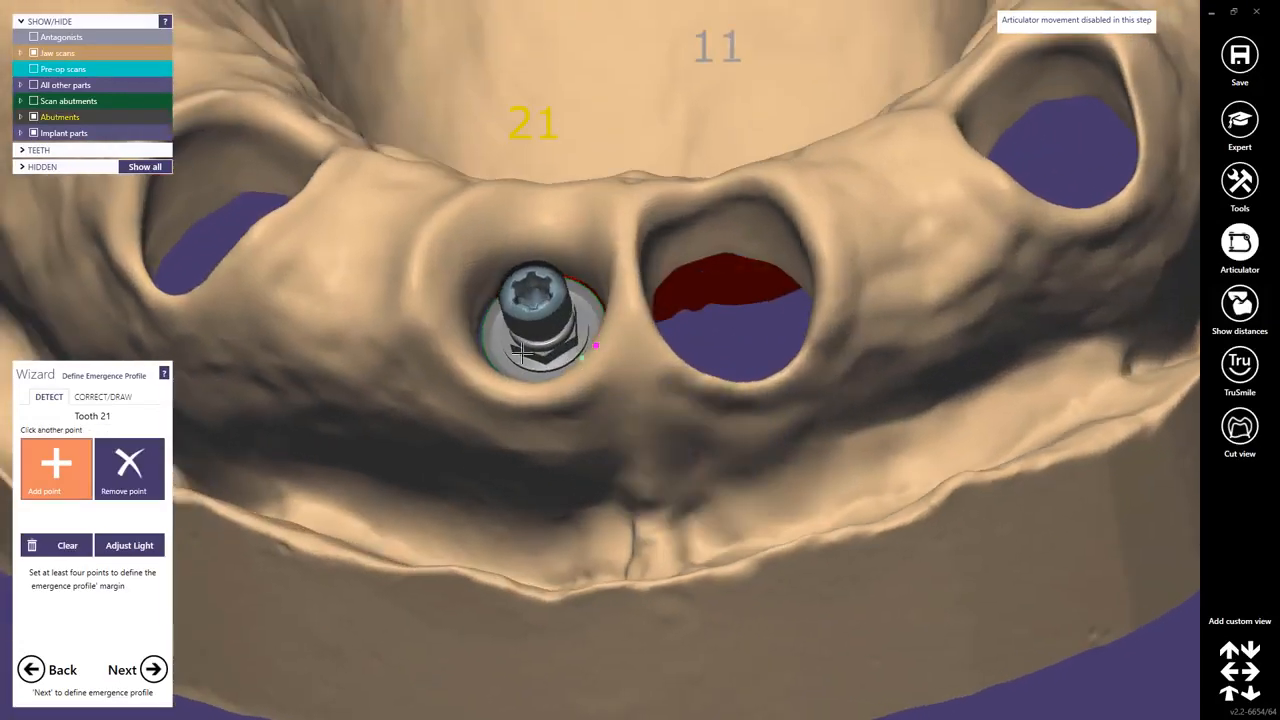
{"action": "left_click", "coordinate": [452, 345]}
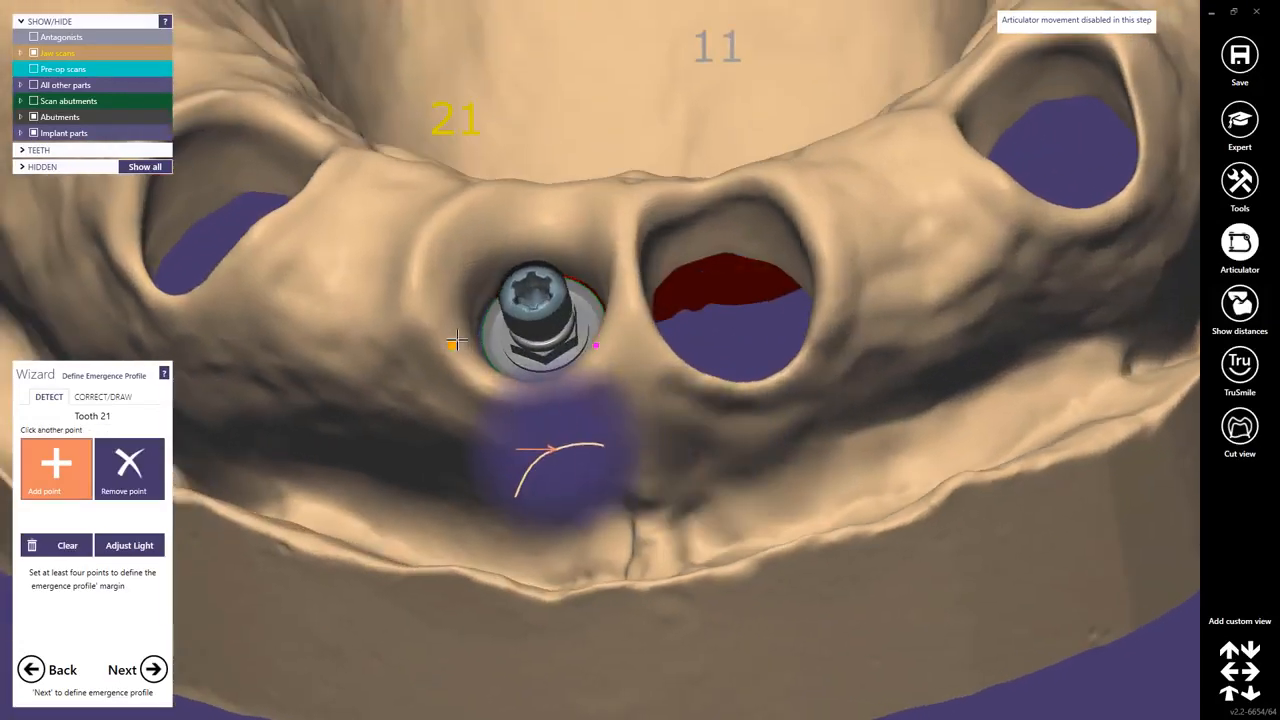
{"action": "left_click", "coordinate": [462, 204]}
{"action": "right_click_drag", "start_coordinate": [540, 242], "coordinate": [562, 244]}
{"action": "left_click", "coordinate": [596, 354]}
{"action": "left_click", "coordinate": [585, 188]}
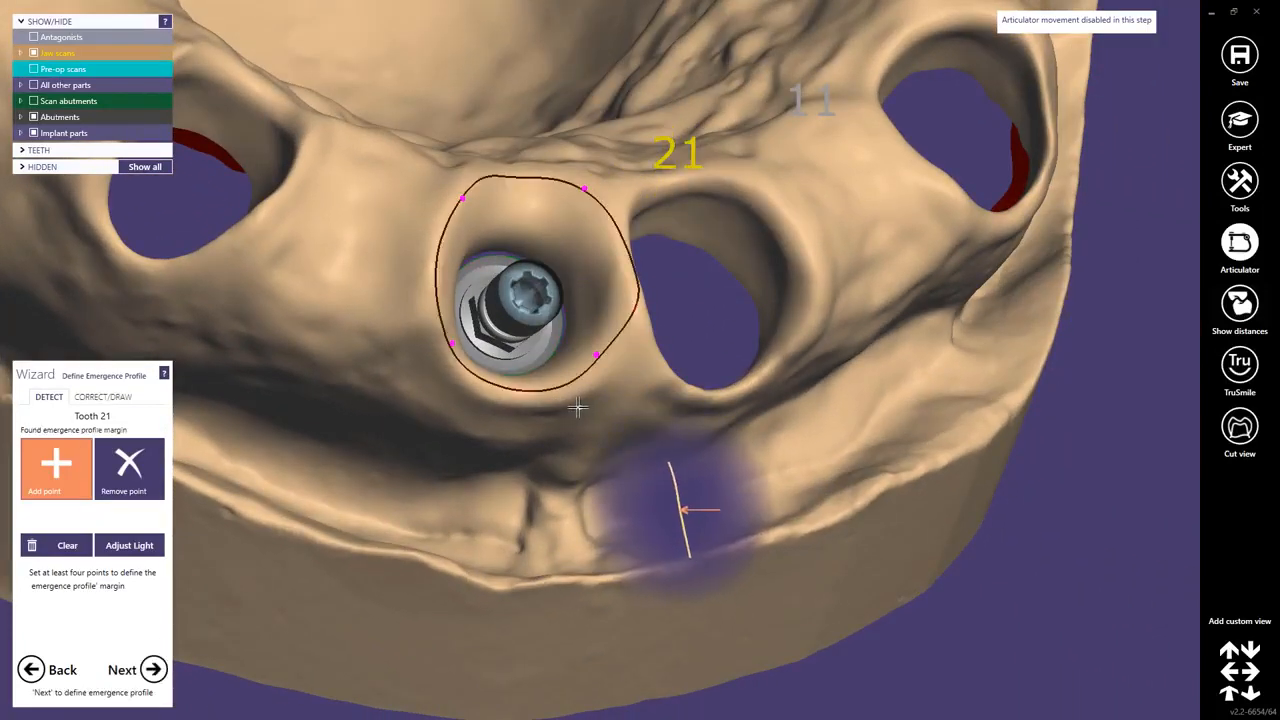
{"action": "left_click", "coordinate": [617, 279]}
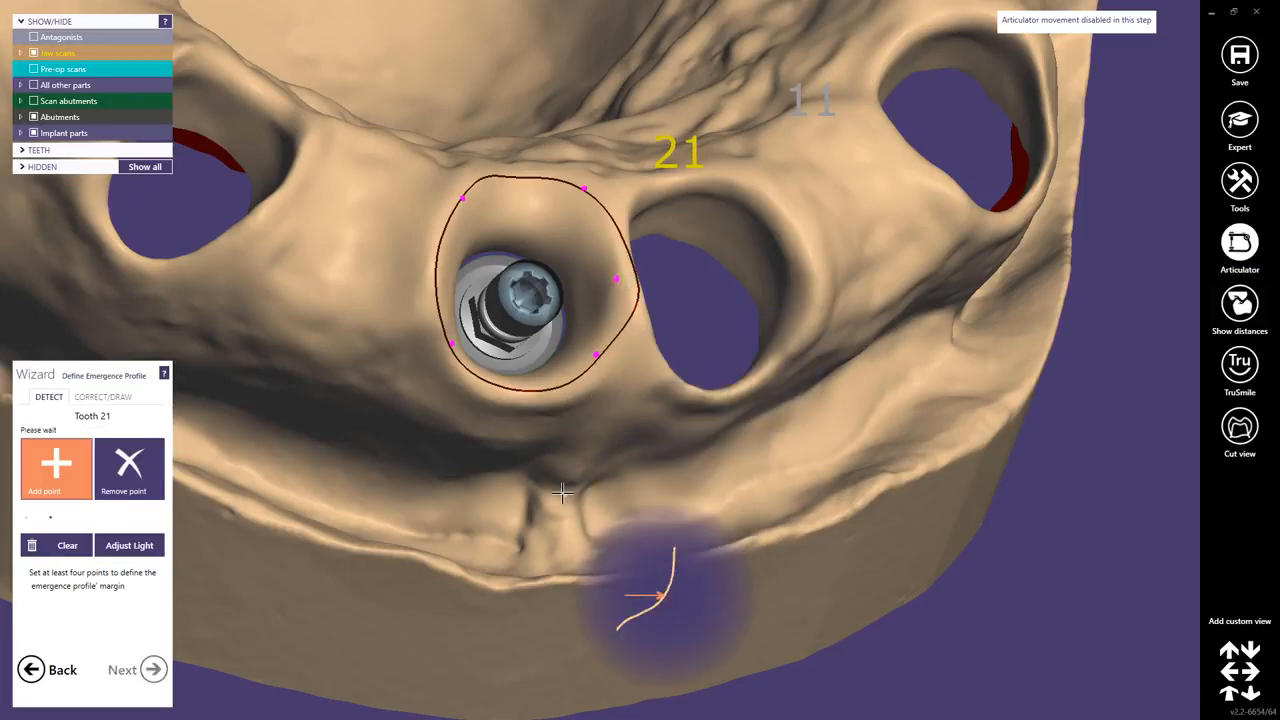
Accept the emergence profile for tooth 21 and continue to margin line detection.
{"action": "right_click_drag", "start_coordinate": [584, 447], "coordinate": [500, 443]}
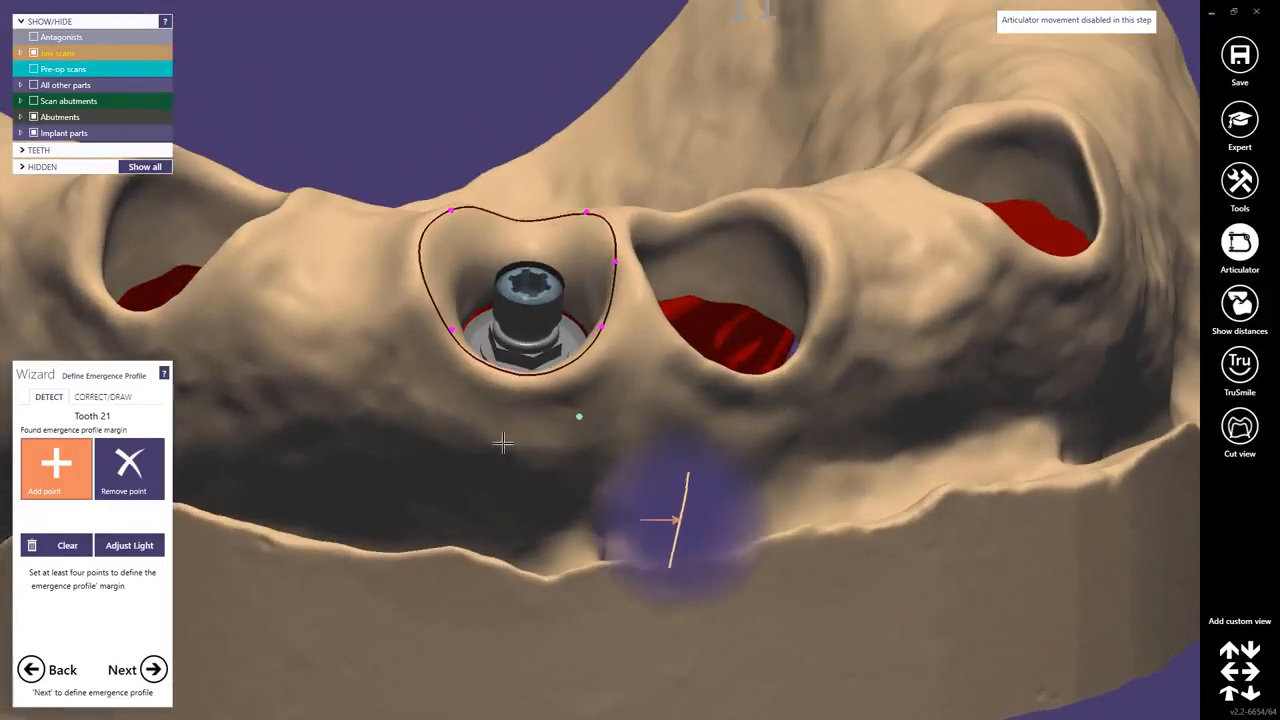
{"action": "left_click", "coordinate": [155, 670]}
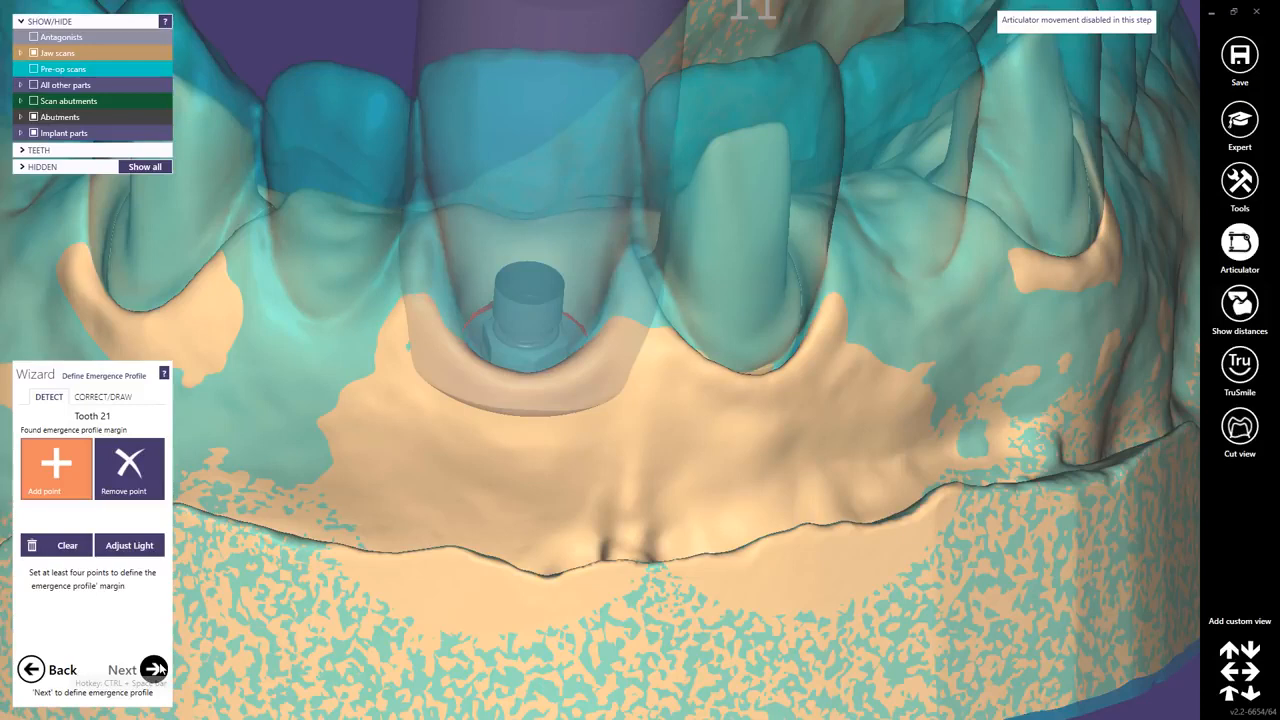
{"action": "left_click", "coordinate": [155, 669]}
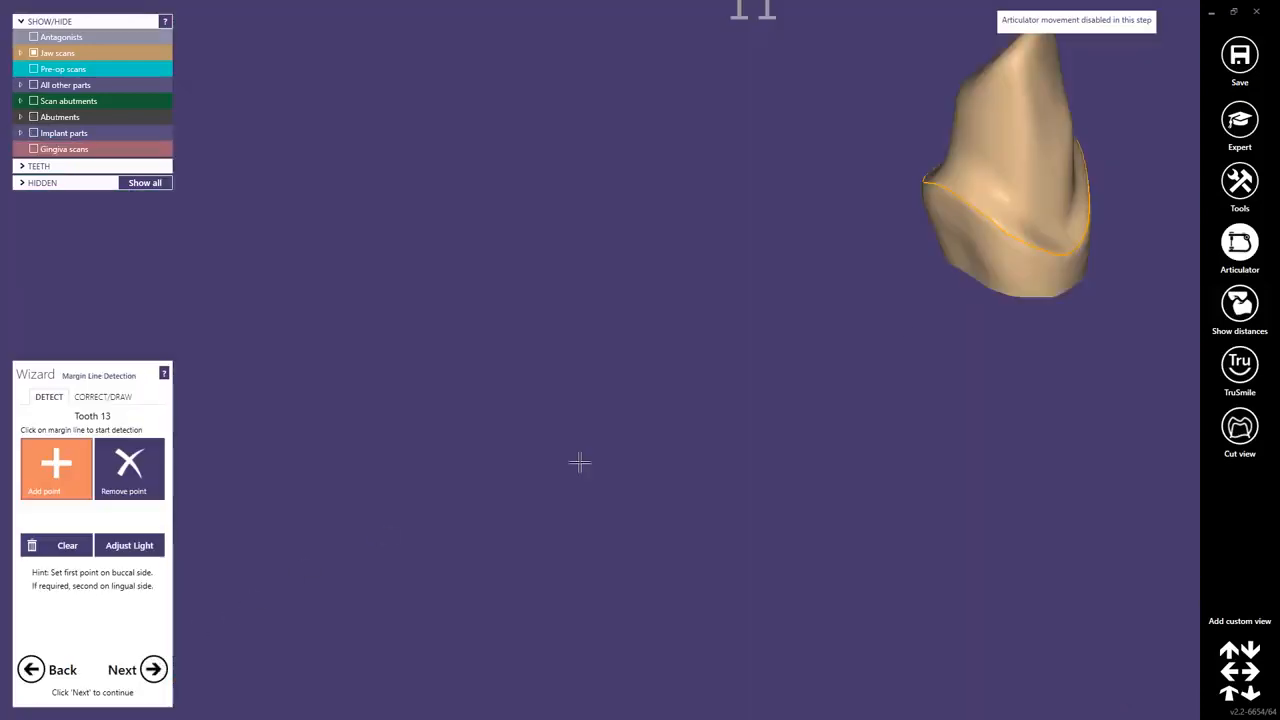
Accept the detected margin lines for teeth 13, 11 and 23 and proceed to the crown bottoms step.
{"action": "left_click", "coordinate": [995, 205]}
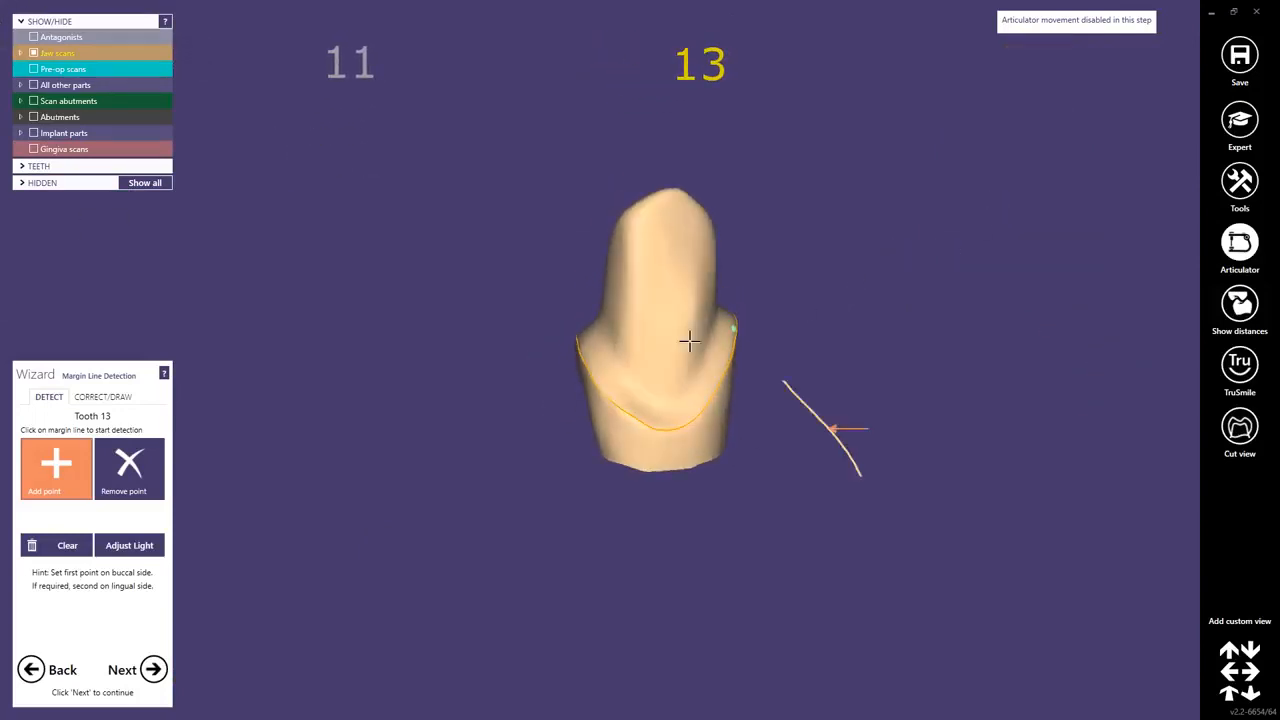
{"action": "left_click", "coordinate": [155, 670]}
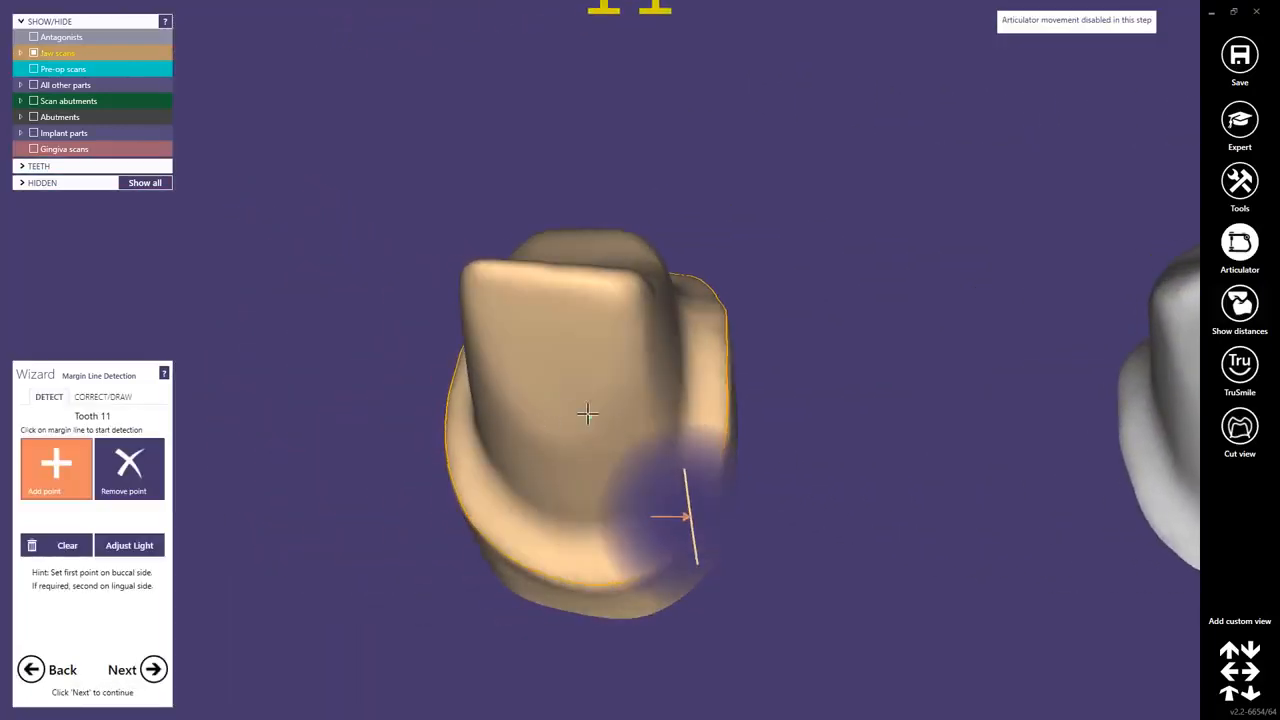
{"action": "left_click", "coordinate": [155, 670]}
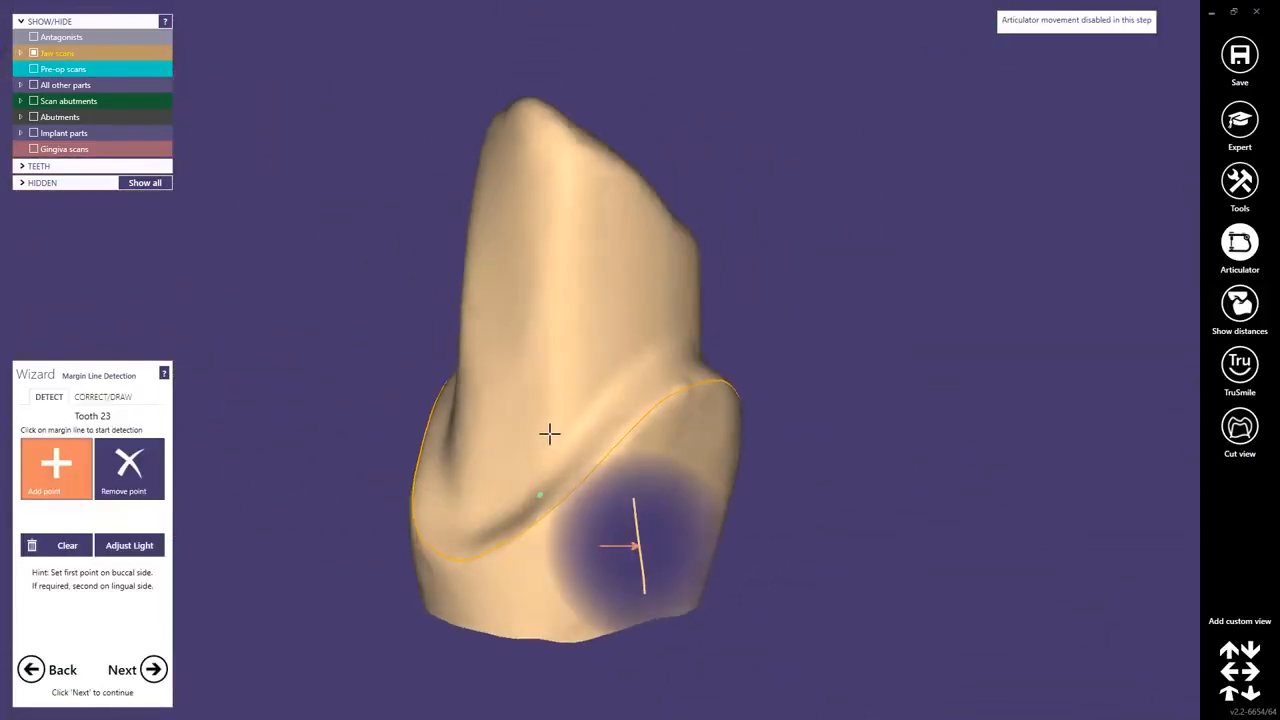
{"action": "left_click", "coordinate": [155, 670]}
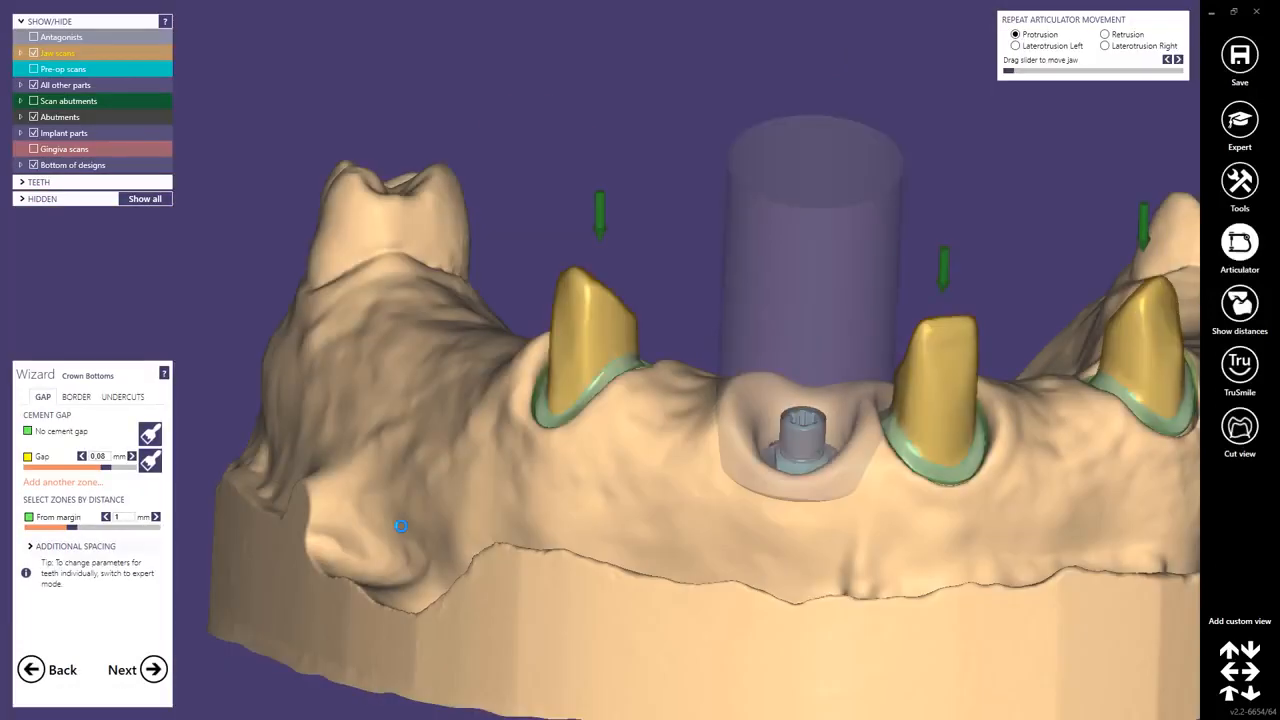
Accept the default crown bottom cement gap and skip tooth copying to load the default model teeth.
{"action": "middle_click", "coordinate": [866, 439]}
{"action": "scroll", "coordinate": [858, 436], "scroll_direction": "down", "scroll_amount": 2}
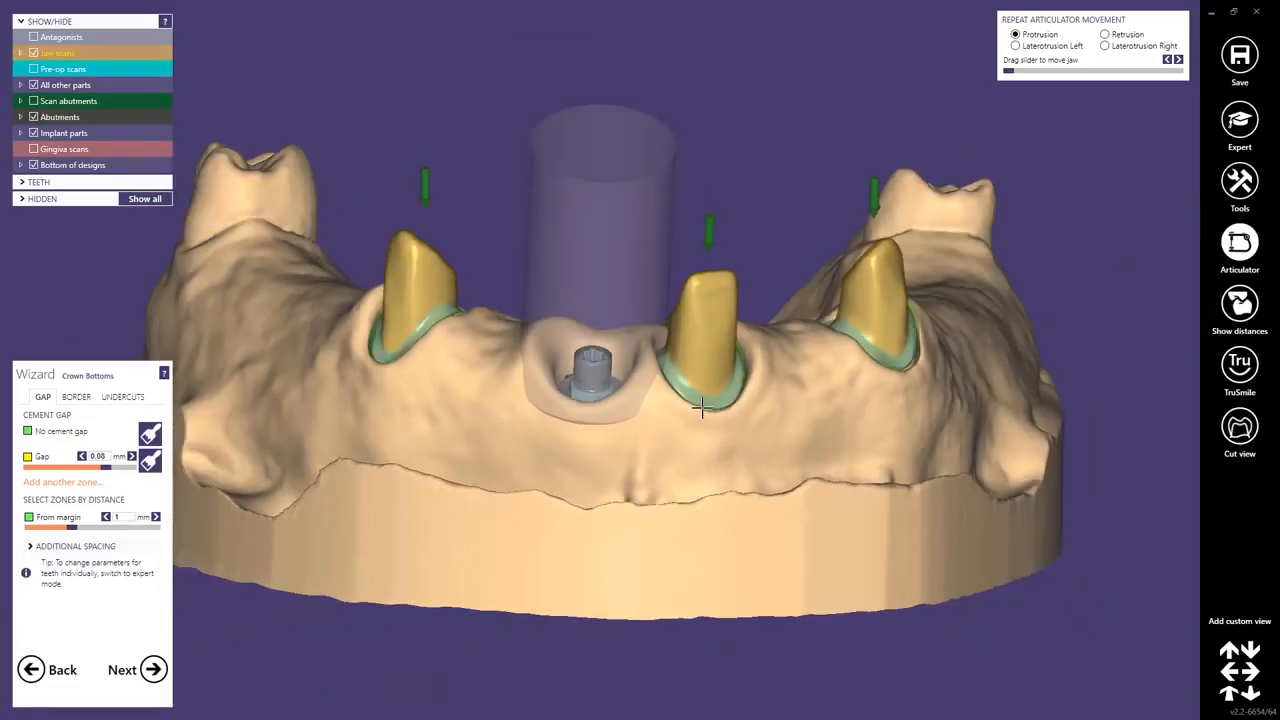
{"action": "right_click_drag", "start_coordinate": [601, 304], "coordinate": [602, 305]}
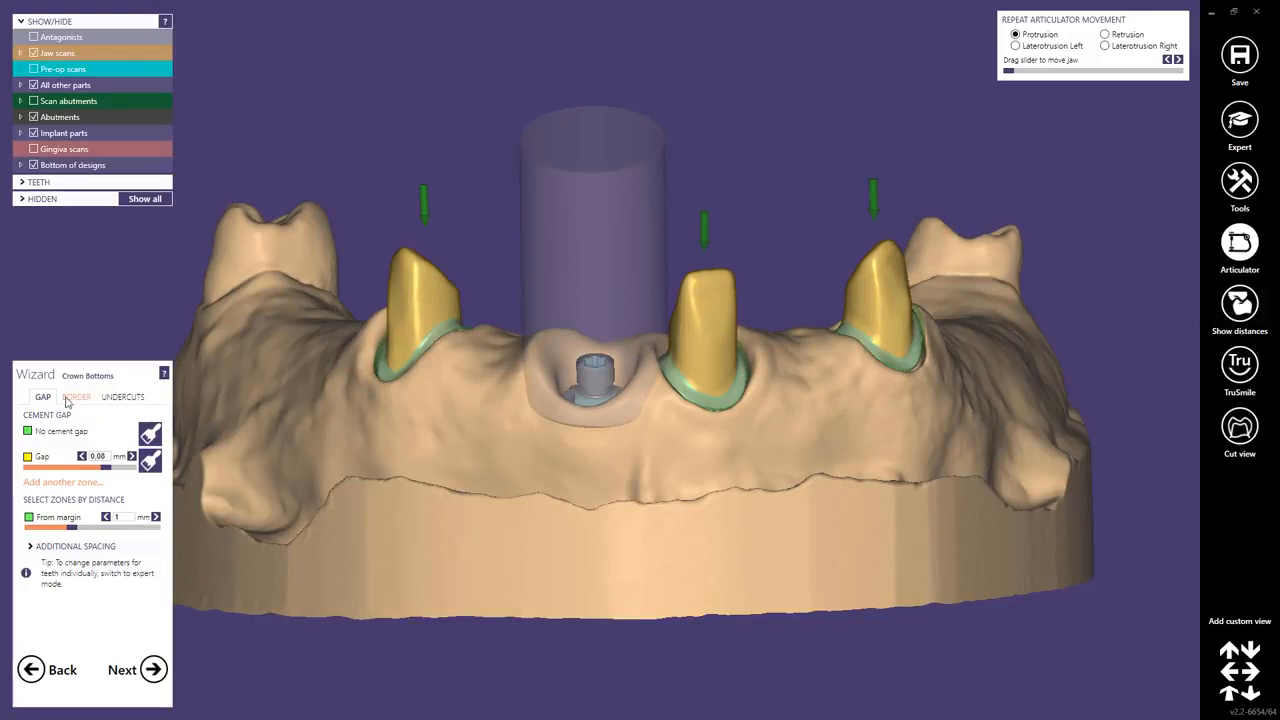
{"action": "left_click", "coordinate": [154, 676]}
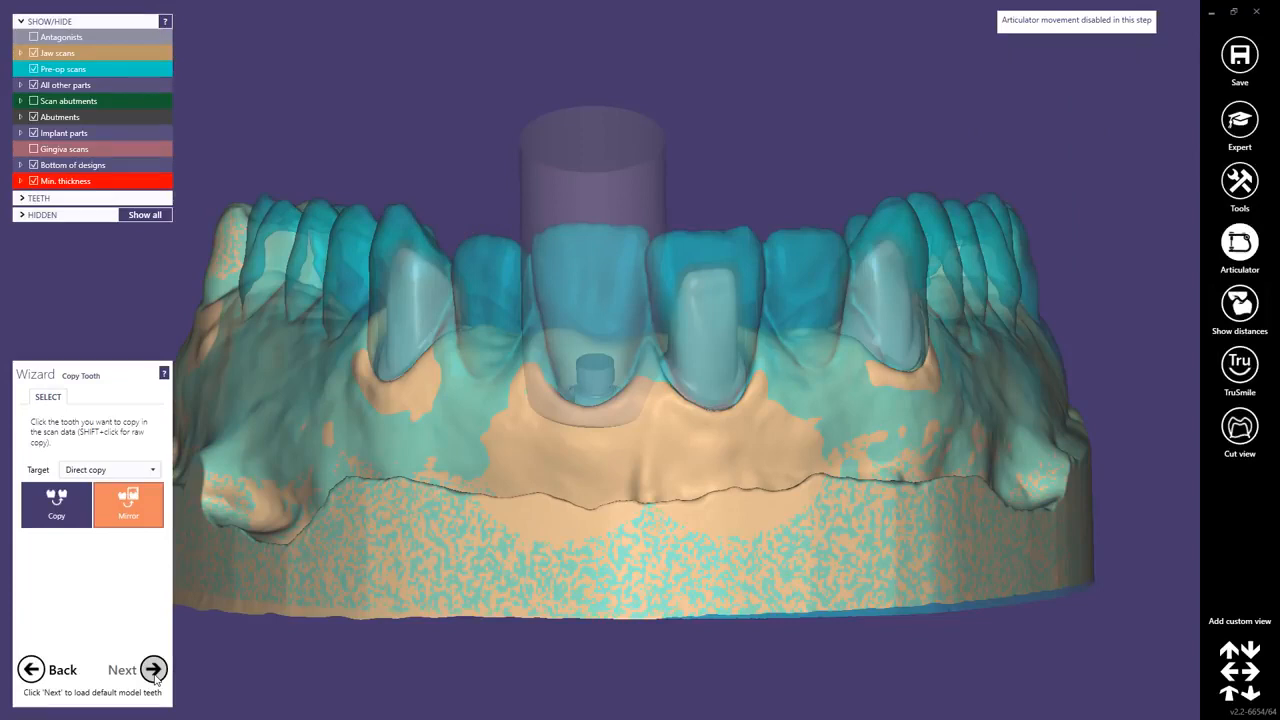
{"action": "left_click", "coordinate": [154, 670]}
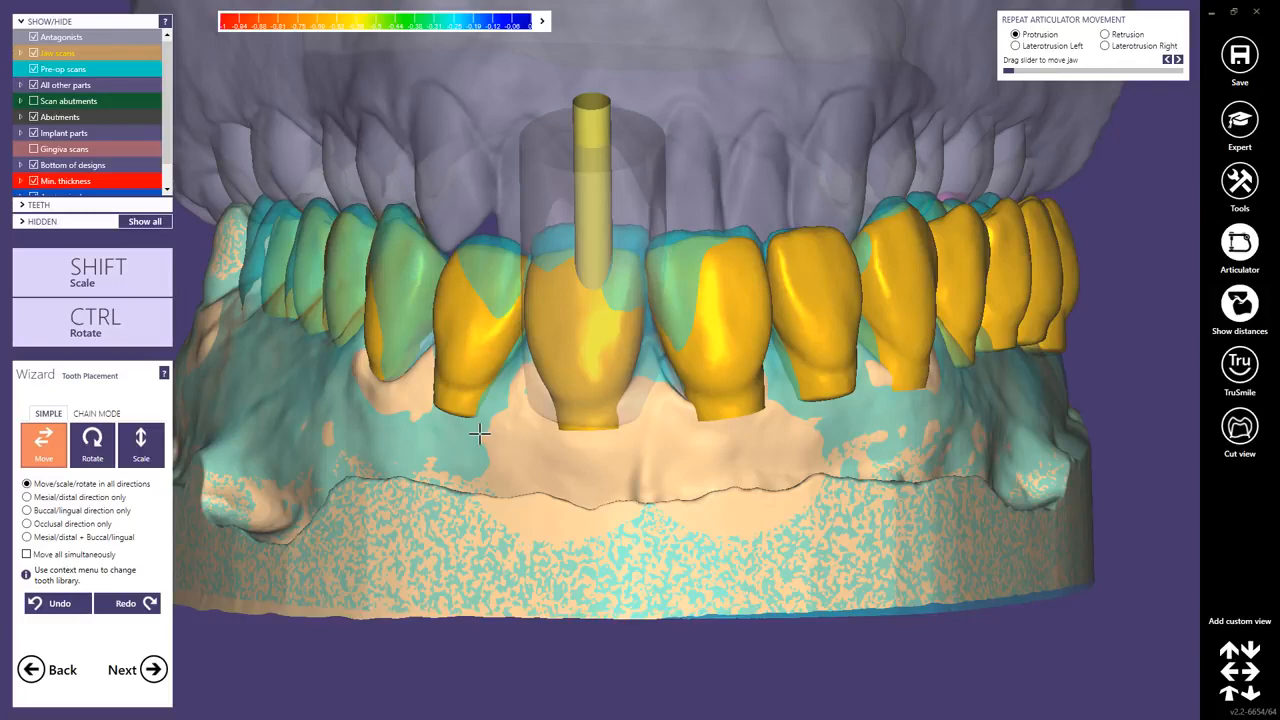
Hide the antagonist scan and the implant axis cylinder in the tooth placement view.
{"action": "middle_click", "coordinate": [465, 115], "text": "ctrl"}
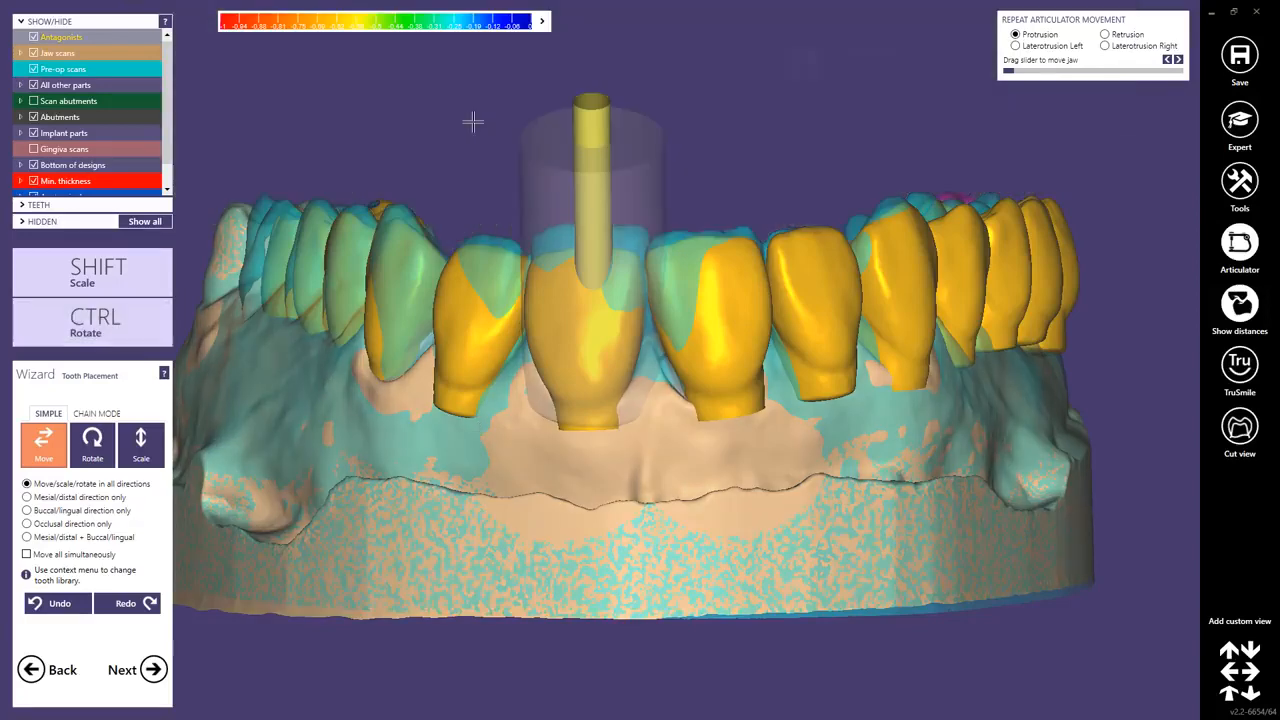
{"action": "middle_click", "coordinate": [595, 122], "text": "ctrl"}
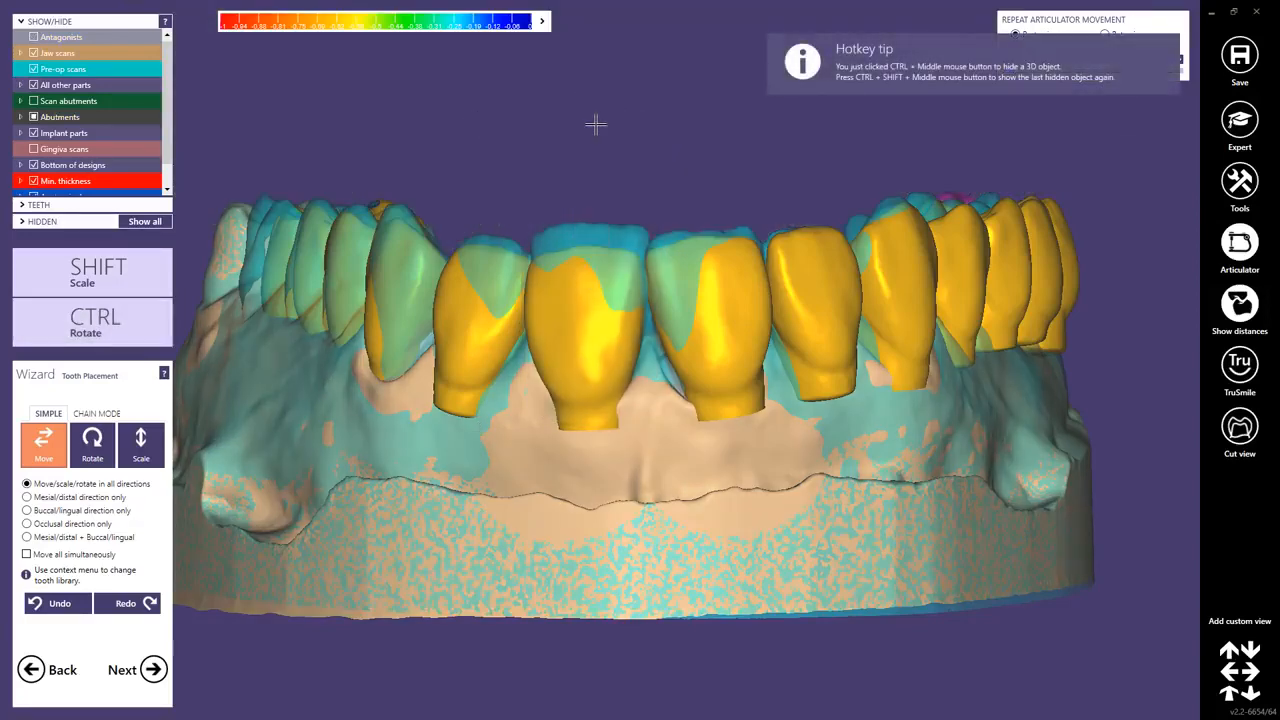
{"action": "scroll", "coordinate": [554, 213], "scroll_direction": "down", "scroll_amount": 3}
{"action": "scroll", "coordinate": [554, 213], "scroll_direction": "down", "scroll_amount": 1}
{"action": "right_click_drag", "start_coordinate": [543, 260], "coordinate": [546, 272]}
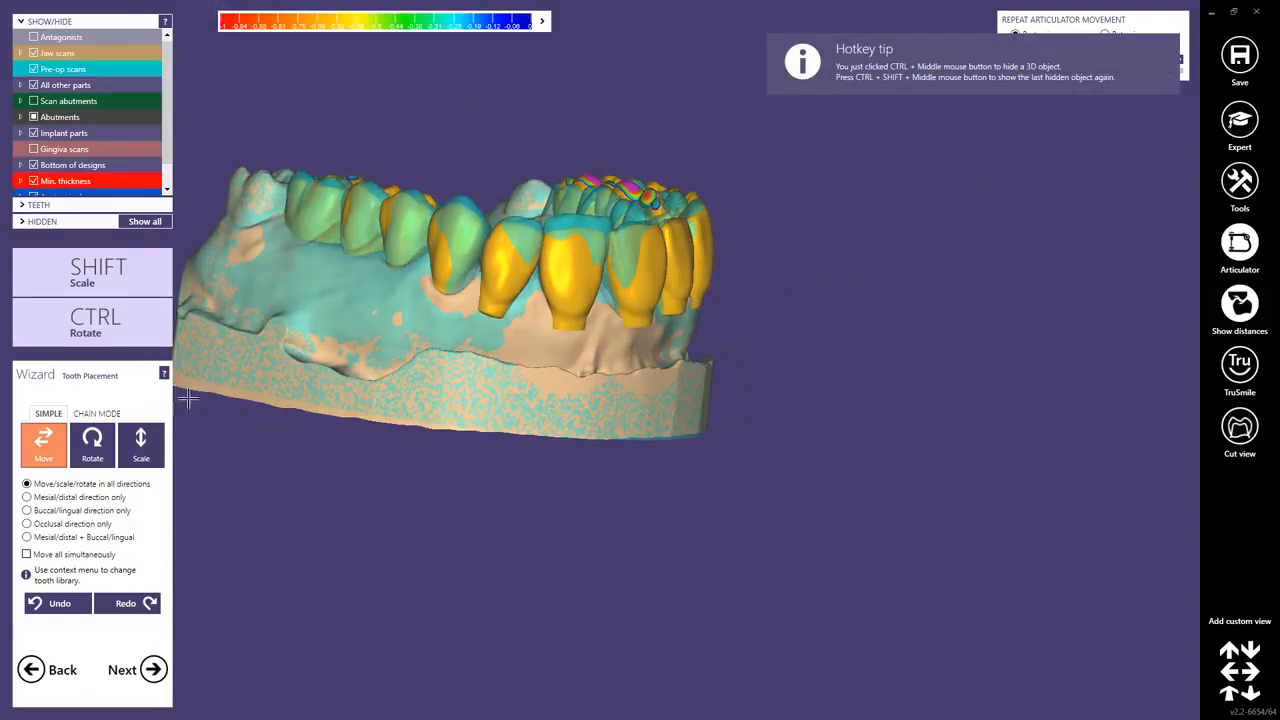
Switch tooth placement to chain mode and adjust the chain arch of the proposed teeth.
{"action": "left_click", "coordinate": [96, 413]}
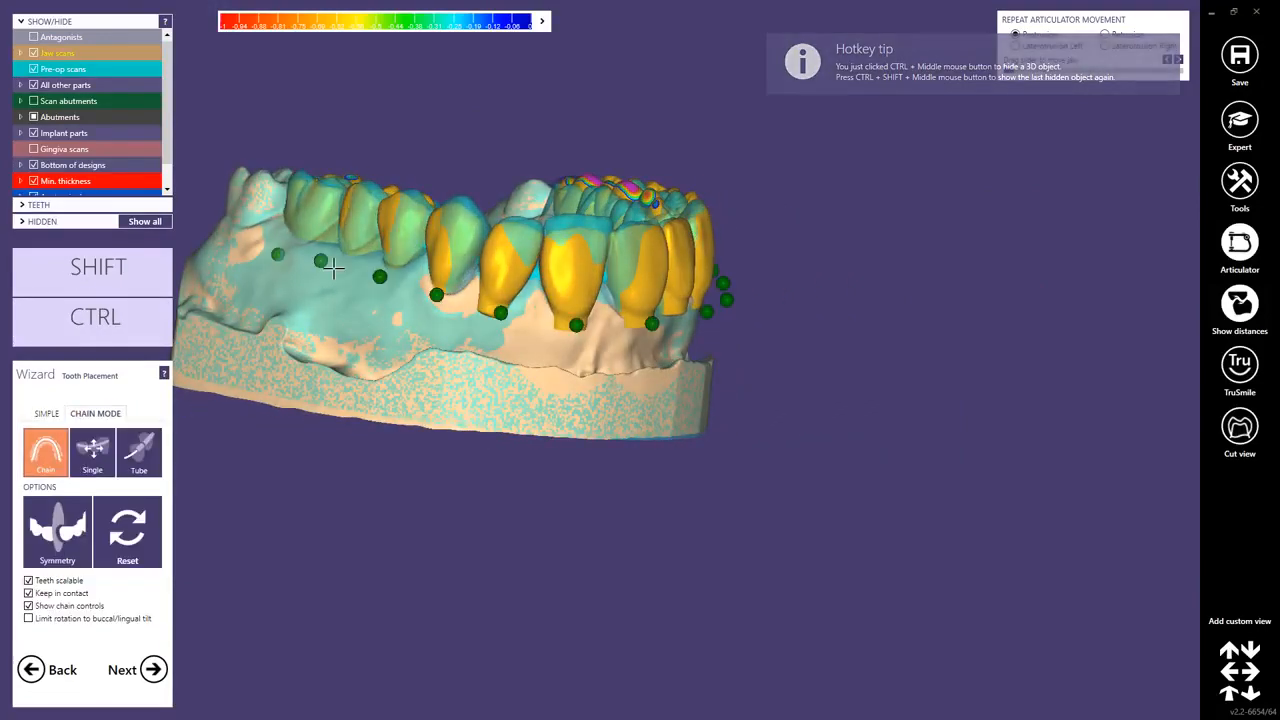
{"action": "right_click_drag", "start_coordinate": [548, 295], "coordinate": [580, 307]}
{"action": "scroll", "coordinate": [580, 307], "scroll_direction": "up", "scroll_amount": 2}
{"action": "left_click_drag", "start_coordinate": [513, 248], "coordinate": [530, 285]}
{"action": "right_click_drag", "start_coordinate": [530, 285], "coordinate": [530, 285]}
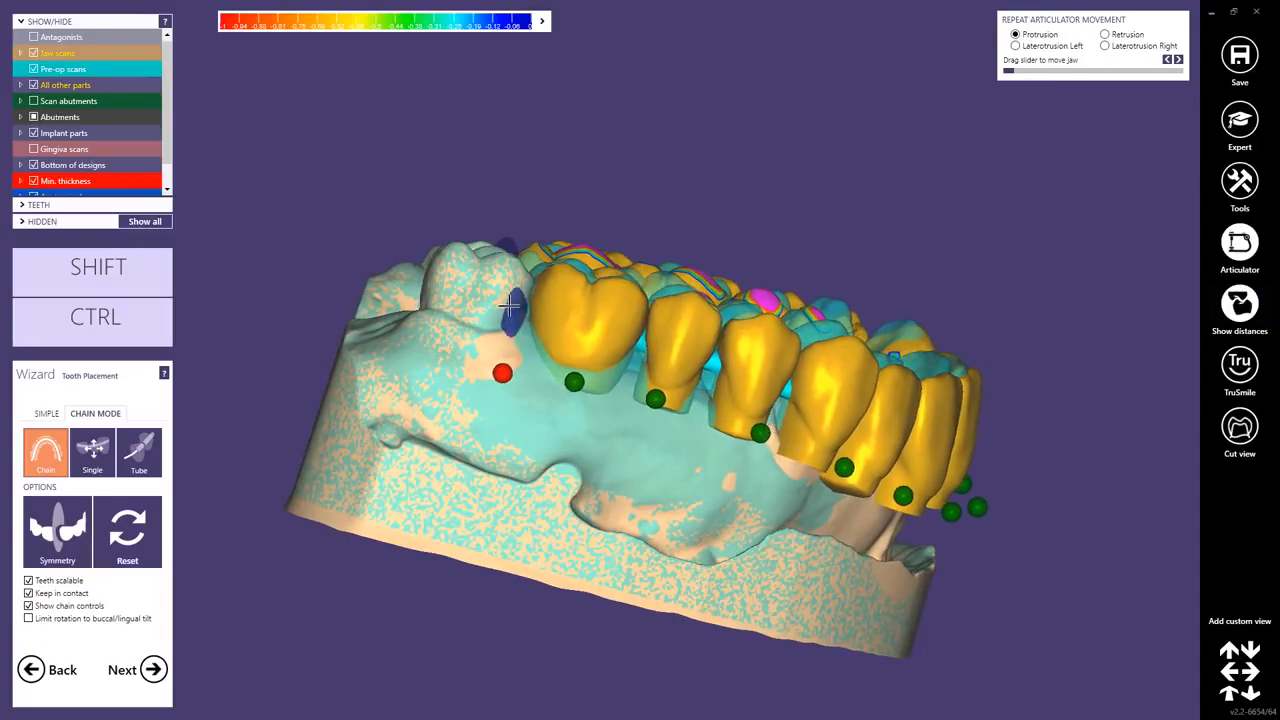
Adjust the posterior end control of the tooth chain on the molar side.
{"action": "right_click_drag", "start_coordinate": [510, 310], "coordinate": [929, 520]}
{"action": "left_click_drag", "start_coordinate": [753, 467], "coordinate": [759, 442]}
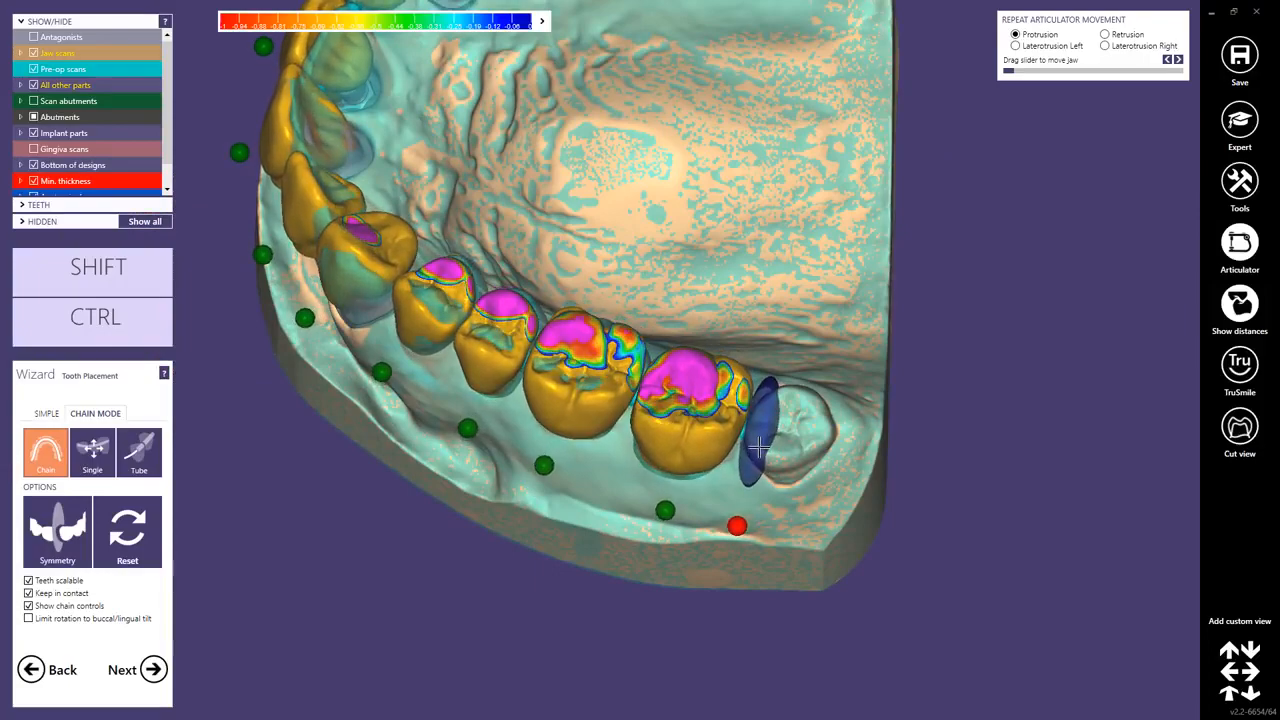
{"action": "right_click_drag", "start_coordinate": [767, 448], "coordinate": [765, 440]}
{"action": "left_click_drag", "start_coordinate": [786, 372], "coordinate": [785, 383]}
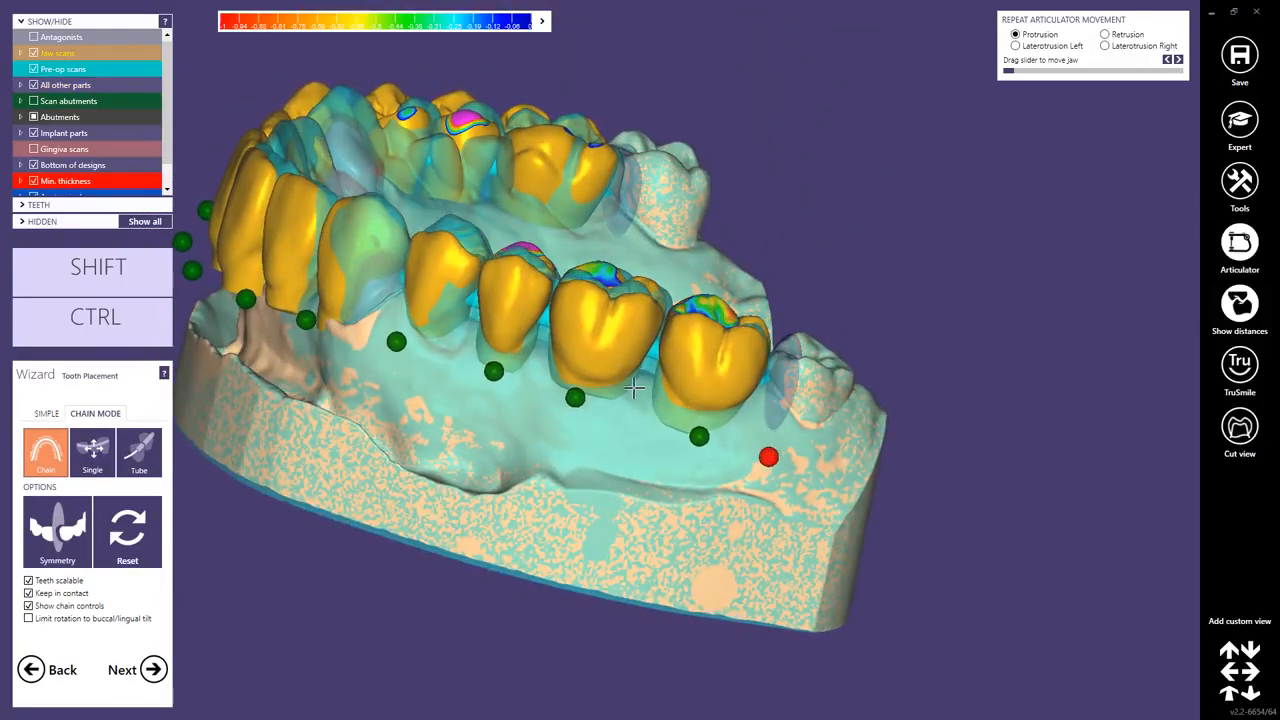
{"action": "right_click_drag", "start_coordinate": [634, 388], "coordinate": [634, 352]}
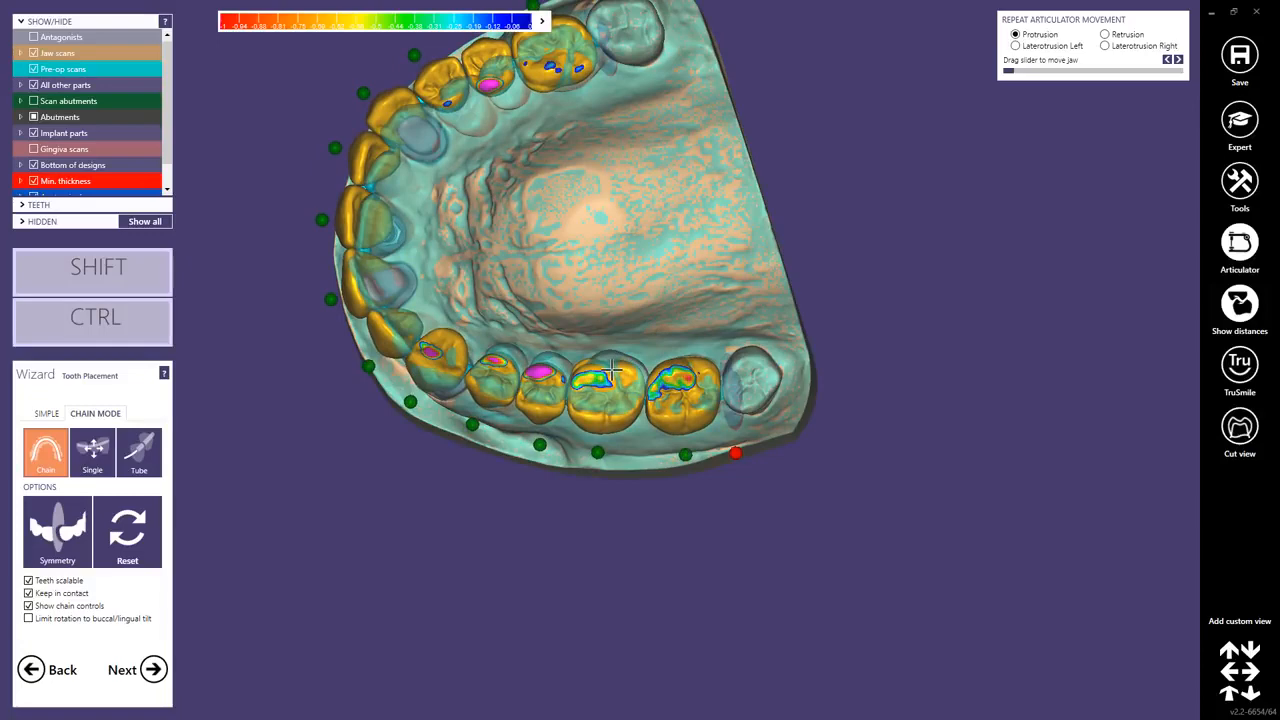
{"action": "right_click_drag", "start_coordinate": [579, 425], "coordinate": [528, 388]}
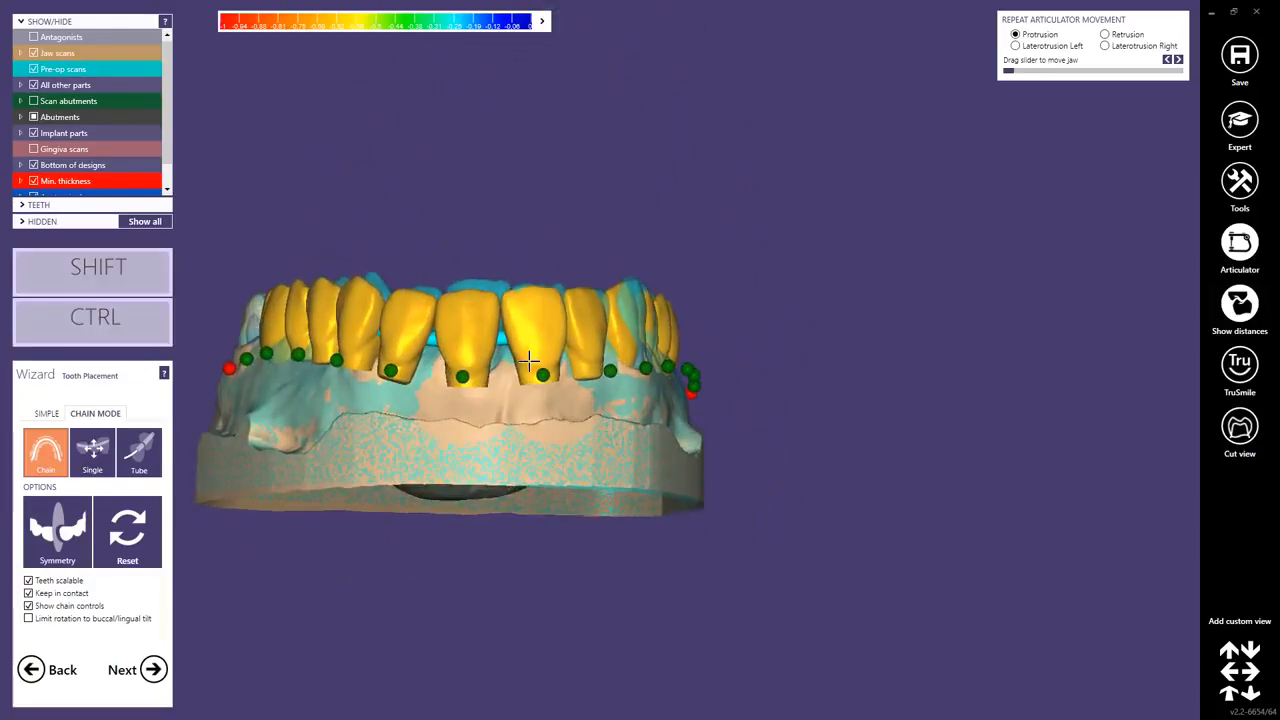
{"action": "left_click_drag", "start_coordinate": [529, 361], "coordinate": [528, 364], "text": "ctrl+shift"}
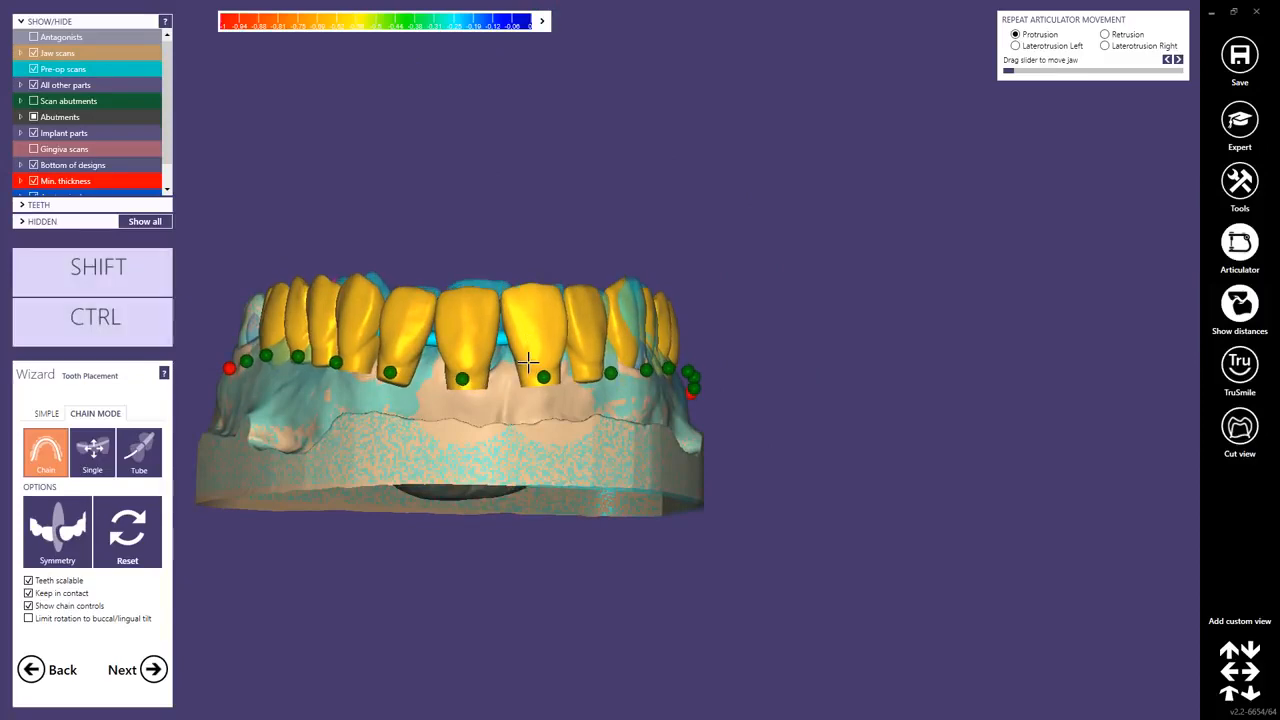
Select a chain control point at the anterior segment and reposition the adjacent teeth with it.
{"action": "right_click_drag", "start_coordinate": [346, 399], "coordinate": [661, 322]}
{"action": "middle_click", "coordinate": [387, 409]}
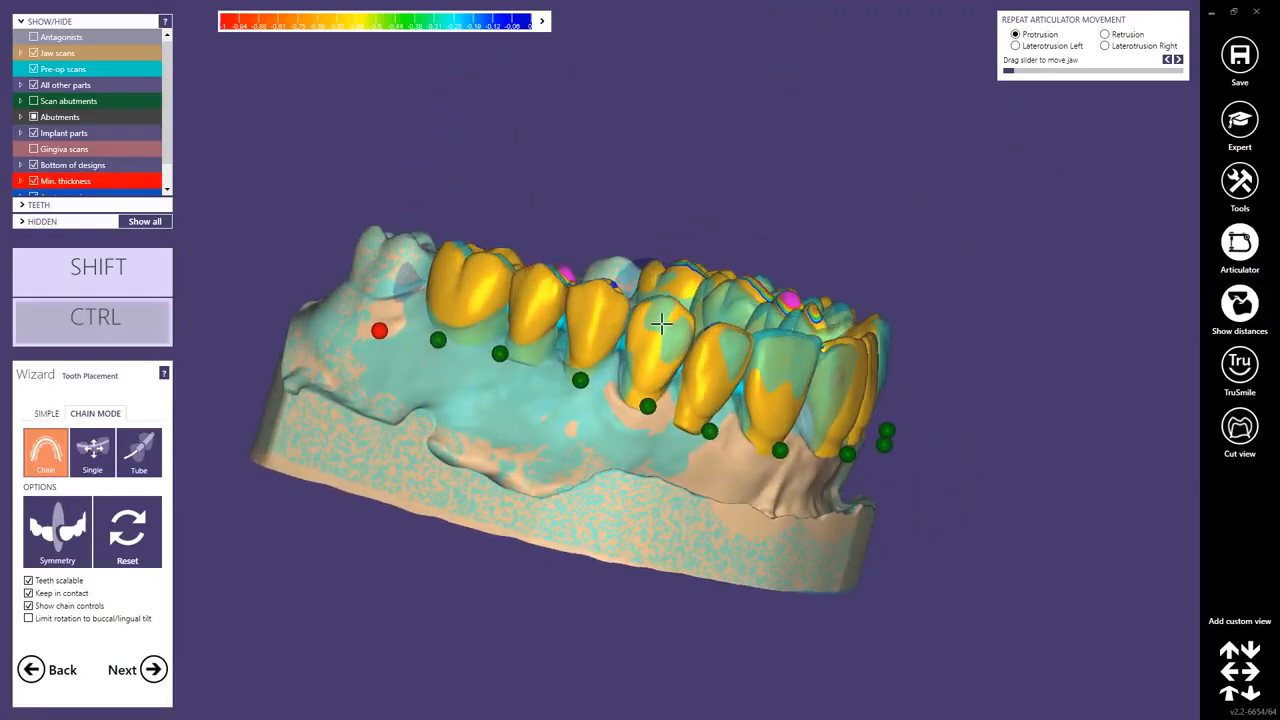
{"action": "left_click", "coordinate": [648, 406]}
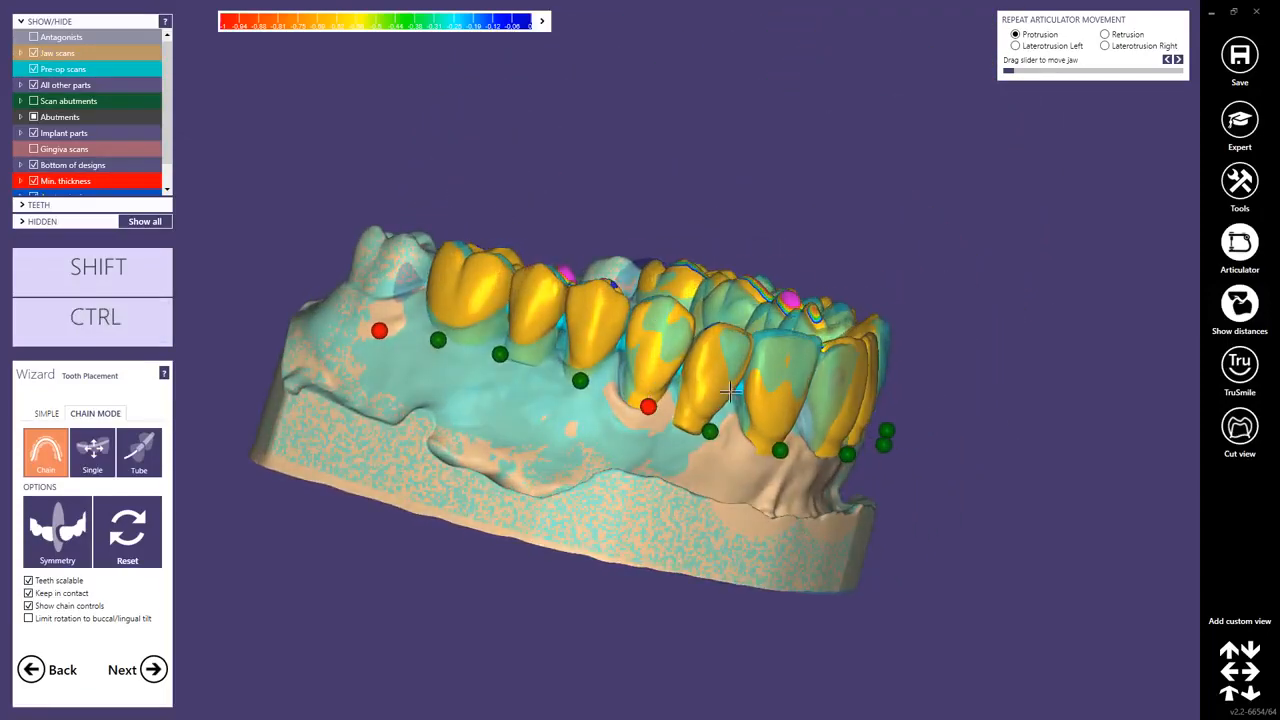
{"action": "right_click_drag", "start_coordinate": [874, 372], "coordinate": [668, 322]}
{"action": "left_click_drag", "start_coordinate": [669, 322], "coordinate": [642, 321]}
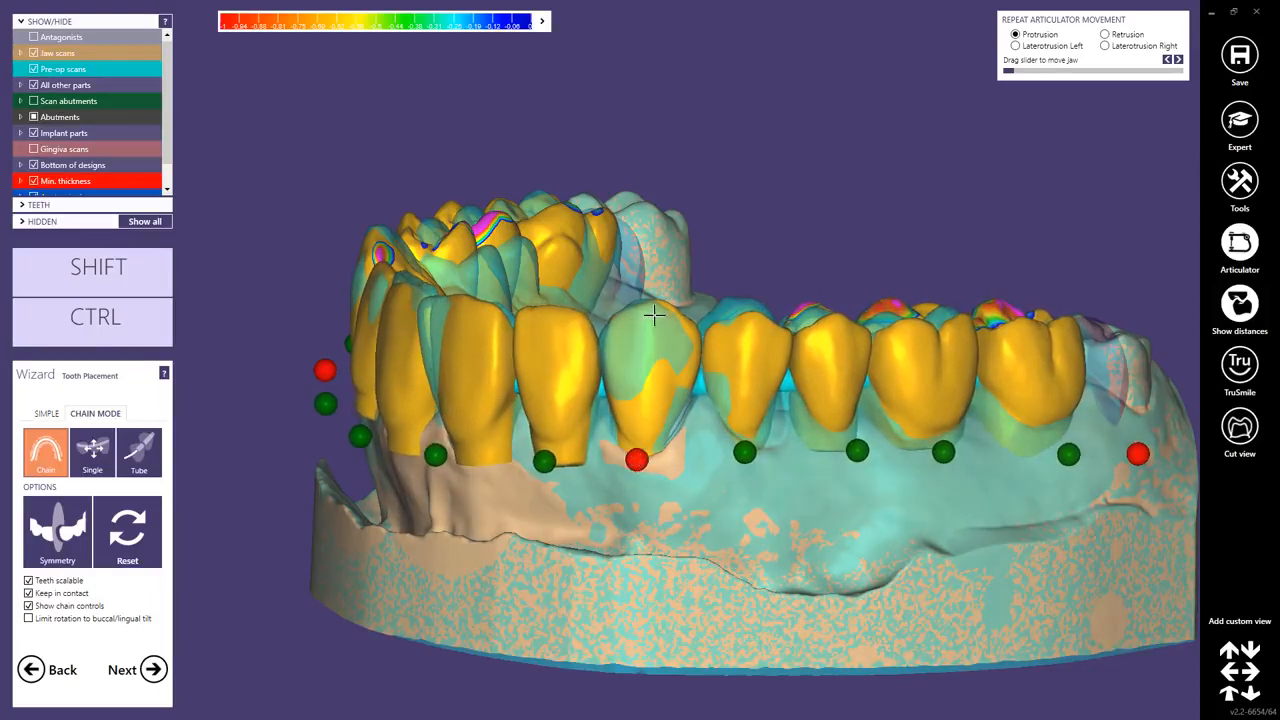
{"action": "mouse_move", "coordinate": [640, 306]}
{"action": "left_mouse_down"}
{"action": "mouse_move", "coordinate": [623, 314]}
{"action": "mouse_move", "coordinate": [648, 318]}
{"action": "left_mouse_up"}
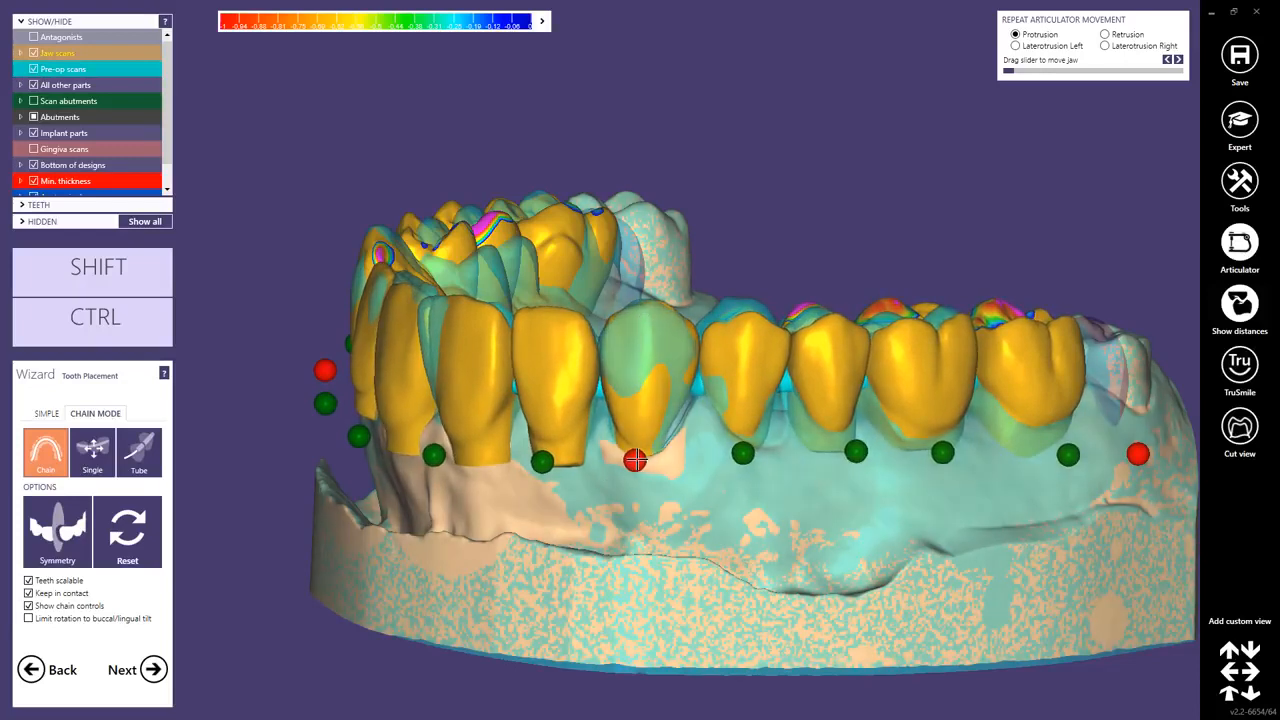
{"action": "key", "text": "ctrl"}
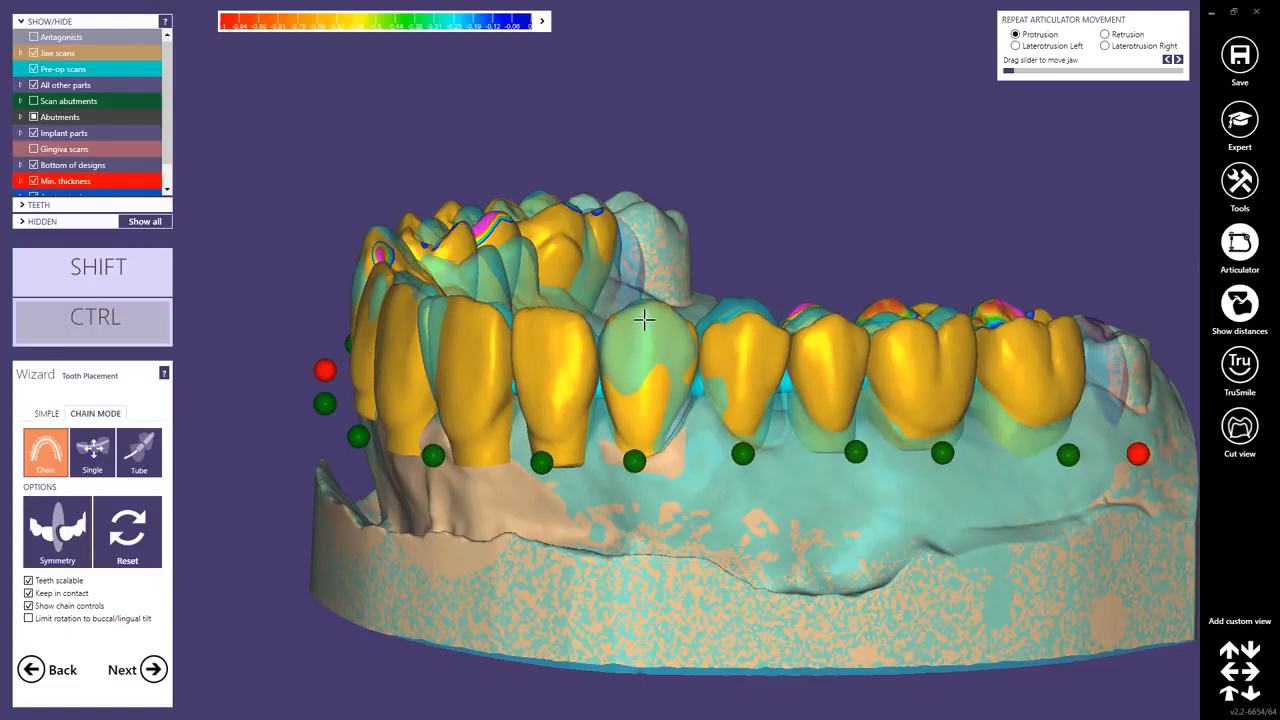
{"action": "right_click_drag", "start_coordinate": [637, 326], "coordinate": [616, 303]}
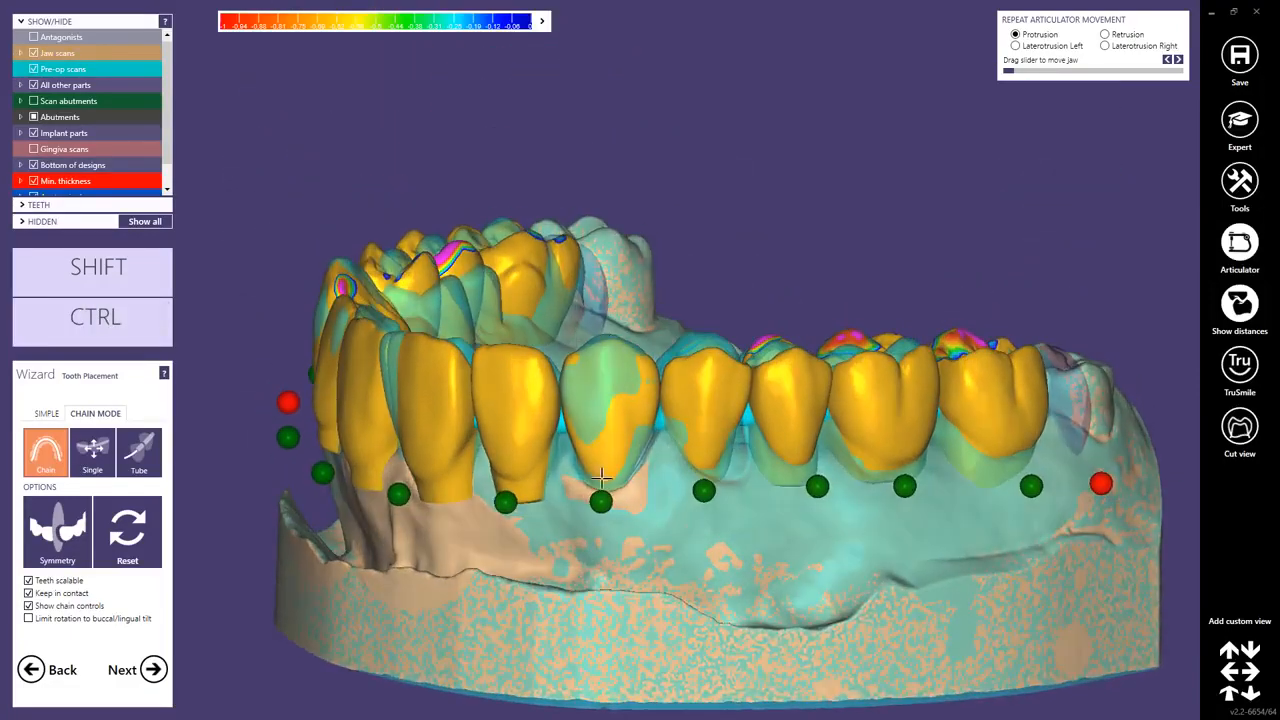
Fine-tune chain control points along the arch to align the teeth with the gingiva and neighbours.
{"action": "middle_click_drag", "start_coordinate": [376, 470], "coordinate": [514, 395]}
{"action": "right_click_drag", "start_coordinate": [514, 345], "coordinate": [556, 405]}
{"action": "right_click_drag", "start_coordinate": [453, 338], "coordinate": [454, 334]}
{"action": "left_click_drag", "start_coordinate": [454, 334], "coordinate": [449, 302]}
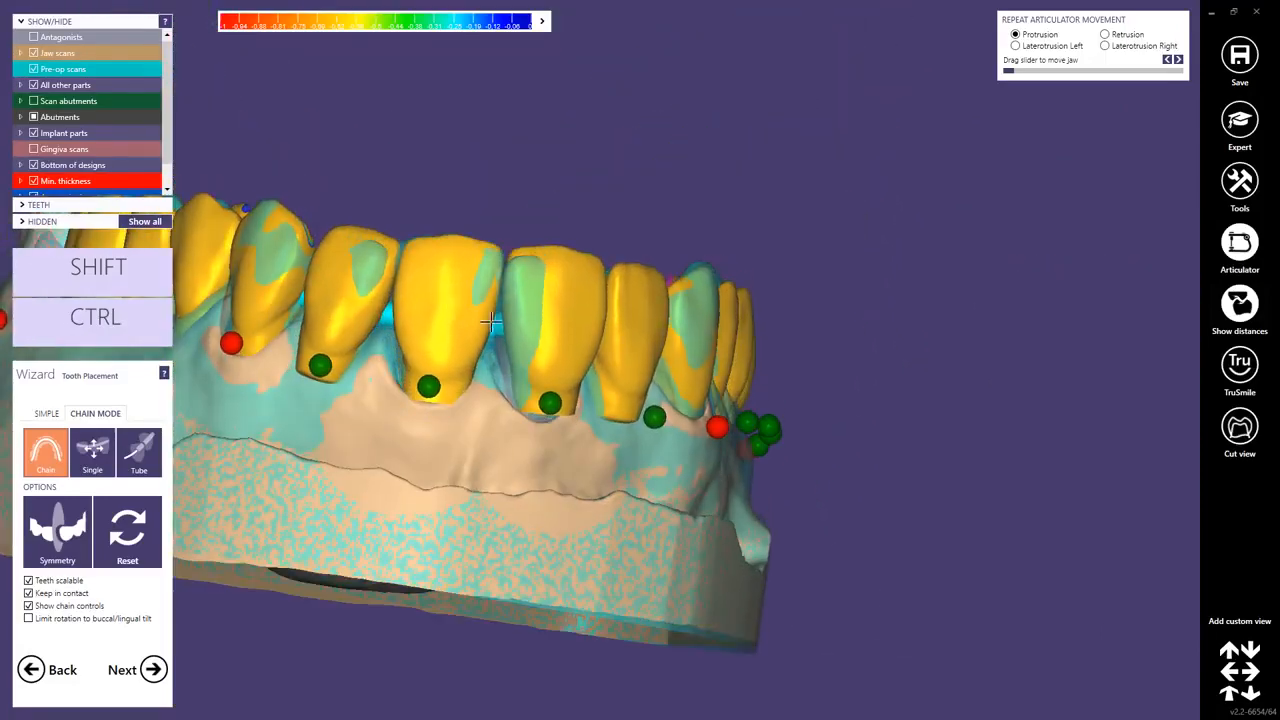
{"action": "right_click_drag", "start_coordinate": [491, 320], "coordinate": [764, 342]}
{"action": "left_click_drag", "start_coordinate": [751, 310], "coordinate": [766, 313], "text": "ctrl"}
{"action": "right_click_drag", "start_coordinate": [768, 314], "coordinate": [776, 338]}
{"action": "left_click_drag", "start_coordinate": [803, 342], "coordinate": [803, 329]}
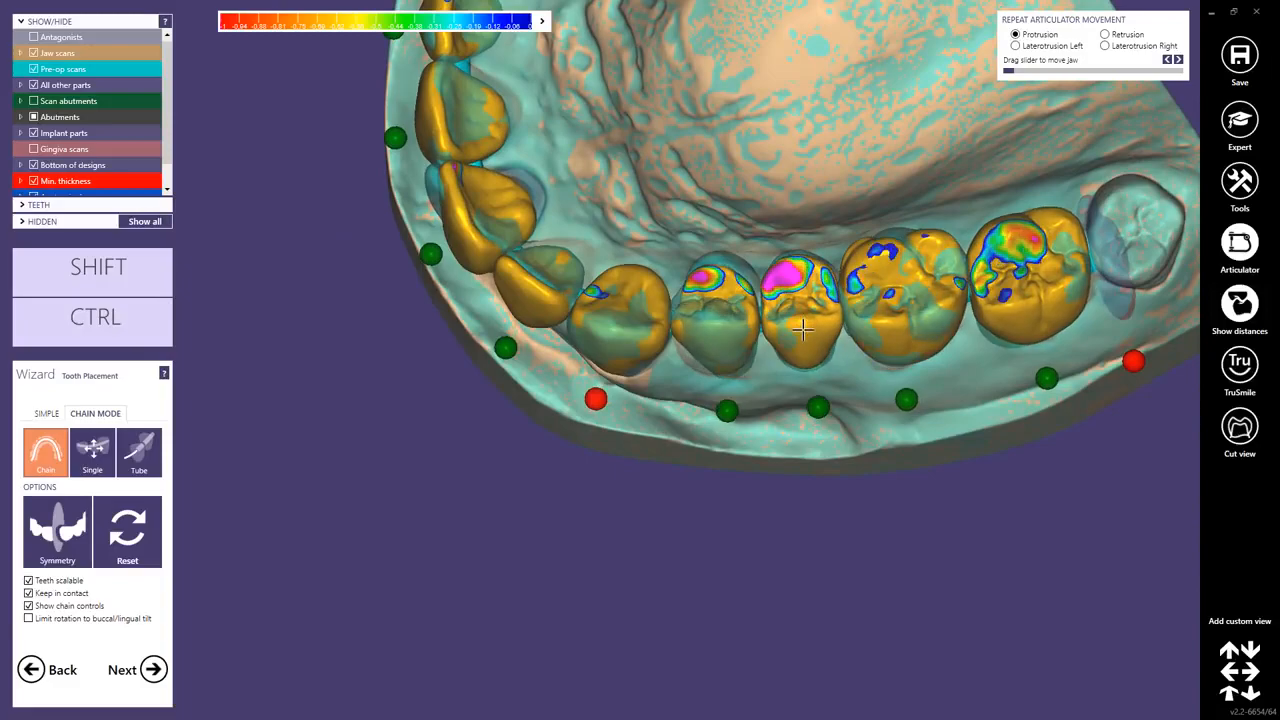
{"action": "right_click_drag", "start_coordinate": [803, 329], "coordinate": [315, 352]}
{"action": "middle_click", "coordinate": [310, 353]}
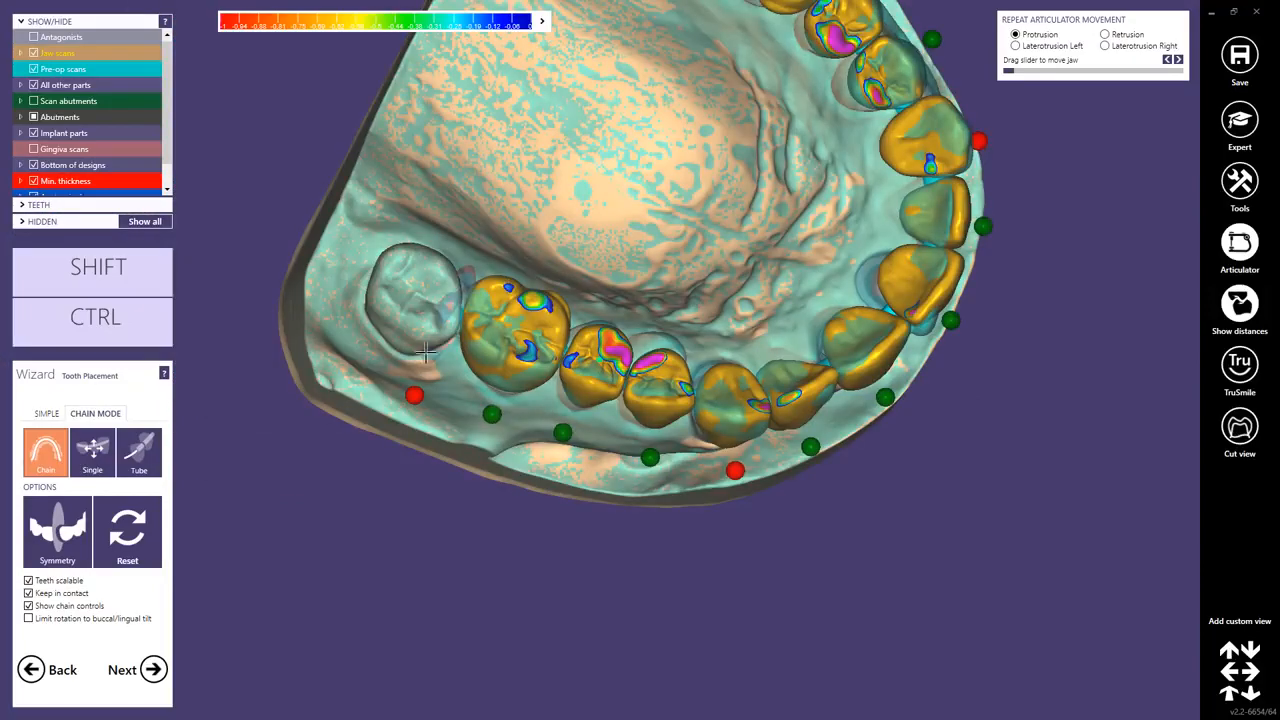
Adjust the premolar and molar section of the chain on the opposite side of the arch.
{"action": "right_click_drag", "start_coordinate": [603, 358], "coordinate": [647, 382]}
{"action": "scroll", "coordinate": [647, 382], "scroll_direction": "up", "scroll_amount": 4}
{"action": "key", "text": "ctrl"}
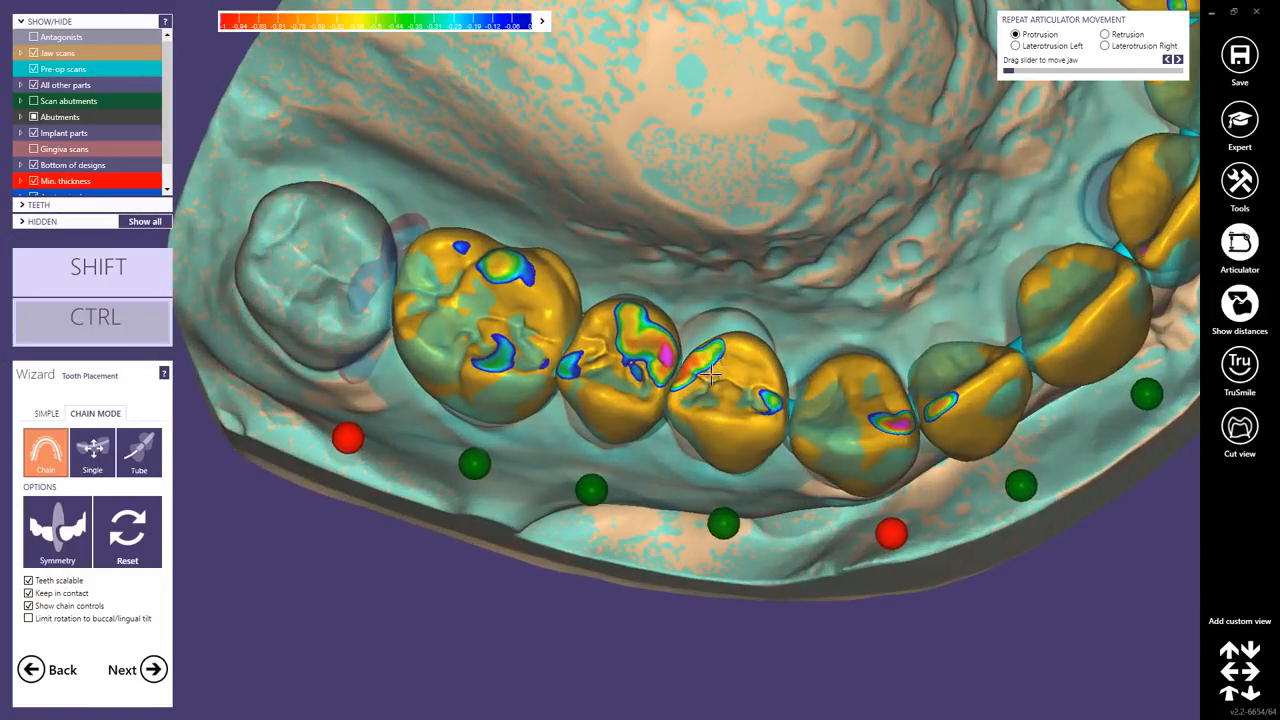
{"action": "mouse_move", "coordinate": [711, 374]}
{"action": "right_mouse_down"}
{"action": "mouse_move", "coordinate": [686, 400]}
{"action": "mouse_move", "coordinate": [689, 380]}
{"action": "right_mouse_up"}
{"action": "left_click_drag", "start_coordinate": [692, 364], "coordinate": [709, 393], "text": "ctrl"}
{"action": "right_click_drag", "start_coordinate": [709, 393], "coordinate": [848, 394]}
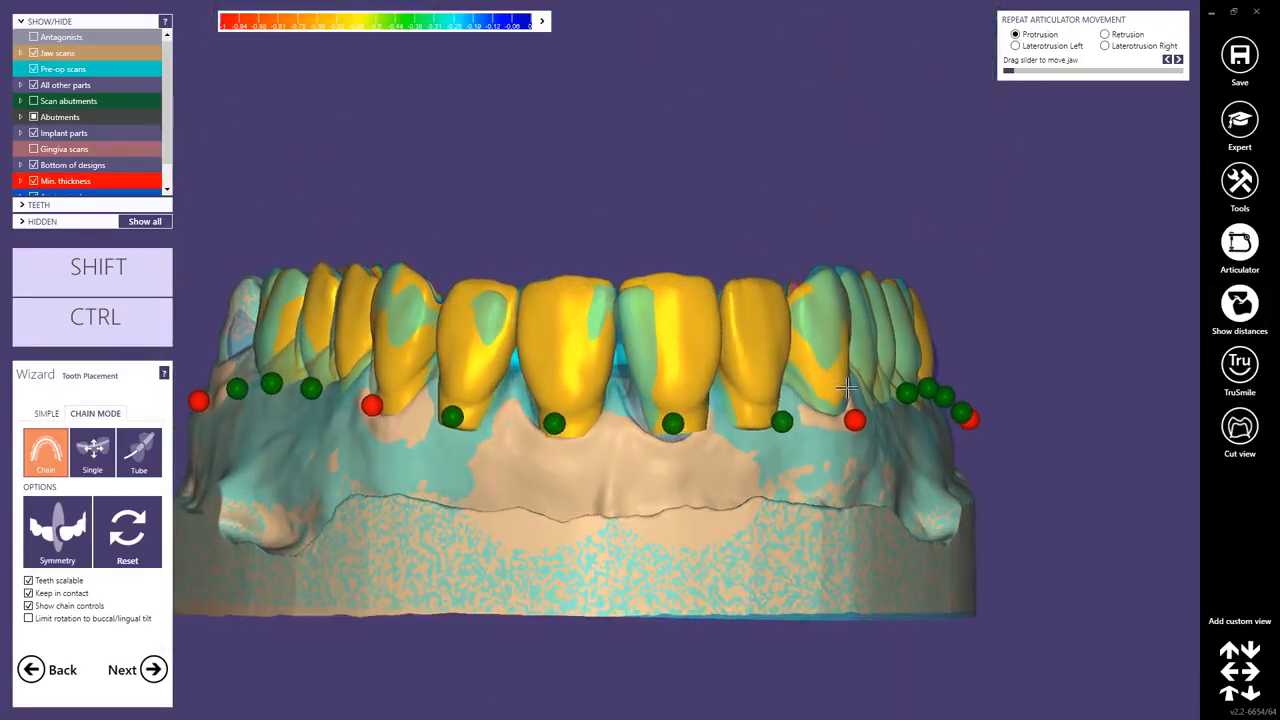
Switch tooth placement to single-tooth mode and move the lateral incisor into line with its neighbours.
{"action": "left_click", "coordinate": [46, 413]}
{"action": "right_click_drag", "start_coordinate": [491, 354], "coordinate": [486, 286]}
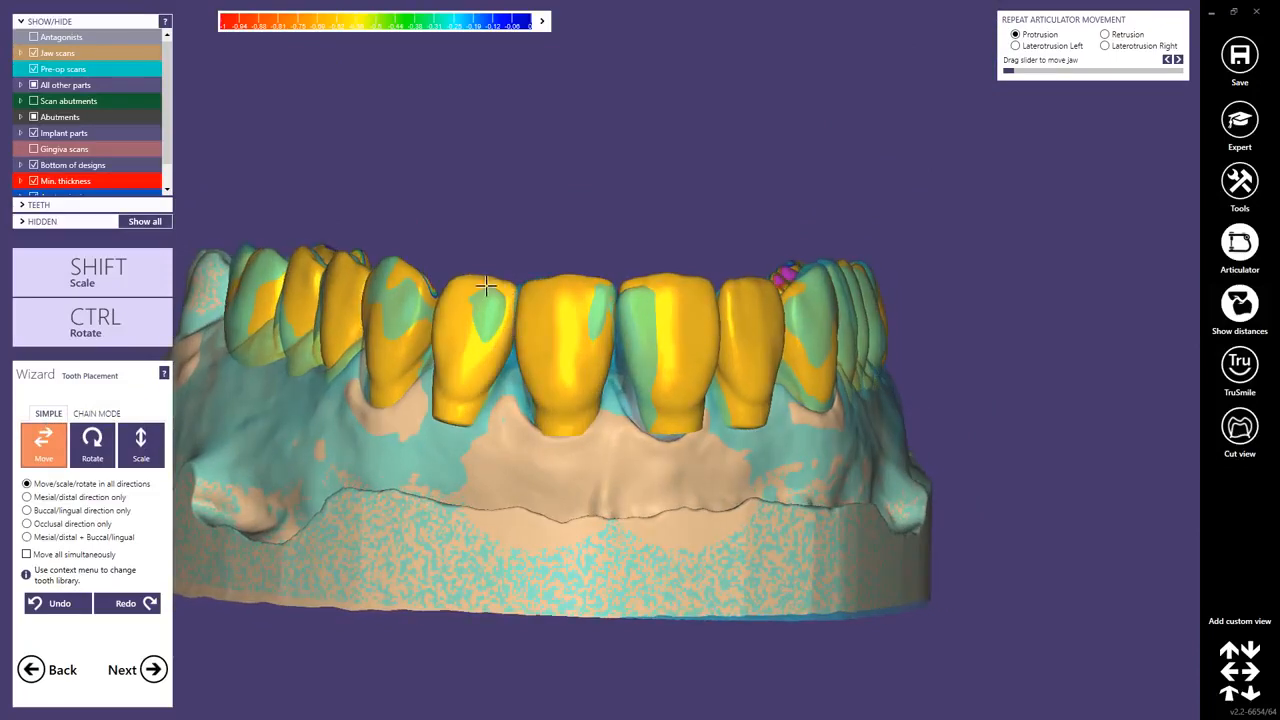
{"action": "left_click_drag", "start_coordinate": [496, 288], "coordinate": [485, 283]}
{"action": "left_click_drag", "start_coordinate": [485, 283], "coordinate": [466, 312]}
{"action": "right_click_drag", "start_coordinate": [464, 311], "coordinate": [593, 344]}
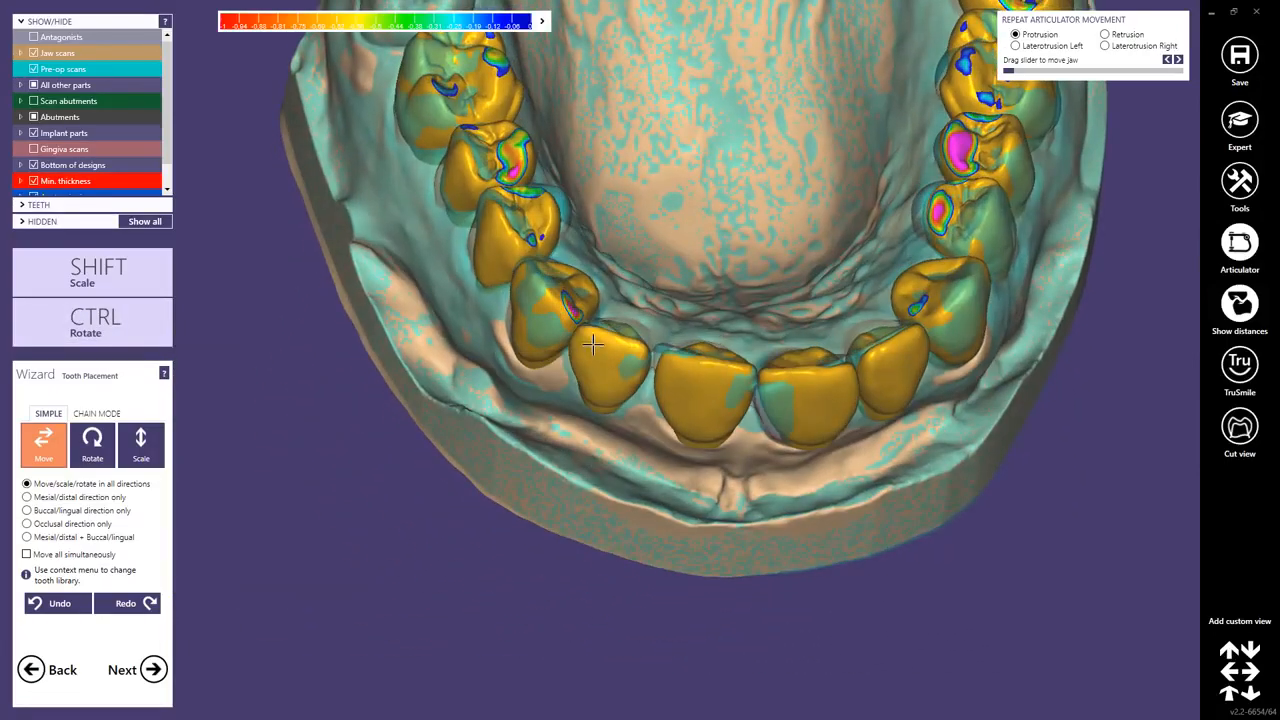
Reposition the central and lateral incisors along the arch in the occlusal view.
{"action": "mouse_move", "coordinate": [597, 335]}
{"action": "left_mouse_down"}
{"action": "mouse_move", "coordinate": [582, 351]}
{"action": "mouse_move", "coordinate": [611, 329]}
{"action": "left_mouse_up"}
{"action": "right_click_drag", "start_coordinate": [609, 331], "coordinate": [611, 336]}
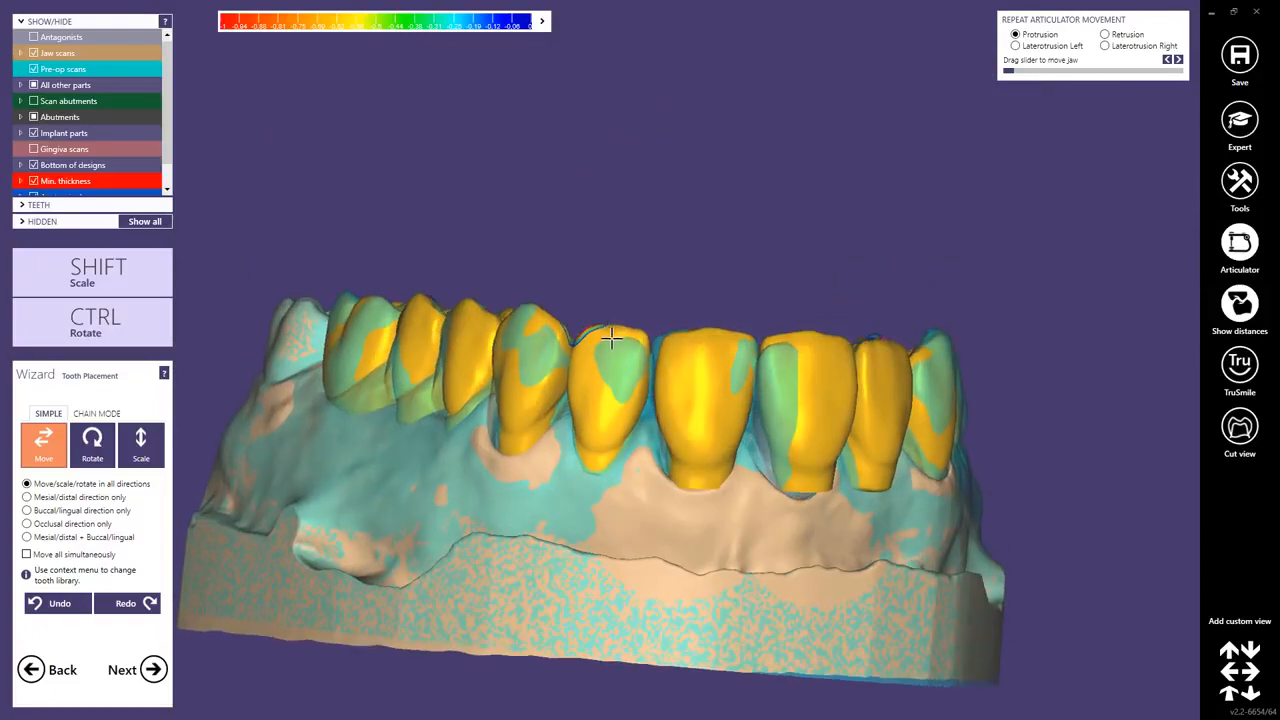
{"action": "left_click_drag", "start_coordinate": [611, 337], "coordinate": [611, 345]}
{"action": "right_click_drag", "start_coordinate": [797, 423], "coordinate": [732, 372]}
{"action": "left_click_drag", "start_coordinate": [732, 372], "coordinate": [736, 342]}
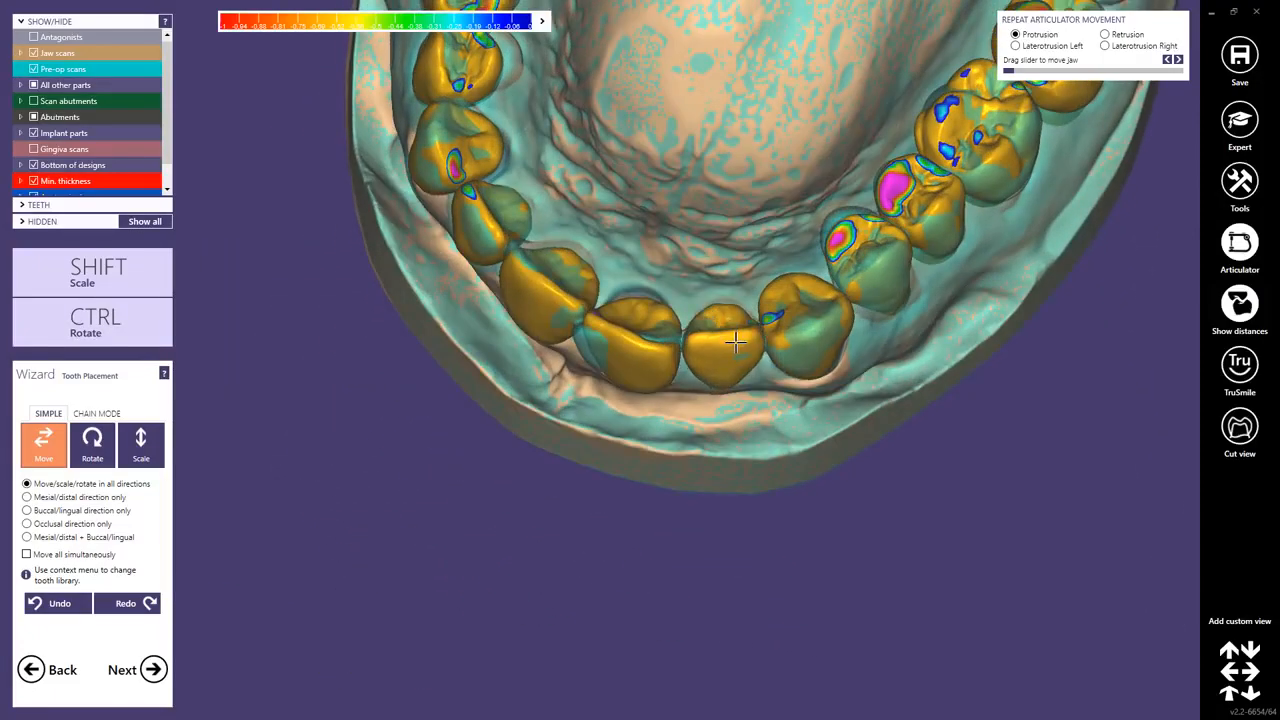
{"action": "mouse_move", "coordinate": [736, 345]}
{"action": "right_mouse_down"}
{"action": "mouse_move", "coordinate": [731, 331]}
{"action": "mouse_move", "coordinate": [720, 357]}
{"action": "right_mouse_up"}
{"action": "mouse_move", "coordinate": [590, 333]}
{"action": "right_mouse_down"}
{"action": "mouse_move", "coordinate": [603, 306]}
{"action": "mouse_move", "coordinate": [598, 344]}
{"action": "right_mouse_up"}
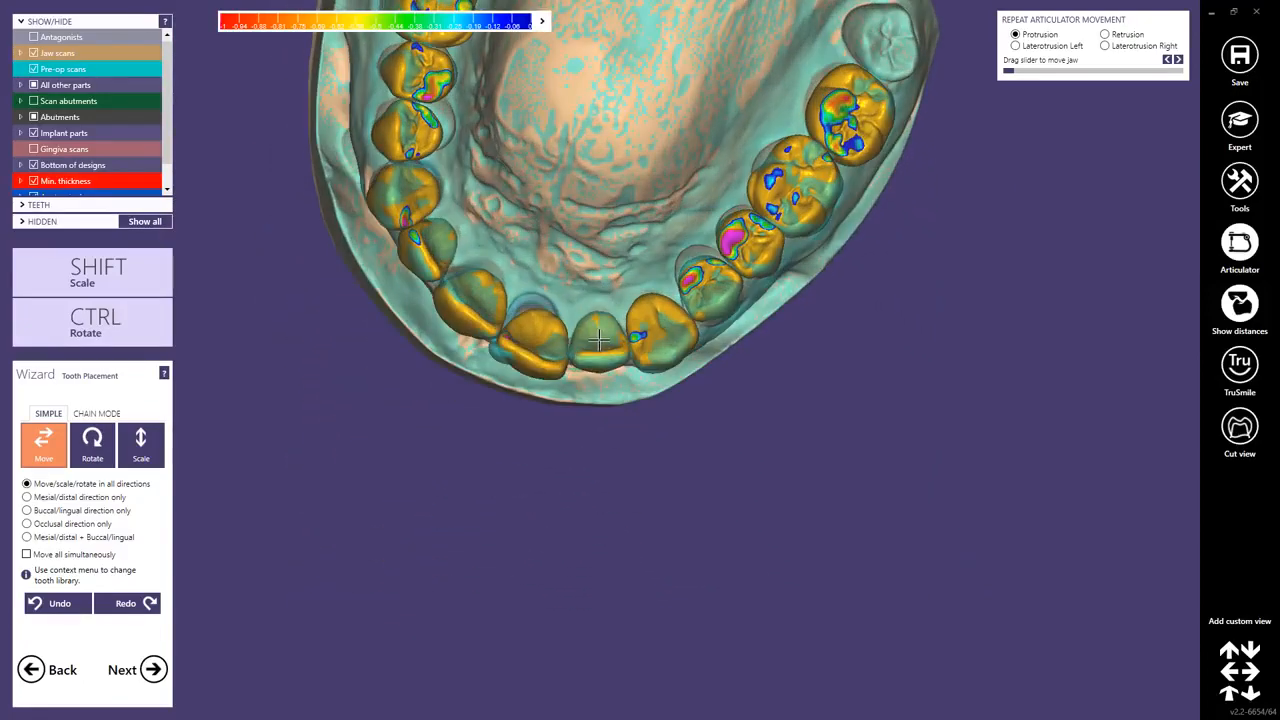
Rotate the central incisor to follow the arch curve.
{"action": "key", "text": "ctrl"}
{"action": "mouse_move", "coordinate": [598, 341]}
{"action": "right_mouse_down"}
{"action": "mouse_move", "coordinate": [512, 373]}
{"action": "mouse_move", "coordinate": [526, 406]}
{"action": "mouse_move", "coordinate": [600, 330]}
{"action": "right_mouse_up"}
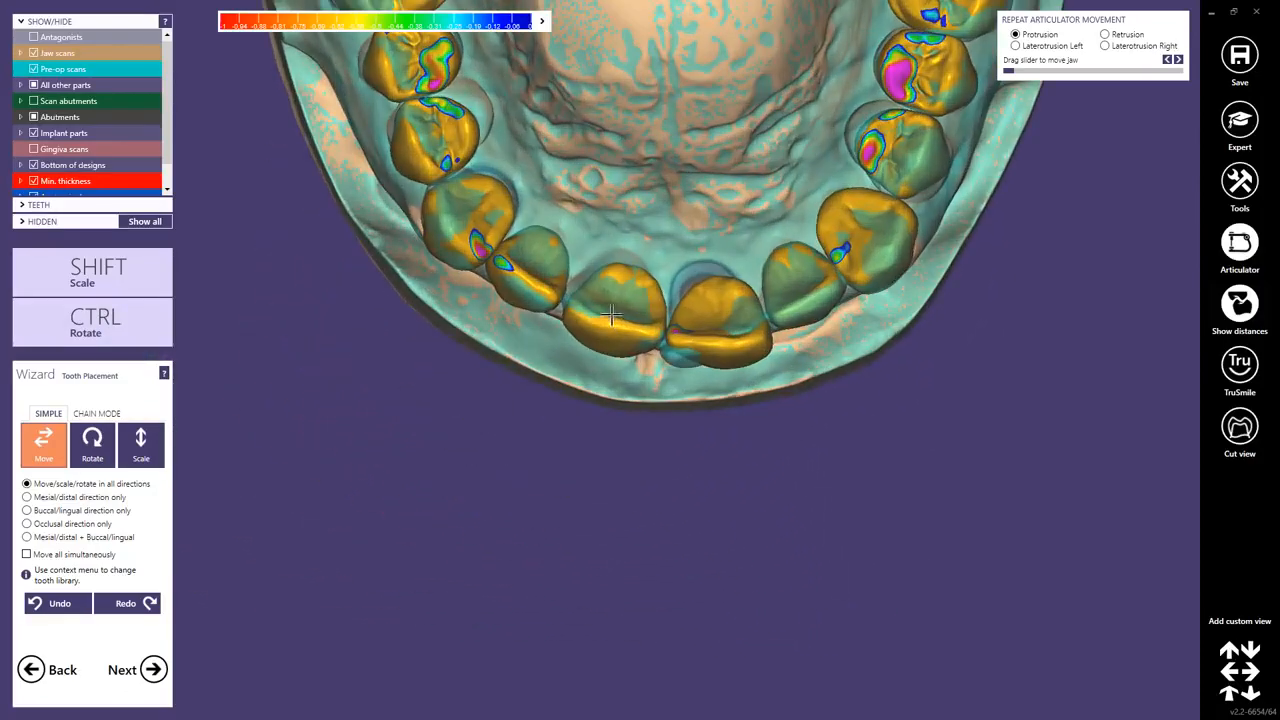
{"action": "key", "text": "ctrl"}
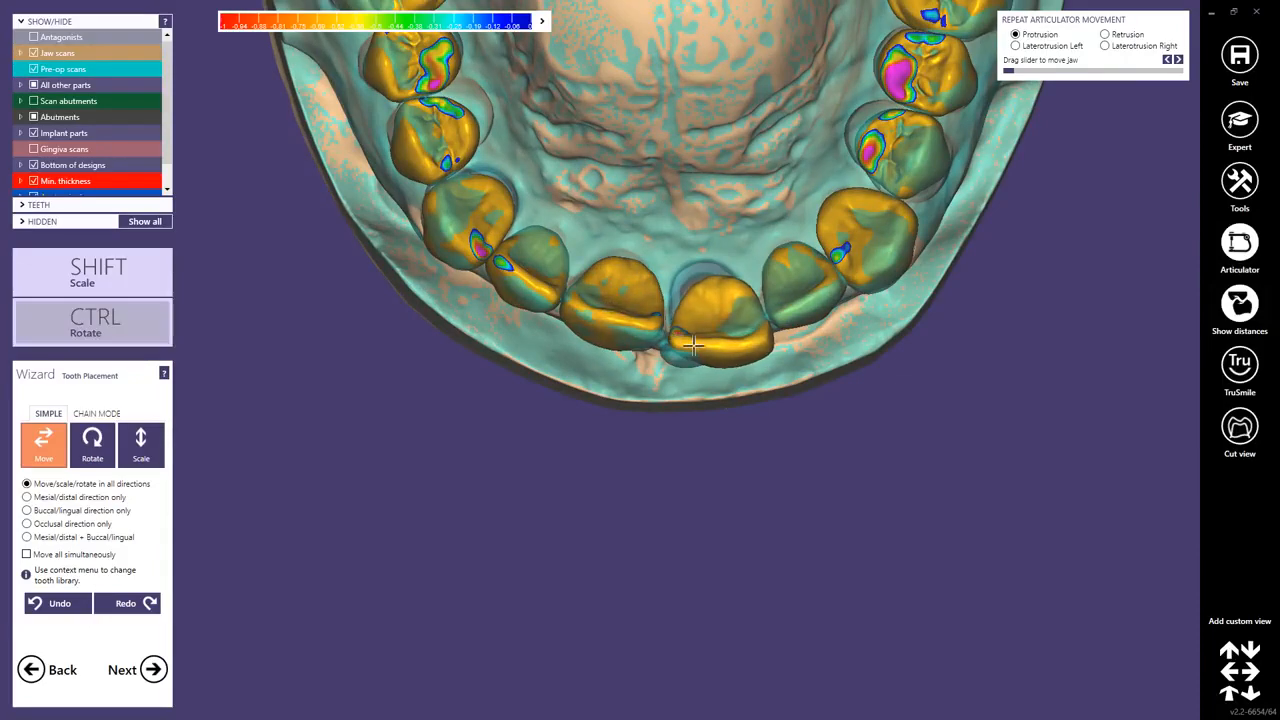
{"action": "left_click_drag", "start_coordinate": [706, 345], "coordinate": [714, 310], "text": "ctrl"}
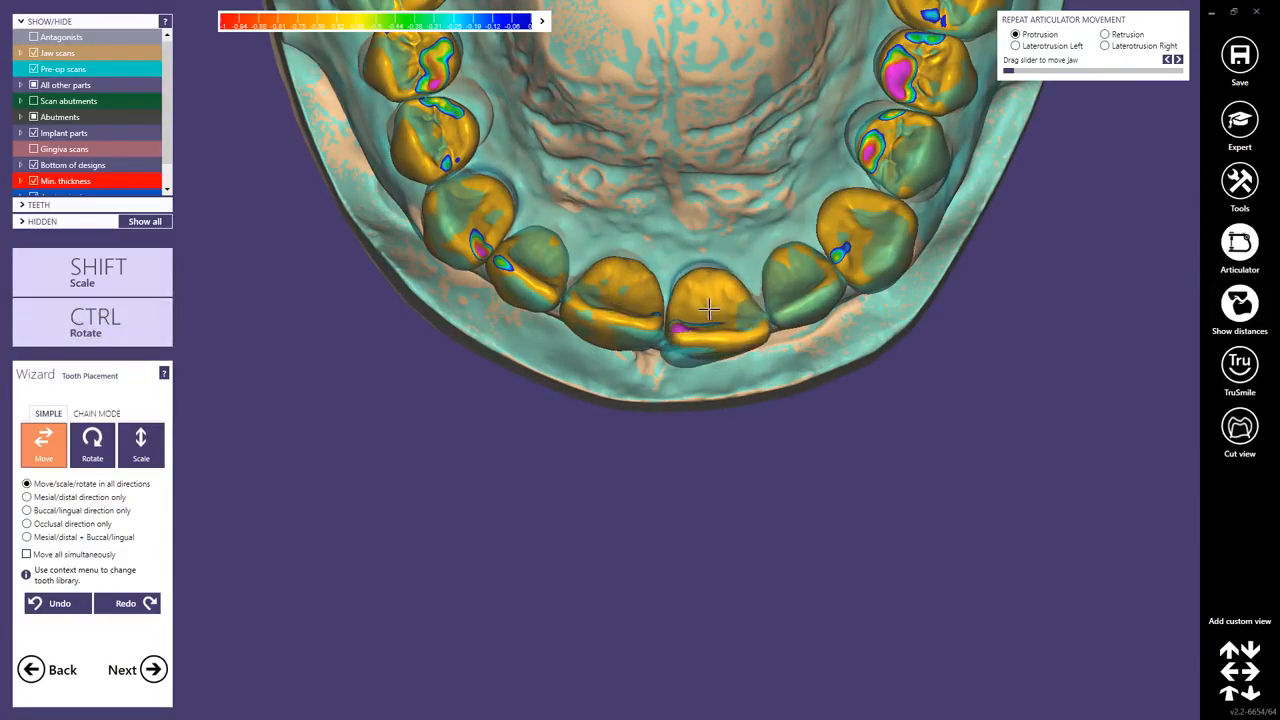
{"action": "right_click_drag", "start_coordinate": [704, 420], "coordinate": [691, 298]}
{"action": "left_click_drag", "start_coordinate": [691, 298], "coordinate": [692, 315], "text": "ctrl"}
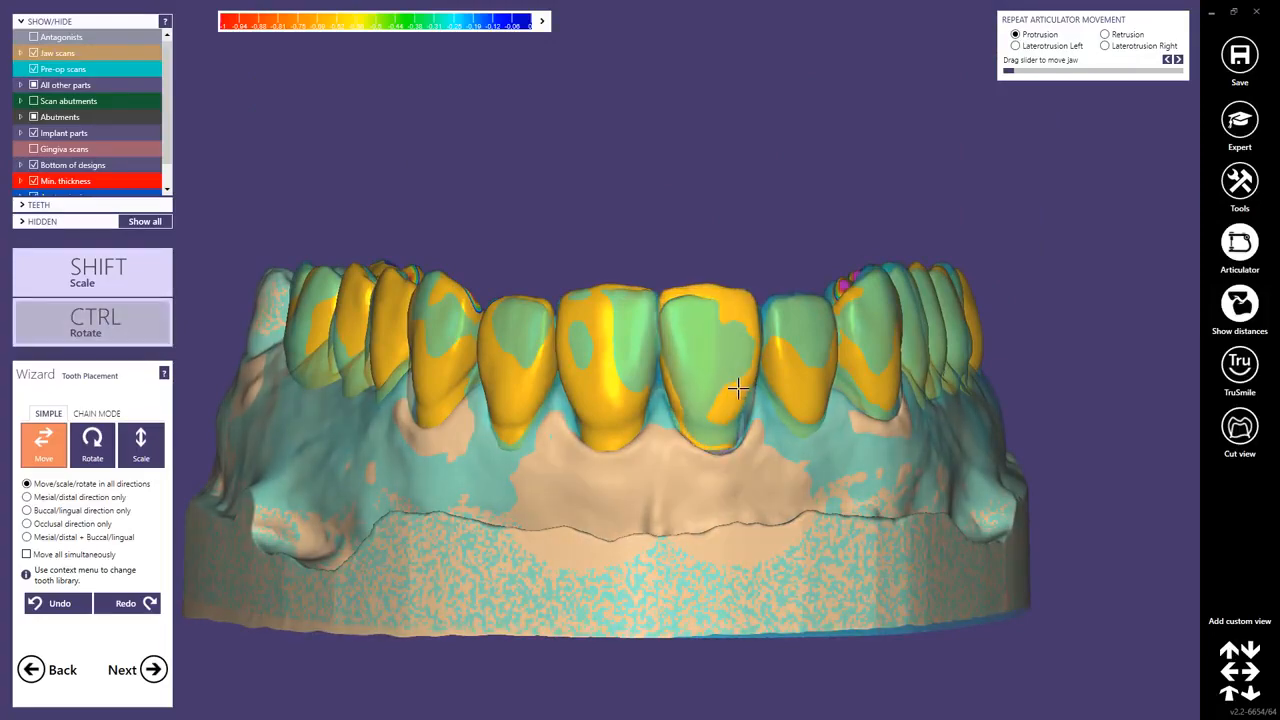
Refine the positions of the central incisor and neighbouring anterior teeth along the arch.
{"action": "right_click_drag", "start_coordinate": [736, 390], "coordinate": [672, 392]}
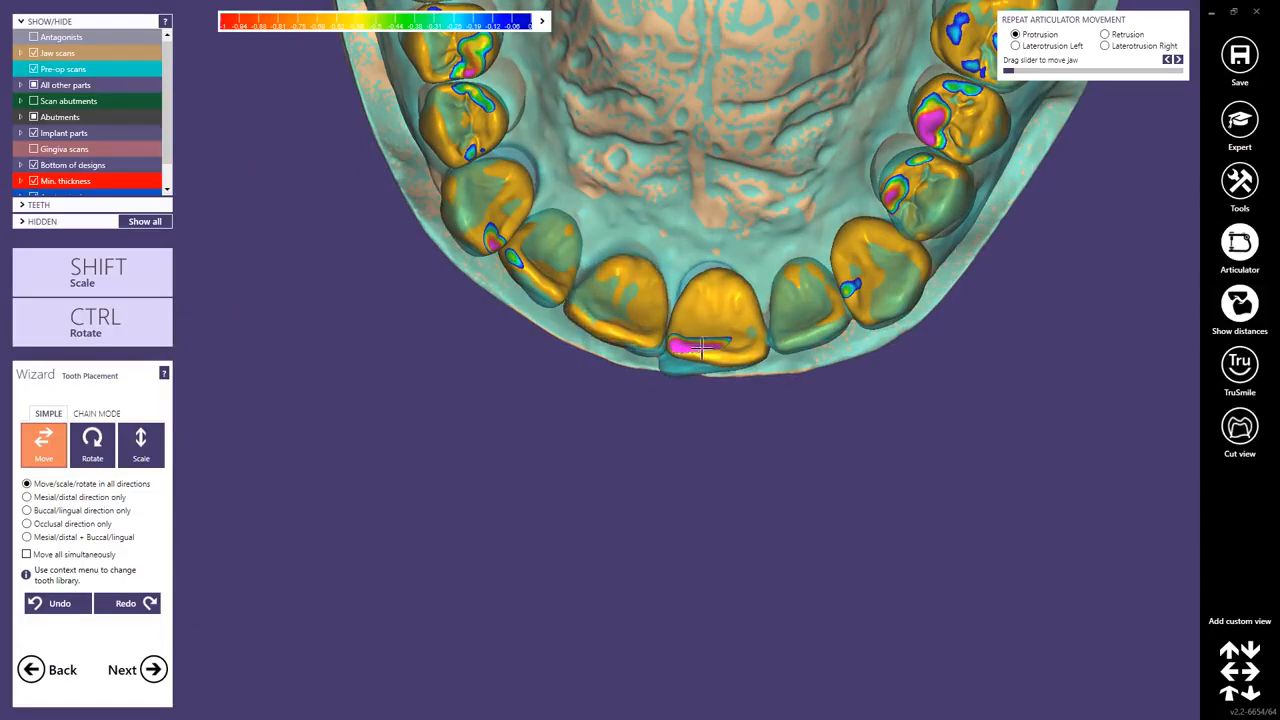
{"action": "right_click_drag", "start_coordinate": [701, 348], "coordinate": [701, 327]}
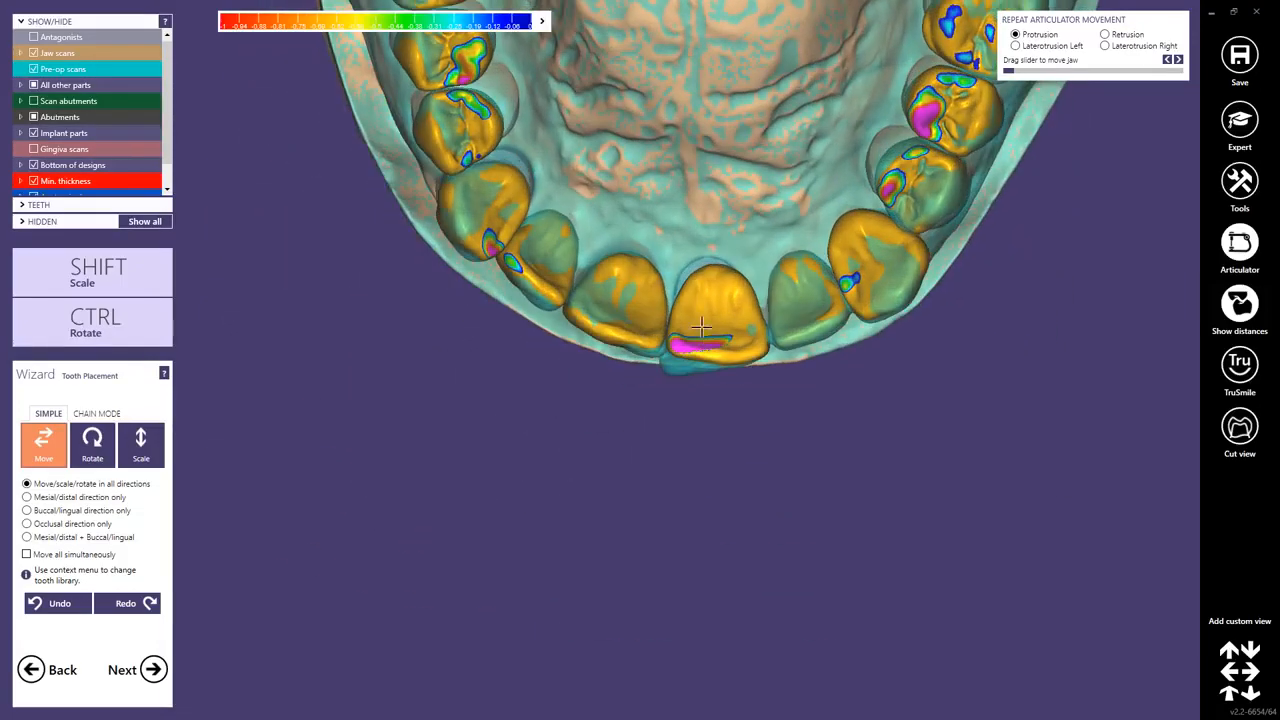
{"action": "left_click_drag", "start_coordinate": [701, 327], "coordinate": [706, 322]}
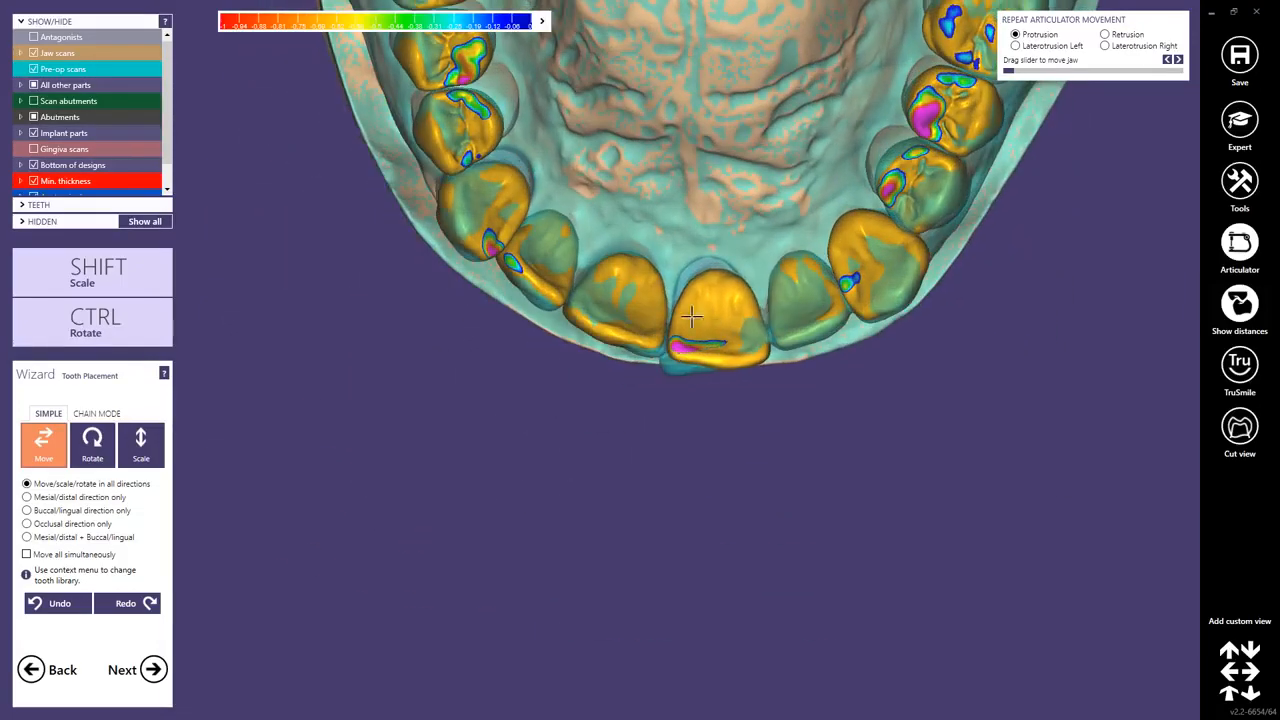
{"action": "left_click_drag", "start_coordinate": [601, 287], "coordinate": [604, 282]}
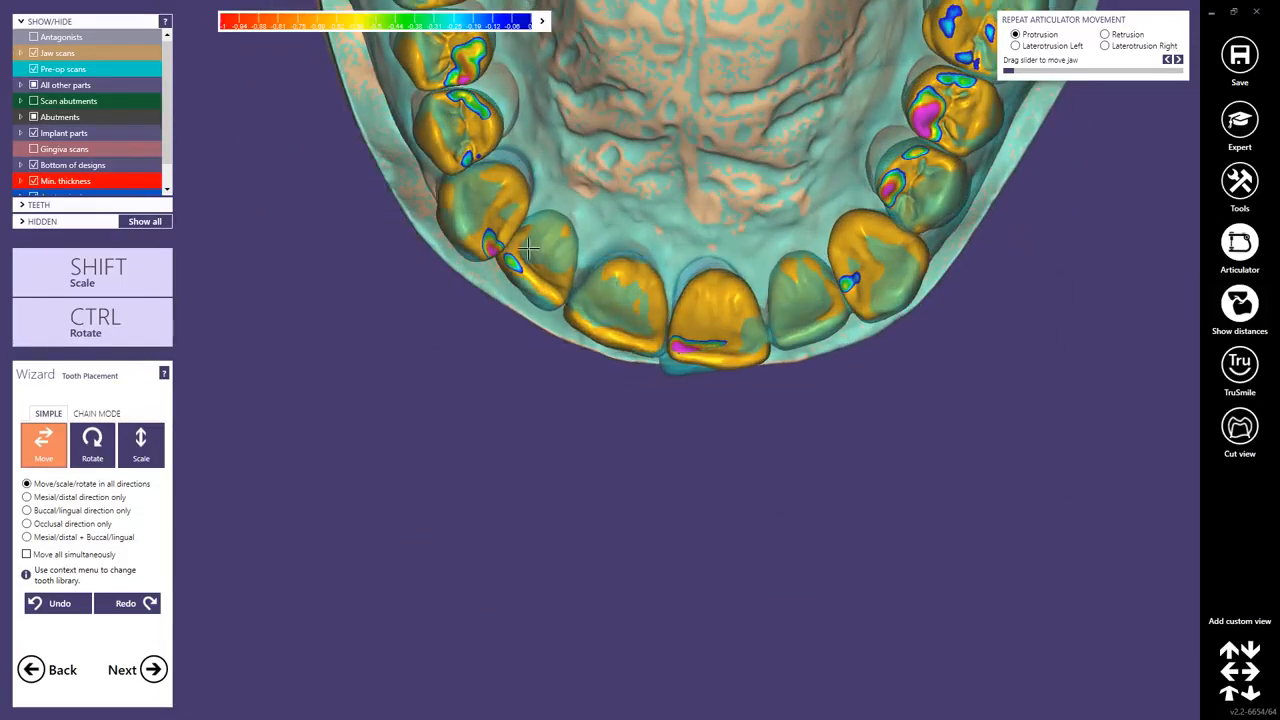
{"action": "mouse_move", "coordinate": [528, 263]}
{"action": "right_mouse_down"}
{"action": "mouse_move", "coordinate": [526, 240]}
{"action": "mouse_move", "coordinate": [528, 257]}
{"action": "right_mouse_up"}
{"action": "left_click_drag", "start_coordinate": [528, 257], "coordinate": [528, 262]}
Show the antagonists and adjust the anterior teeth against the opposing jaw.
{"action": "left_click", "coordinate": [34, 37]}
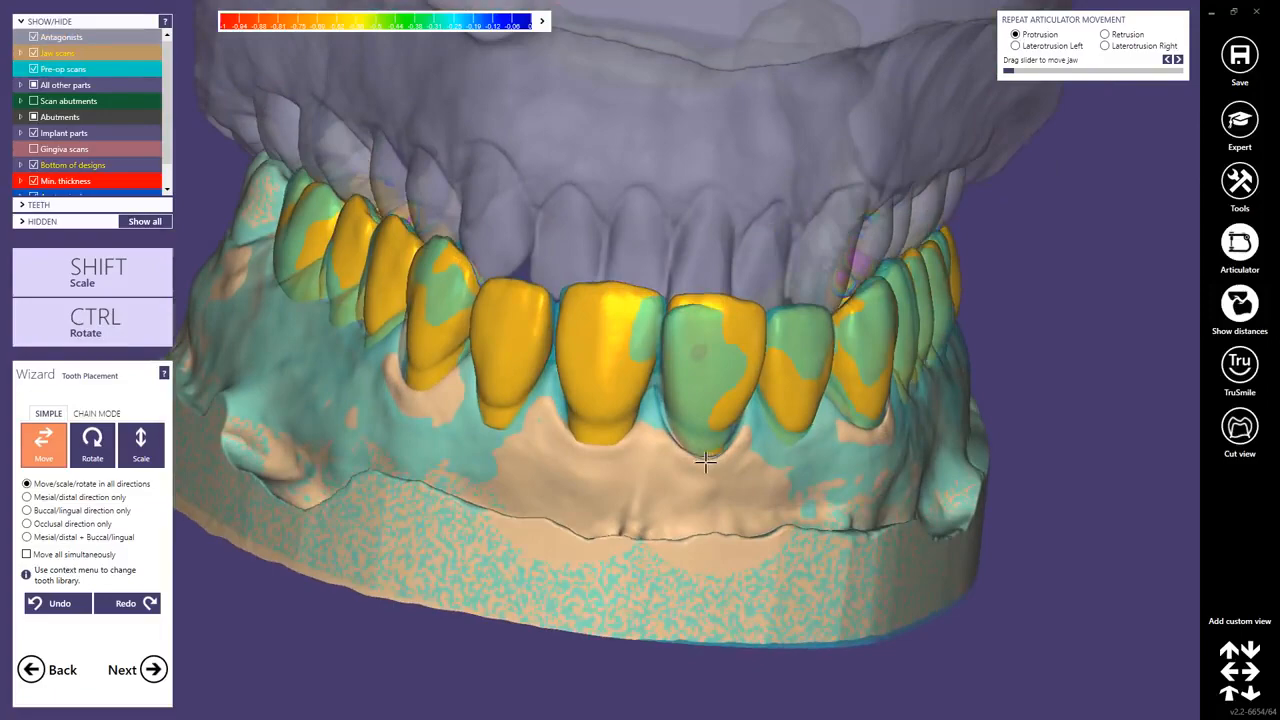
{"action": "mouse_move", "coordinate": [705, 461]}
{"action": "right_mouse_down"}
{"action": "mouse_move", "coordinate": [707, 408]}
{"action": "mouse_move", "coordinate": [711, 455]}
{"action": "right_mouse_up"}
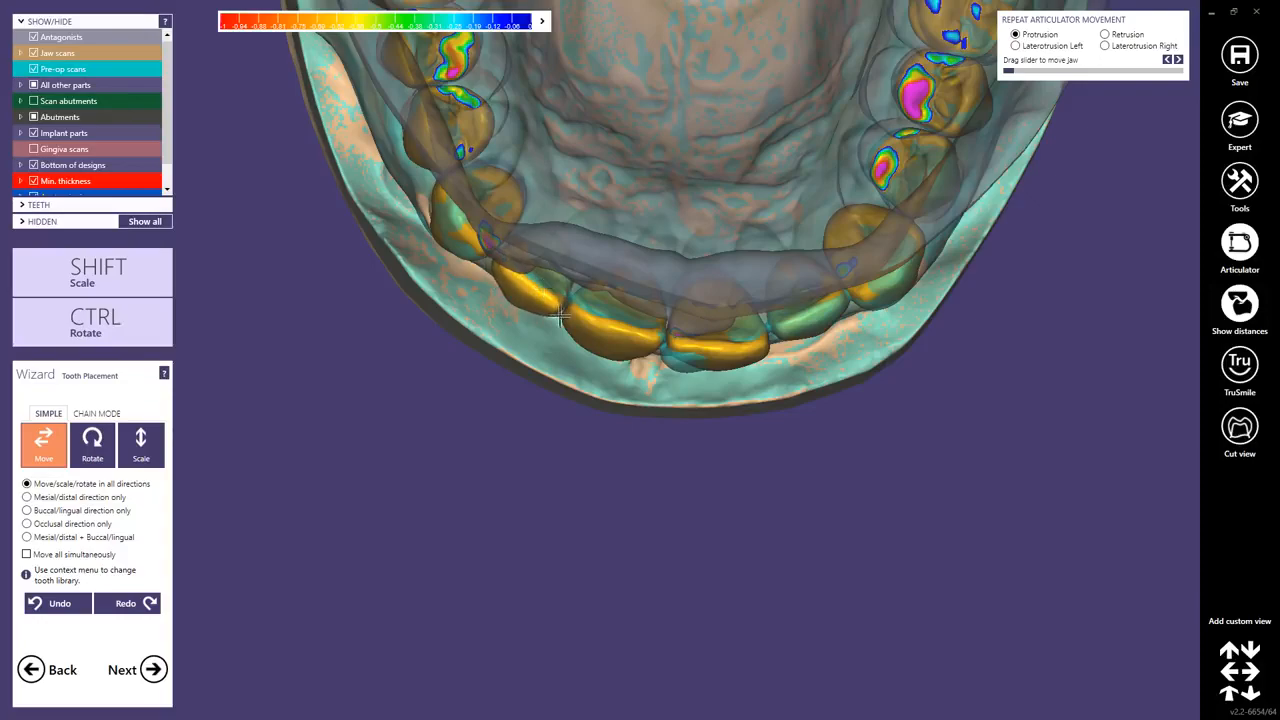
{"action": "mouse_move", "coordinate": [560, 316]}
{"action": "right_mouse_down"}
{"action": "mouse_move", "coordinate": [566, 304]}
{"action": "mouse_move", "coordinate": [540, 309]}
{"action": "right_mouse_up"}
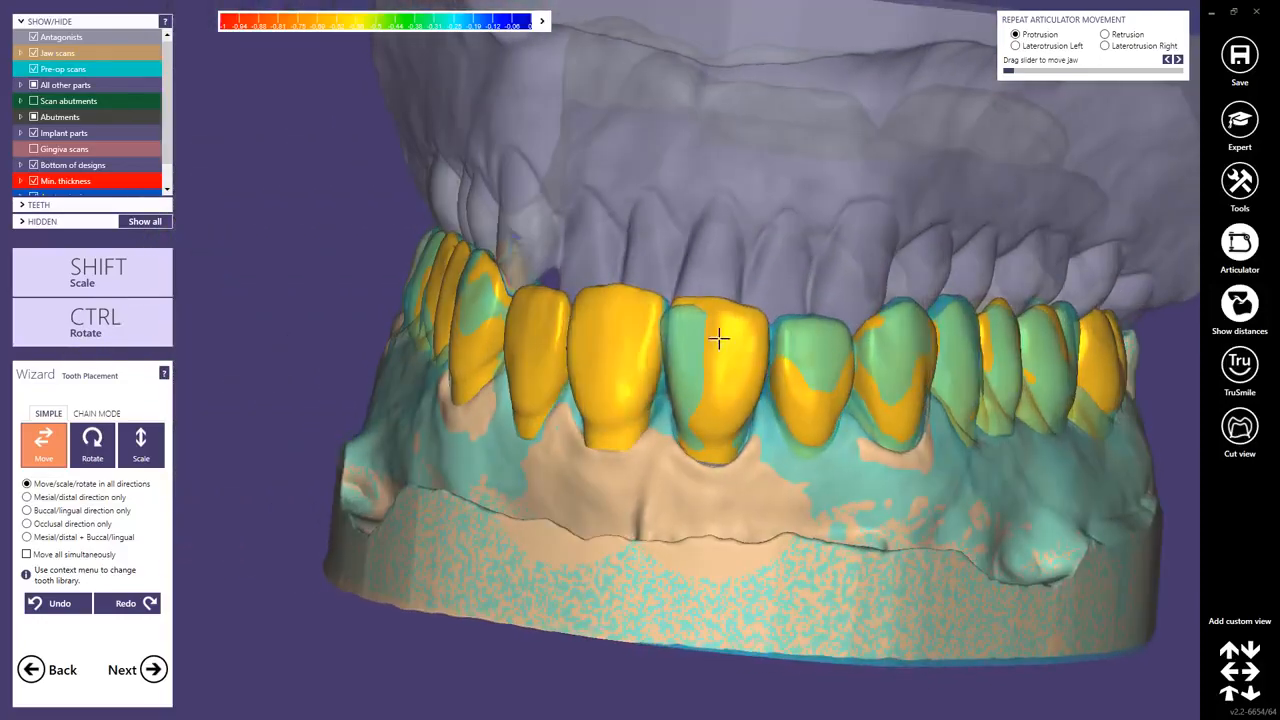
{"action": "right_click_drag", "start_coordinate": [818, 393], "coordinate": [548, 198]}
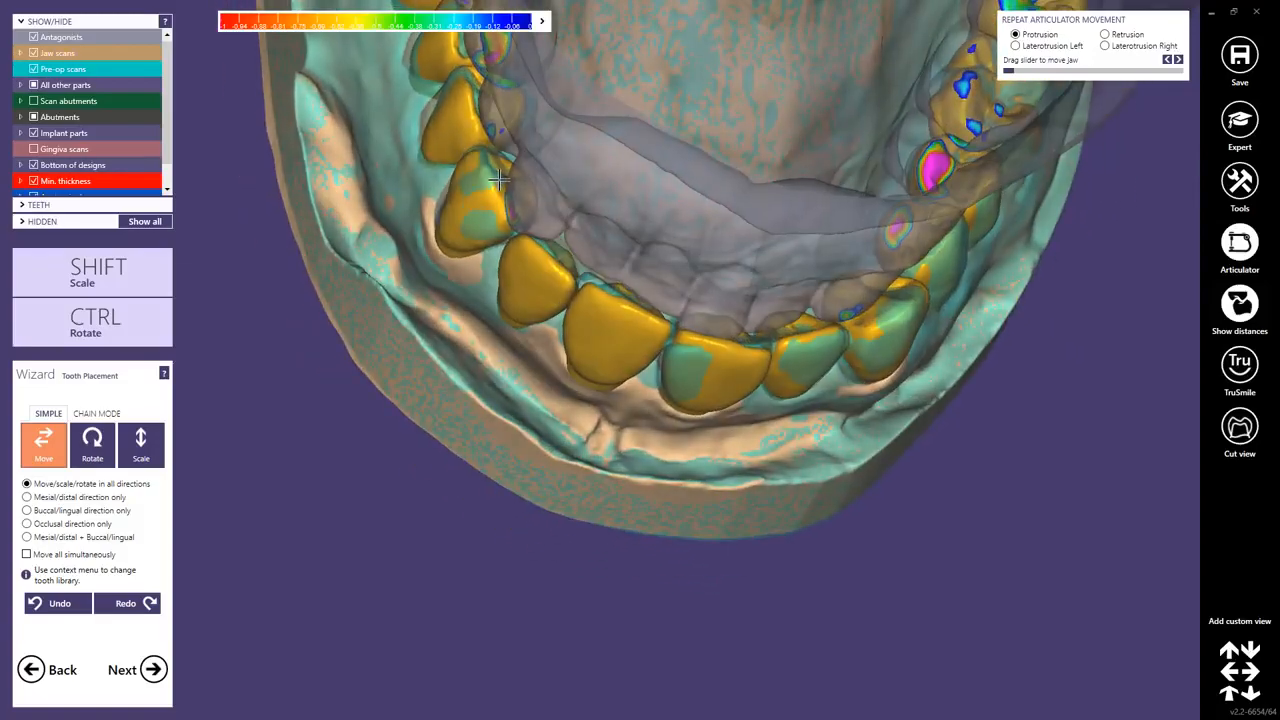
{"action": "left_click_drag", "start_coordinate": [500, 179], "coordinate": [496, 183]}
{"action": "mouse_move", "coordinate": [513, 204]}
{"action": "right_mouse_down"}
{"action": "mouse_move", "coordinate": [508, 150]}
{"action": "mouse_move", "coordinate": [517, 201]}
{"action": "right_mouse_up"}
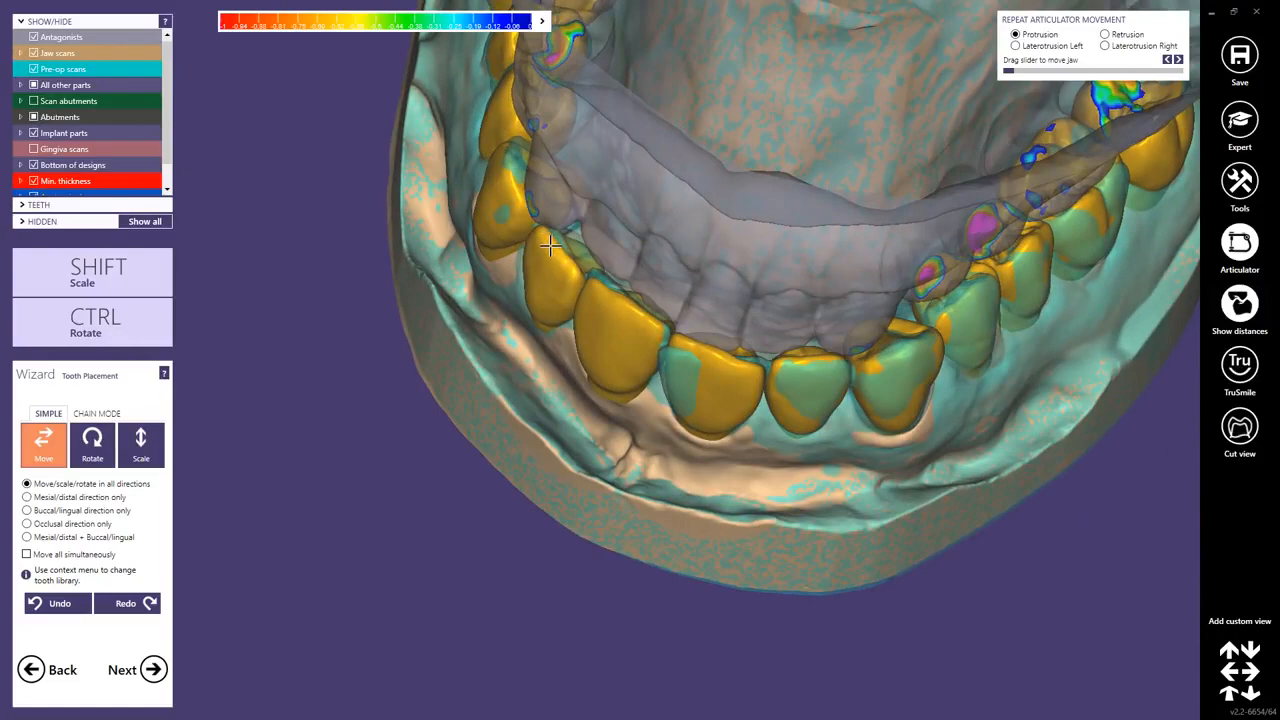
{"action": "right_click_drag", "start_coordinate": [547, 246], "coordinate": [571, 302]}
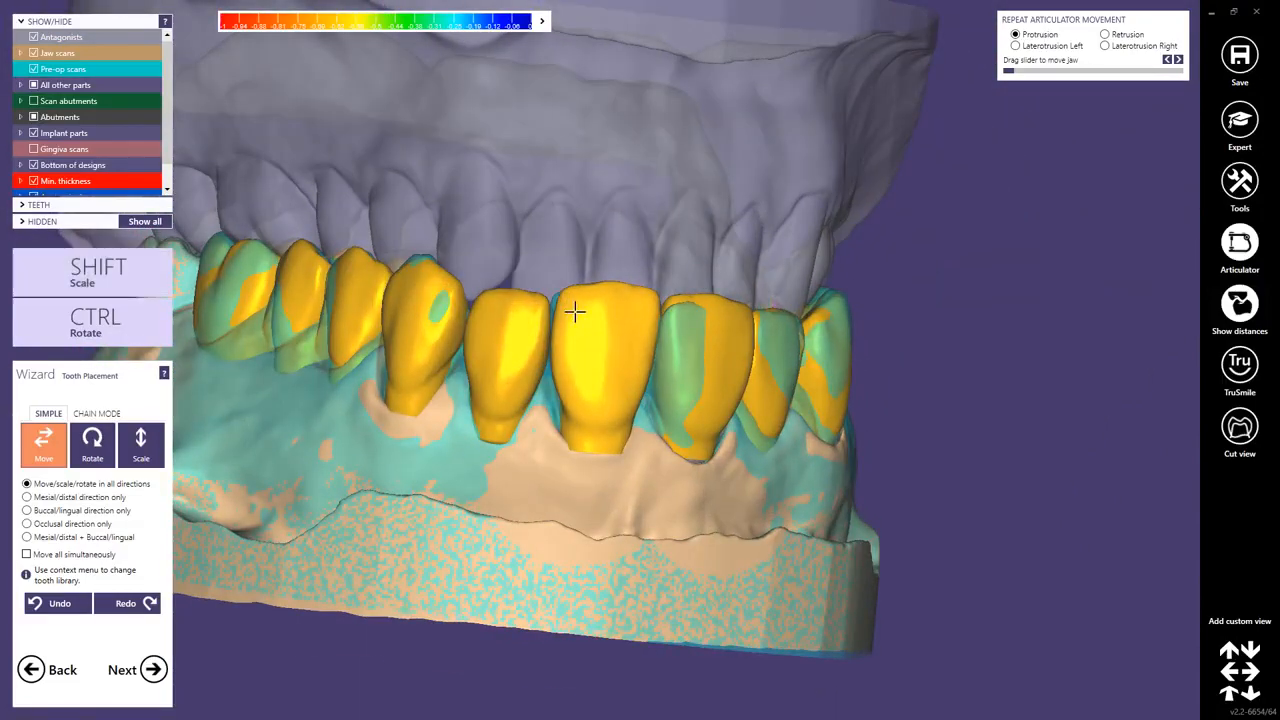
{"action": "right_click_drag", "start_coordinate": [621, 354], "coordinate": [587, 350]}
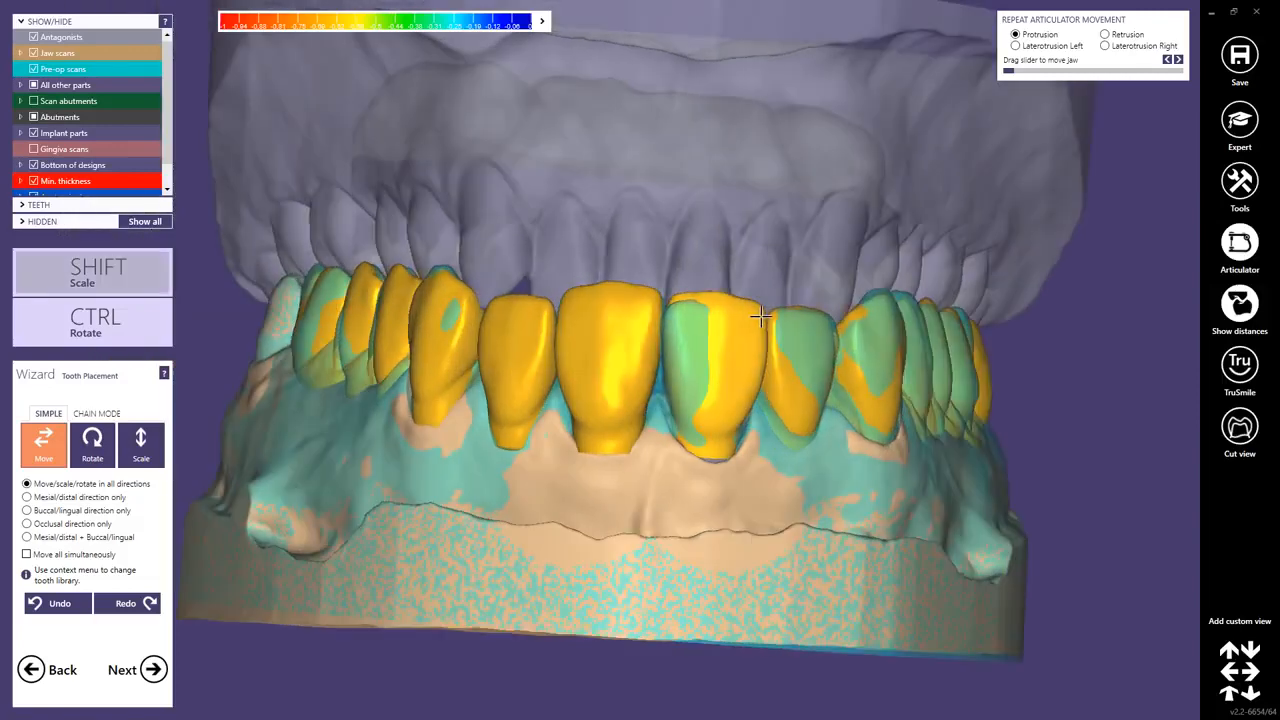
Scale and reposition the posterior teeth against the antagonist.
{"action": "key", "text": "shift"}
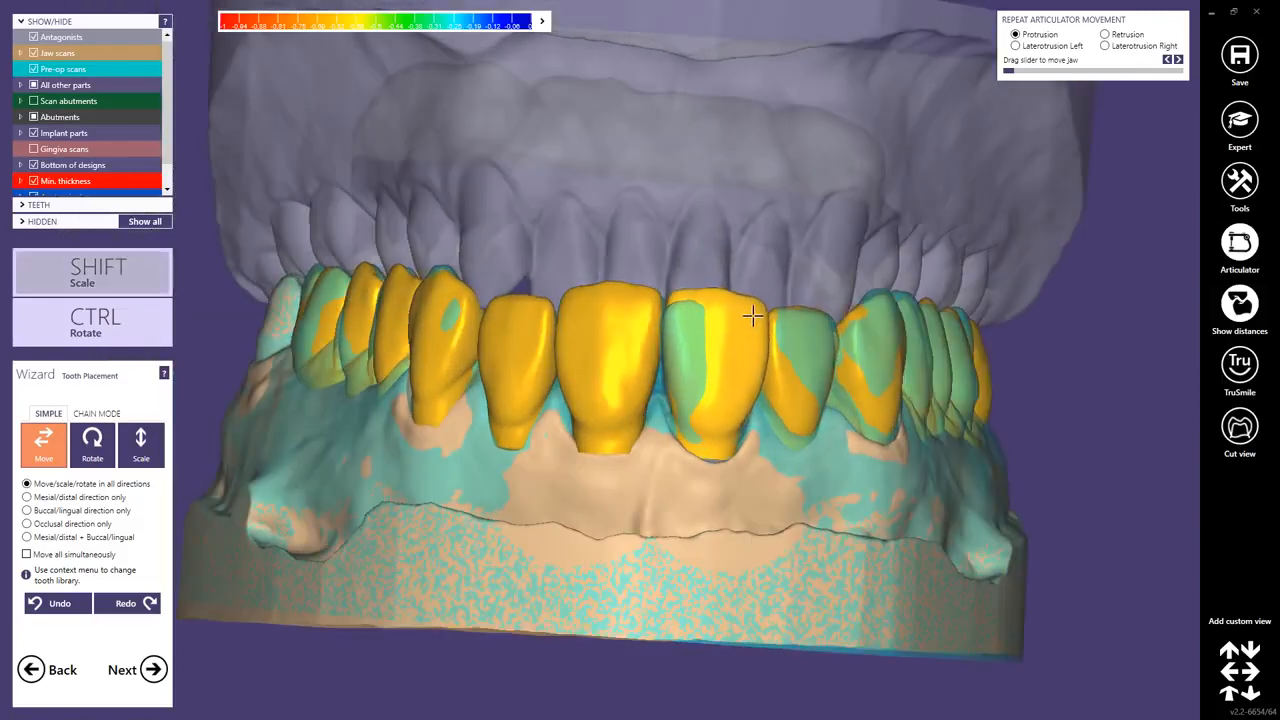
{"action": "right_click_drag", "start_coordinate": [752, 329], "coordinate": [745, 327]}
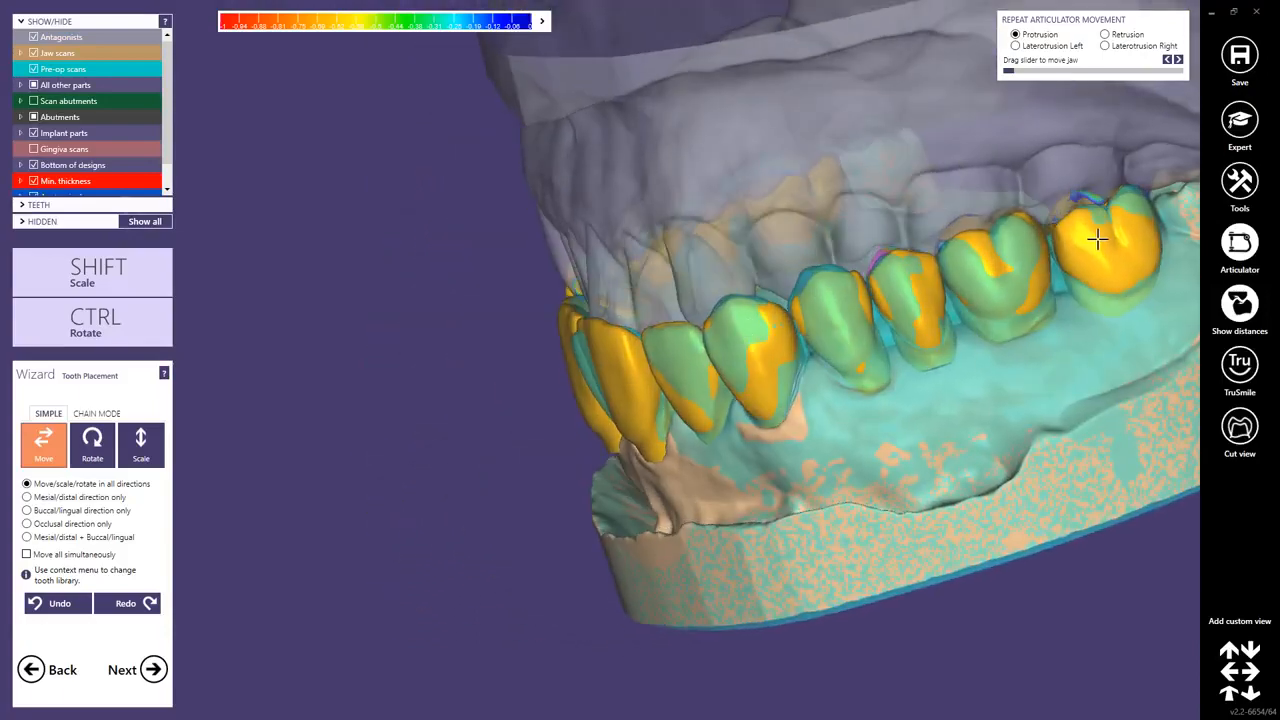
{"action": "right_click_drag", "start_coordinate": [985, 251], "coordinate": [974, 265]}
{"action": "right_click_drag", "start_coordinate": [419, 197], "coordinate": [371, 394]}
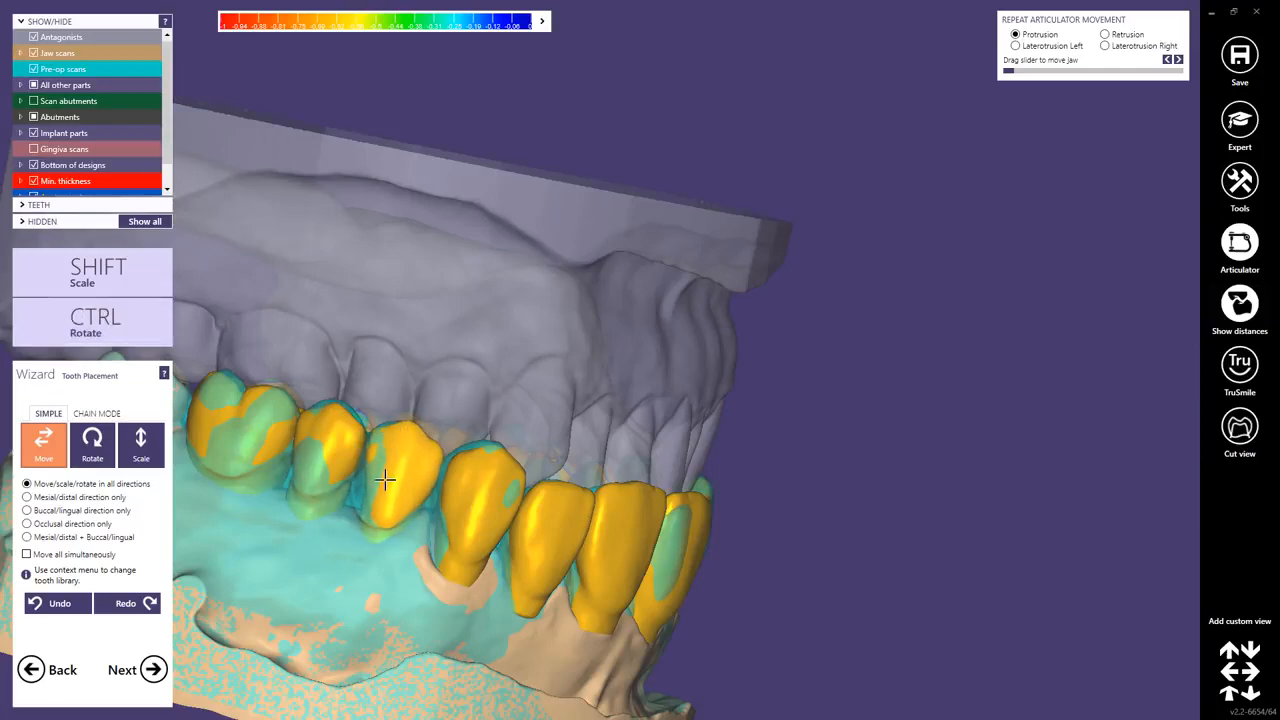
Make final adjustments to the tooth arrangement and advance to the abutment bottoms step.
{"action": "scroll", "coordinate": [415, 433], "scroll_direction": "down", "scroll_amount": 3}
{"action": "right_click_drag", "start_coordinate": [638, 380], "coordinate": [466, 283]}
{"action": "key", "text": "ctrl+a"}
{"action": "middle_click_drag", "start_coordinate": [463, 460], "coordinate": [600, 354]}
{"action": "right_click_drag", "start_coordinate": [600, 354], "coordinate": [611, 562]}
{"action": "right_click_drag", "start_coordinate": [610, 421], "coordinate": [610, 421]}
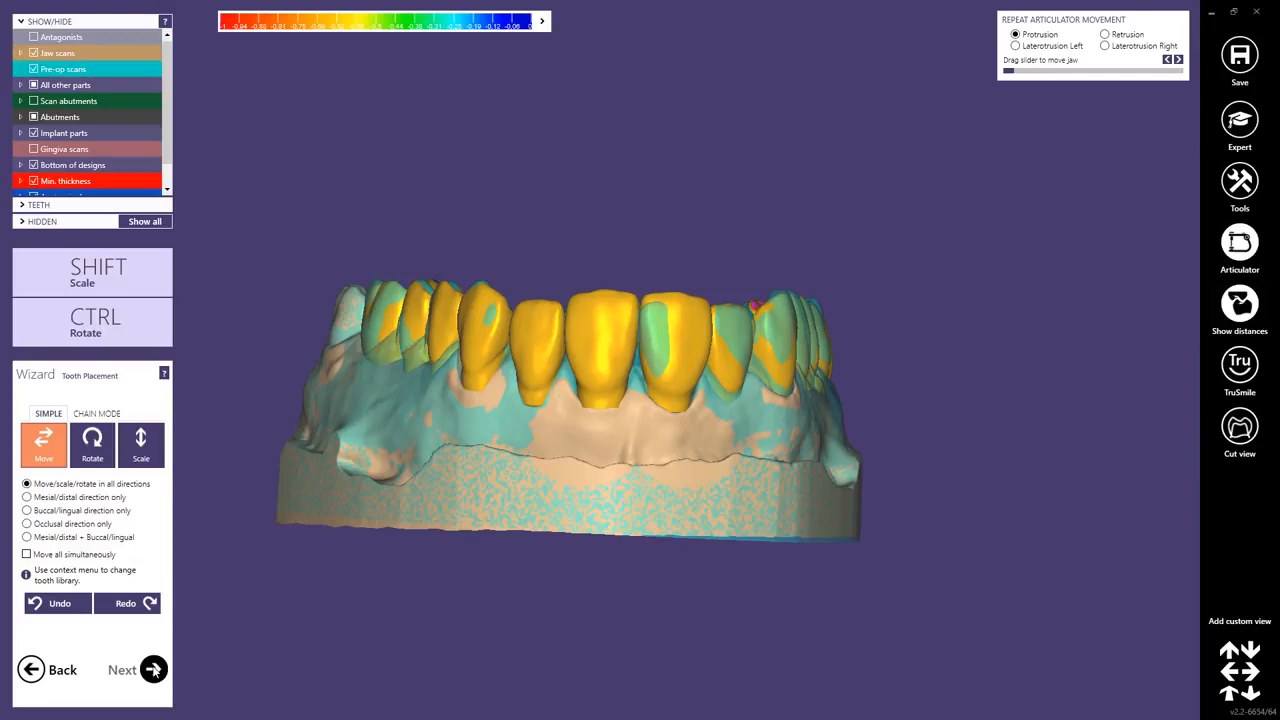
{"action": "left_click", "coordinate": [154, 669]}
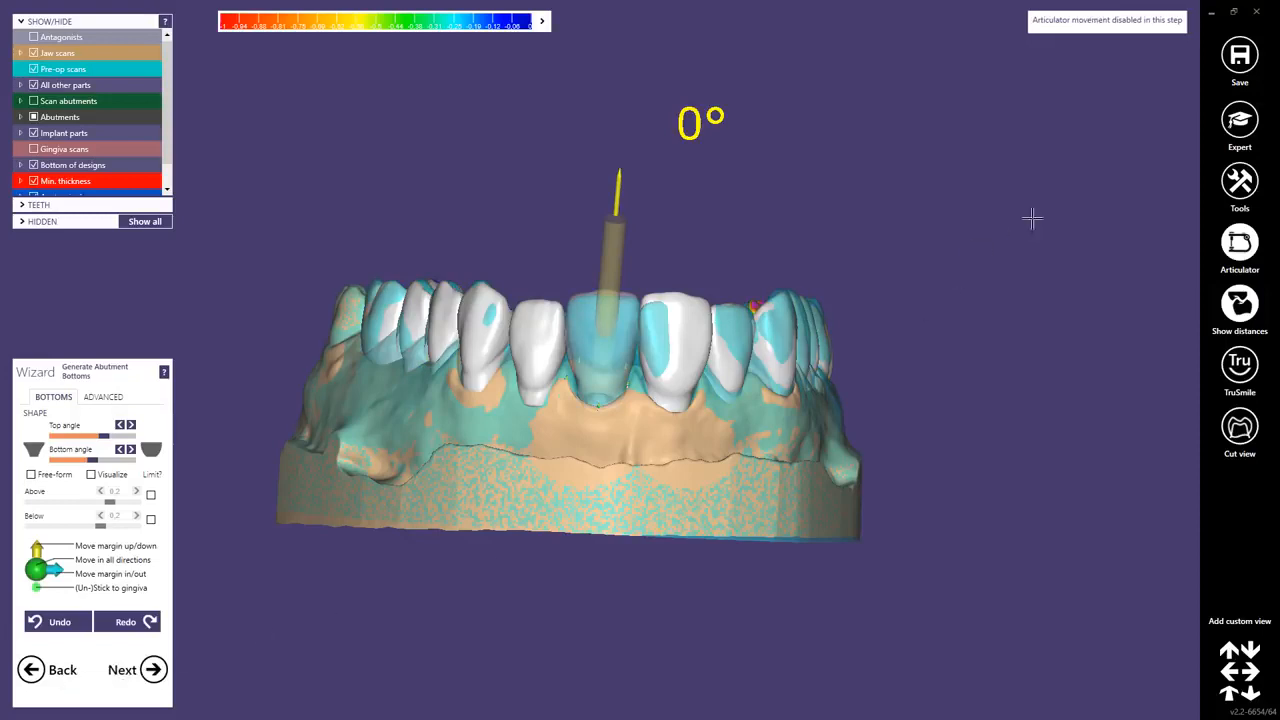
Switch to expert mode, open SmileDesign from the tools and load a retracted patient photo.
{"action": "left_click", "coordinate": [1232, 130]}
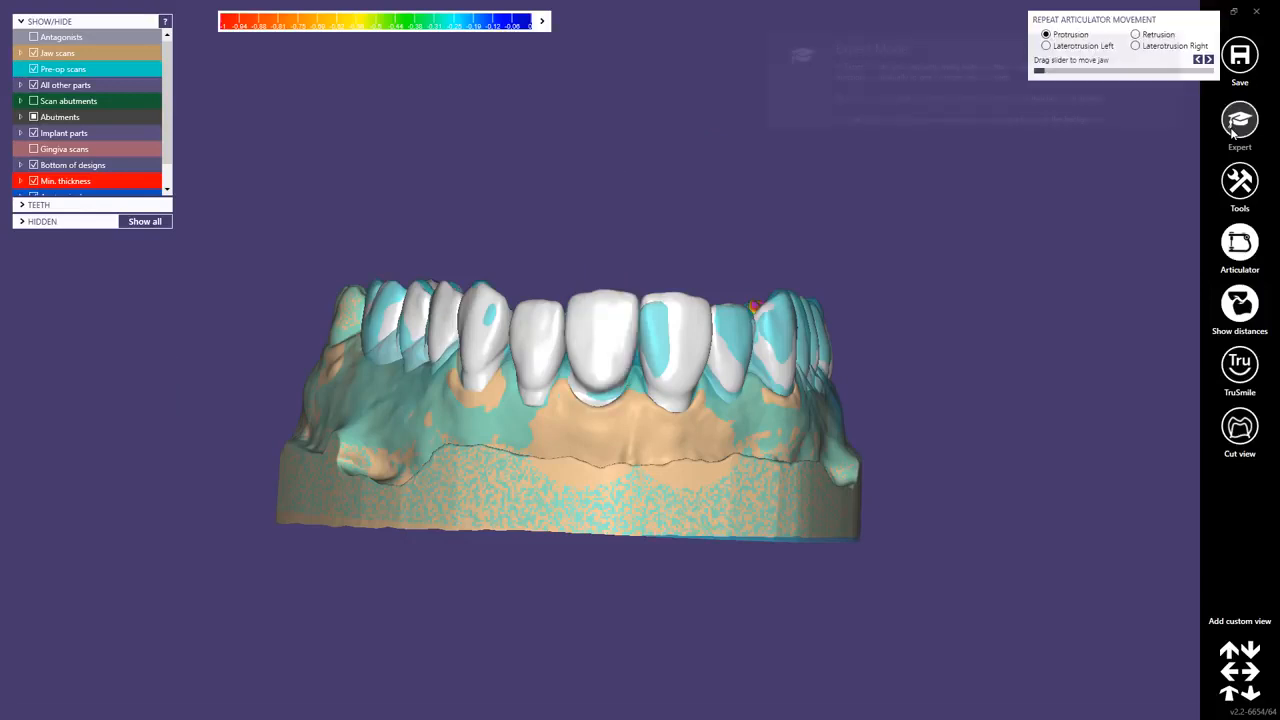
{"action": "left_click", "coordinate": [1240, 182]}
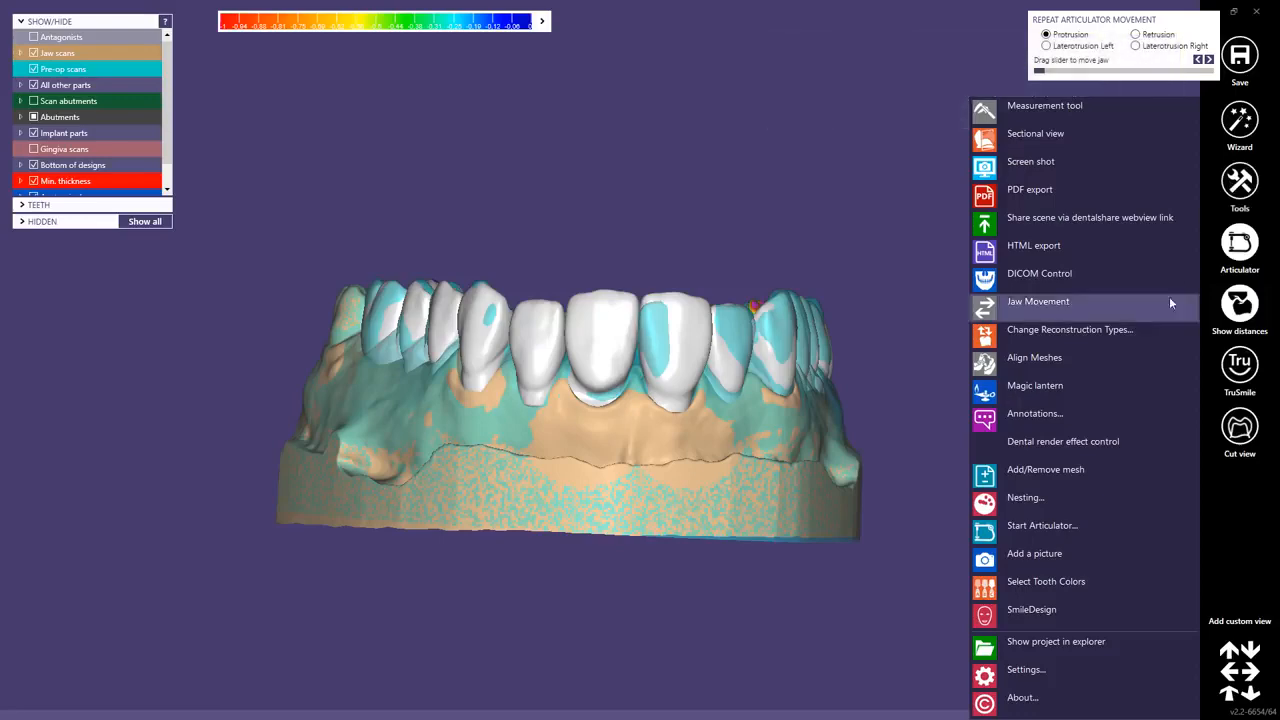
{"action": "left_click", "coordinate": [1025, 611]}
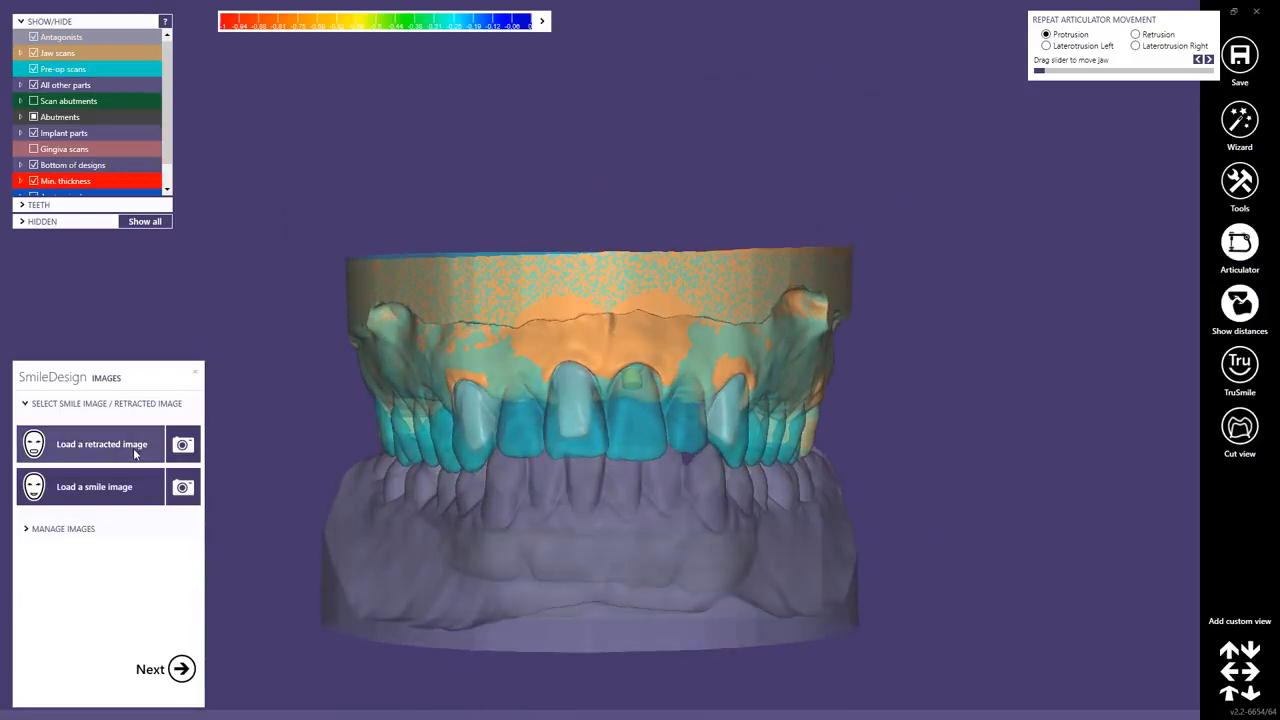
{"action": "left_click", "coordinate": [103, 445]}
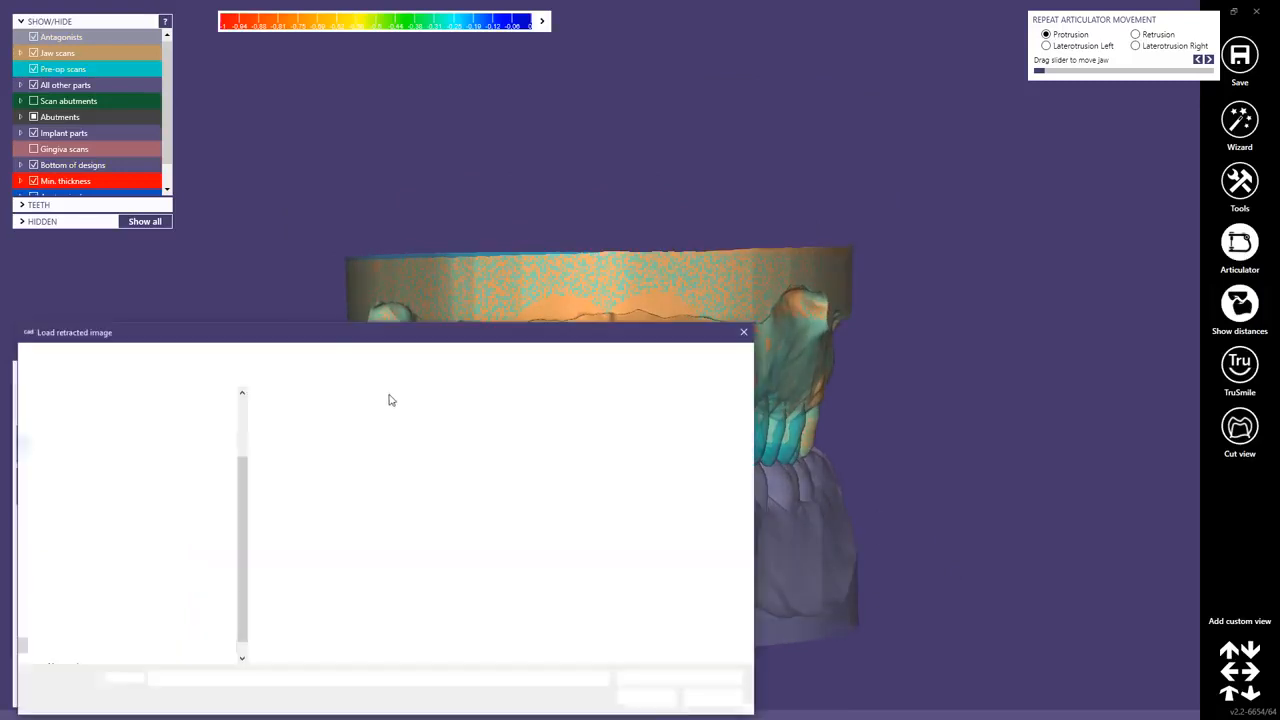
{"action": "double_click", "coordinate": [357, 437]}
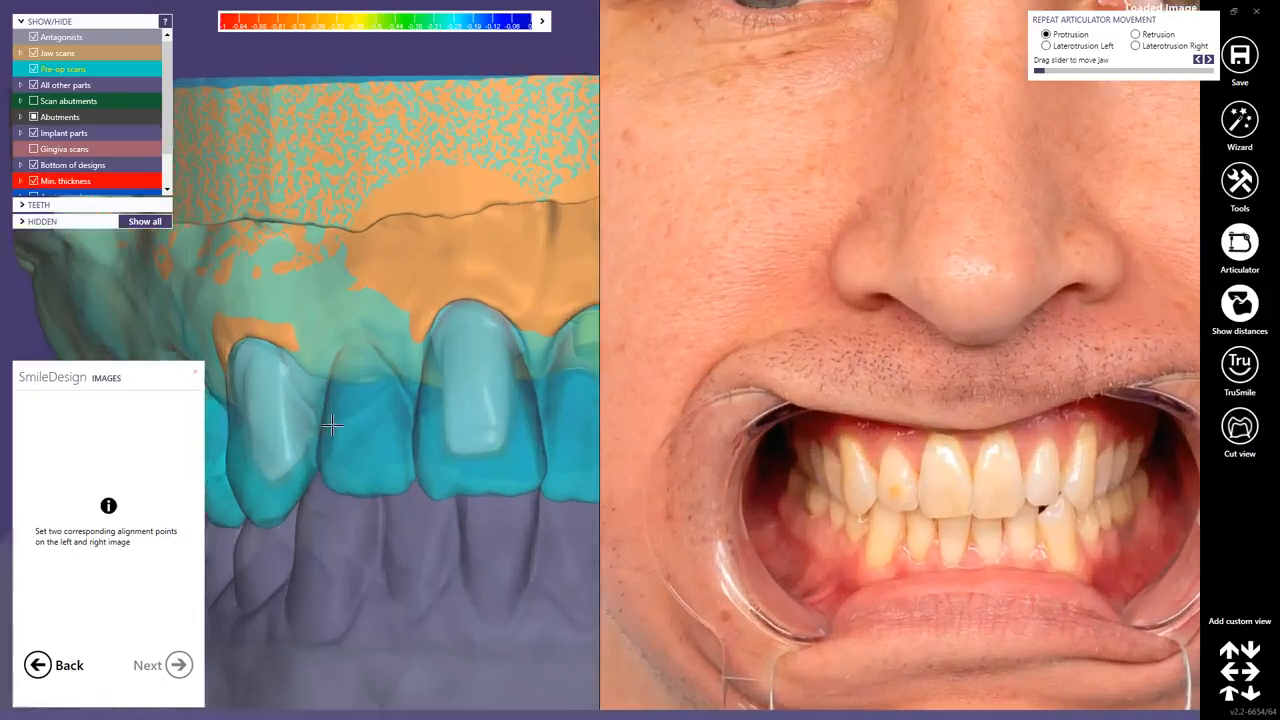
Set two corresponding alignment points on the lateral teeth of the 3D model and the retracted photo, then proceed.
{"action": "scroll", "coordinate": [332, 425], "scroll_direction": "up", "scroll_amount": 1}
{"action": "scroll", "coordinate": [263, 514], "scroll_direction": "up", "scroll_amount": 2}
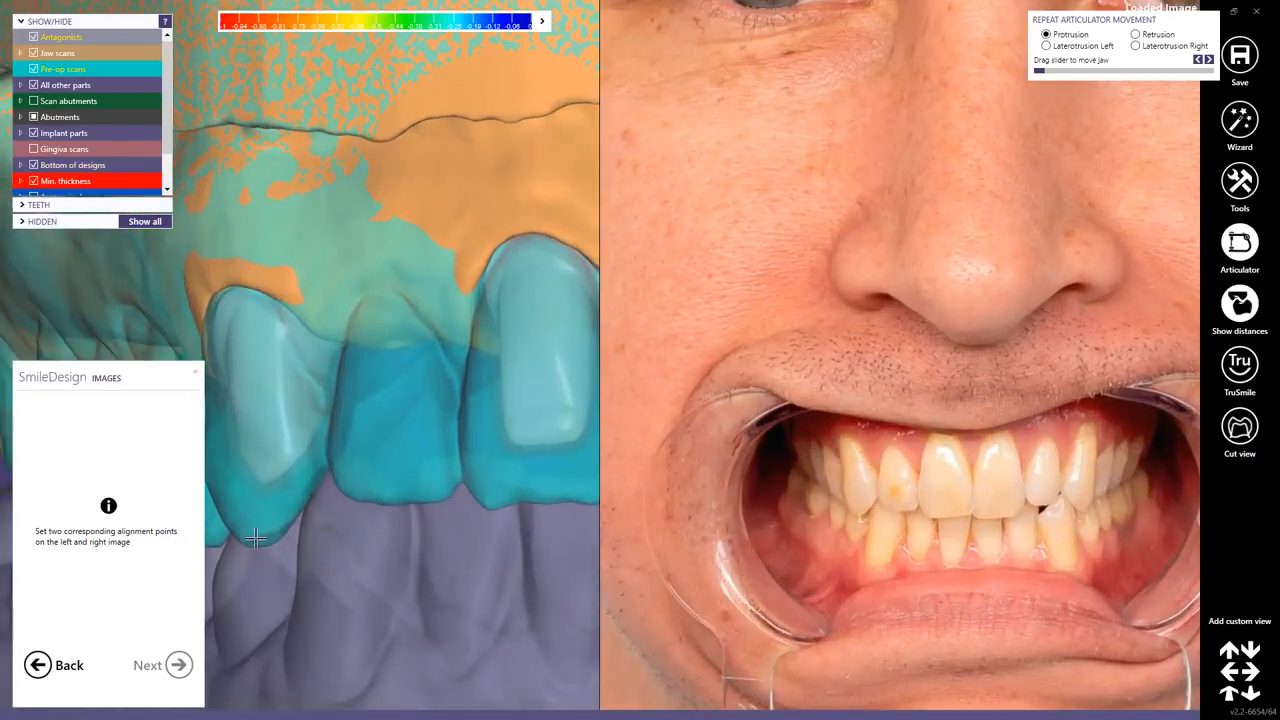
{"action": "left_click", "coordinate": [256, 538]}
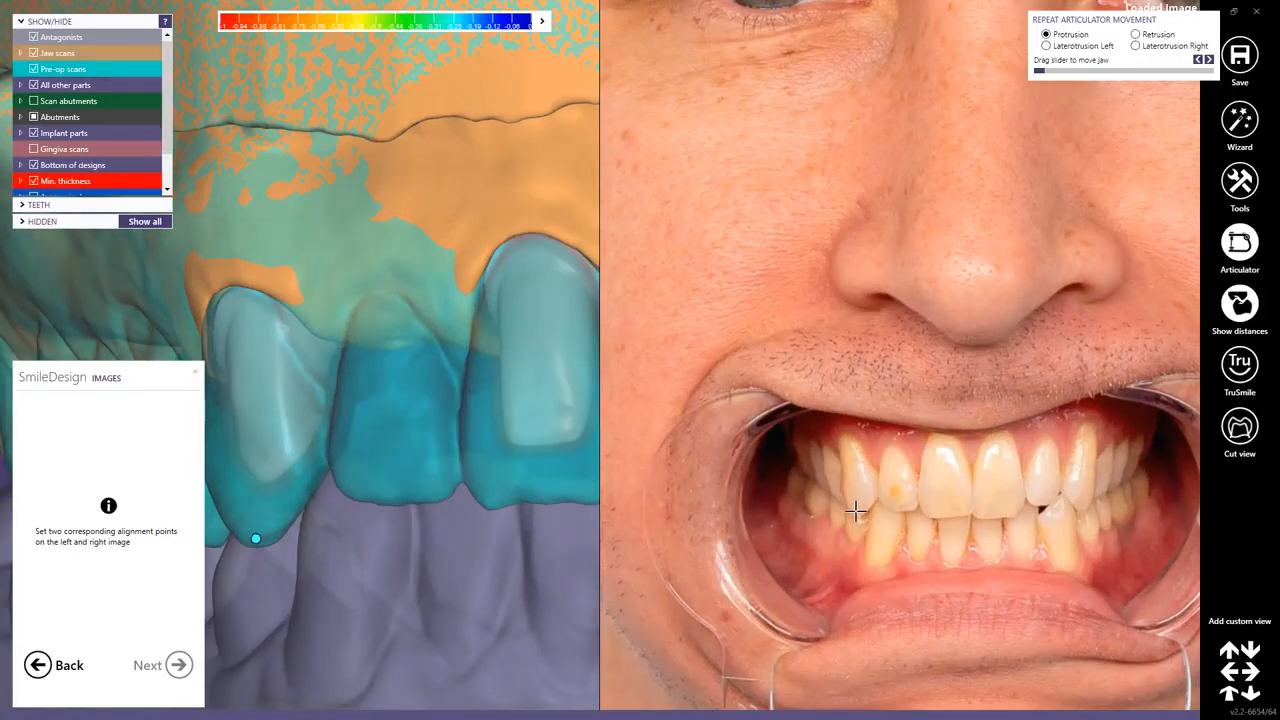
{"action": "left_click", "coordinate": [855, 511]}
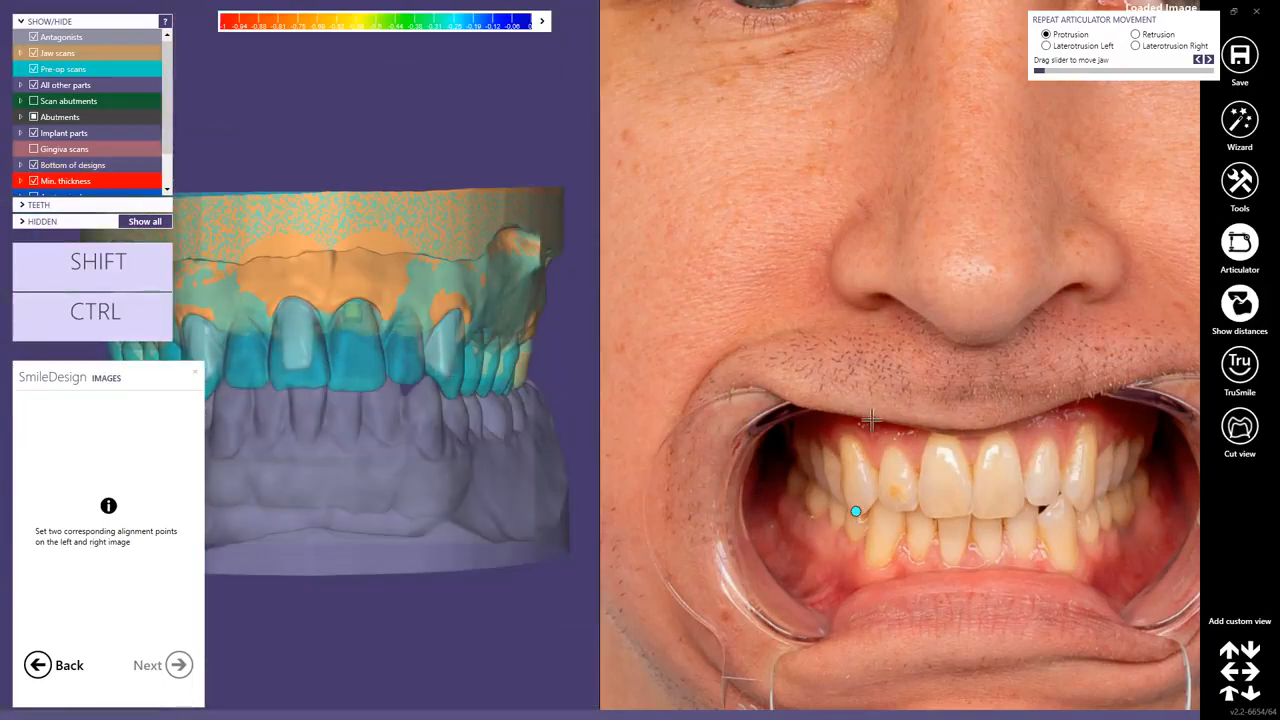
{"action": "scroll", "coordinate": [1094, 506], "scroll_direction": "up", "scroll_amount": 3}
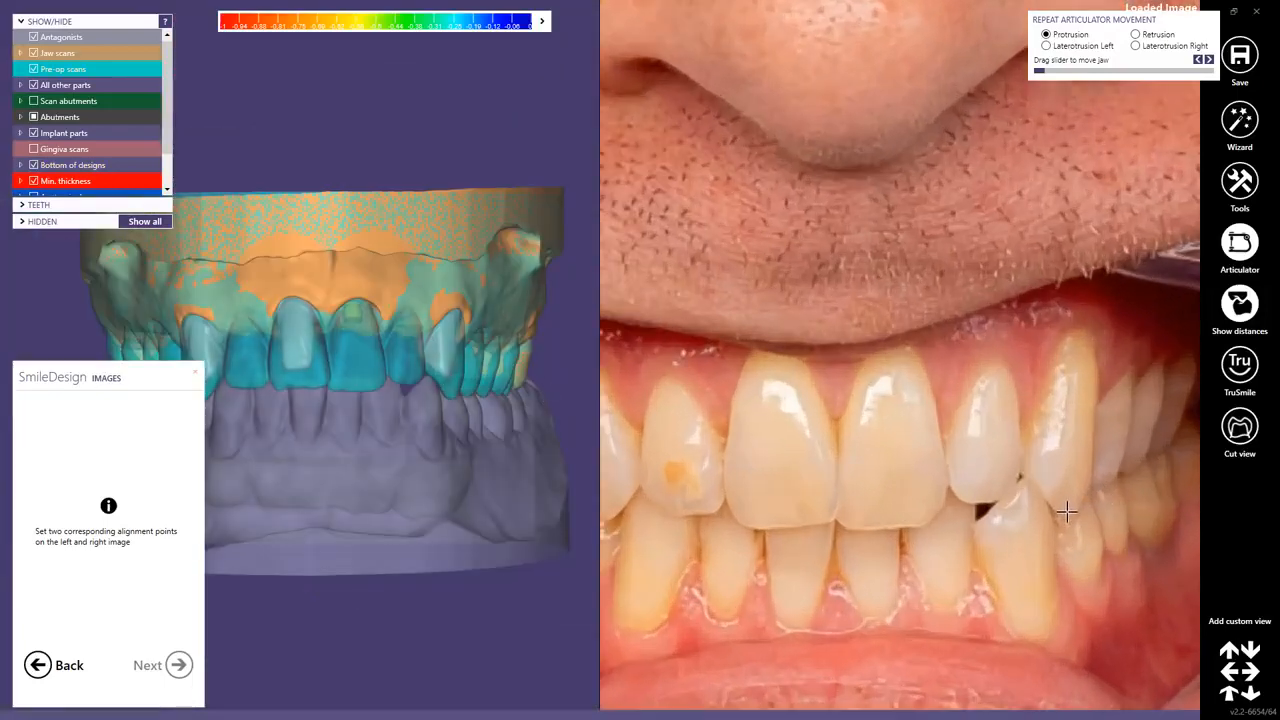
{"action": "left_click", "coordinate": [1066, 511]}
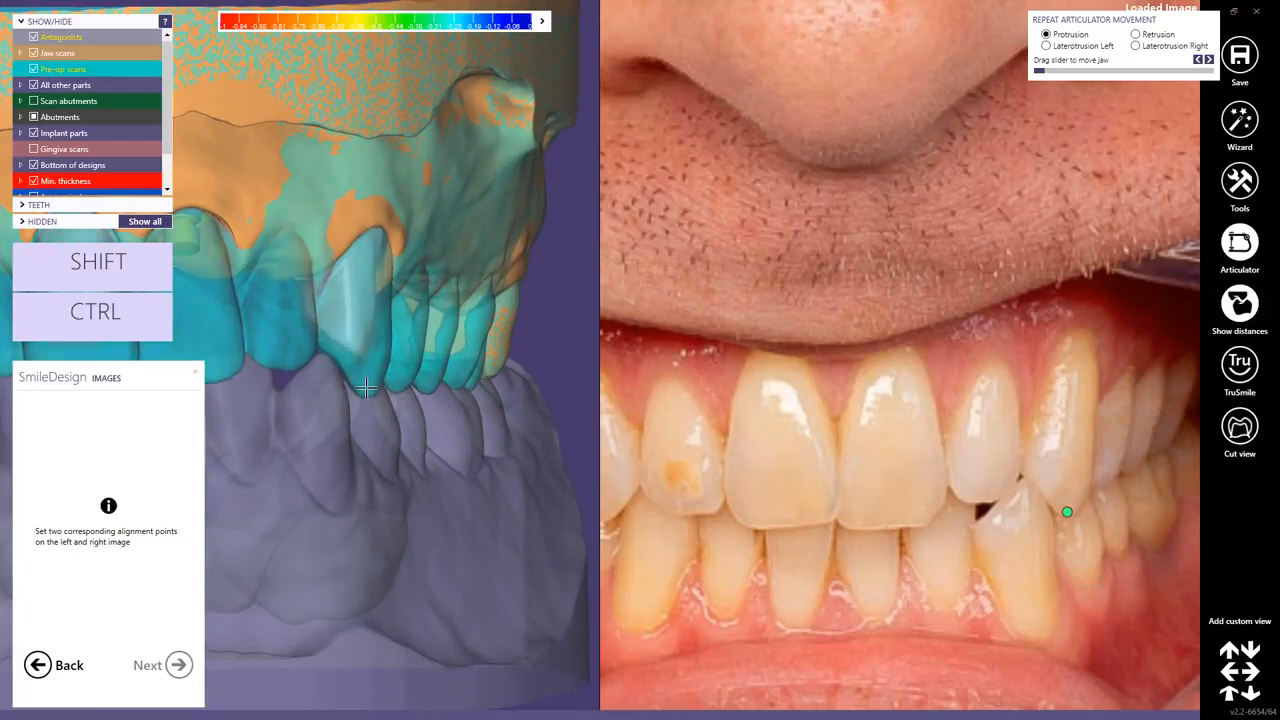
{"action": "left_click", "coordinate": [366, 389]}
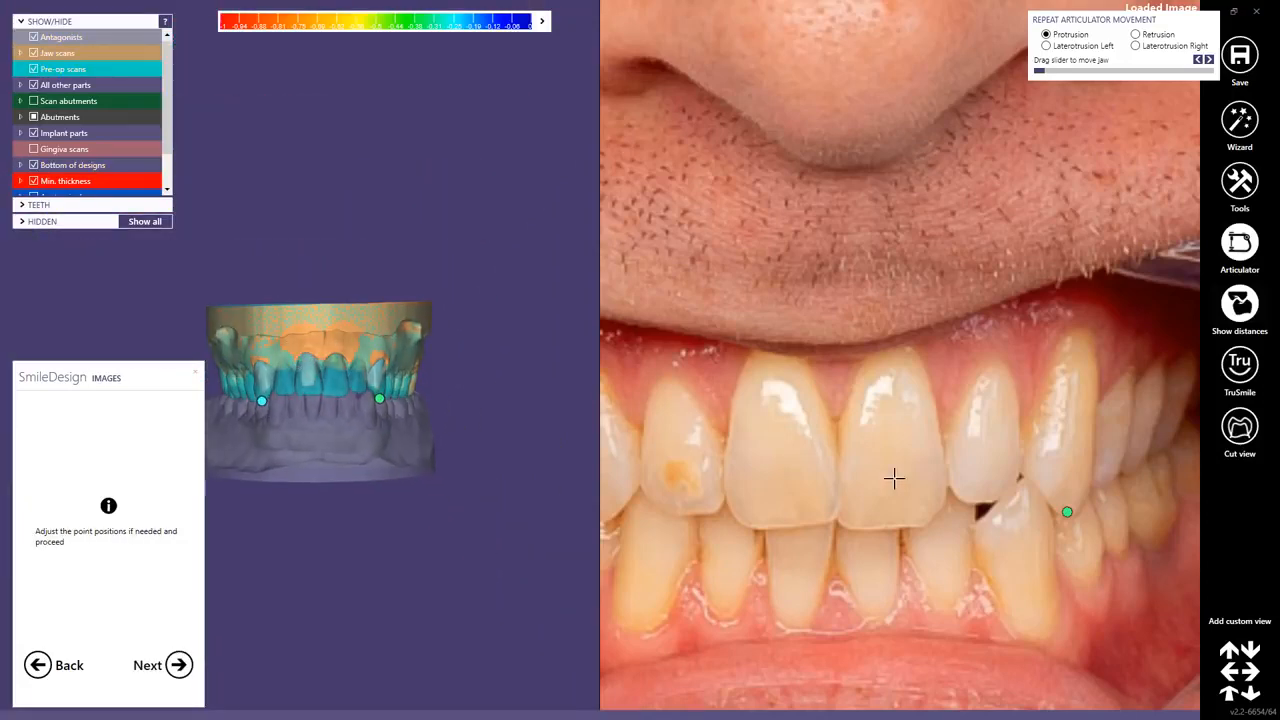
{"action": "scroll", "coordinate": [853, 470], "scroll_direction": "down", "scroll_amount": 3}
{"action": "scroll", "coordinate": [820, 455], "scroll_direction": "down", "scroll_amount": 2}
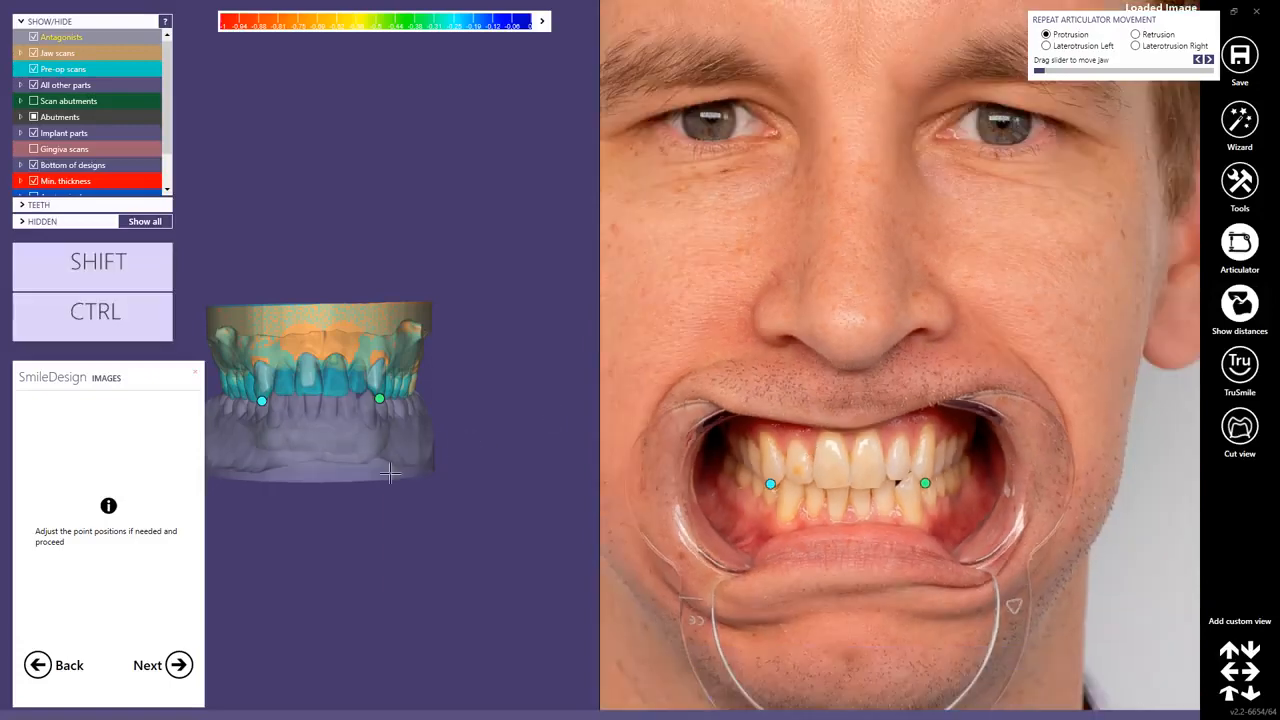
{"action": "left_click", "coordinate": [180, 664]}
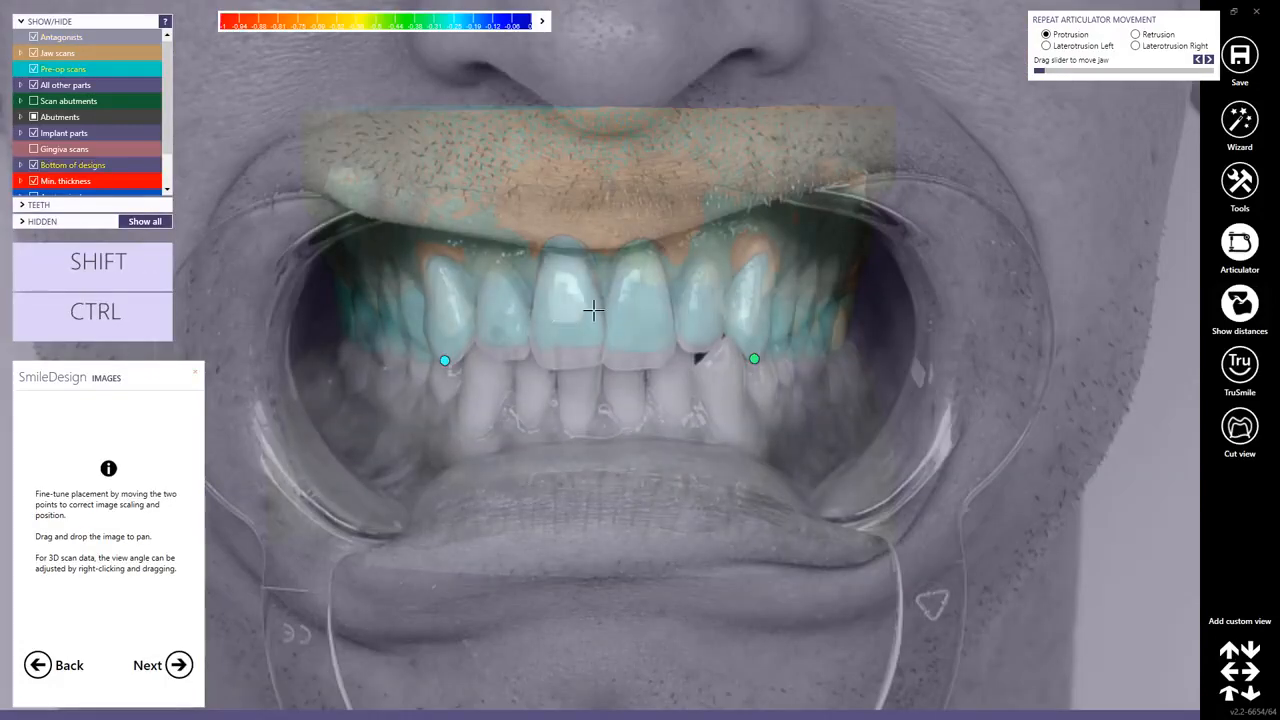
Fine-tune the two alignment points so the model overlays the photo's teeth, then proceed.
{"action": "scroll", "coordinate": [609, 327], "scroll_direction": "up", "scroll_amount": 2}
{"action": "scroll", "coordinate": [560, 320], "scroll_direction": "up", "scroll_amount": 3}
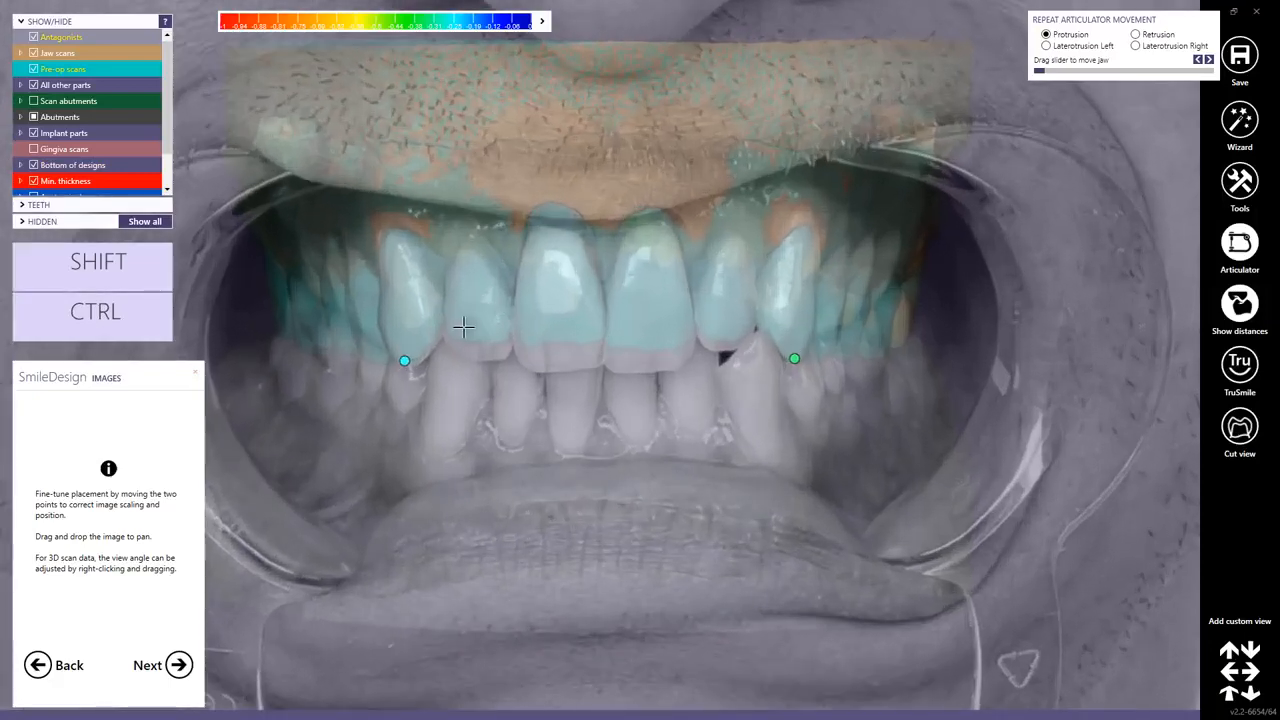
{"action": "left_click_drag", "start_coordinate": [404, 361], "coordinate": [401, 357]}
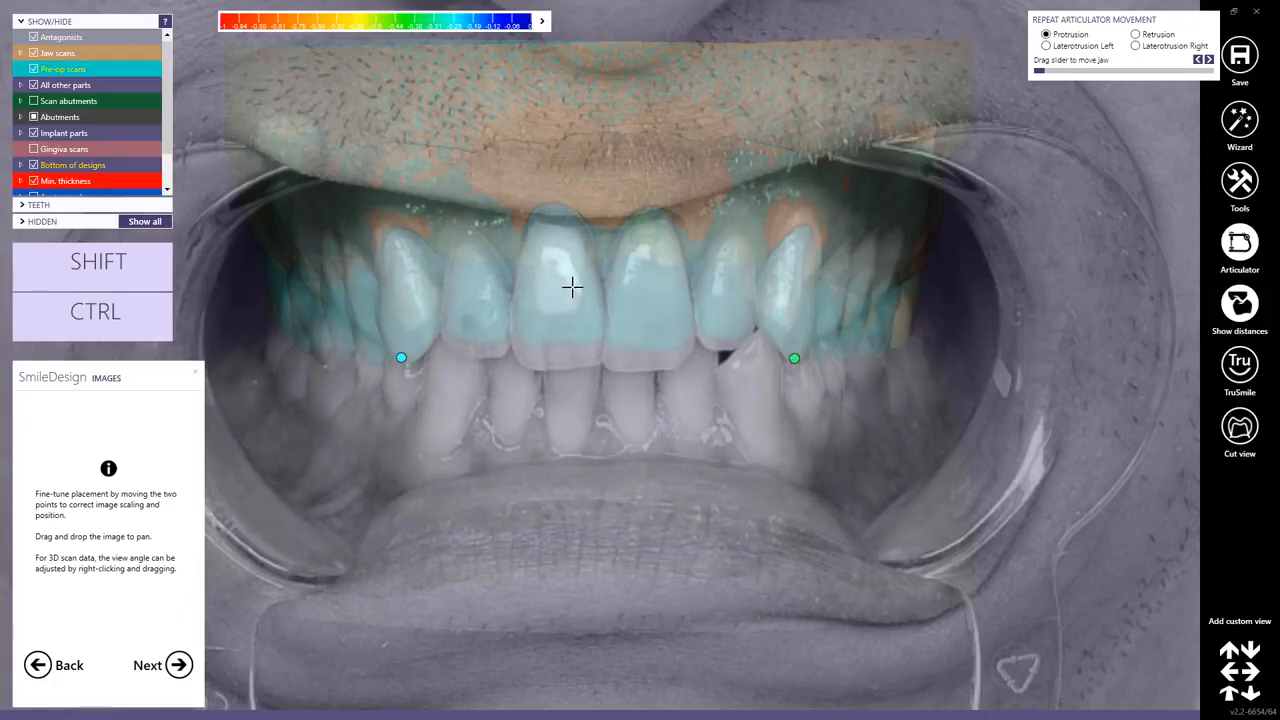
{"action": "right_click_drag", "start_coordinate": [572, 287], "coordinate": [572, 290]}
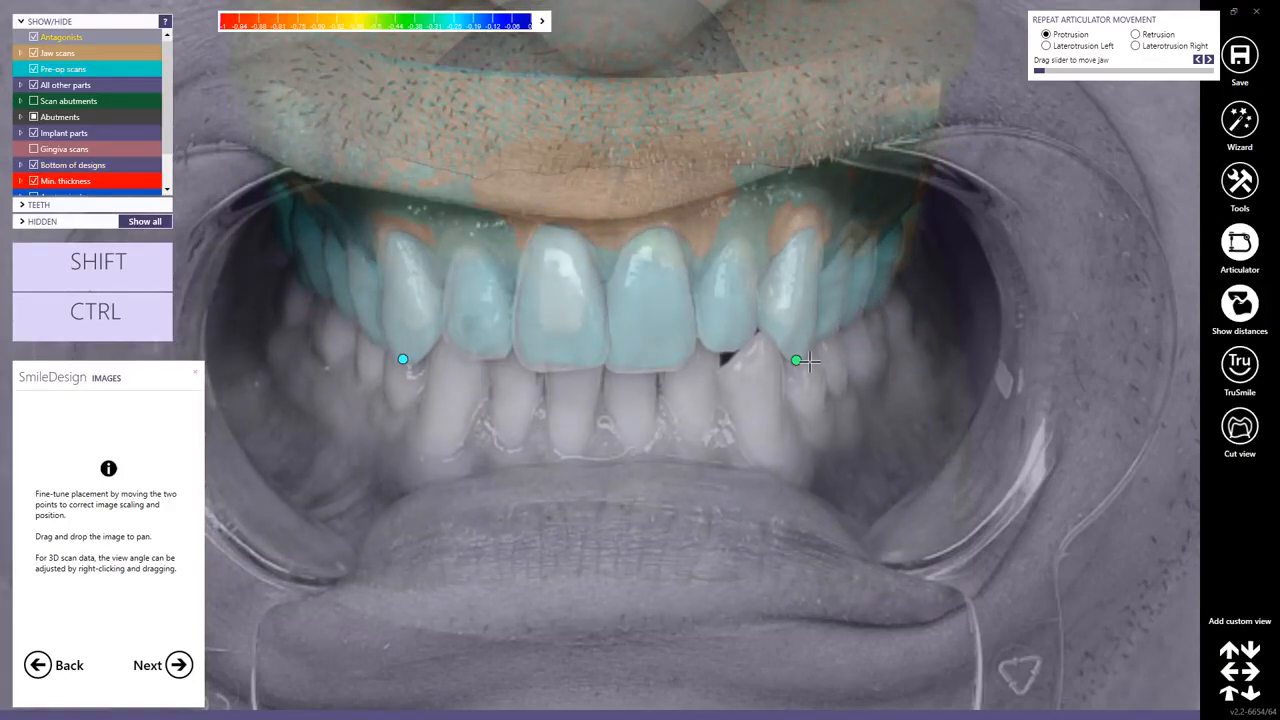
{"action": "left_click_drag", "start_coordinate": [796, 360], "coordinate": [794, 357]}
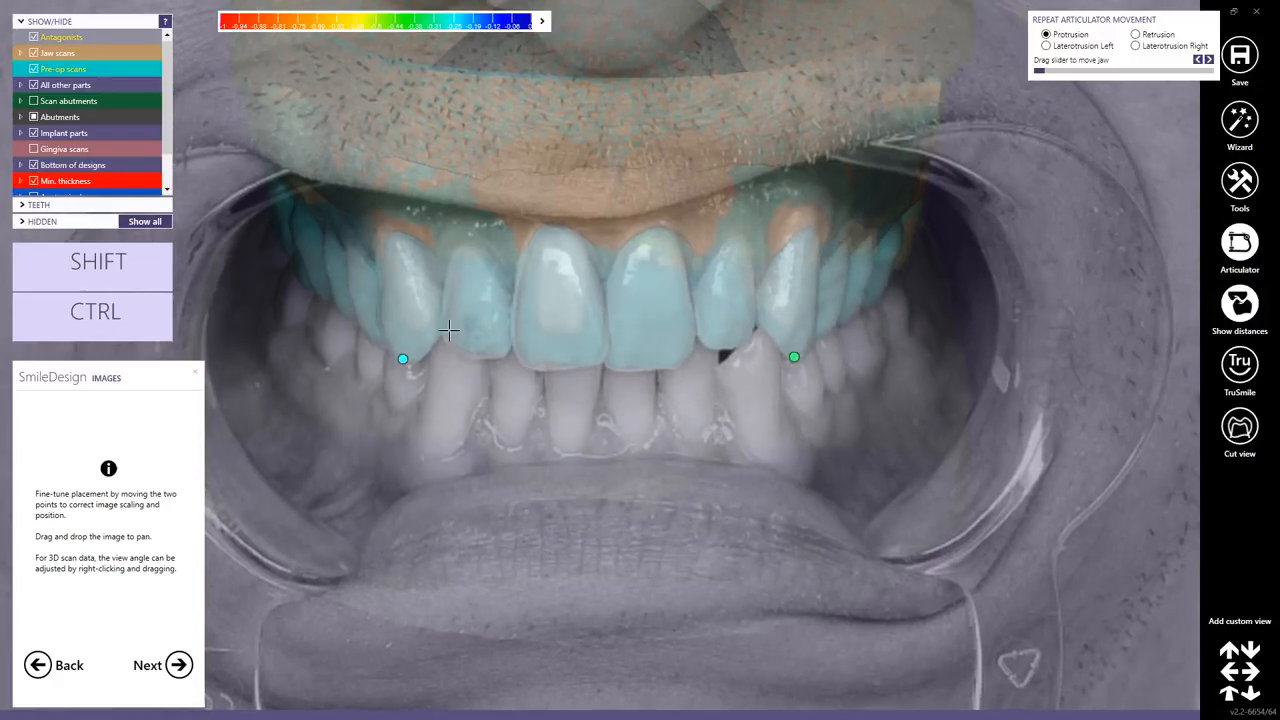
{"action": "left_click_drag", "start_coordinate": [403, 358], "coordinate": [405, 355]}
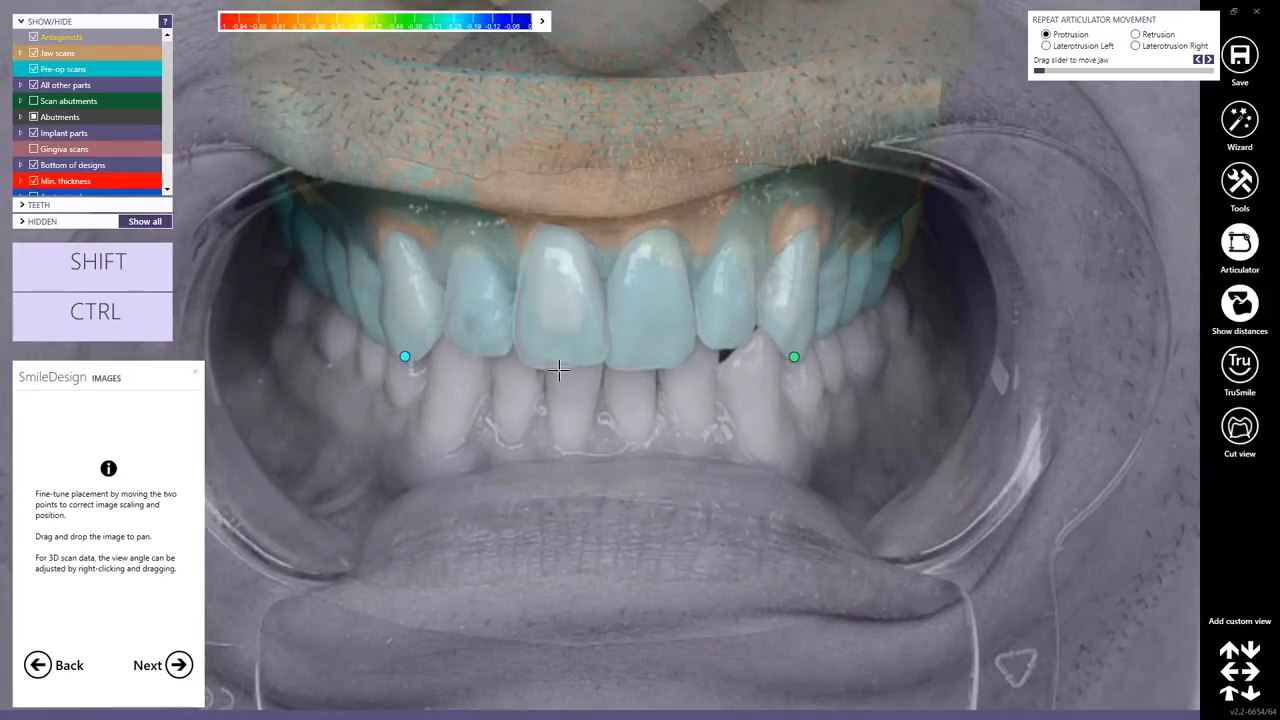
{"action": "left_click", "coordinate": [178, 665]}
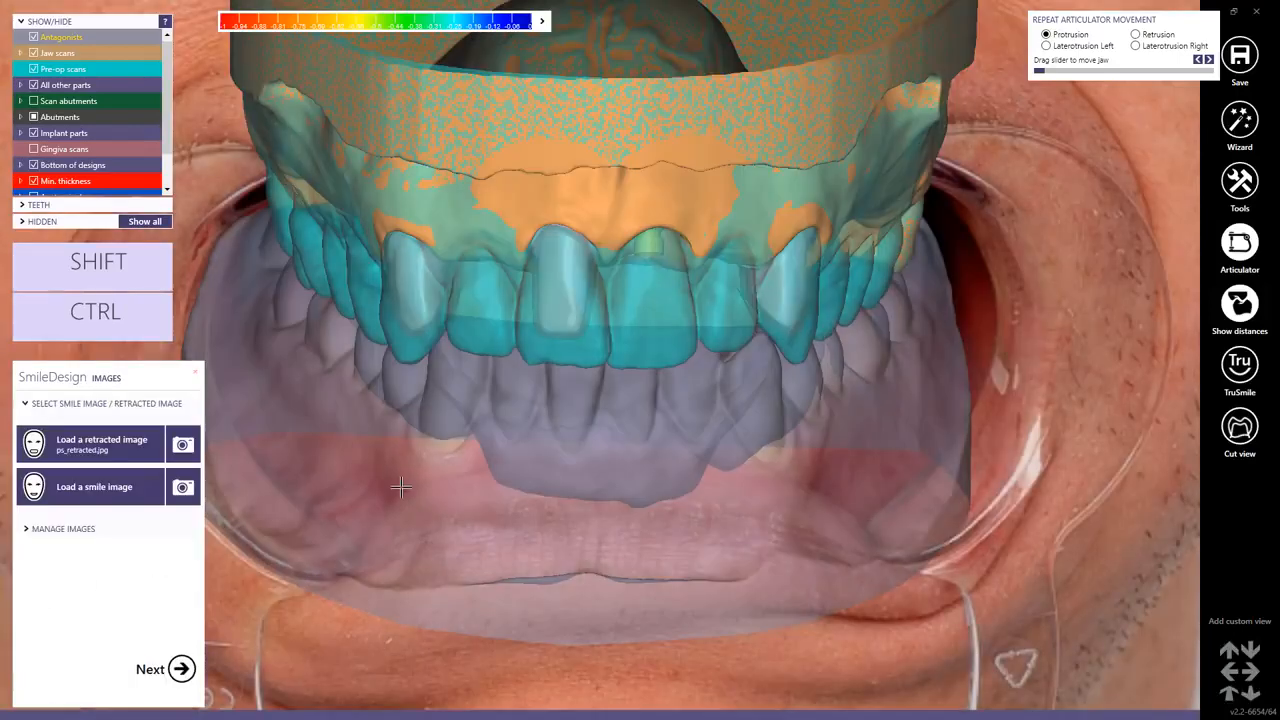
Load ps_smile.jpg as the smile image and hide the pre-op scans.
{"action": "left_click", "coordinate": [71, 490]}
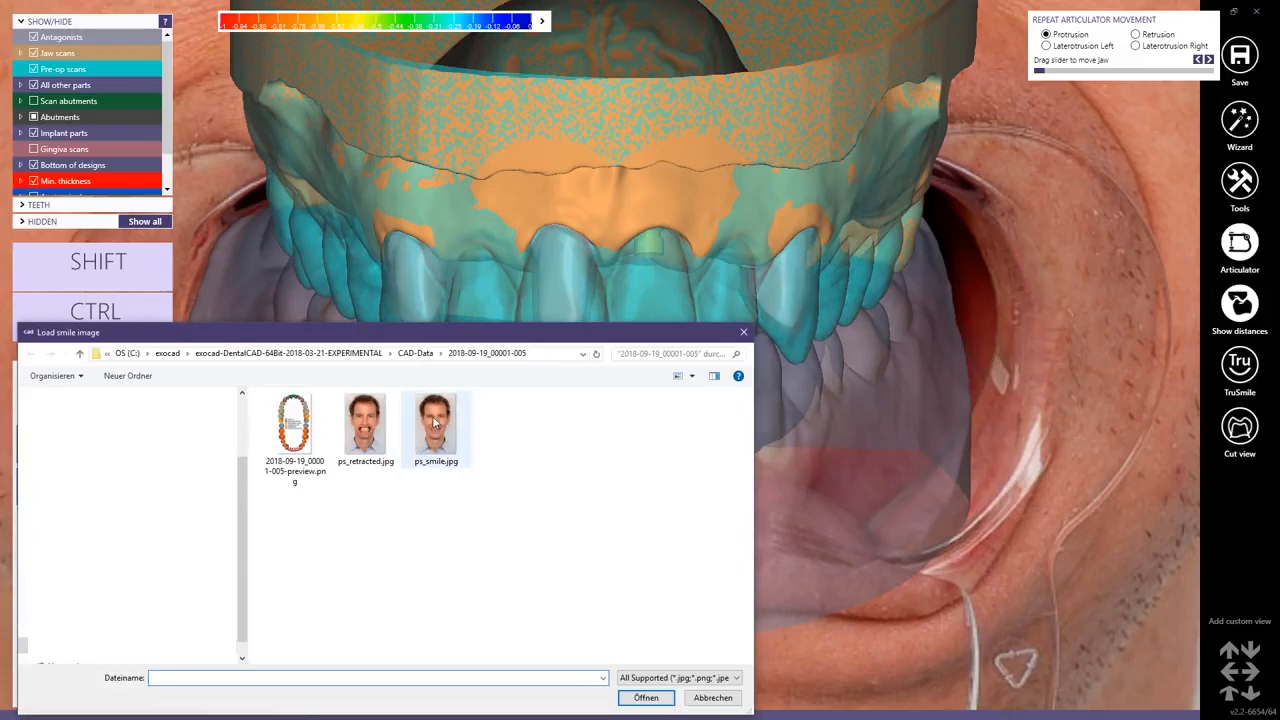
{"action": "double_click", "coordinate": [432, 428]}
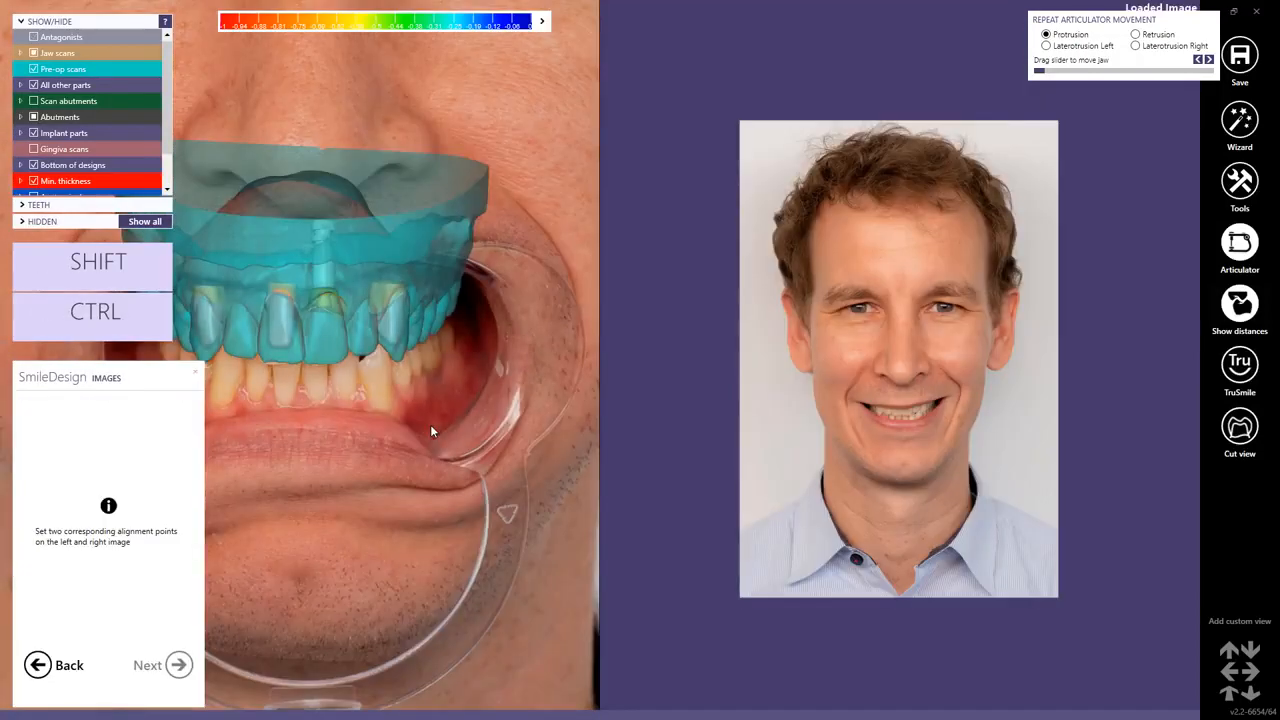
{"action": "middle_click", "coordinate": [253, 306]}
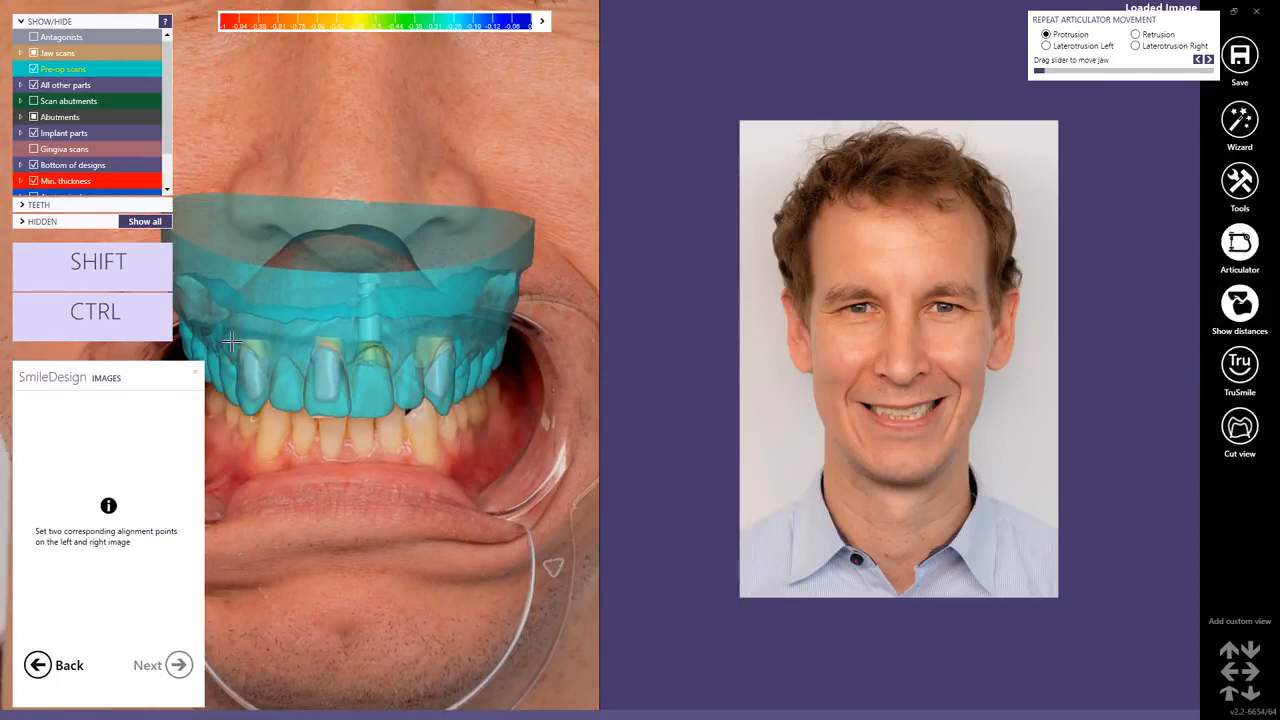
{"action": "left_click", "coordinate": [34, 68]}
Set two corresponding alignment points on matching teeth in the retracted and smile photos, then proceed.
{"action": "scroll", "coordinate": [252, 360], "scroll_direction": "up", "scroll_amount": 3}
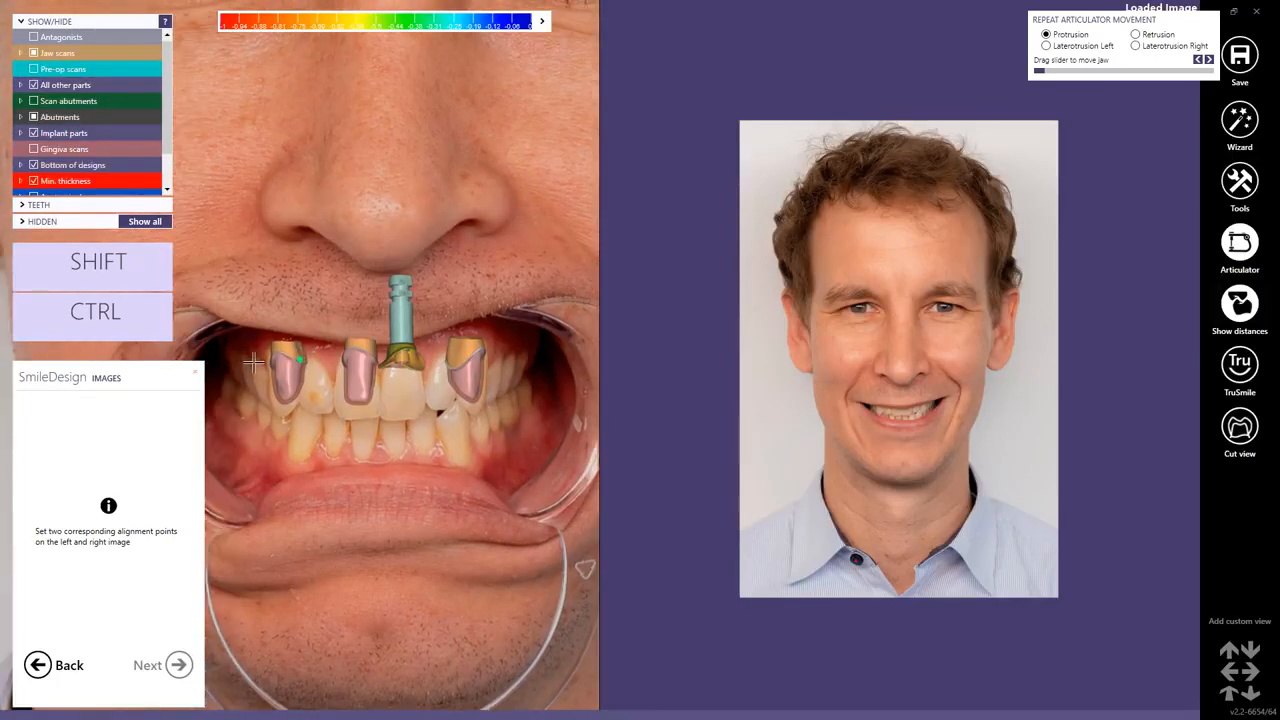
{"action": "scroll", "coordinate": [895, 441], "scroll_direction": "up", "scroll_amount": 5}
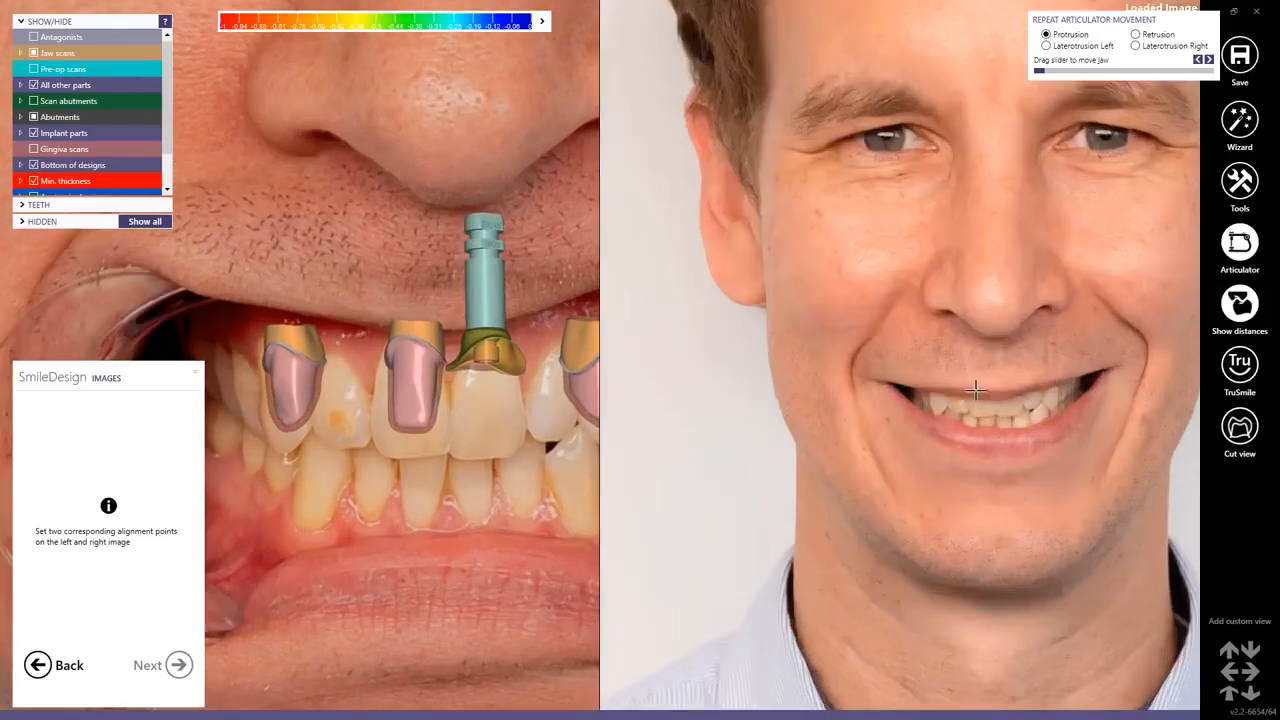
{"action": "scroll", "coordinate": [323, 446], "scroll_direction": "up", "scroll_amount": 4, "text": "ctrl+shift"}
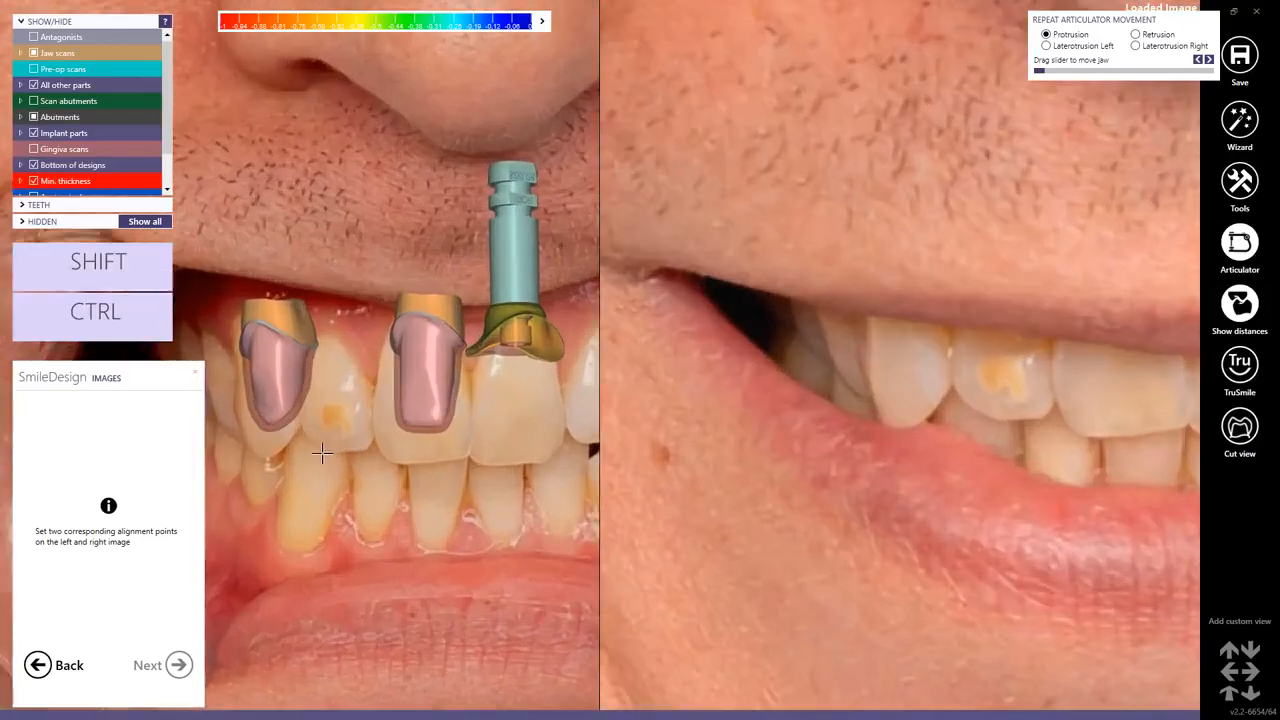
{"action": "left_click", "coordinate": [970, 397]}
{"action": "scroll", "coordinate": [543, 412], "scroll_direction": "down", "scroll_amount": 5, "text": "ctrl+shift"}
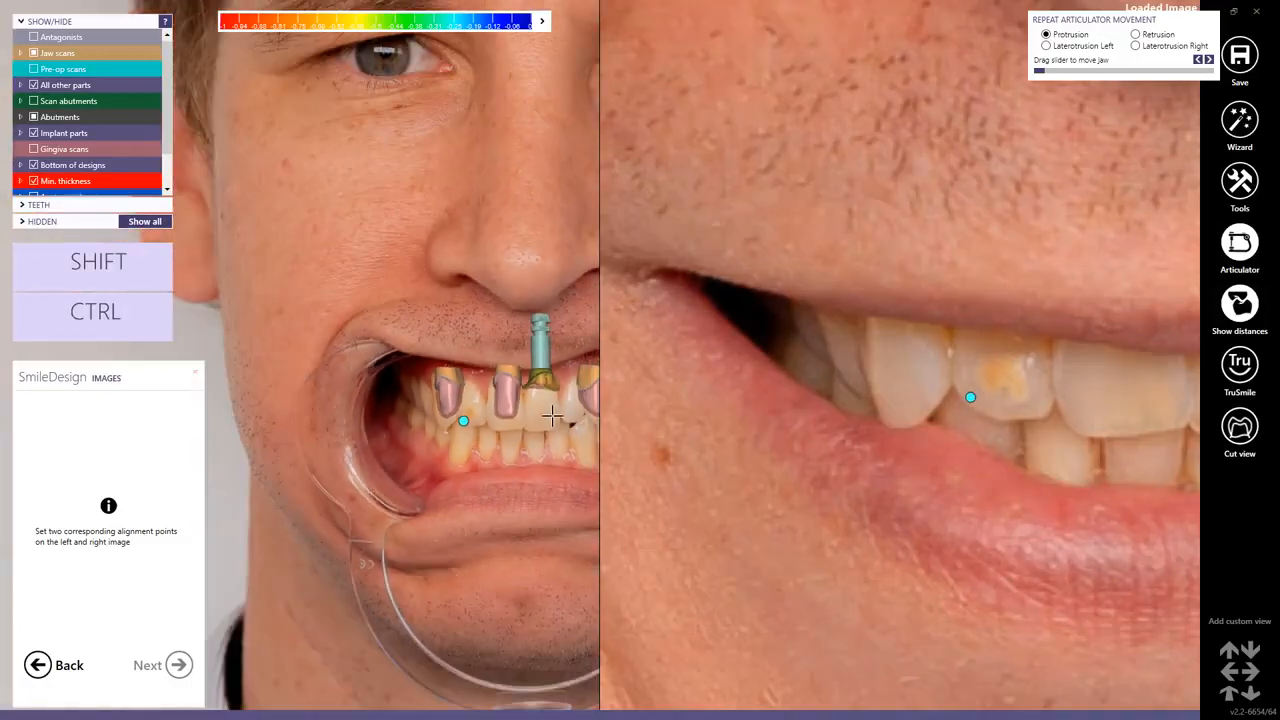
{"action": "scroll", "coordinate": [1041, 480], "scroll_direction": "down", "scroll_amount": 1}
{"action": "scroll", "coordinate": [1041, 480], "scroll_direction": "up", "scroll_amount": 6}
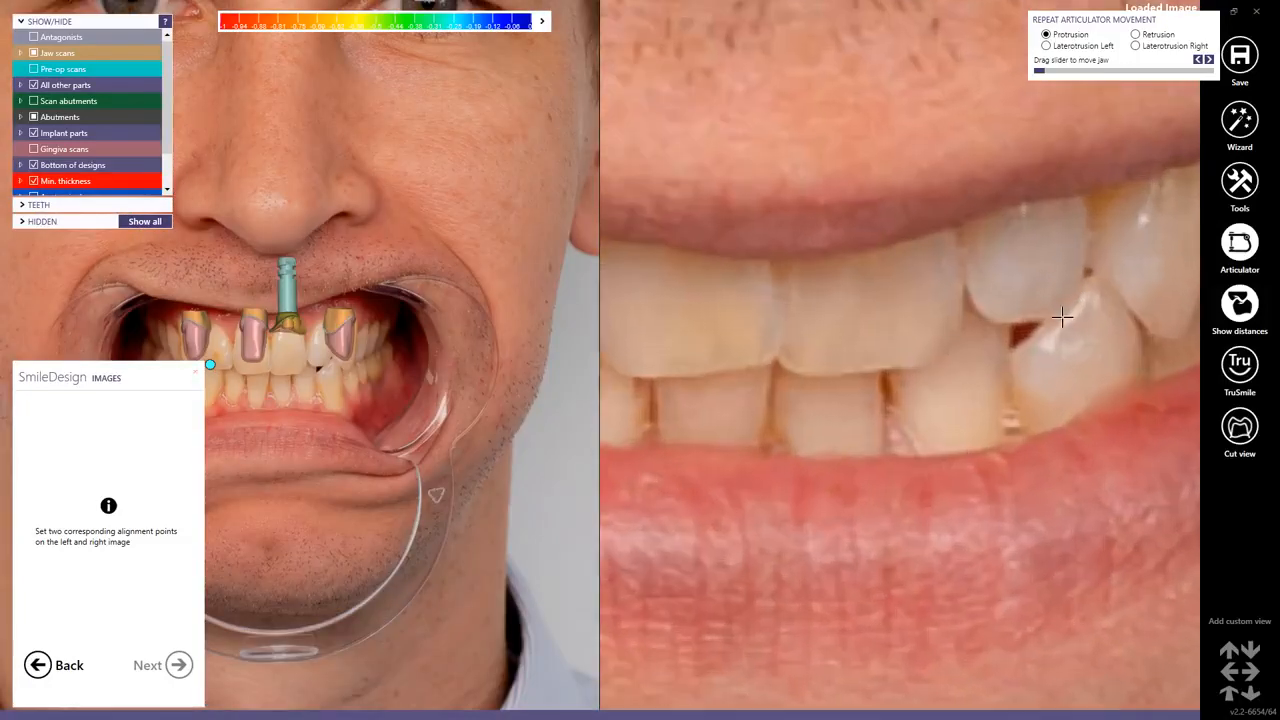
{"action": "scroll", "coordinate": [290, 363], "scroll_direction": "up", "scroll_amount": 6, "text": "ctrl+shift"}
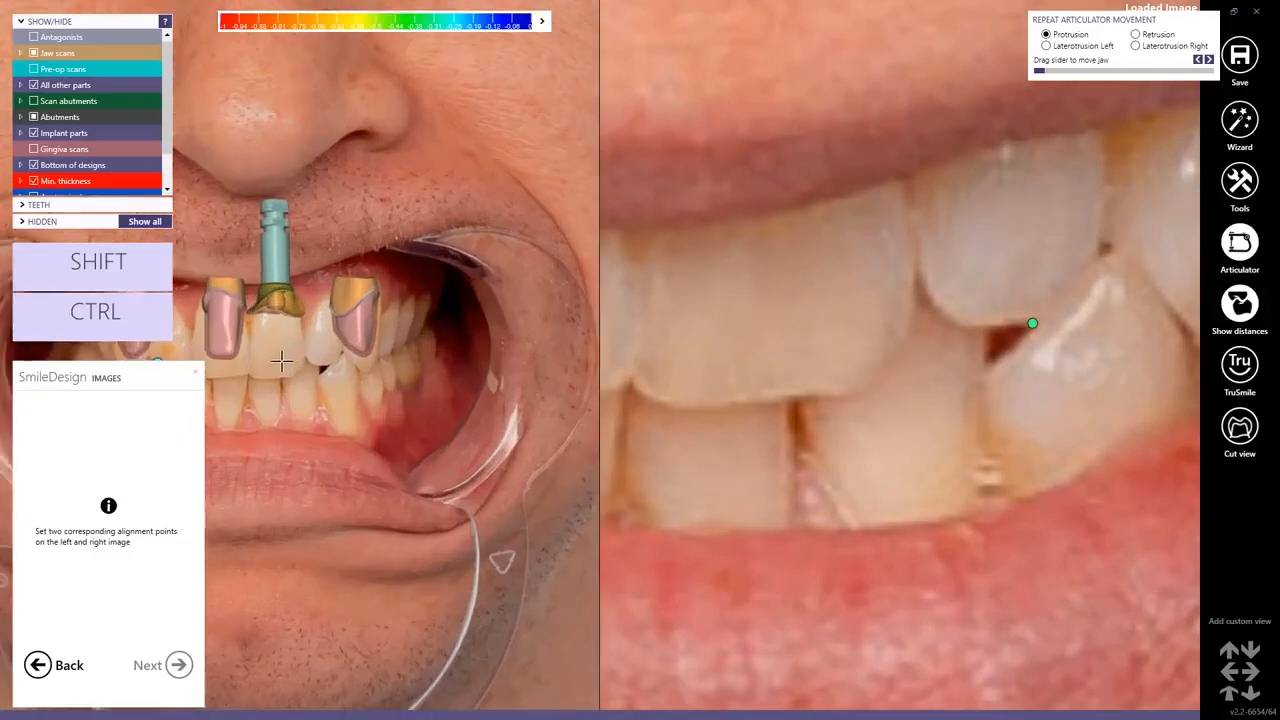
{"action": "left_click", "coordinate": [357, 341]}
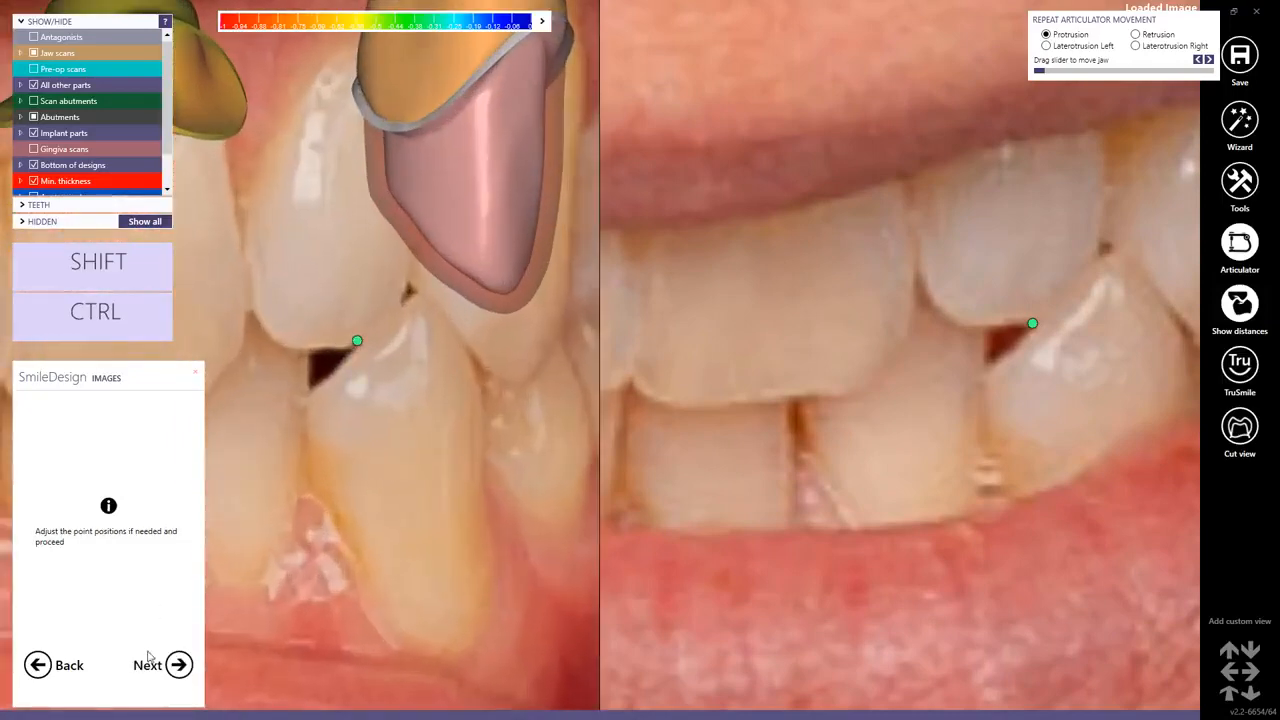
{"action": "left_click", "coordinate": [178, 665]}
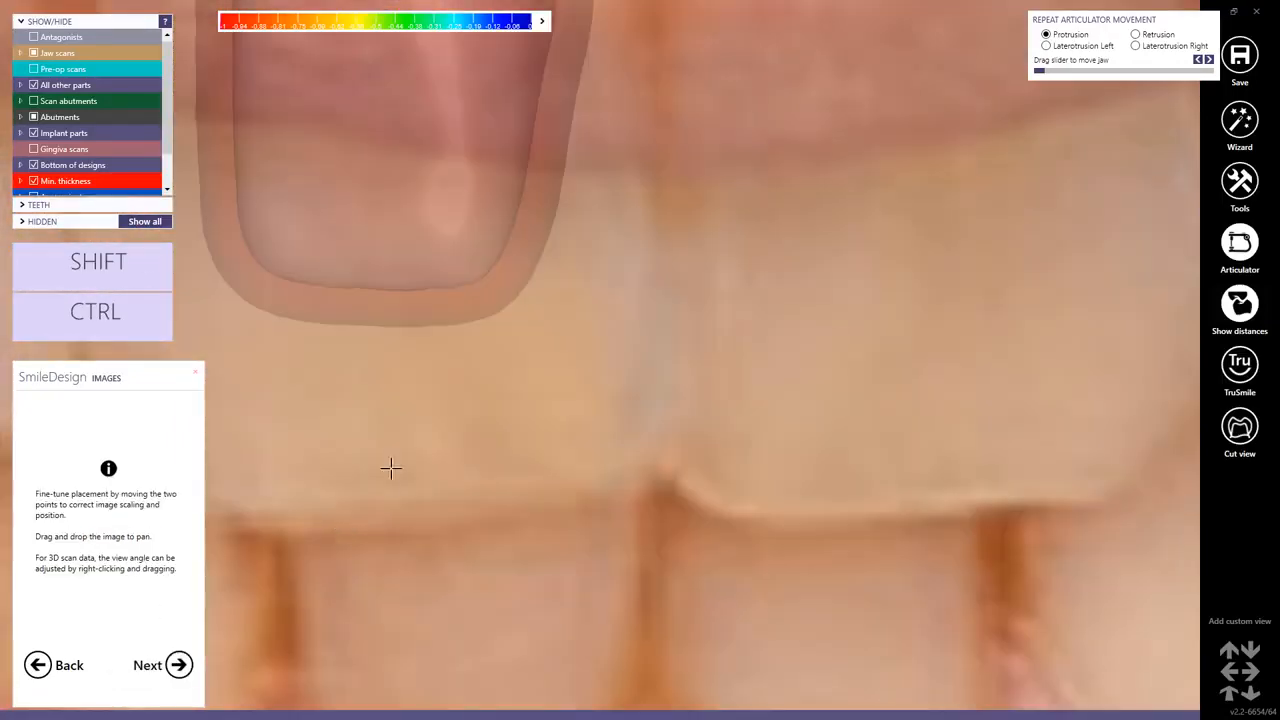
Fine-tune both alignment points to match the smile photo to the retracted image, then proceed.
{"action": "scroll", "coordinate": [643, 380], "scroll_direction": "up", "scroll_amount": 4, "text": "ctrl+shift"}
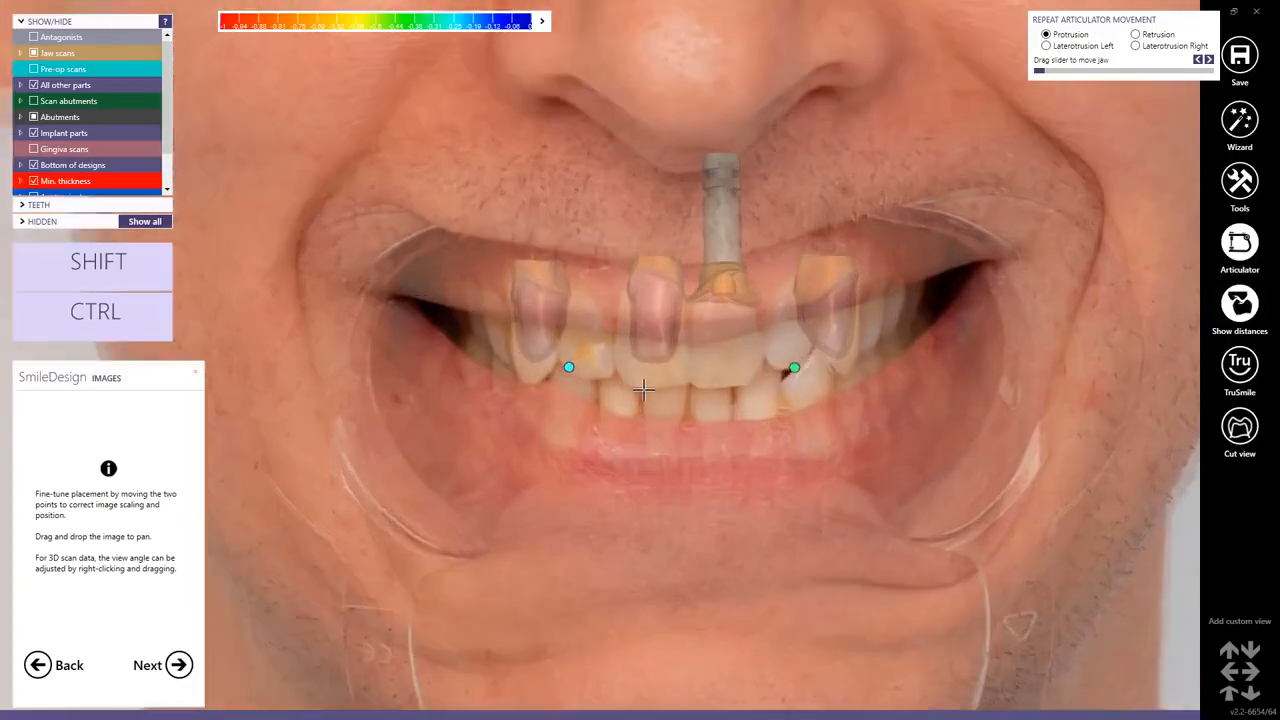
{"action": "left_click_drag", "start_coordinate": [830, 363], "coordinate": [828, 368]}
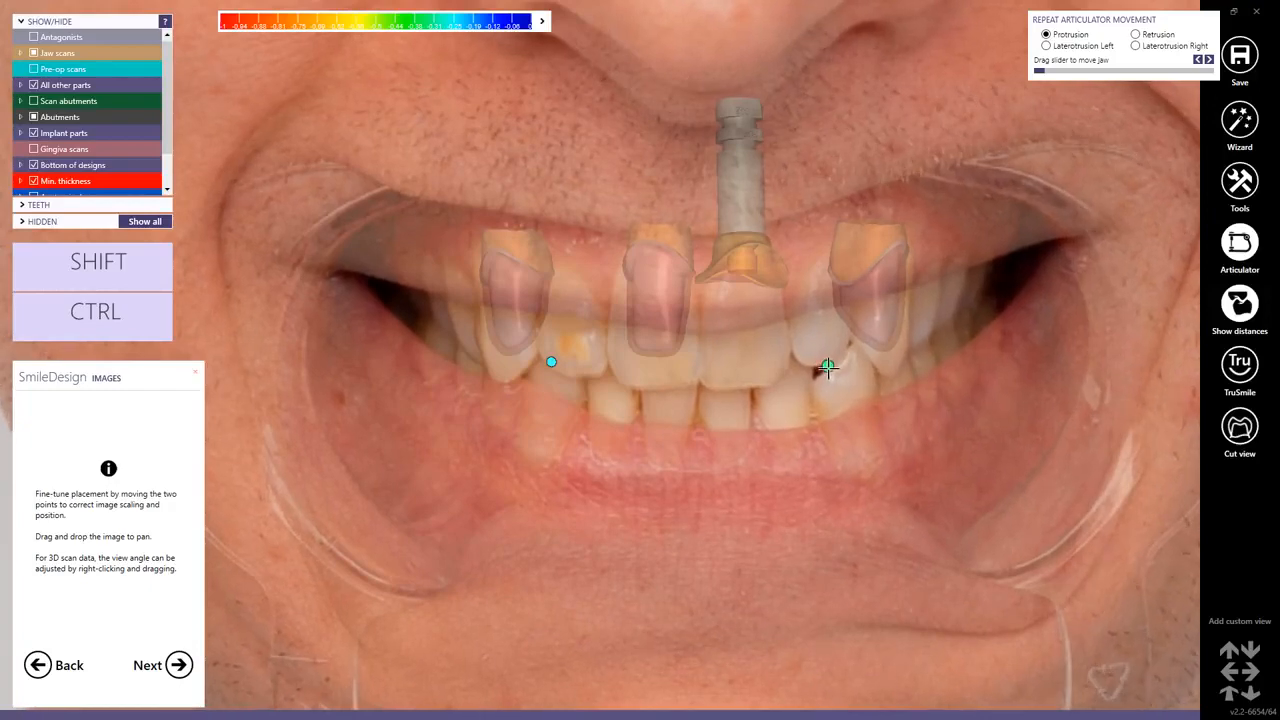
{"action": "left_click_drag", "start_coordinate": [551, 361], "coordinate": [548, 357]}
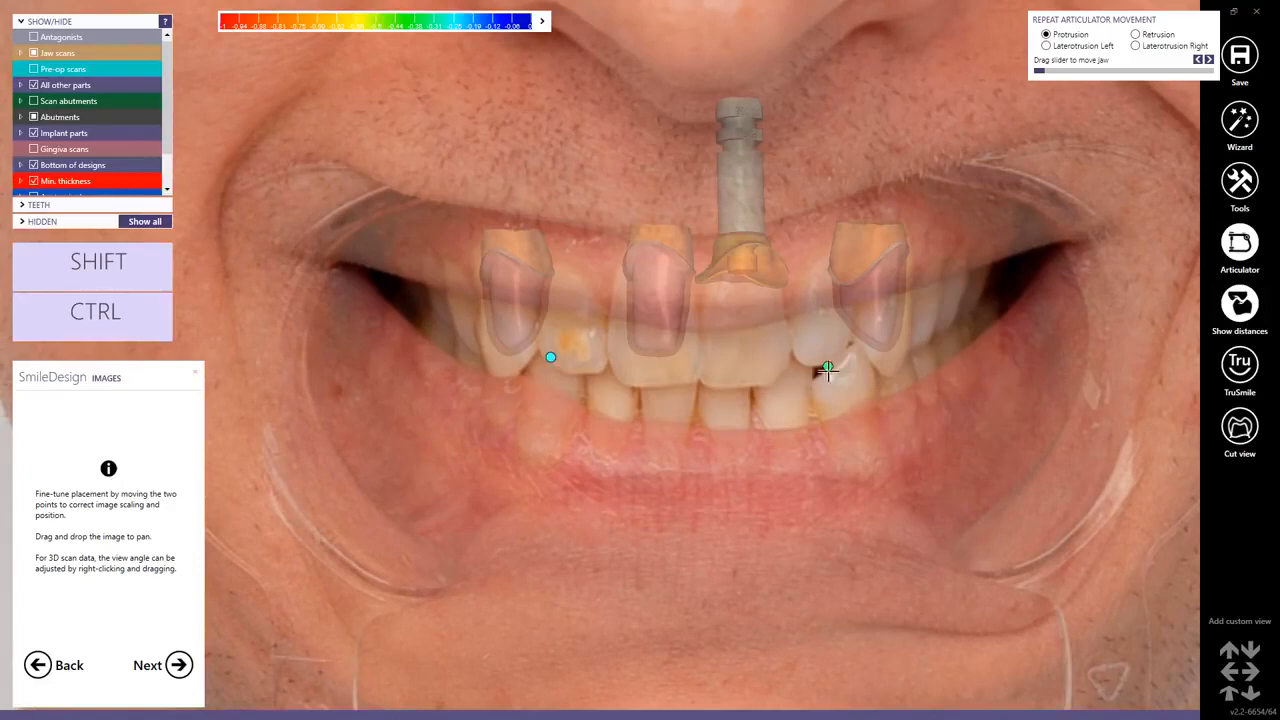
{"action": "left_click_drag", "start_coordinate": [828, 366], "coordinate": [826, 366]}
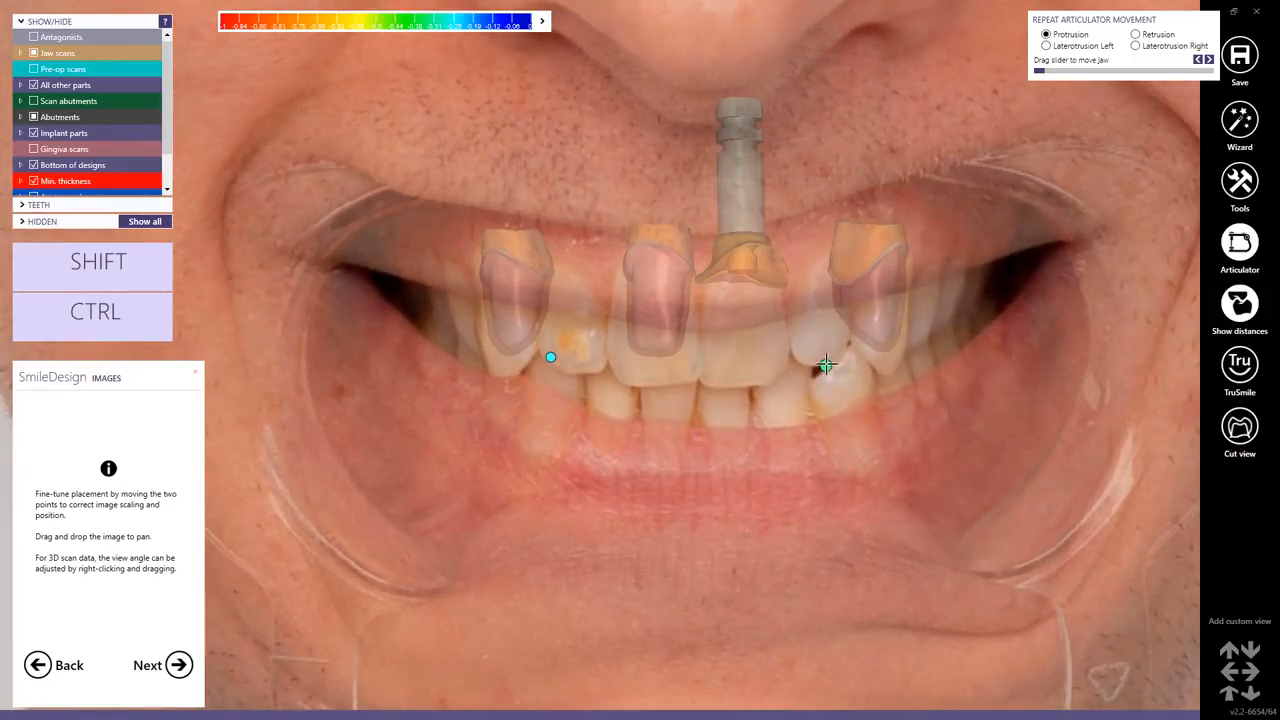
{"action": "left_click", "coordinate": [178, 666]}
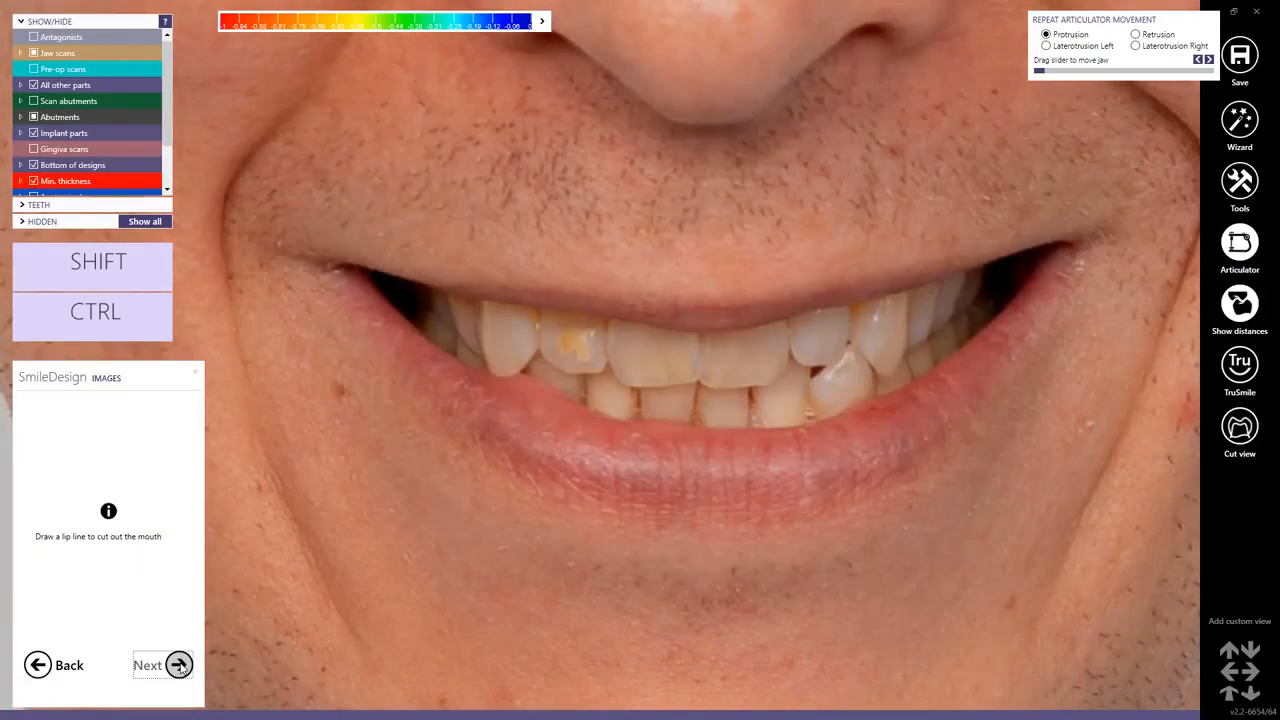
Draw a closed lip line around the inner edge of the lips in the smile photo to cut out the mouth, then proceed.
{"action": "left_click", "coordinate": [723, 327]}
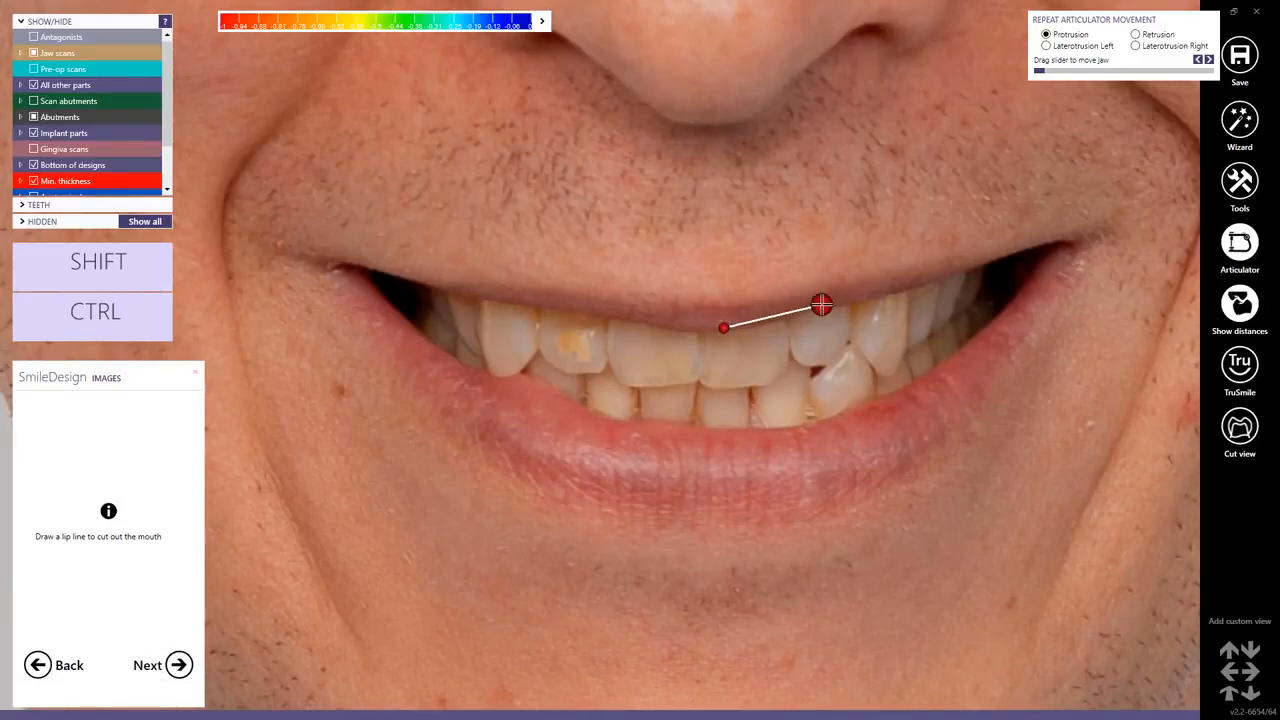
{"action": "left_click", "coordinate": [841, 302]}
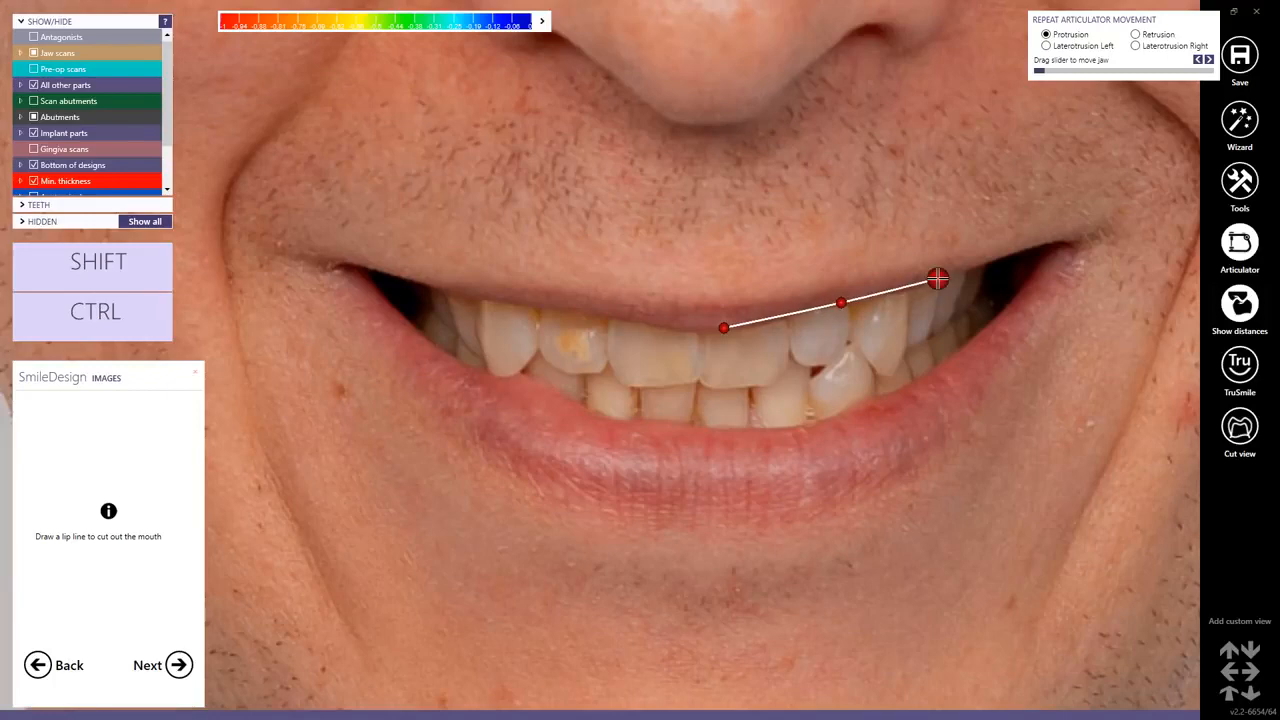
{"action": "left_click", "coordinate": [939, 278]}
{"action": "left_click", "coordinate": [992, 263]}
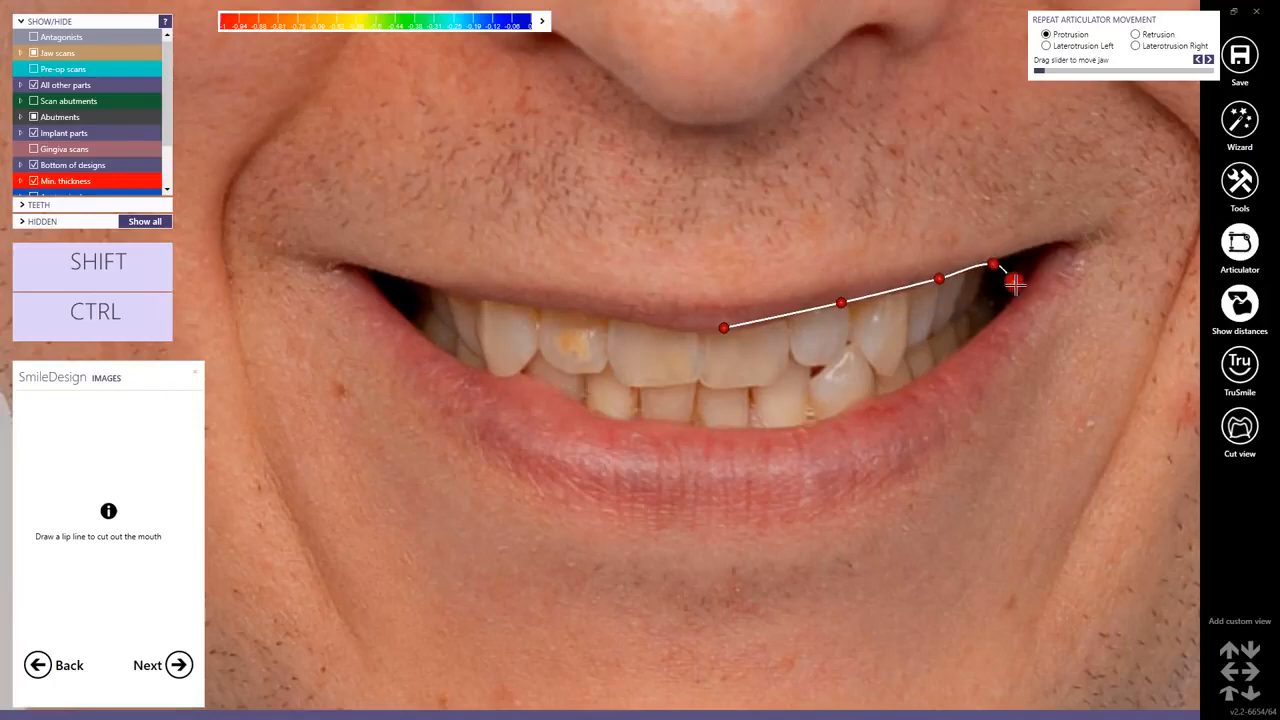
{"action": "left_click", "coordinate": [999, 304]}
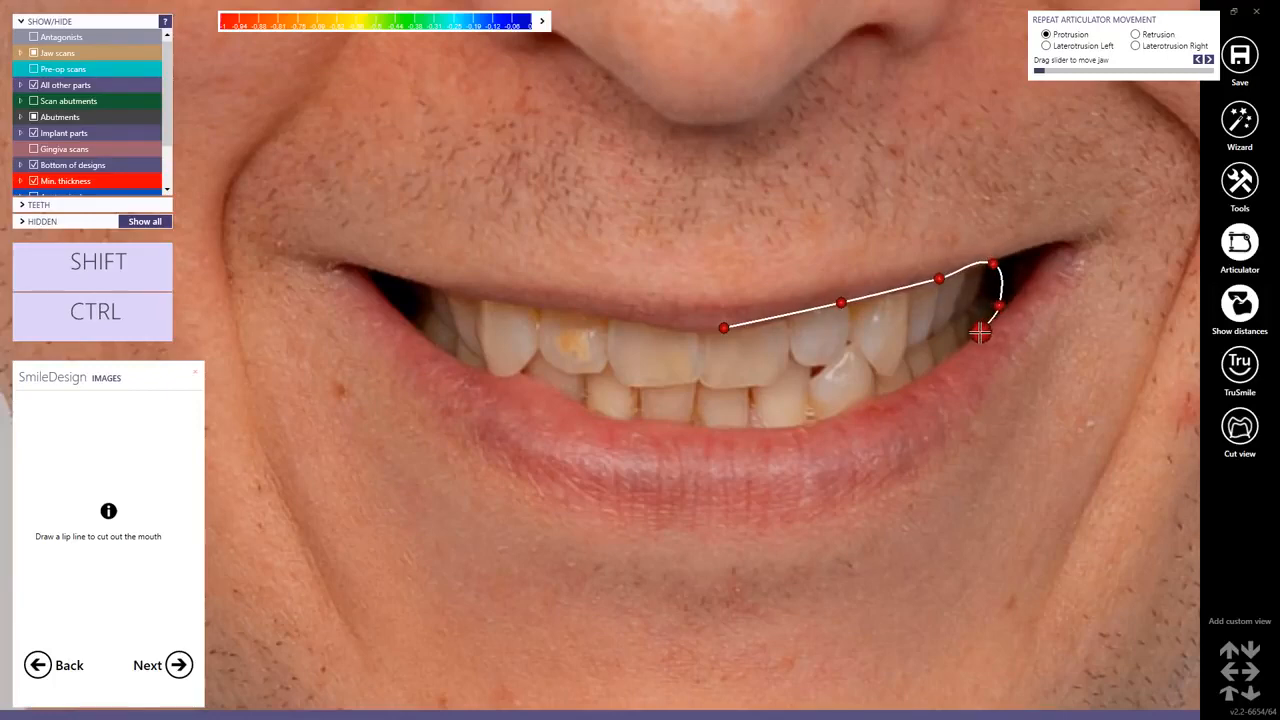
{"action": "left_click", "coordinate": [980, 333]}
{"action": "left_click", "coordinate": [923, 377]}
{"action": "left_click", "coordinate": [858, 405]}
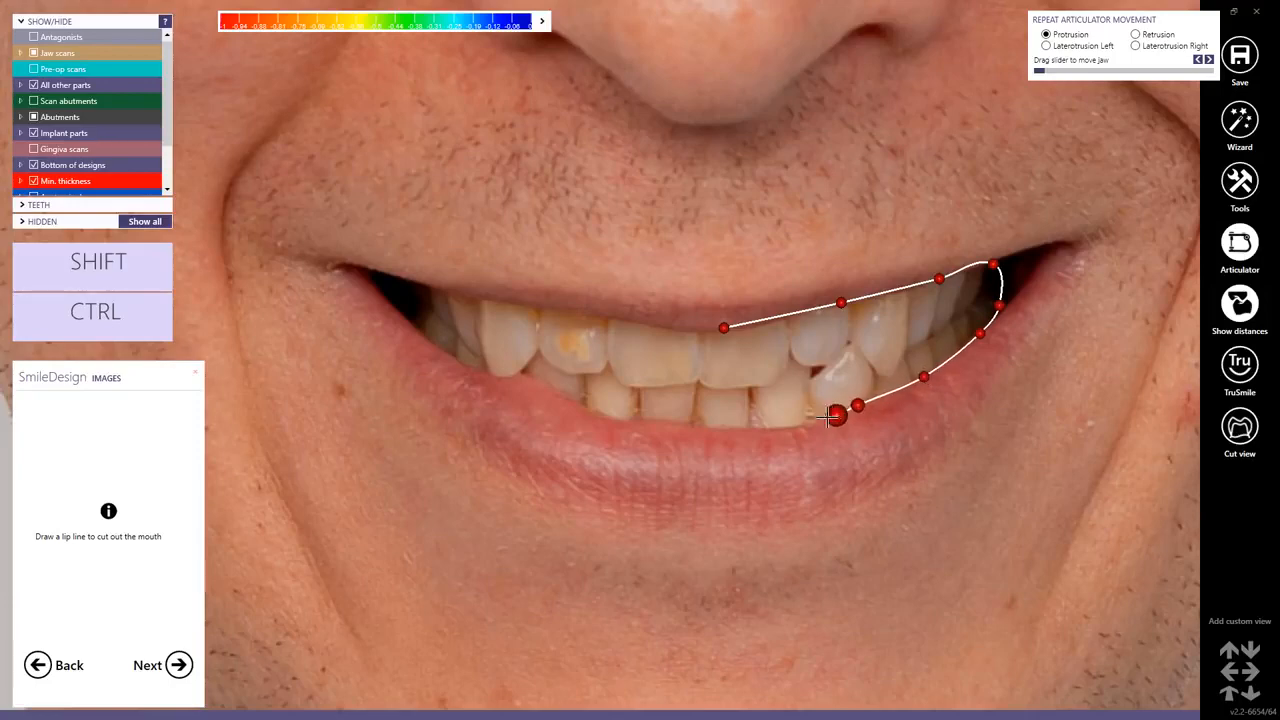
{"action": "left_click", "coordinate": [795, 424]}
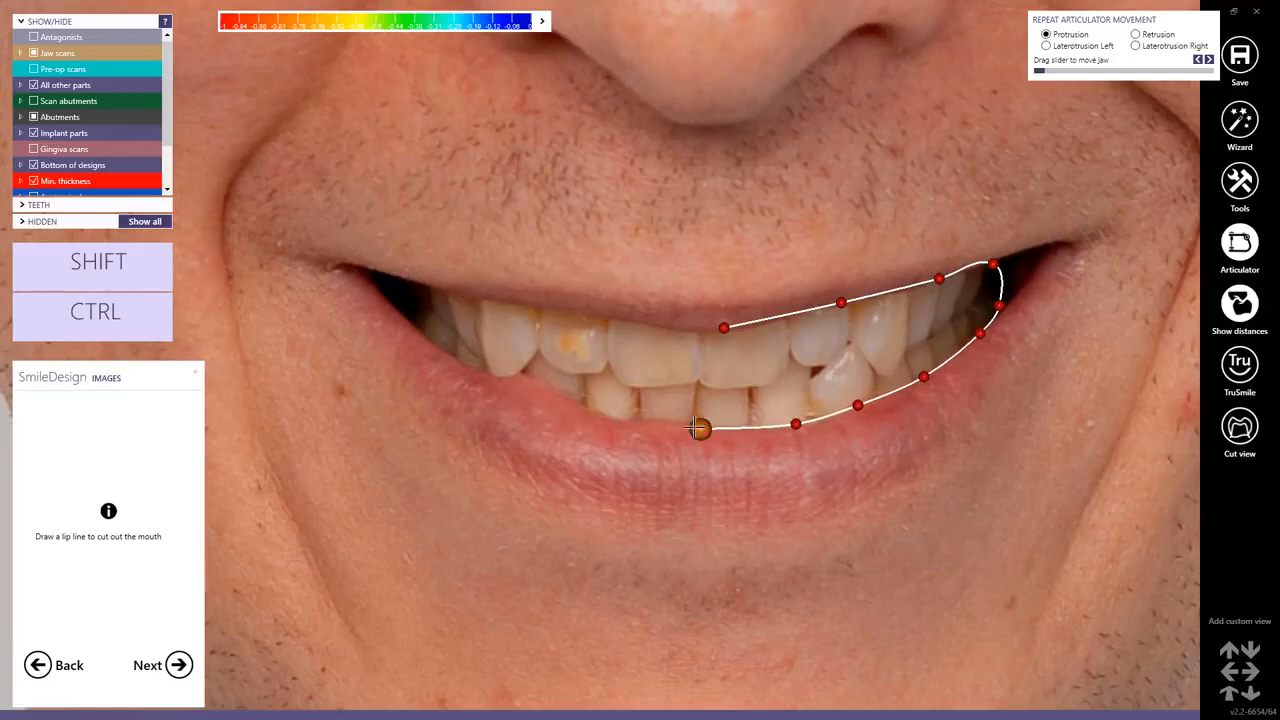
{"action": "left_click", "coordinate": [698, 428]}
{"action": "left_click", "coordinate": [609, 417]}
{"action": "left_click", "coordinate": [530, 379]}
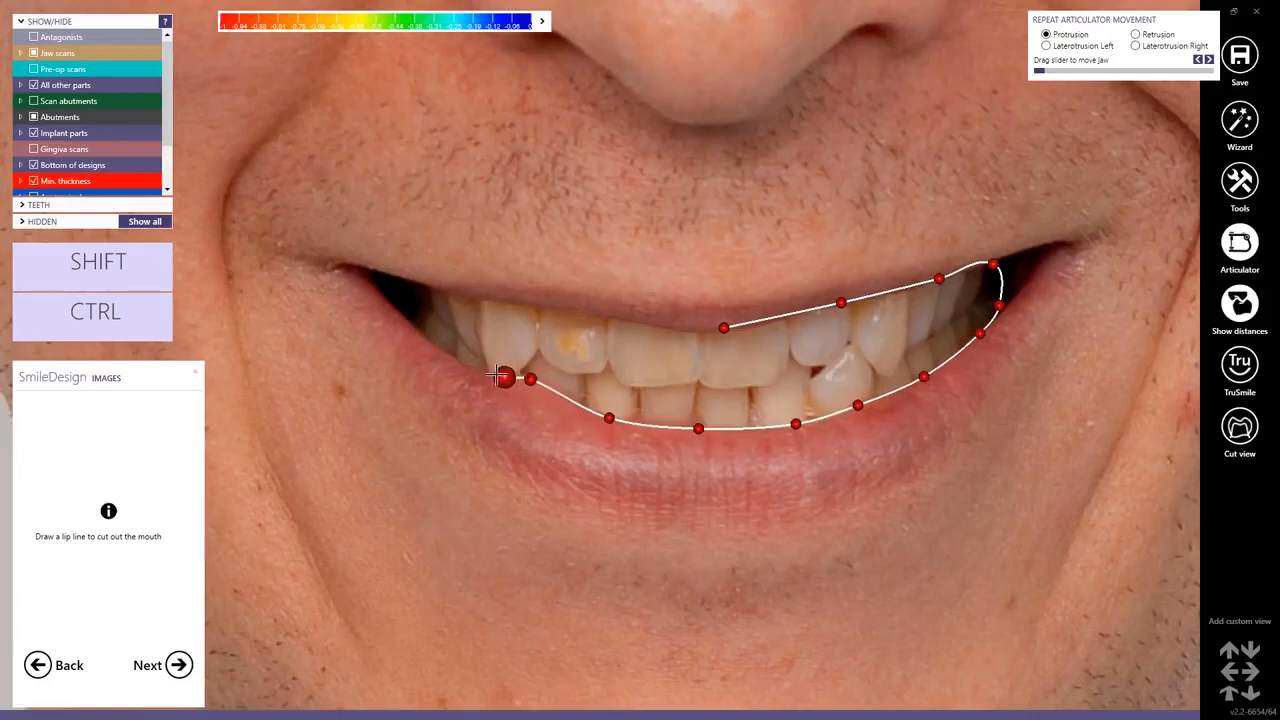
{"action": "left_click", "coordinate": [473, 370]}
{"action": "left_click", "coordinate": [406, 321]}
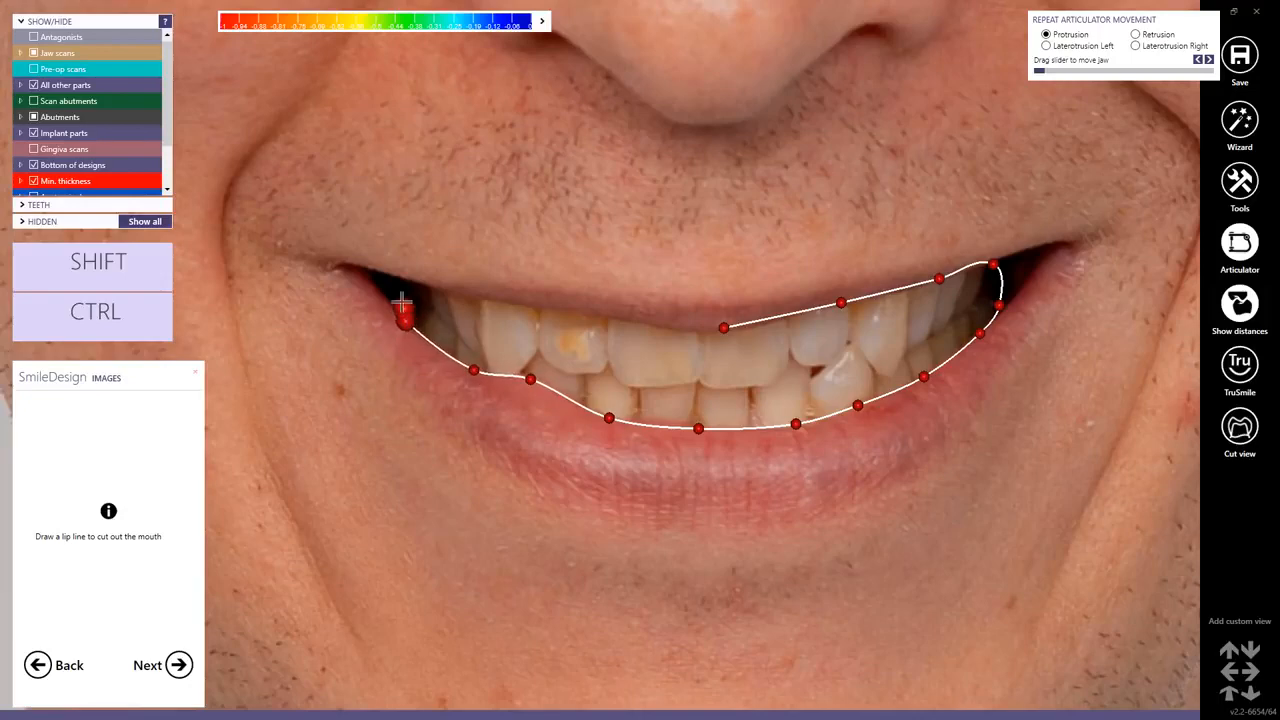
{"action": "left_click", "coordinate": [396, 288]}
{"action": "left_click", "coordinate": [420, 281]}
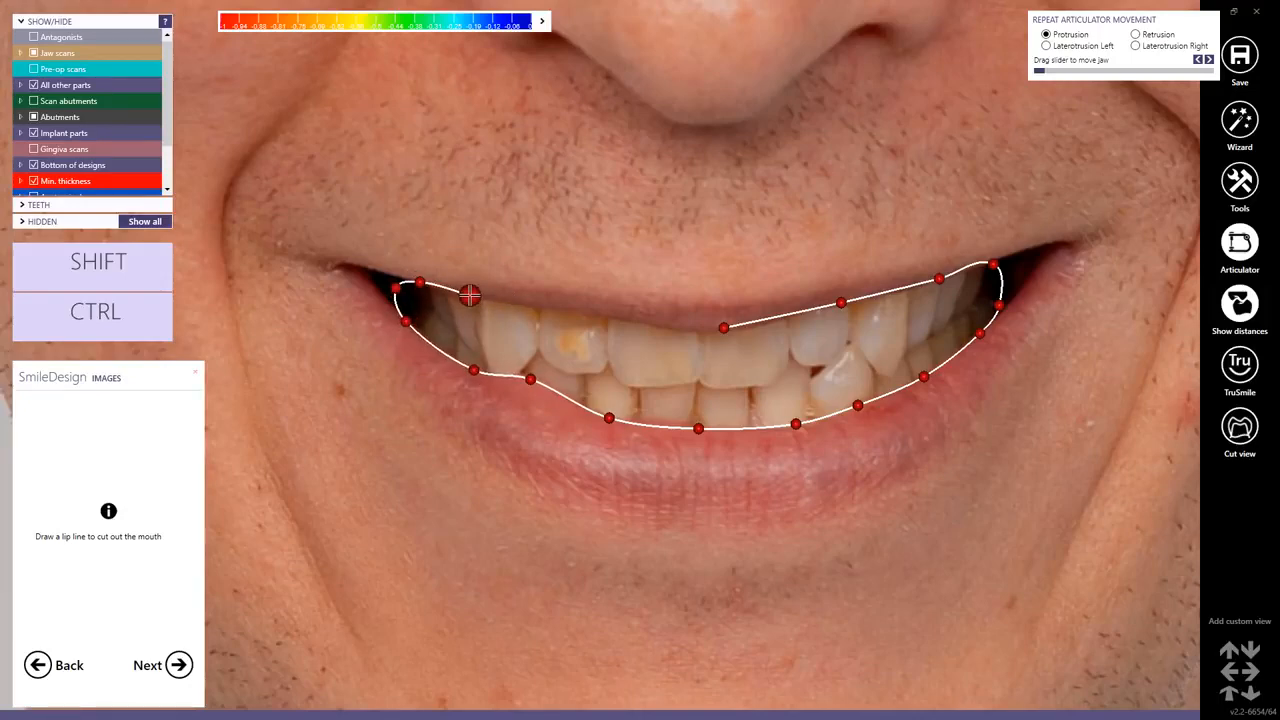
{"action": "left_click", "coordinate": [475, 296]}
{"action": "left_click", "coordinate": [593, 314]}
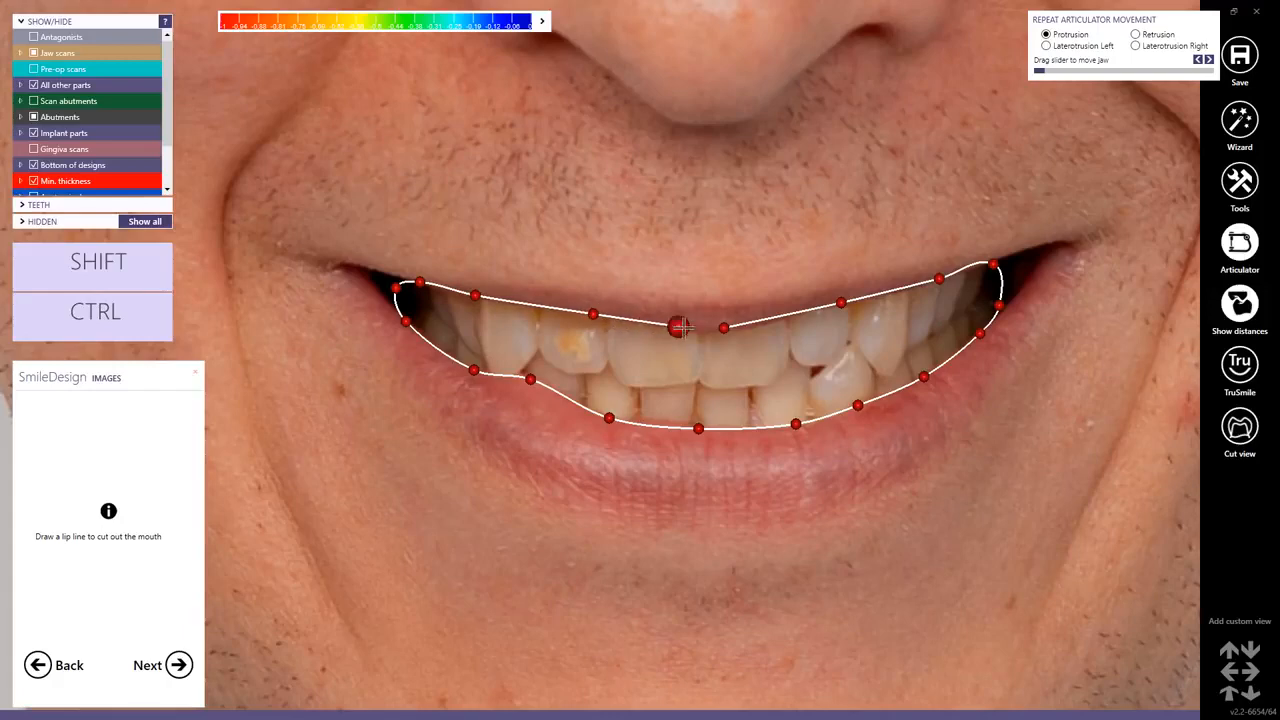
{"action": "left_click", "coordinate": [684, 328]}
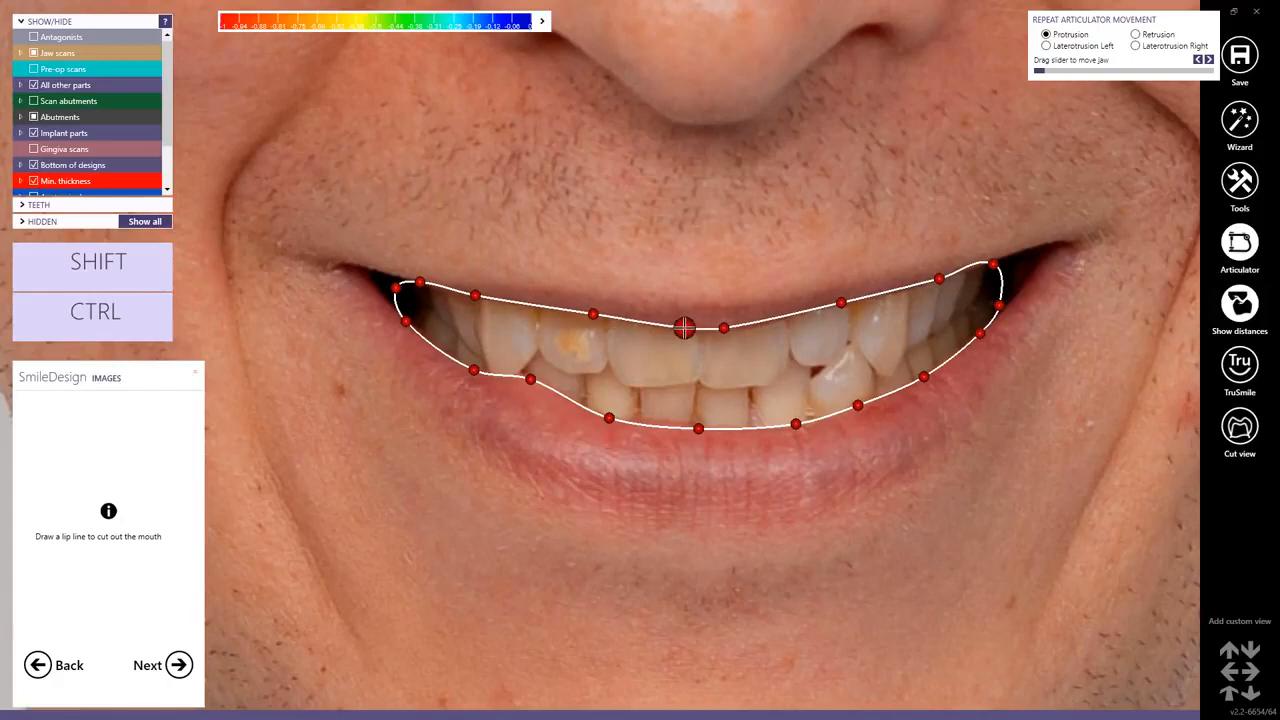
{"action": "left_click", "coordinate": [178, 665]}
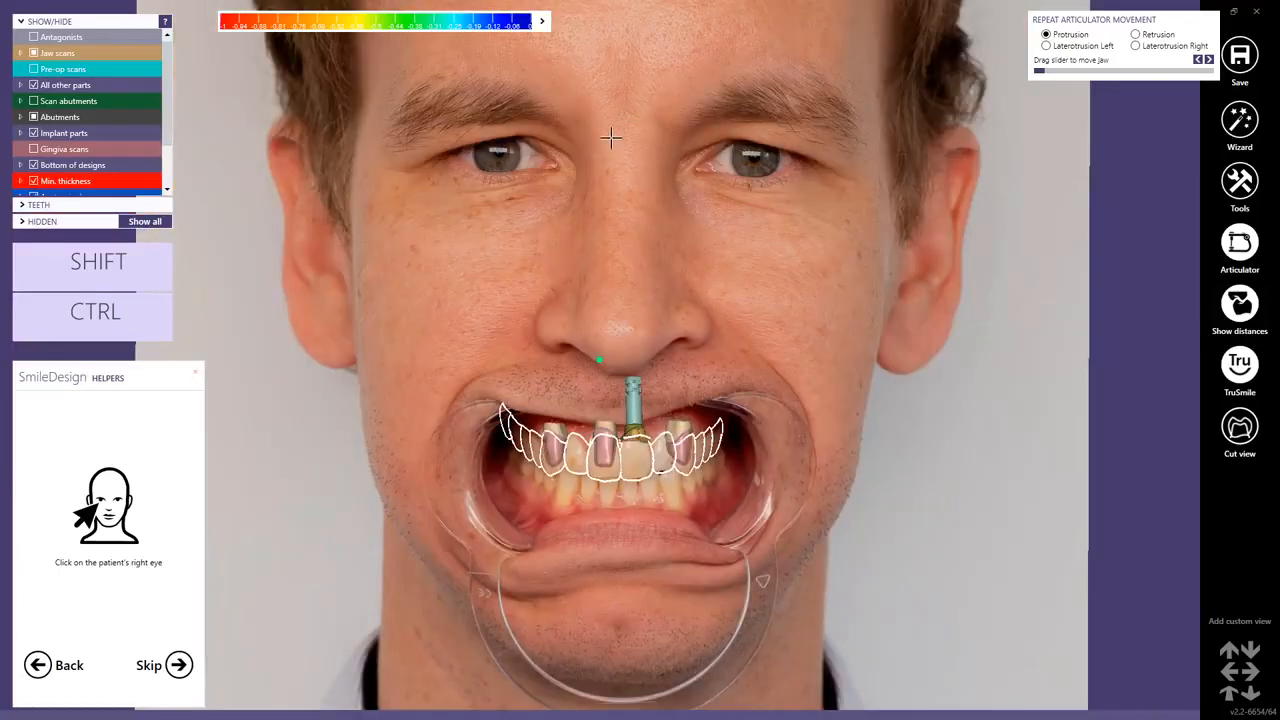
Mark the patient's right eye and left eye on the retracted photo as facial reference points.
{"action": "left_click", "coordinate": [499, 152]}
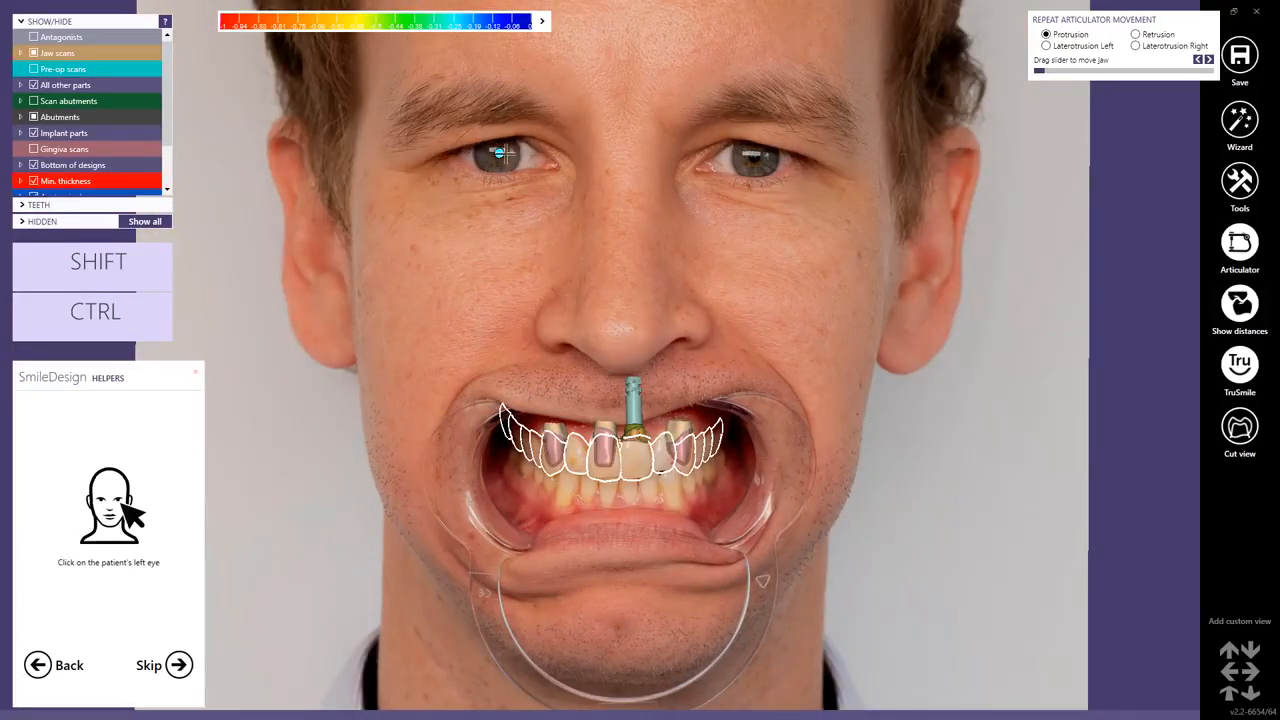
{"action": "left_click", "coordinate": [755, 155]}
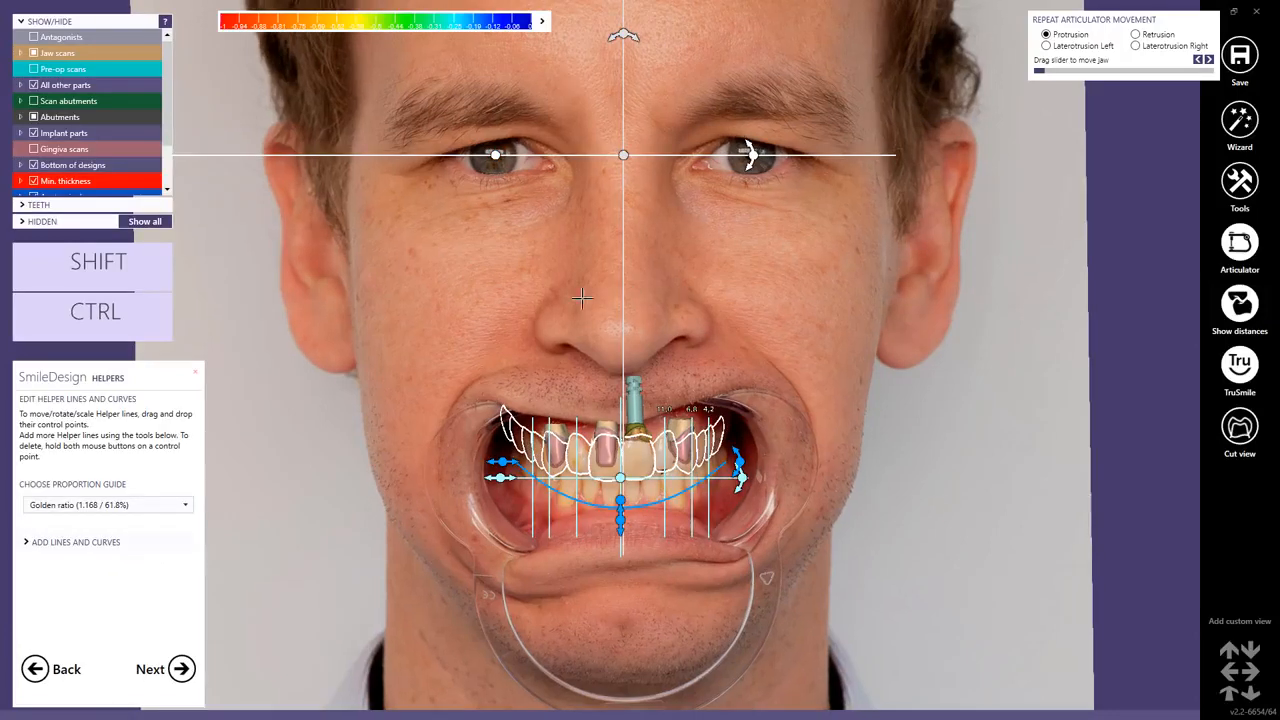
Set the proportion guide to Modified - 1.25 (80%).
{"action": "left_click", "coordinate": [187, 509]}
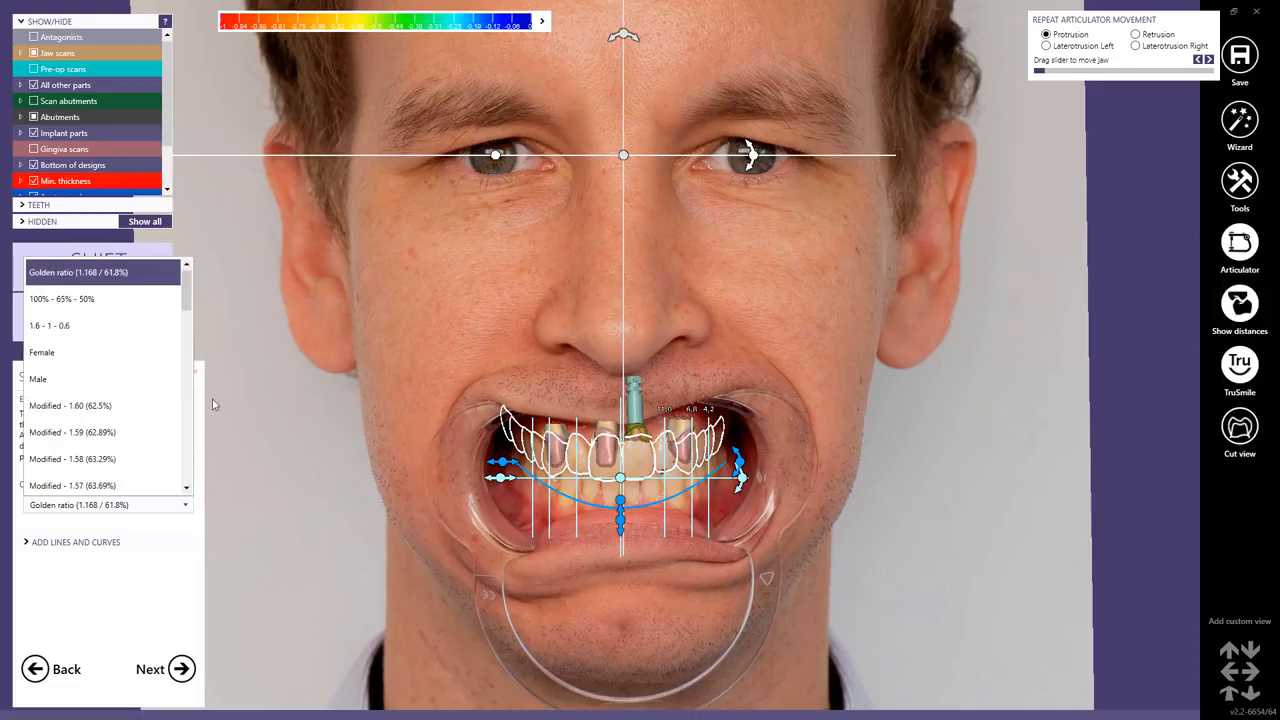
{"action": "left_click_drag", "start_coordinate": [187, 296], "coordinate": [173, 491]}
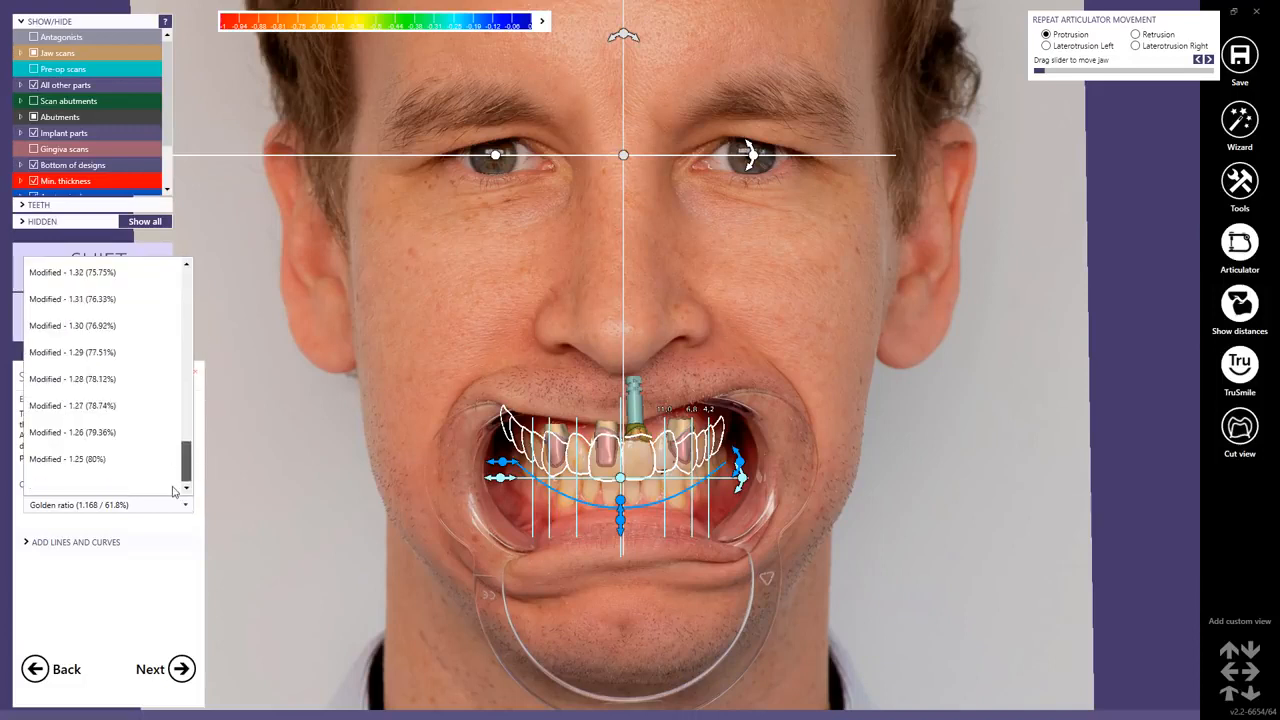
{"action": "left_click", "coordinate": [93, 459]}
Adjust the horizontal helper line's left end and center point to sit on the central incisors' incisal level.
{"action": "scroll", "coordinate": [615, 500], "scroll_direction": "up", "scroll_amount": 5}
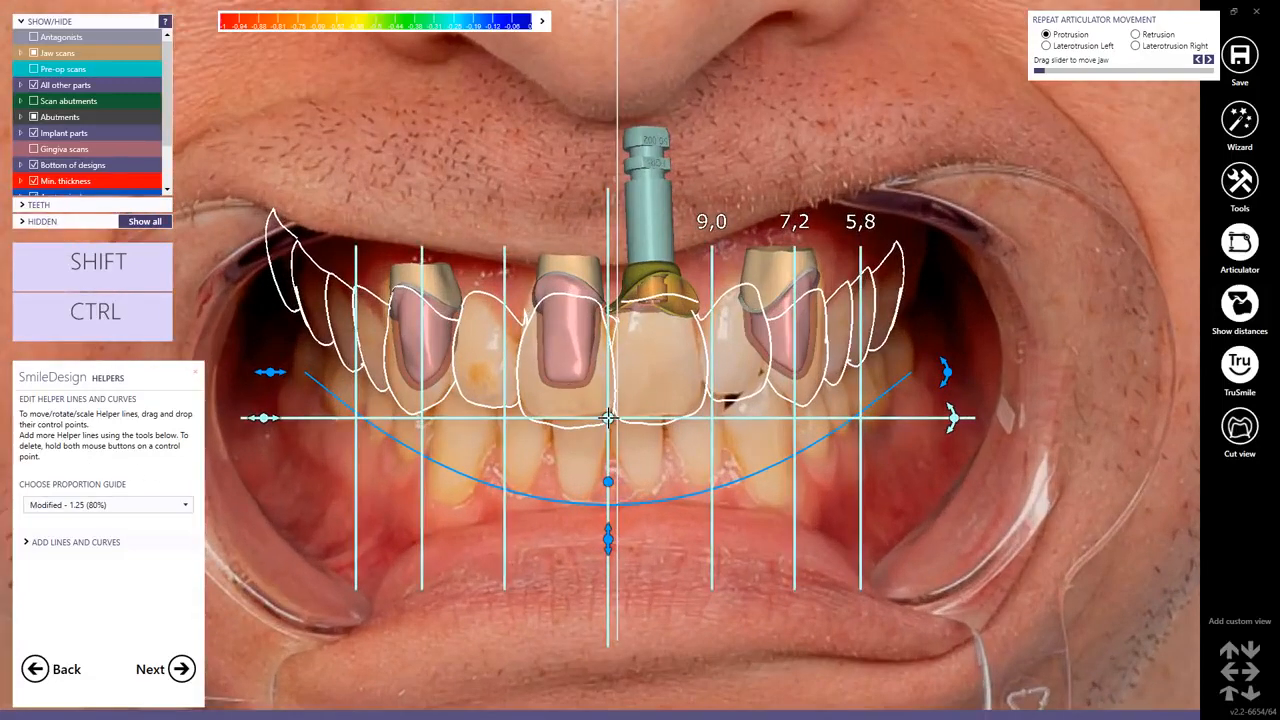
{"action": "left_click_drag", "start_coordinate": [608, 417], "coordinate": [614, 420]}
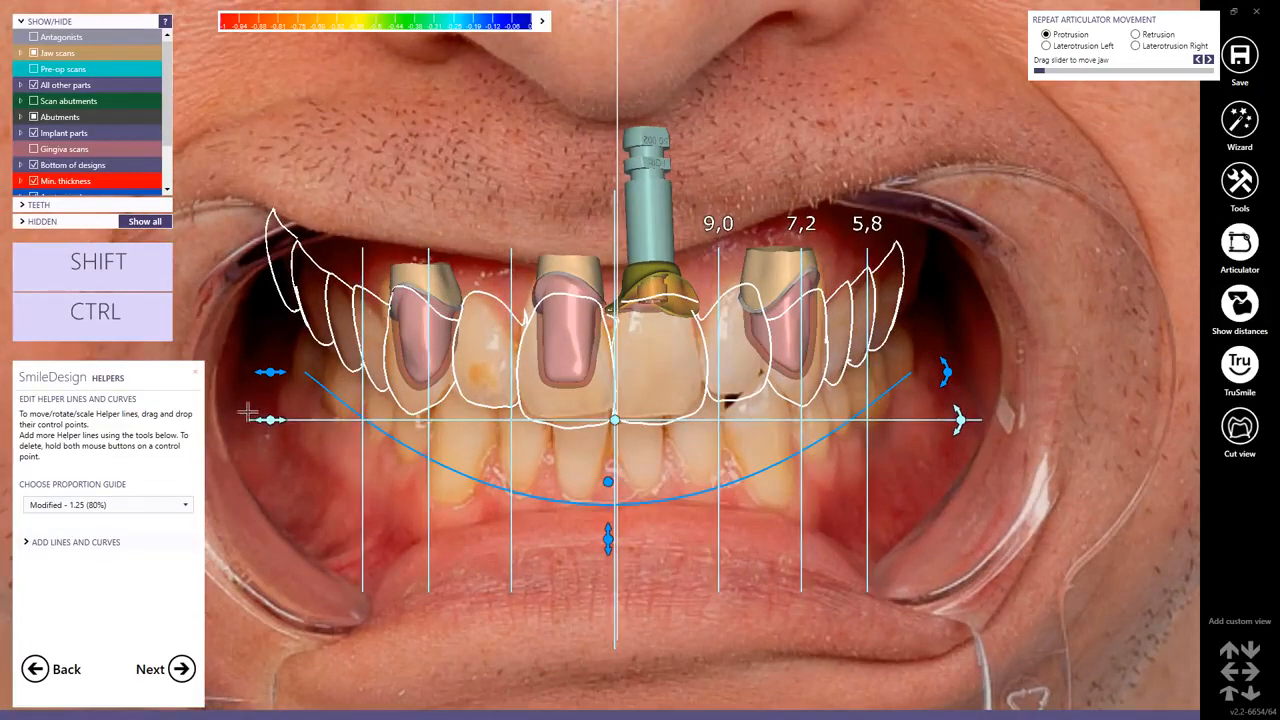
{"action": "left_click_drag", "start_coordinate": [270, 420], "coordinate": [313, 420]}
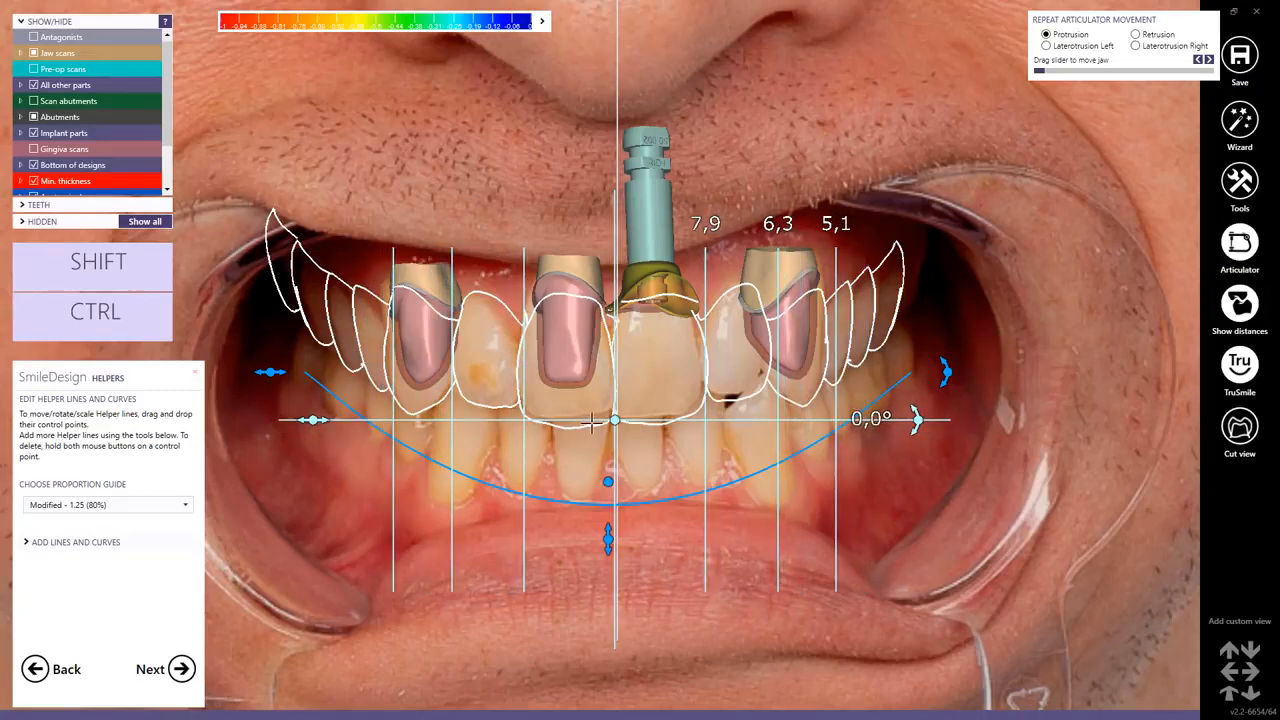
{"action": "left_click_drag", "start_coordinate": [615, 421], "coordinate": [612, 420]}
{"action": "left_click_drag", "start_coordinate": [310, 420], "coordinate": [313, 419]}
{"action": "left_click_drag", "start_coordinate": [612, 420], "coordinate": [614, 419]}
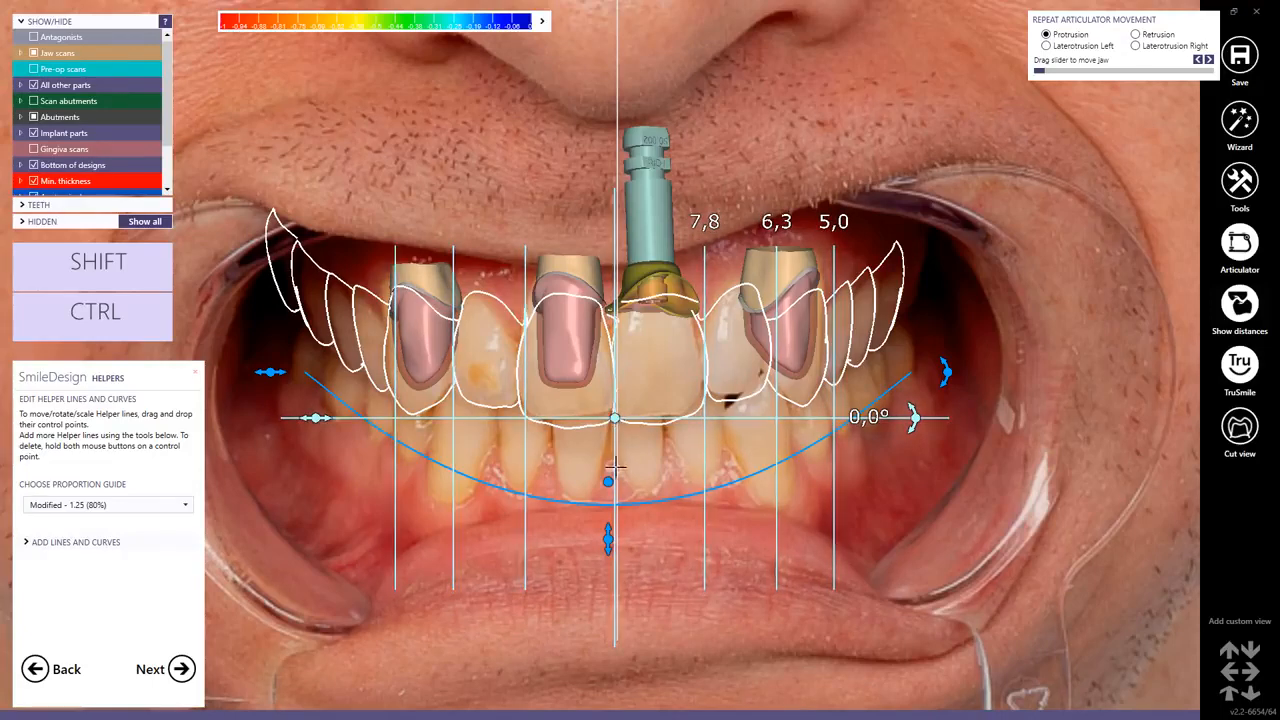
Open the lines and curves options and reshape the blue smile curve to follow the upper teeth's incisal edges.
{"action": "scroll", "coordinate": [600, 485], "scroll_direction": "down", "scroll_amount": 2}
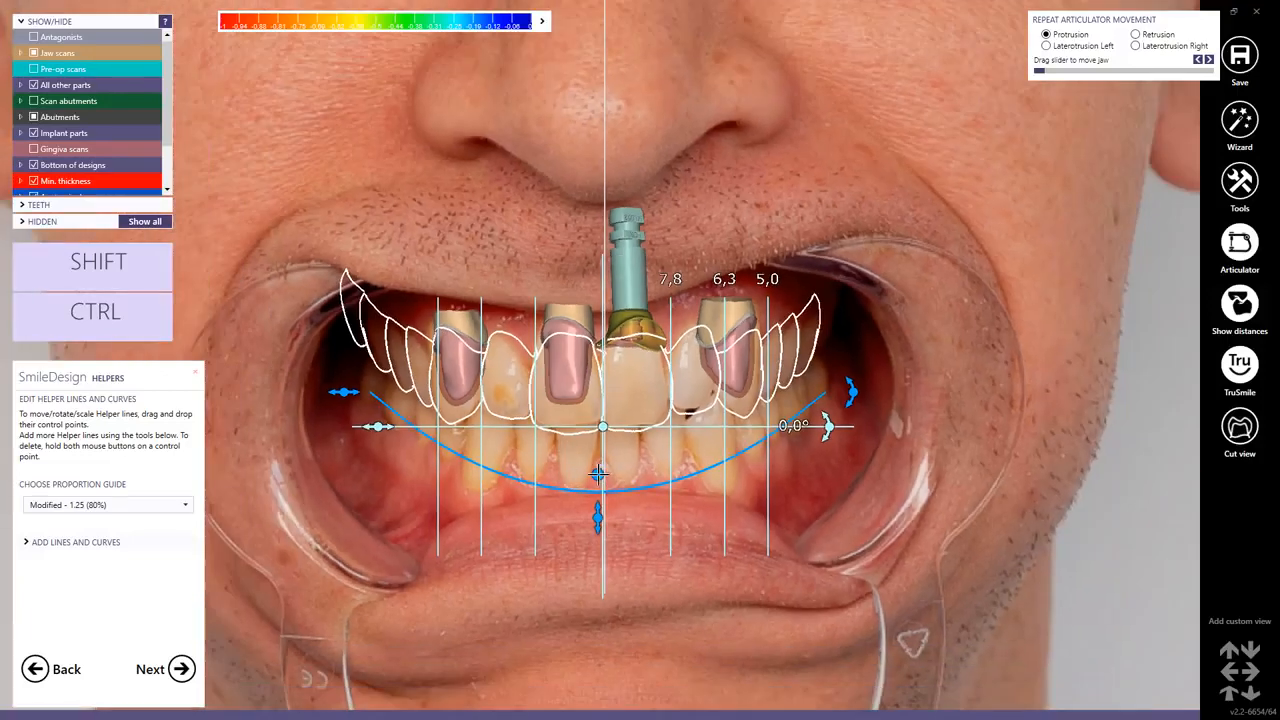
{"action": "left_click", "coordinate": [180, 508]}
{"action": "left_click", "coordinate": [180, 508]}
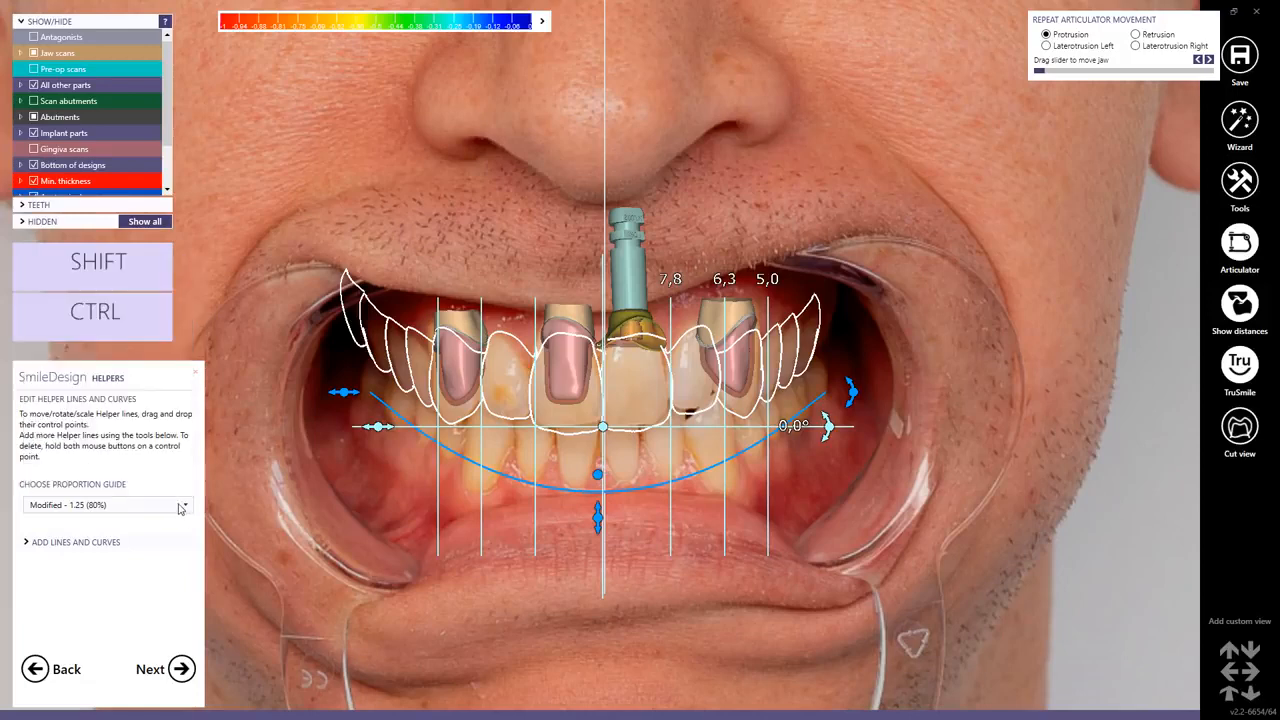
{"action": "left_click", "coordinate": [34, 543]}
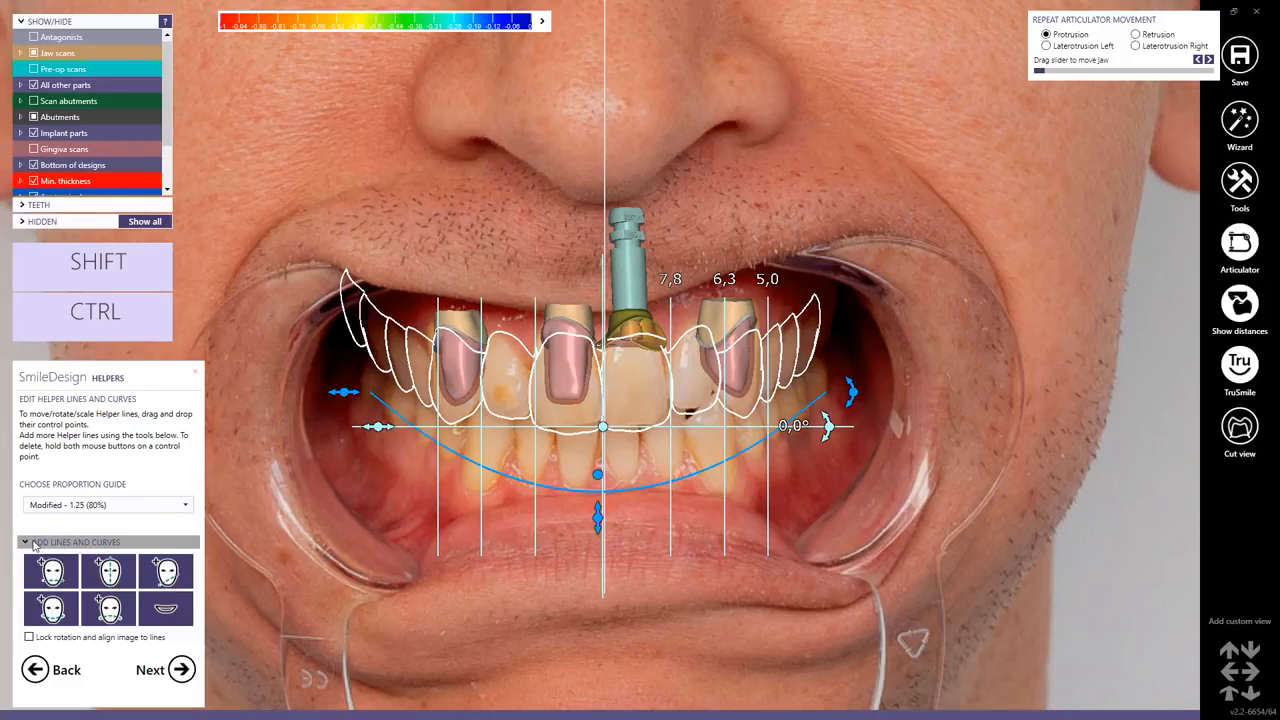
{"action": "left_click", "coordinate": [55, 617]}
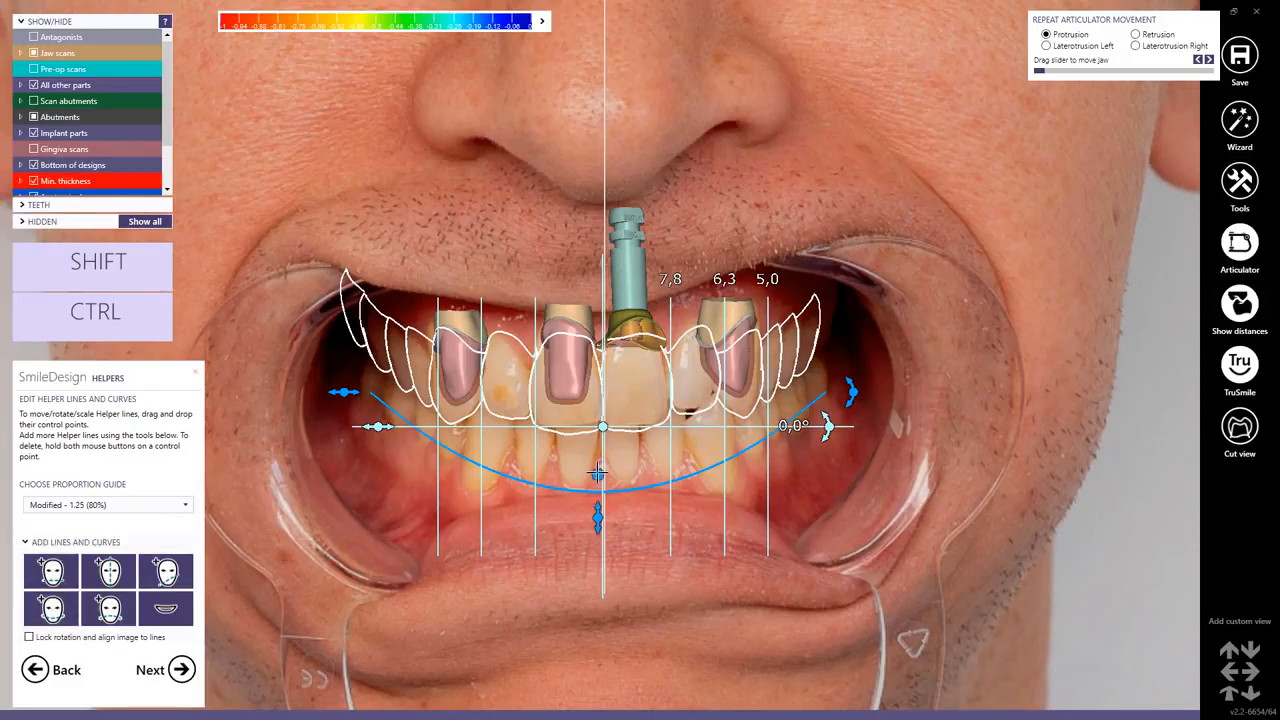
{"action": "mouse_move", "coordinate": [598, 473]}
{"action": "left_mouse_down"}
{"action": "mouse_move", "coordinate": [591, 450]}
{"action": "mouse_move", "coordinate": [590, 476]}
{"action": "mouse_move", "coordinate": [588, 461]}
{"action": "left_mouse_up"}
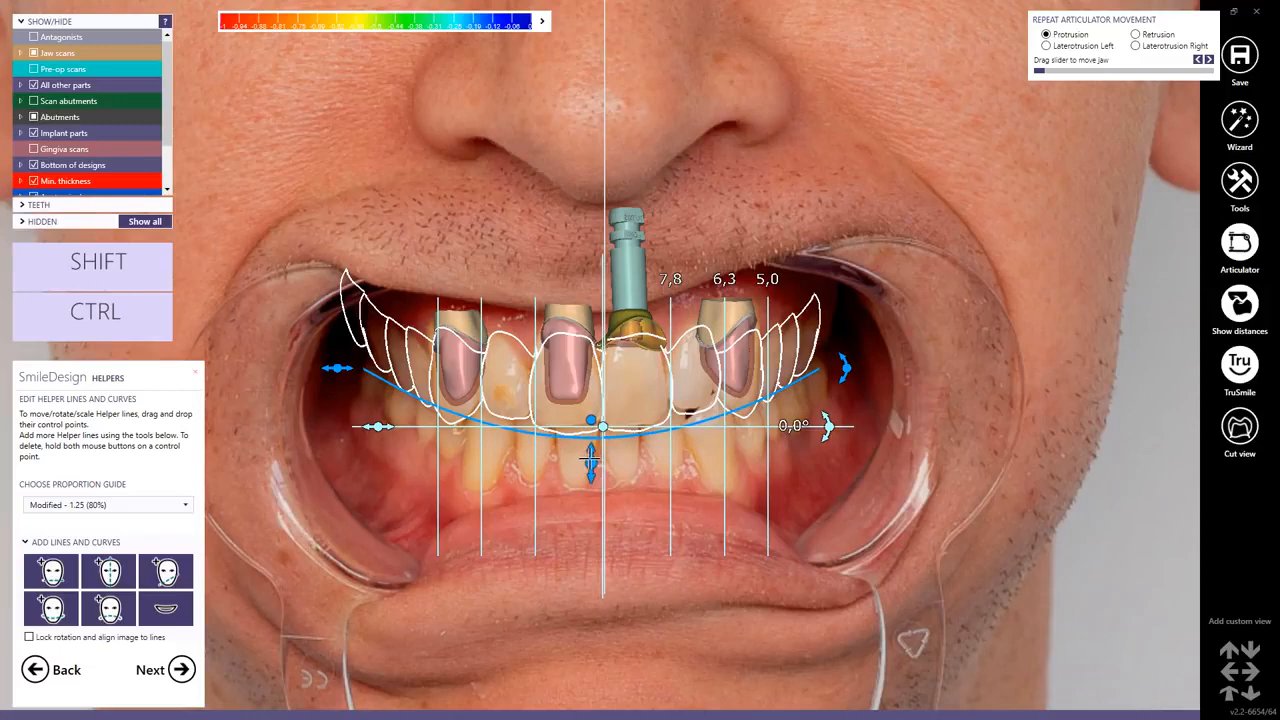
{"action": "left_click_drag", "start_coordinate": [593, 421], "coordinate": [603, 425]}
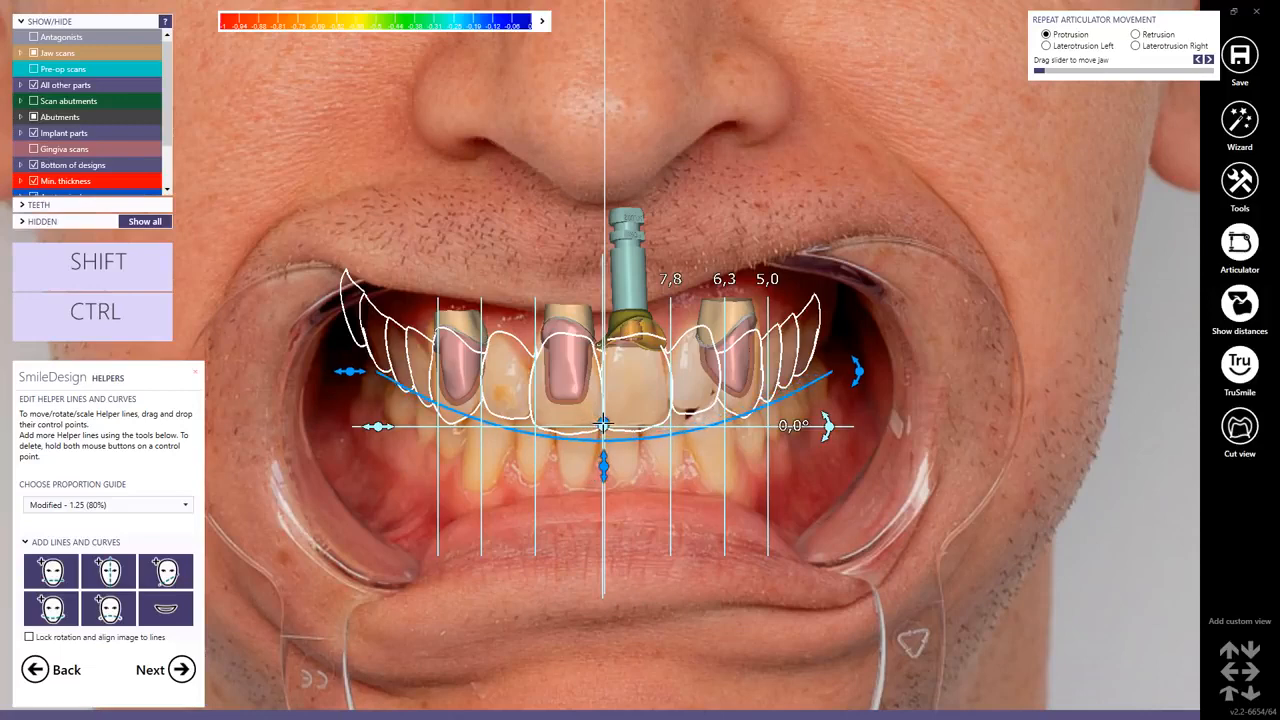
{"action": "left_click_drag", "start_coordinate": [857, 372], "coordinate": [861, 364]}
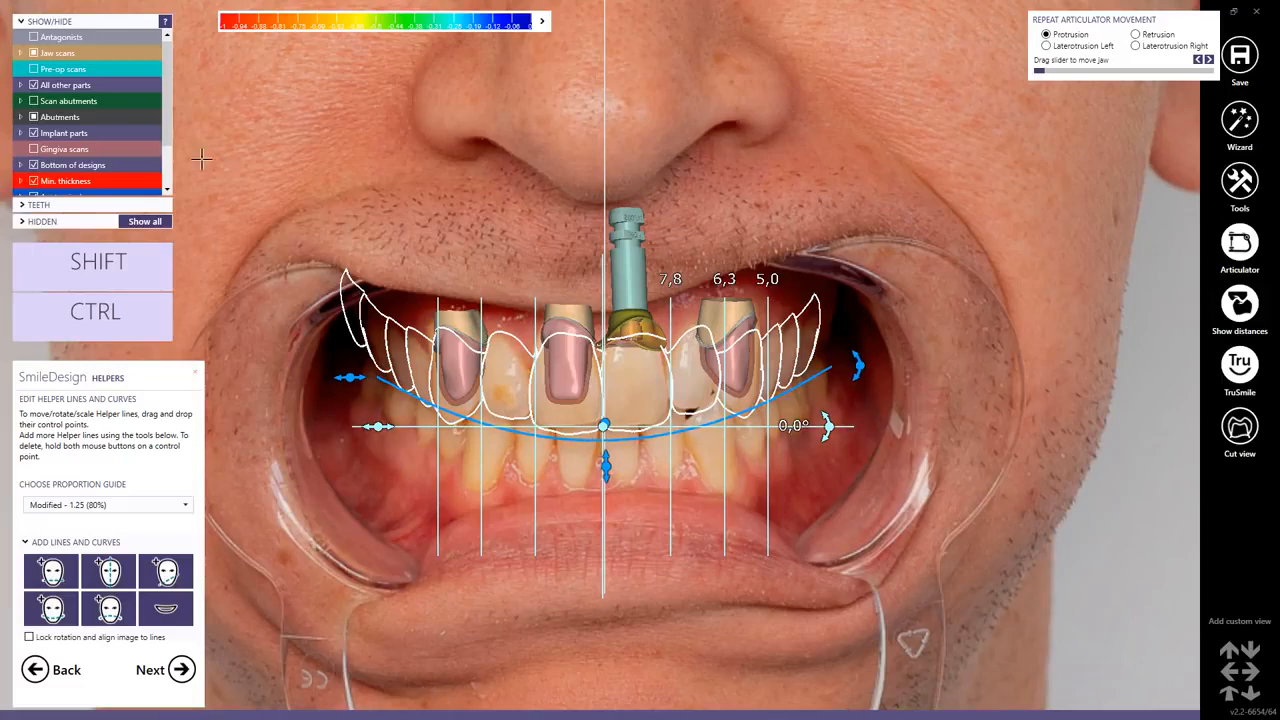
Make ps_smile.jpg visible among the 2D images to check the helpers against the smile, then proceed to modelling.
{"action": "scroll", "coordinate": [164, 147], "scroll_direction": "down", "scroll_amount": 3}
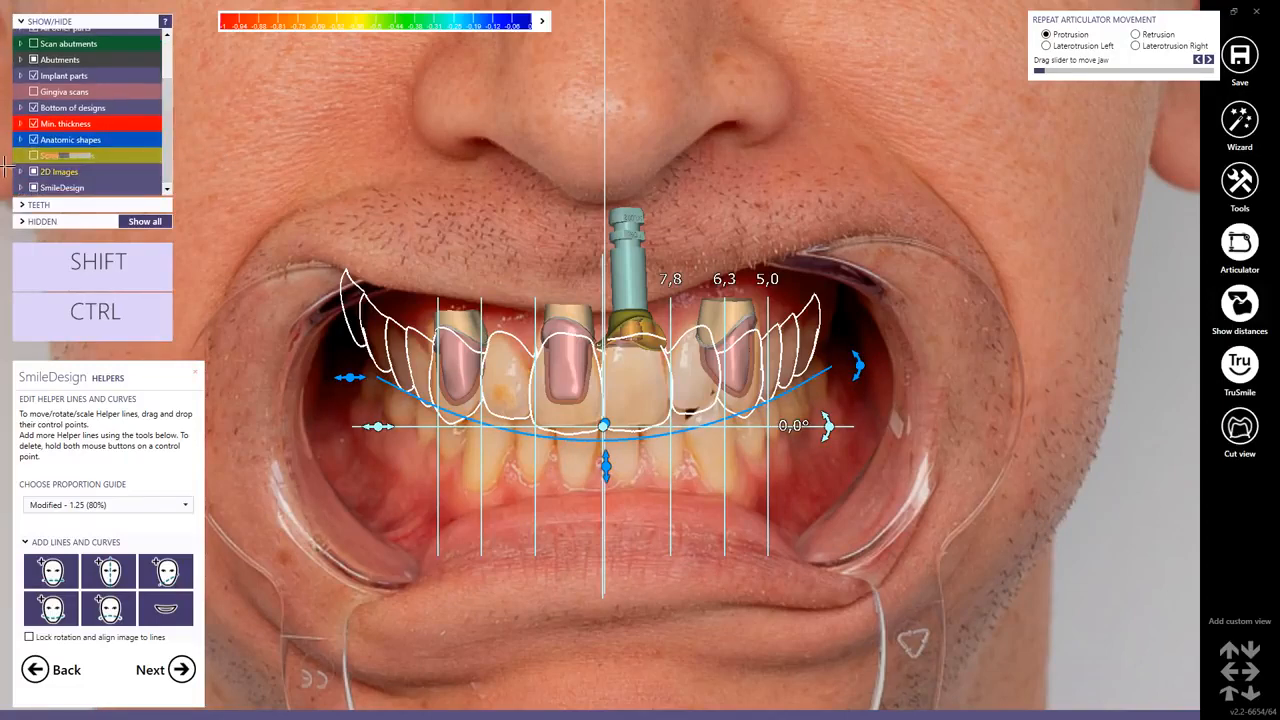
{"action": "left_click", "coordinate": [21, 171]}
{"action": "scroll", "coordinate": [167, 128], "scroll_direction": "down", "scroll_amount": 3}
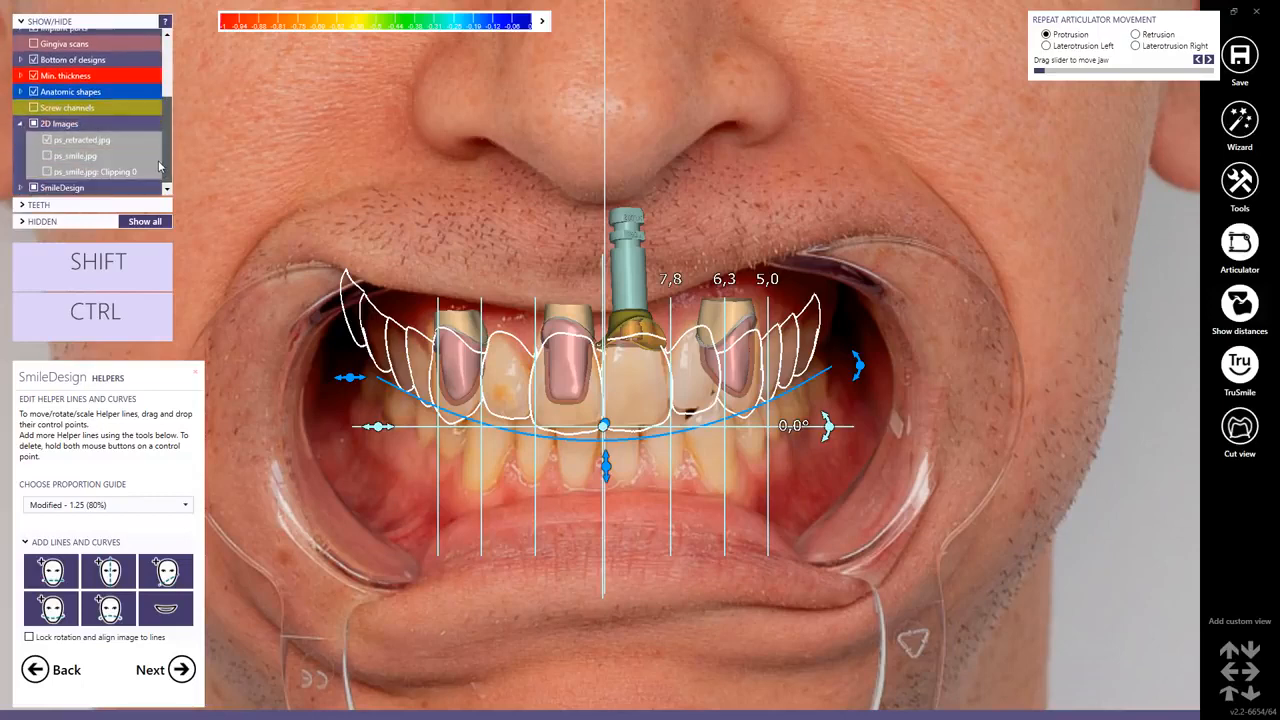
{"action": "left_click", "coordinate": [46, 157]}
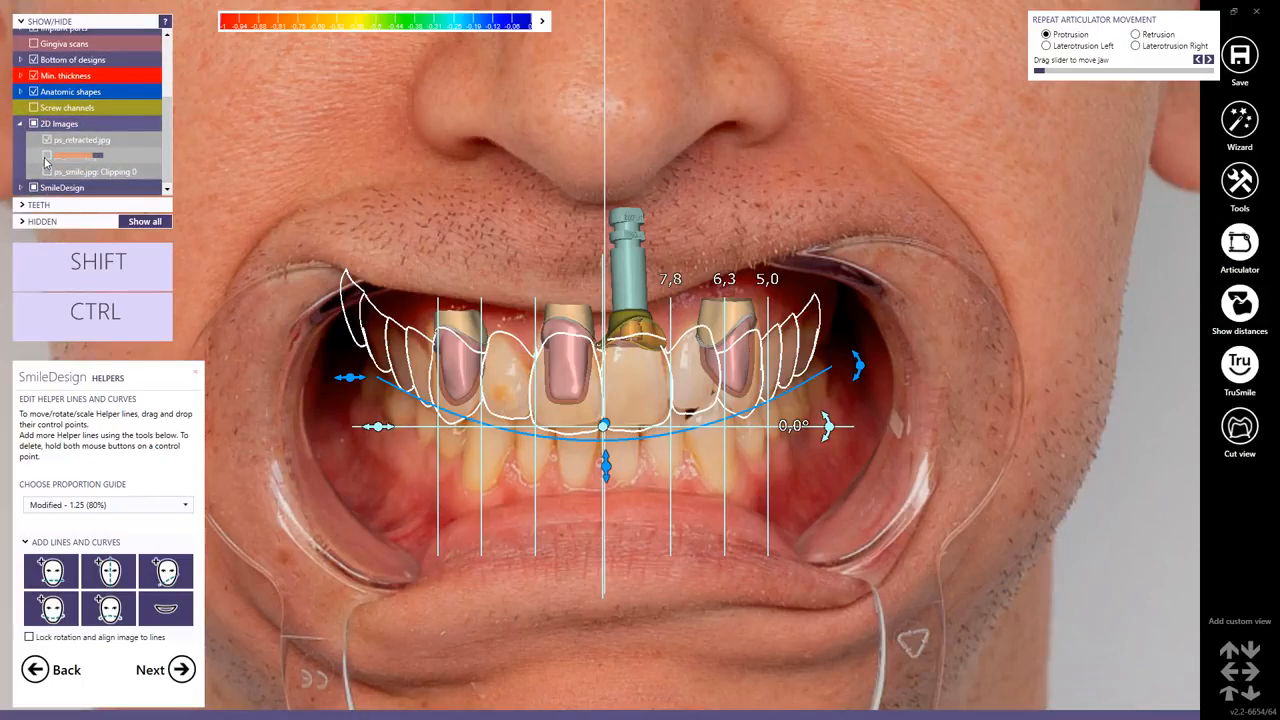
{"action": "left_click", "coordinate": [46, 158]}
{"action": "left_click", "coordinate": [46, 158]}
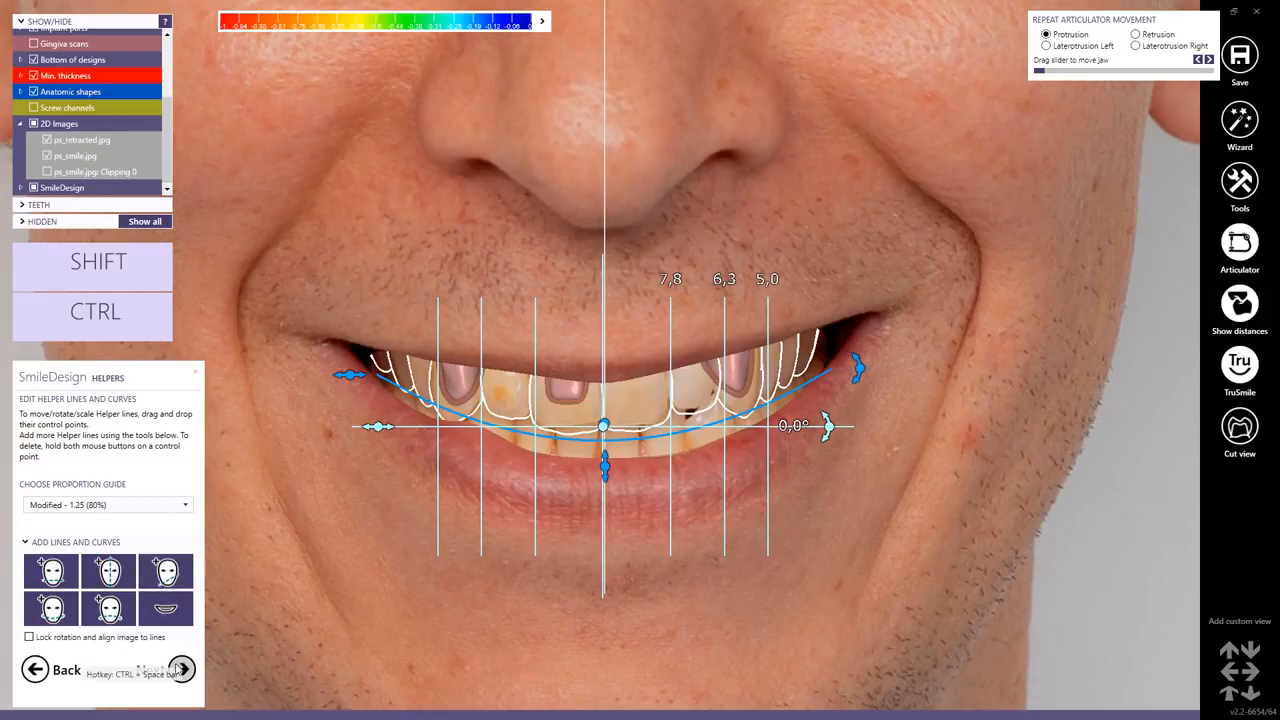
{"action": "left_click", "coordinate": [155, 670]}
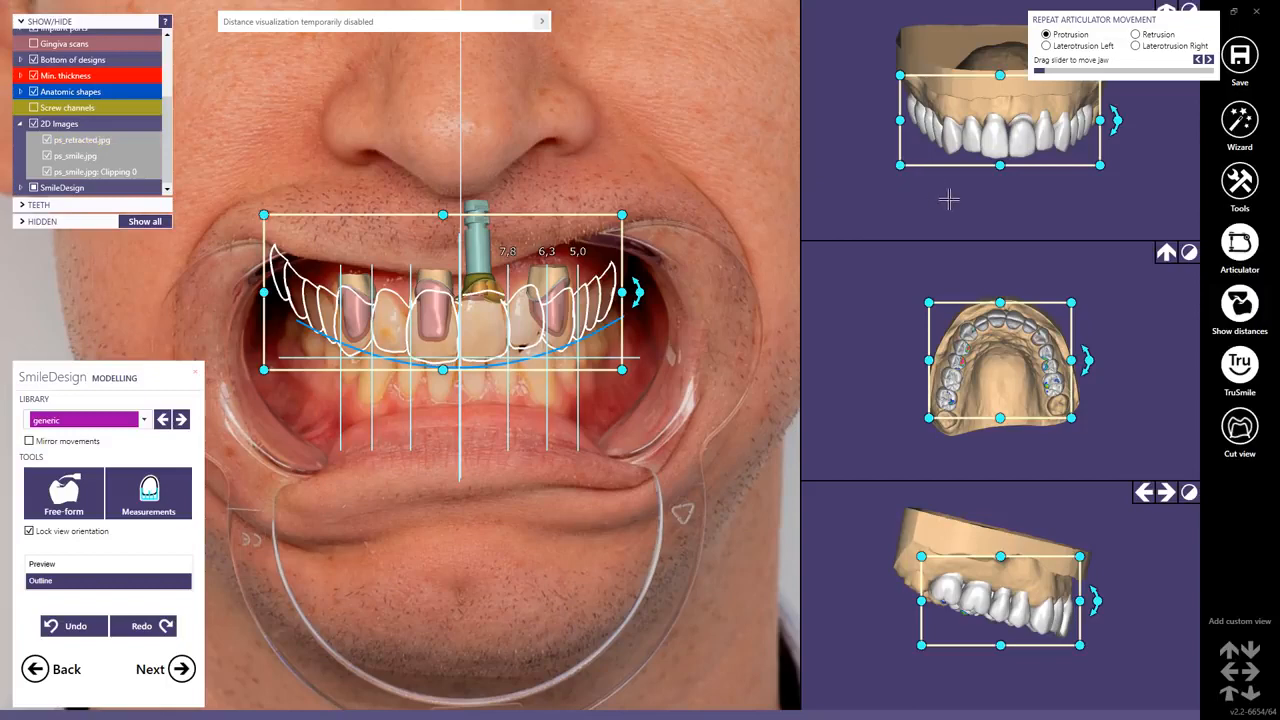
Select the upper right canine on the retracted photo and nudge it slightly to fit the tooth outline.
{"action": "left_click", "coordinate": [920, 280]}
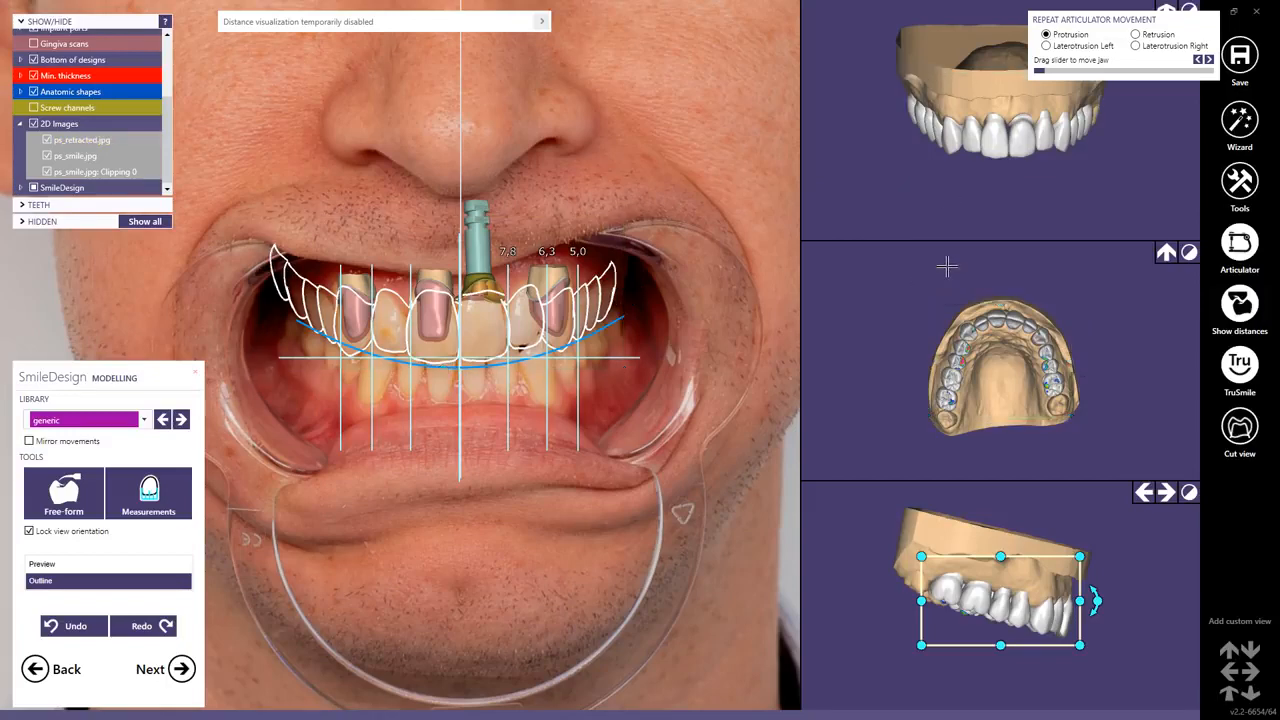
{"action": "left_click_drag", "start_coordinate": [978, 300], "coordinate": [1080, 332]}
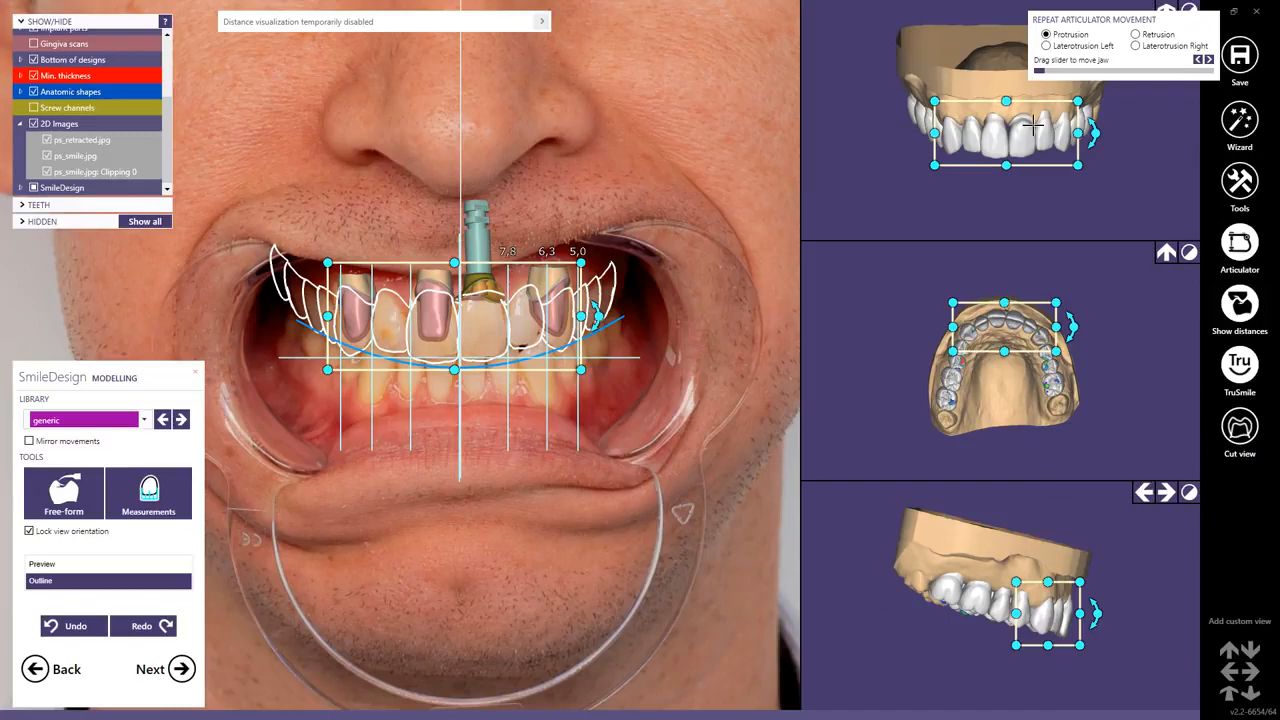
{"action": "key", "text": "ctrl+shift"}
{"action": "scroll", "coordinate": [430, 324], "scroll_direction": "up", "scroll_amount": 2, "text": "ctrl+shift"}
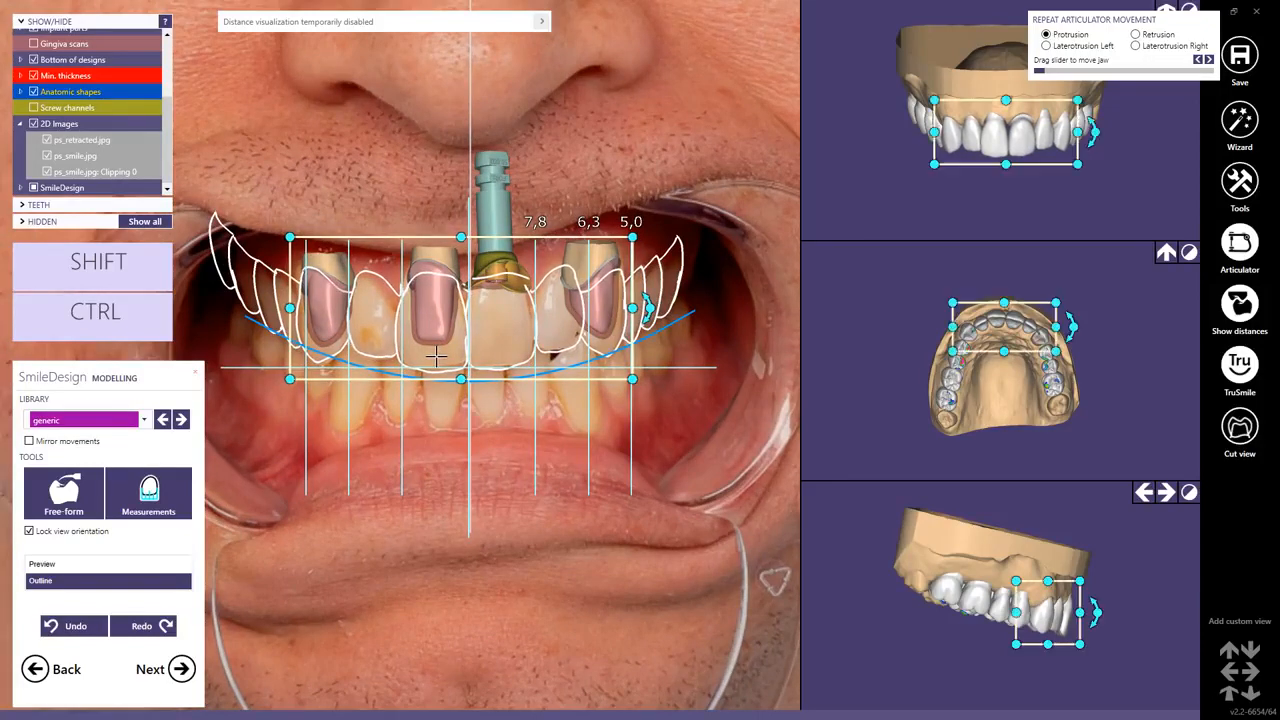
{"action": "left_click", "coordinate": [309, 345]}
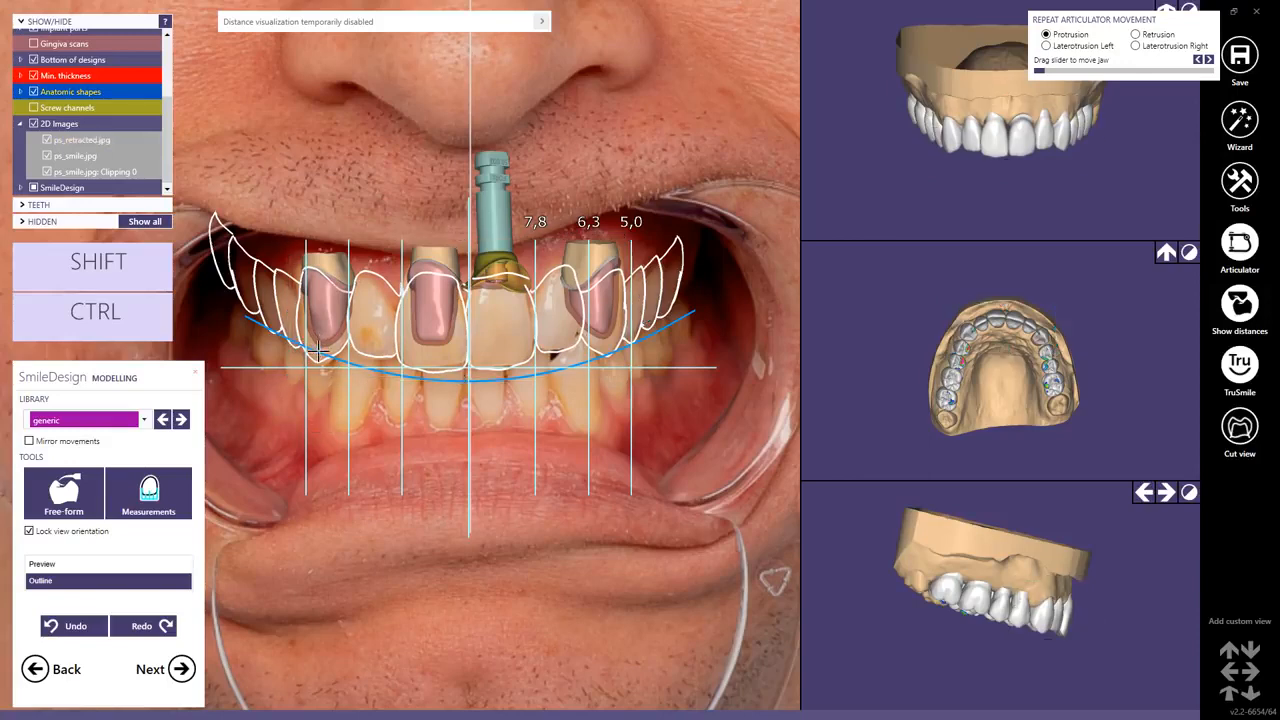
{"action": "left_click_drag", "start_coordinate": [313, 347], "coordinate": [318, 349]}
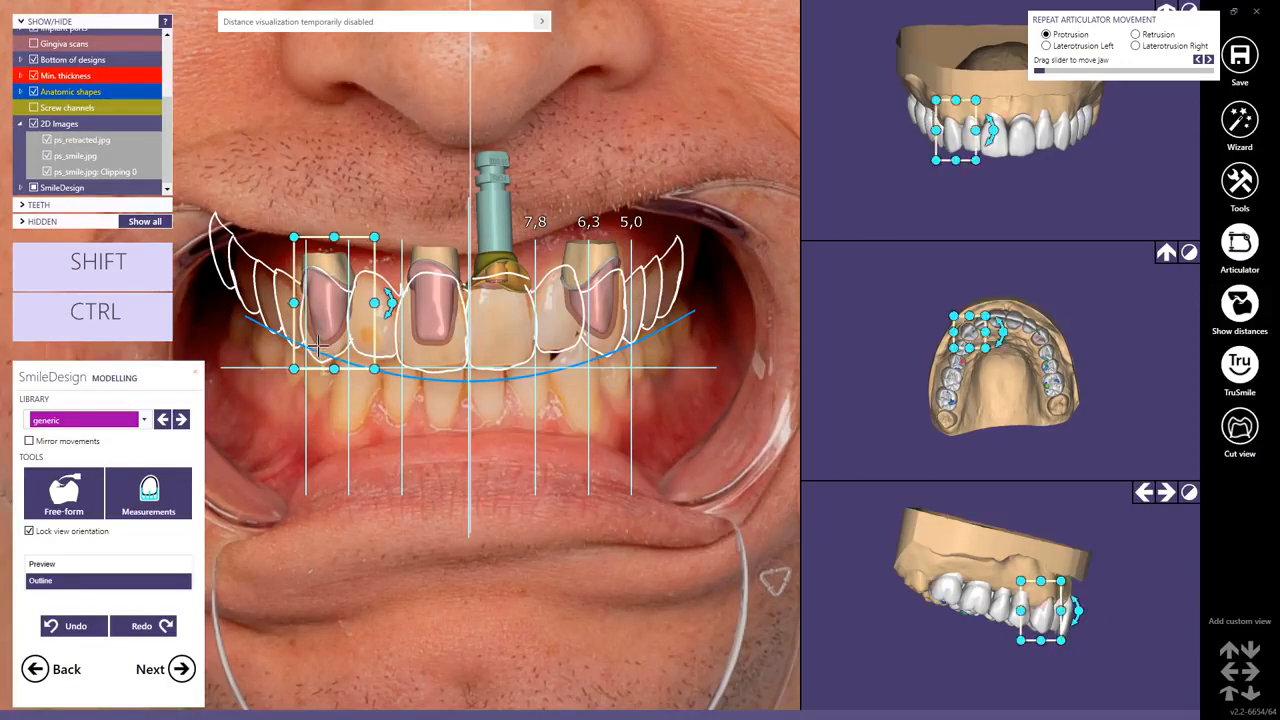
Reposition the upper right lateral incisor in the occlusal and frontal views to match the photo.
{"action": "scroll", "coordinate": [1000, 380], "scroll_direction": "up", "scroll_amount": 5}
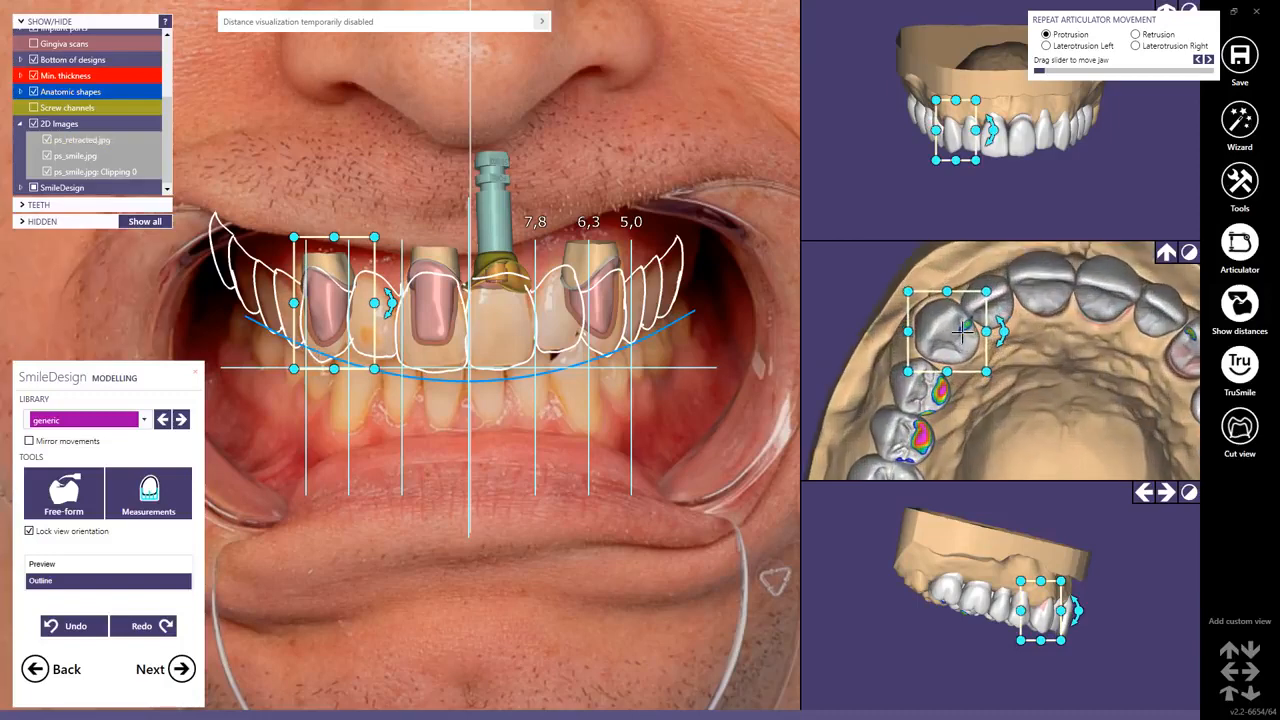
{"action": "left_click_drag", "start_coordinate": [1003, 331], "coordinate": [990, 301]}
{"action": "scroll", "coordinate": [1078, 605], "scroll_direction": "up", "scroll_amount": 3}
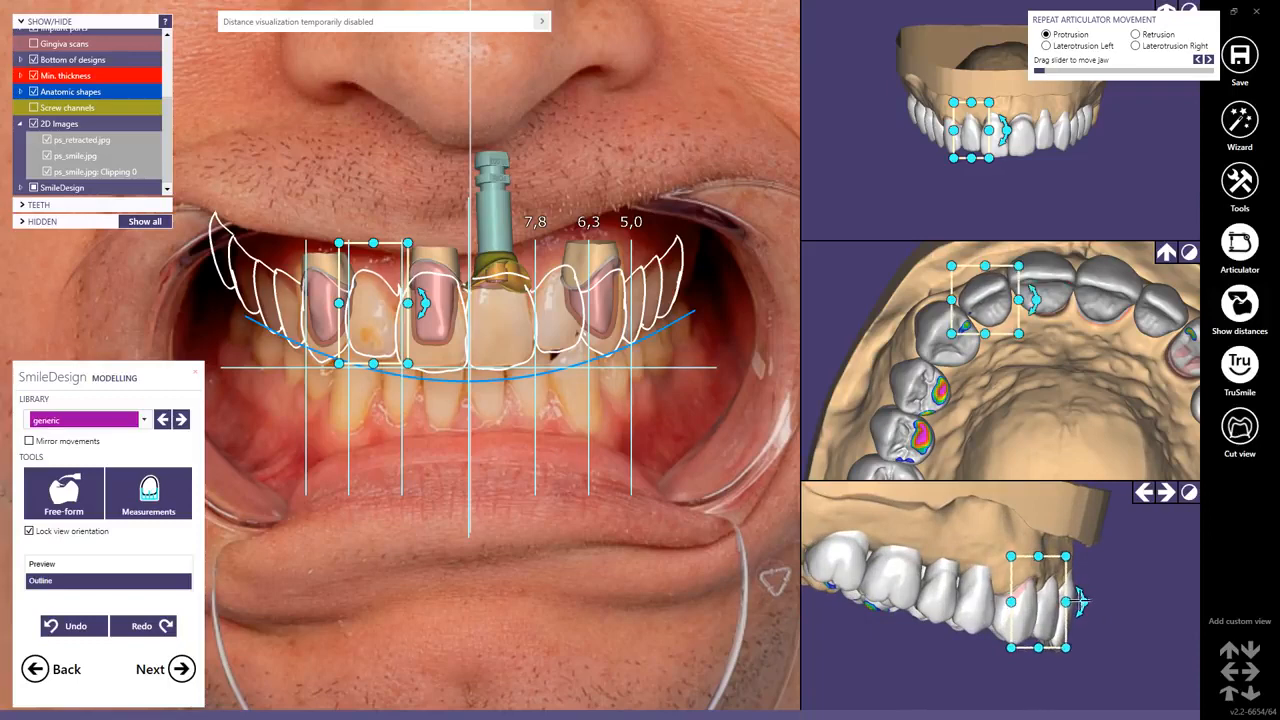
{"action": "scroll", "coordinate": [980, 140], "scroll_direction": "up", "scroll_amount": 3}
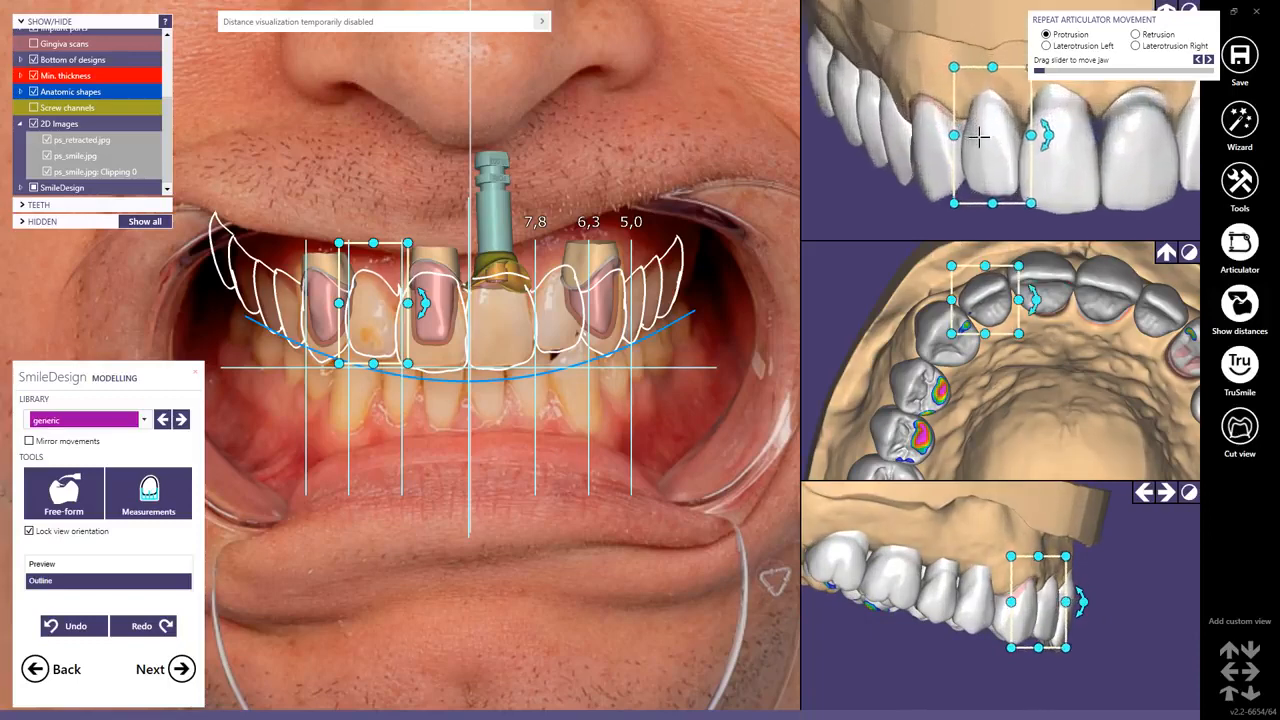
{"action": "left_click_drag", "start_coordinate": [980, 141], "coordinate": [978, 144]}
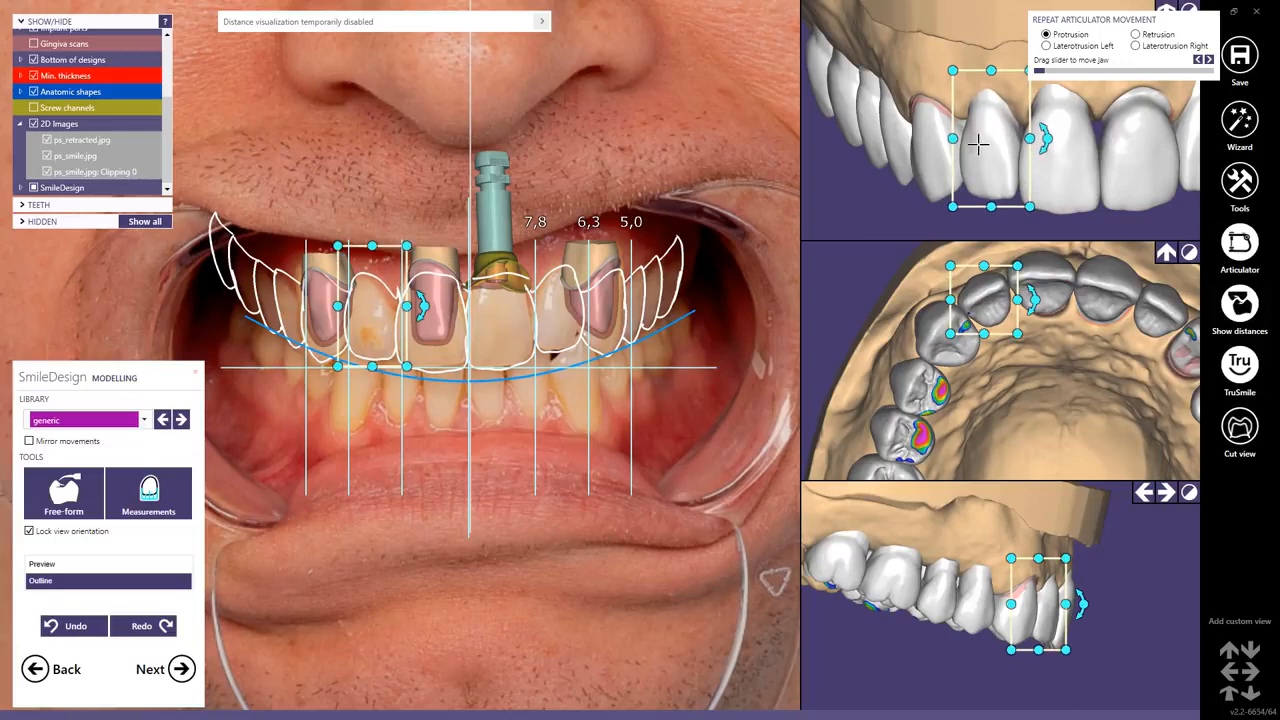
Slightly rotate the upper left canine and shift the upper left lateral incisor against the photo outlines.
{"action": "left_click", "coordinate": [611, 333]}
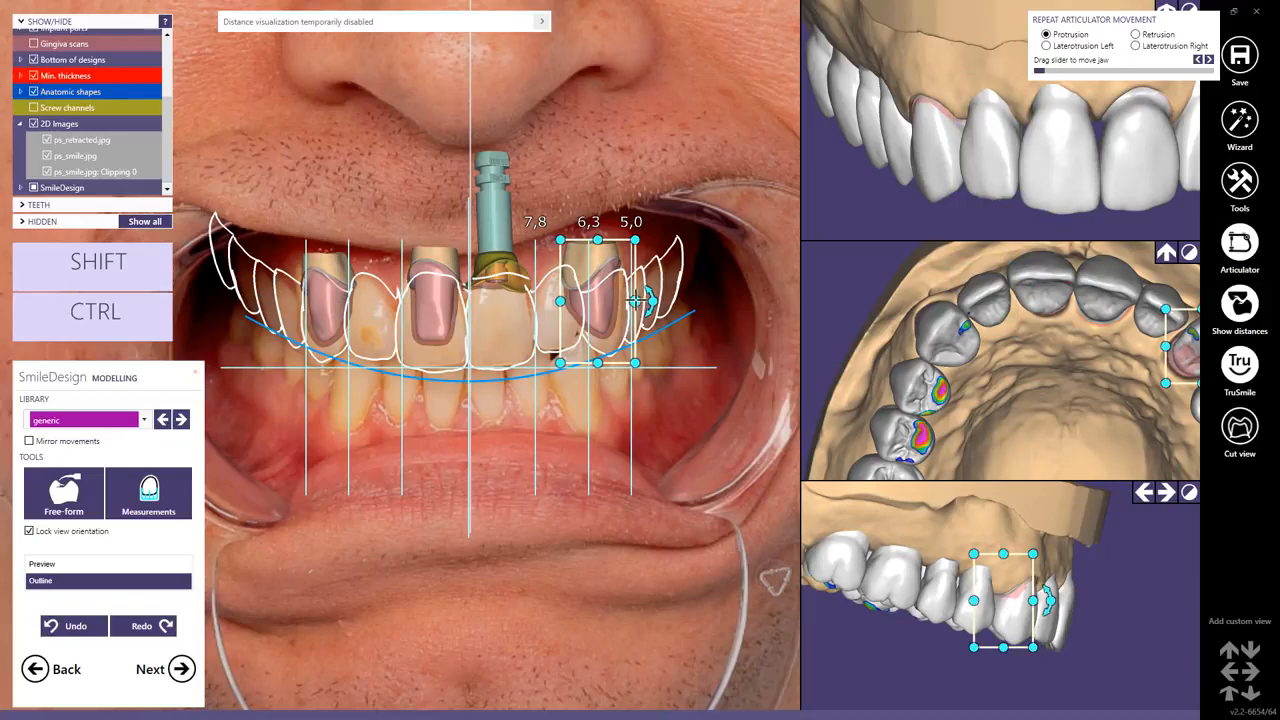
{"action": "left_click_drag", "start_coordinate": [636, 301], "coordinate": [638, 301]}
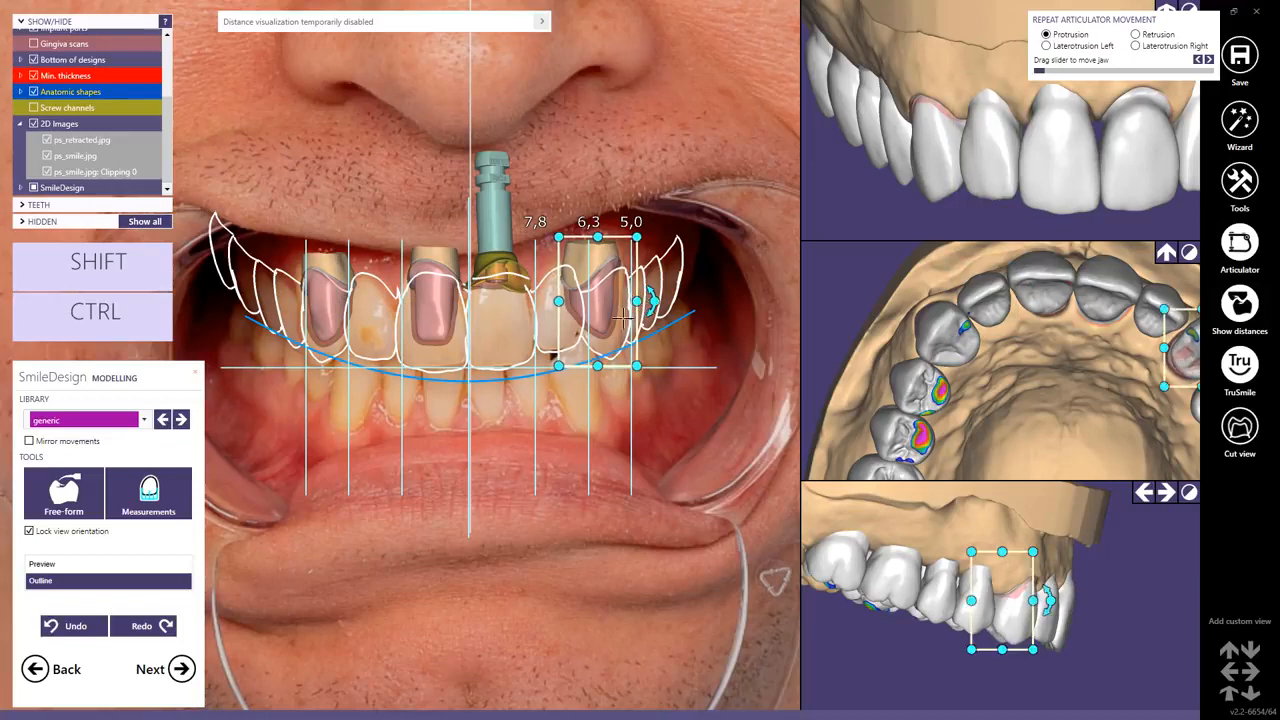
{"action": "left_click", "coordinate": [548, 313]}
{"action": "mouse_move", "coordinate": [557, 314]}
{"action": "left_mouse_down"}
{"action": "mouse_move", "coordinate": [606, 300]}
{"action": "mouse_move", "coordinate": [563, 318]}
{"action": "left_mouse_up"}
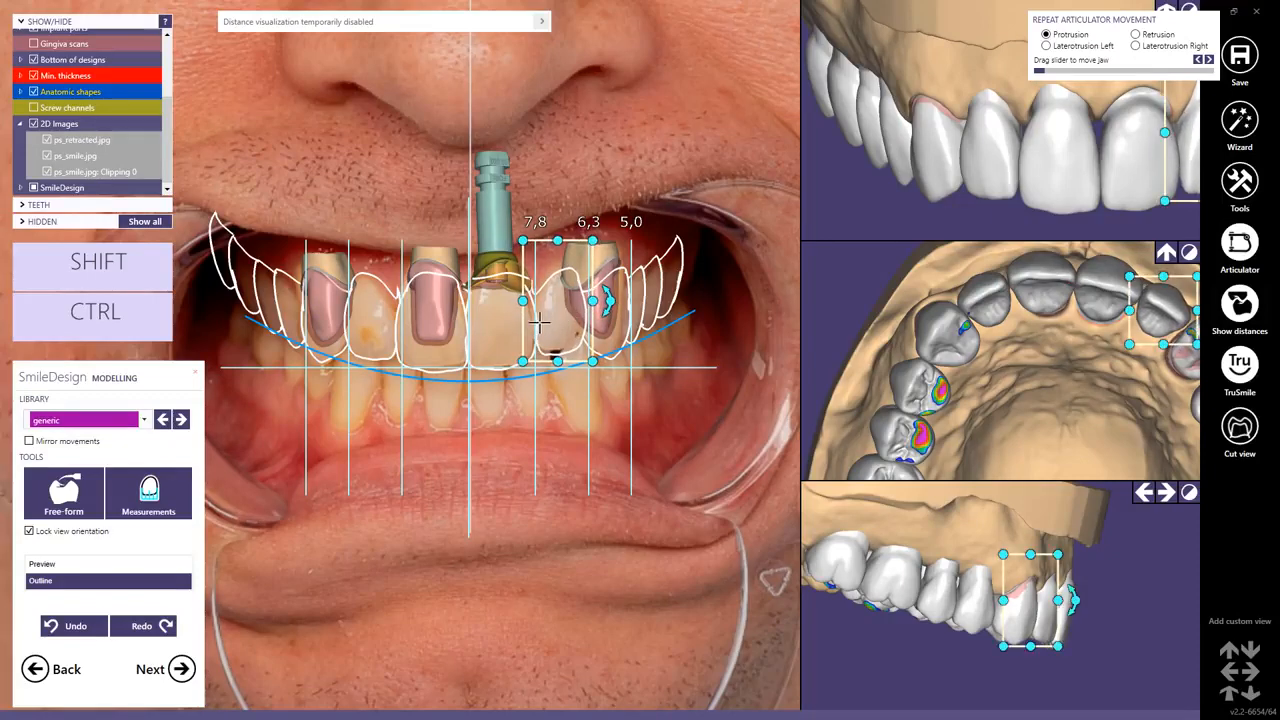
Switch the smile photo to the preview display and open the Free-form tool, closing it without changes.
{"action": "scroll", "coordinate": [516, 325], "scroll_direction": "down", "scroll_amount": 1}
{"action": "scroll", "coordinate": [512, 327], "scroll_direction": "down", "scroll_amount": 1}
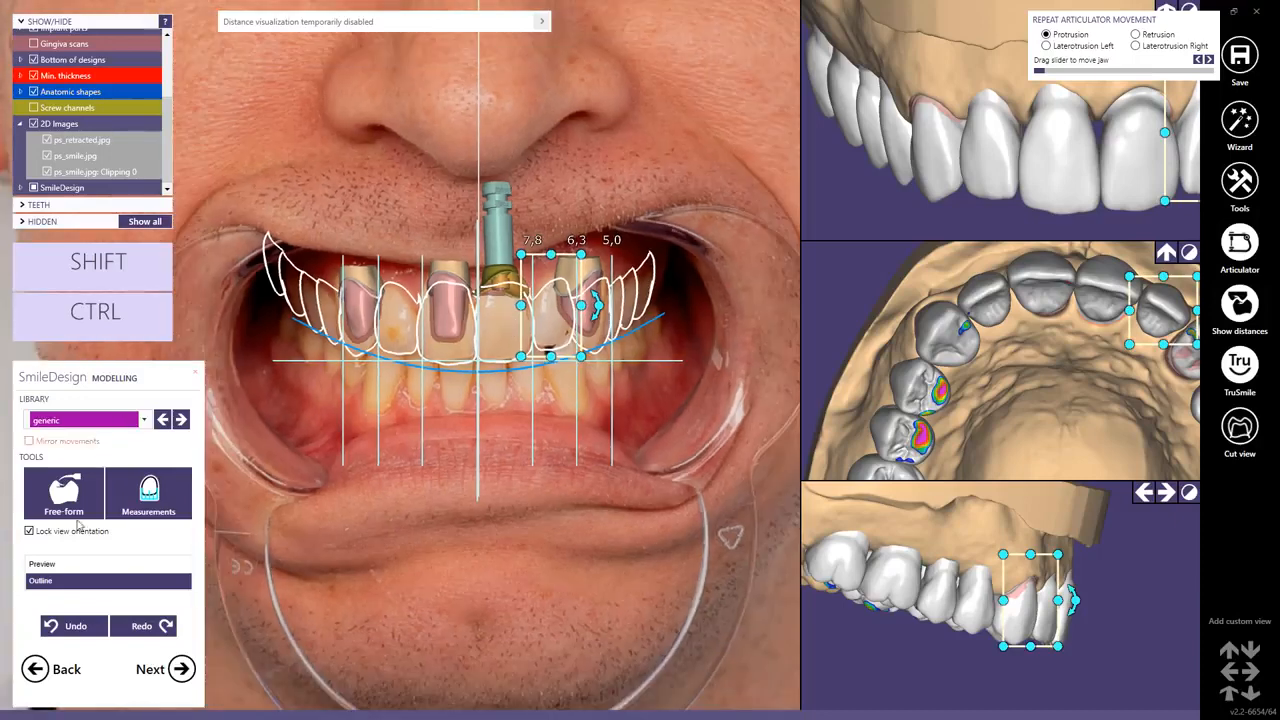
{"action": "left_click", "coordinate": [40, 565]}
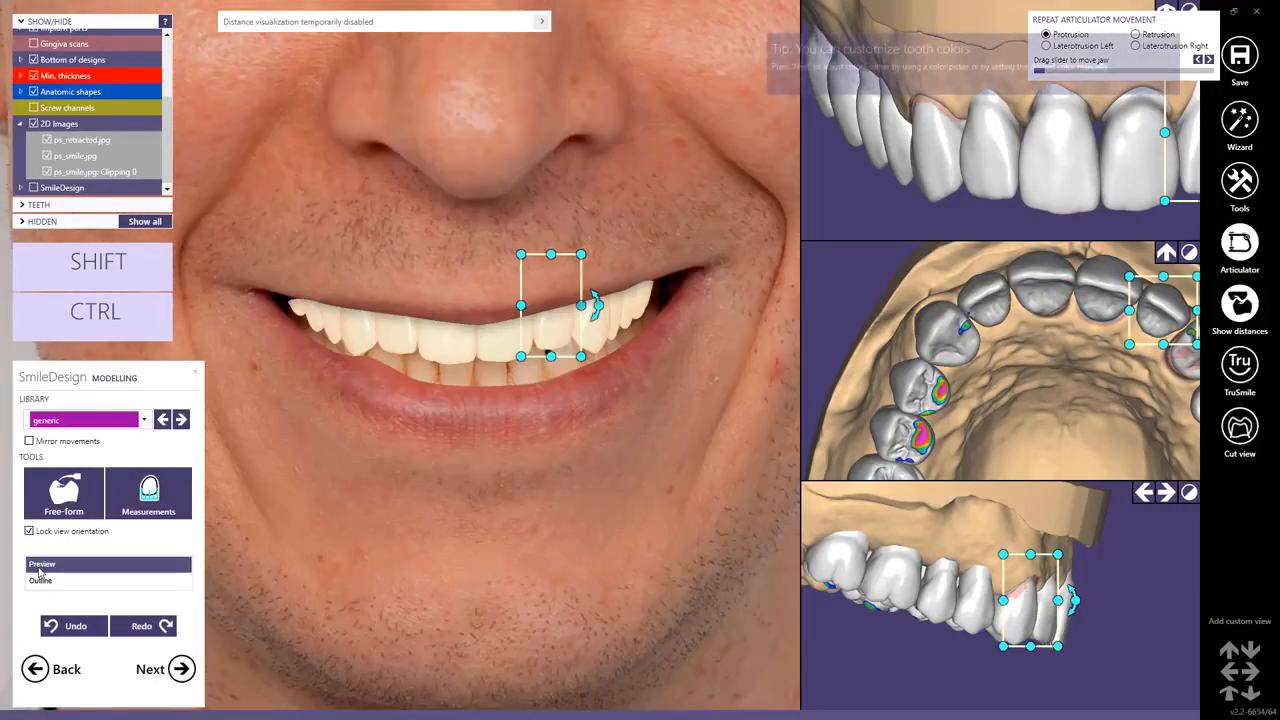
{"action": "left_click", "coordinate": [76, 496]}
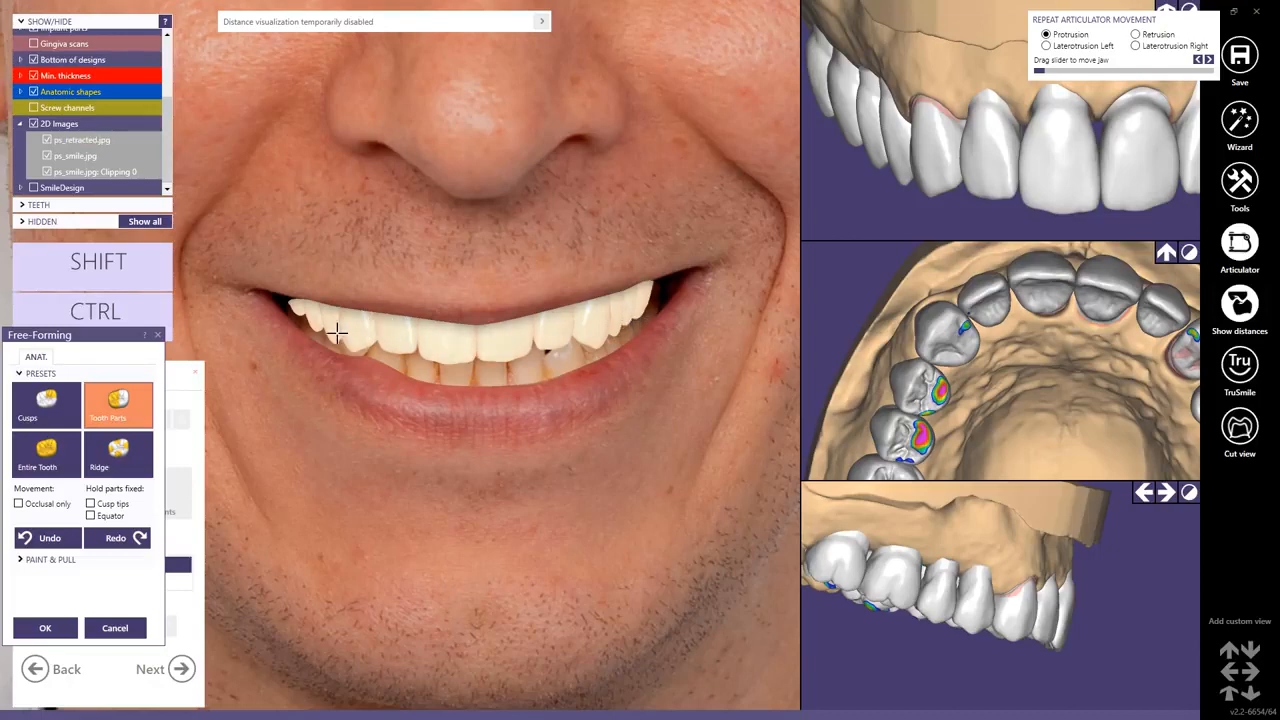
{"action": "scroll", "coordinate": [430, 328], "scroll_direction": "down", "scroll_amount": 5}
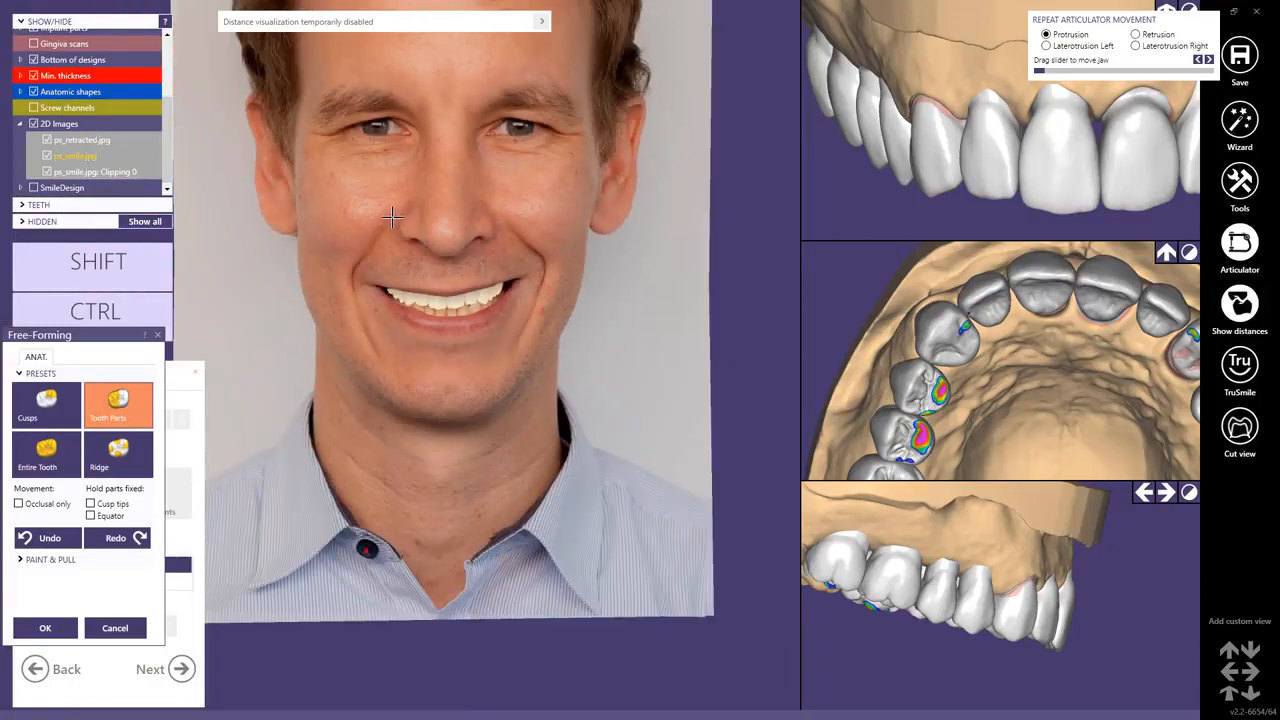
{"action": "scroll", "coordinate": [382, 215], "scroll_direction": "up", "scroll_amount": 4}
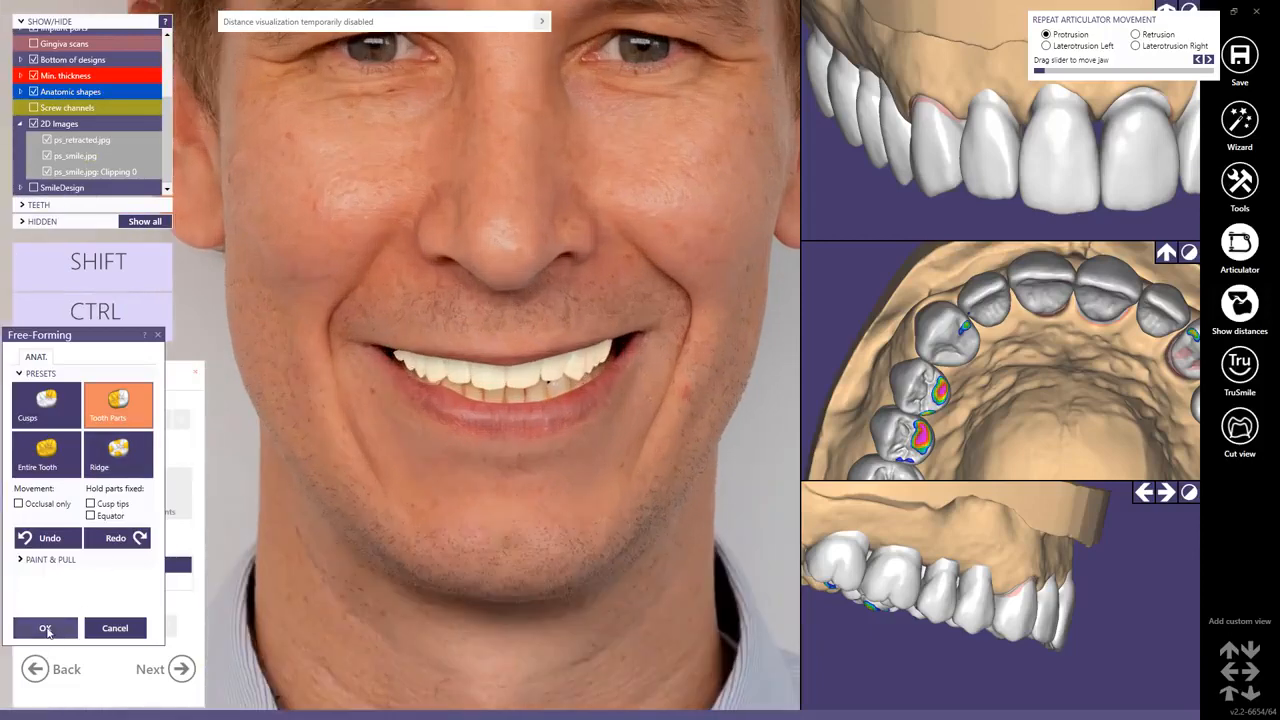
{"action": "left_click", "coordinate": [45, 628]}
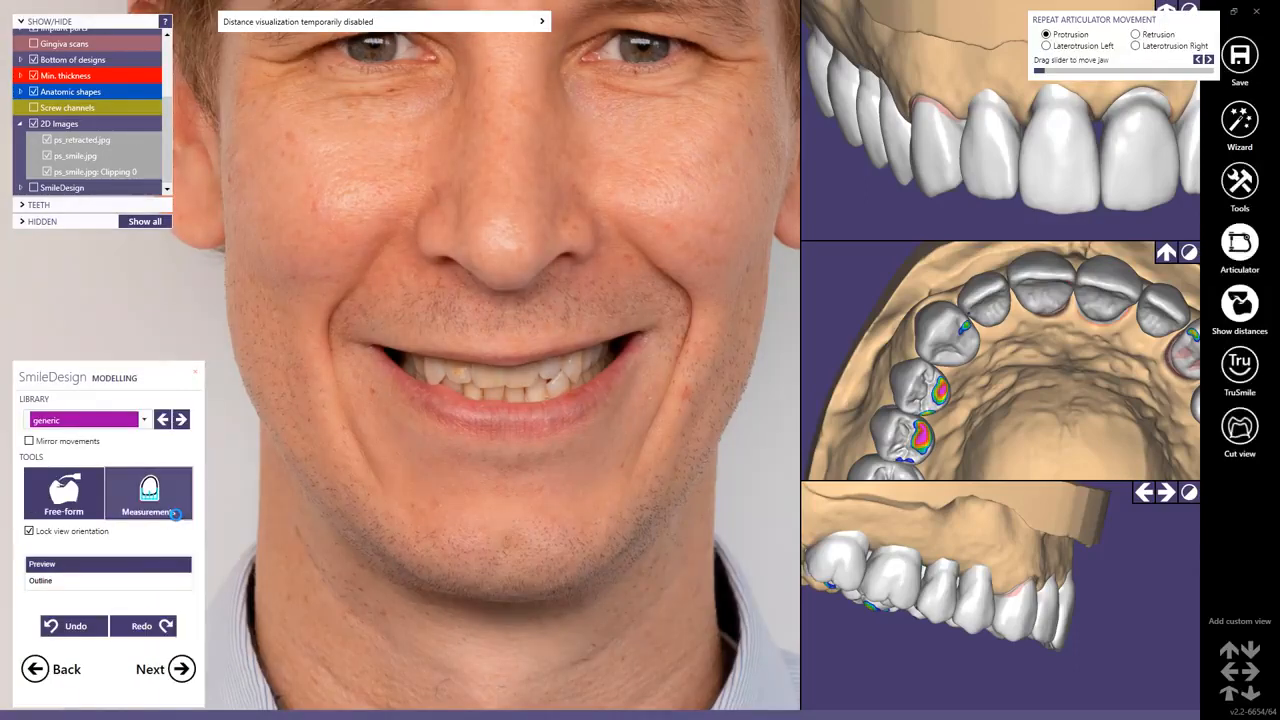
Compare the outline and preview displays of the proposed teeth, then proceed to the colour preview stage.
{"action": "left_click", "coordinate": [40, 580]}
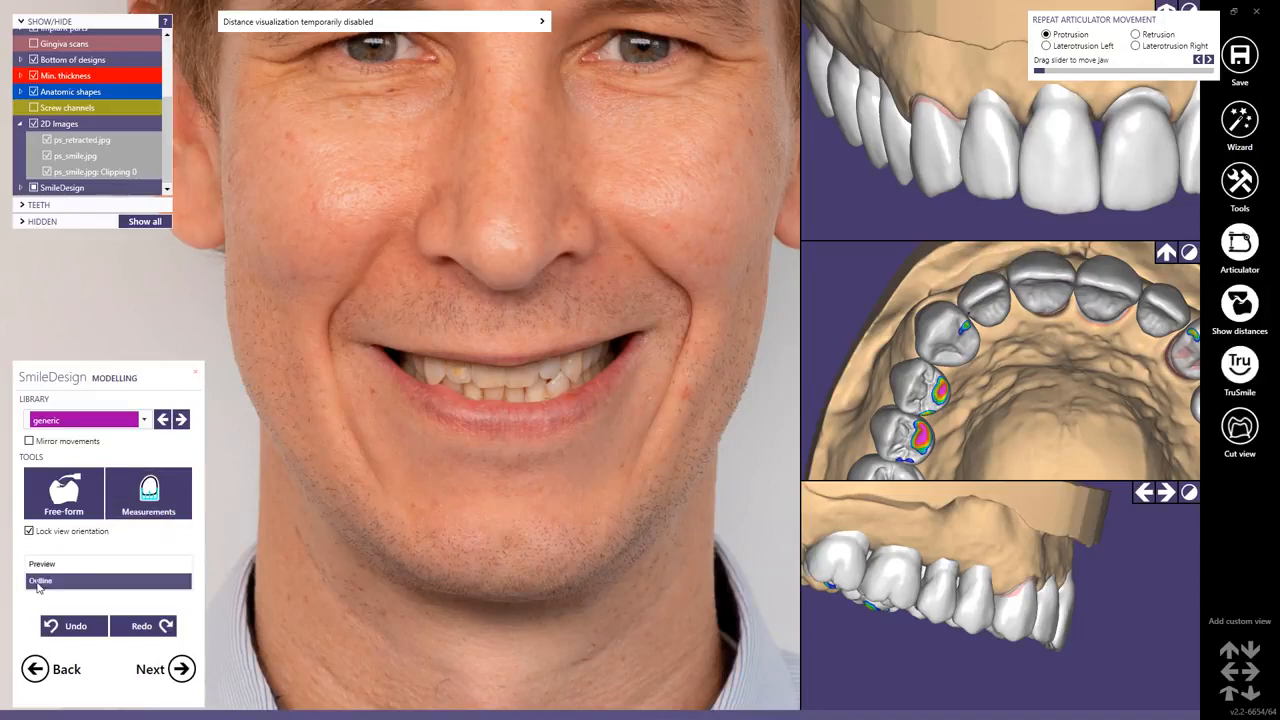
{"action": "left_click", "coordinate": [42, 565]}
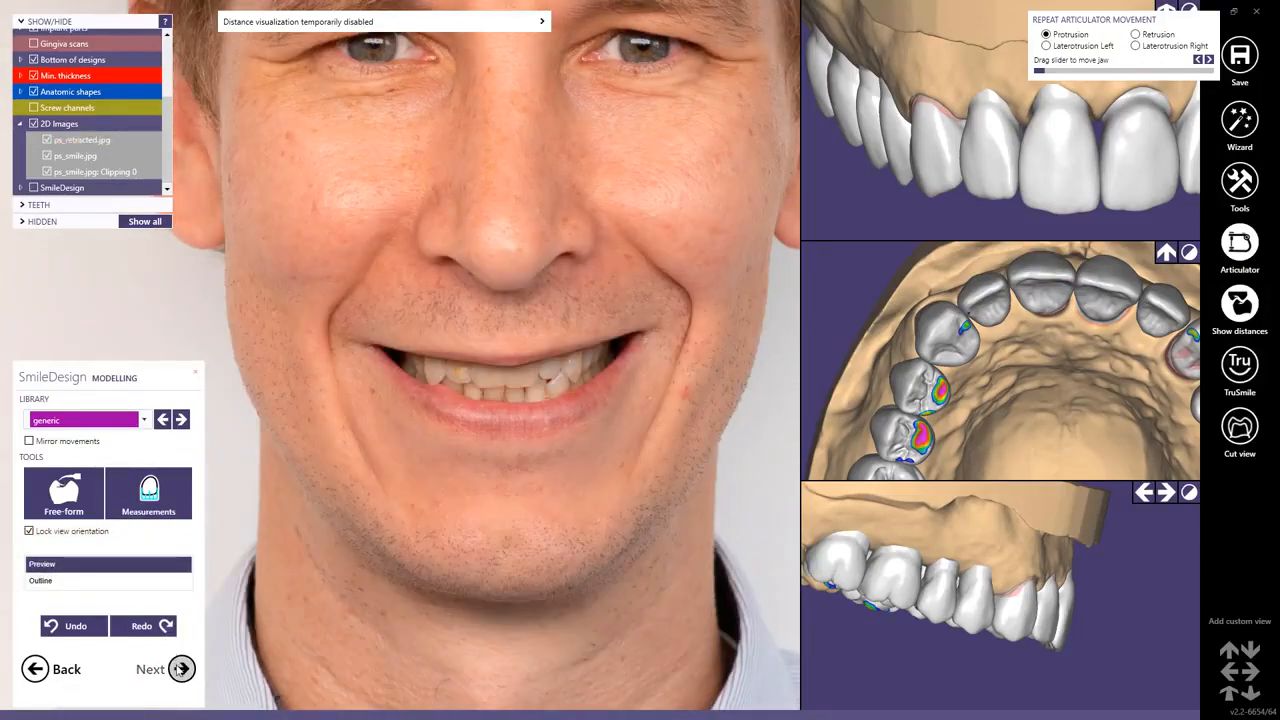
{"action": "left_click", "coordinate": [181, 668]}
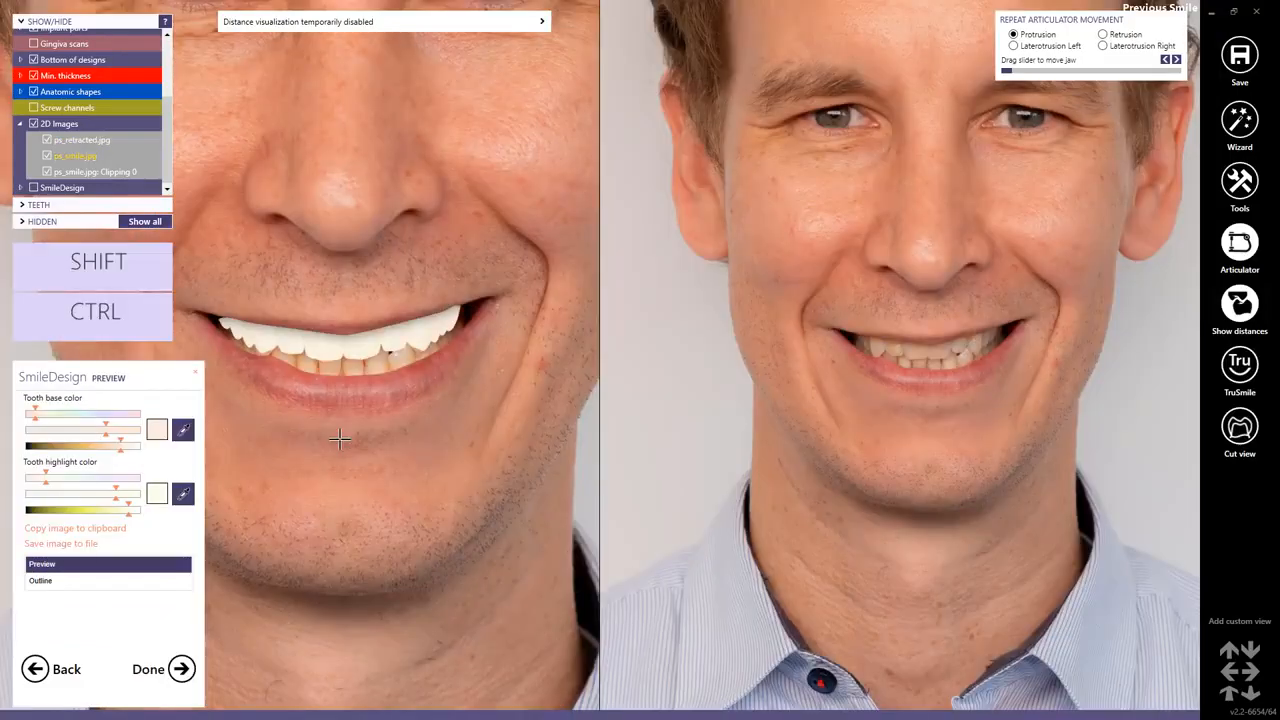
Pick the tooth base colour from a shadowed tooth area in the smile photo.
{"action": "left_click", "coordinate": [185, 432]}
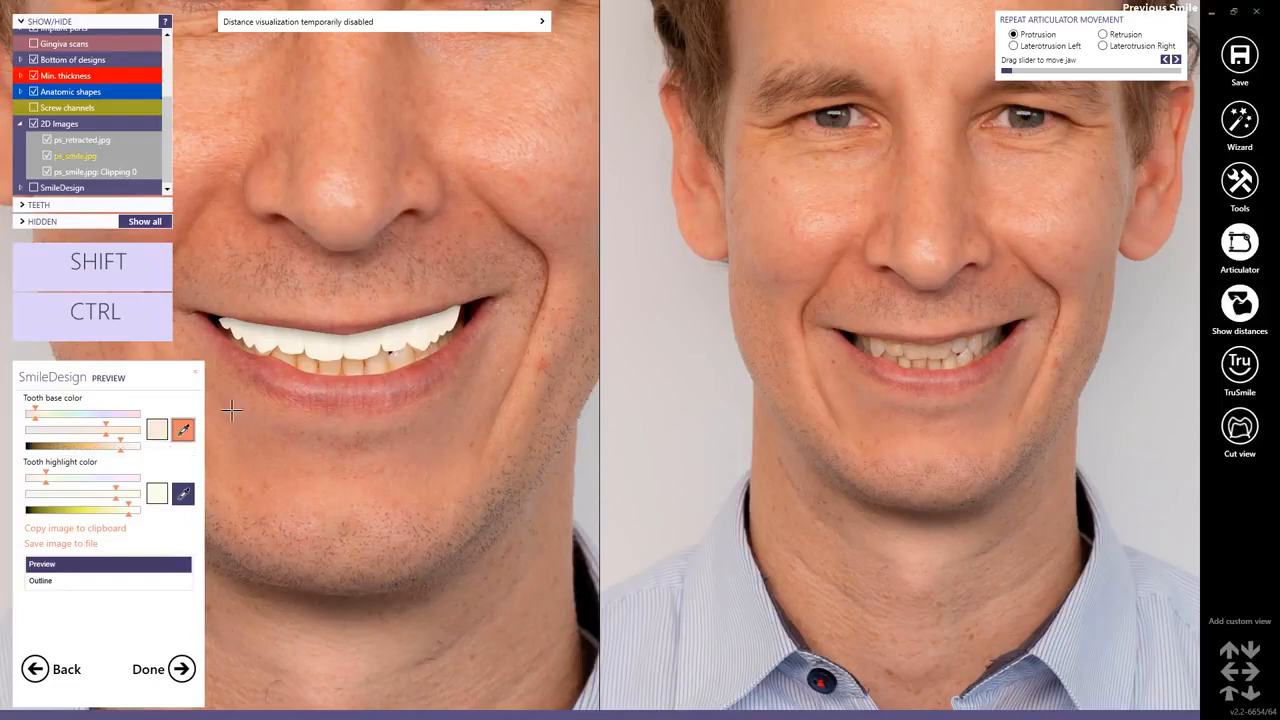
{"action": "left_click", "coordinate": [342, 368]}
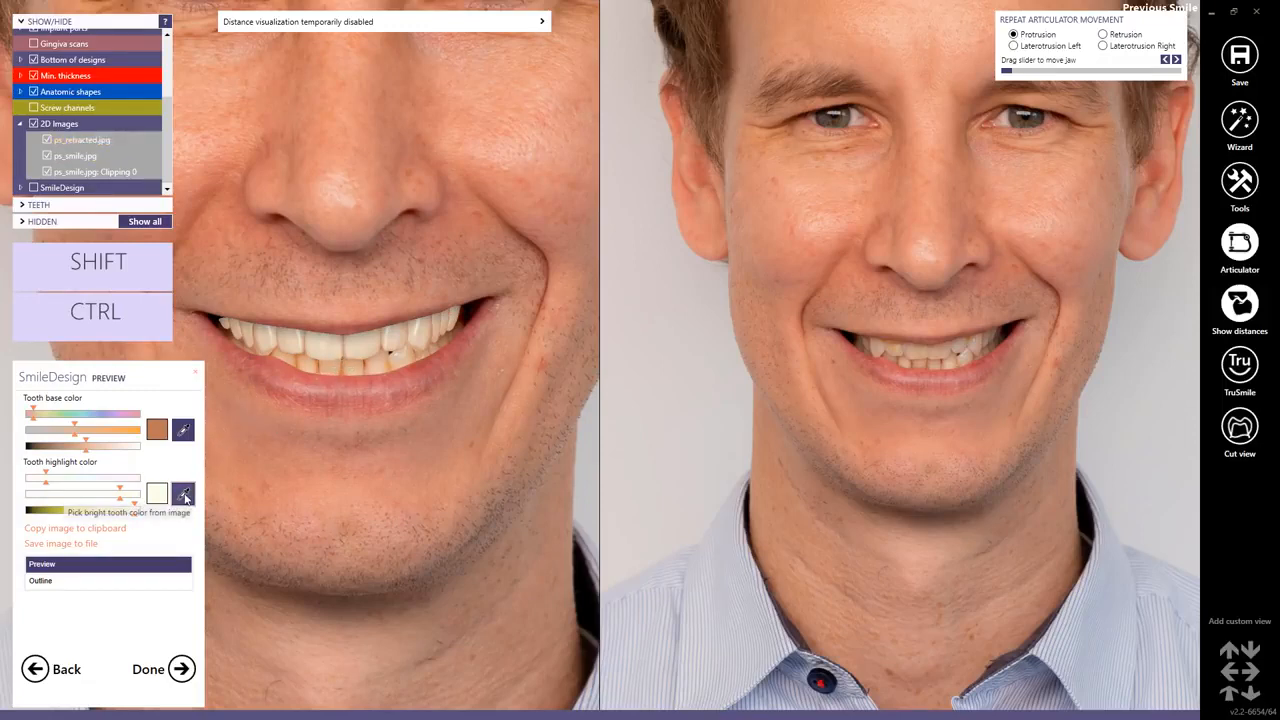
Pick the tooth highlight colour from a bright tooth area in the smile photo.
{"action": "left_click", "coordinate": [183, 493]}
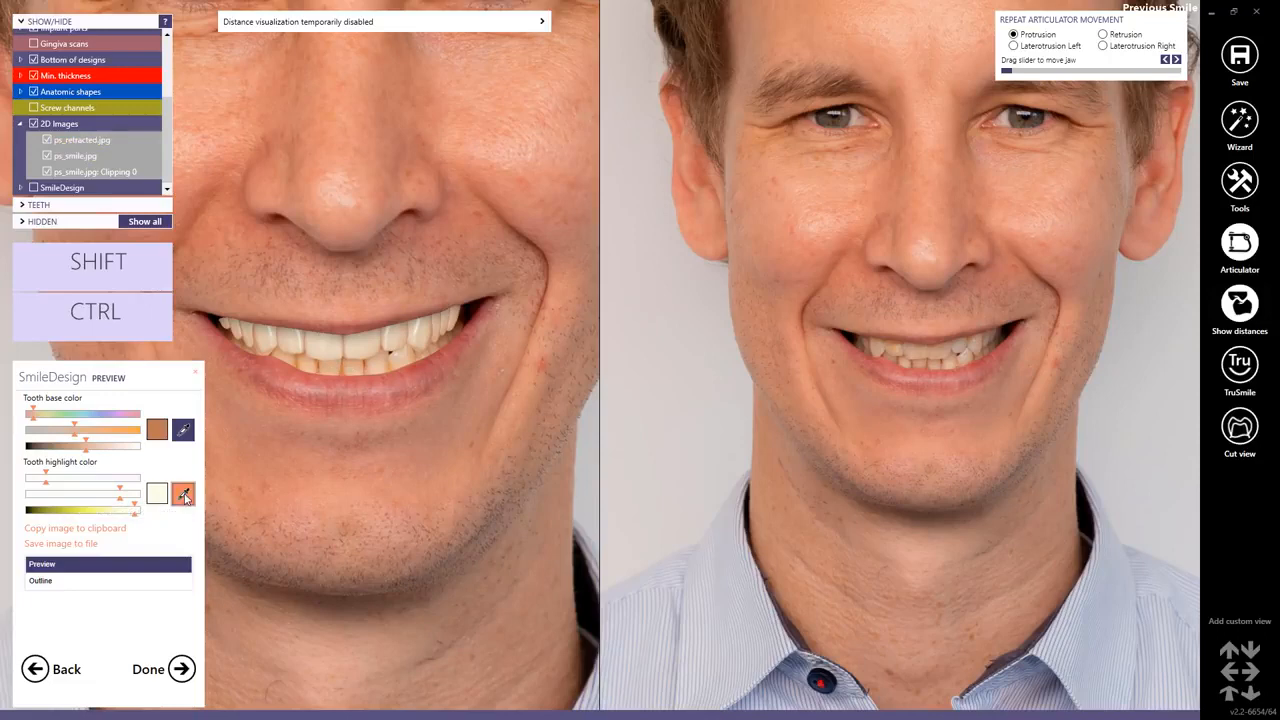
{"action": "left_click", "coordinate": [398, 354]}
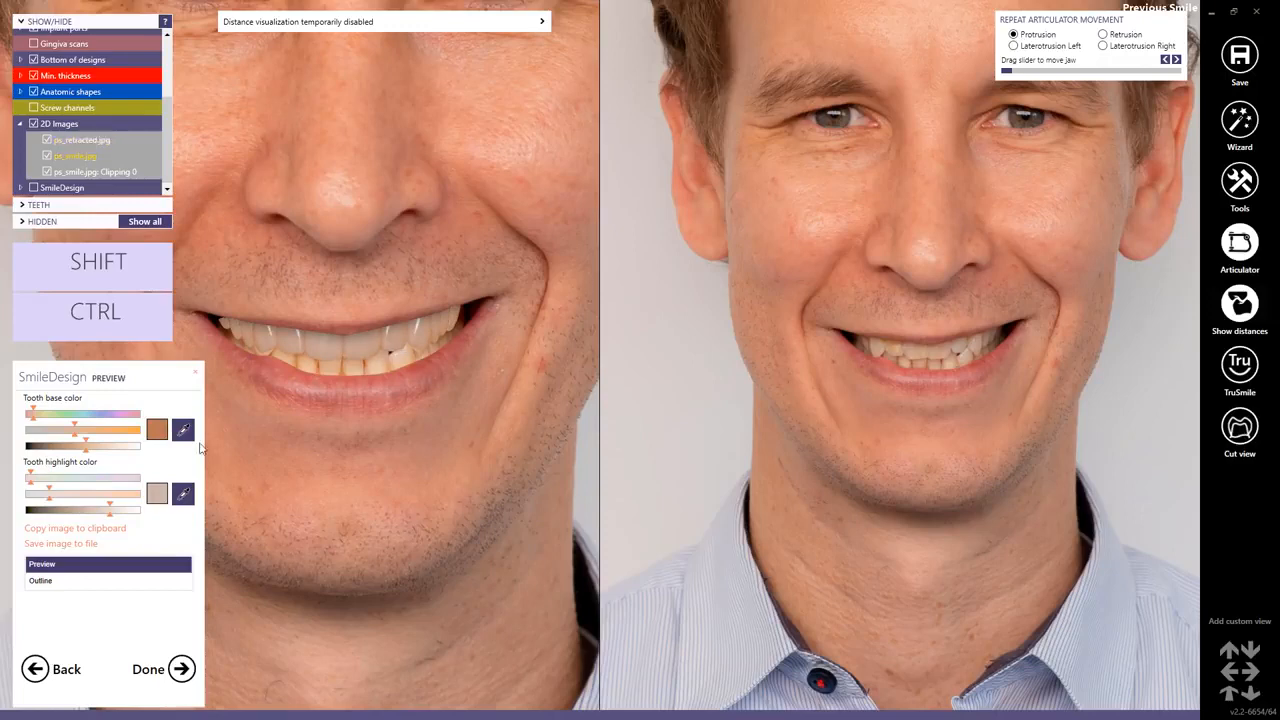
{"action": "left_click", "coordinate": [381, 375]}
{"action": "scroll", "coordinate": [400, 354], "scroll_direction": "up", "scroll_amount": 1, "text": "ctrl"}
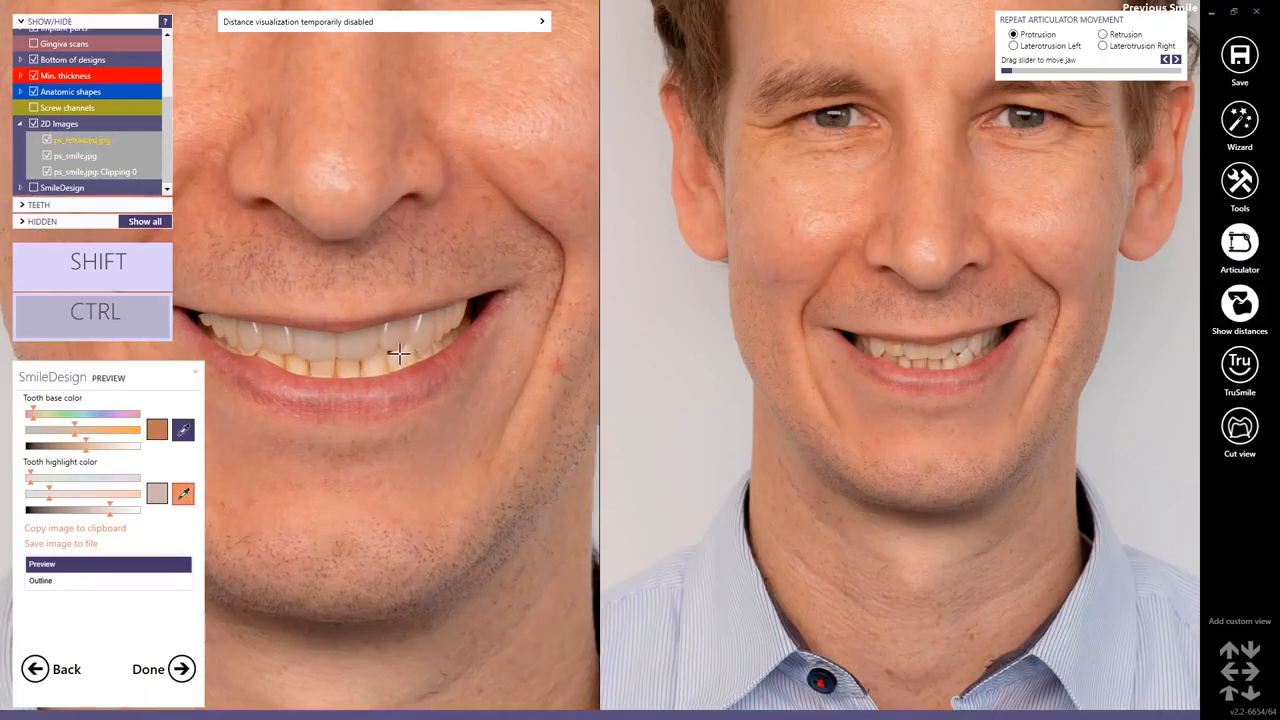
{"action": "scroll", "coordinate": [397, 353], "scroll_direction": "up", "scroll_amount": 4}
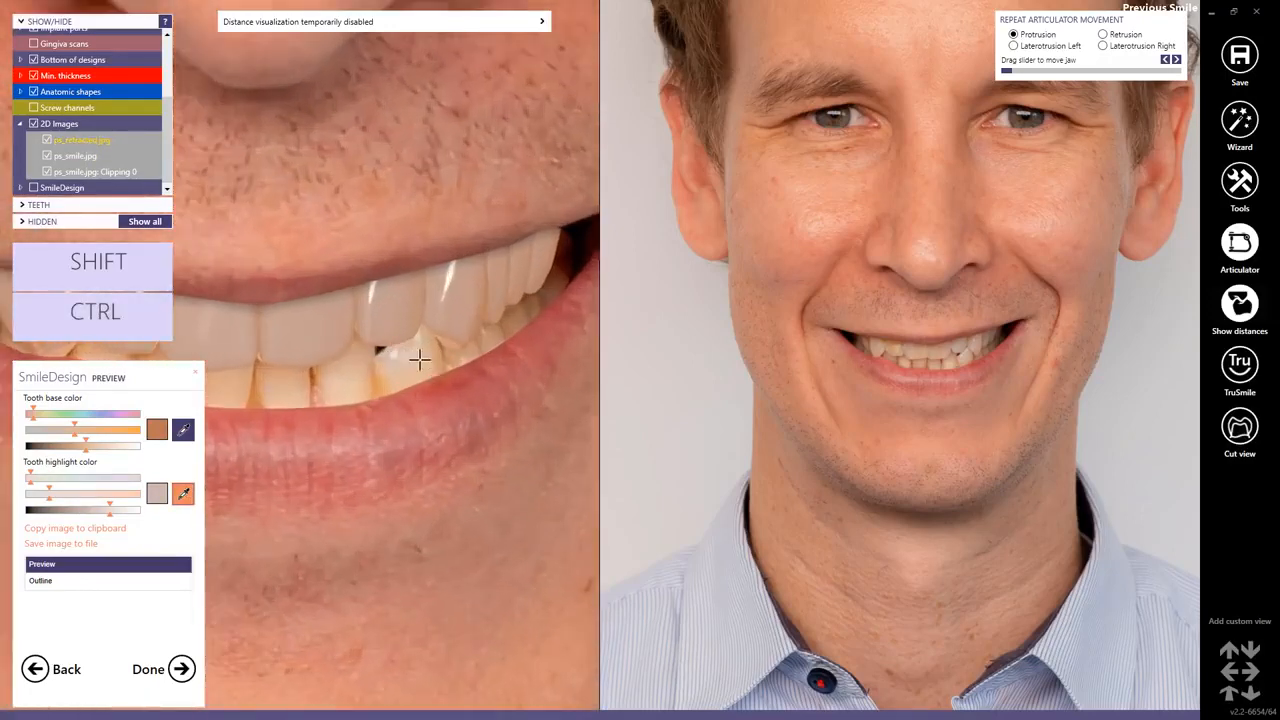
{"action": "left_click", "coordinate": [393, 353]}
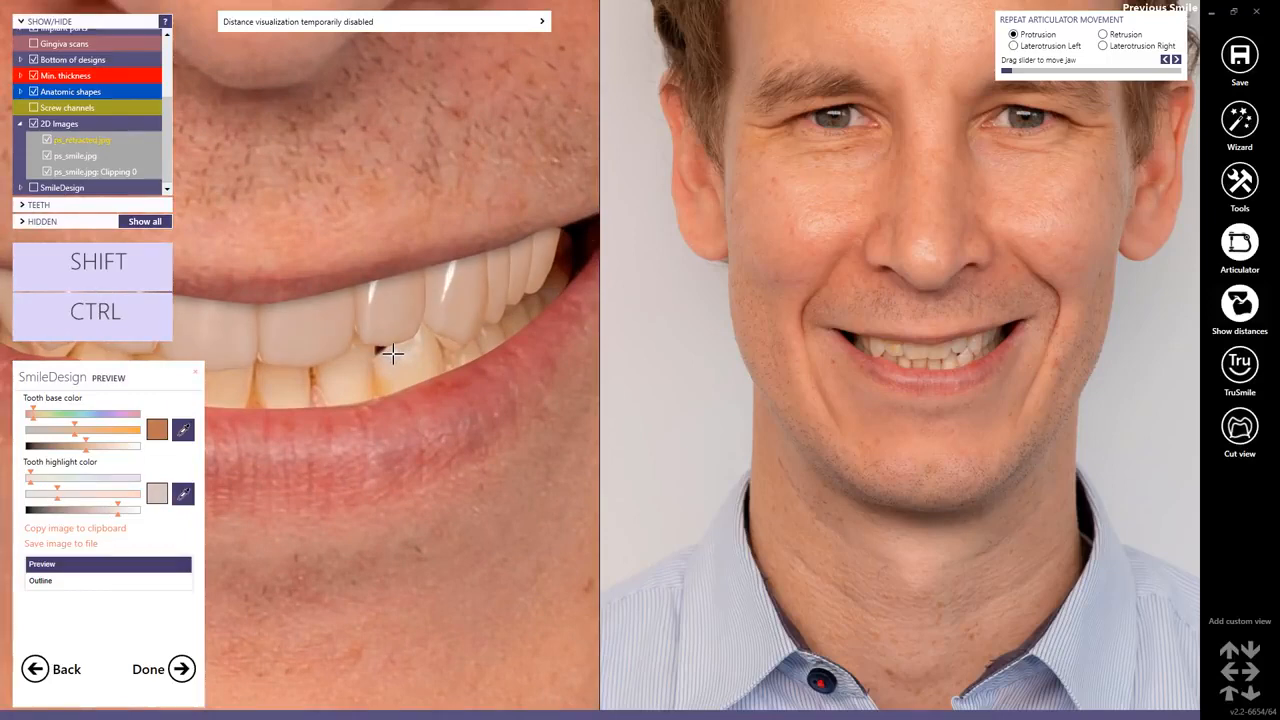
Re-pick the tooth base colour from the natural lower teeth in the zoomed smile photo.
{"action": "left_click", "coordinate": [183, 429]}
{"action": "left_click", "coordinate": [253, 381]}
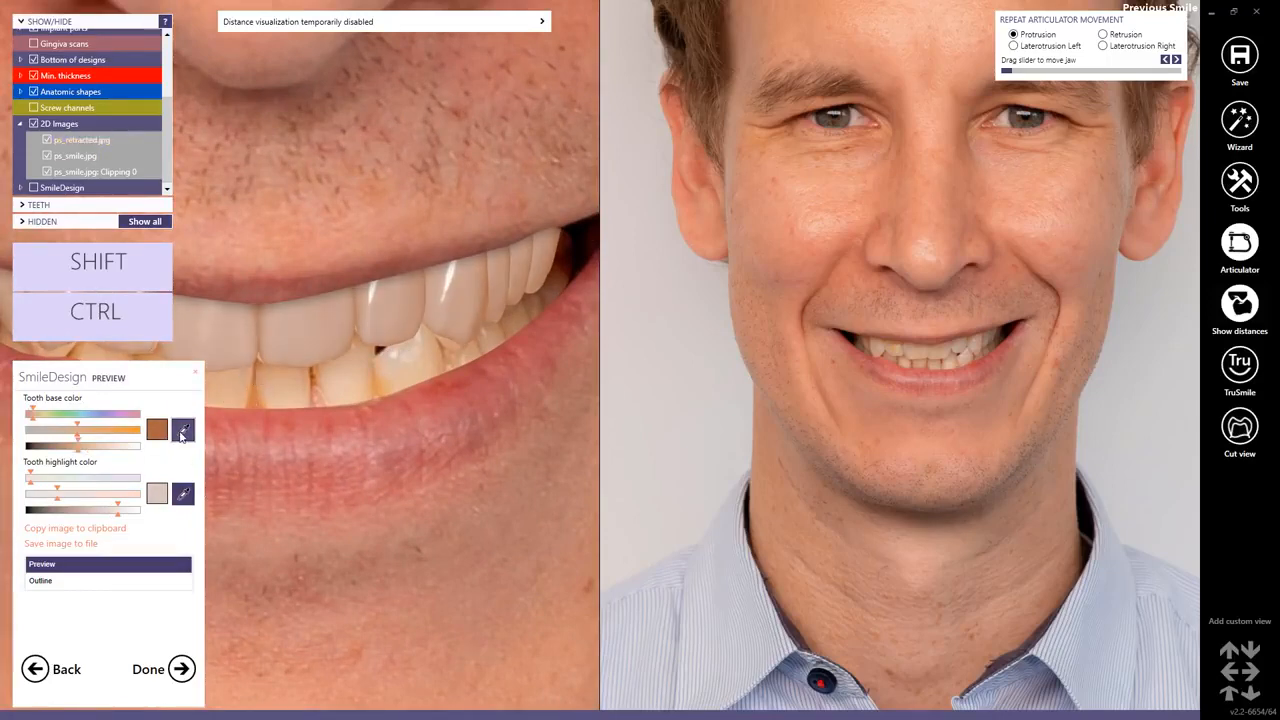
{"action": "left_click", "coordinate": [183, 431]}
{"action": "left_click", "coordinate": [373, 380]}
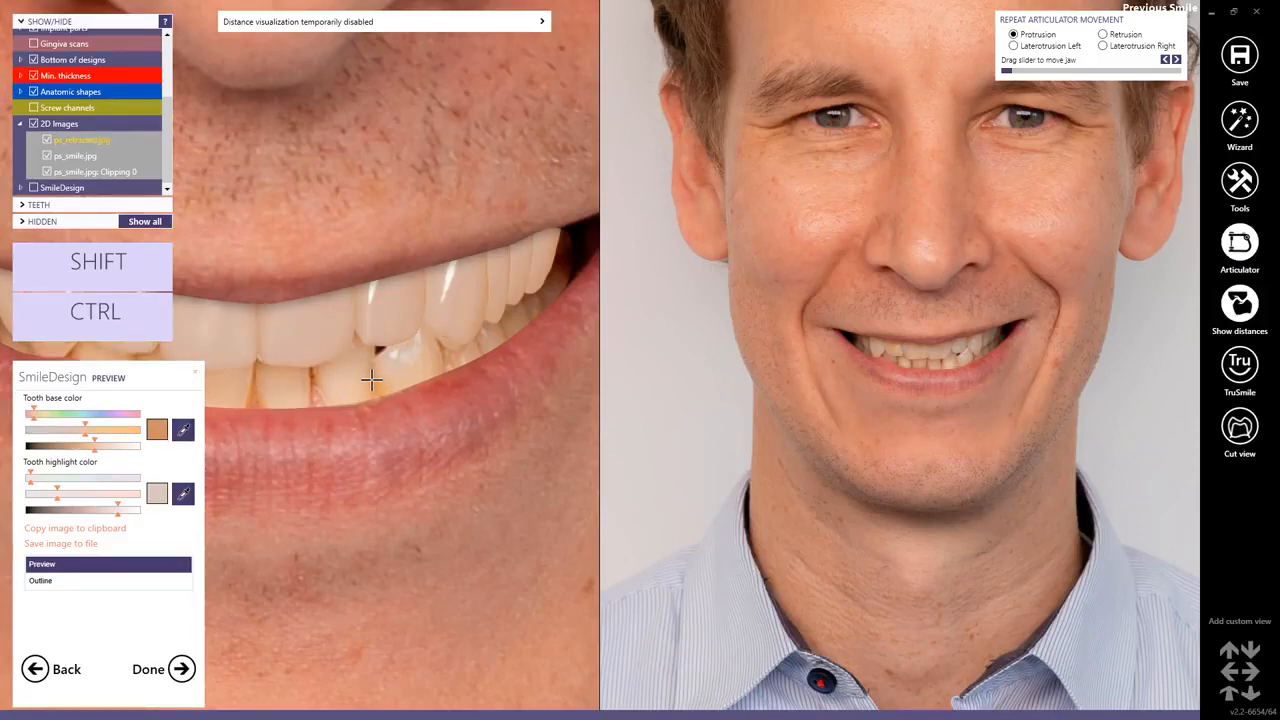
Re-pick the tooth highlight colour from the teeth in the smile photo until the shade matches.
{"action": "scroll", "coordinate": [323, 375], "scroll_direction": "down", "scroll_amount": 5}
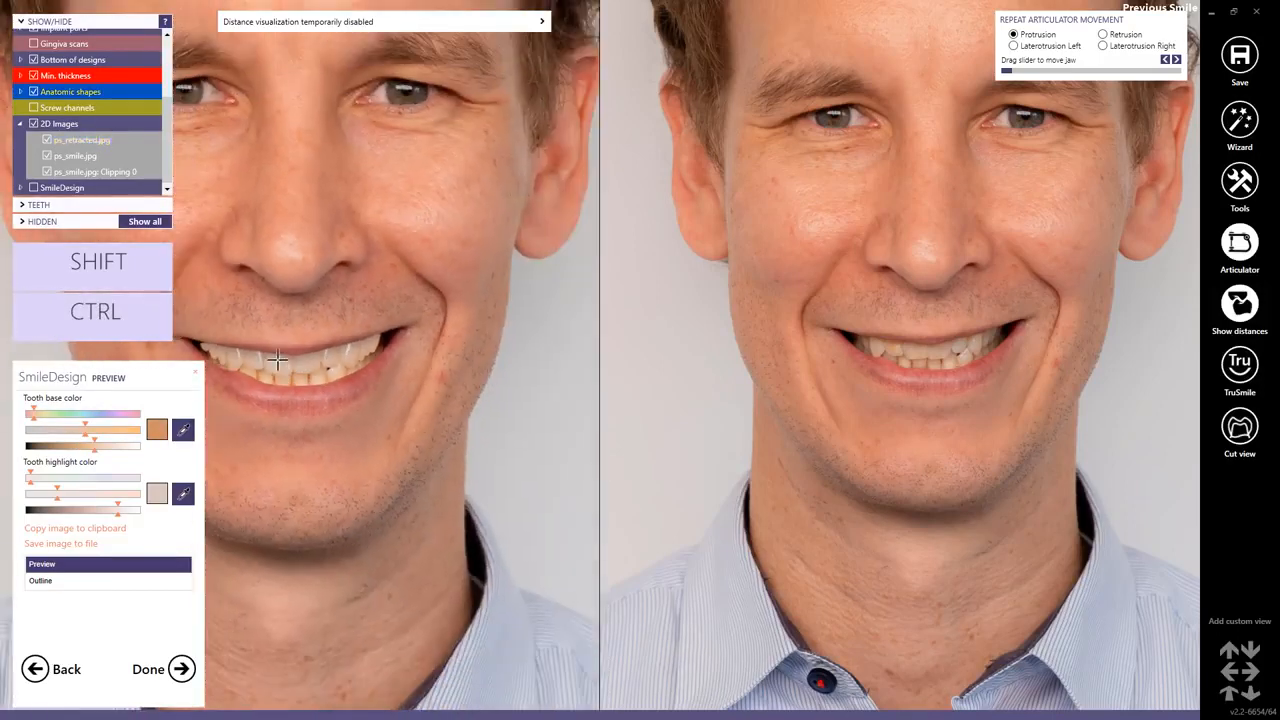
{"action": "scroll", "coordinate": [278, 359], "scroll_direction": "down", "scroll_amount": 2}
{"action": "middle_click", "coordinate": [271, 355]}
{"action": "scroll", "coordinate": [249, 332], "scroll_direction": "up", "scroll_amount": 2}
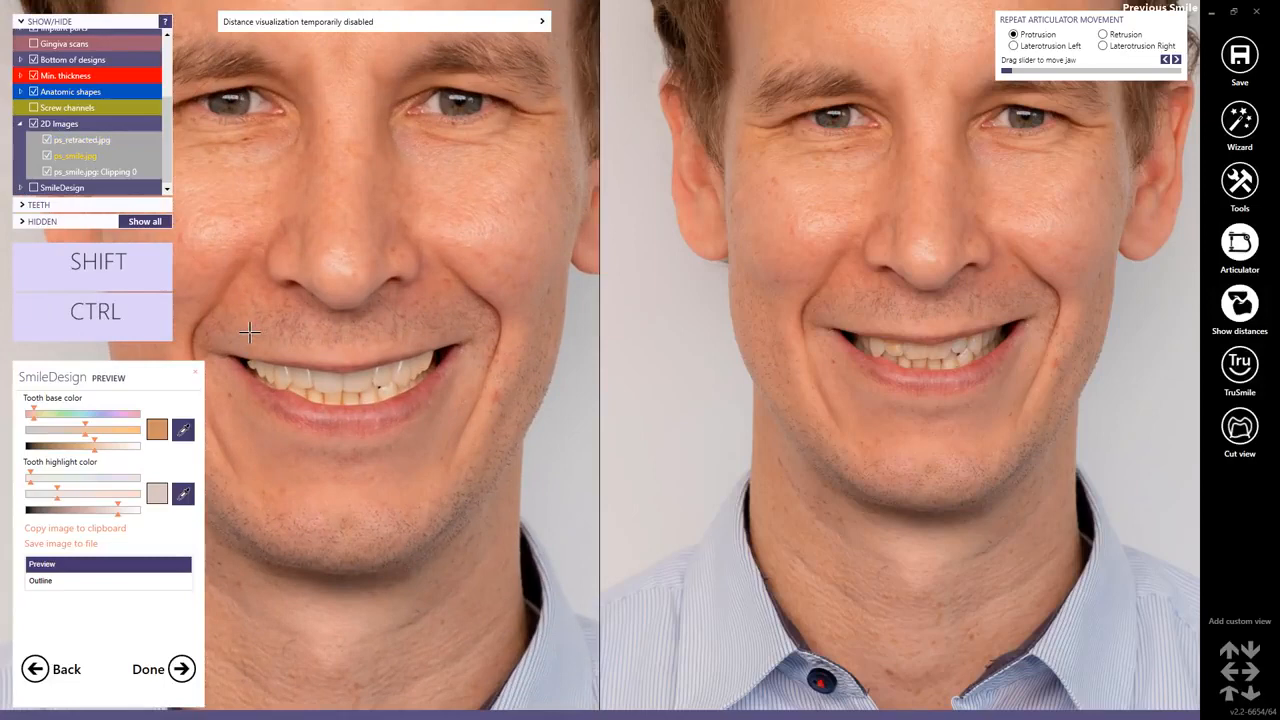
{"action": "left_click", "coordinate": [183, 493]}
{"action": "scroll", "coordinate": [315, 390], "scroll_direction": "up", "scroll_amount": 2}
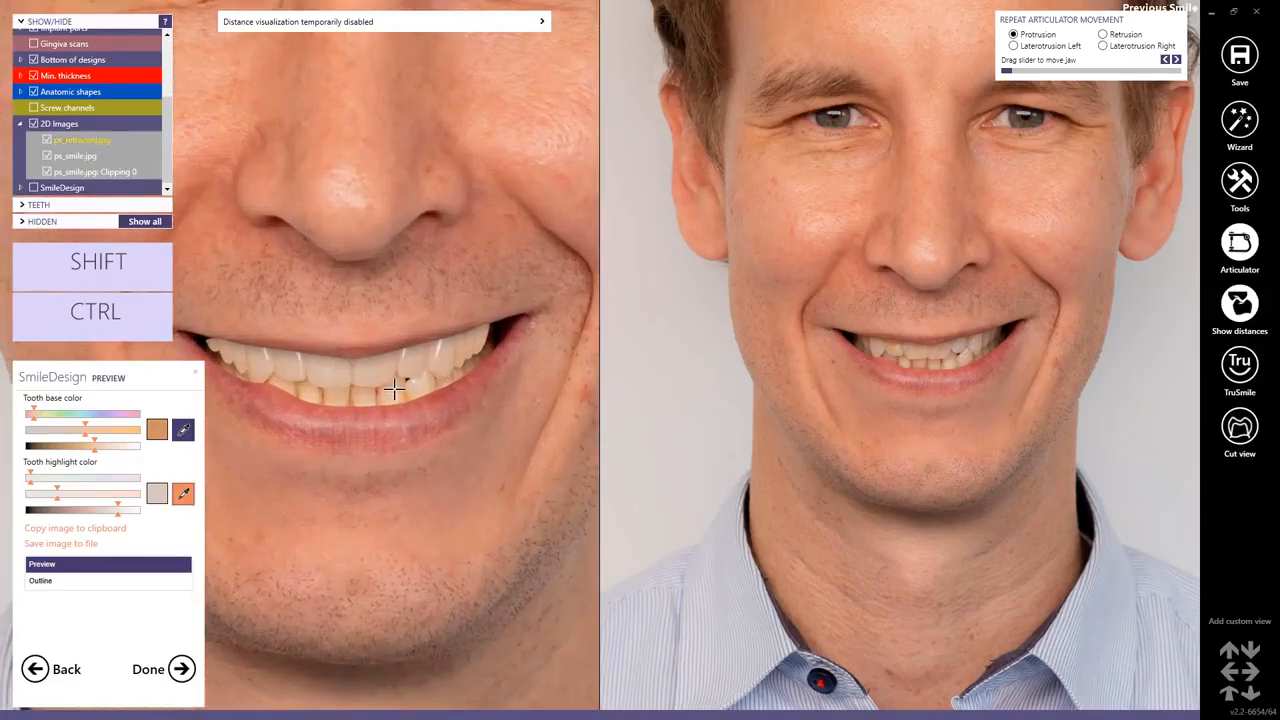
{"action": "left_click", "coordinate": [395, 390]}
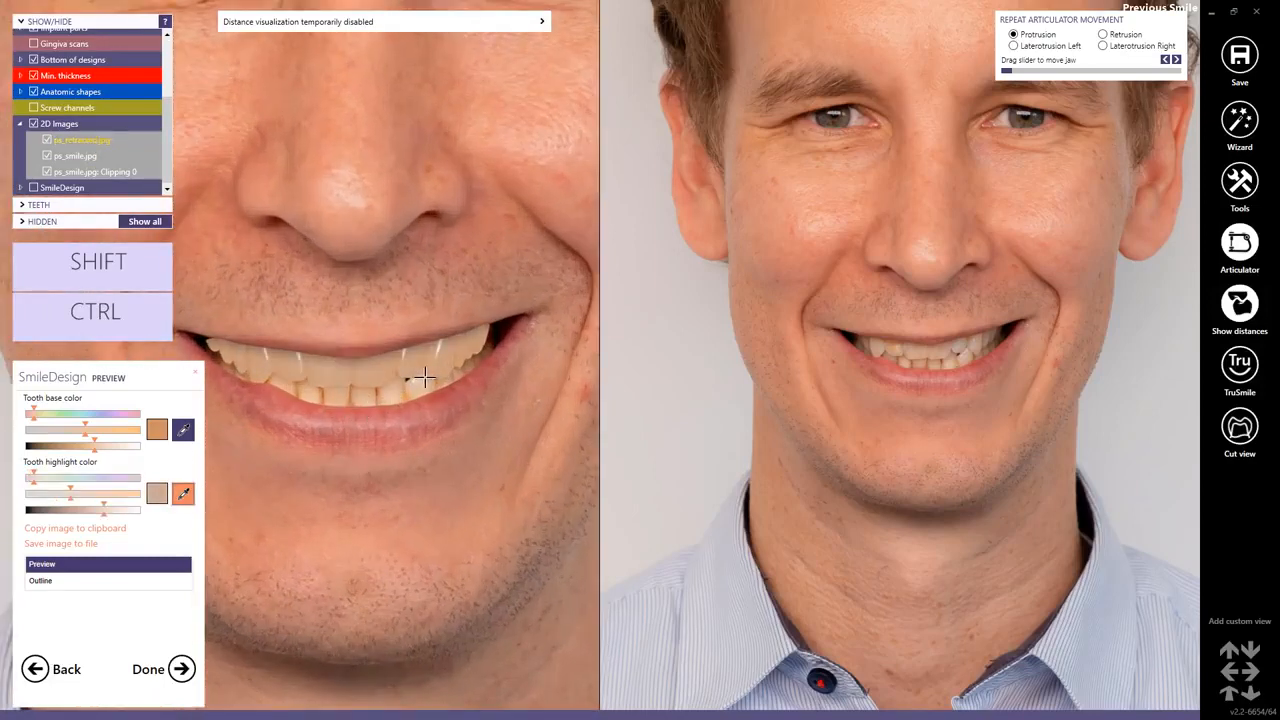
{"action": "left_click", "coordinate": [420, 378]}
{"action": "left_click", "coordinate": [183, 494]}
{"action": "left_click", "coordinate": [415, 380]}
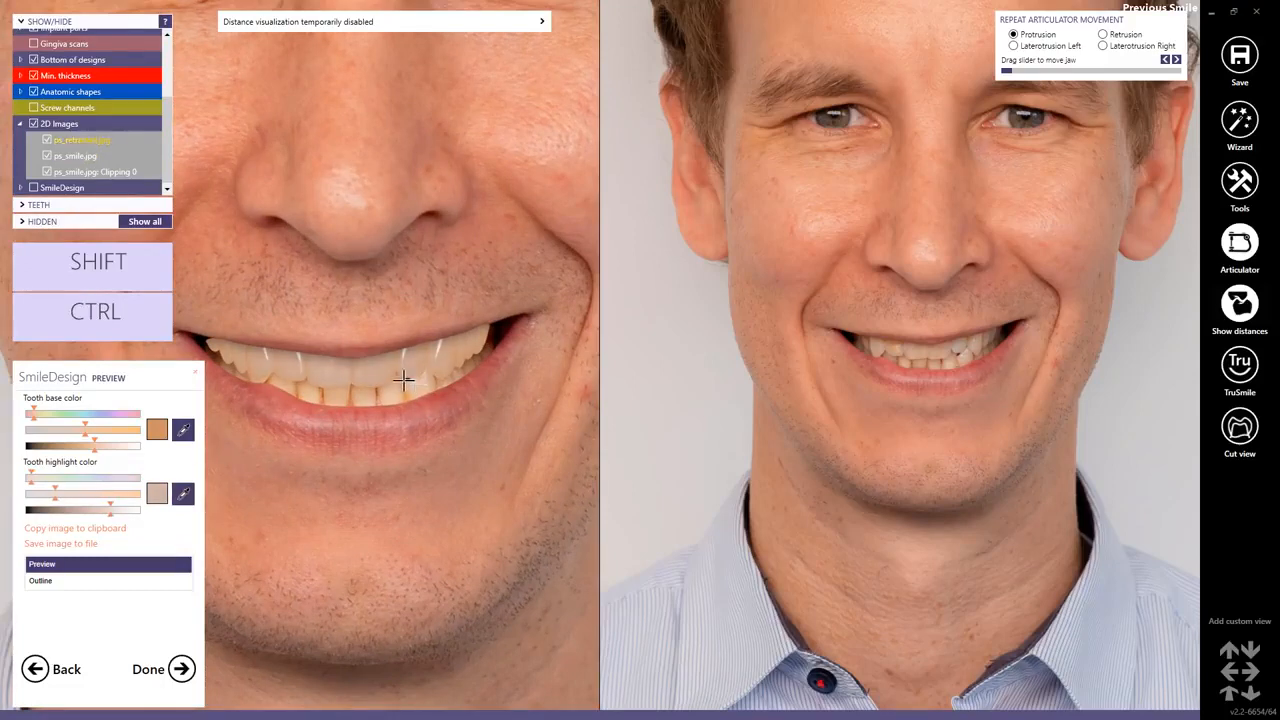
Go back from the smile preview to the SmileDesign modelling step.
{"action": "scroll", "coordinate": [404, 380], "scroll_direction": "down", "scroll_amount": 5}
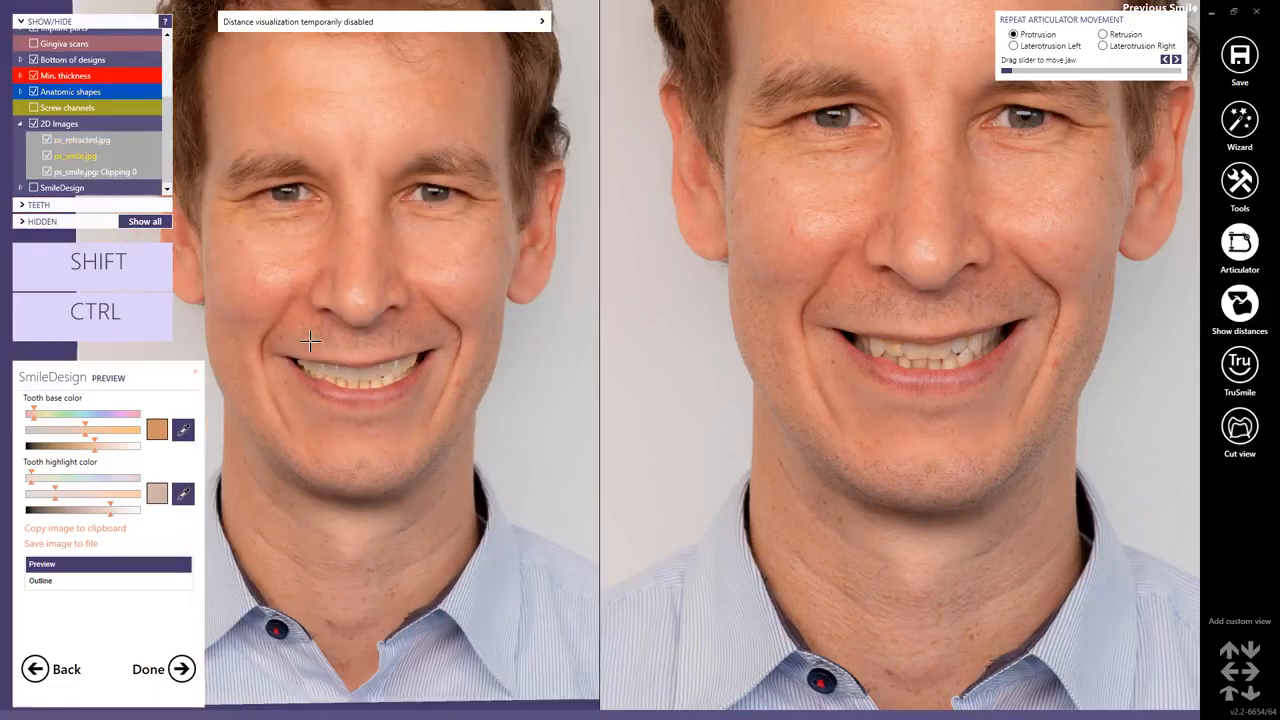
{"action": "scroll", "coordinate": [310, 341], "scroll_direction": "up", "scroll_amount": 3}
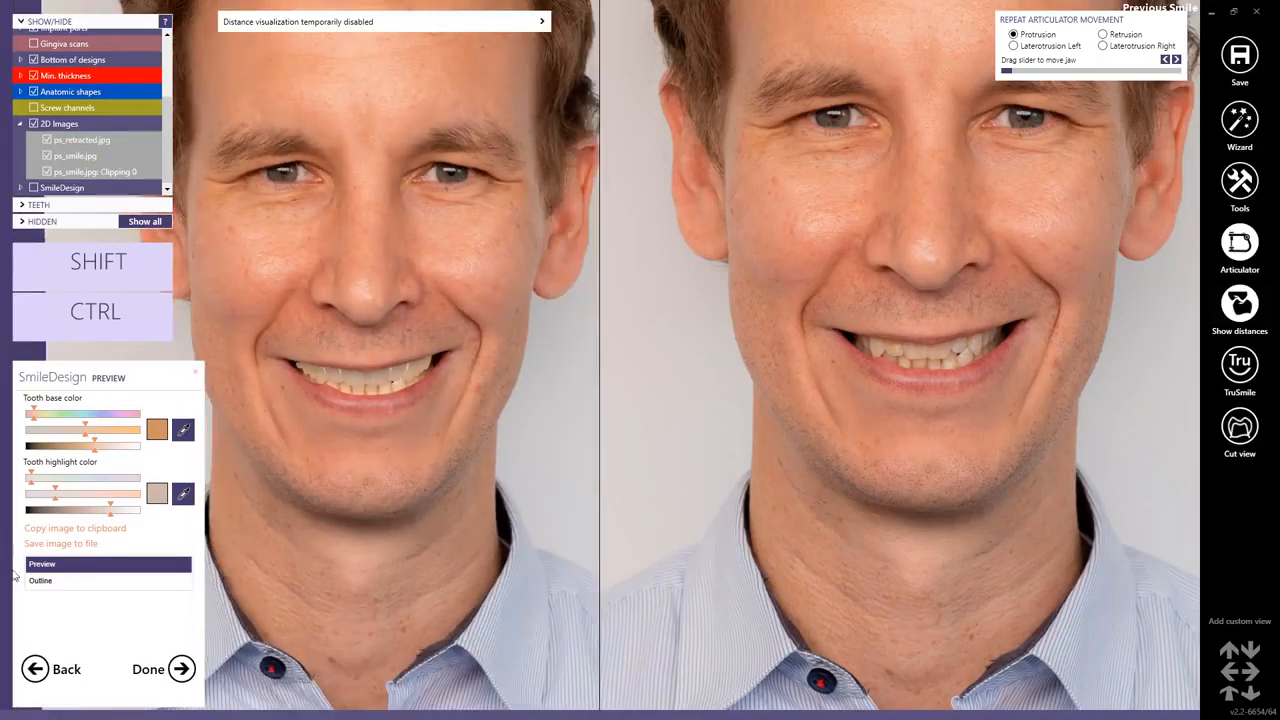
{"action": "left_click", "coordinate": [35, 669]}
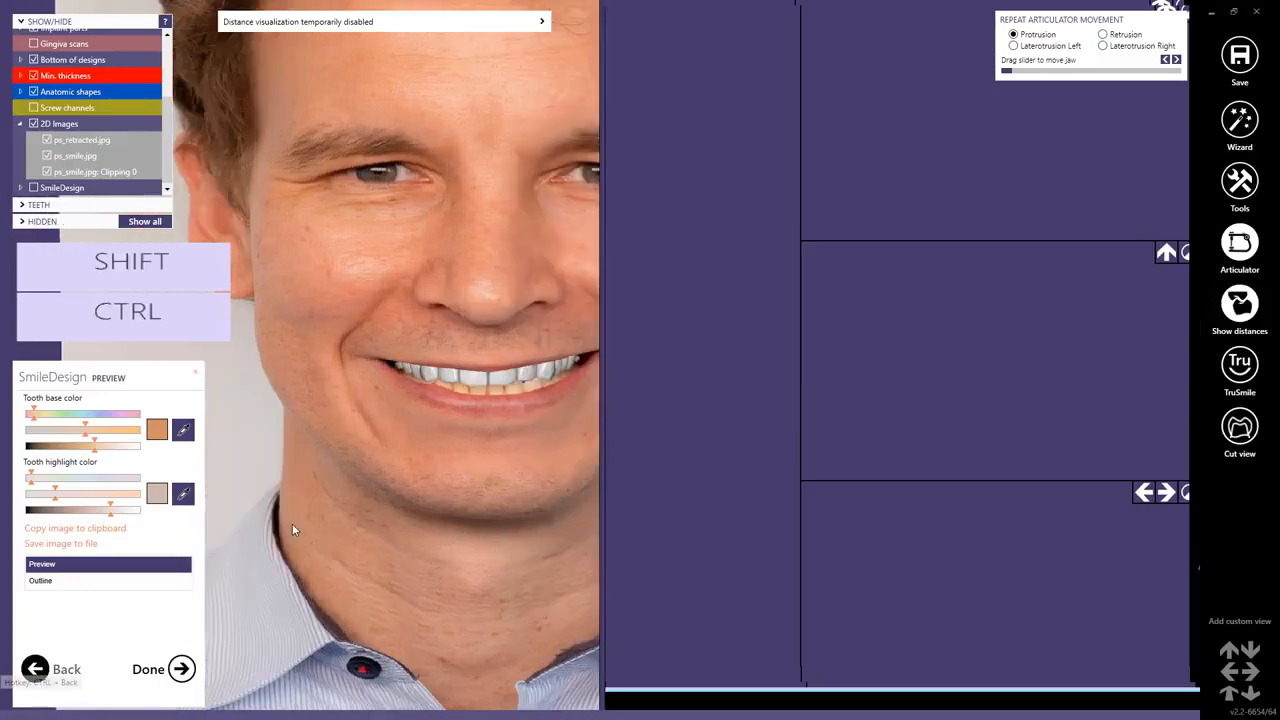
{"action": "left_click", "coordinate": [53, 564]}
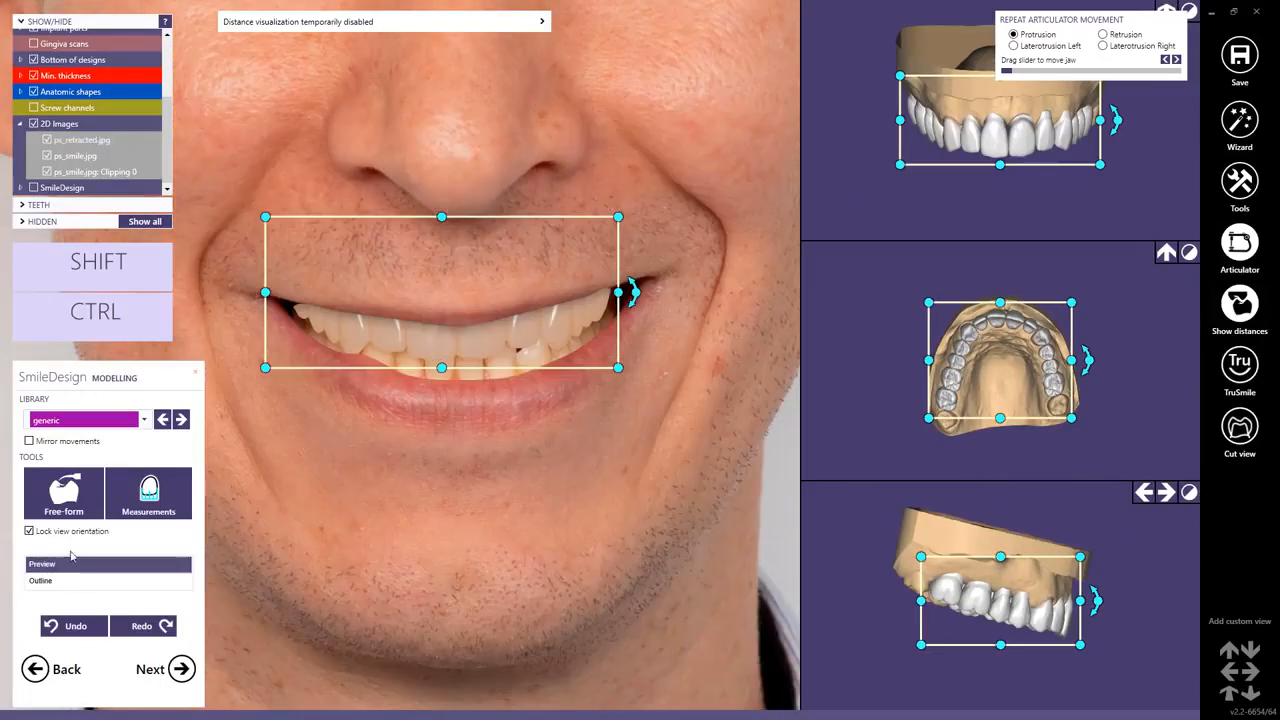
Select and inspect individual proposed front teeth against the smile photo.
{"action": "scroll", "coordinate": [450, 318], "scroll_direction": "down", "scroll_amount": 5}
{"action": "scroll", "coordinate": [450, 320], "scroll_direction": "up", "scroll_amount": 2}
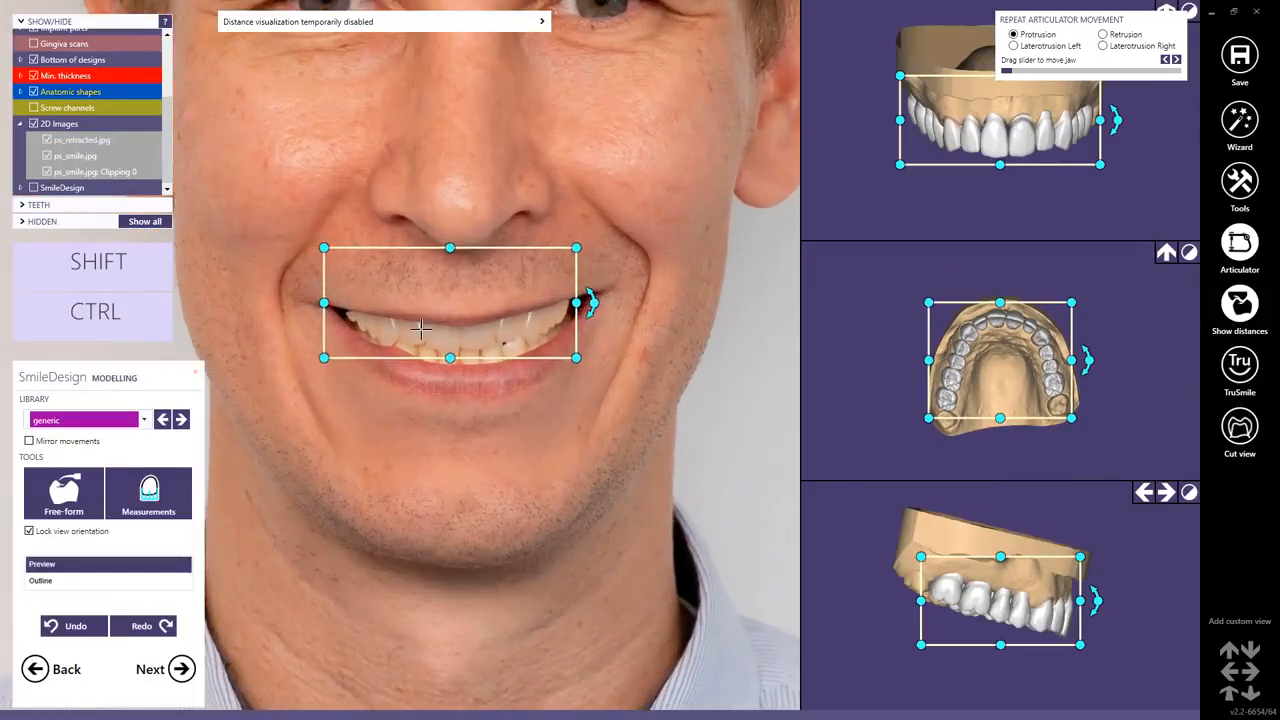
{"action": "left_click", "coordinate": [384, 380]}
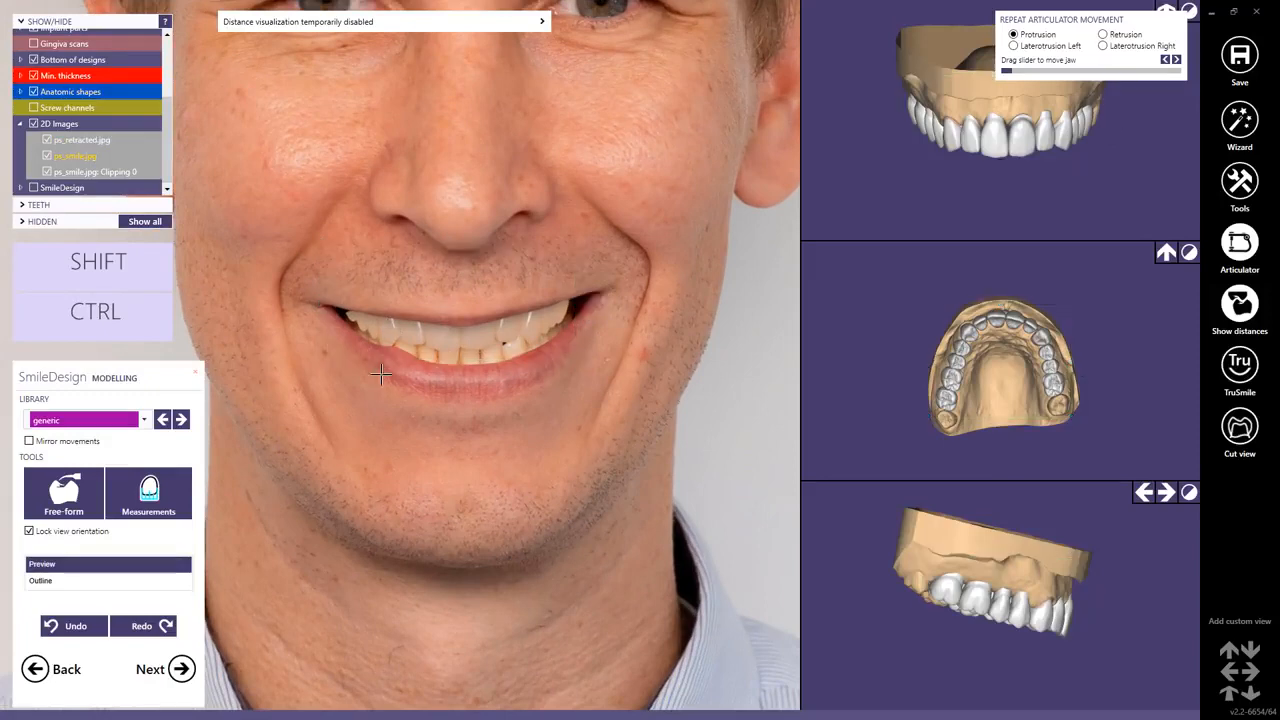
{"action": "left_click", "coordinate": [358, 318]}
{"action": "left_click_drag", "start_coordinate": [360, 320], "coordinate": [359, 317]}
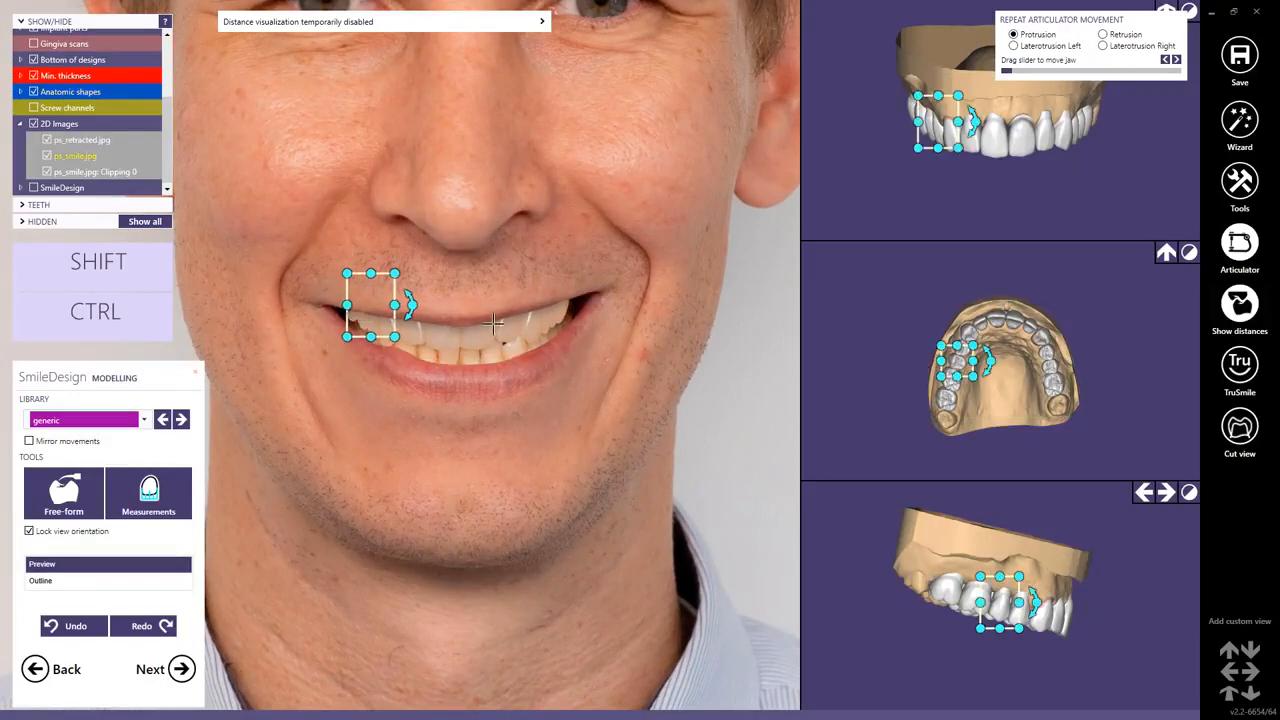
{"action": "left_click", "coordinate": [536, 333]}
{"action": "scroll", "coordinate": [533, 330], "scroll_direction": "up", "scroll_amount": 2}
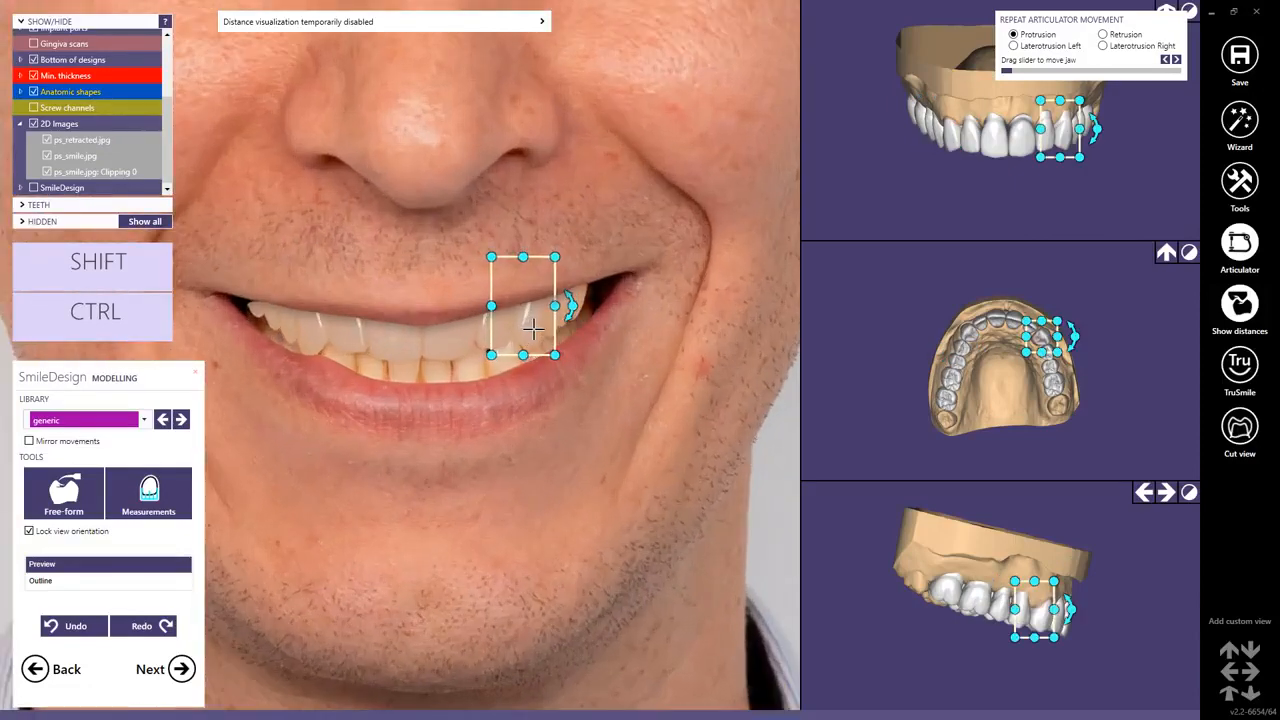
{"action": "left_click", "coordinate": [307, 342]}
{"action": "left_click", "coordinate": [307, 342]}
{"action": "scroll", "coordinate": [307, 342], "scroll_direction": "down", "scroll_amount": 3}
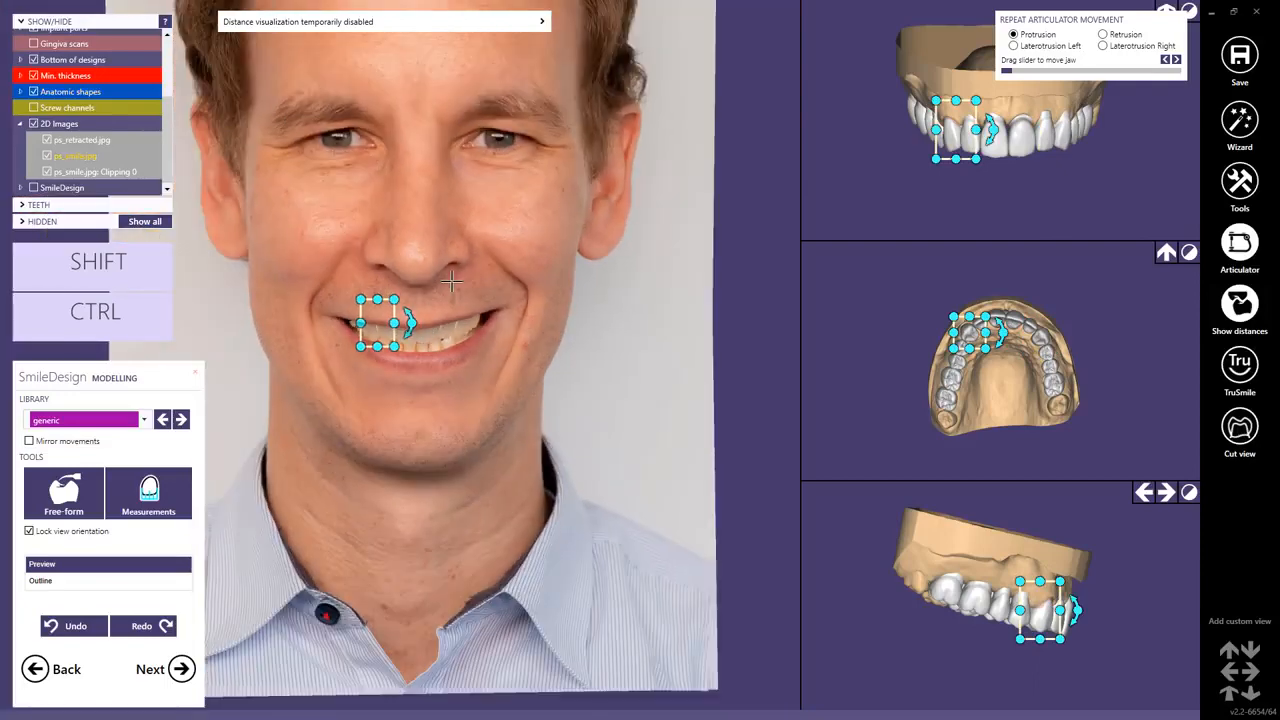
{"action": "left_click", "coordinate": [468, 402]}
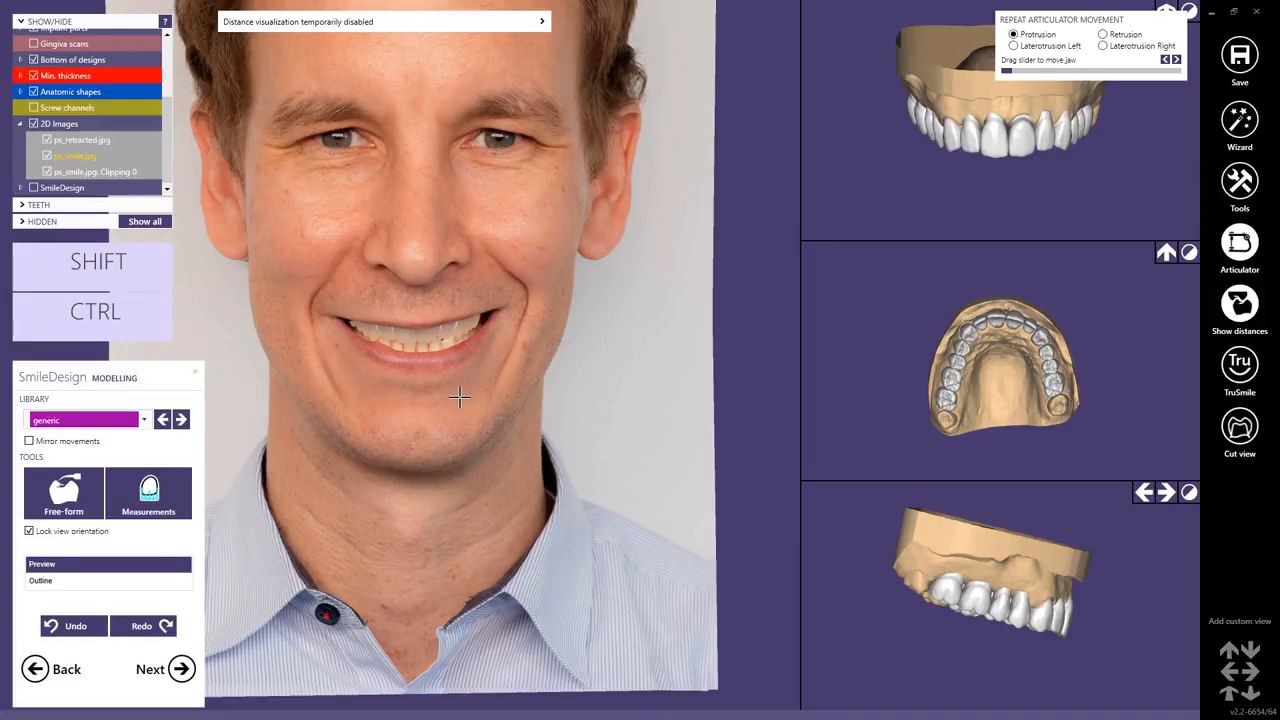
{"action": "scroll", "coordinate": [459, 398], "scroll_direction": "down", "scroll_amount": 1}
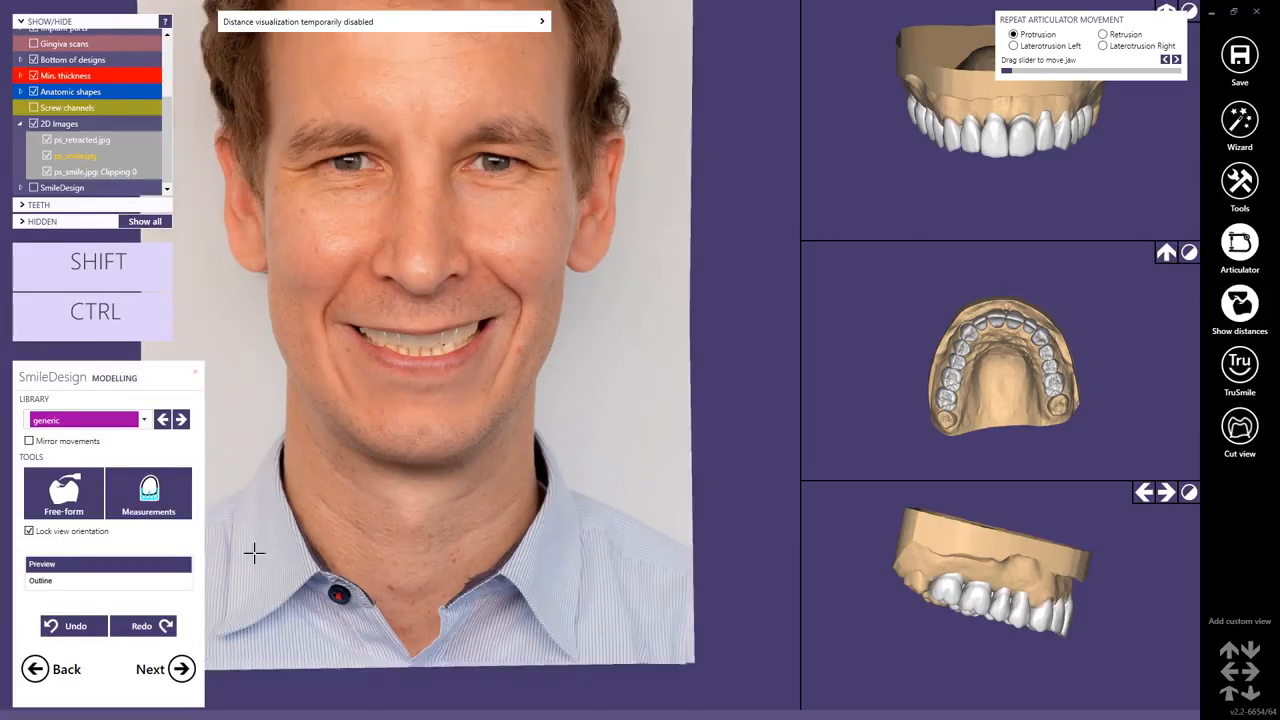
Continue to the smile preview, save the preview image to file and finish SmileDesign.
{"action": "left_click", "coordinate": [182, 669]}
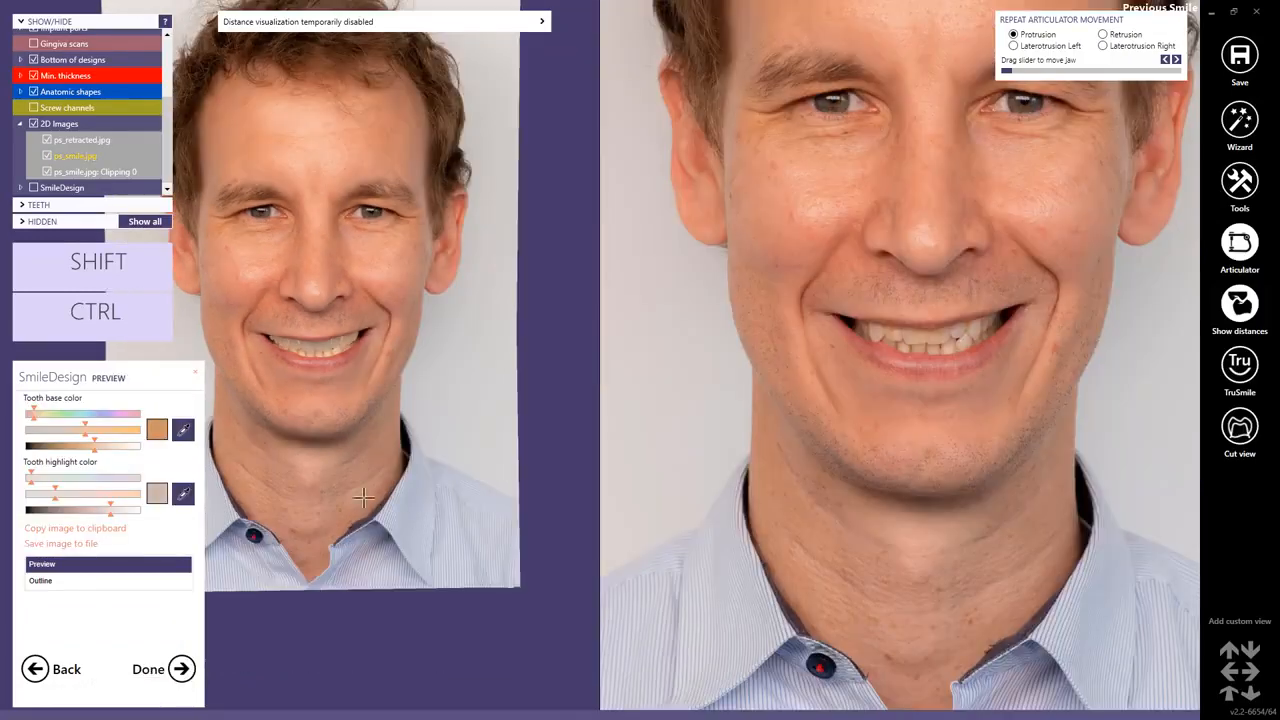
{"action": "left_click", "coordinate": [56, 548]}
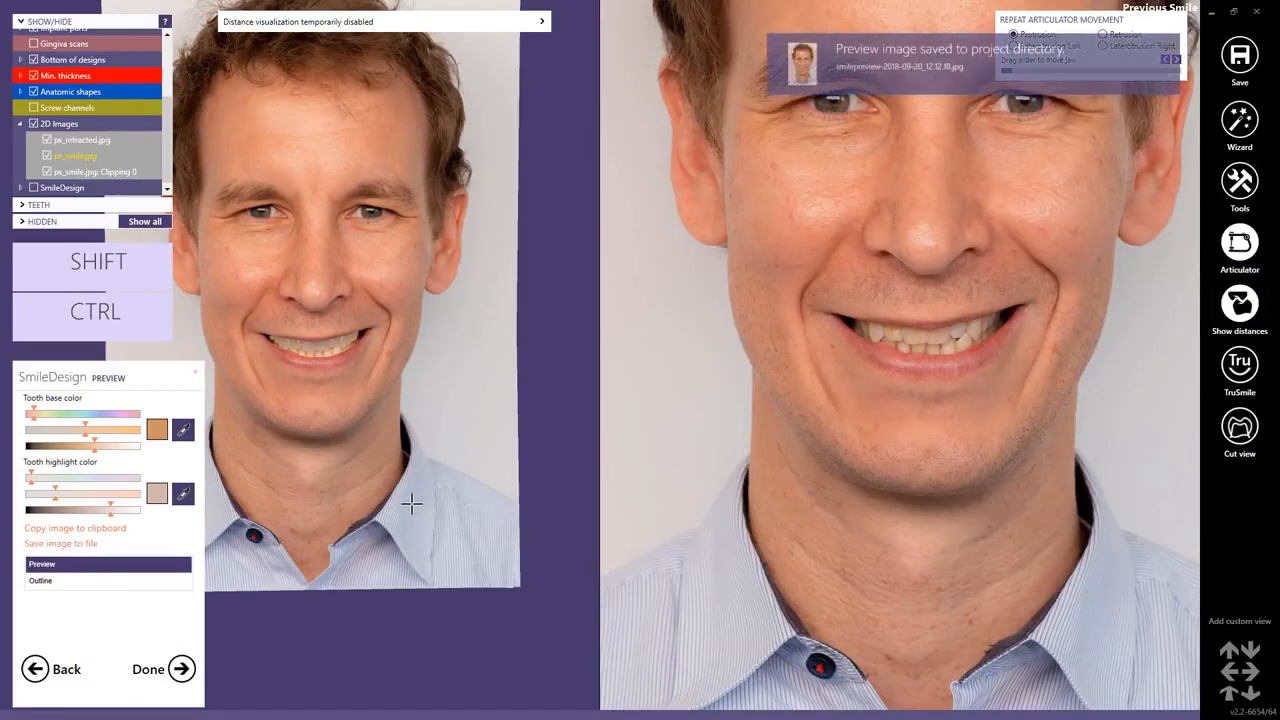
{"action": "left_click", "coordinate": [168, 668]}
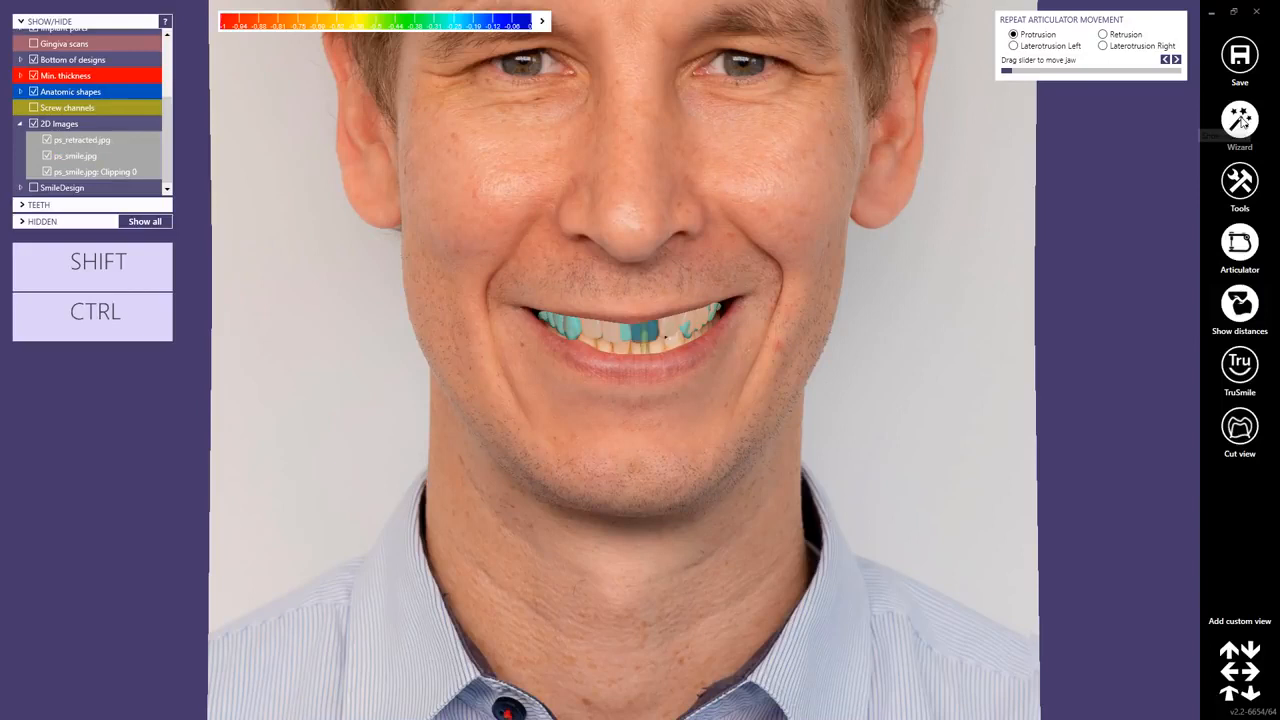
Open the wizard at Generate Abutment Bottoms, turning off distance colours, 2D images and pre-op scans.
{"action": "left_click", "coordinate": [1241, 120]}
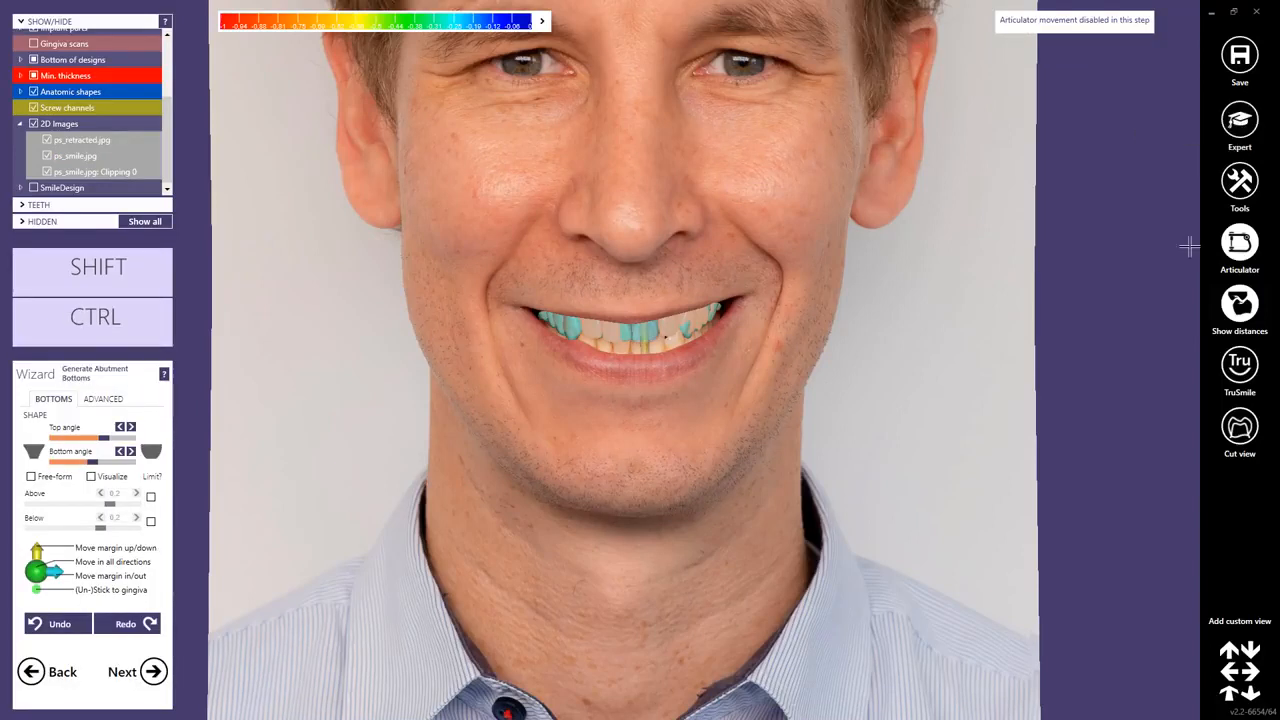
{"action": "left_click", "coordinate": [1230, 310]}
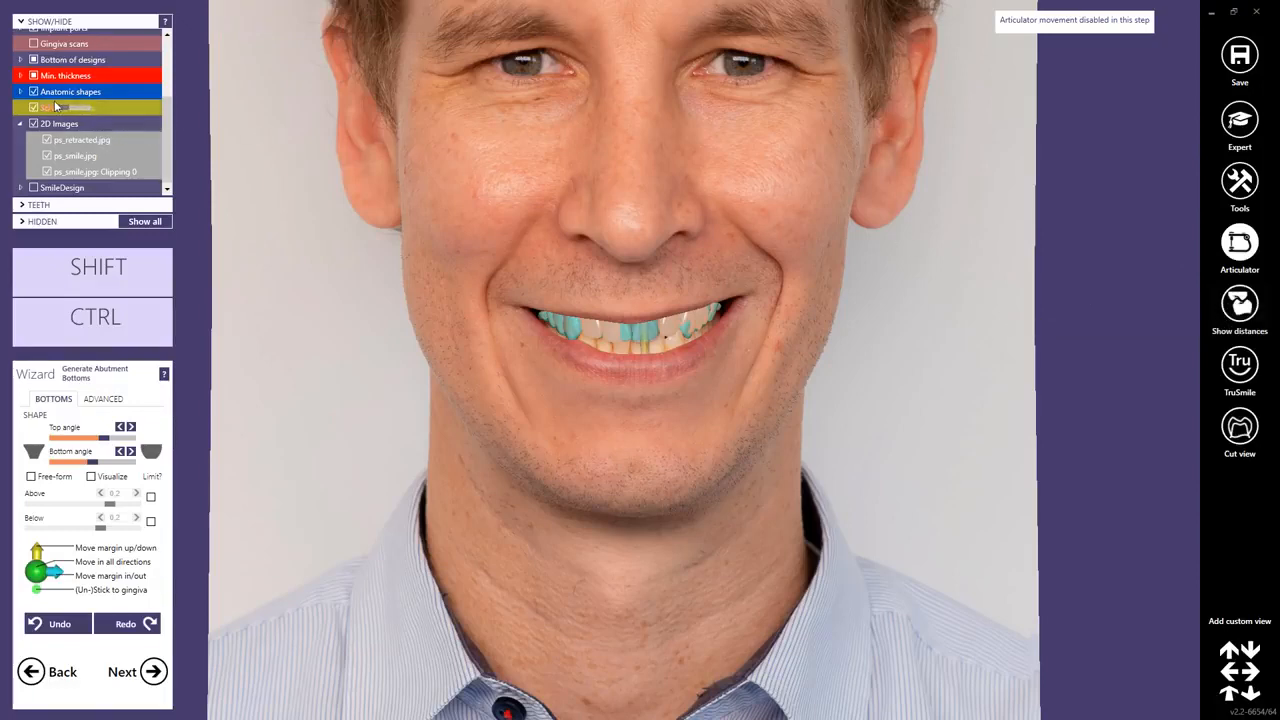
{"action": "left_click", "coordinate": [34, 124]}
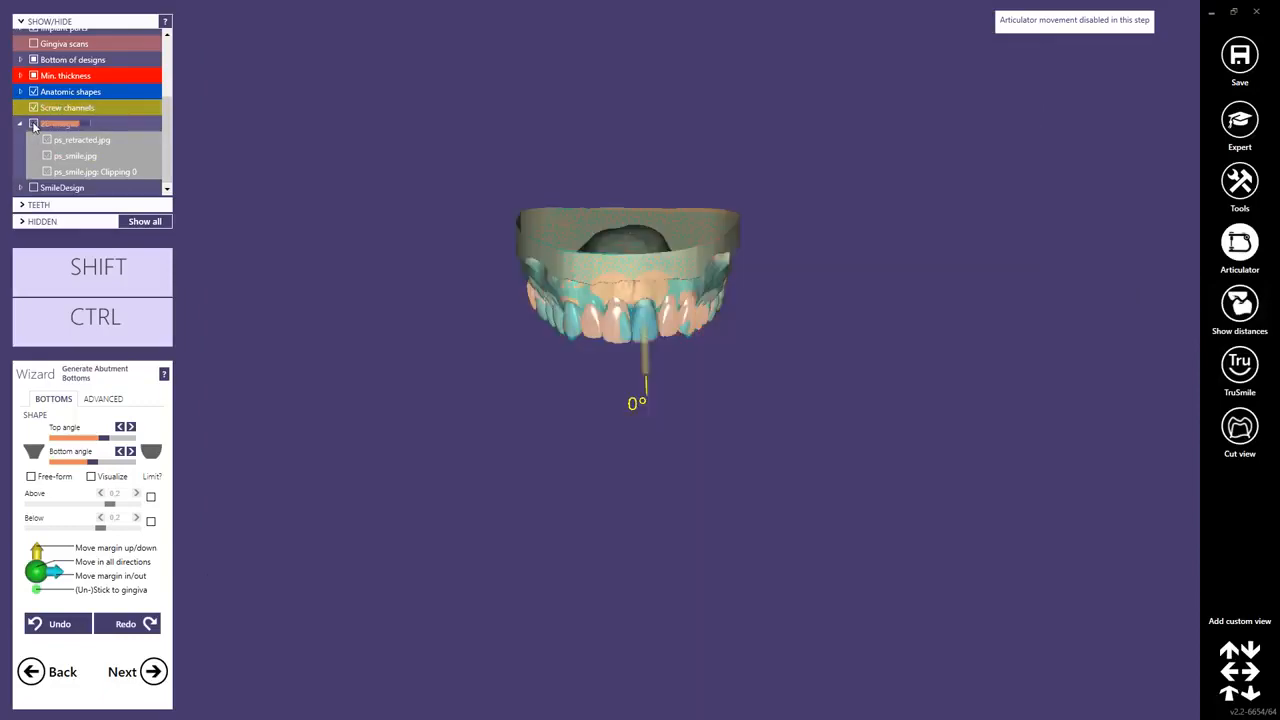
{"action": "scroll", "coordinate": [175, 82], "scroll_direction": "up", "scroll_amount": 3}
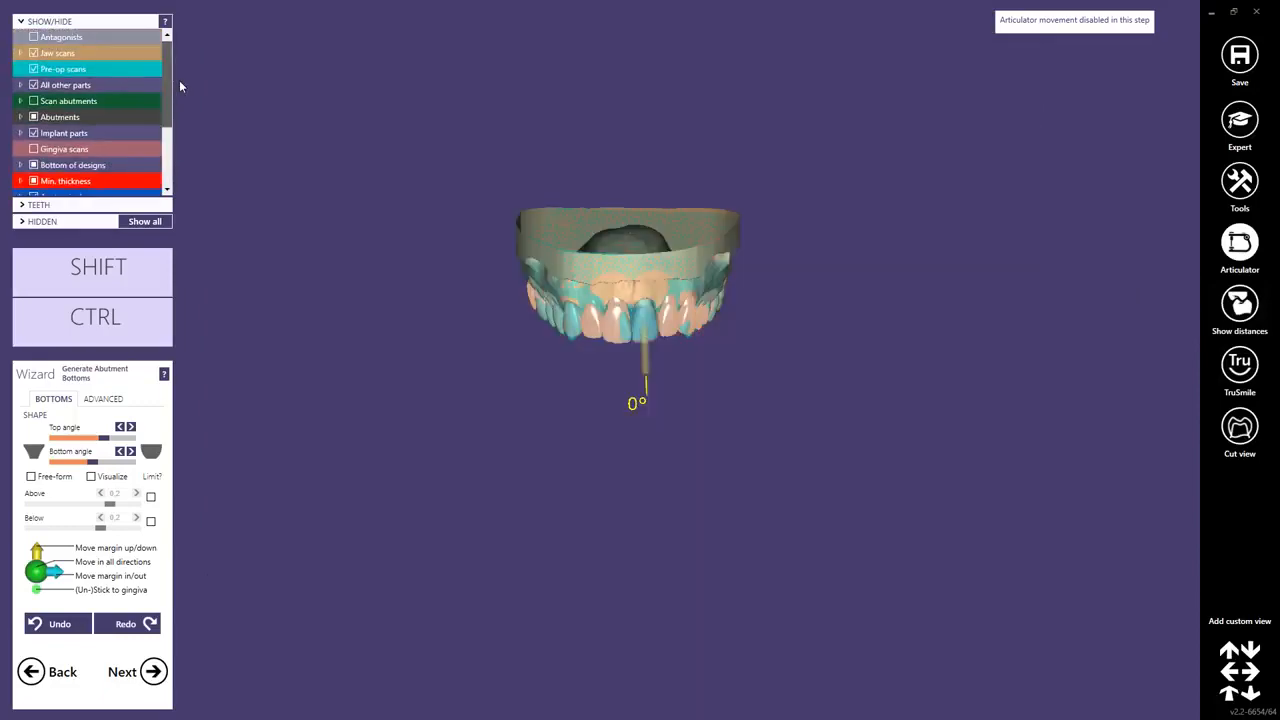
{"action": "left_click", "coordinate": [35, 69]}
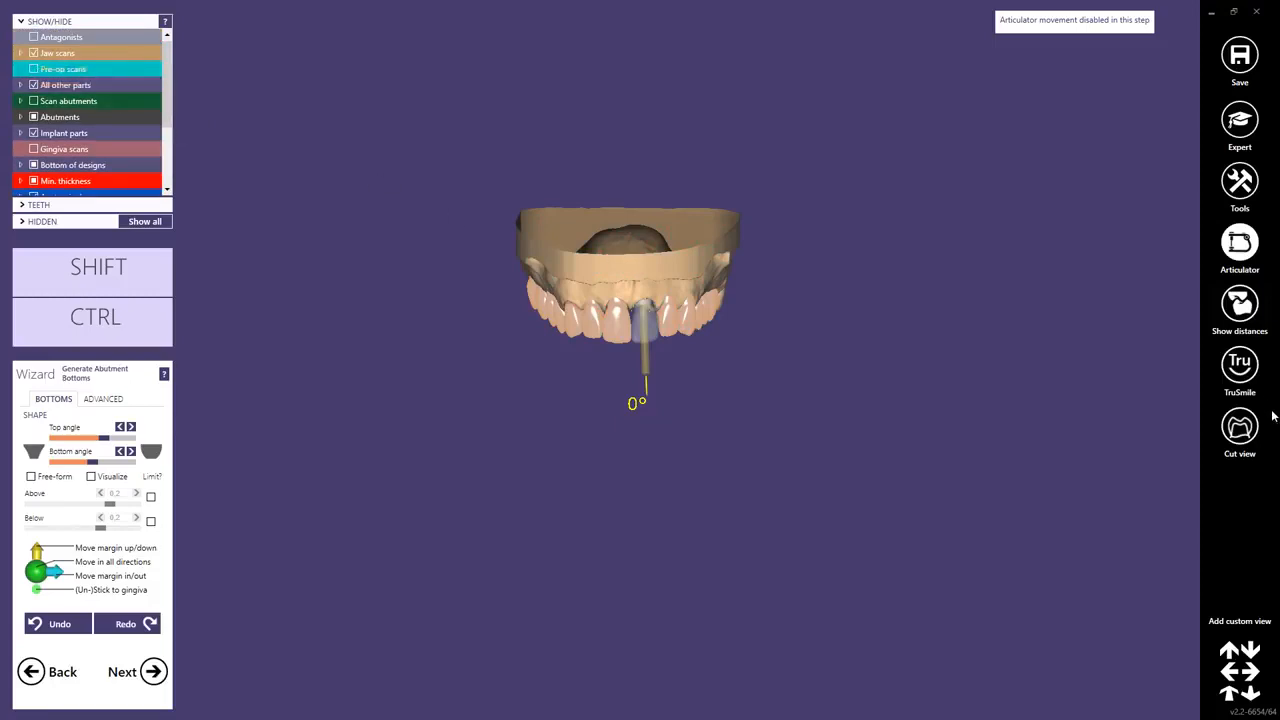
Switch the tooth rendering to TruSmile.
{"action": "left_click", "coordinate": [1240, 370]}
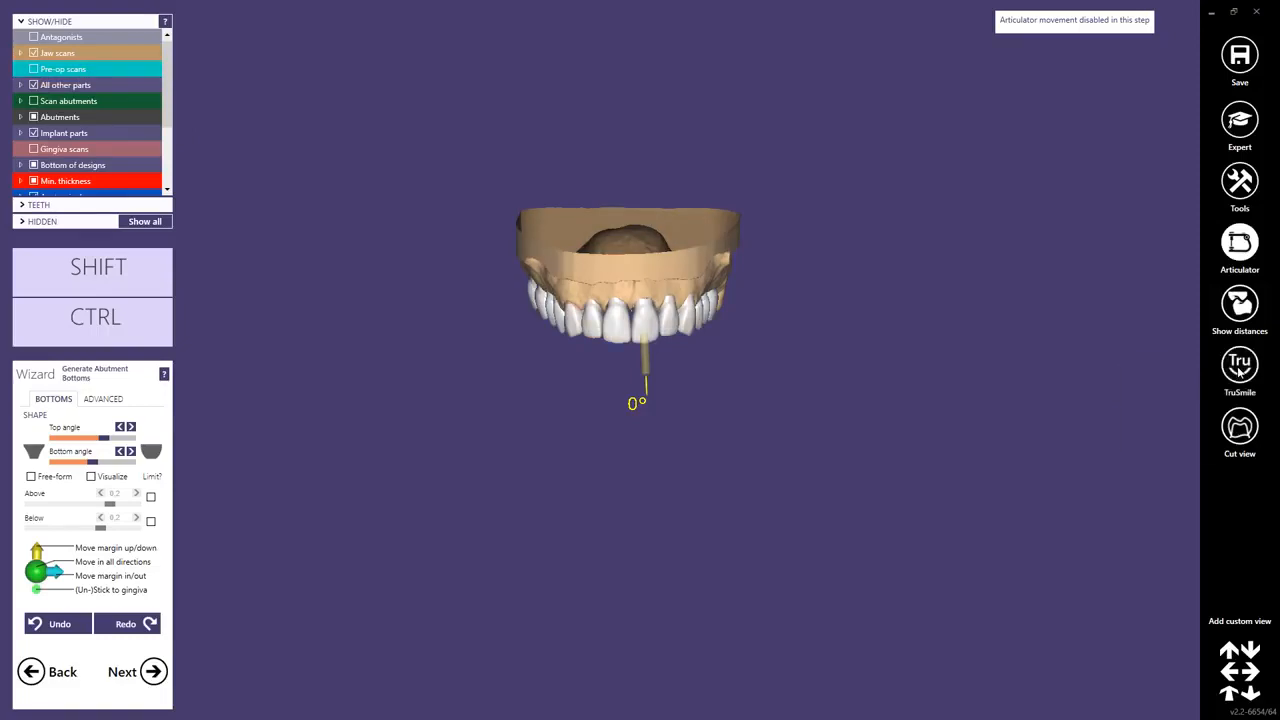
{"action": "right_click", "coordinate": [1240, 370]}
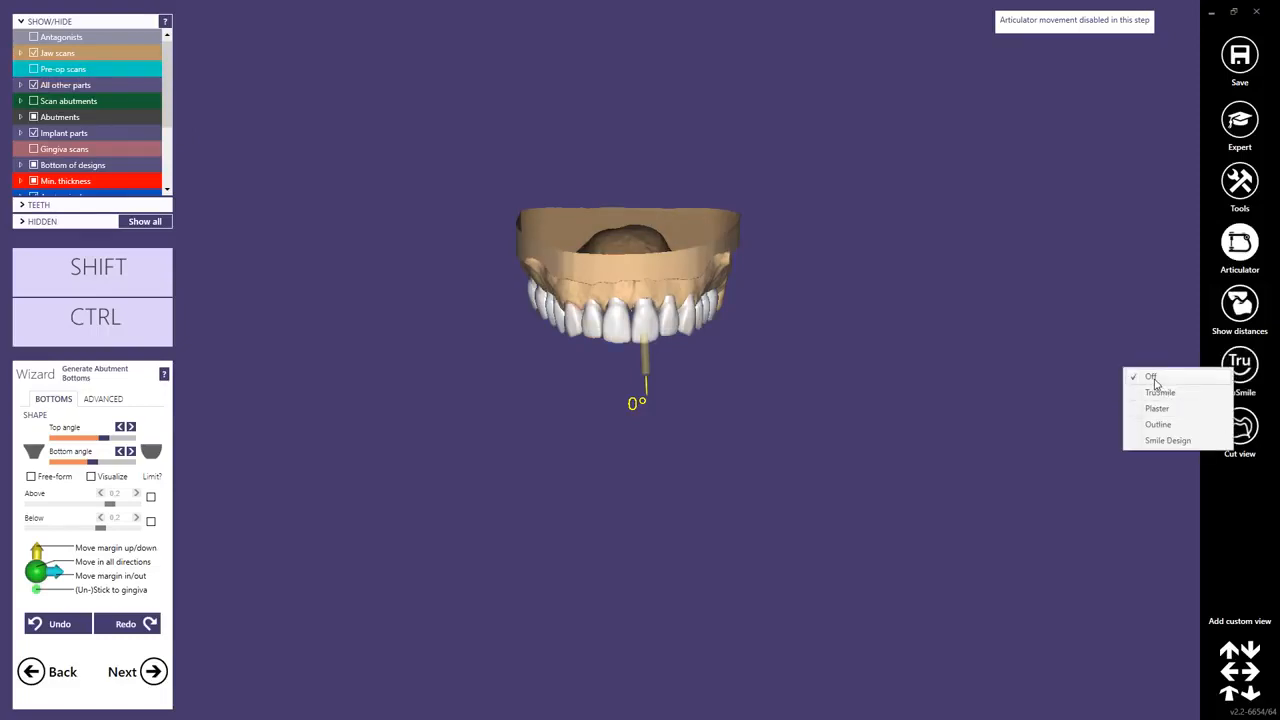
{"action": "left_click", "coordinate": [880, 305]}
Make the tooth over the implant transparent to expose the implant site.
{"action": "scroll", "coordinate": [617, 323], "scroll_direction": "up", "scroll_amount": 5}
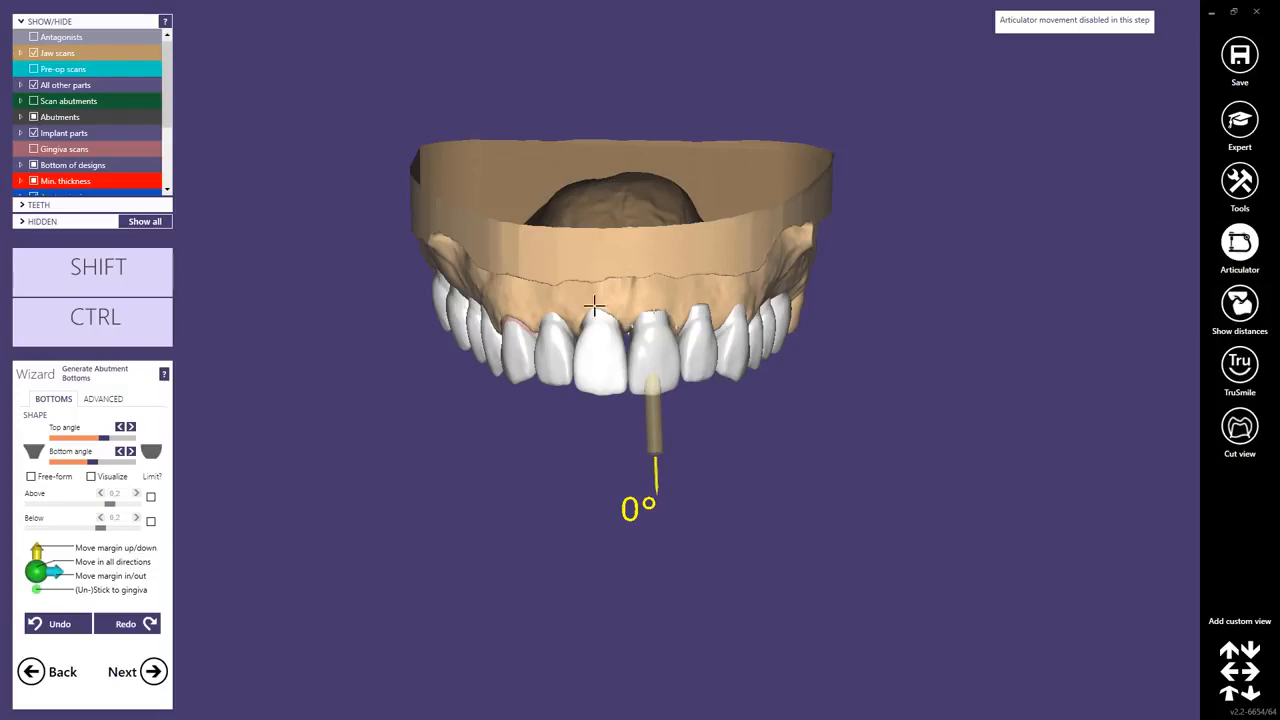
{"action": "mouse_move", "coordinate": [594, 306]}
{"action": "right_mouse_down"}
{"action": "mouse_move", "coordinate": [606, 307]}
{"action": "mouse_move", "coordinate": [580, 303]}
{"action": "right_mouse_up"}
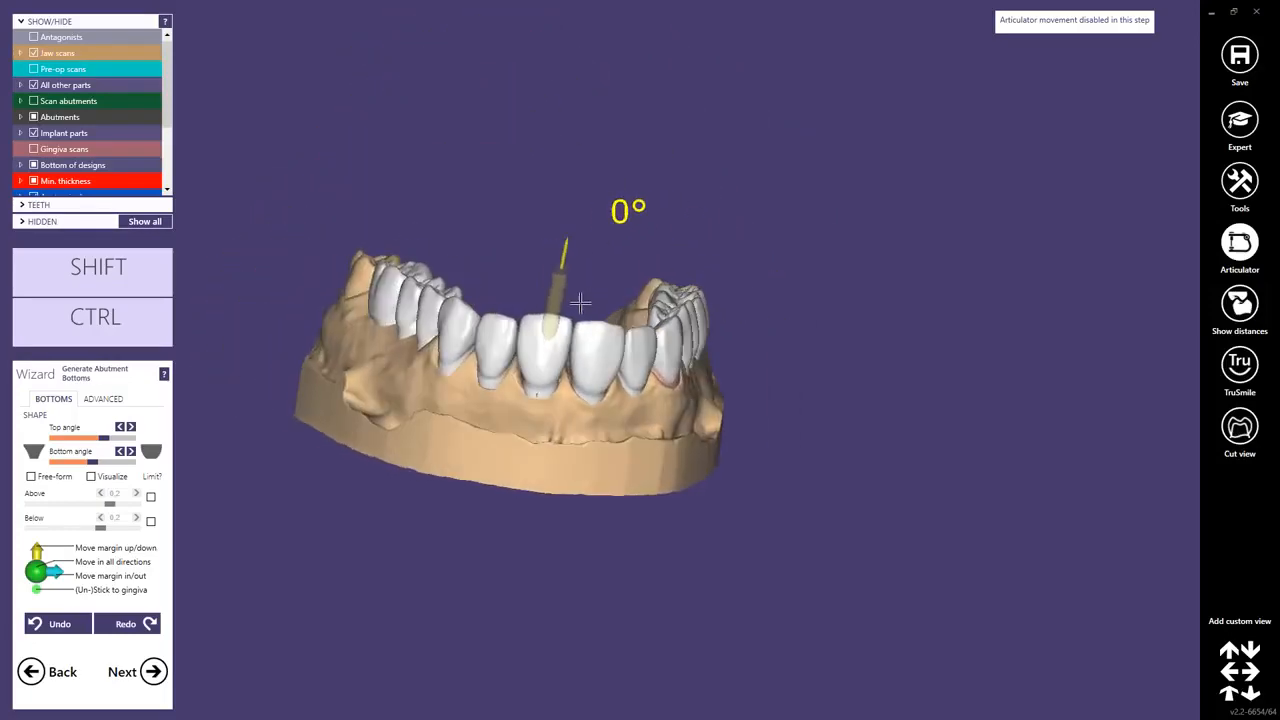
{"action": "scroll", "coordinate": [580, 302], "scroll_direction": "up", "scroll_amount": 5}
{"action": "middle_click", "coordinate": [528, 357], "text": "shift"}
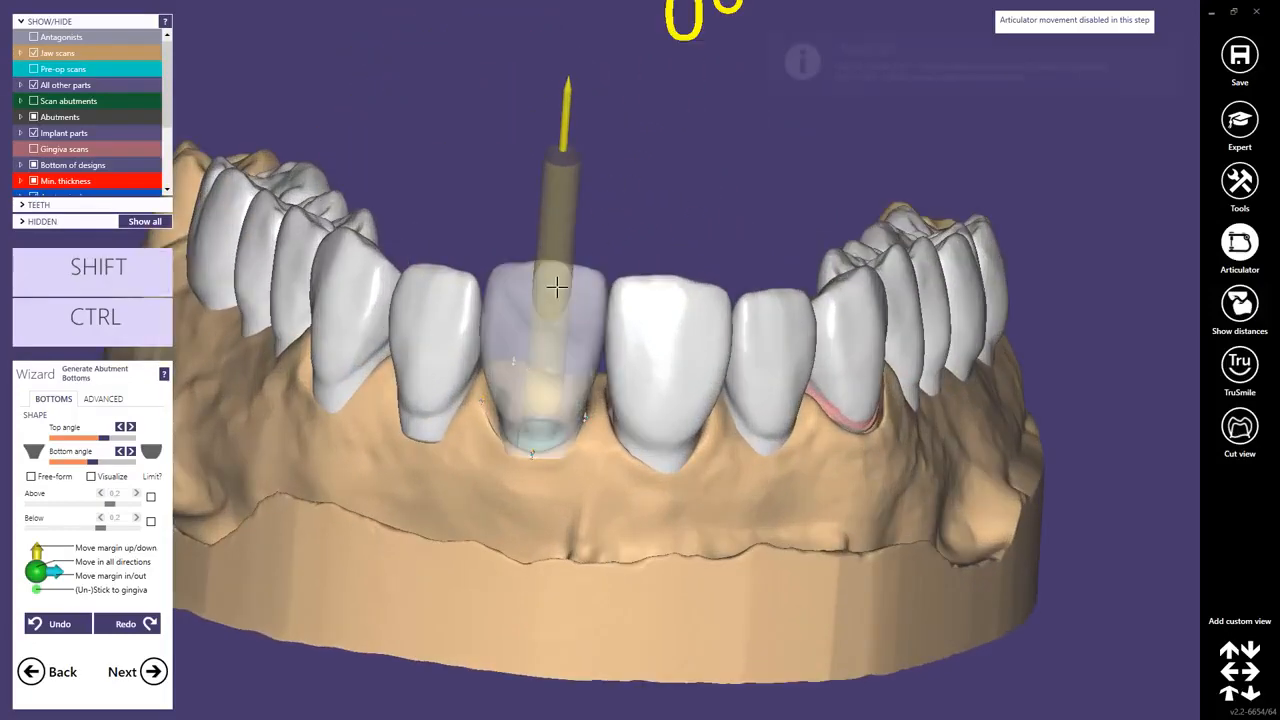
{"action": "middle_click", "coordinate": [562, 242], "text": "ctrl"}
{"action": "middle_click", "coordinate": [540, 286], "text": "ctrl"}
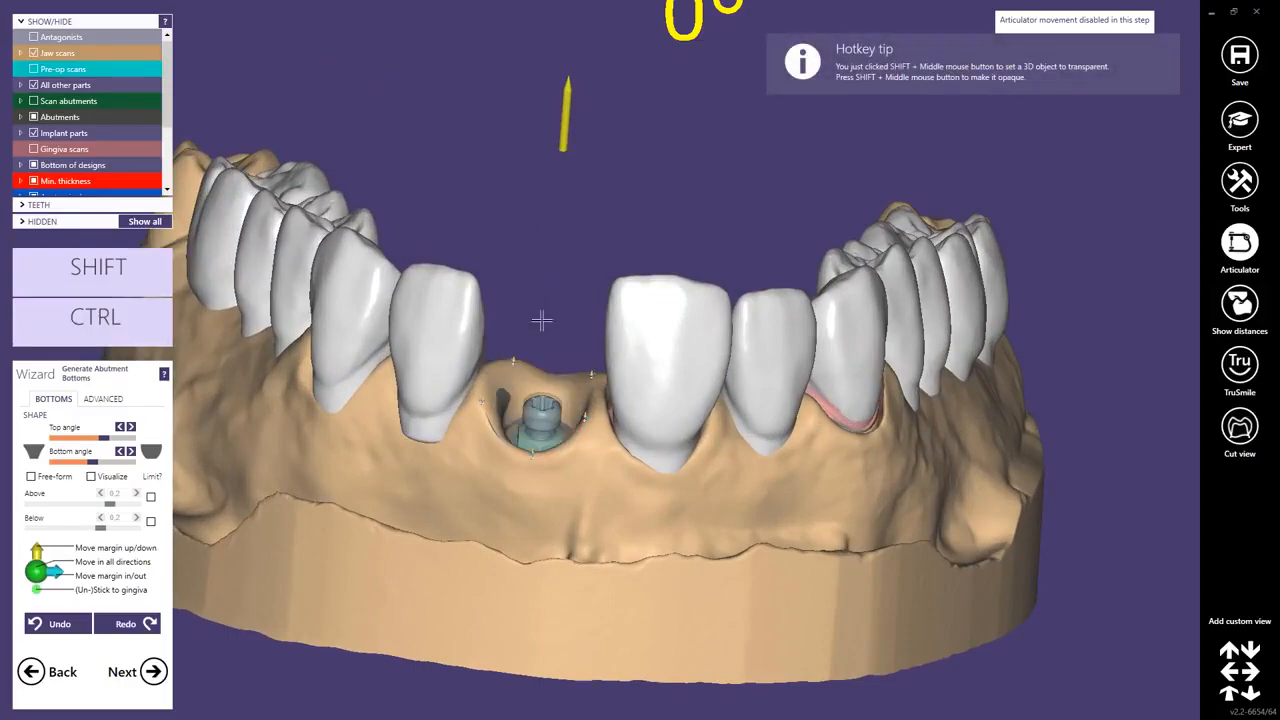
{"action": "scroll", "coordinate": [640, 452], "scroll_direction": "up", "scroll_amount": 3}
{"action": "right_click_drag", "start_coordinate": [648, 452], "coordinate": [654, 500]}
{"action": "scroll", "coordinate": [651, 463], "scroll_direction": "up", "scroll_amount": 2}
{"action": "scroll", "coordinate": [654, 500], "scroll_direction": "up", "scroll_amount": 3}
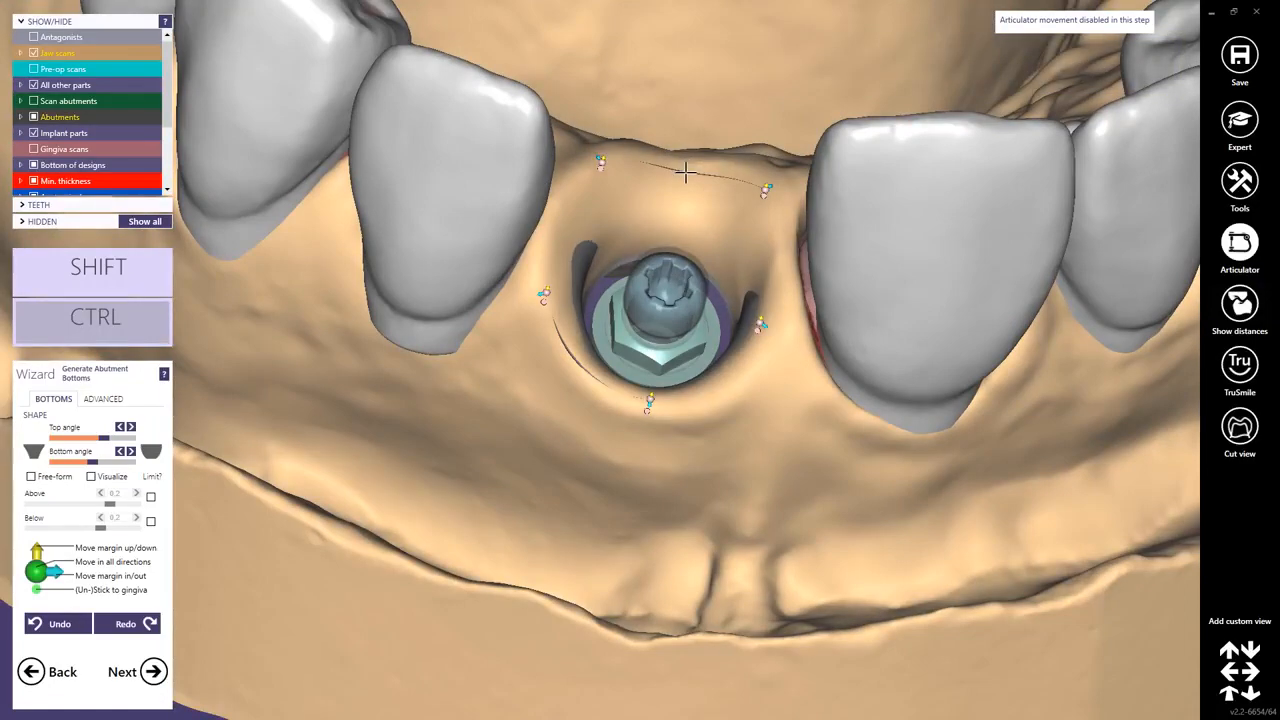
Add control points to the abutment bottom margin around the implant.
{"action": "left_click", "coordinate": [685, 172], "text": "ctrl"}
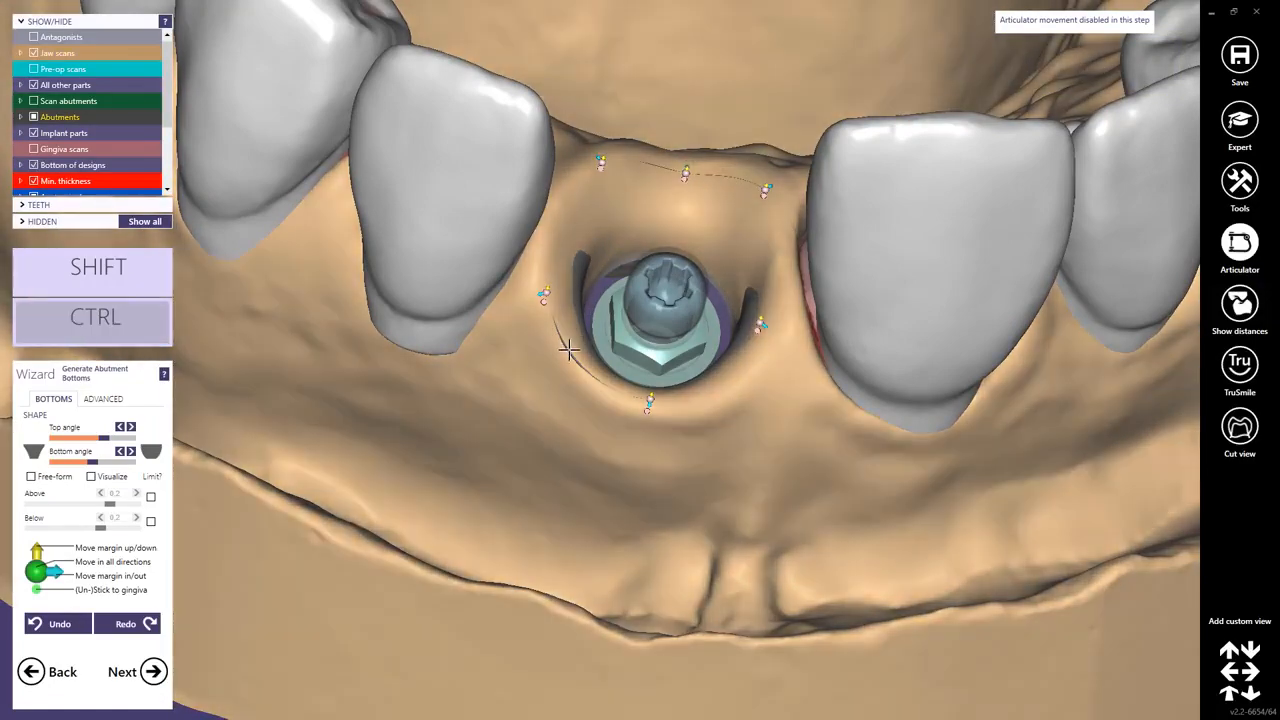
{"action": "left_click", "coordinate": [564, 348], "text": "ctrl"}
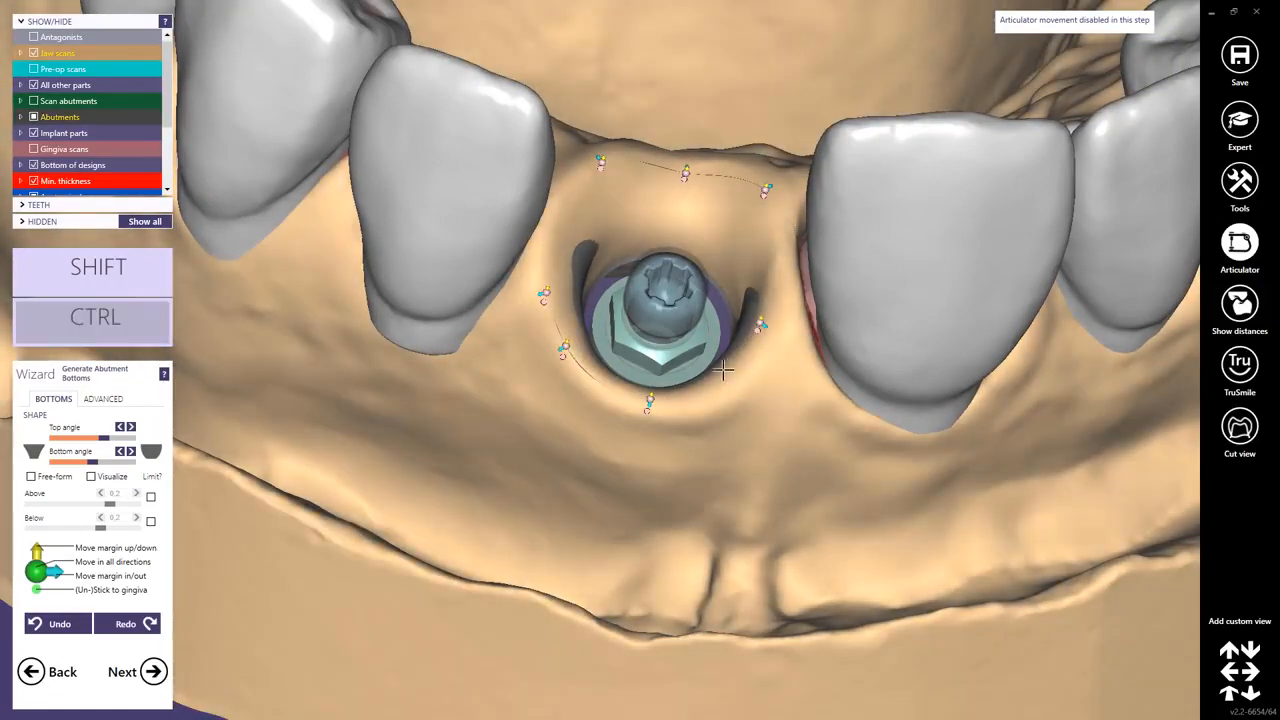
{"action": "left_click", "coordinate": [724, 371], "text": "ctrl"}
{"action": "right_click_drag", "start_coordinate": [709, 382], "coordinate": [600, 220]}
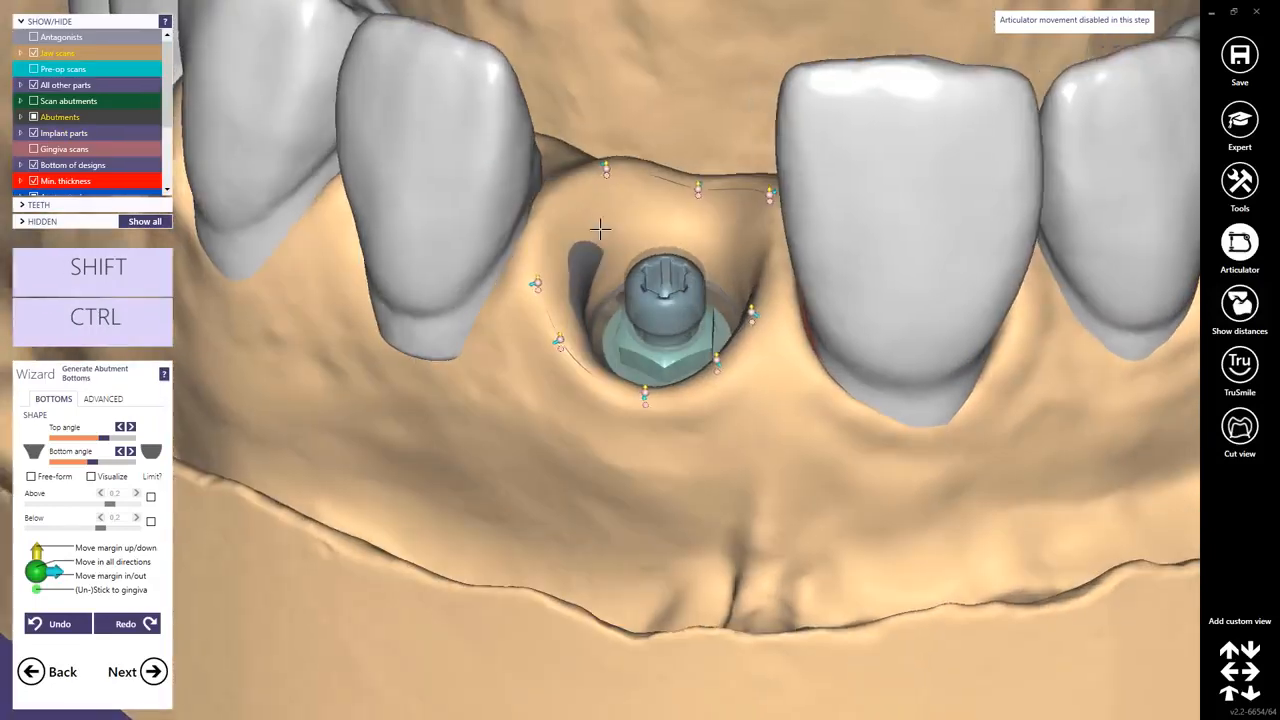
{"action": "scroll", "coordinate": [560, 217], "scroll_direction": "down", "scroll_amount": 3, "text": "shift"}
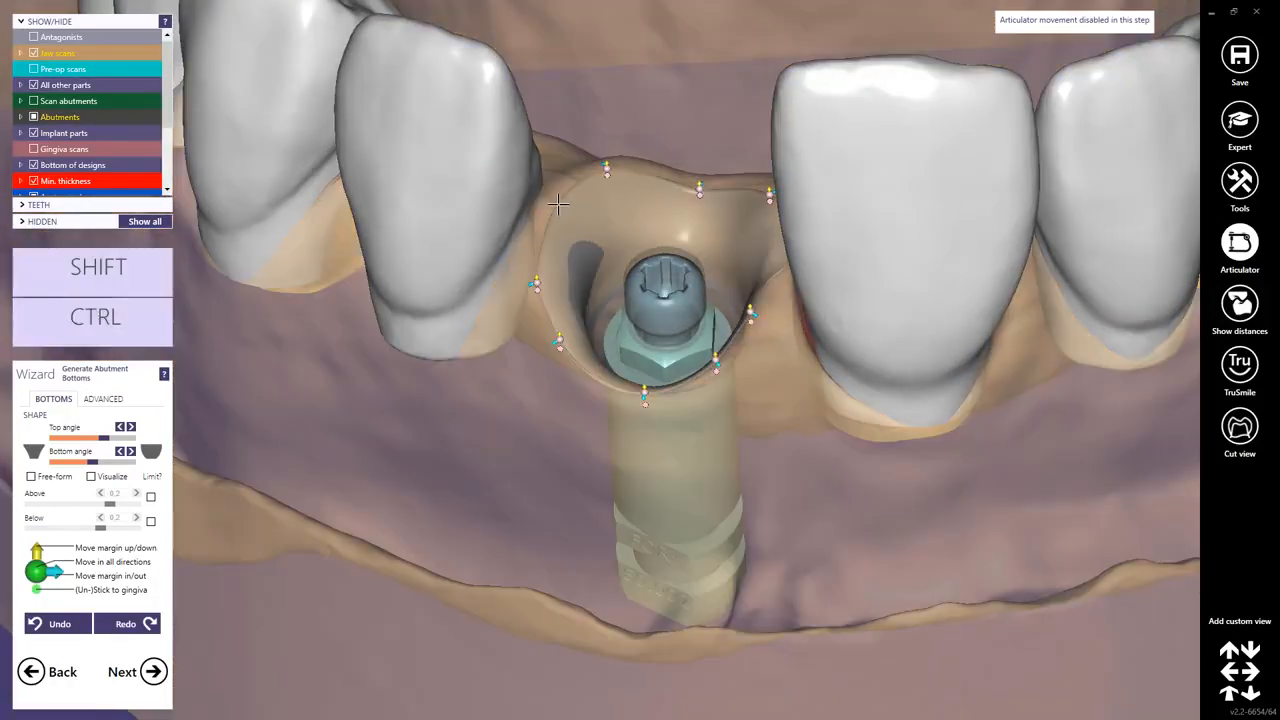
Drag the abutment bottom margin control points to reshape the outline around the implant.
{"action": "left_click", "coordinate": [557, 201], "text": "ctrl"}
{"action": "right_click_drag", "start_coordinate": [560, 205], "coordinate": [775, 300]}
{"action": "left_click", "coordinate": [778, 265], "text": "ctrl"}
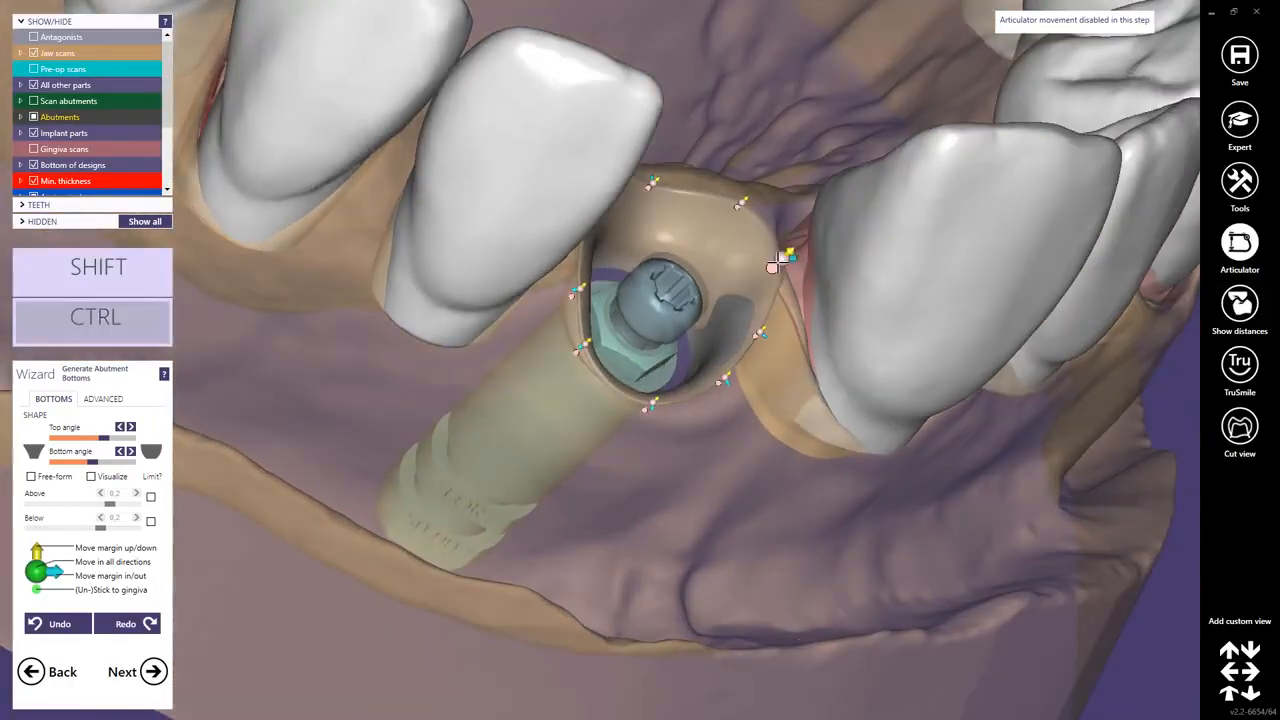
{"action": "left_click_drag", "start_coordinate": [768, 264], "coordinate": [746, 256]}
{"action": "right_click_drag", "start_coordinate": [746, 256], "coordinate": [746, 205]}
{"action": "left_click_drag", "start_coordinate": [750, 200], "coordinate": [755, 187]}
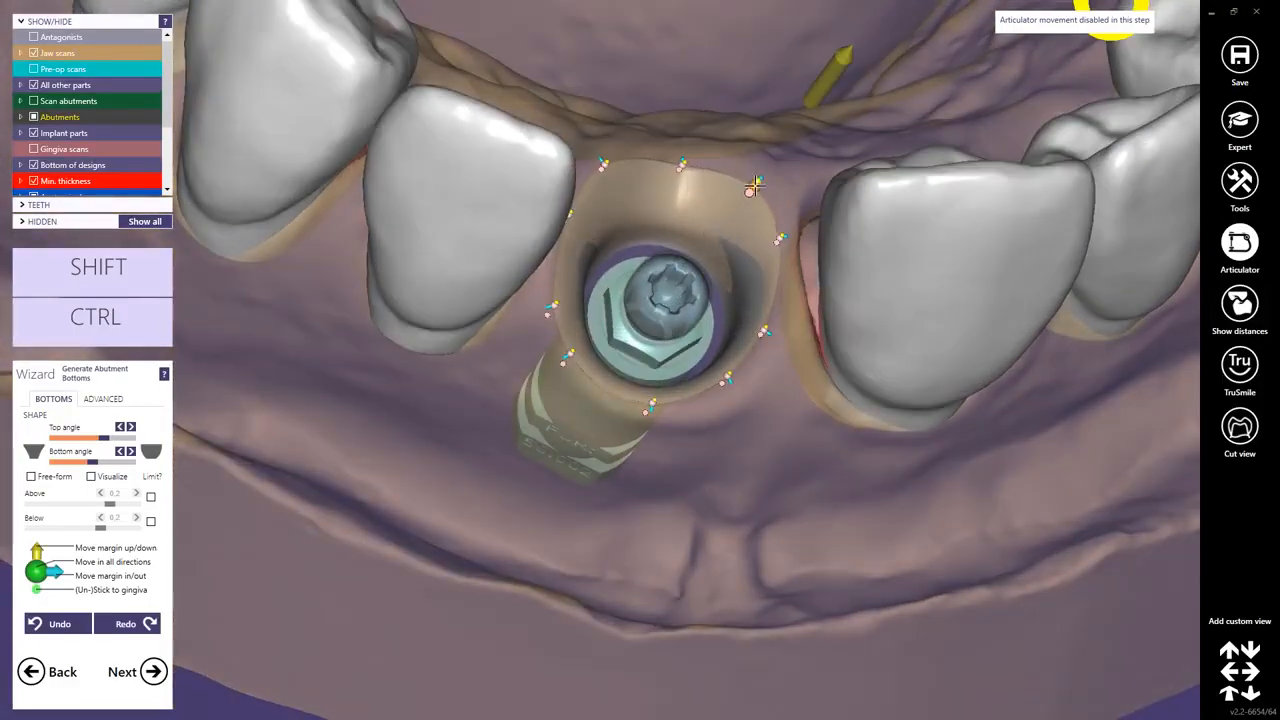
{"action": "right_click_drag", "start_coordinate": [751, 188], "coordinate": [652, 186]}
{"action": "left_click_drag", "start_coordinate": [590, 157], "coordinate": [601, 168]}
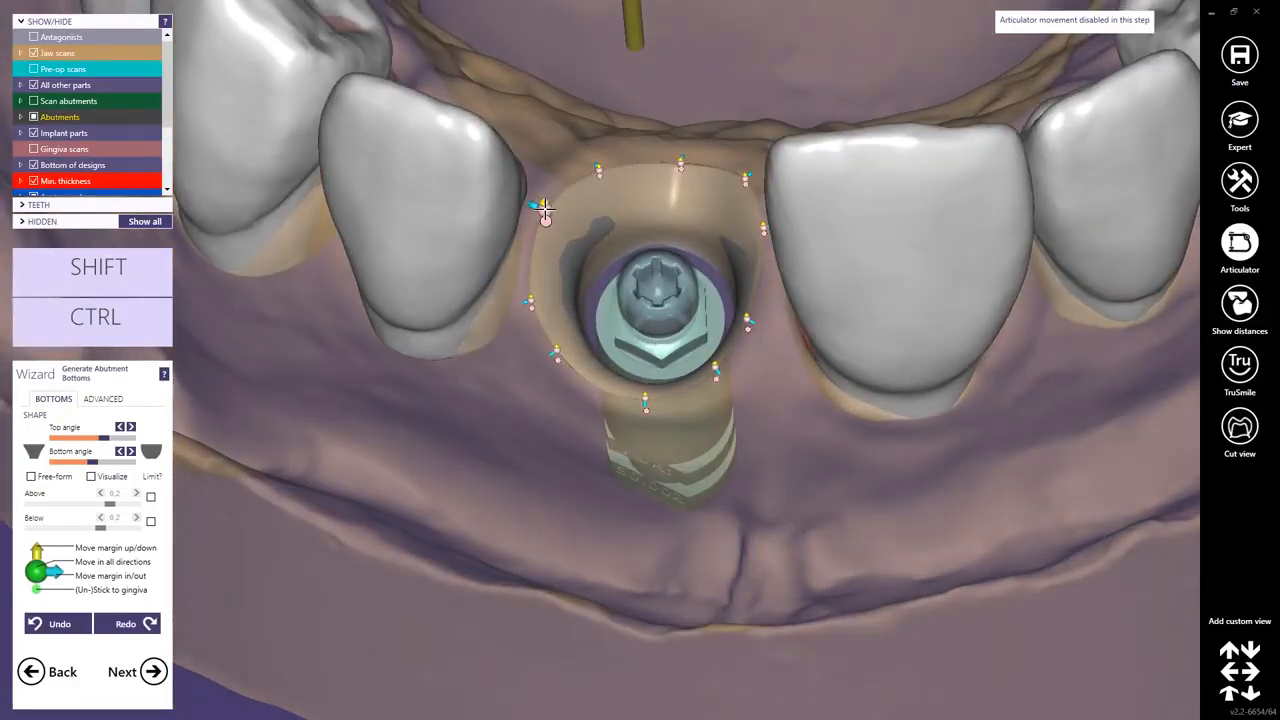
{"action": "left_click_drag", "start_coordinate": [543, 208], "coordinate": [551, 210]}
{"action": "left_click_drag", "start_coordinate": [529, 300], "coordinate": [546, 298]}
{"action": "right_click_drag", "start_coordinate": [542, 300], "coordinate": [549, 386]}
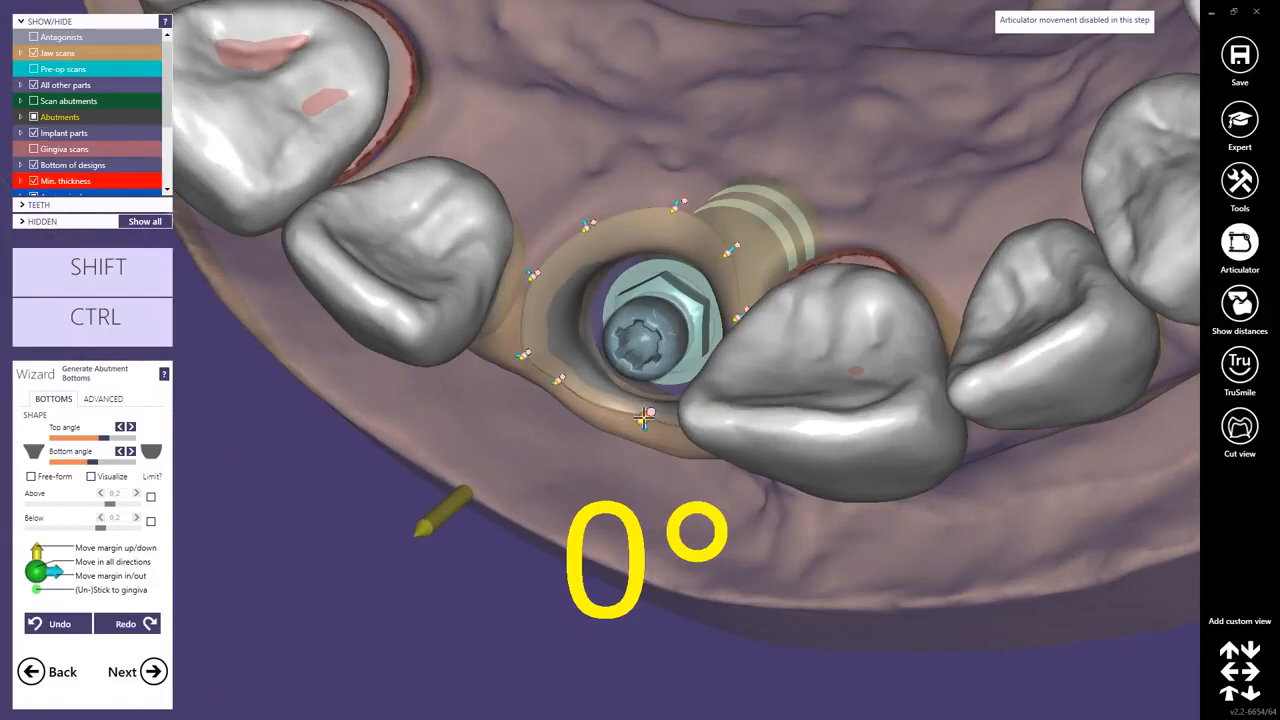
{"action": "right_click_drag", "start_coordinate": [645, 418], "coordinate": [597, 314]}
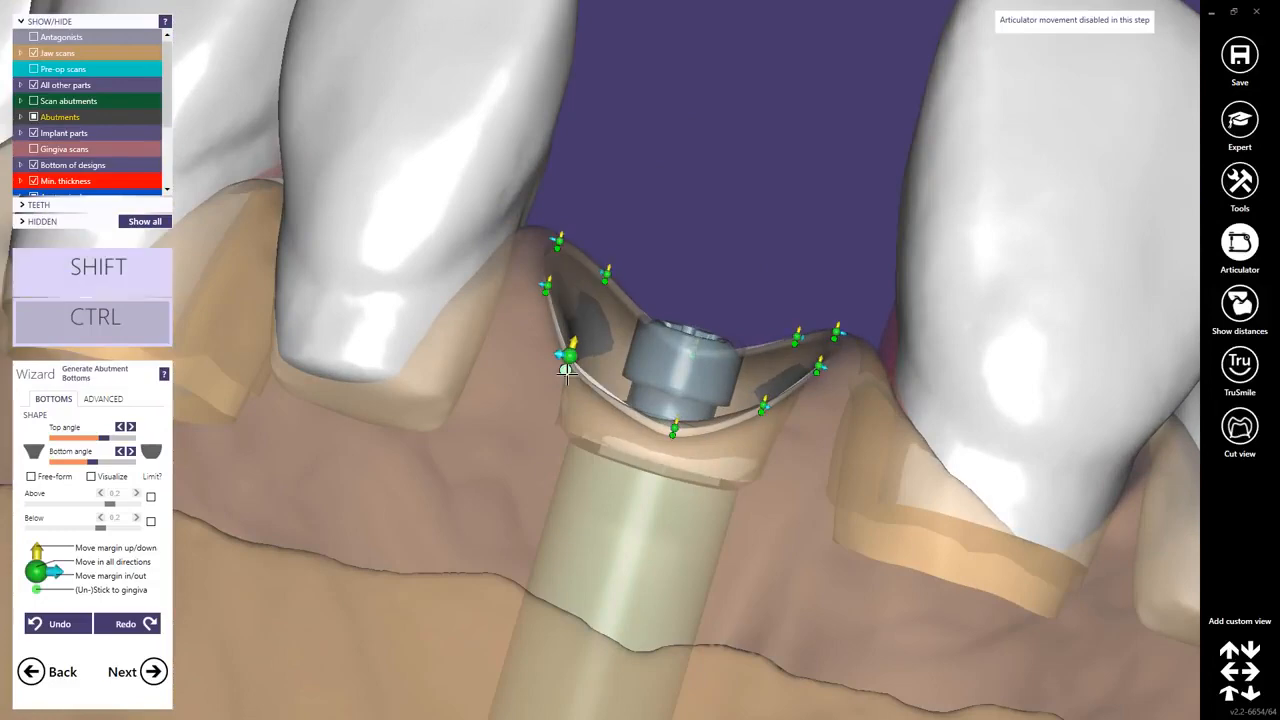
Adjust the margin points' height along the gingiva from the facial view.
{"action": "mouse_move", "coordinate": [563, 357]}
{"action": "right_mouse_down"}
{"action": "mouse_move", "coordinate": [594, 417]}
{"action": "mouse_move", "coordinate": [555, 360]}
{"action": "right_mouse_up"}
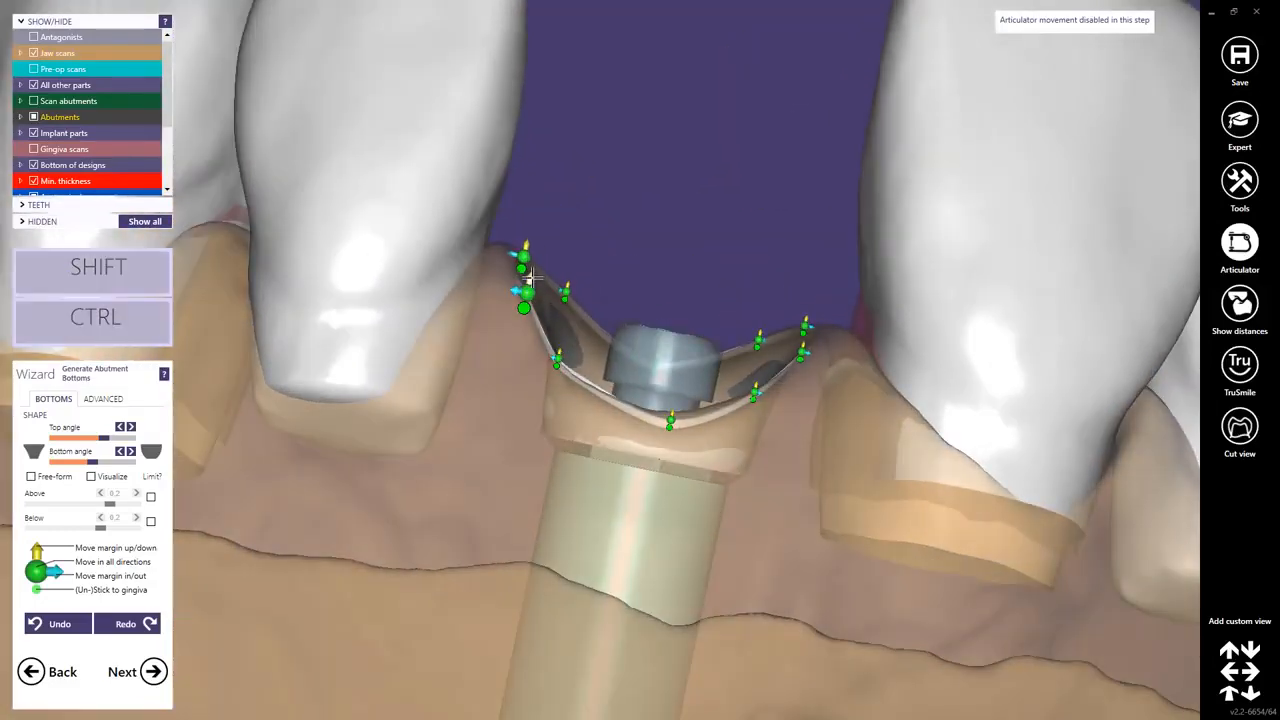
{"action": "left_click_drag", "start_coordinate": [533, 280], "coordinate": [526, 307], "text": "ctrl+shift"}
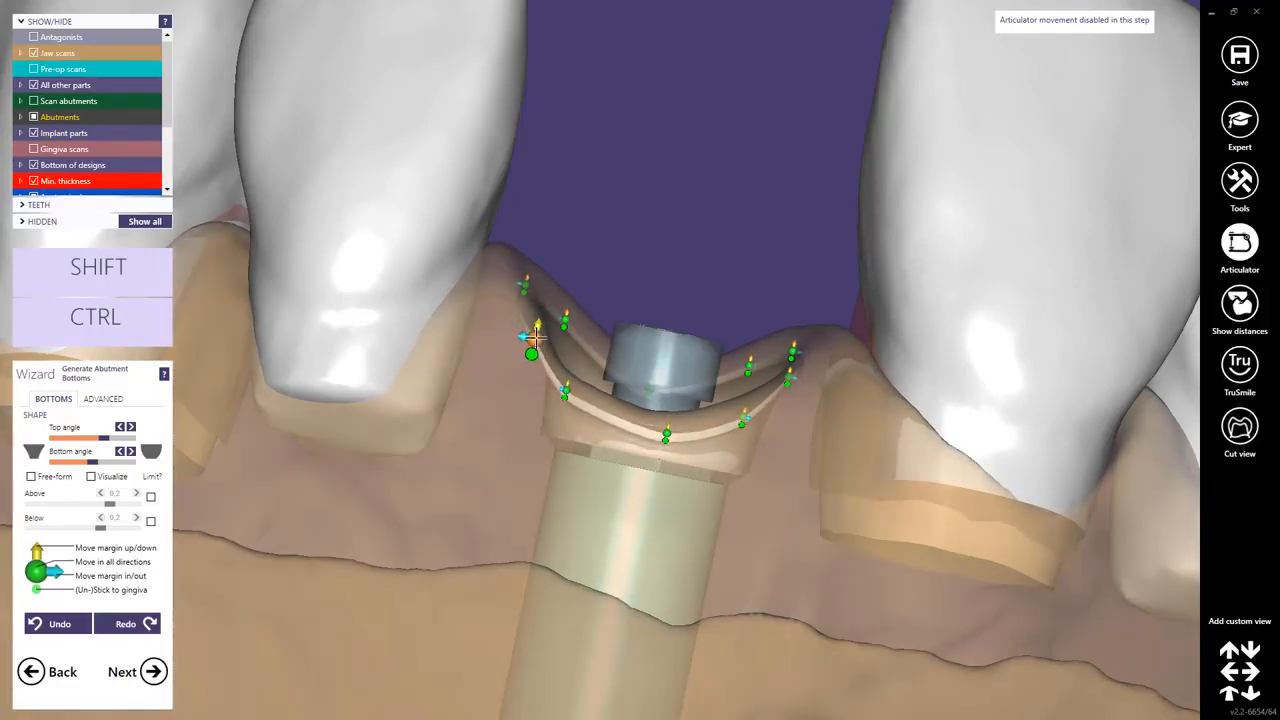
{"action": "right_click_drag", "start_coordinate": [549, 333], "coordinate": [640, 372]}
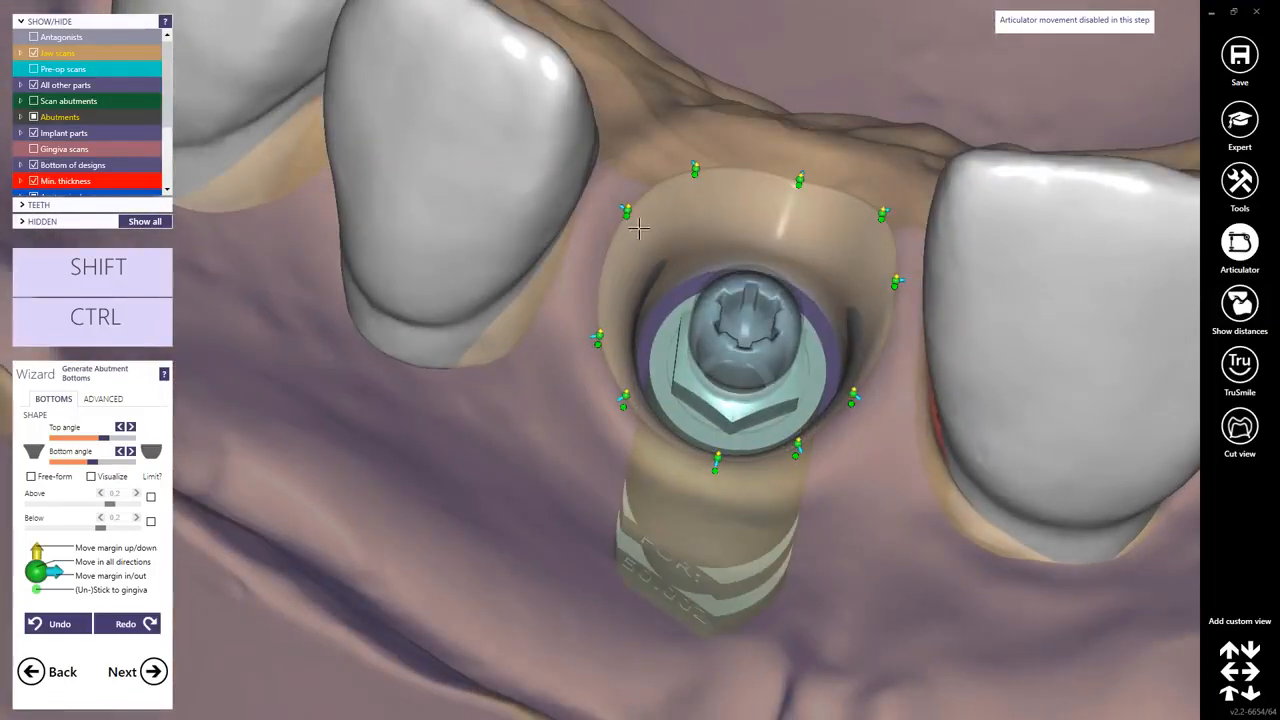
{"action": "right_click_drag", "start_coordinate": [627, 202], "coordinate": [715, 300]}
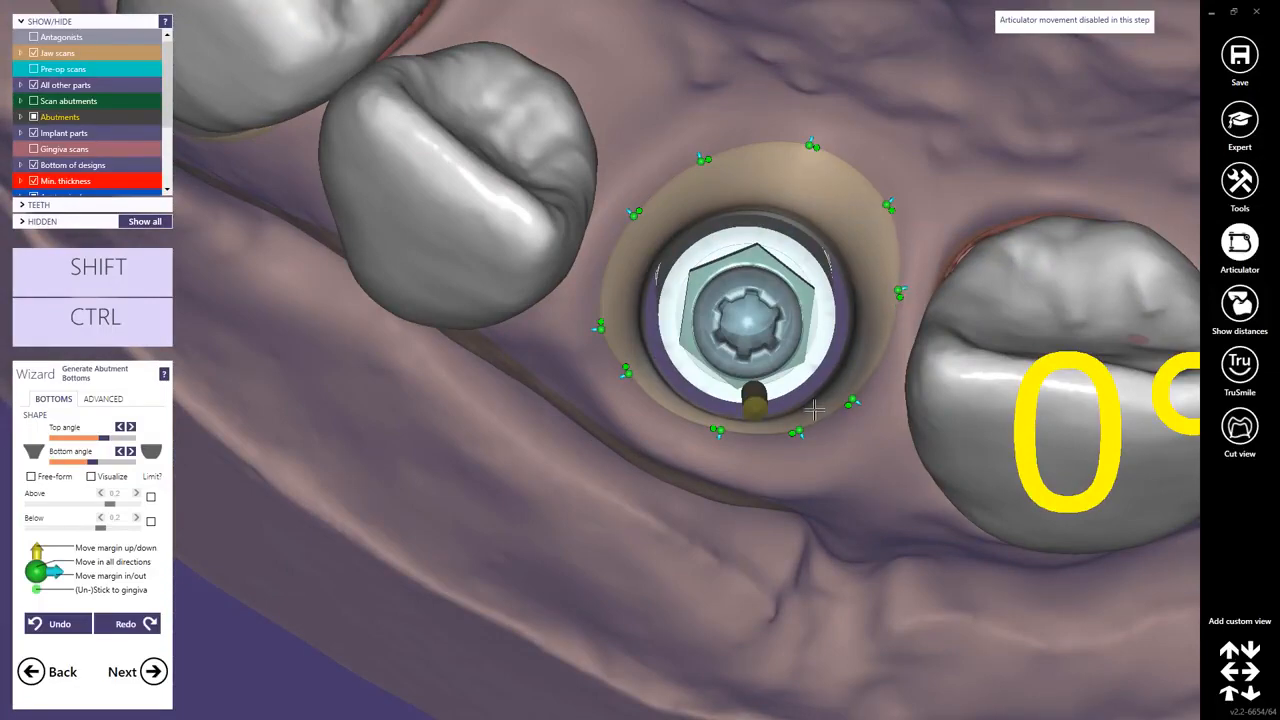
{"action": "mouse_move", "coordinate": [815, 411]}
{"action": "right_mouse_down"}
{"action": "mouse_move", "coordinate": [808, 424]}
{"action": "mouse_move", "coordinate": [819, 408]}
{"action": "right_mouse_up"}
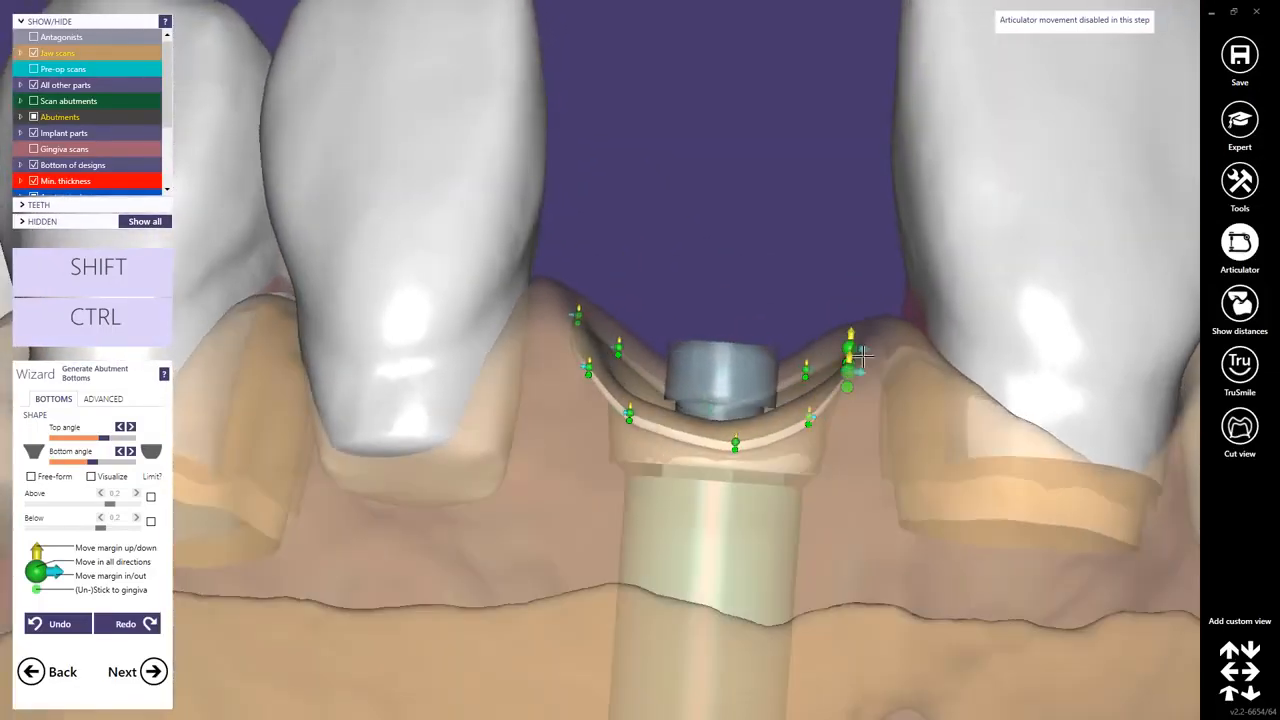
{"action": "left_click_drag", "start_coordinate": [851, 370], "coordinate": [807, 424]}
{"action": "left_click_drag", "start_coordinate": [734, 442], "coordinate": [726, 441]}
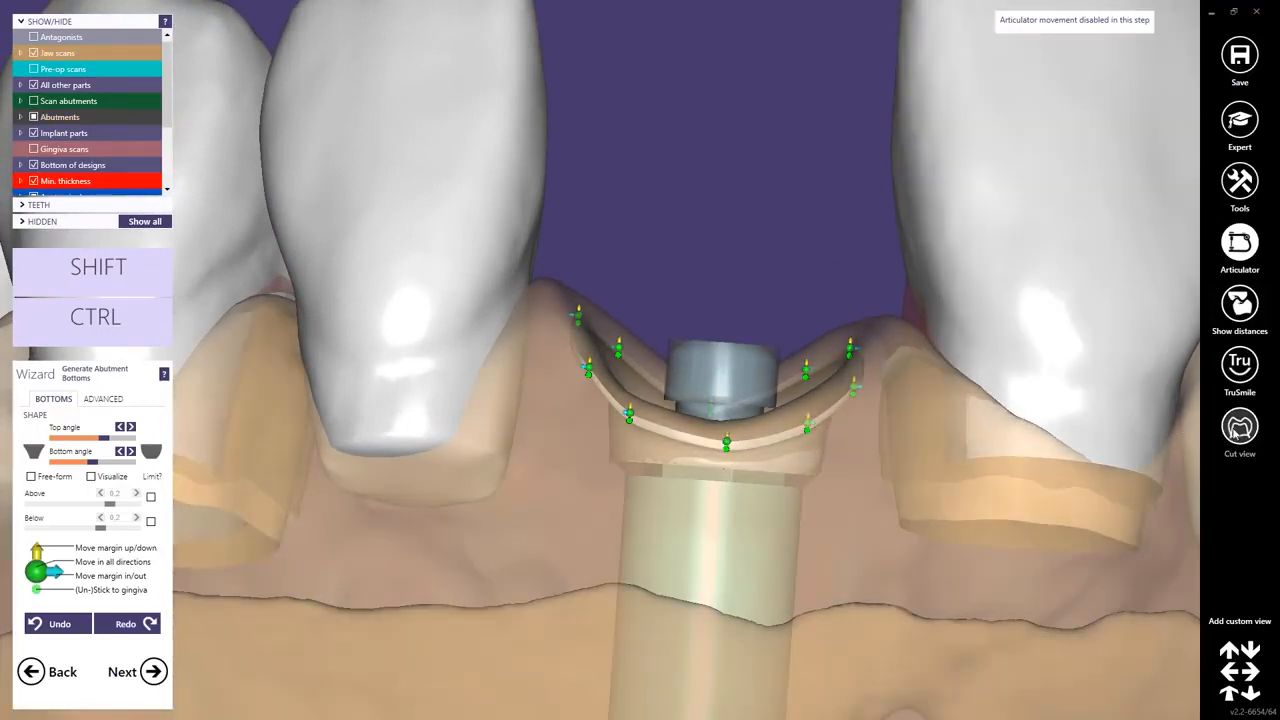
Open the cut view and place the cut through the implant.
{"action": "left_click", "coordinate": [1238, 428]}
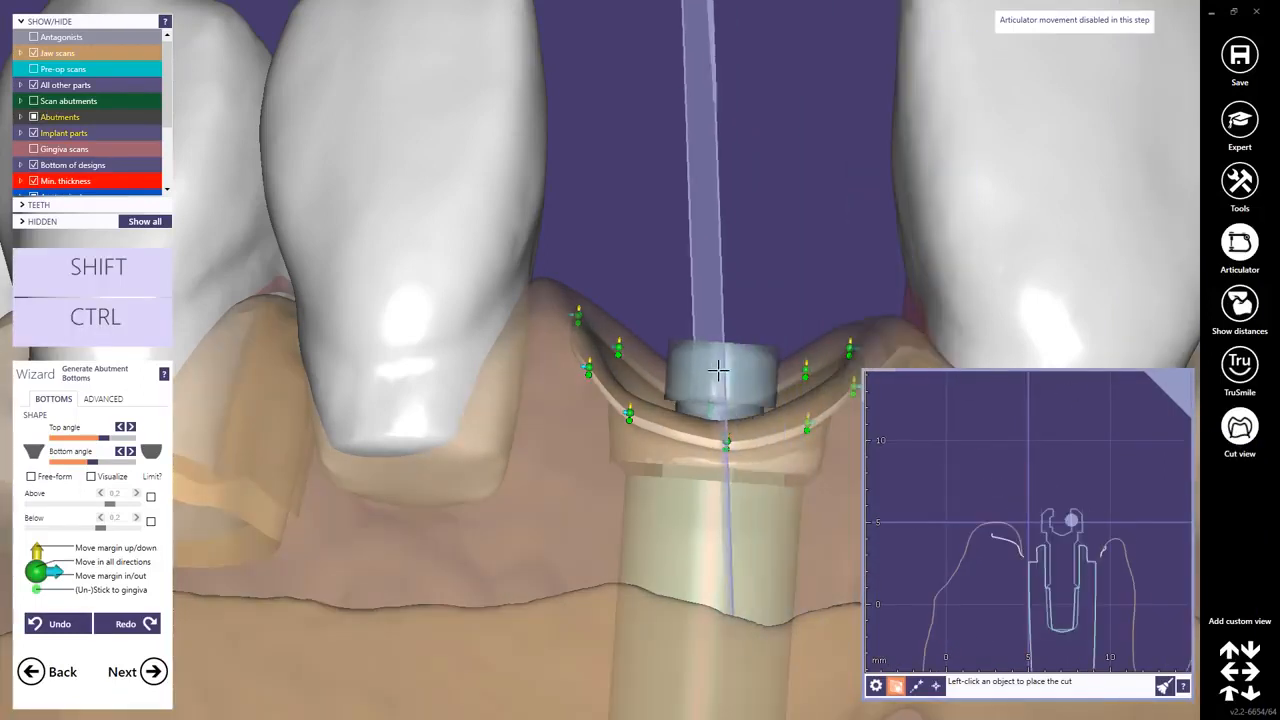
{"action": "left_click", "coordinate": [718, 371]}
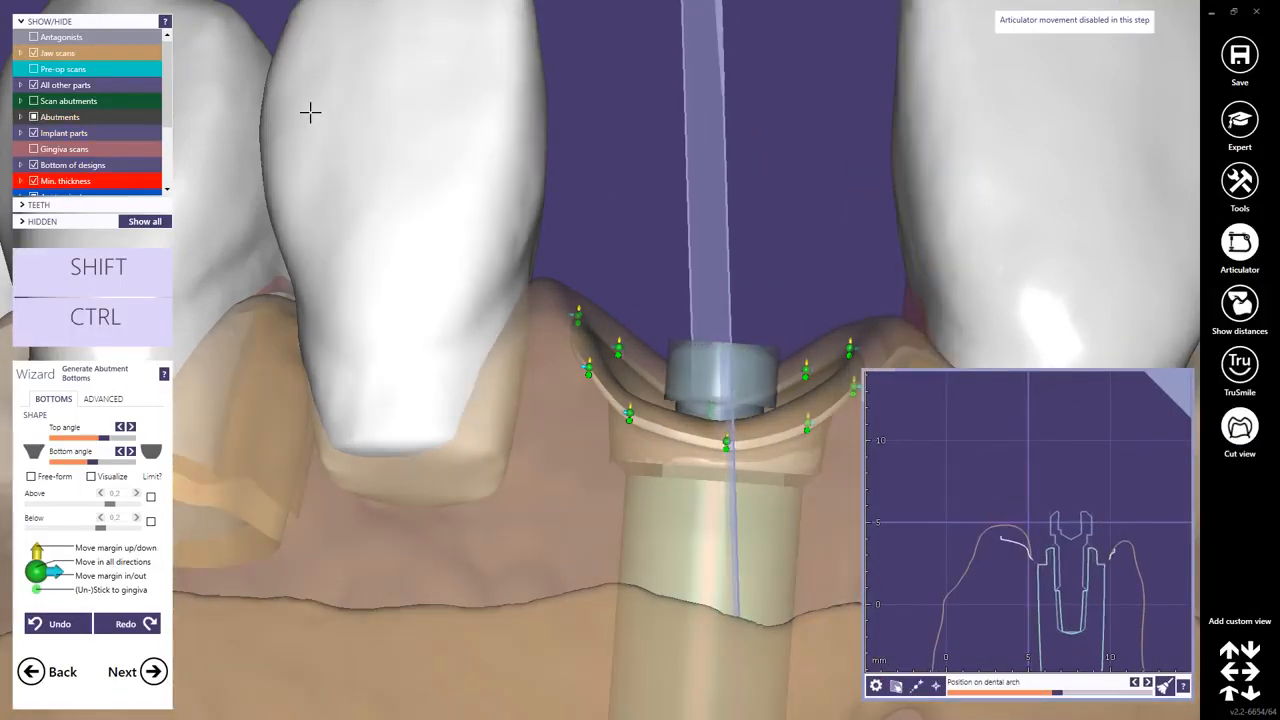
{"action": "left_click", "coordinate": [20, 133]}
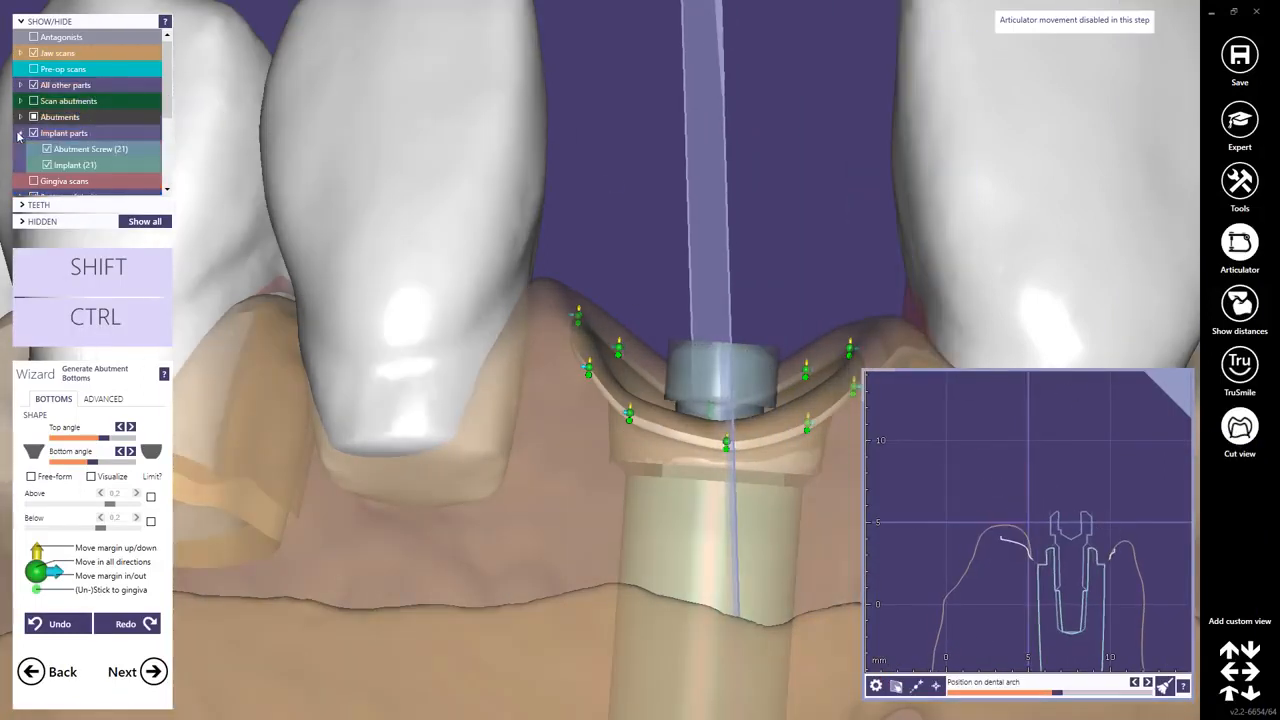
{"action": "right_click", "coordinate": [64, 168]}
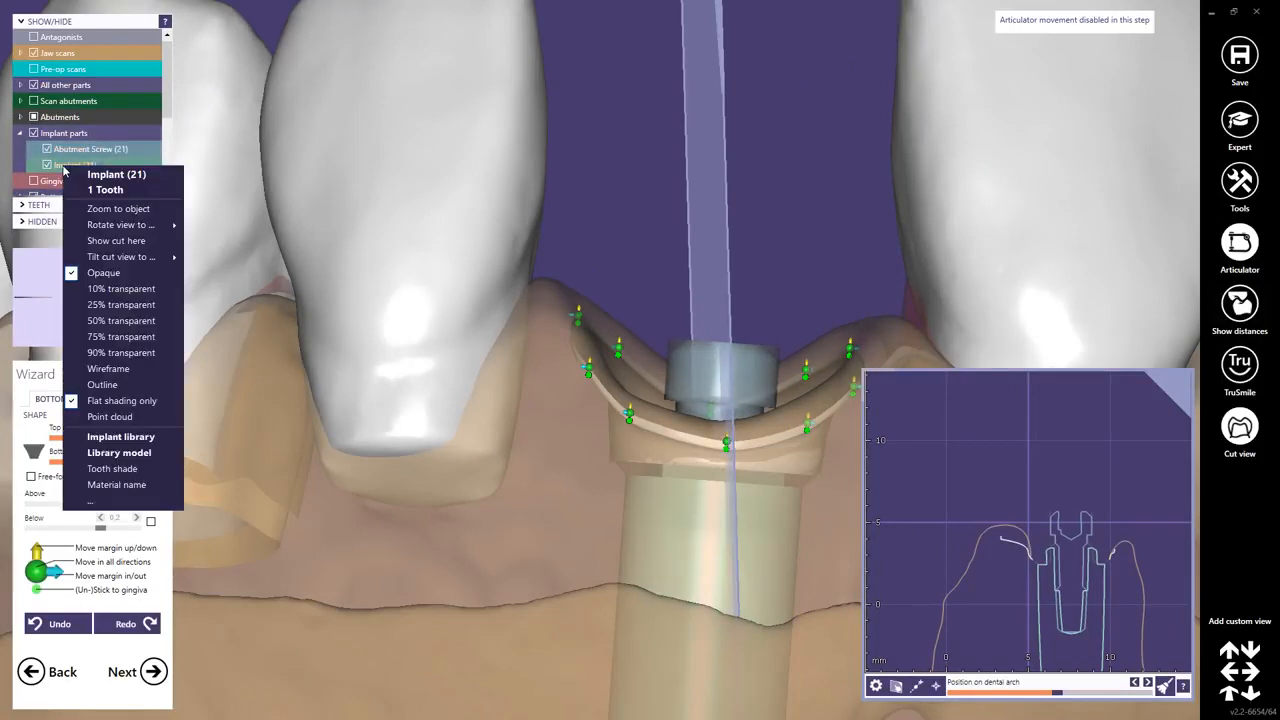
{"action": "left_click", "coordinate": [115, 240]}
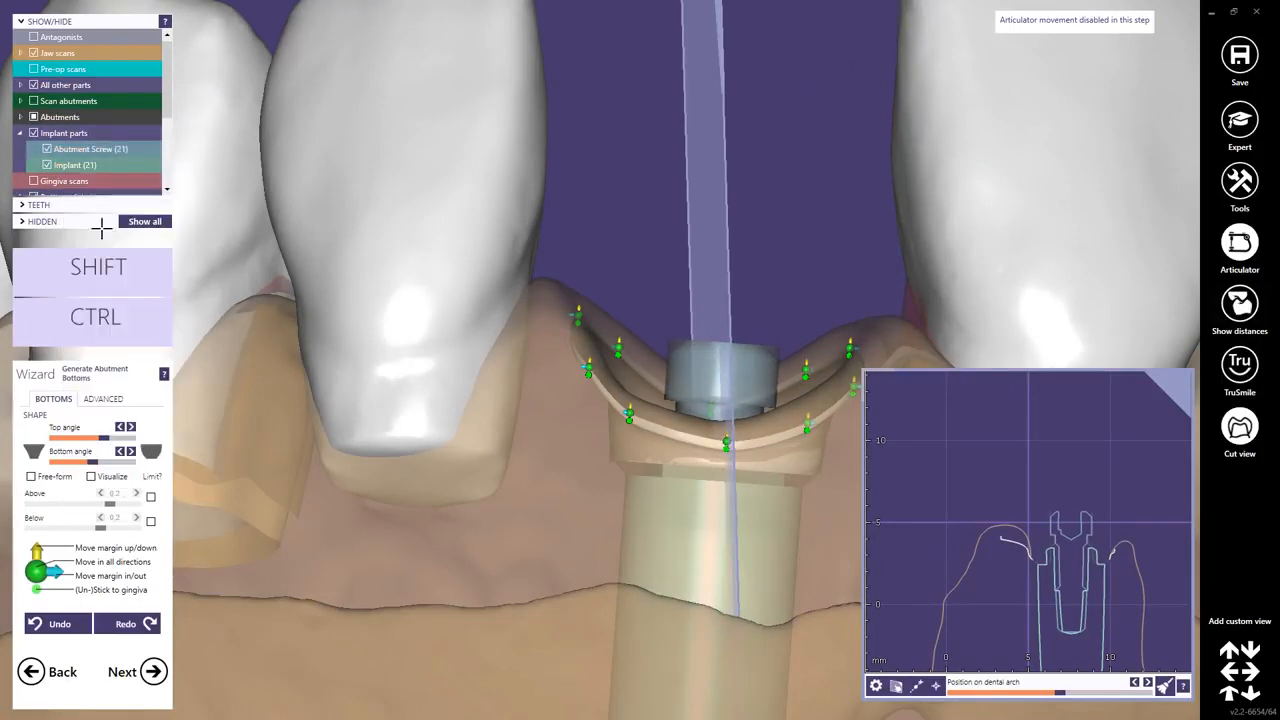
Tilt the implant cut view to the insertion direction.
{"action": "right_click", "coordinate": [58, 168]}
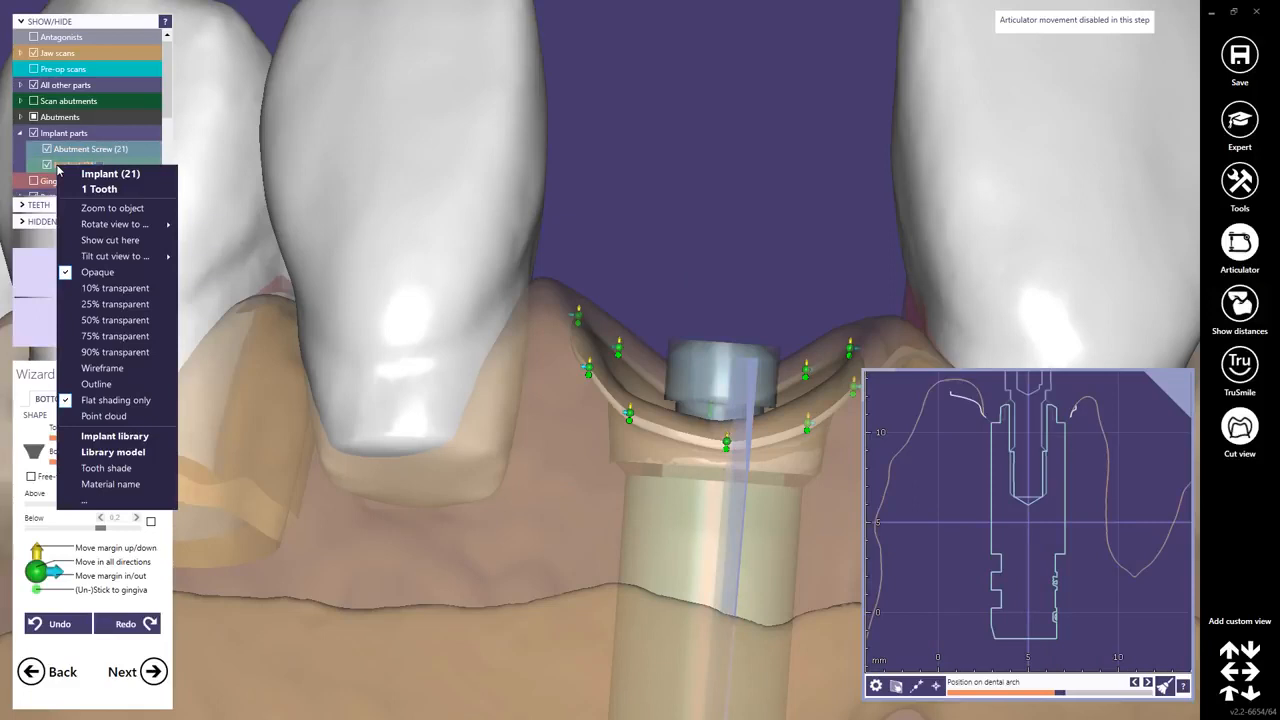
{"action": "mouse_move", "coordinate": [110, 259]}
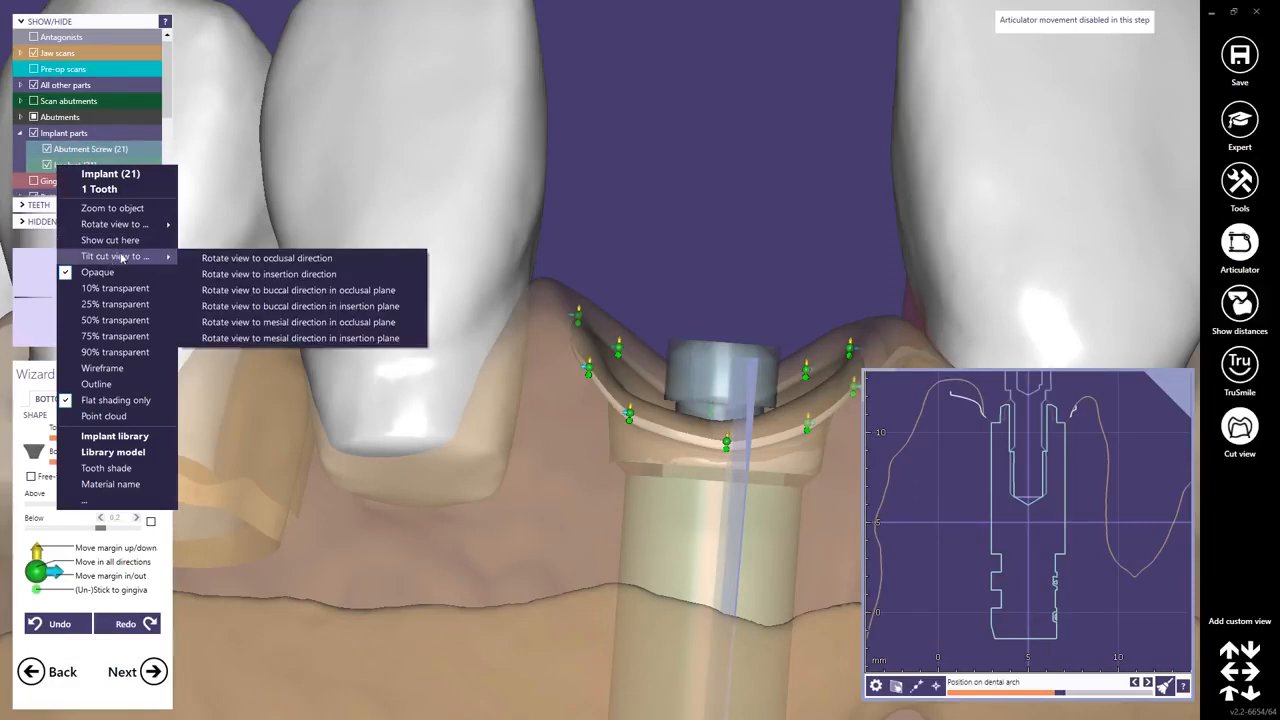
{"action": "left_click", "coordinate": [245, 274]}
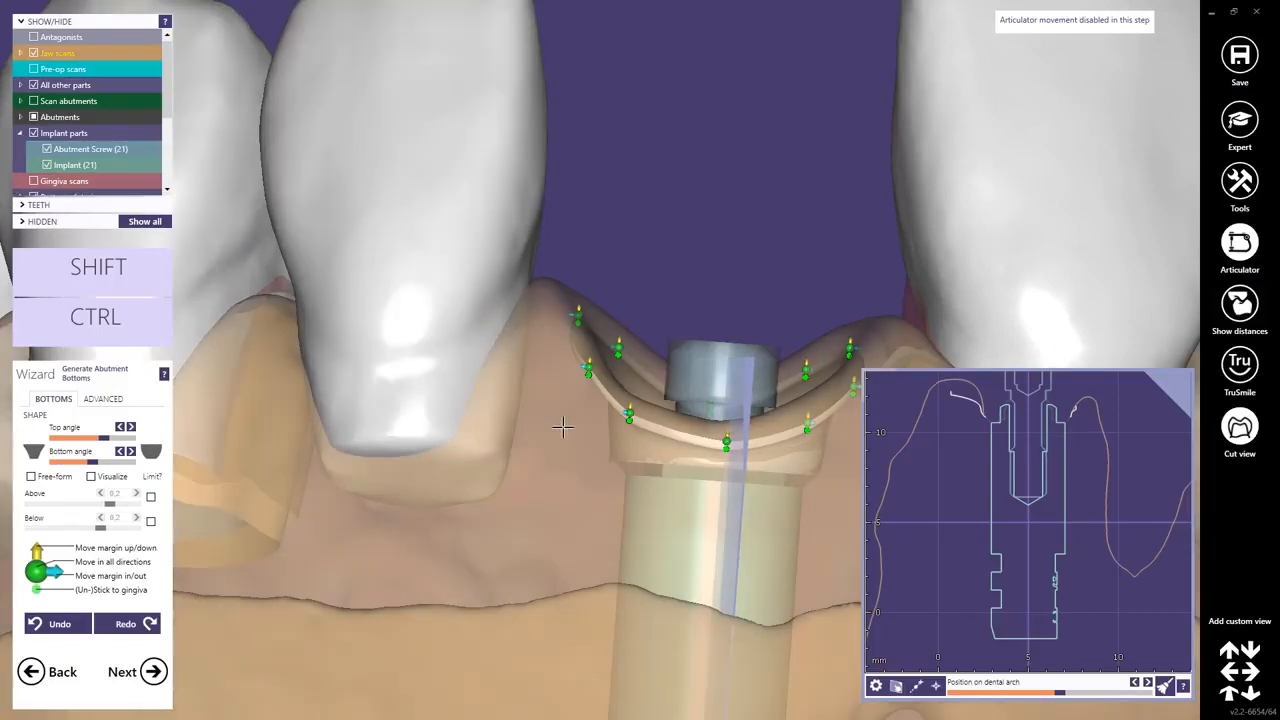
Open the cut view settings and toggle the auto-rotate cut option.
{"action": "scroll", "coordinate": [1010, 548], "scroll_direction": "down", "scroll_amount": 3}
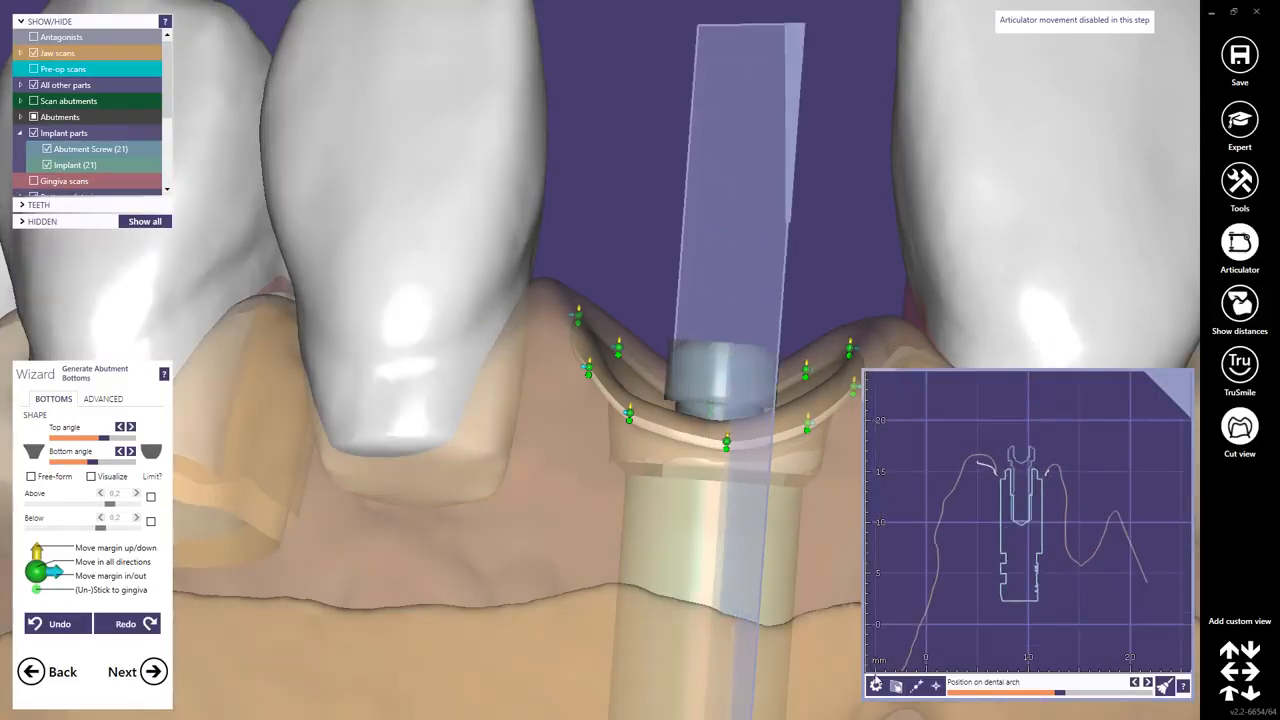
{"action": "left_click", "coordinate": [876, 686]}
{"action": "left_click", "coordinate": [784, 633]}
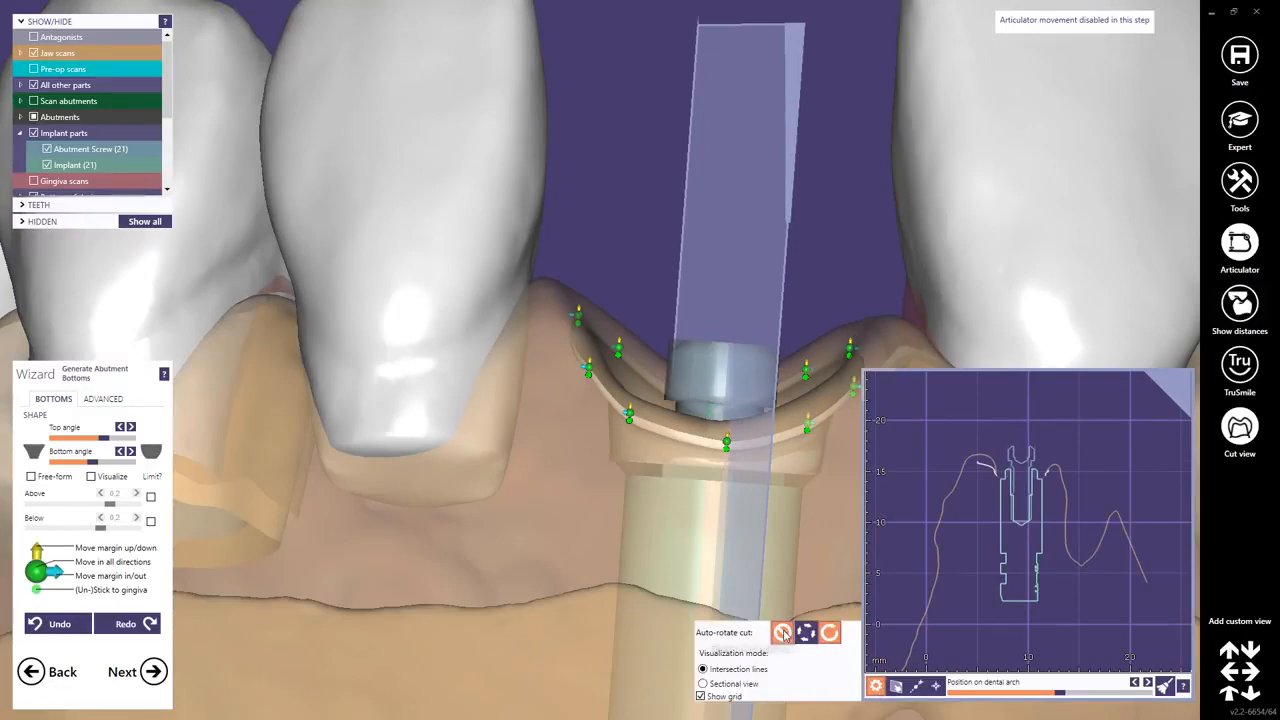
{"action": "right_click_drag", "start_coordinate": [627, 423], "coordinate": [624, 421]}
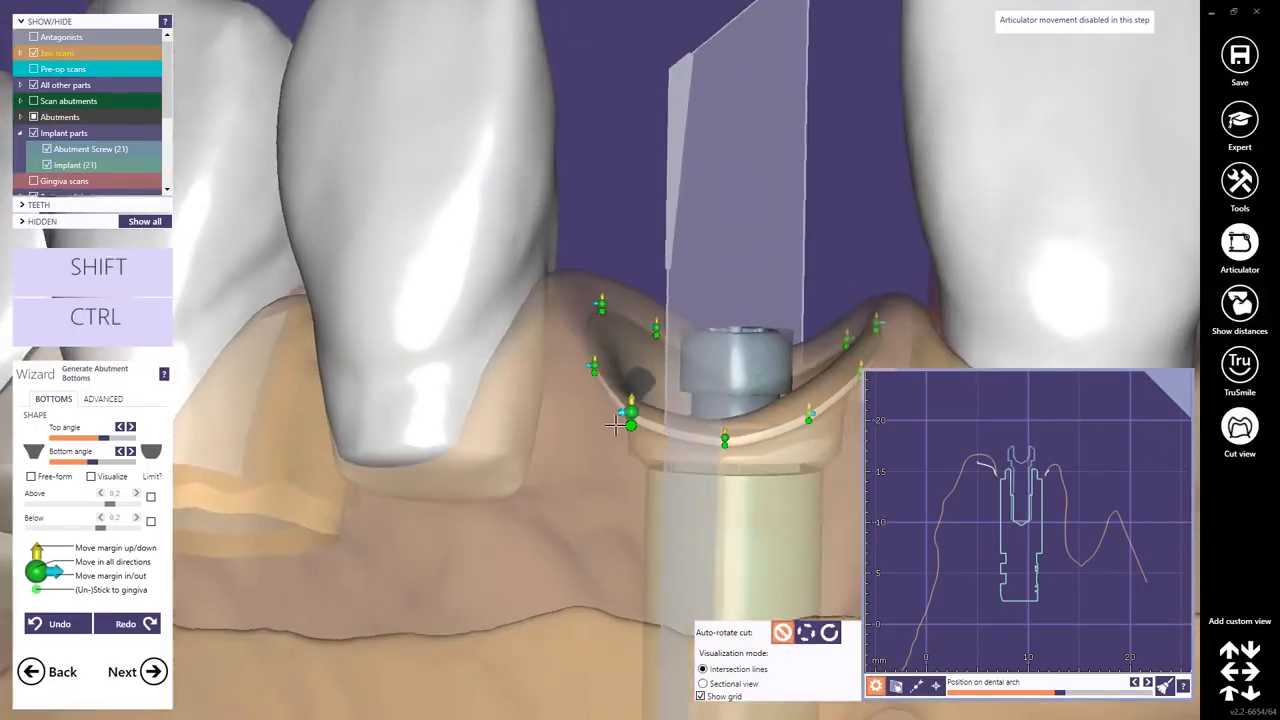
Step the cut along the margin to inspect the abutment bottom contour in cross-section.
{"action": "scroll", "coordinate": [968, 537], "scroll_direction": "down", "scroll_amount": 4, "text": "ctrl"}
{"action": "scroll", "coordinate": [968, 537], "scroll_direction": "down", "scroll_amount": 8, "text": "ctrl"}
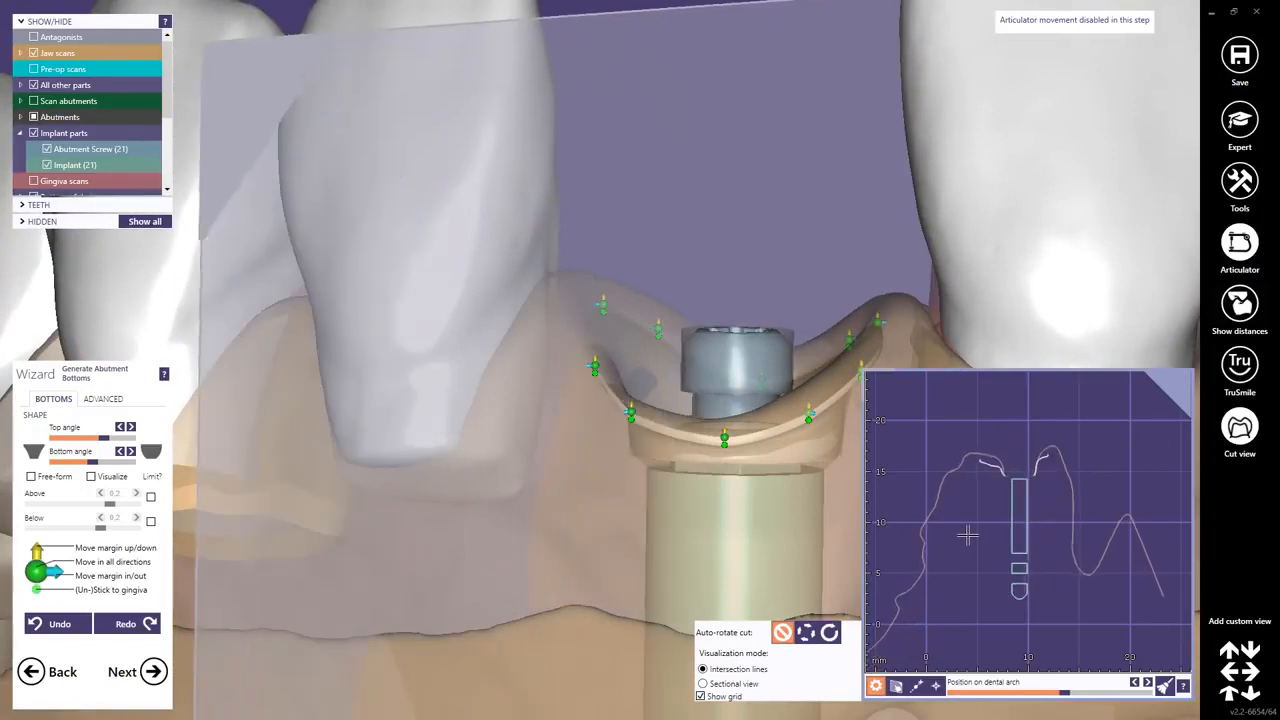
{"action": "scroll", "coordinate": [966, 535], "scroll_direction": "down", "scroll_amount": 8, "text": "ctrl"}
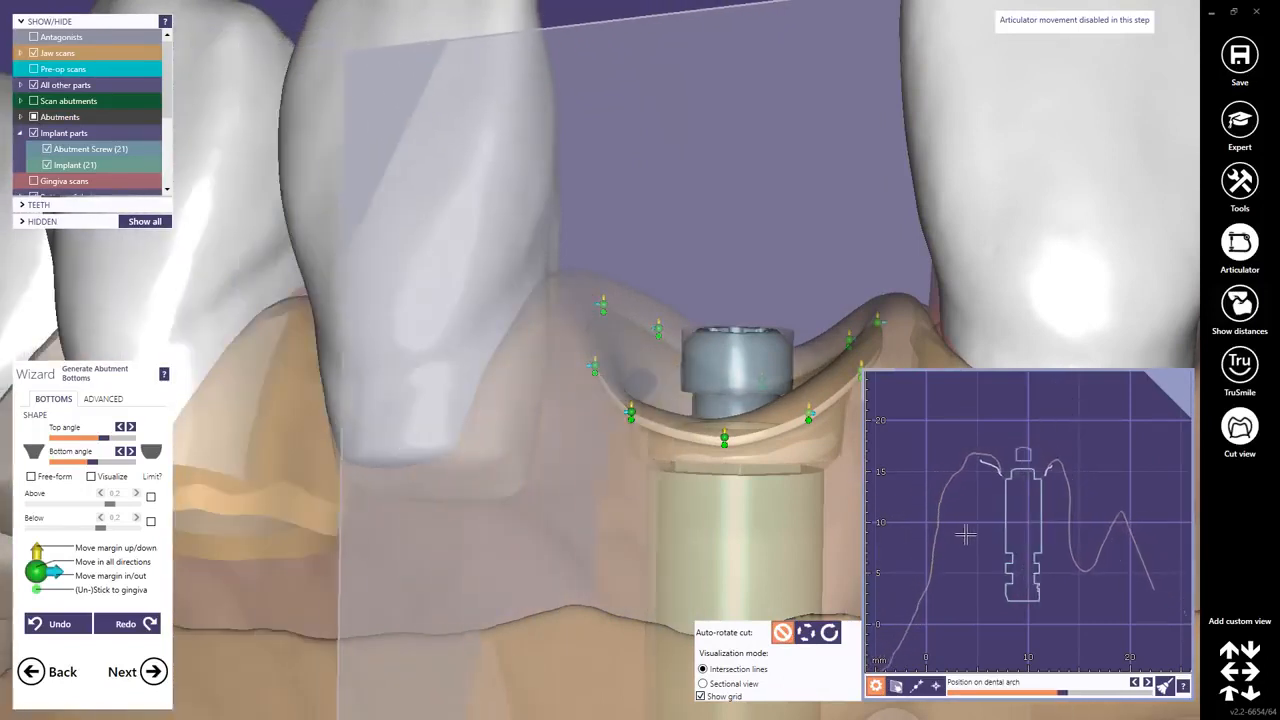
{"action": "scroll", "coordinate": [967, 535], "scroll_direction": "down", "scroll_amount": 8, "text": "ctrl"}
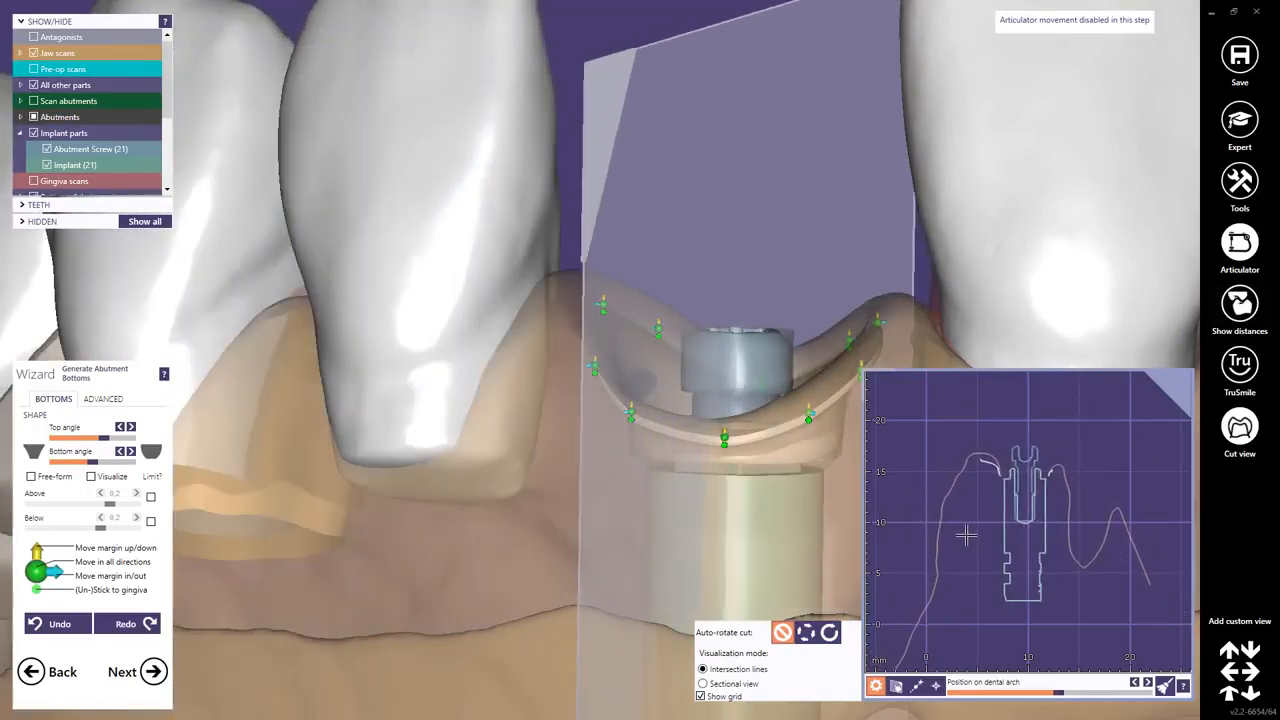
{"action": "scroll", "coordinate": [968, 537], "scroll_direction": "down", "scroll_amount": 8, "text": "ctrl"}
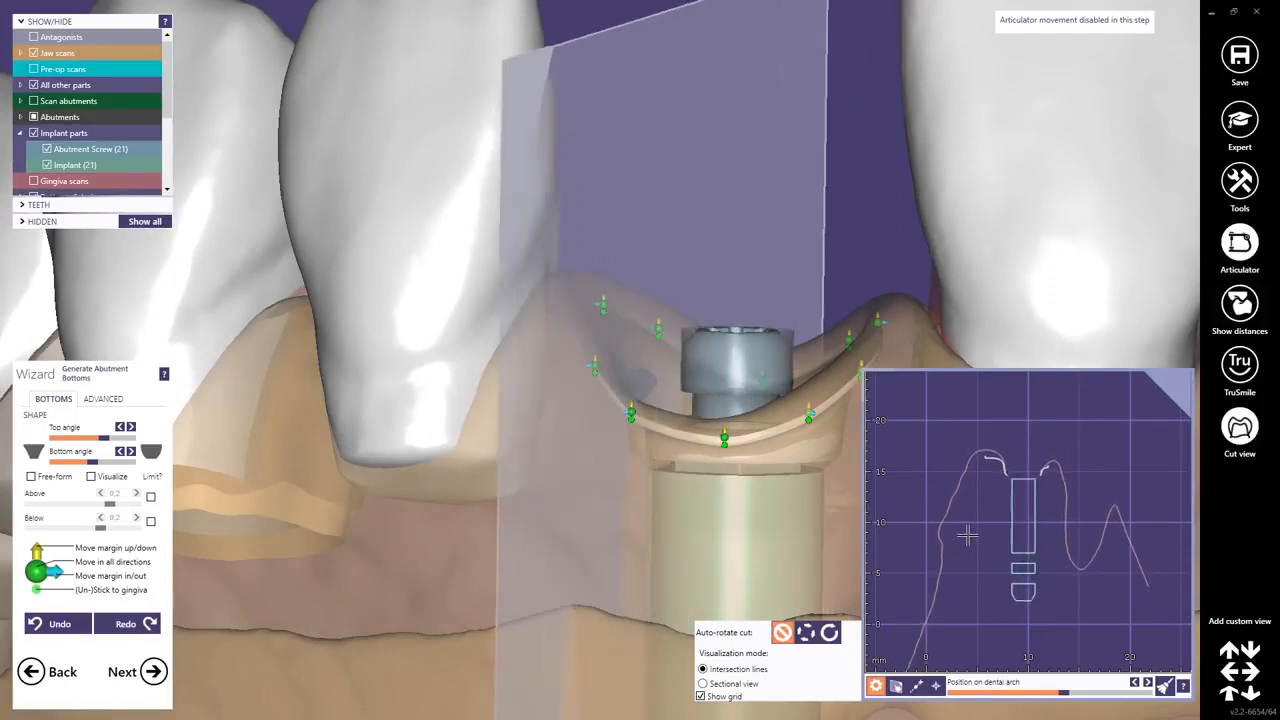
{"action": "scroll", "coordinate": [994, 451], "scroll_direction": "down", "scroll_amount": 3, "text": "ctrl"}
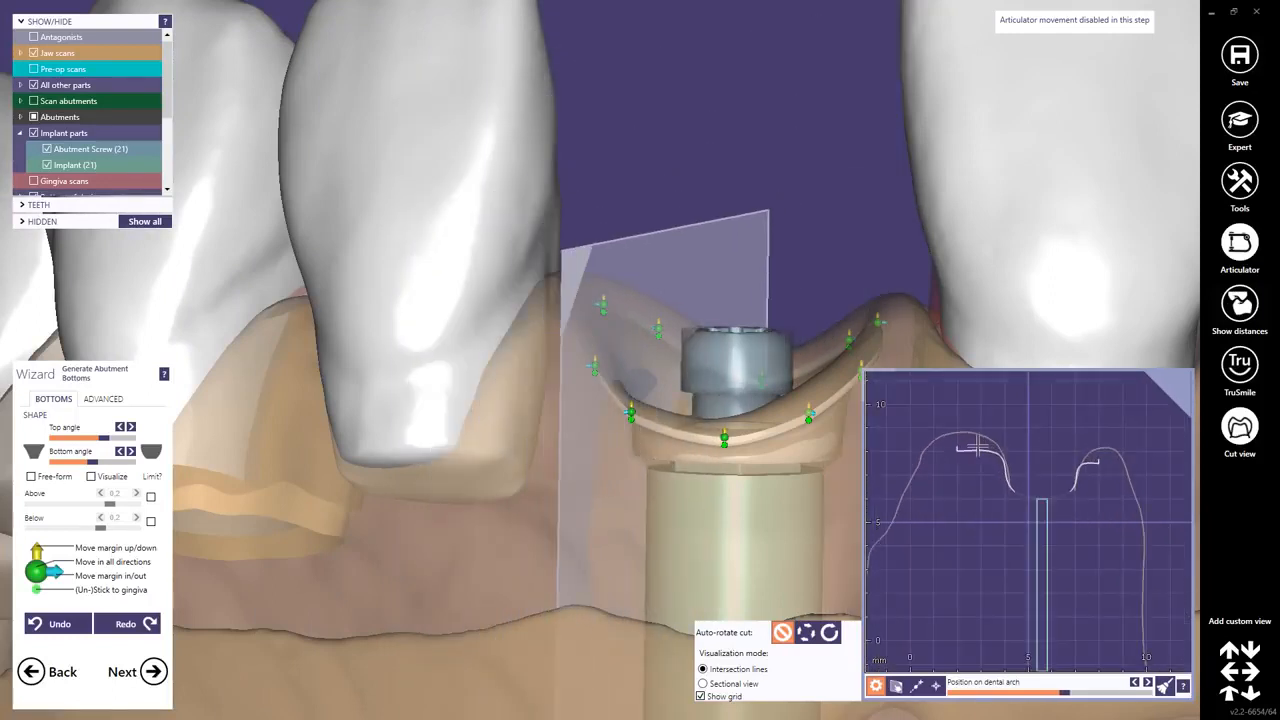
{"action": "scroll", "coordinate": [1098, 466], "scroll_direction": "down", "scroll_amount": 2, "text": "ctrl"}
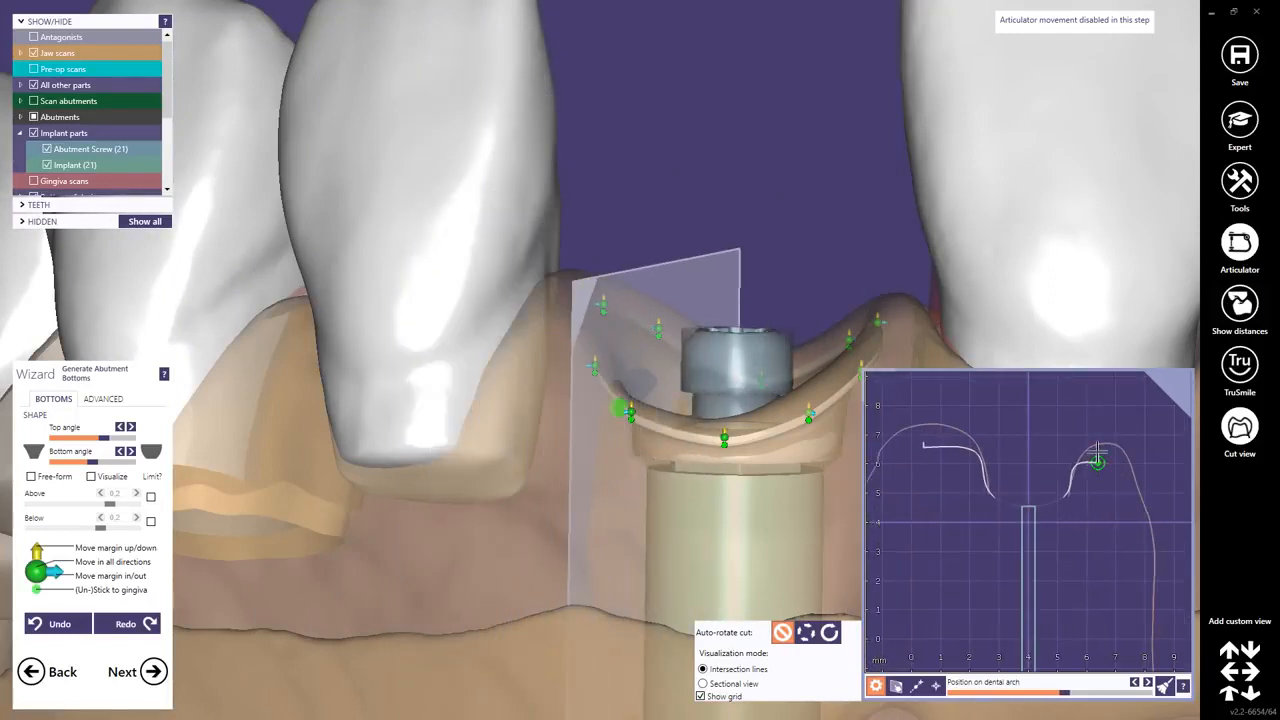
{"action": "left_click", "coordinate": [1090, 450]}
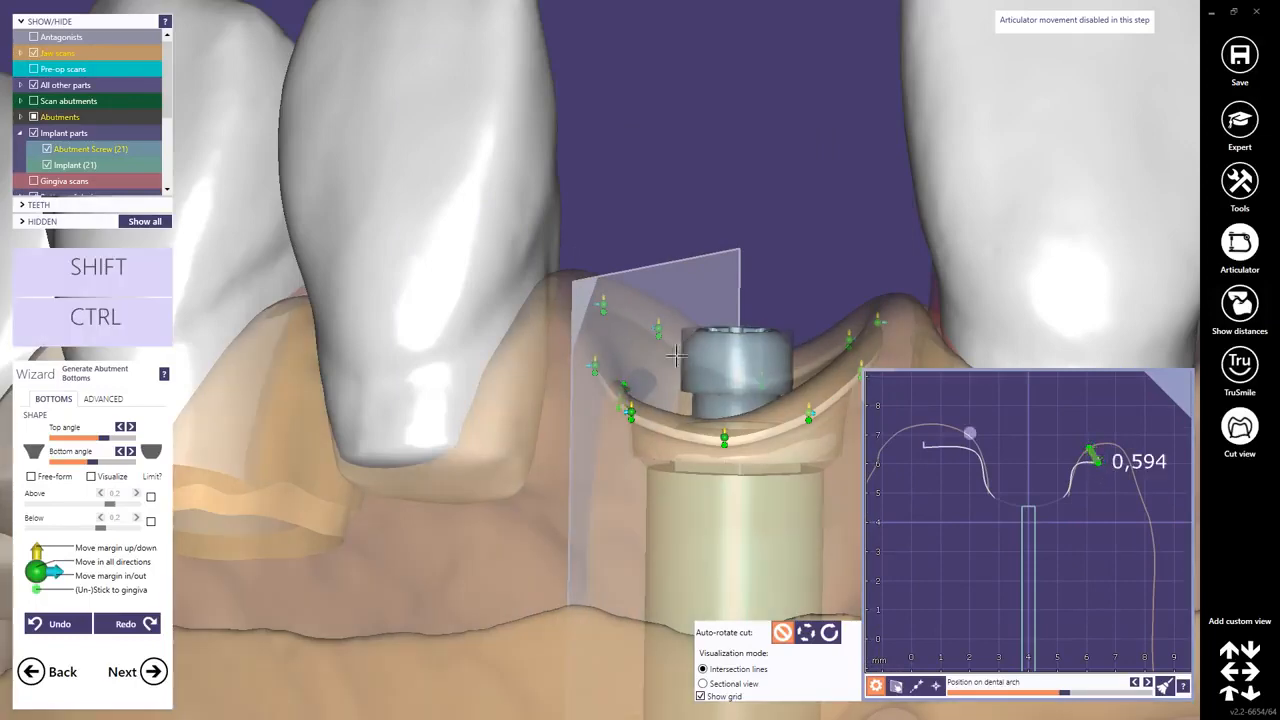
Adjust the margin control points near the cut position.
{"action": "scroll", "coordinate": [646, 379], "scroll_direction": "down", "scroll_amount": 4}
{"action": "right_click_drag", "start_coordinate": [646, 379], "coordinate": [627, 437]}
{"action": "scroll", "coordinate": [529, 406], "scroll_direction": "up", "scroll_amount": 5}
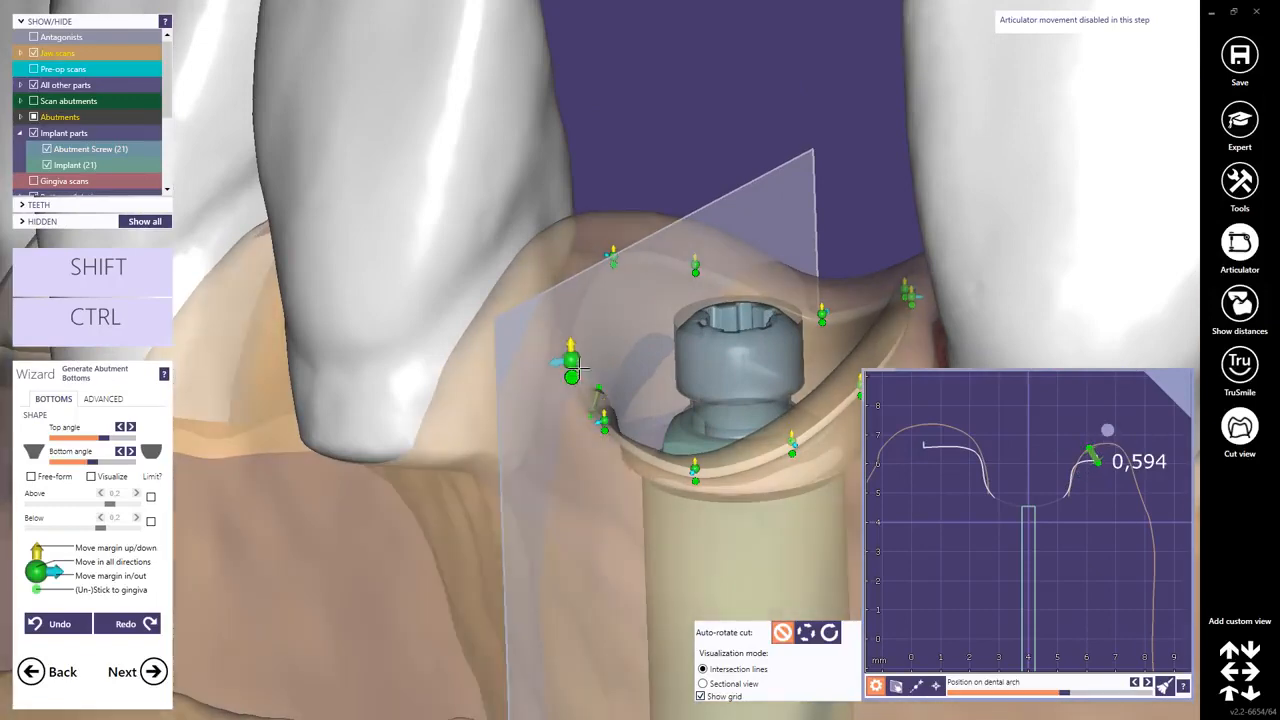
{"action": "left_click_drag", "start_coordinate": [571, 360], "coordinate": [579, 361]}
{"action": "left_click_drag", "start_coordinate": [613, 258], "coordinate": [612, 257]}
{"action": "right_click_drag", "start_coordinate": [609, 280], "coordinate": [617, 330]}
{"action": "left_click_drag", "start_coordinate": [609, 281], "coordinate": [630, 293]}
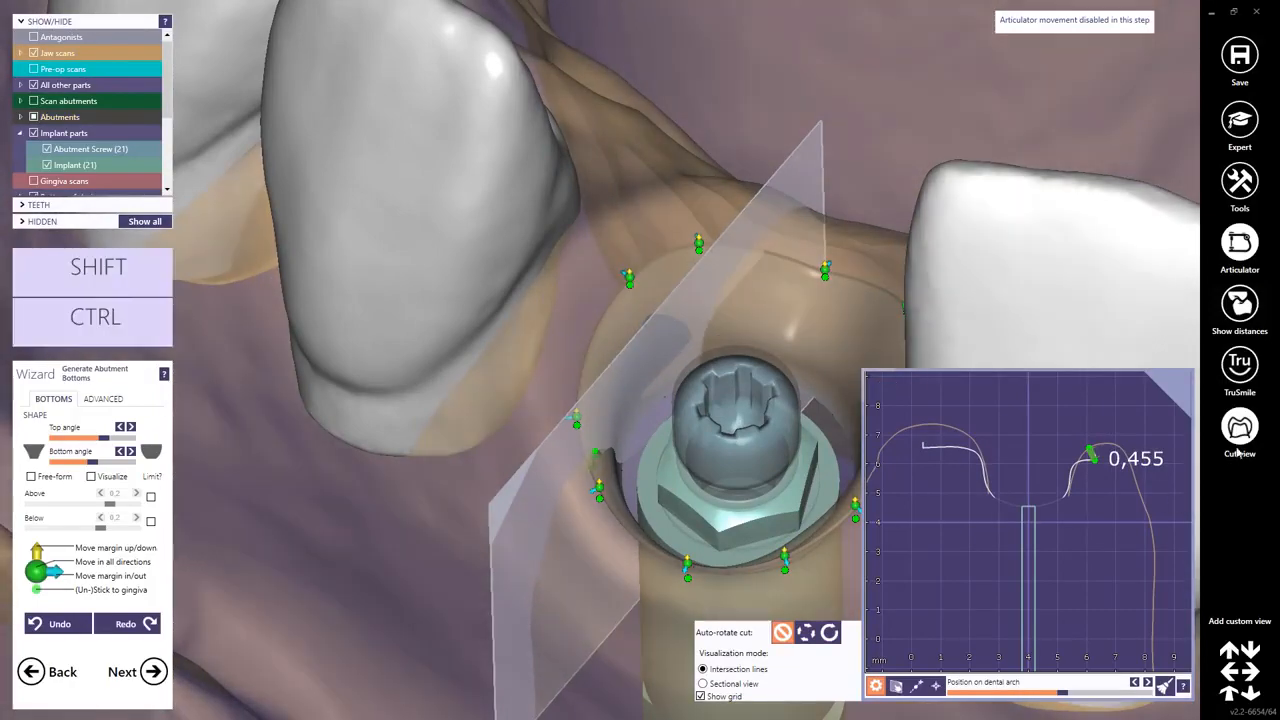
Close the cut view and fine-tune the margin control points around the implant.
{"action": "left_click", "coordinate": [1243, 434]}
{"action": "scroll", "coordinate": [740, 390], "scroll_direction": "down", "scroll_amount": 3}
{"action": "mouse_move", "coordinate": [740, 390]}
{"action": "right_mouse_down"}
{"action": "mouse_move", "coordinate": [738, 272]}
{"action": "mouse_move", "coordinate": [737, 399]}
{"action": "right_mouse_up"}
{"action": "scroll", "coordinate": [740, 390], "scroll_direction": "up", "scroll_amount": 5}
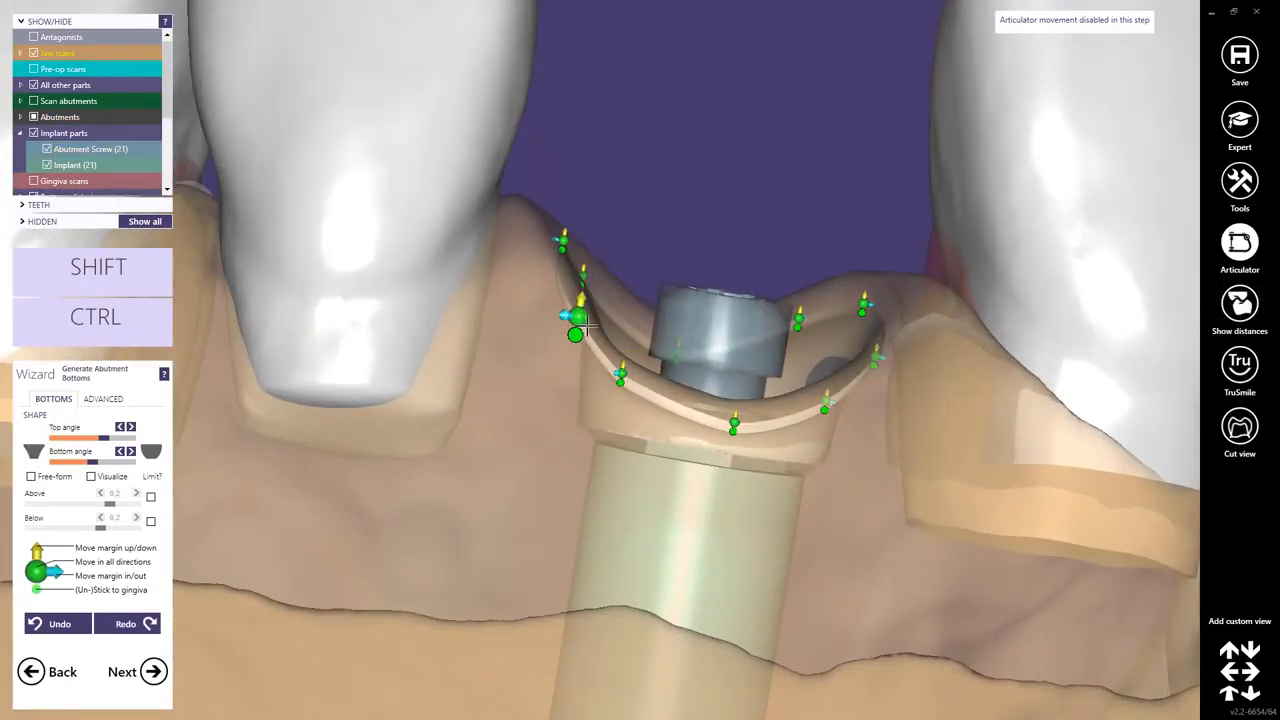
{"action": "left_click_drag", "start_coordinate": [578, 317], "coordinate": [586, 328]}
{"action": "scroll", "coordinate": [590, 328], "scroll_direction": "down", "scroll_amount": 4}
{"action": "right_click_drag", "start_coordinate": [612, 262], "coordinate": [638, 292]}
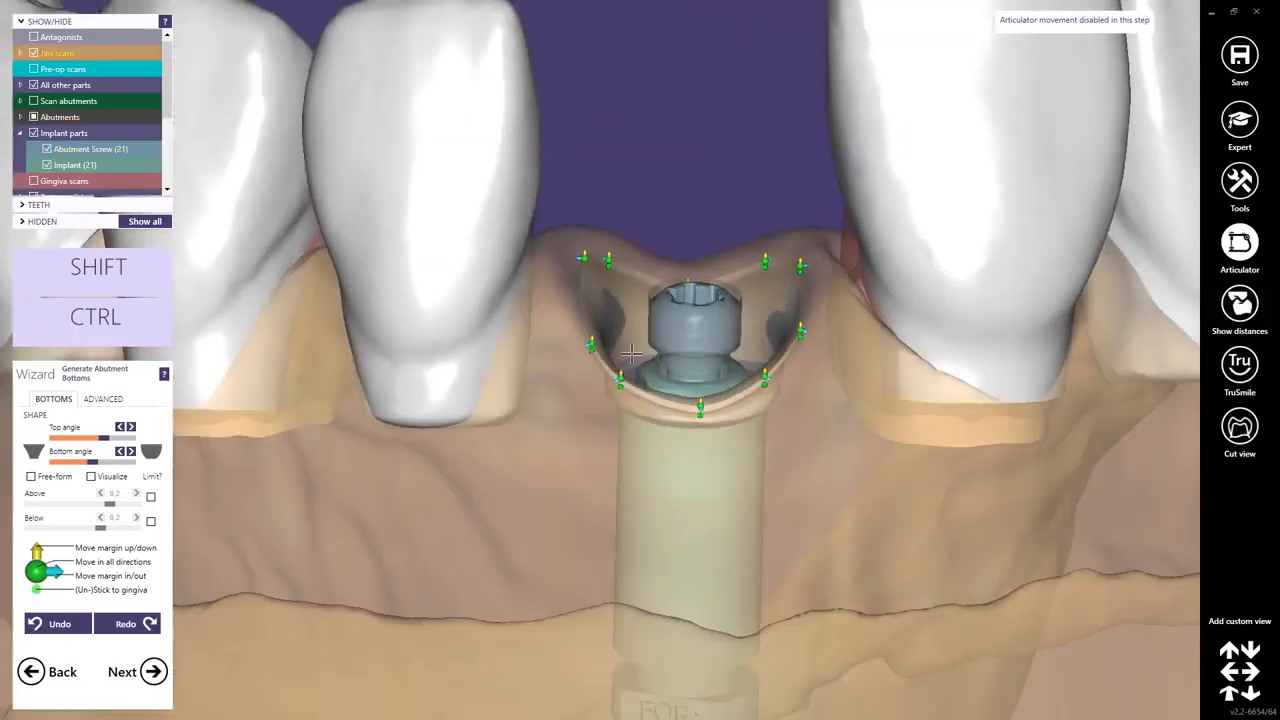
Open the advanced settings for the abutment bottoms.
{"action": "left_click", "coordinate": [103, 400]}
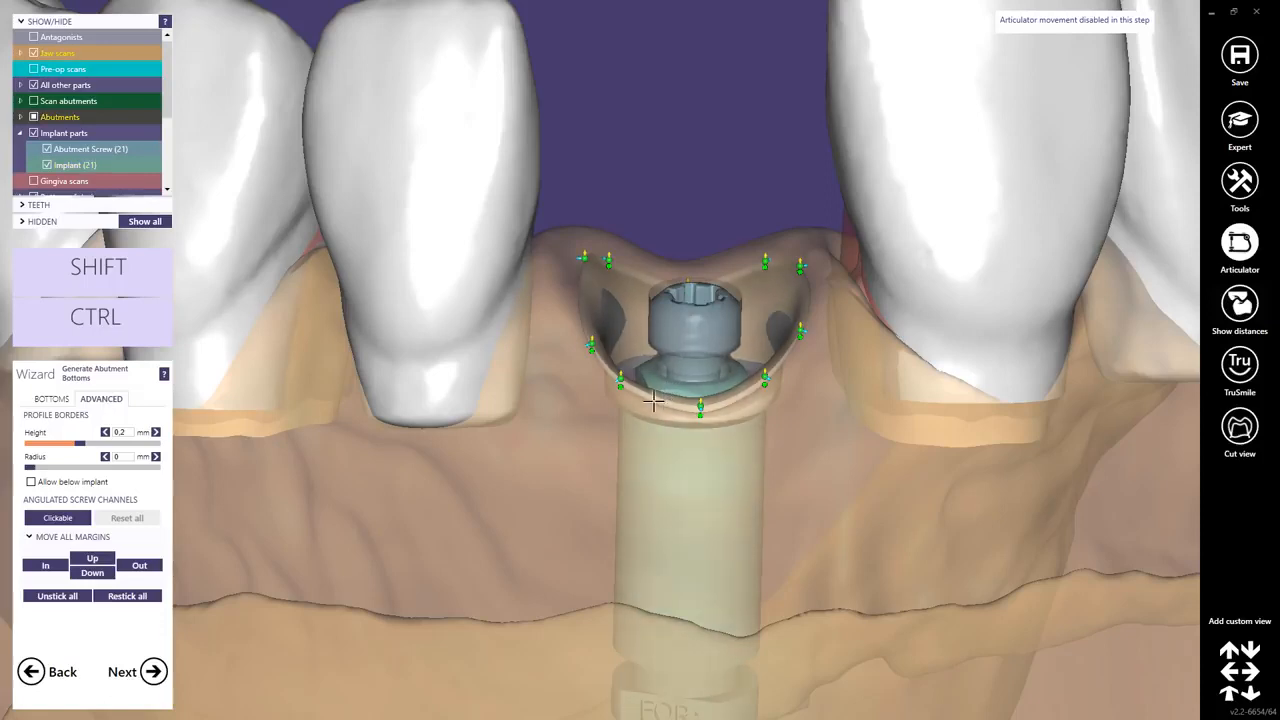
{"action": "right_click_drag", "start_coordinate": [624, 422], "coordinate": [631, 438]}
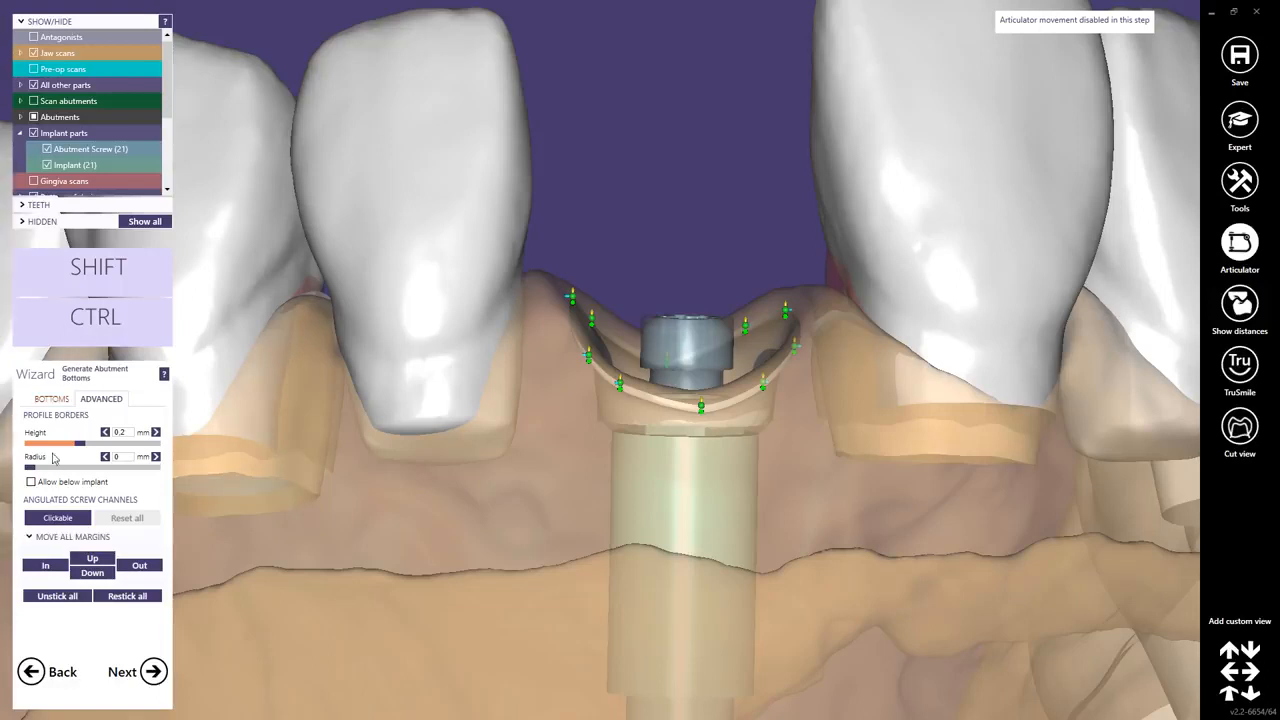
Return to the bottoms settings and lower the bottom angle of the abutment bottom profile.
{"action": "left_click", "coordinate": [51, 399]}
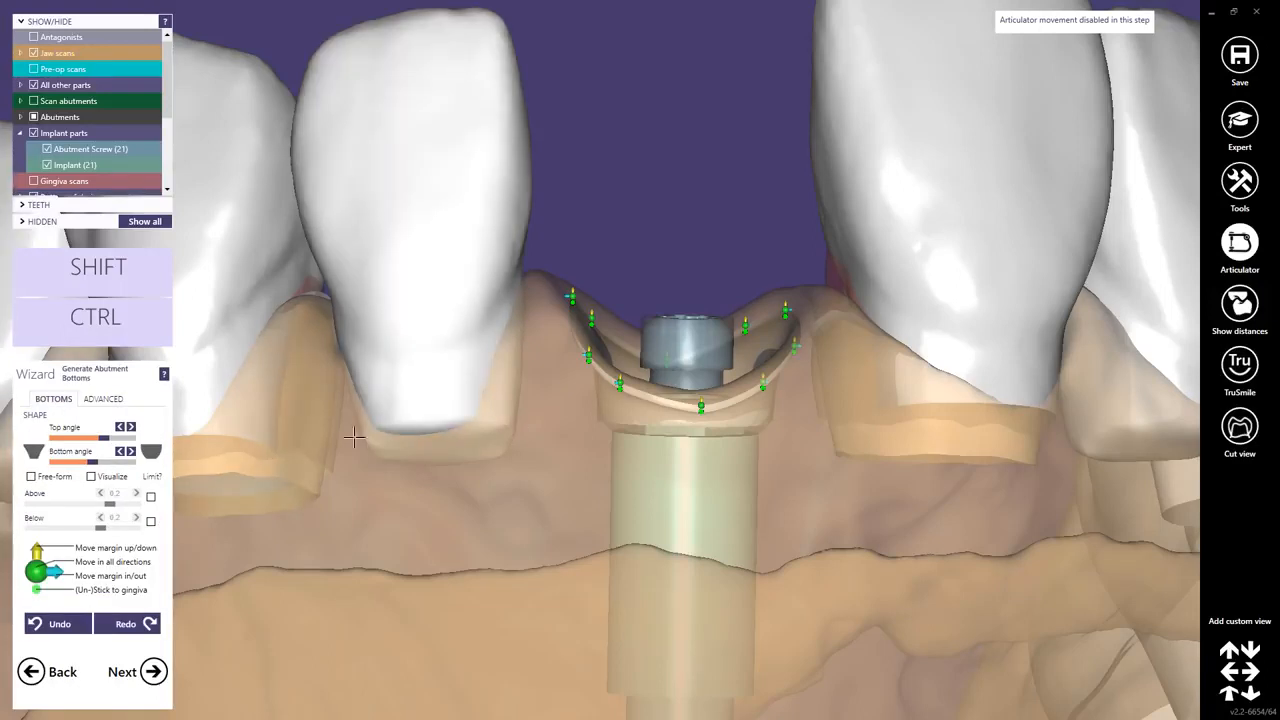
{"action": "left_click", "coordinate": [151, 453]}
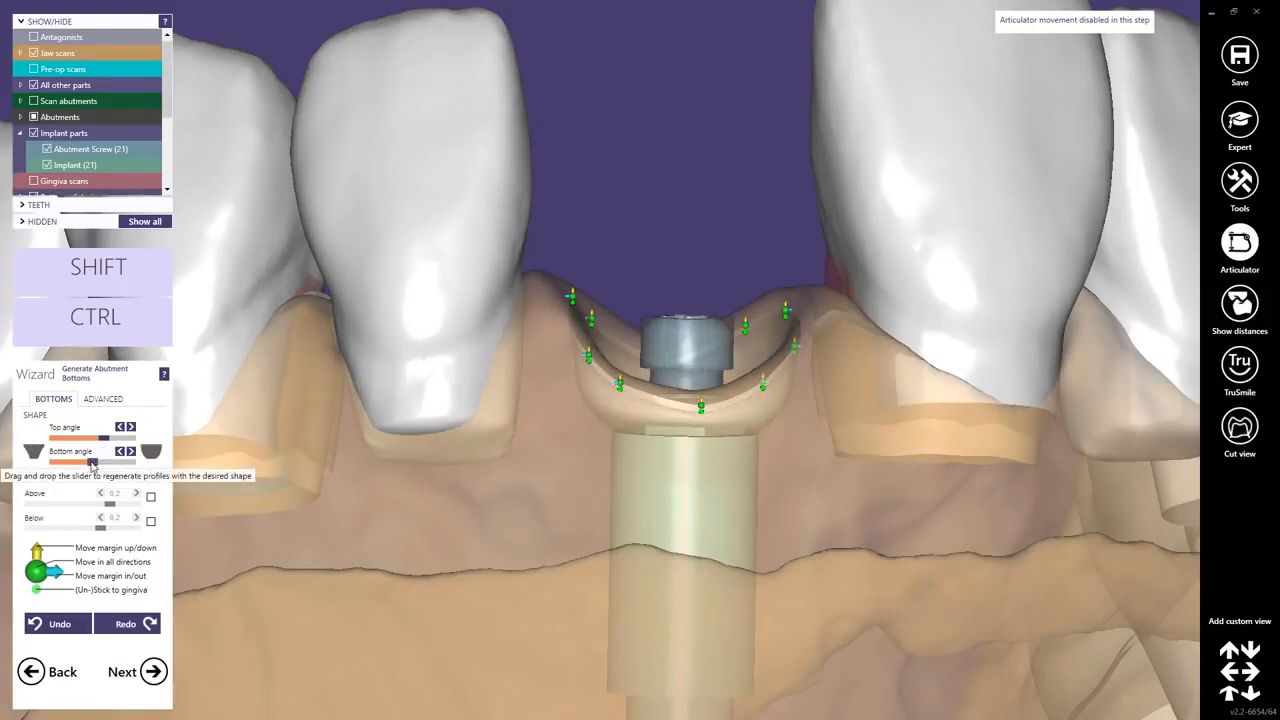
{"action": "left_click_drag", "start_coordinate": [89, 463], "coordinate": [59, 469]}
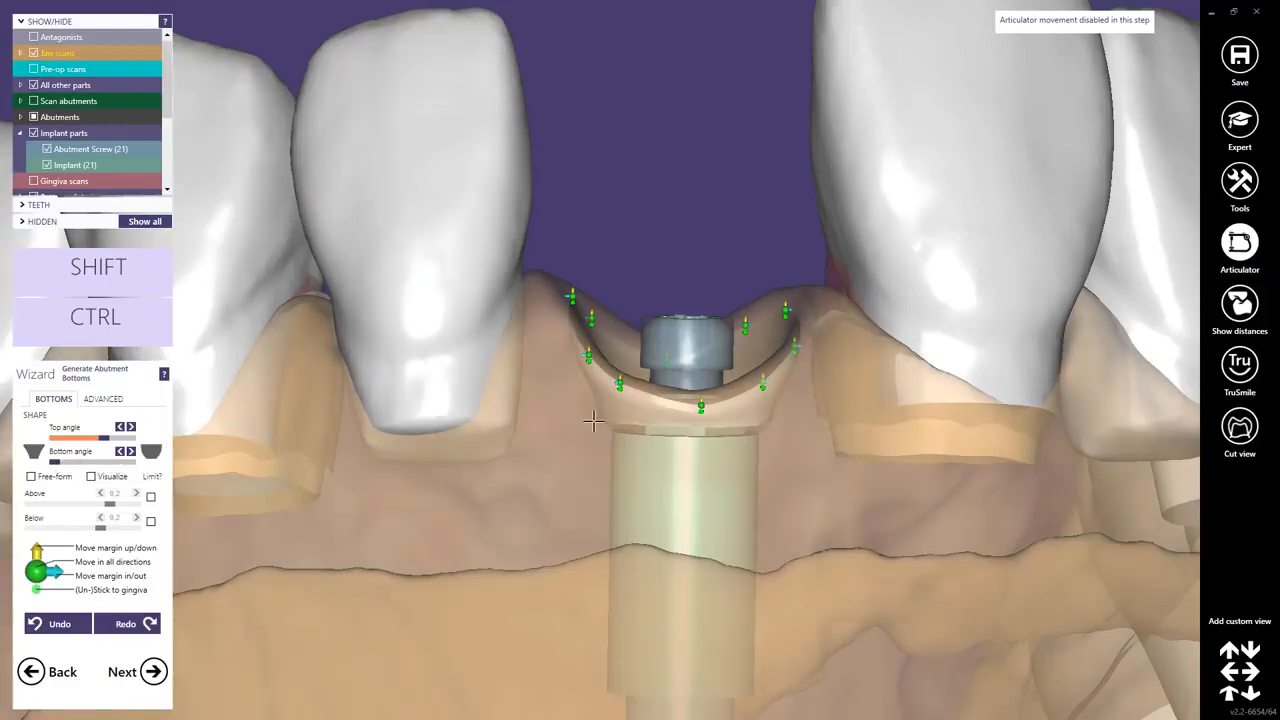
Turn on the Visualize option and set the Above distance to 0.204 mm.
{"action": "mouse_move", "coordinate": [593, 425]}
{"action": "right_mouse_down"}
{"action": "mouse_move", "coordinate": [586, 414]}
{"action": "mouse_move", "coordinate": [589, 424]}
{"action": "right_mouse_up"}
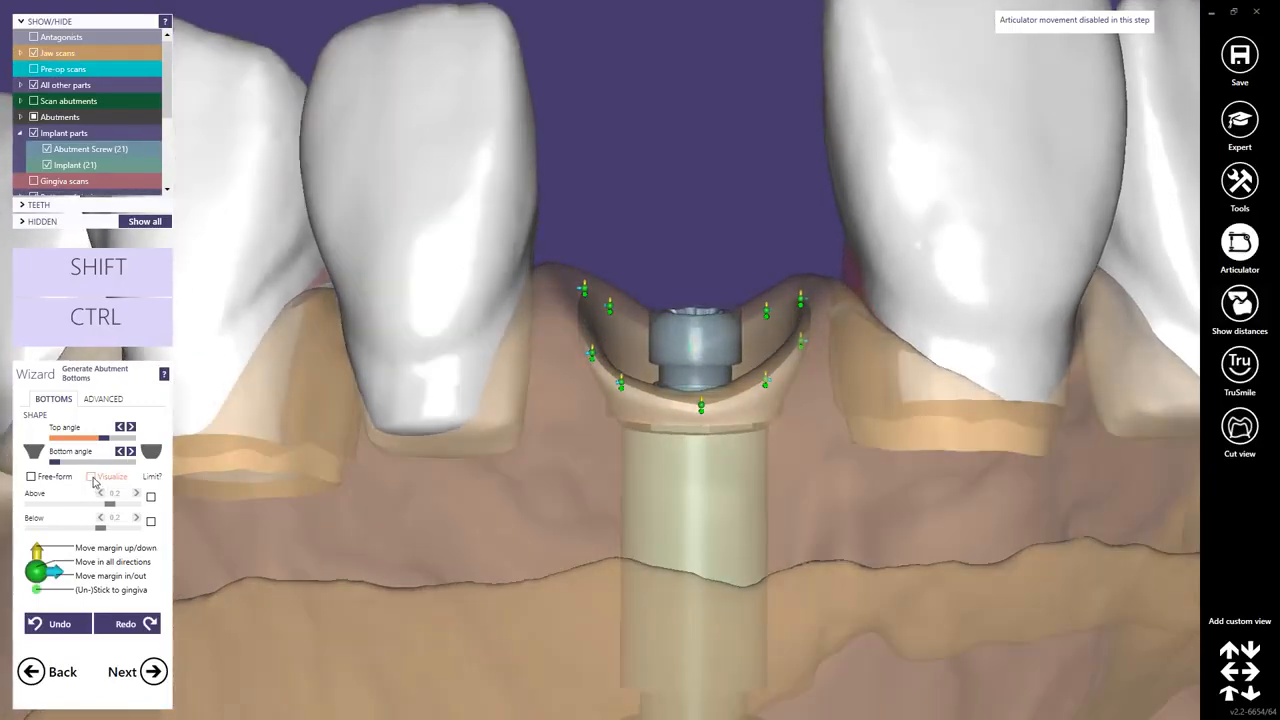
{"action": "left_click", "coordinate": [92, 477]}
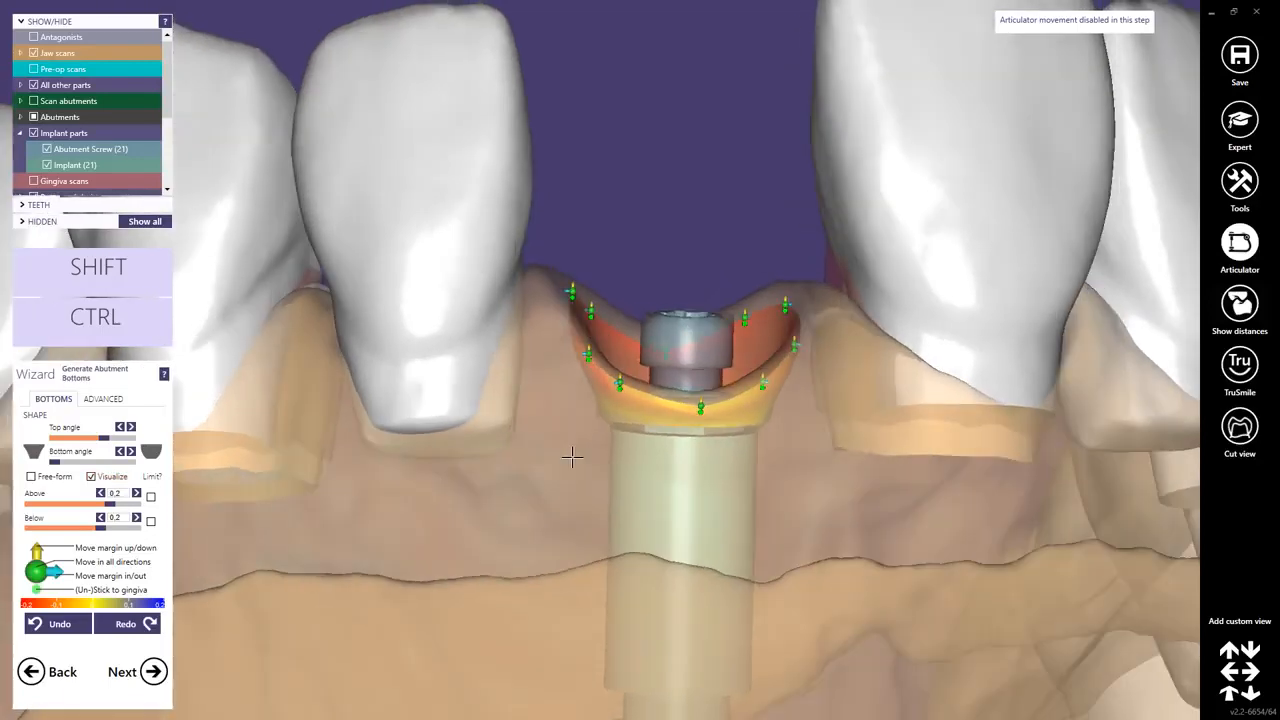
{"action": "left_click", "coordinate": [111, 504]}
Move the lower-left margin control point beside the implant downward, then continue to the next wizard step.
{"action": "scroll", "coordinate": [510, 450], "scroll_direction": "up", "scroll_amount": 5}
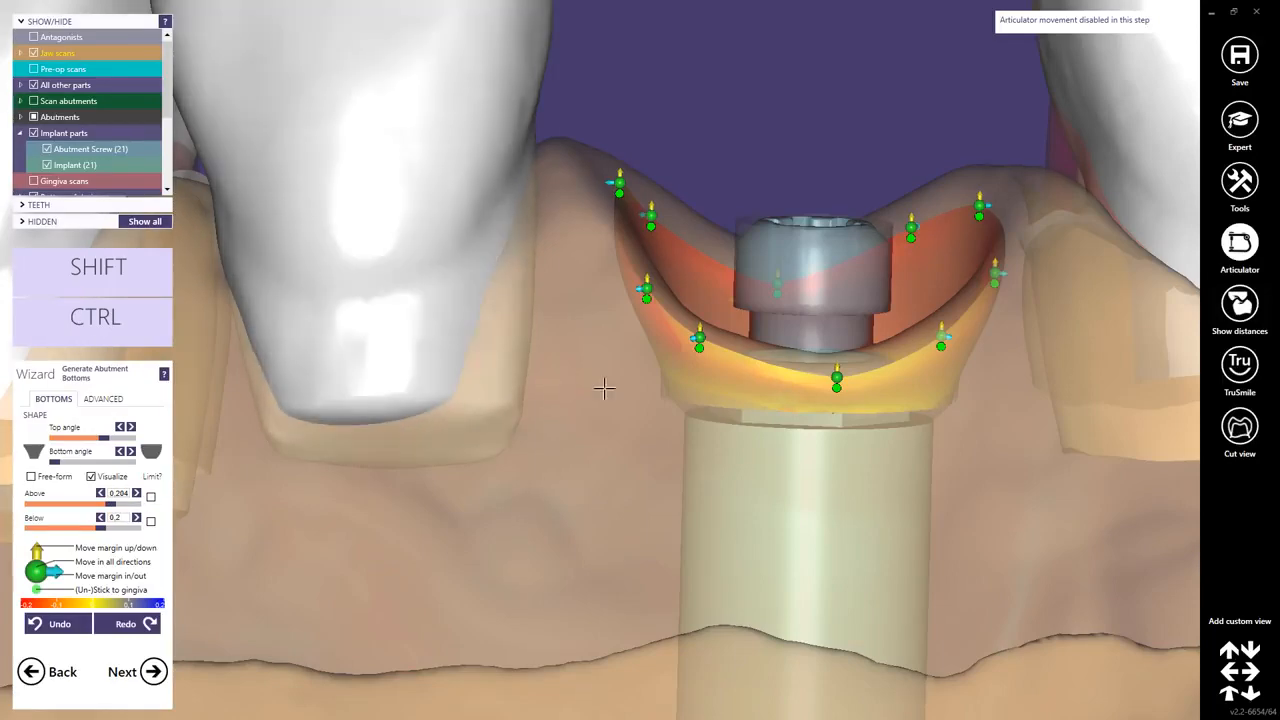
{"action": "right_click_drag", "start_coordinate": [778, 399], "coordinate": [778, 399]}
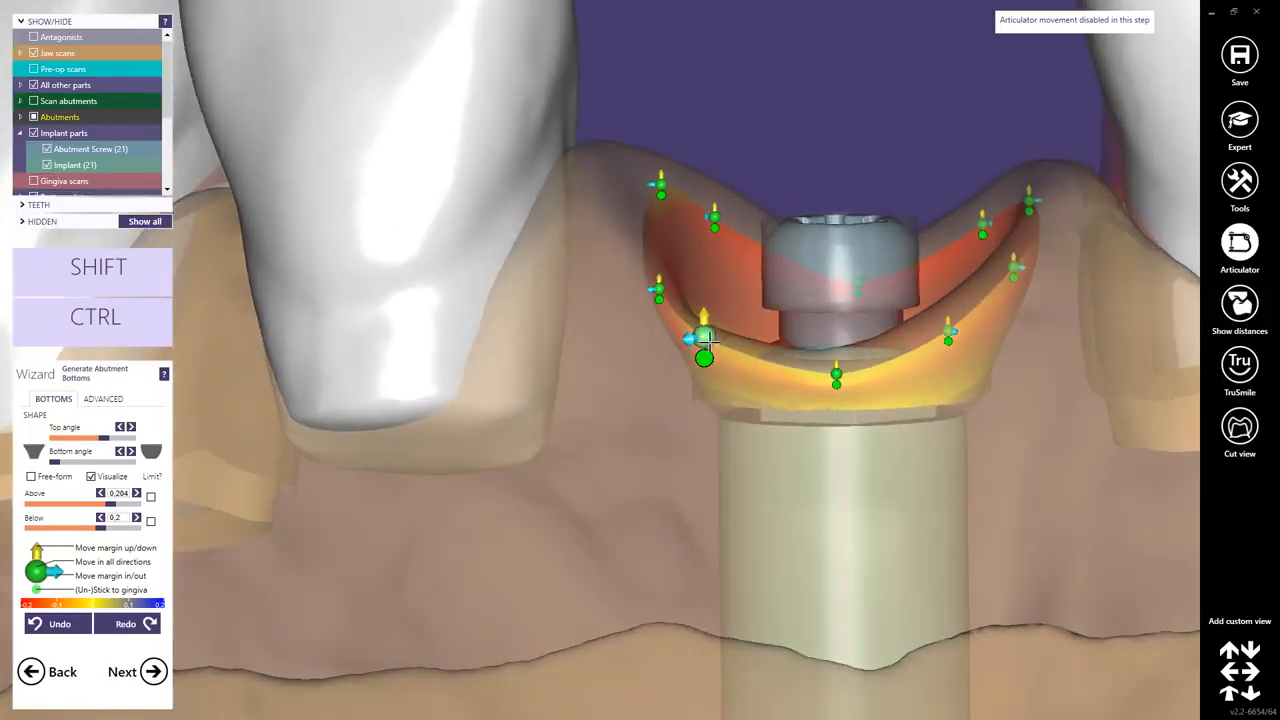
{"action": "right_click_drag", "start_coordinate": [705, 343], "coordinate": [739, 391]}
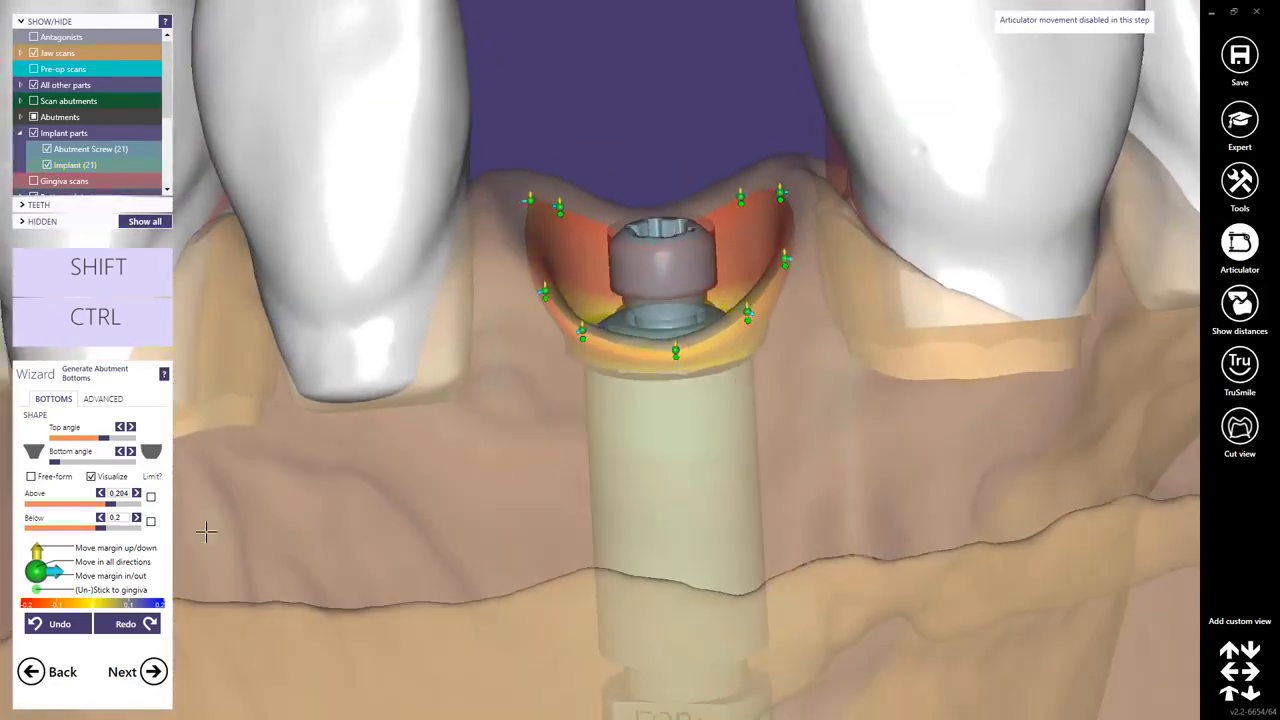
{"action": "left_click", "coordinate": [153, 671]}
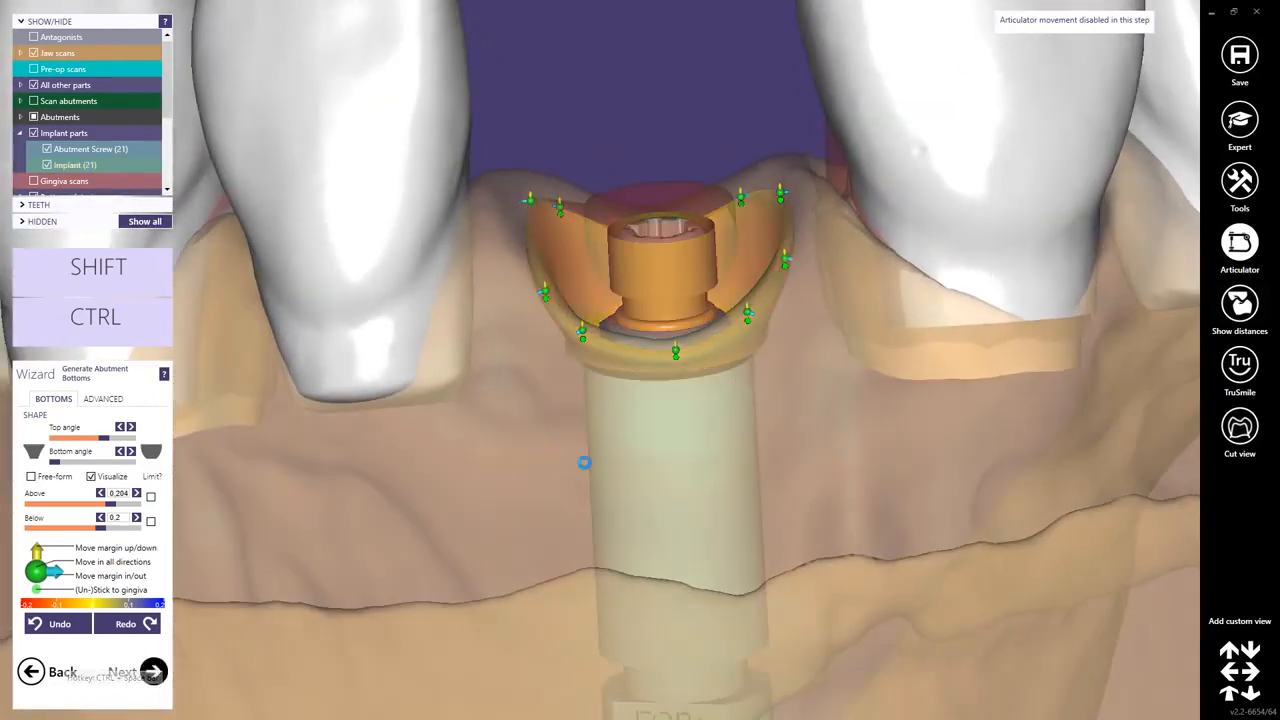
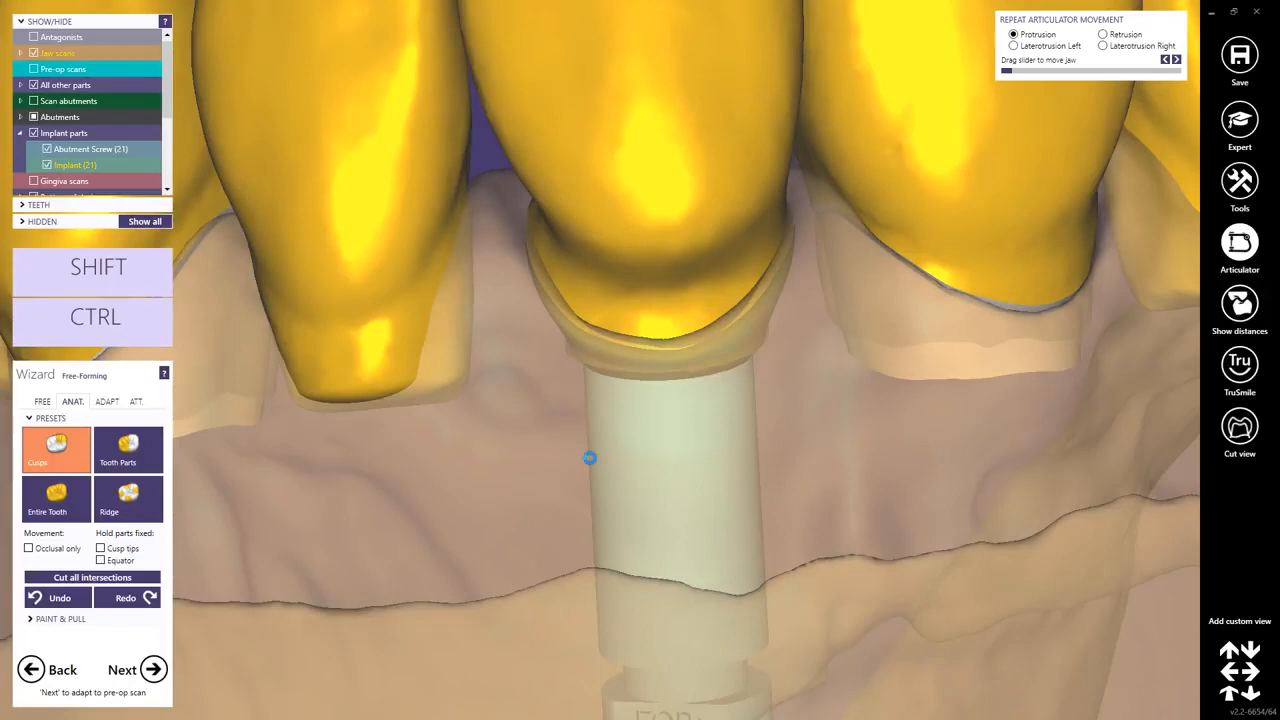
Select the Tooth Parts anatomic preset and hold the equator fixed during movement.
{"action": "scroll", "coordinate": [394, 538], "scroll_direction": "down", "scroll_amount": 3}
{"action": "scroll", "coordinate": [449, 511], "scroll_direction": "down", "scroll_amount": 3}
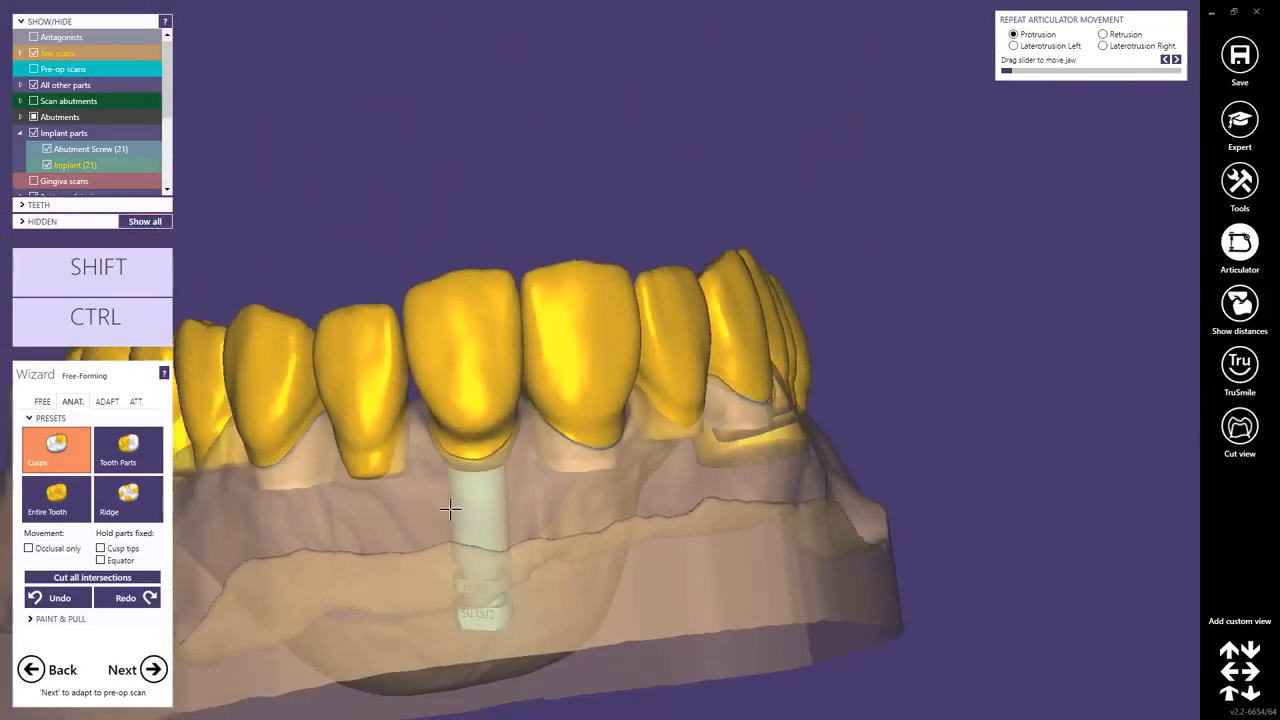
{"action": "right_click_drag", "start_coordinate": [486, 494], "coordinate": [543, 513]}
{"action": "left_click", "coordinate": [143, 461]}
{"action": "right_click_drag", "start_coordinate": [228, 486], "coordinate": [466, 509]}
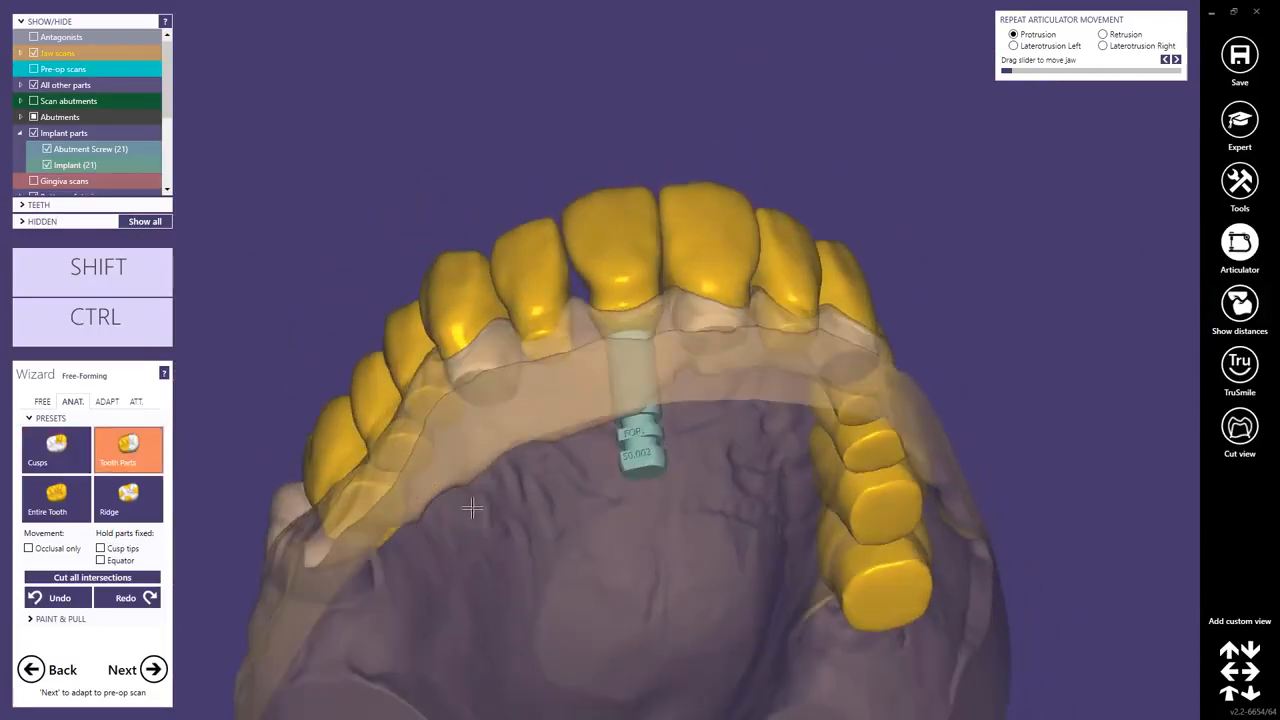
{"action": "left_click", "coordinate": [100, 560]}
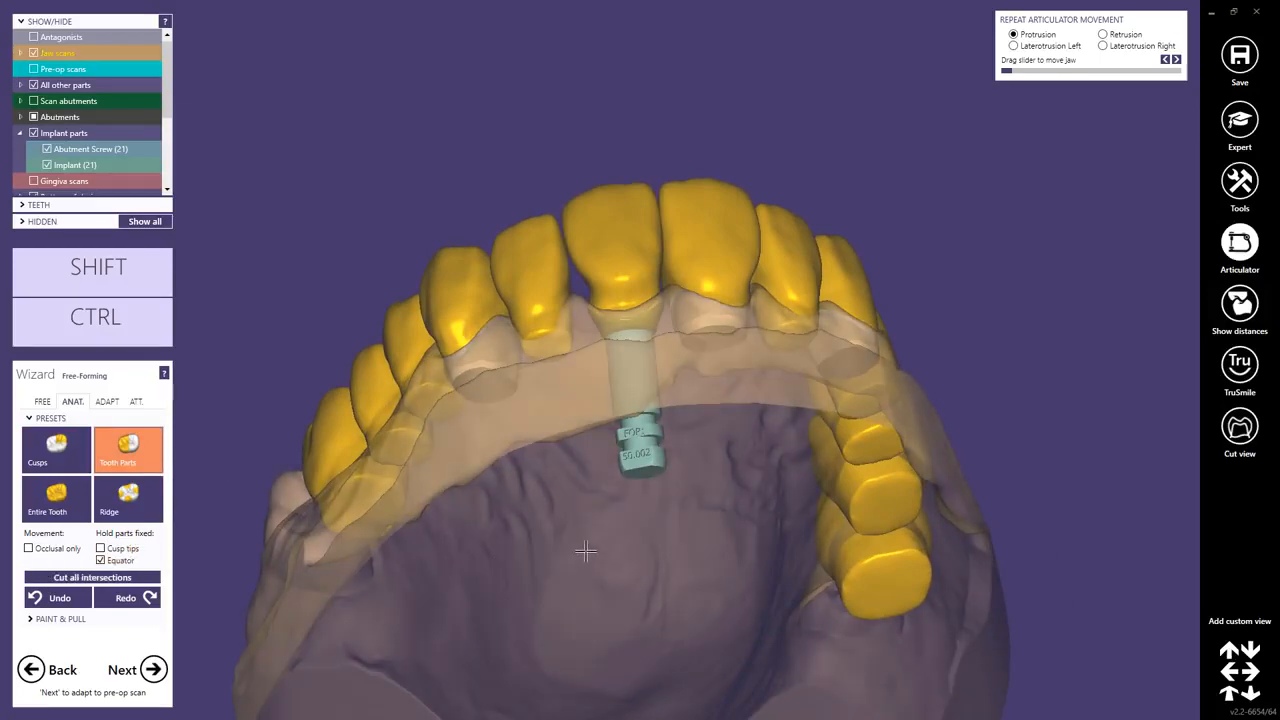
Inspect the bridge around the implant crown from occlusal and facial views.
{"action": "right_click_drag", "start_coordinate": [586, 551], "coordinate": [584, 557]}
{"action": "scroll", "coordinate": [584, 557], "scroll_direction": "up", "scroll_amount": 3}
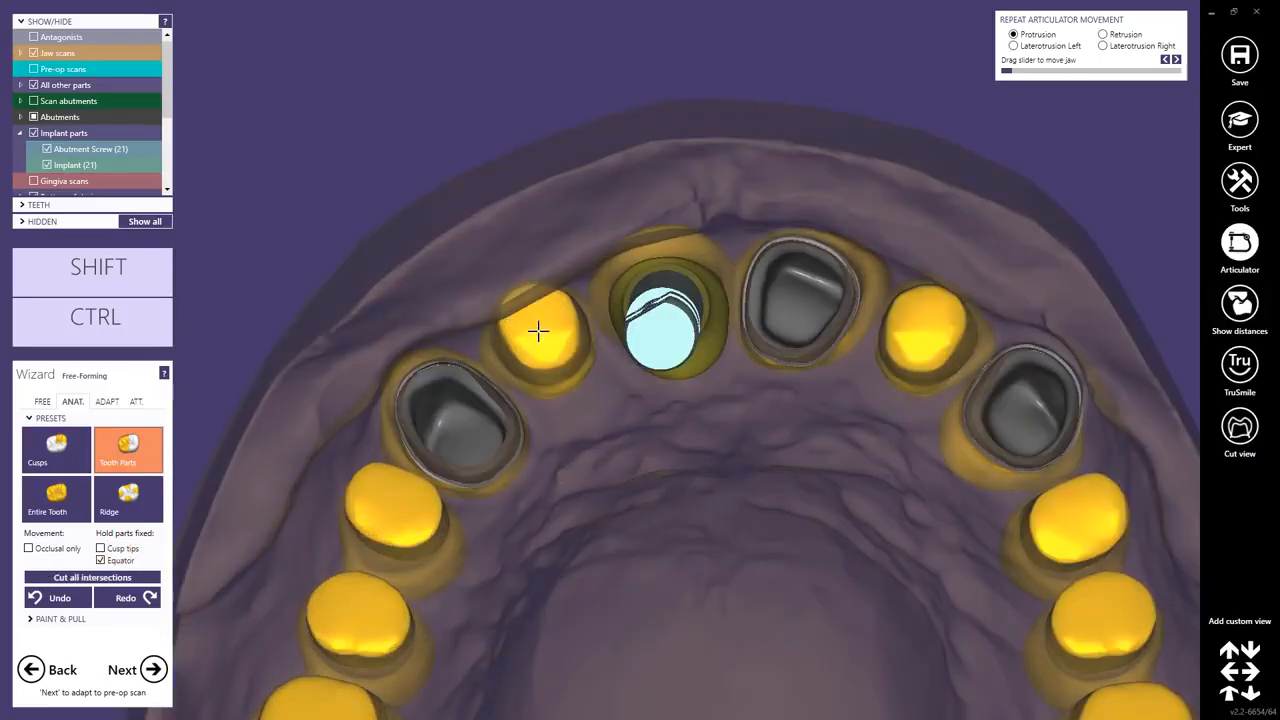
{"action": "left_click_drag", "start_coordinate": [557, 341], "coordinate": [552, 355]}
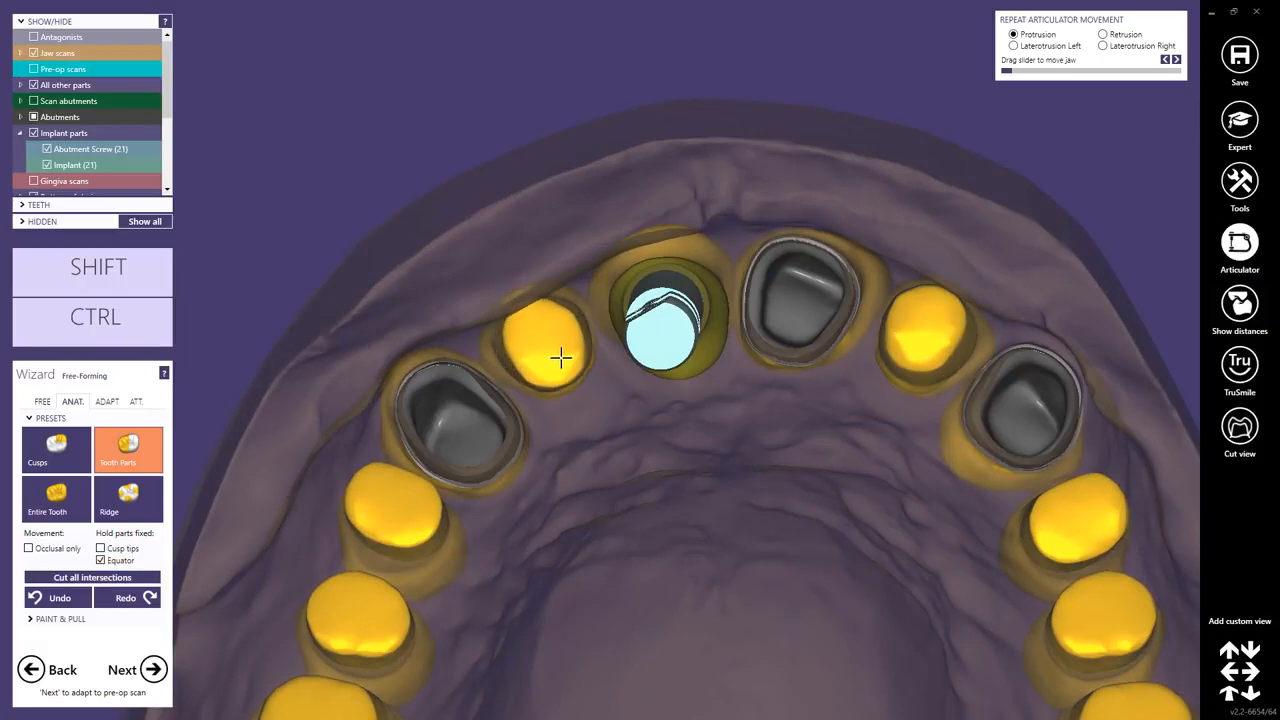
{"action": "middle_click", "coordinate": [831, 396]}
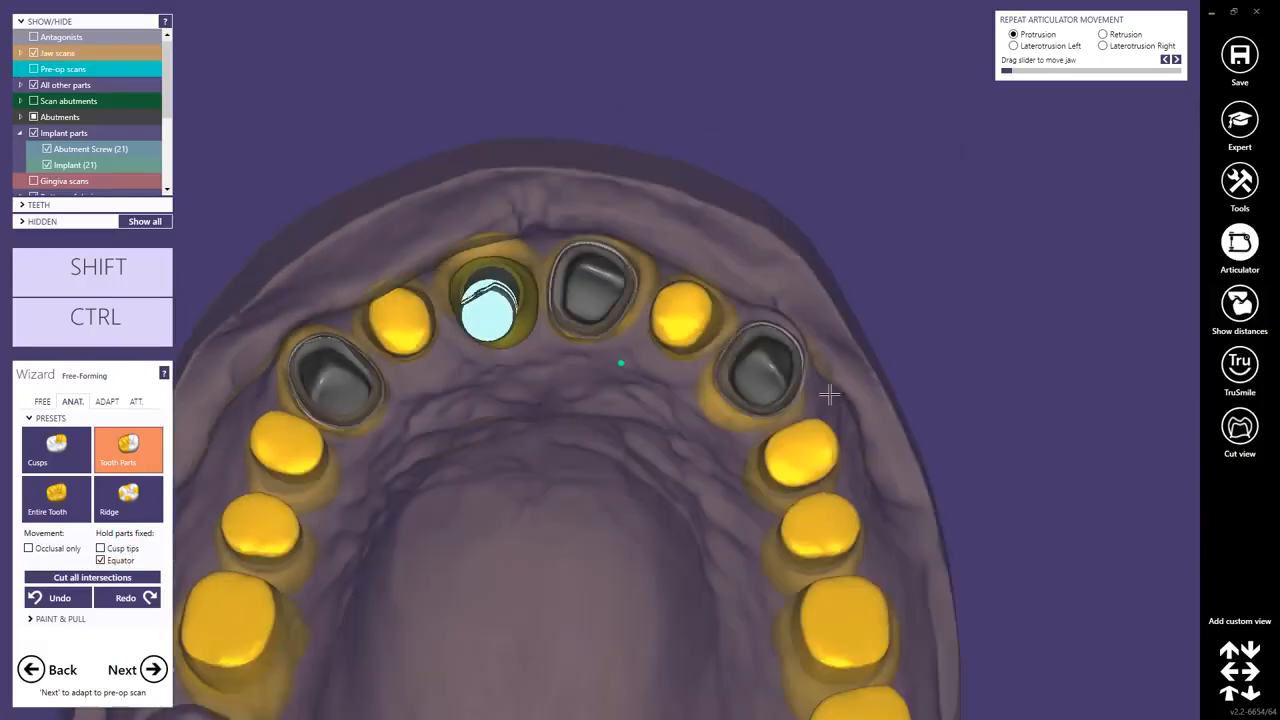
{"action": "right_click_drag", "start_coordinate": [829, 395], "coordinate": [690, 351]}
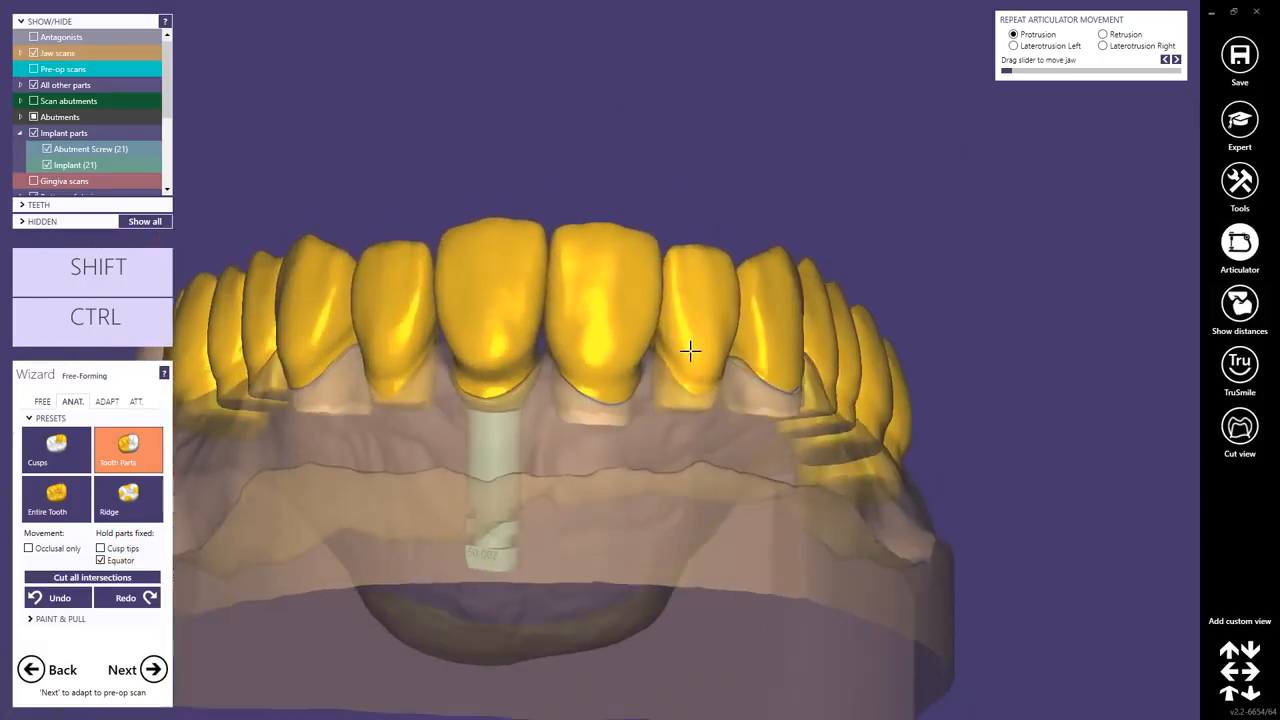
{"action": "scroll", "coordinate": [594, 366], "scroll_direction": "up", "scroll_amount": 3}
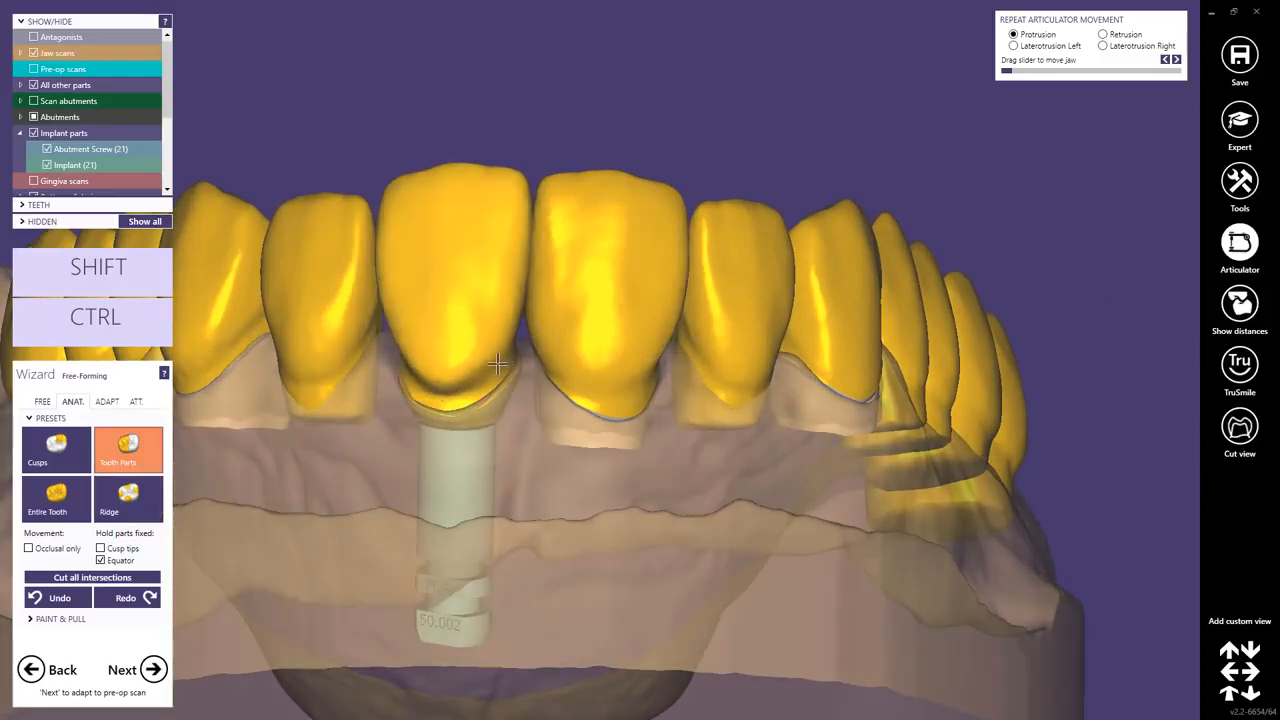
{"action": "right_click_drag", "start_coordinate": [494, 376], "coordinate": [477, 350]}
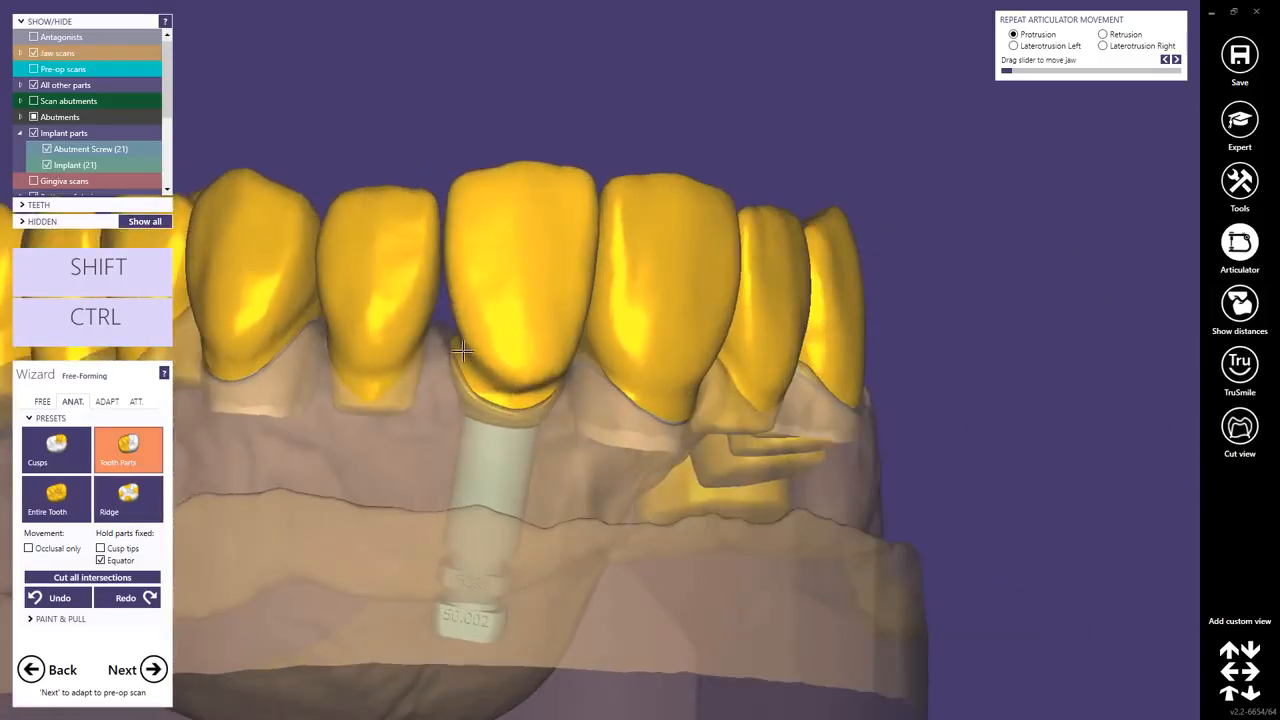
Smooth the cervical area of the implant crown with the Smooth/Flatten free-forming brush.
{"action": "left_click", "coordinate": [42, 401]}
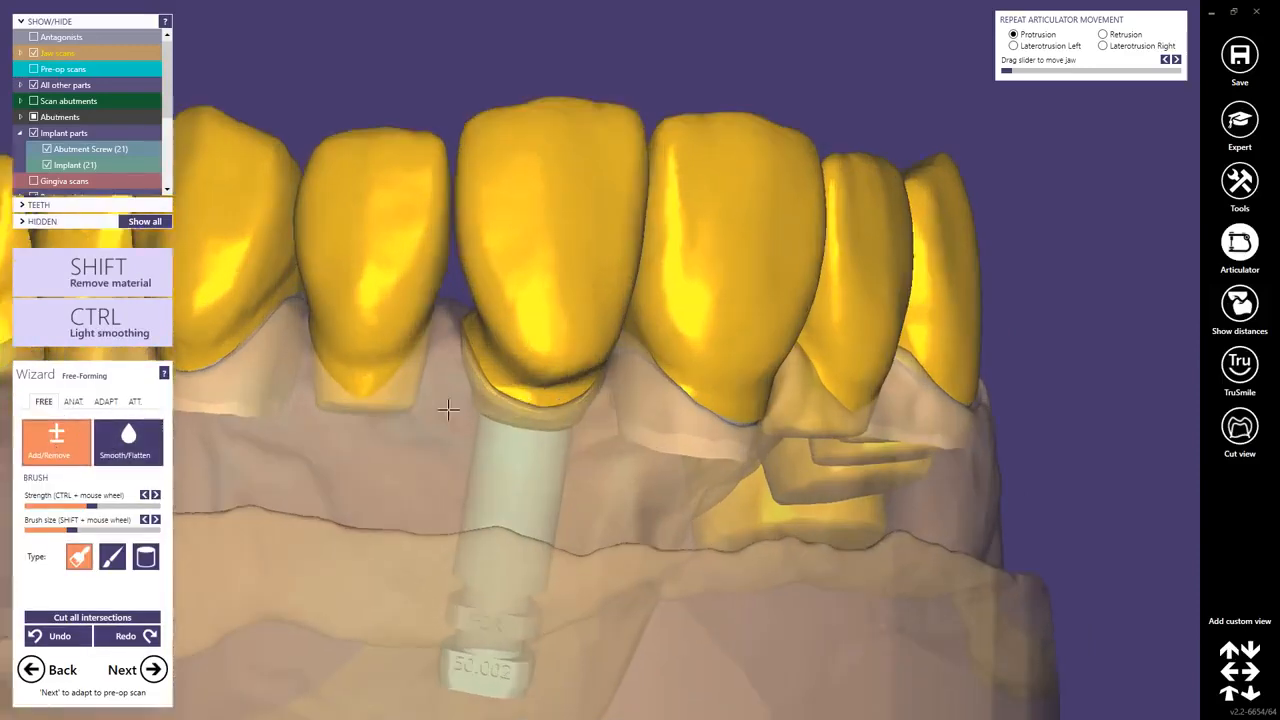
{"action": "scroll", "coordinate": [448, 409], "scroll_direction": "up", "scroll_amount": 3}
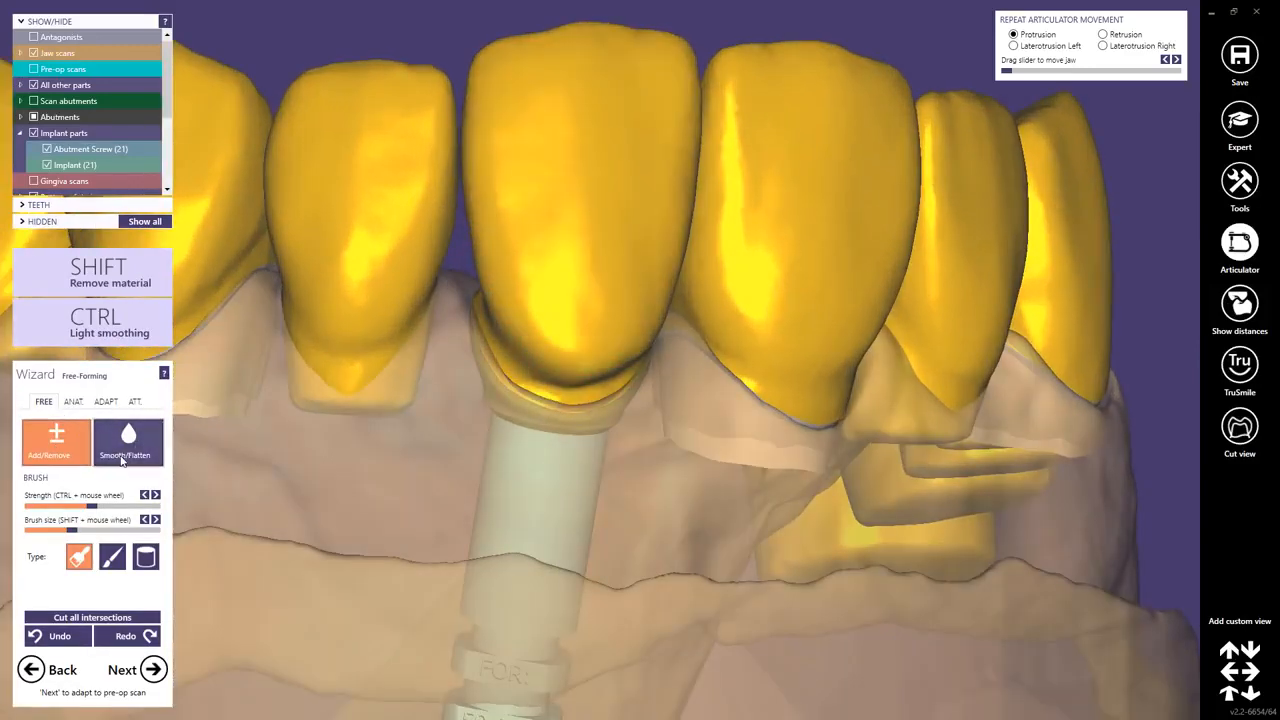
{"action": "left_click", "coordinate": [112, 445]}
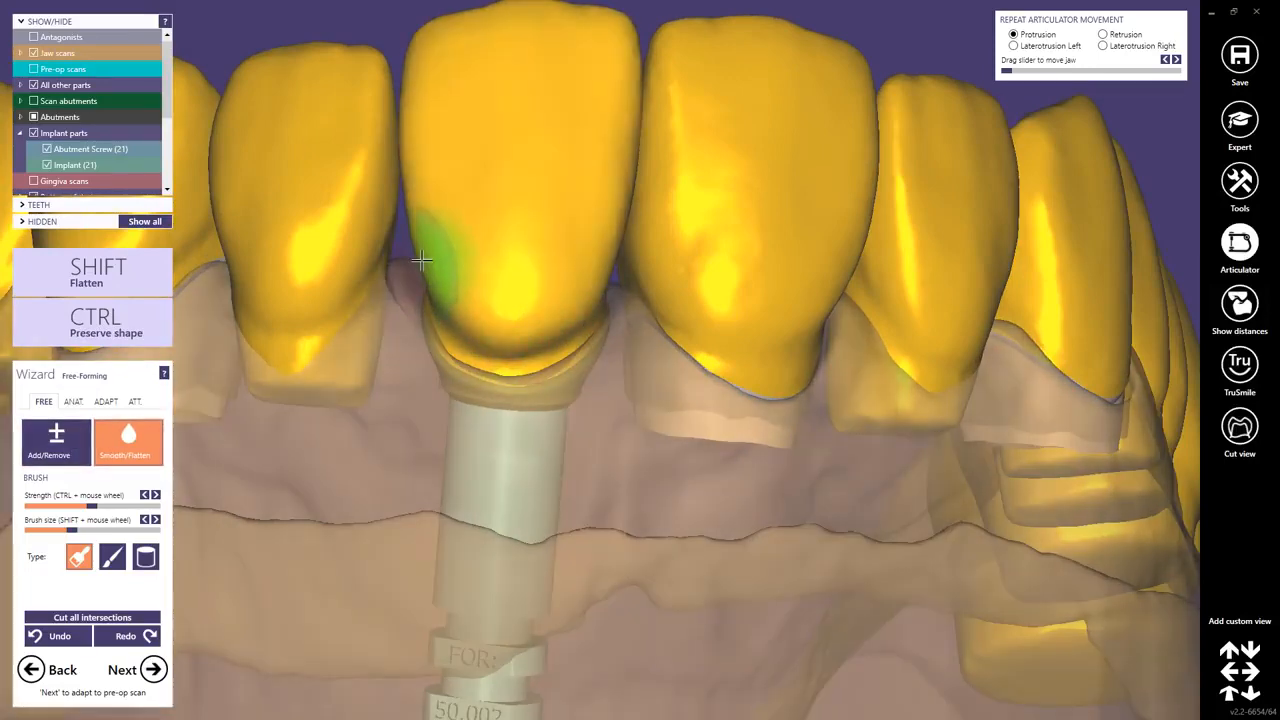
{"action": "scroll", "coordinate": [575, 360], "scroll_direction": "down", "scroll_amount": 5}
{"action": "mouse_move", "coordinate": [583, 377]}
{"action": "right_mouse_down"}
{"action": "mouse_move", "coordinate": [635, 348]}
{"action": "mouse_move", "coordinate": [587, 378]}
{"action": "mouse_move", "coordinate": [543, 378]}
{"action": "mouse_move", "coordinate": [566, 384]}
{"action": "right_mouse_up"}
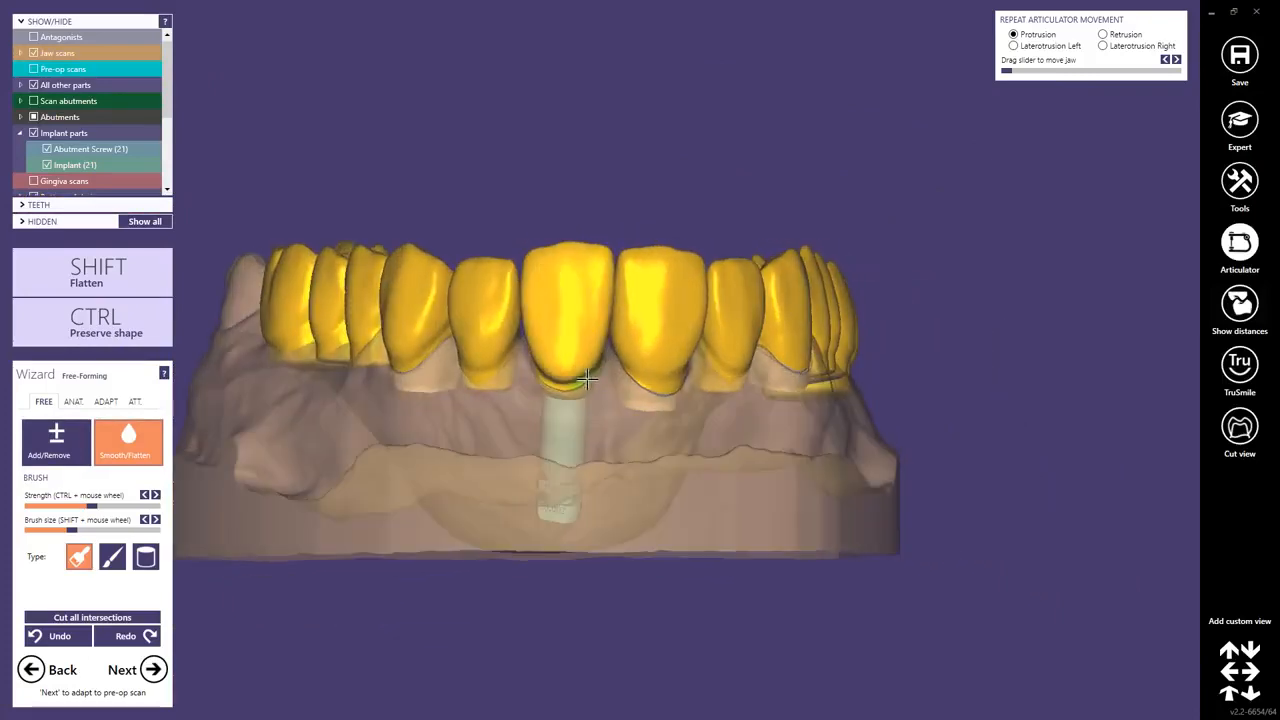
Cut all intersections of the bridge with antagonist, gingiva and neighboring teeth.
{"action": "left_click", "coordinate": [105, 401]}
{"action": "right_click_drag", "start_coordinate": [340, 420], "coordinate": [582, 390]}
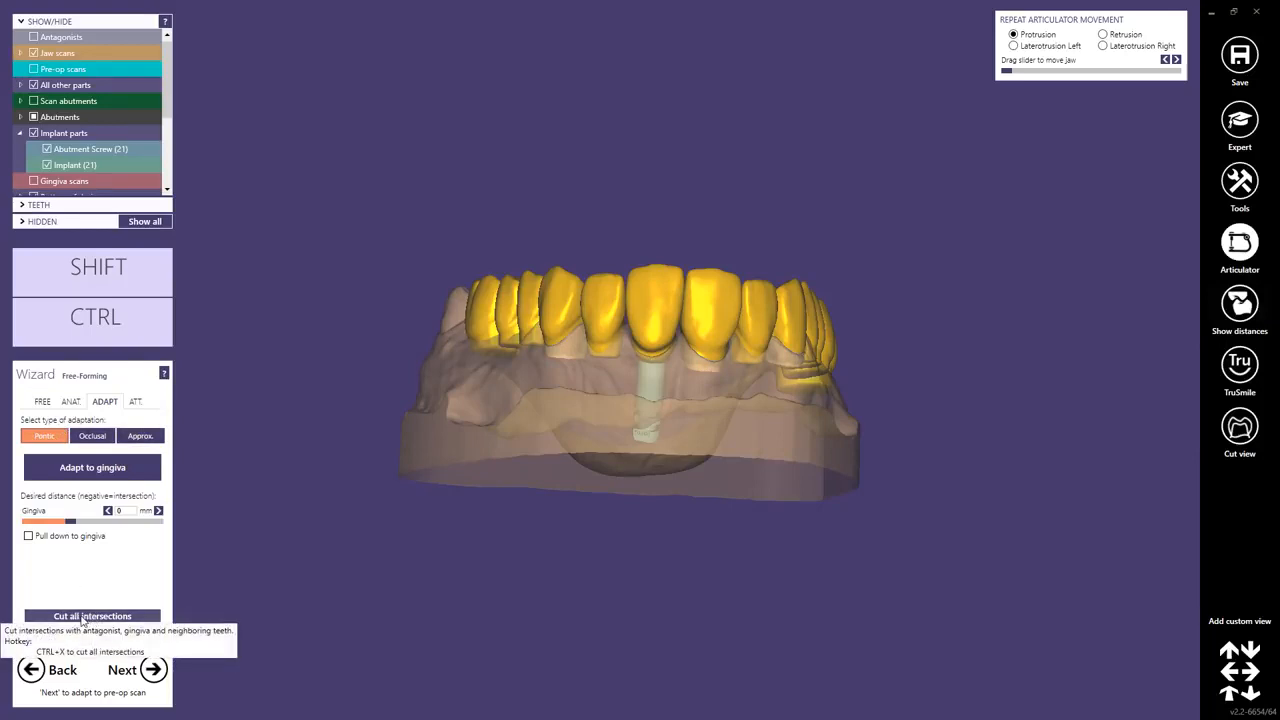
{"action": "left_click", "coordinate": [83, 616]}
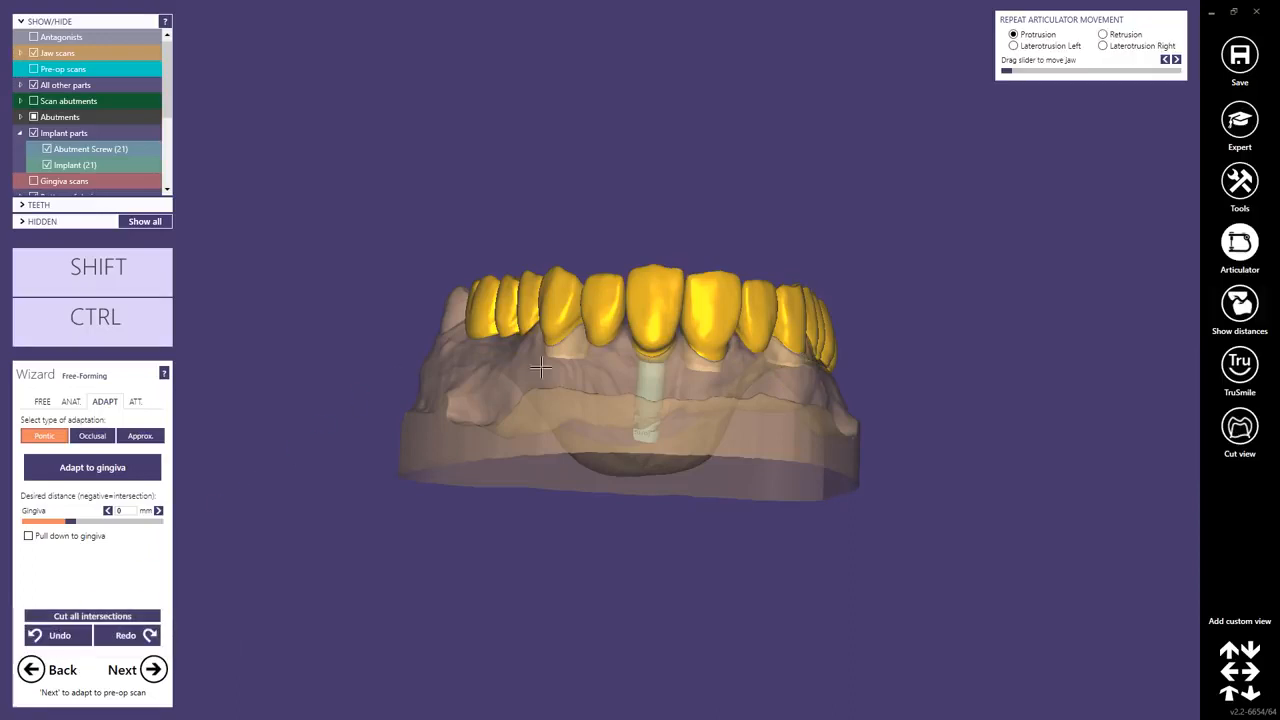
{"action": "right_click_drag", "start_coordinate": [679, 371], "coordinate": [679, 371]}
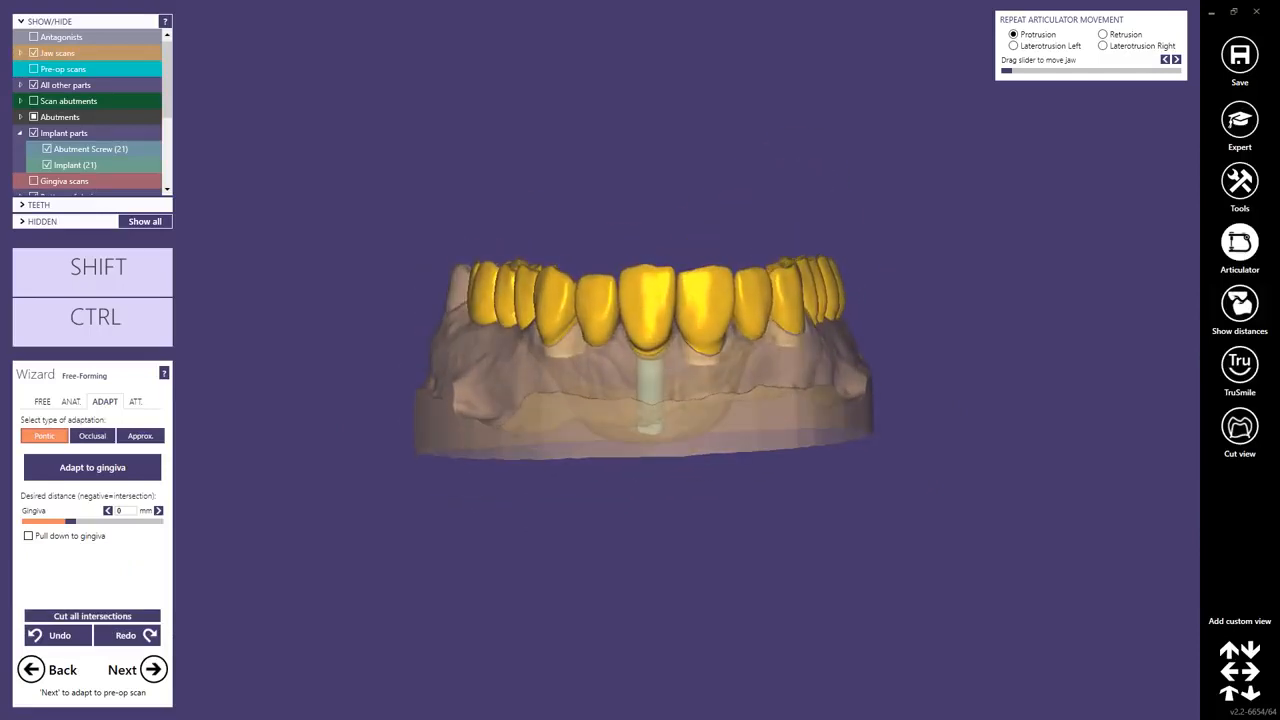
Turn on the distance color map in Show contacts mode and inspect the occlusal contacts.
{"action": "left_click", "coordinate": [1238, 304]}
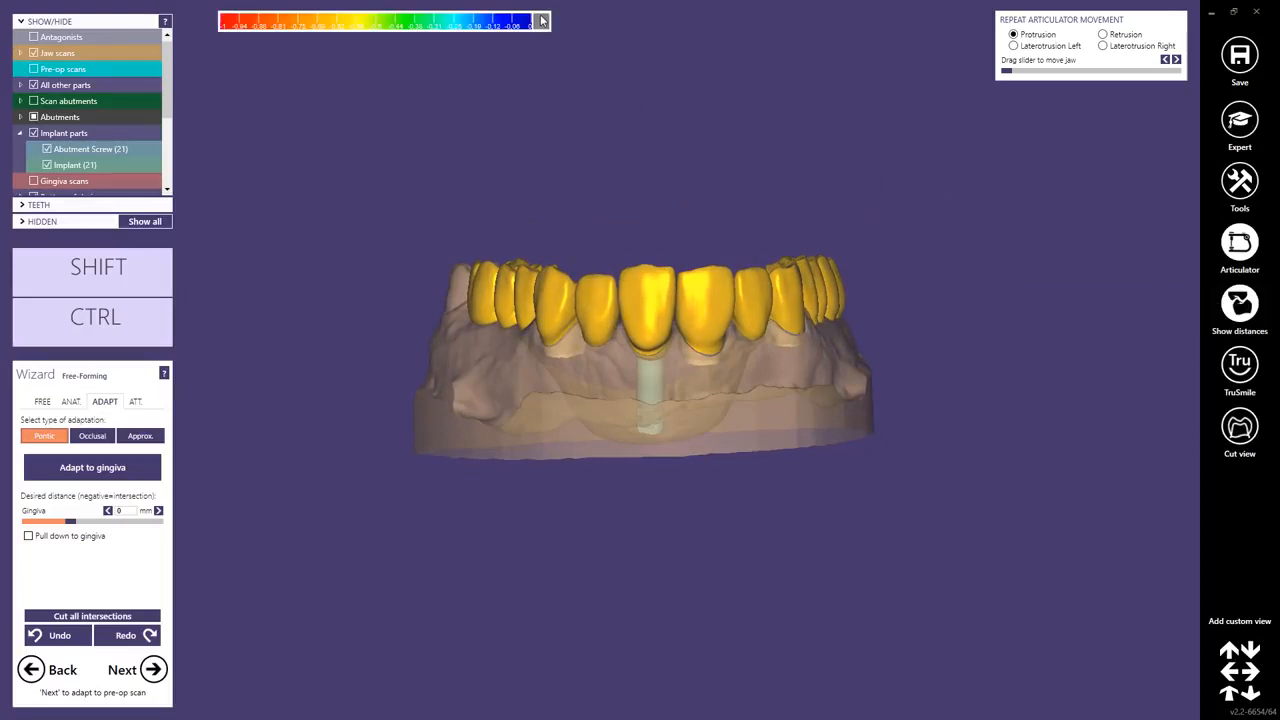
{"action": "left_click", "coordinate": [541, 20]}
{"action": "left_click", "coordinate": [322, 45]}
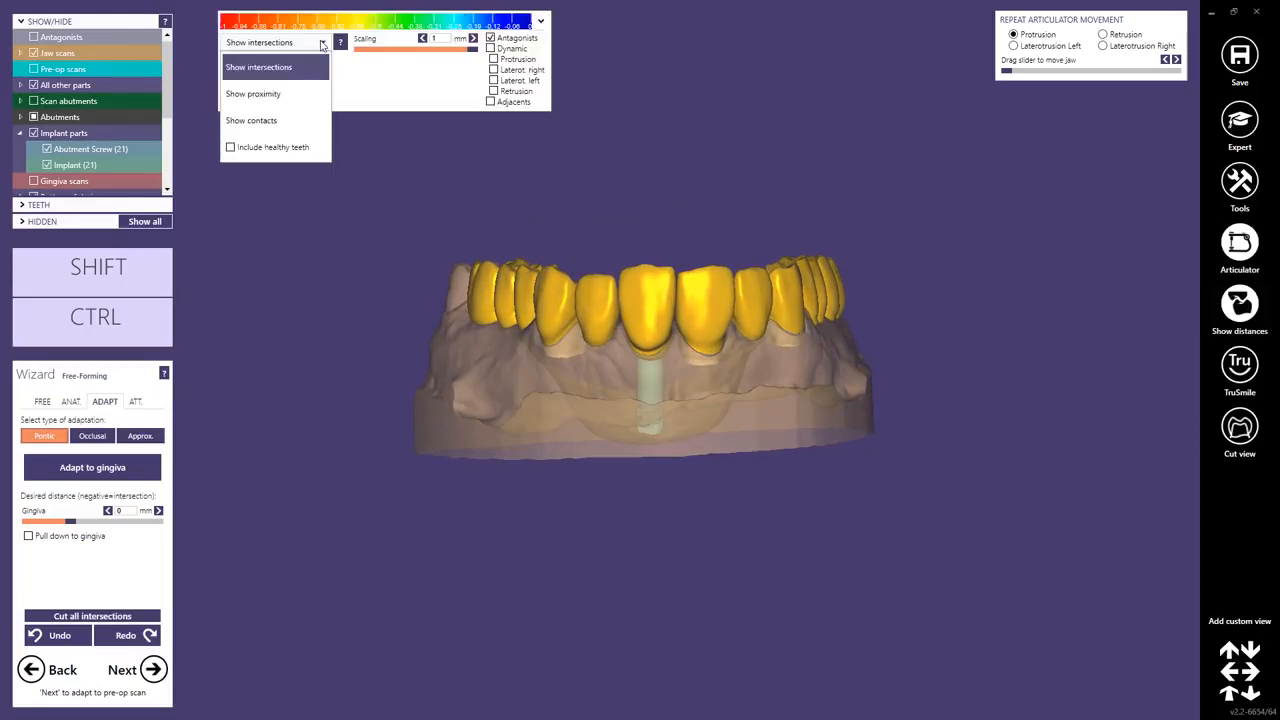
{"action": "left_click", "coordinate": [255, 121]}
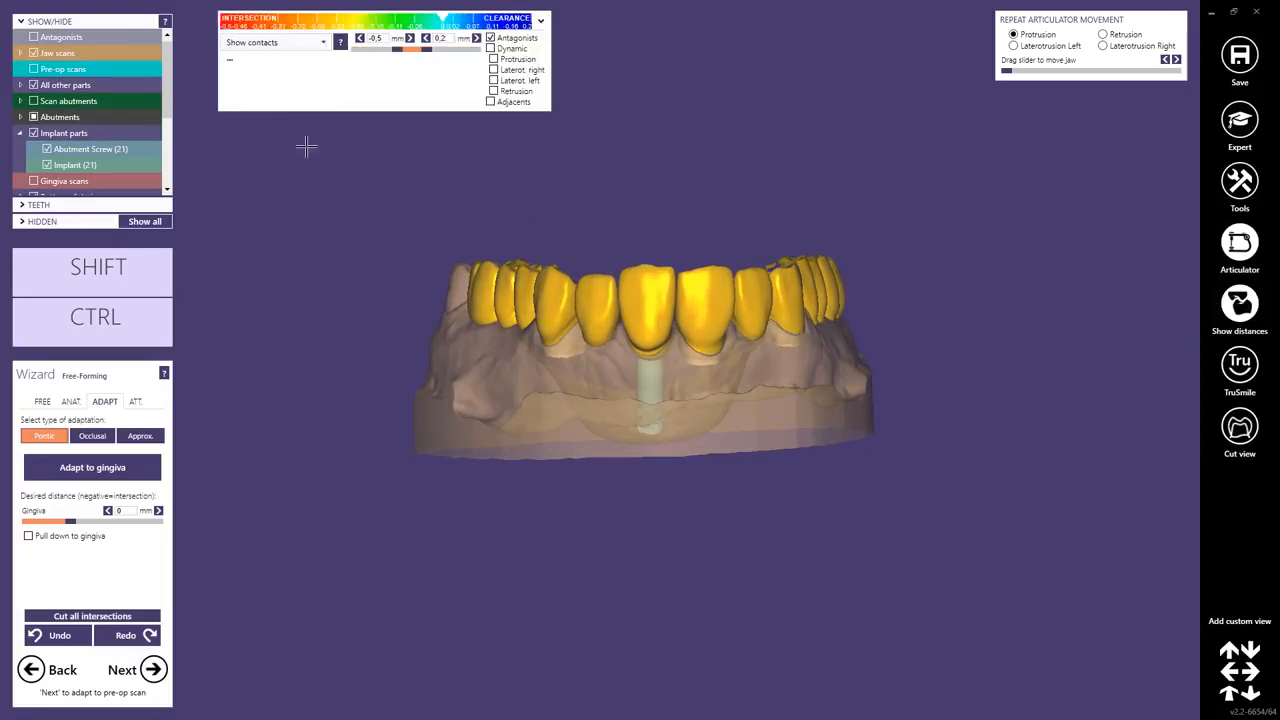
{"action": "scroll", "coordinate": [771, 252], "scroll_direction": "up", "scroll_amount": 1}
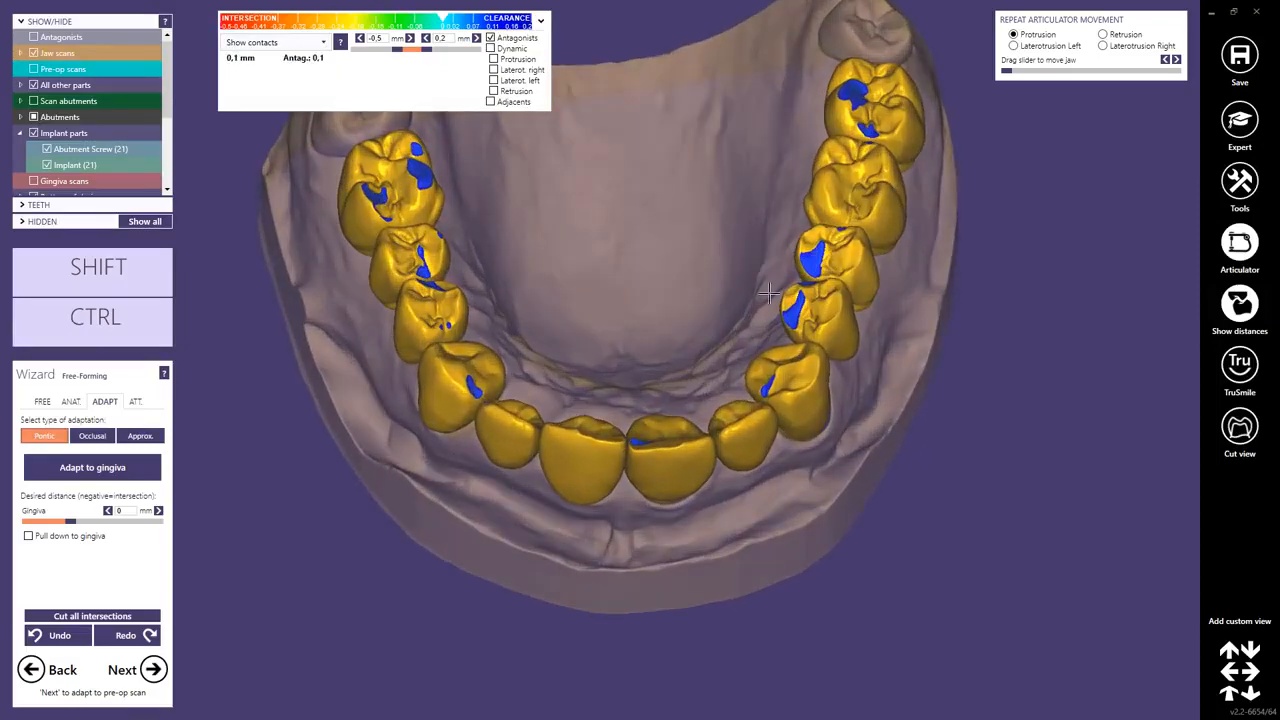
{"action": "mouse_move", "coordinate": [826, 251]}
{"action": "right_mouse_down"}
{"action": "mouse_move", "coordinate": [802, 308]}
{"action": "mouse_move", "coordinate": [818, 256]}
{"action": "right_mouse_up"}
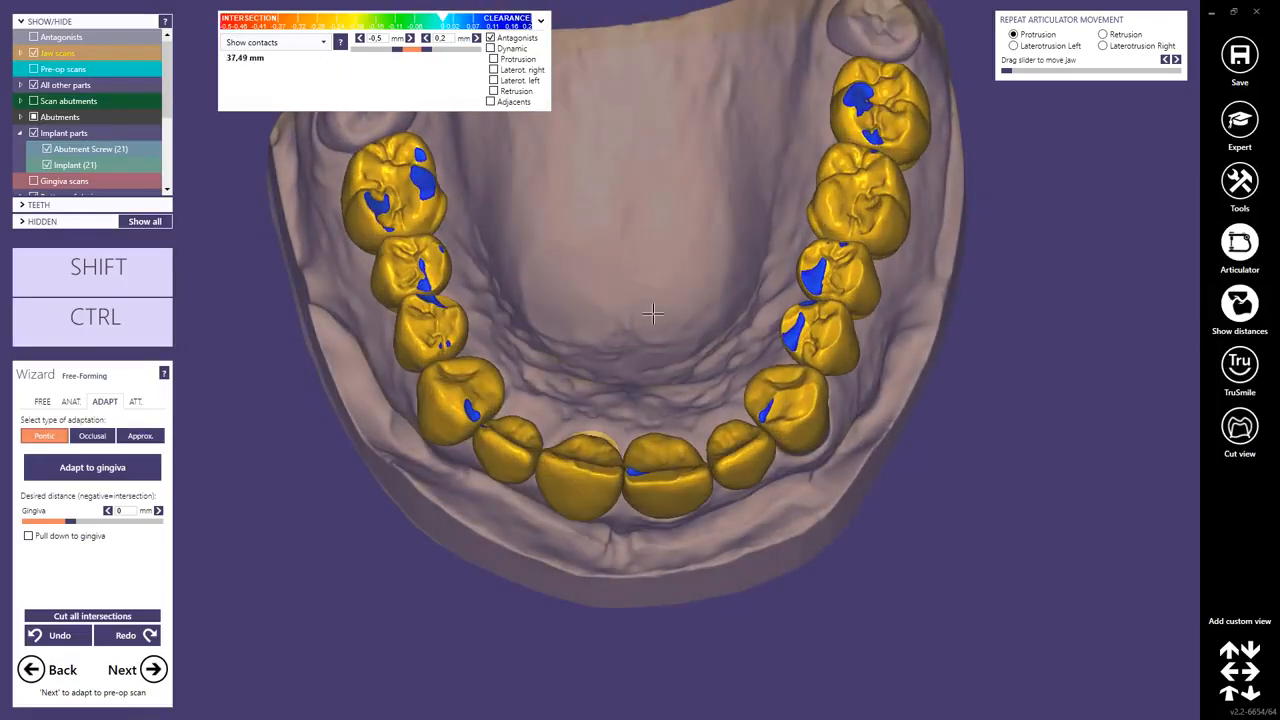
{"action": "right_click_drag", "start_coordinate": [652, 314], "coordinate": [656, 318]}
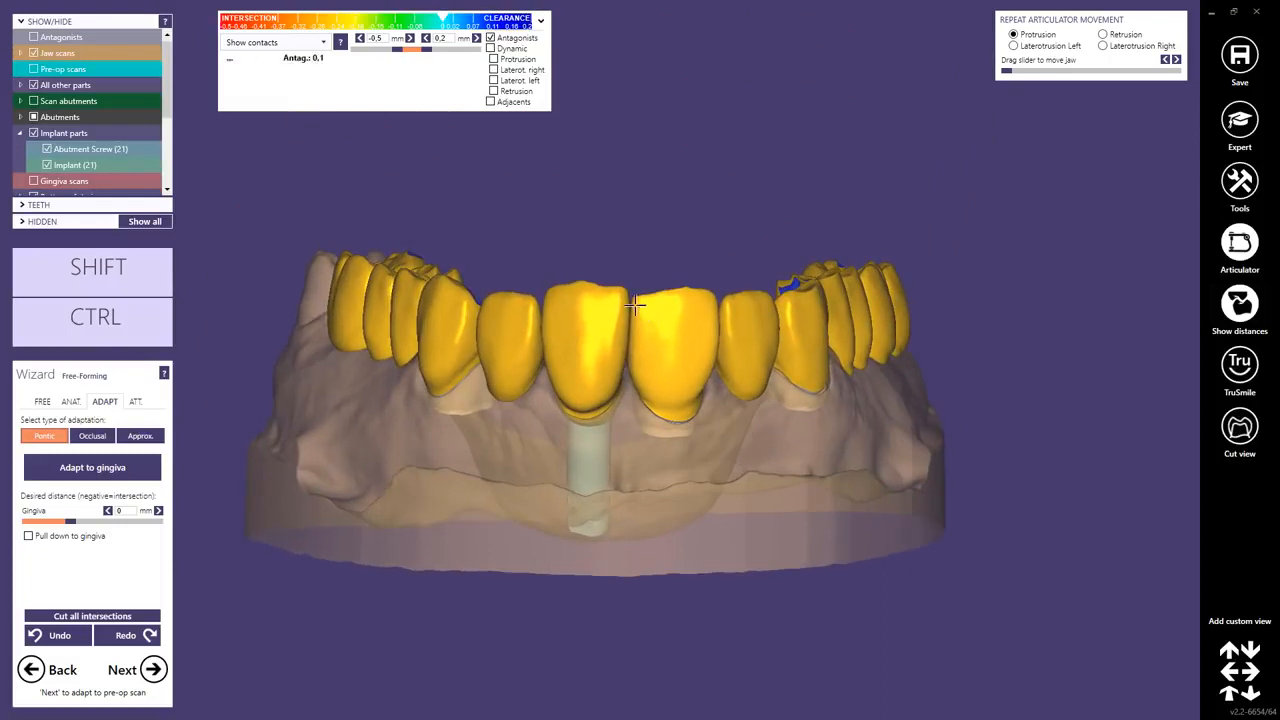
Under approximal adaptation, enable Block out neighbor collisions and cut all intersections.
{"action": "left_click", "coordinate": [139, 437]}
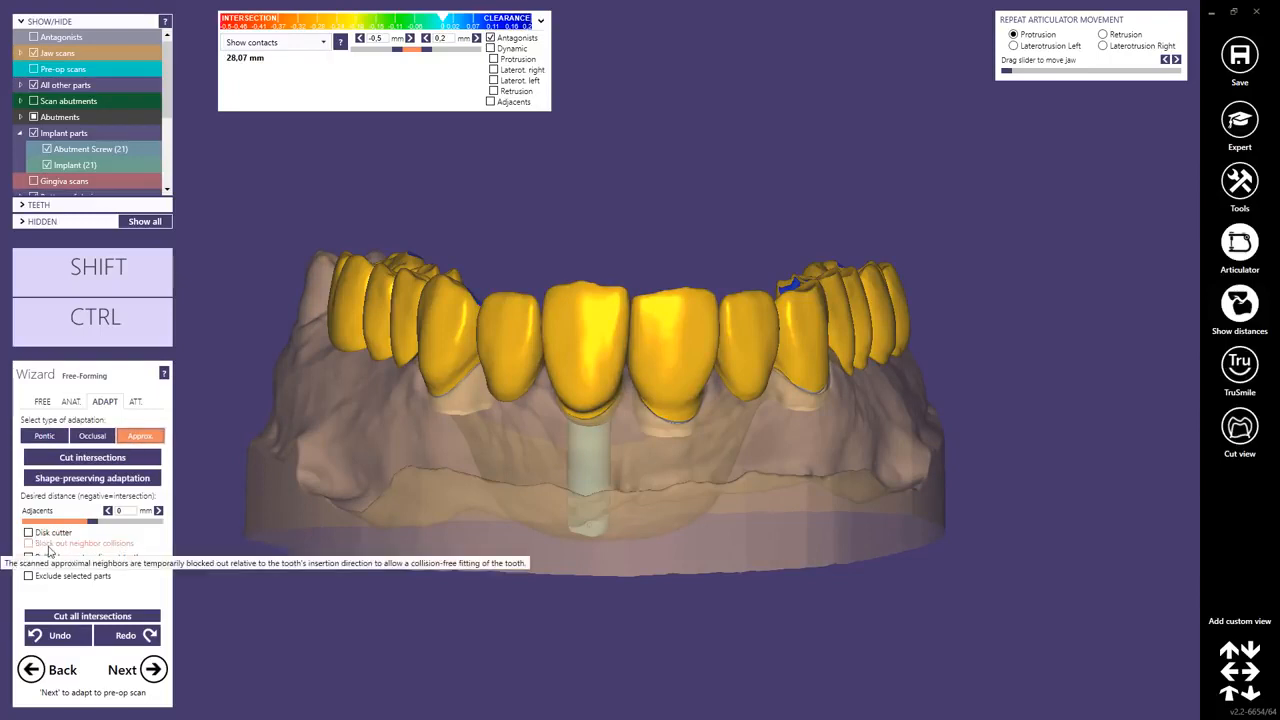
{"action": "left_click", "coordinate": [28, 533]}
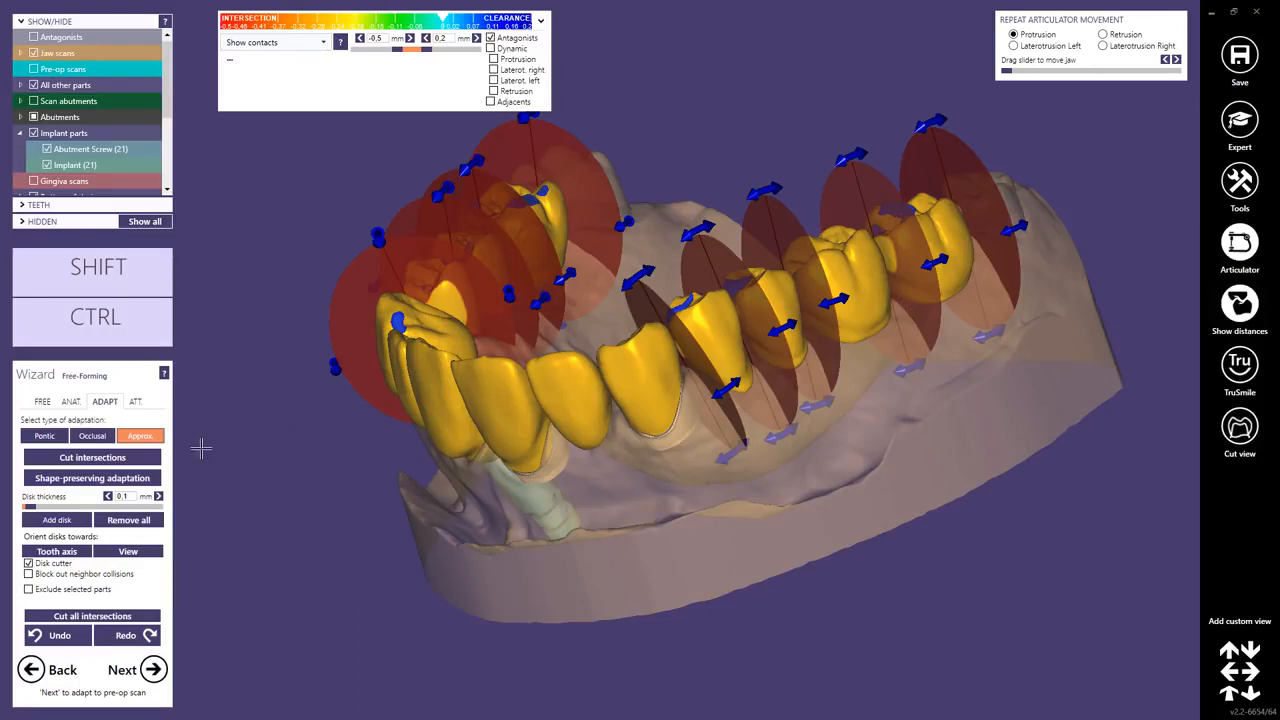
{"action": "left_click", "coordinate": [29, 565]}
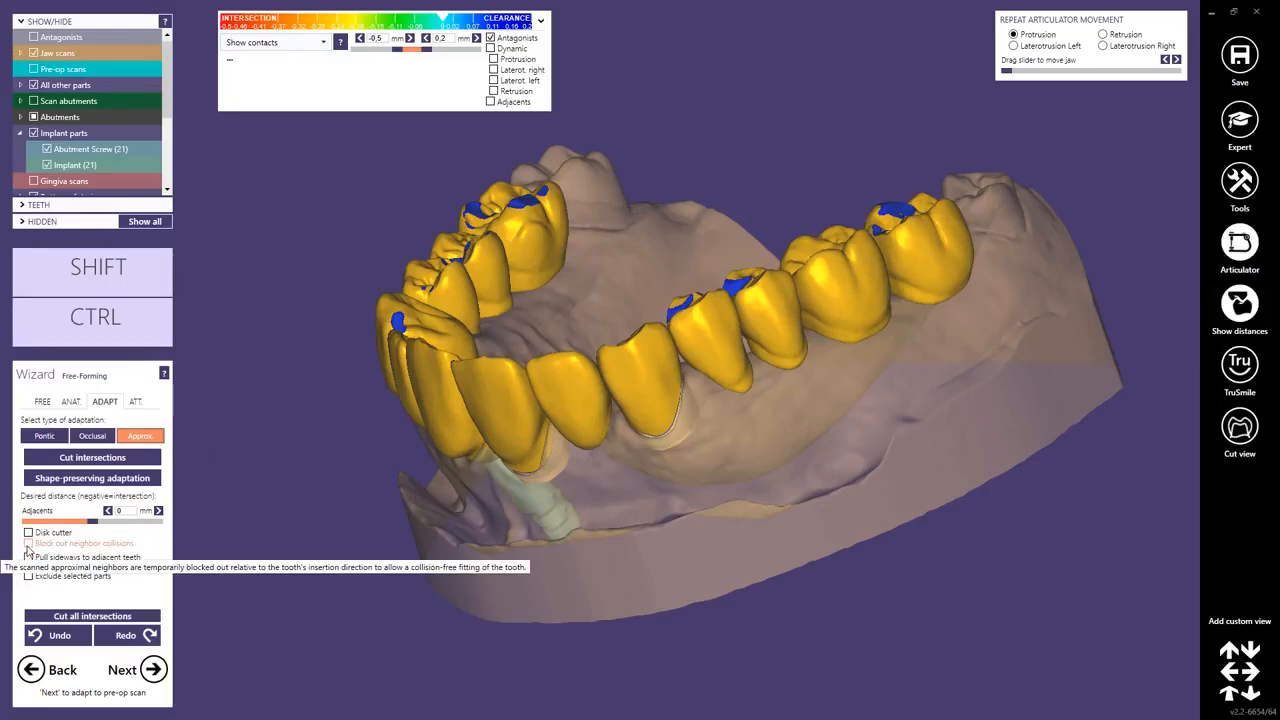
{"action": "left_click", "coordinate": [28, 543]}
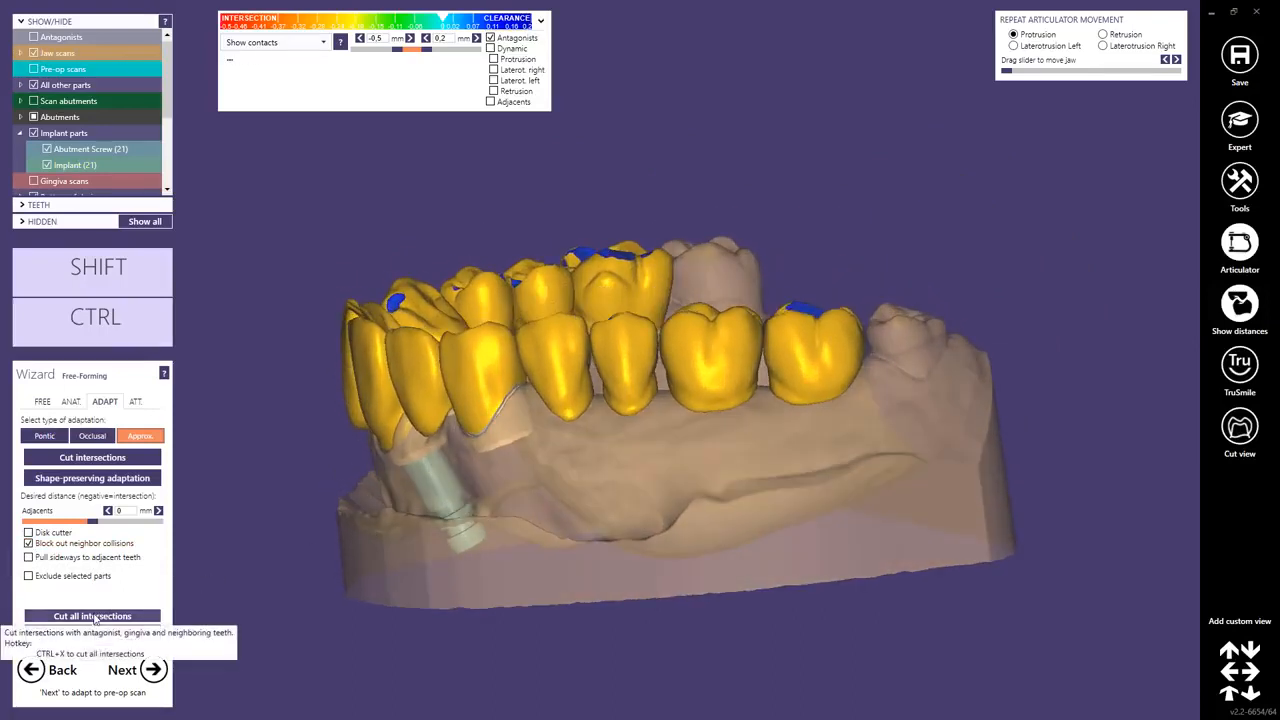
{"action": "left_click", "coordinate": [94, 616]}
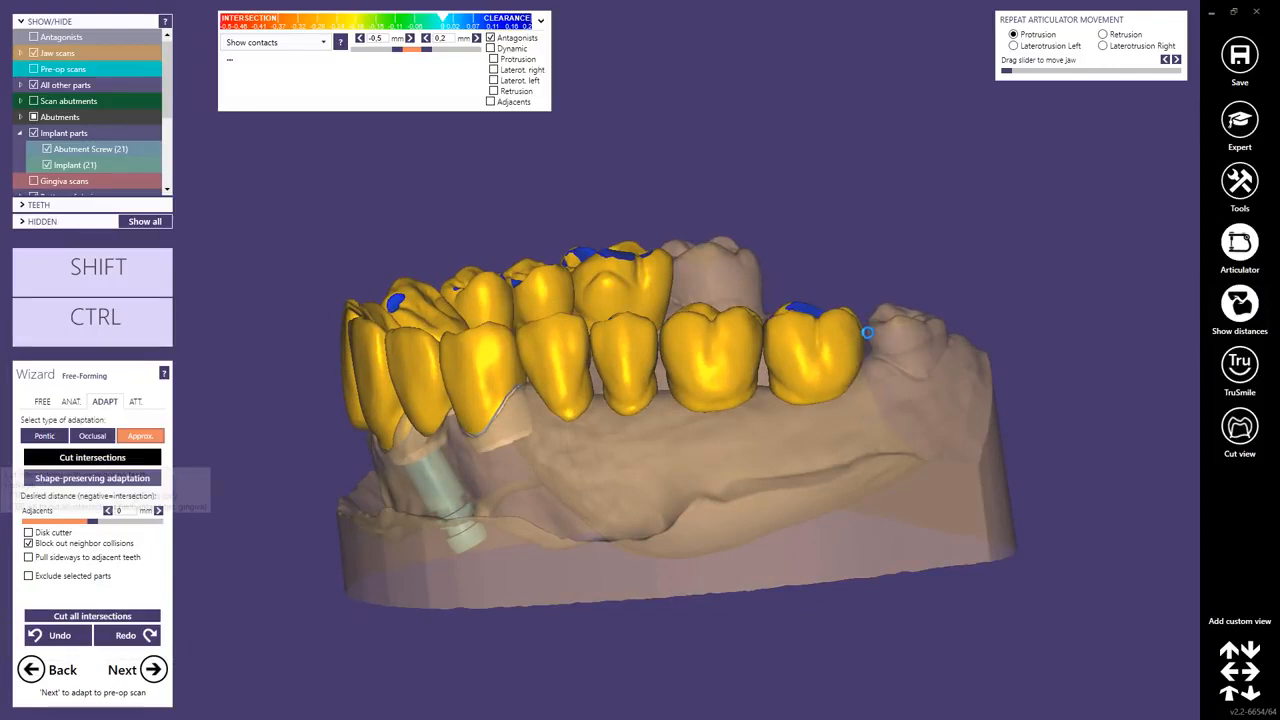
Examine the adapted bridge from buccal and facial views.
{"action": "scroll", "coordinate": [874, 358], "scroll_direction": "up", "scroll_amount": 5}
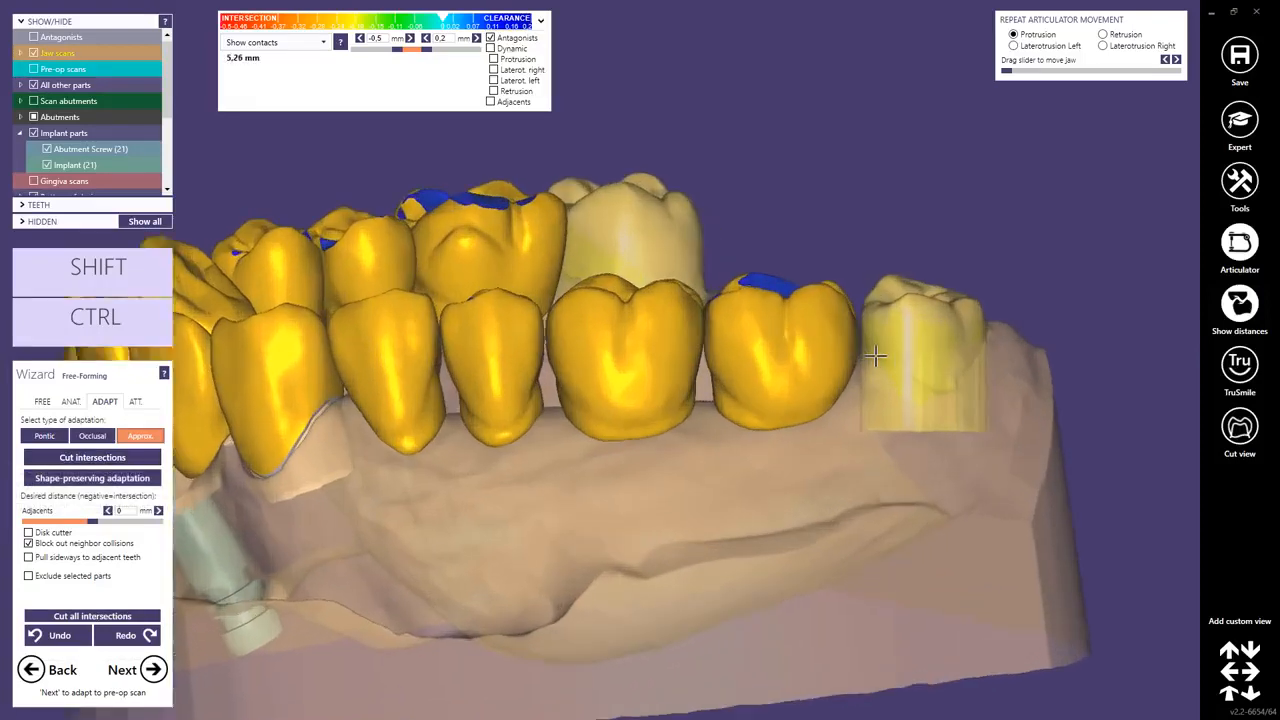
{"action": "scroll", "coordinate": [874, 323], "scroll_direction": "down", "scroll_amount": 6}
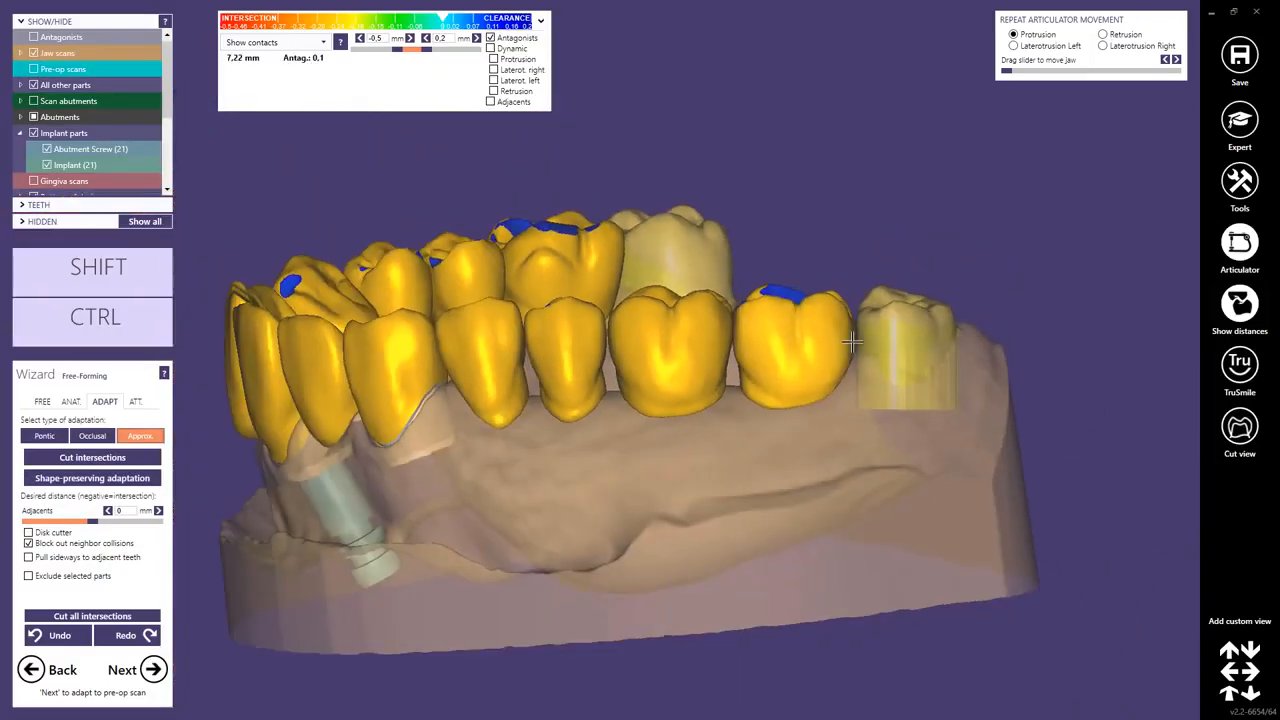
{"action": "mouse_move", "coordinate": [648, 384]}
{"action": "right_mouse_down"}
{"action": "mouse_move", "coordinate": [610, 380]}
{"action": "mouse_move", "coordinate": [690, 384]}
{"action": "mouse_move", "coordinate": [648, 384]}
{"action": "mouse_move", "coordinate": [652, 368]}
{"action": "right_mouse_up"}
{"action": "left_click", "coordinate": [69, 405]}
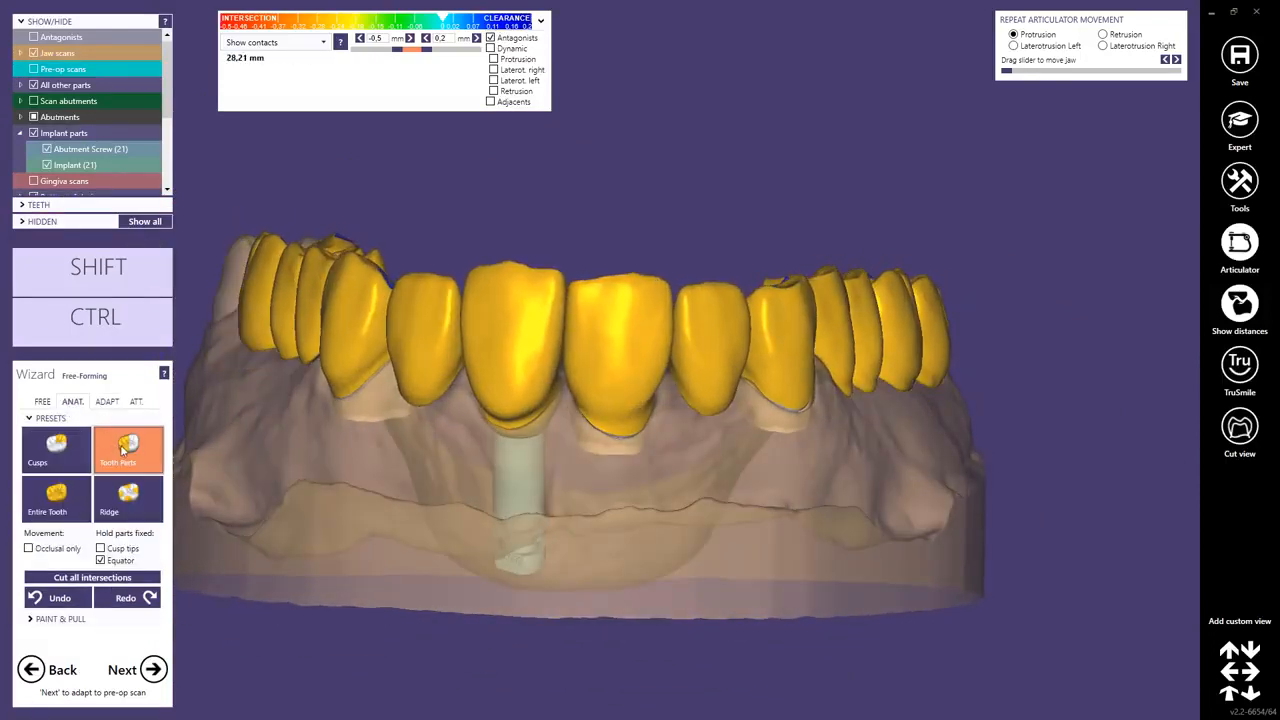
{"action": "scroll", "coordinate": [557, 306], "scroll_direction": "up", "scroll_amount": 2}
{"action": "left_click_drag", "start_coordinate": [513, 256], "coordinate": [513, 262]}
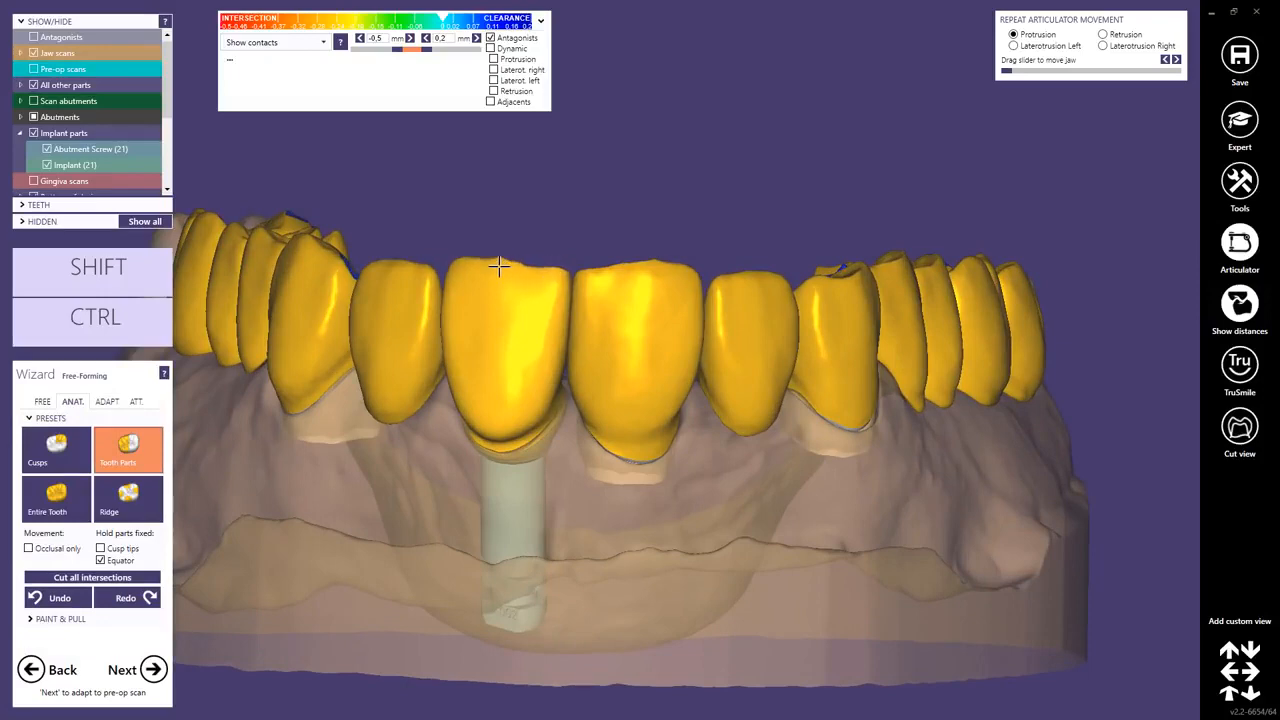
{"action": "scroll", "coordinate": [648, 318], "scroll_direction": "down", "scroll_amount": 2}
{"action": "right_click_drag", "start_coordinate": [651, 320], "coordinate": [655, 323]}
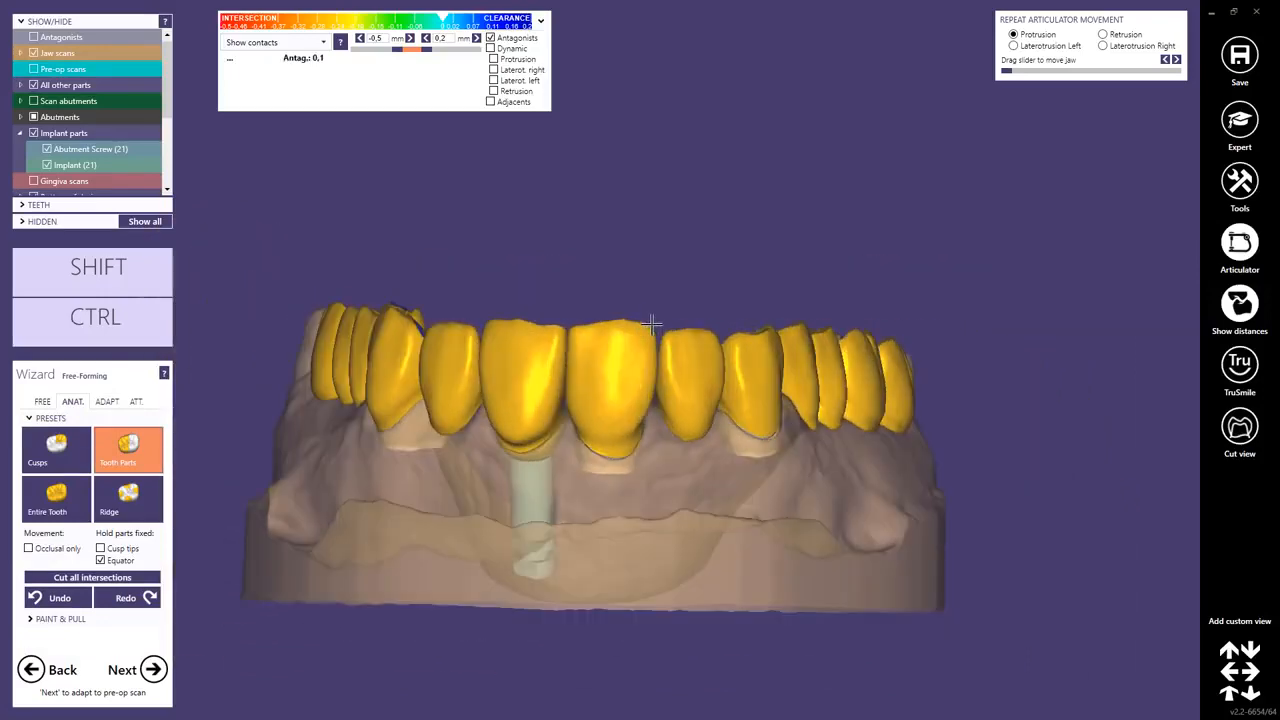
Smooth the front implant crown again with the Smooth/Flatten brush.
{"action": "left_click", "coordinate": [43, 401]}
{"action": "left_click", "coordinate": [133, 450]}
{"action": "right_click_drag", "start_coordinate": [500, 340], "coordinate": [500, 392]}
{"action": "right_click_drag", "start_coordinate": [574, 358], "coordinate": [523, 311]}
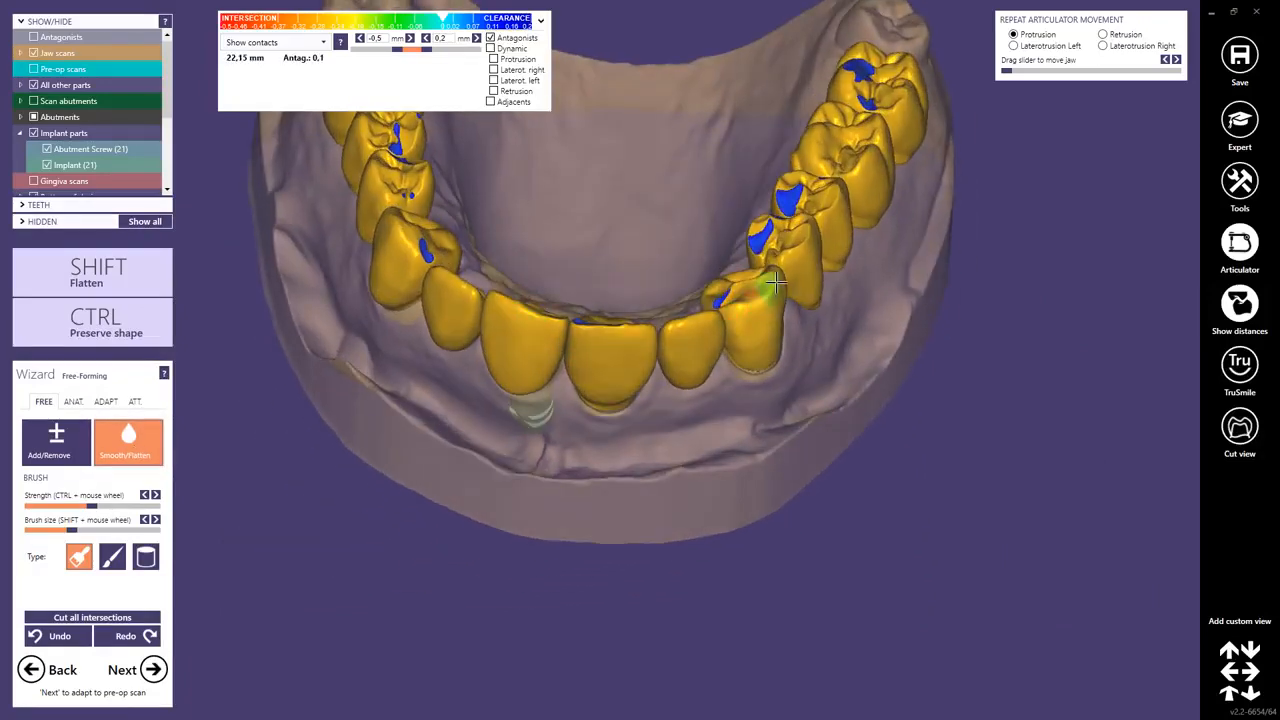
{"action": "right_click_drag", "start_coordinate": [400, 225], "coordinate": [620, 318]}
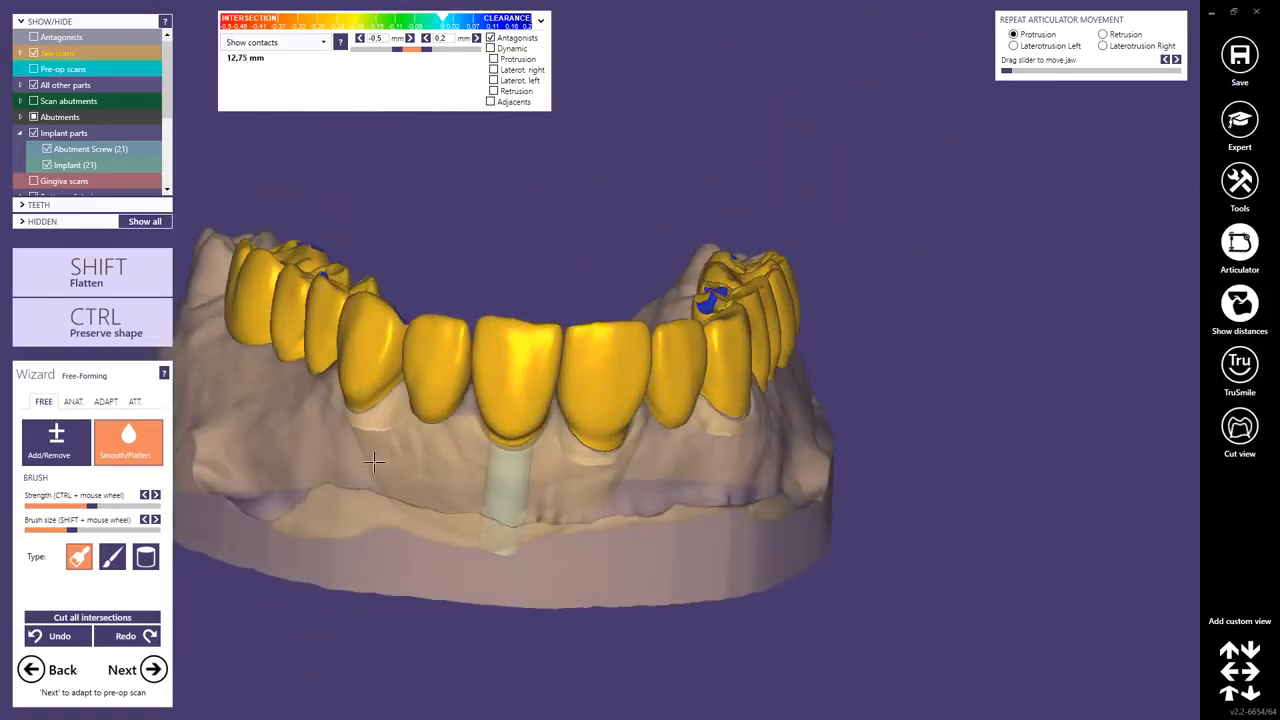
{"action": "right_click_drag", "start_coordinate": [451, 457], "coordinate": [371, 491]}
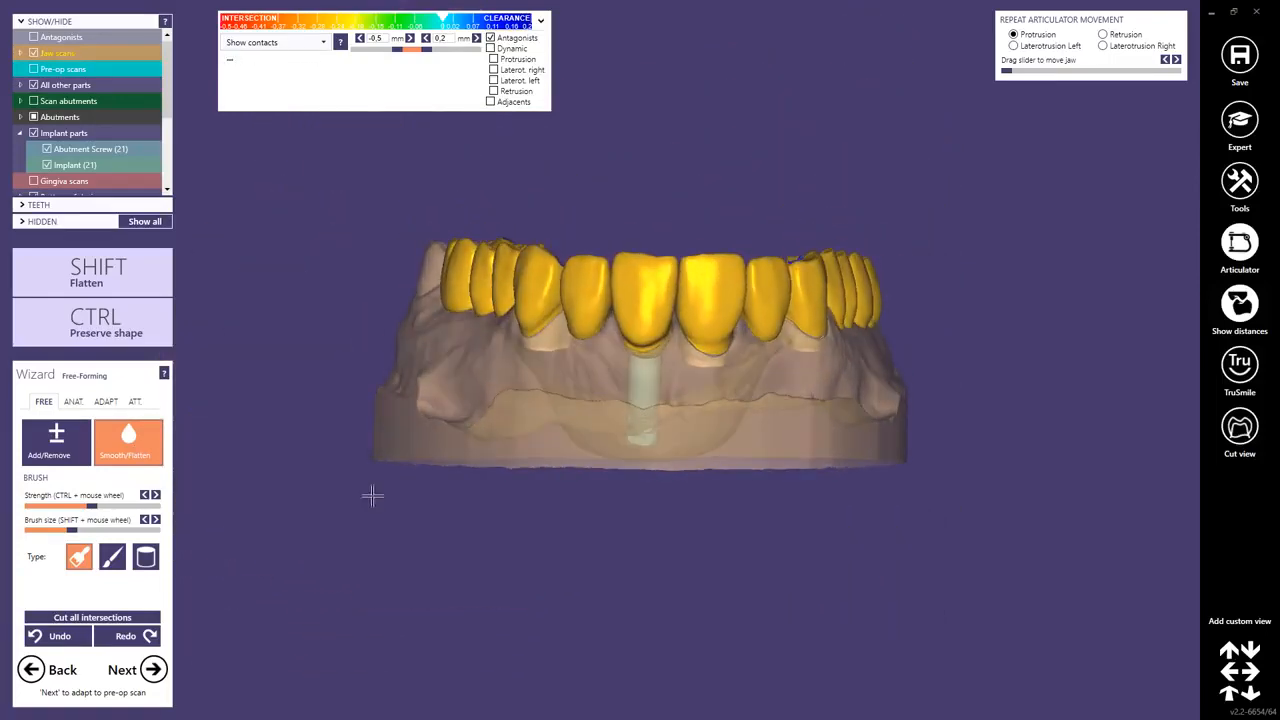
Proceed past free-forming and the Adapt to Pre-op Scan stage to the secondary insertion direction stage.
{"action": "left_click", "coordinate": [152, 669]}
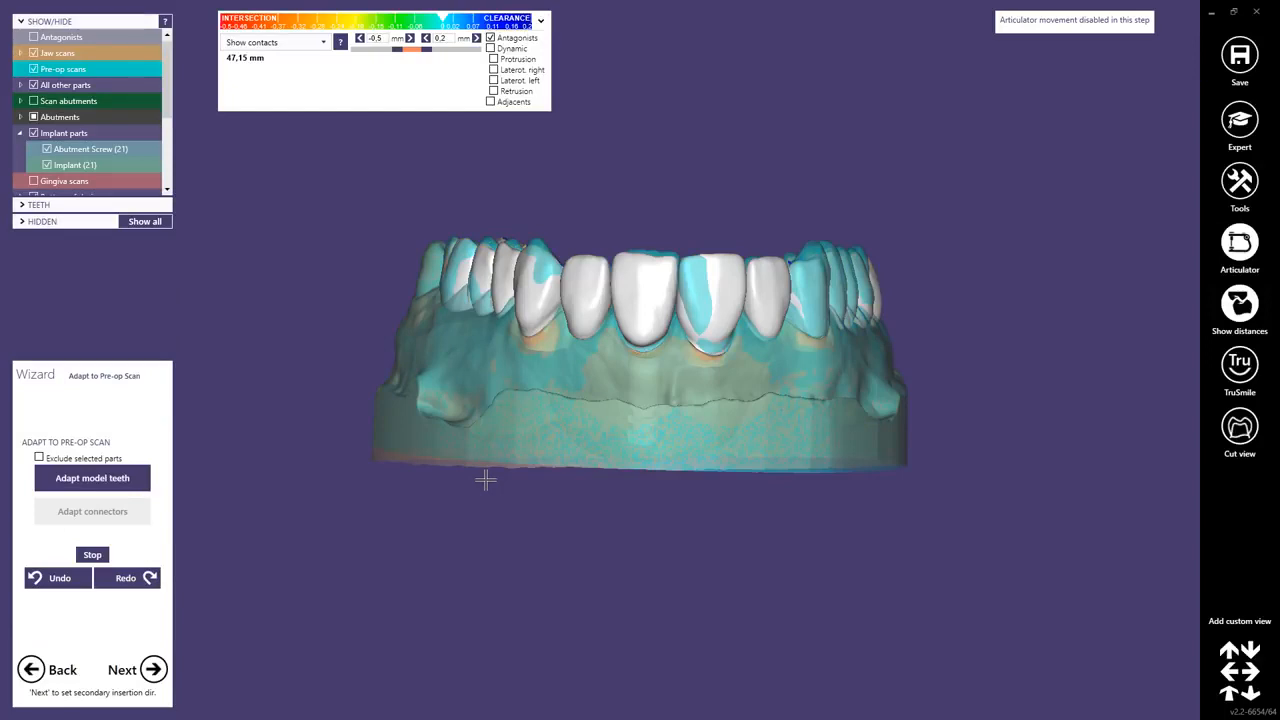
{"action": "left_click", "coordinate": [154, 669]}
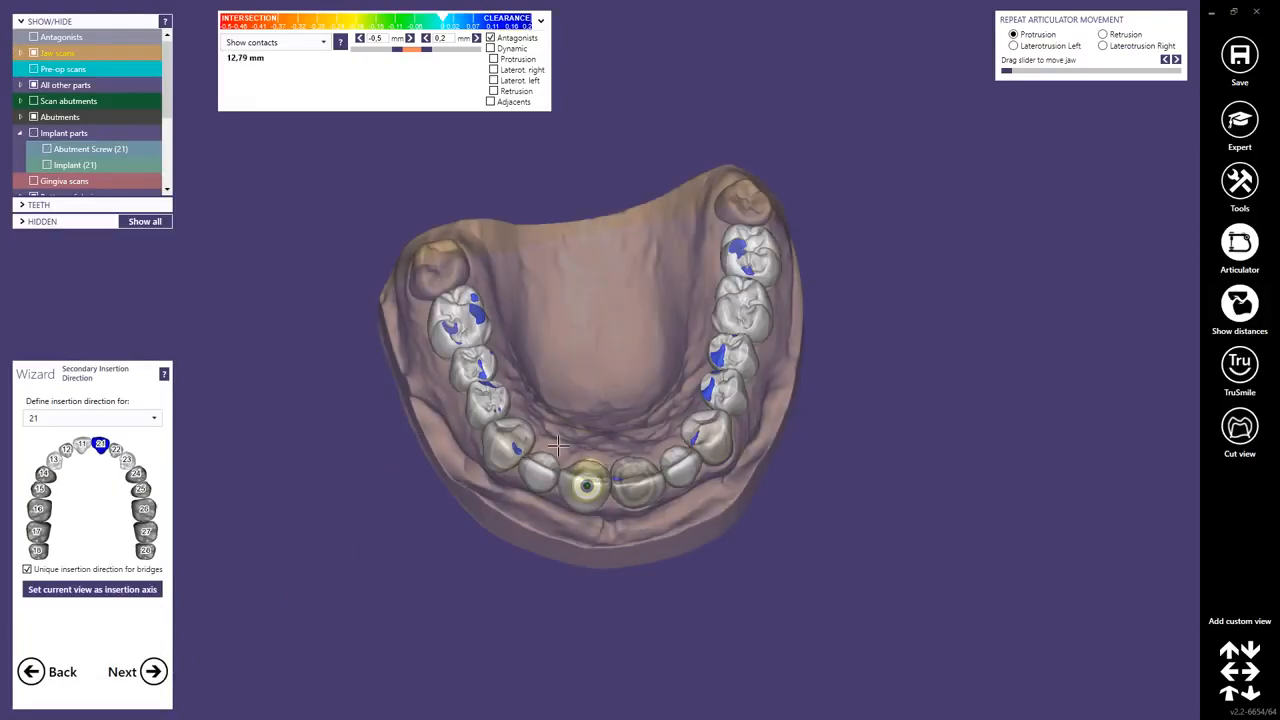
Hide the anatomic crown shapes to expose the implant and prepared teeth in occlusal view.
{"action": "scroll", "coordinate": [565, 442], "scroll_direction": "up", "scroll_amount": 2}
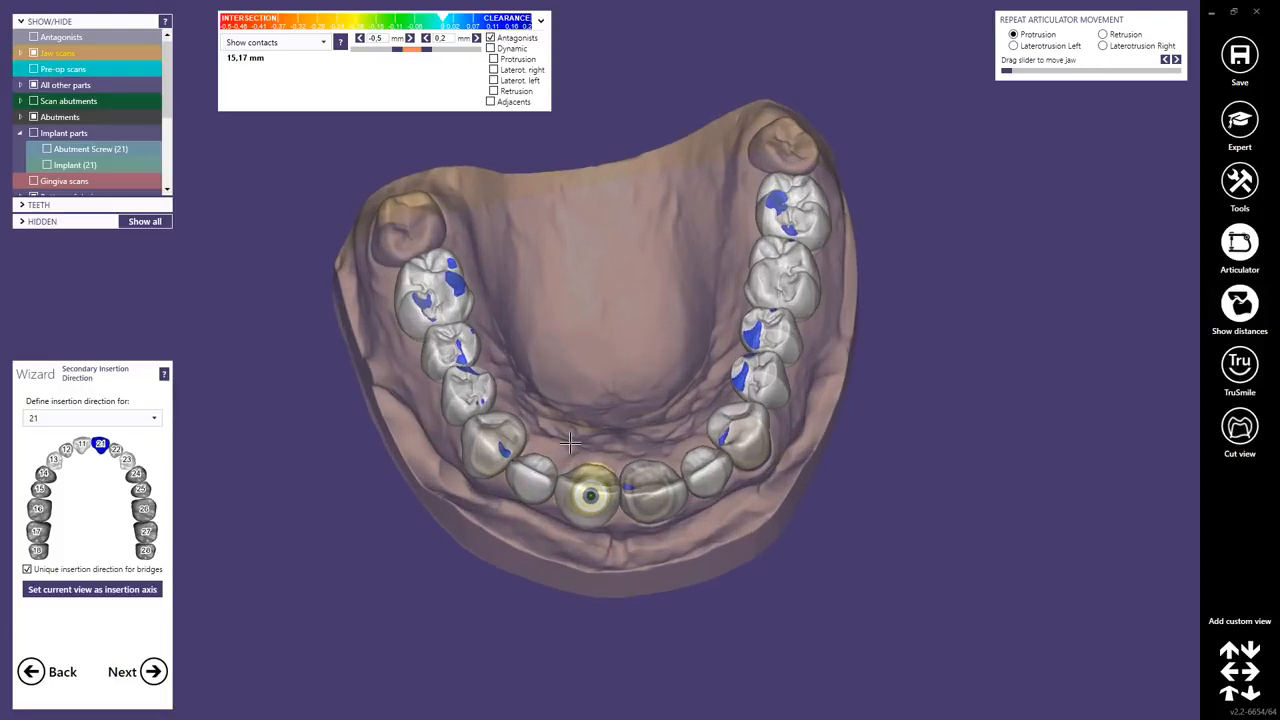
{"action": "middle_click", "coordinate": [570, 442]}
{"action": "right_click_drag", "start_coordinate": [577, 436], "coordinate": [587, 474]}
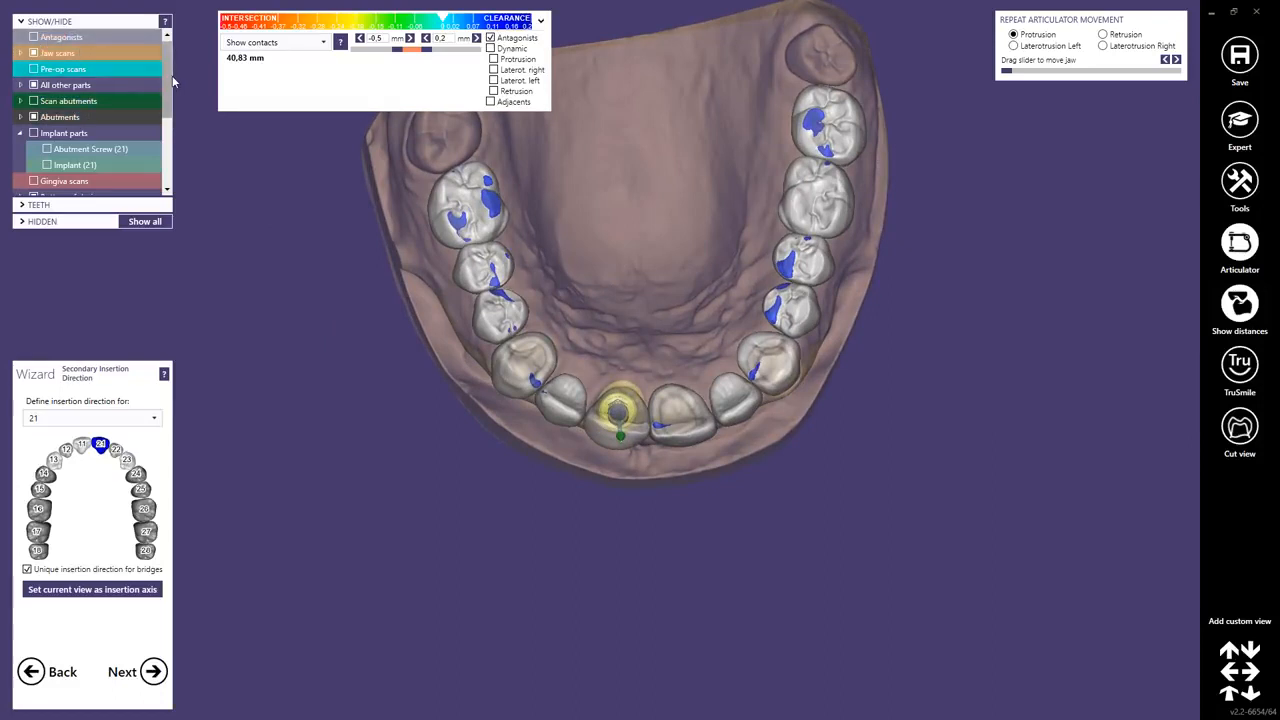
{"action": "mouse_move", "coordinate": [167, 80]}
{"action": "left_mouse_down"}
{"action": "mouse_move", "coordinate": [167, 101]}
{"action": "mouse_move", "coordinate": [167, 56]}
{"action": "left_mouse_up"}
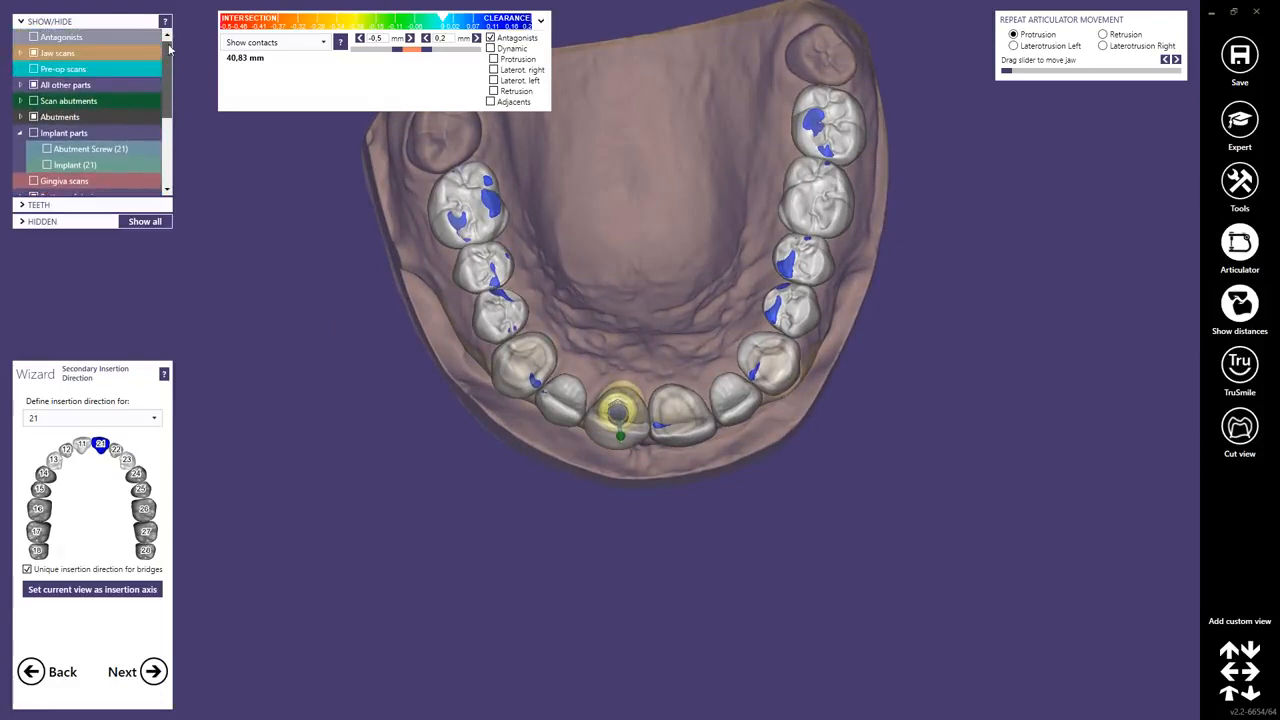
{"action": "left_click", "coordinate": [20, 134]}
{"action": "scroll", "coordinate": [167, 90], "scroll_direction": "down", "scroll_amount": 3}
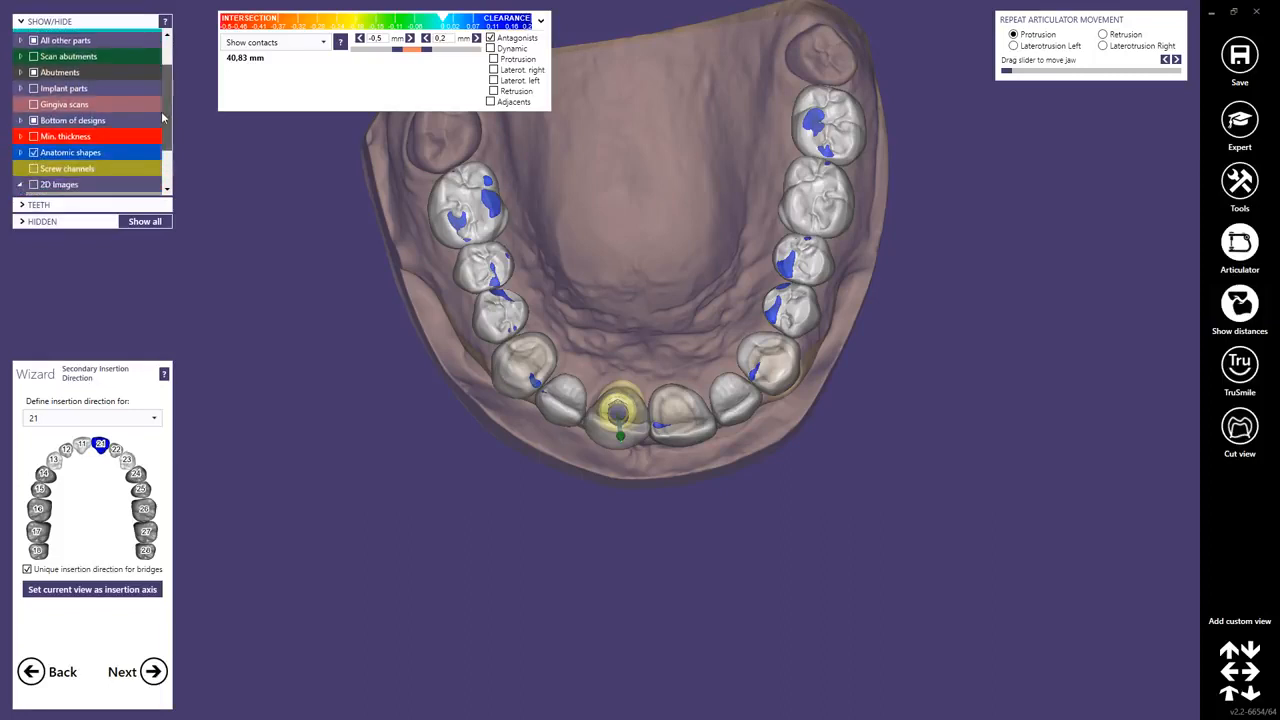
{"action": "left_click", "coordinate": [34, 112]}
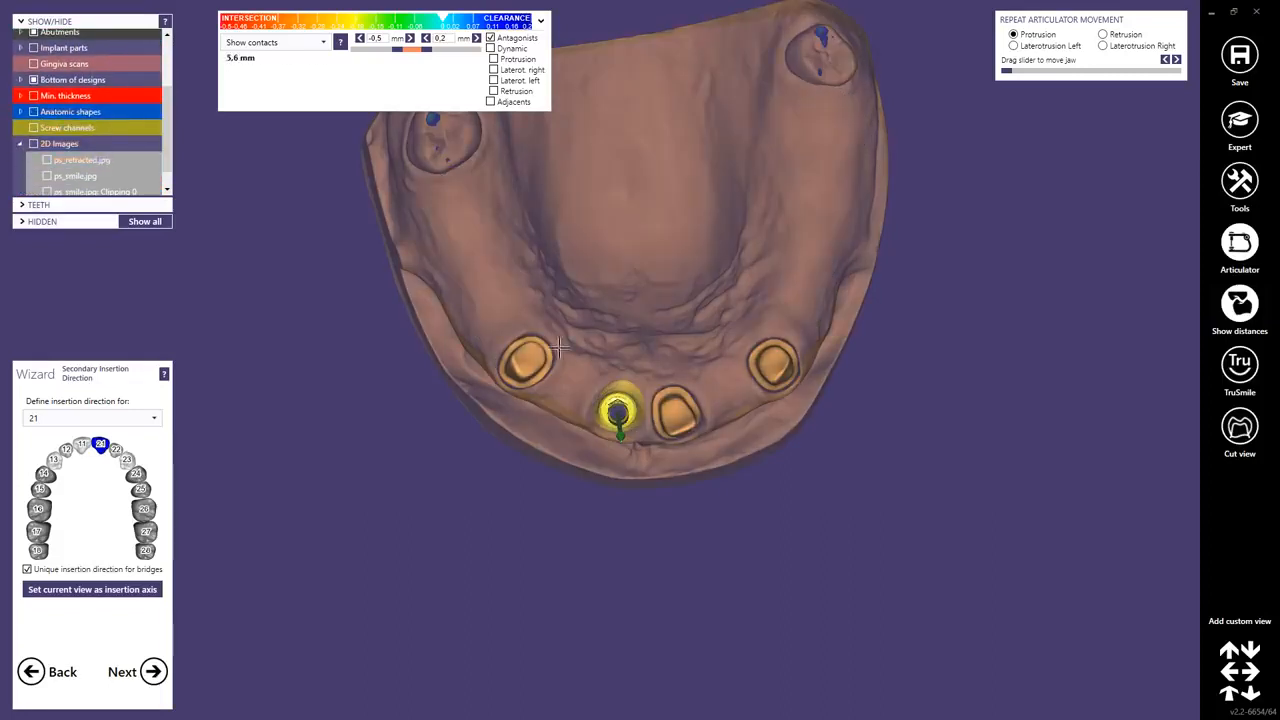
Set the current occlusal view as the insertion axis for implant 21 and adjust the insertion arrow.
{"action": "scroll", "coordinate": [609, 355], "scroll_direction": "up", "scroll_amount": 5}
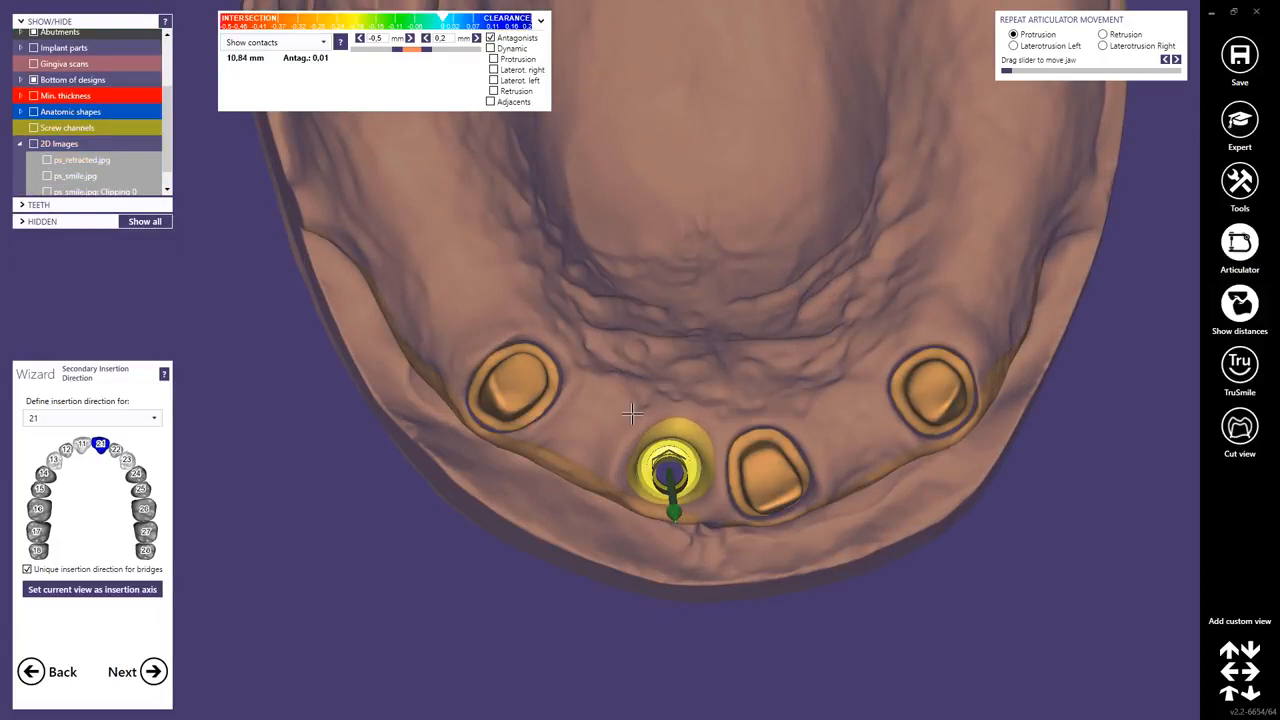
{"action": "mouse_move", "coordinate": [640, 396]}
{"action": "right_mouse_down"}
{"action": "mouse_move", "coordinate": [524, 368]}
{"action": "mouse_move", "coordinate": [537, 378]}
{"action": "right_mouse_up"}
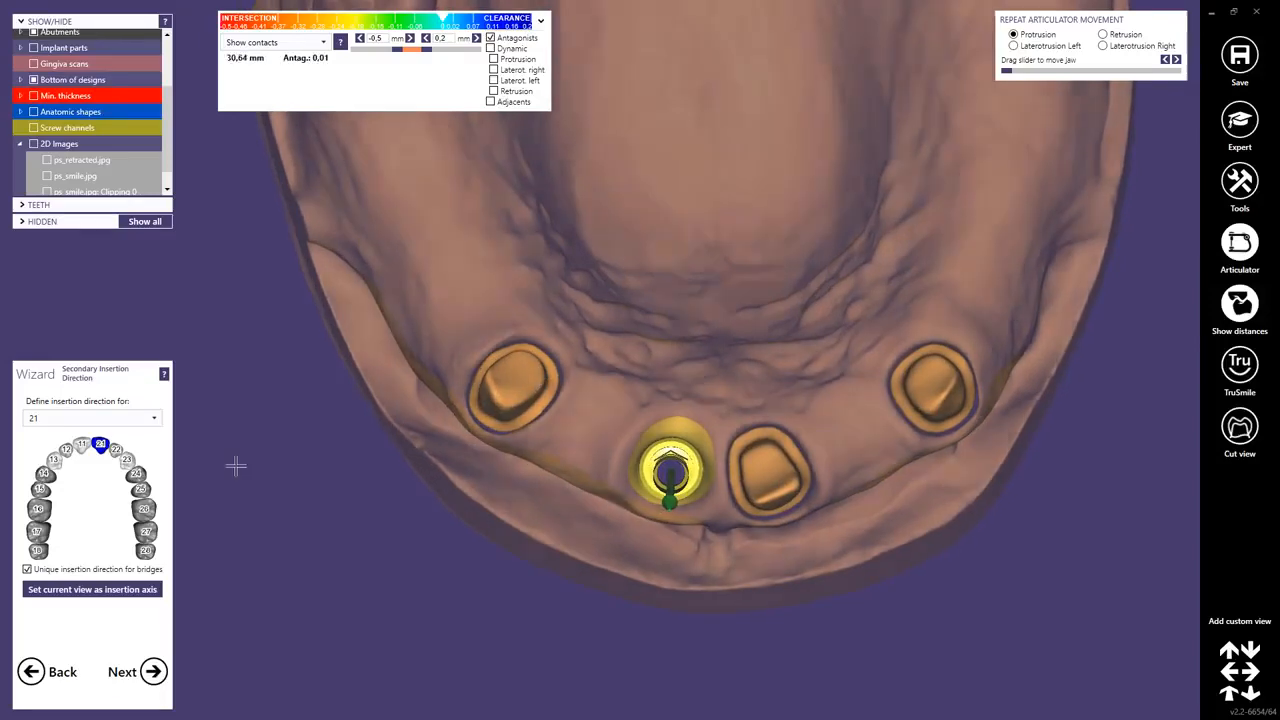
{"action": "left_click", "coordinate": [92, 589]}
{"action": "right_click_drag", "start_coordinate": [664, 448], "coordinate": [668, 445]}
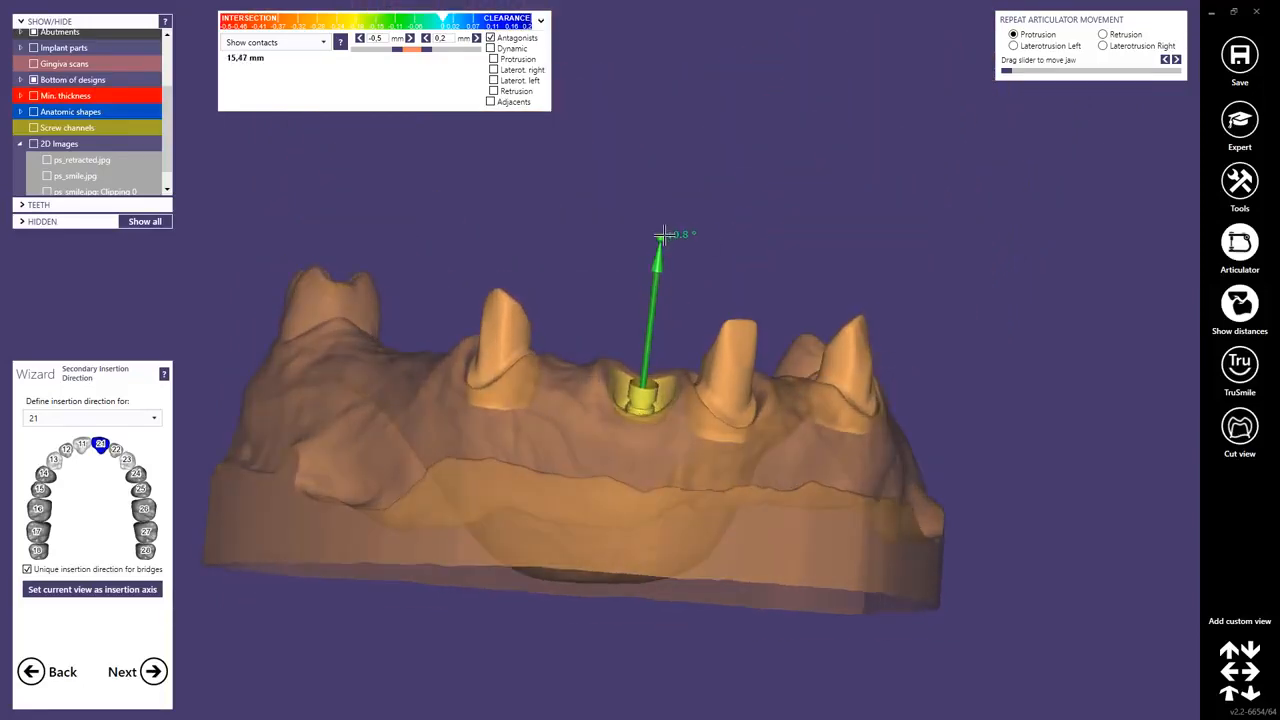
{"action": "left_click_drag", "start_coordinate": [664, 235], "coordinate": [666, 235]}
{"action": "right_click_drag", "start_coordinate": [663, 262], "coordinate": [665, 260]}
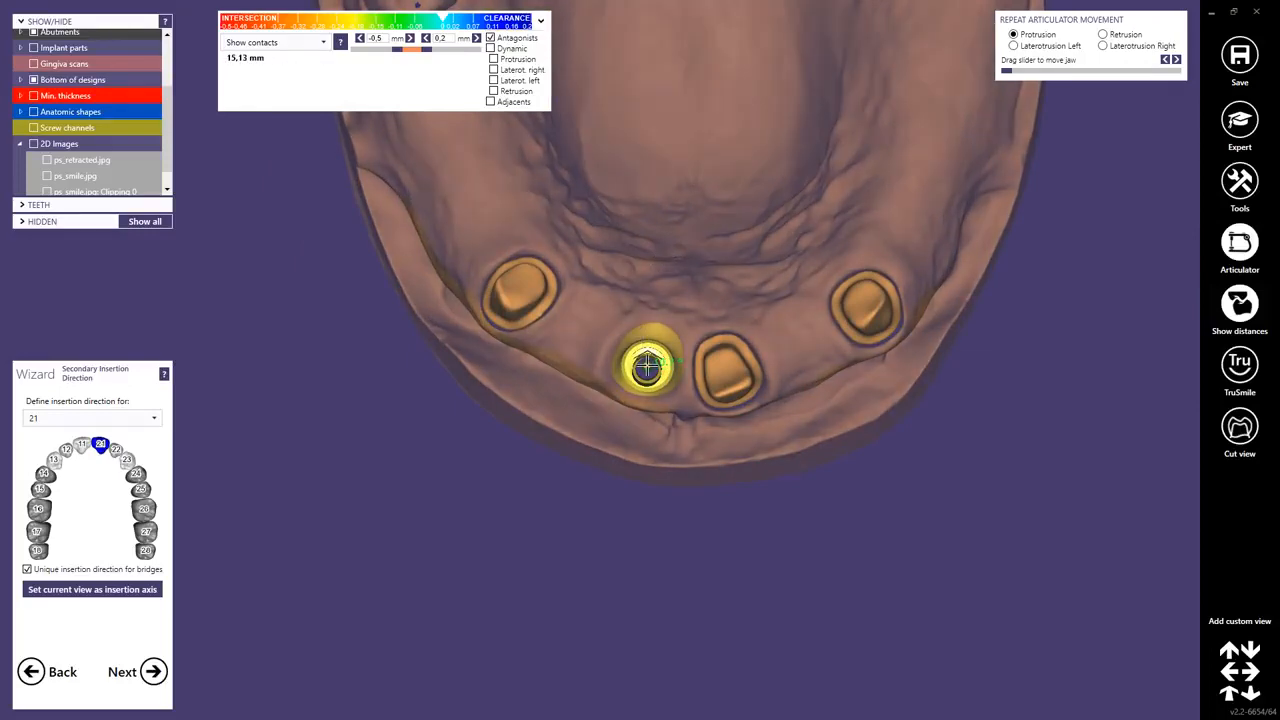
{"action": "right_click_drag", "start_coordinate": [646, 370], "coordinate": [648, 262]}
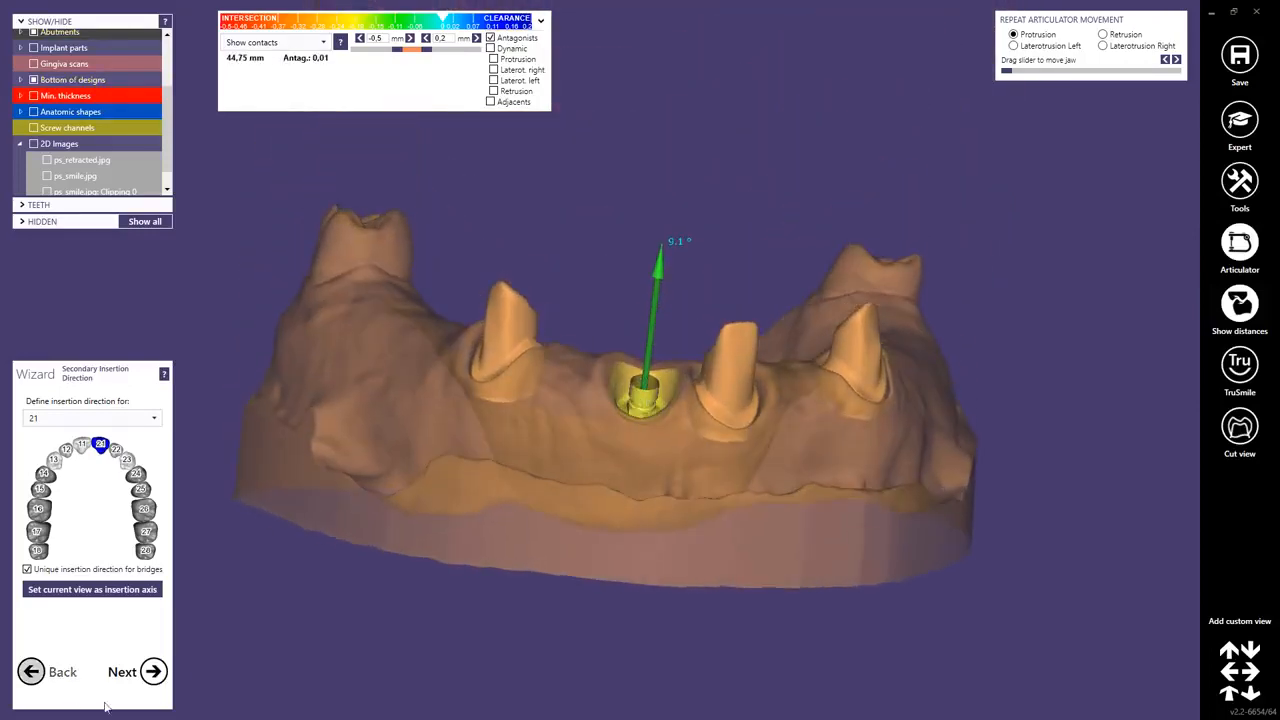
Advance to Abutment Design and make the jaw scan opaque while zooming in on the implant abutment.
{"action": "left_click", "coordinate": [153, 672]}
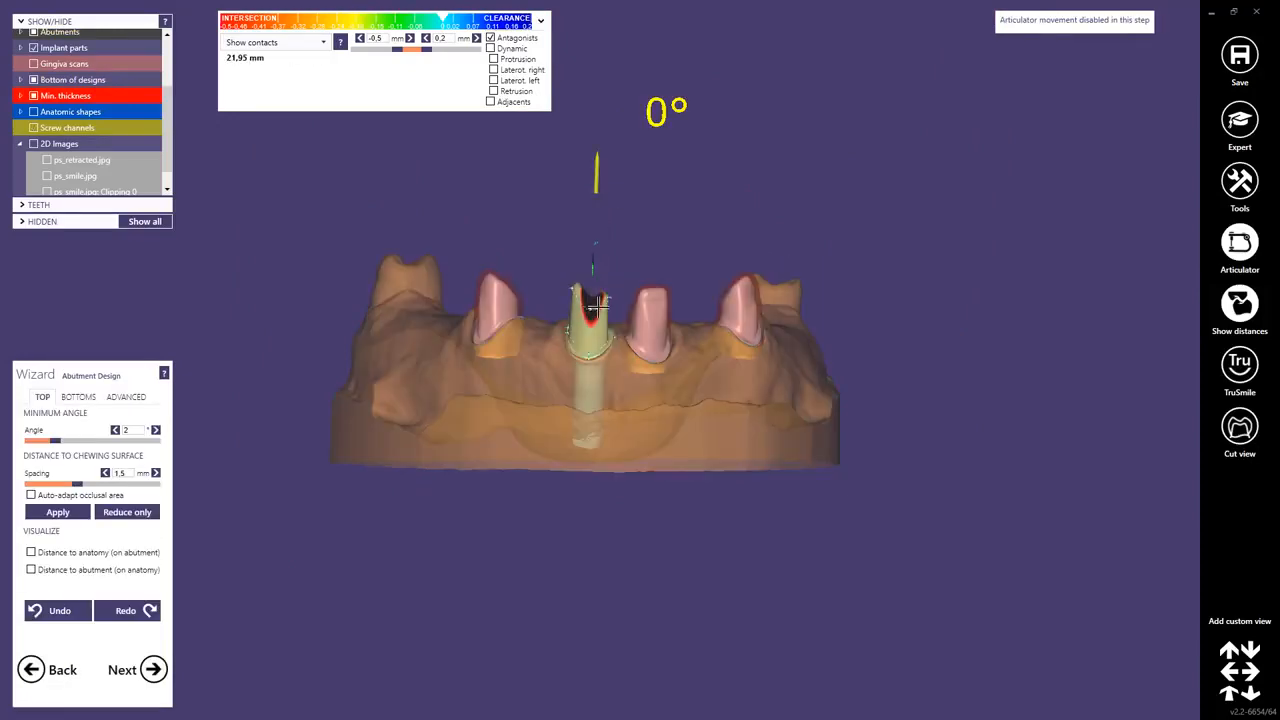
{"action": "middle_click", "coordinate": [519, 401], "text": "shift"}
{"action": "scroll", "coordinate": [551, 360], "scroll_direction": "up", "scroll_amount": 6}
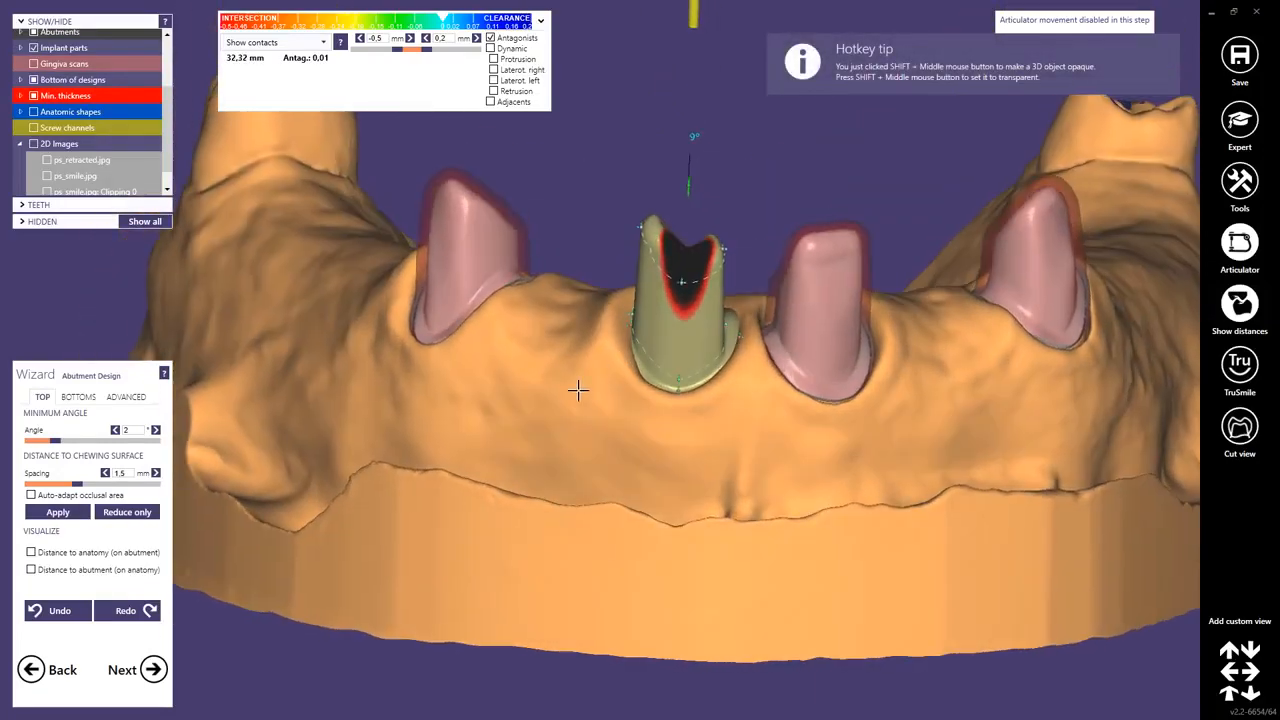
{"action": "middle_click", "coordinate": [622, 376], "text": "shift"}
{"action": "scroll", "coordinate": [620, 378], "scroll_direction": "up", "scroll_amount": 5}
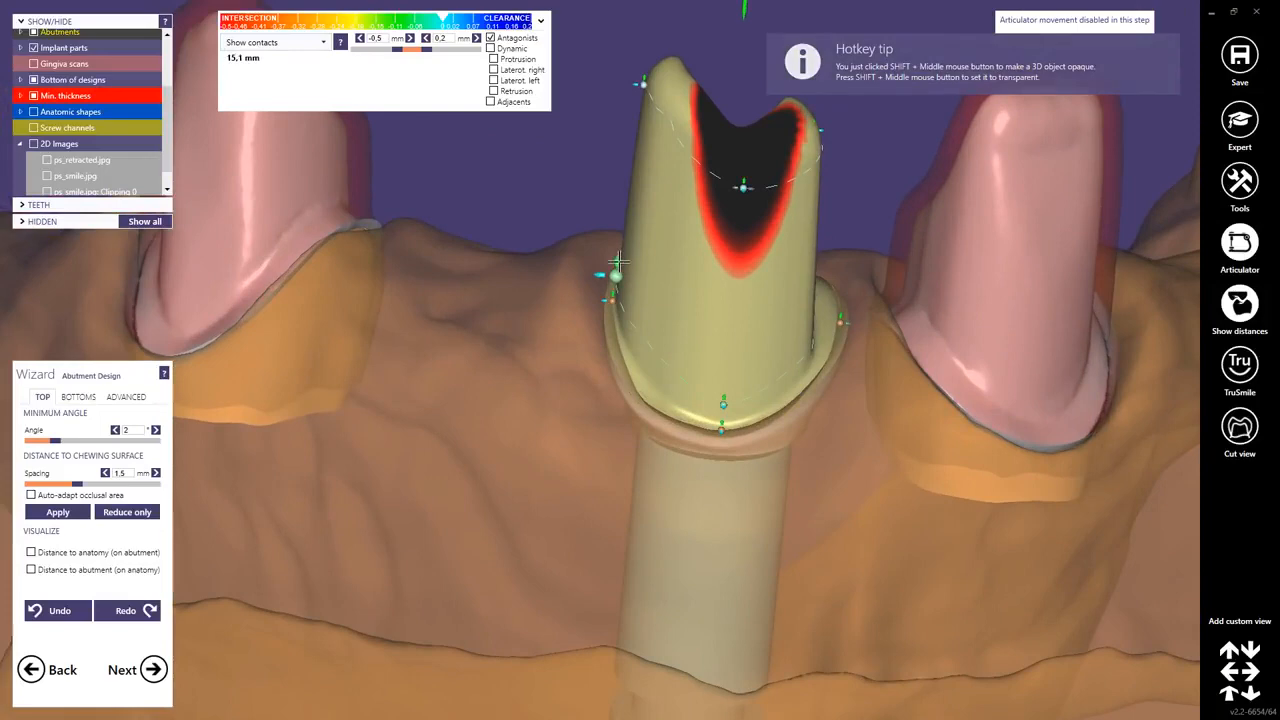
Reshape the implant abutment by moving its top and wall control points in facial and occlusal views.
{"action": "left_click_drag", "start_coordinate": [617, 262], "coordinate": [632, 216]}
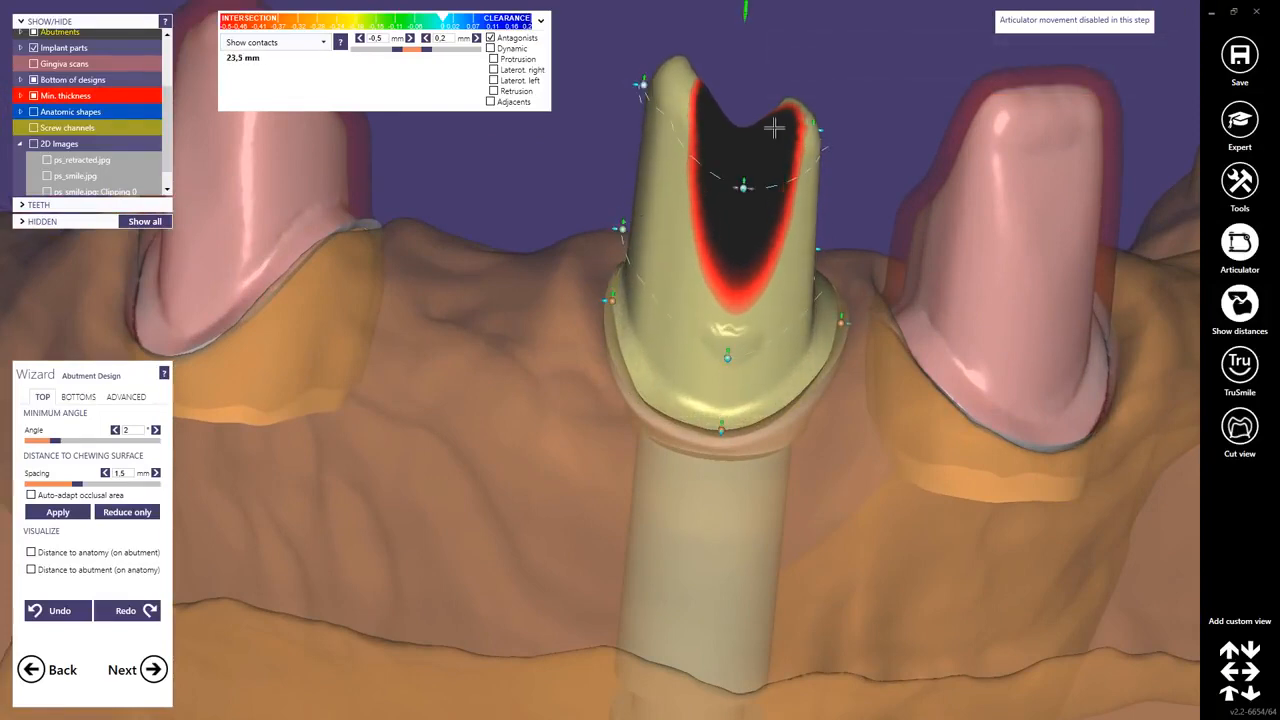
{"action": "left_click_drag", "start_coordinate": [815, 125], "coordinate": [816, 90]}
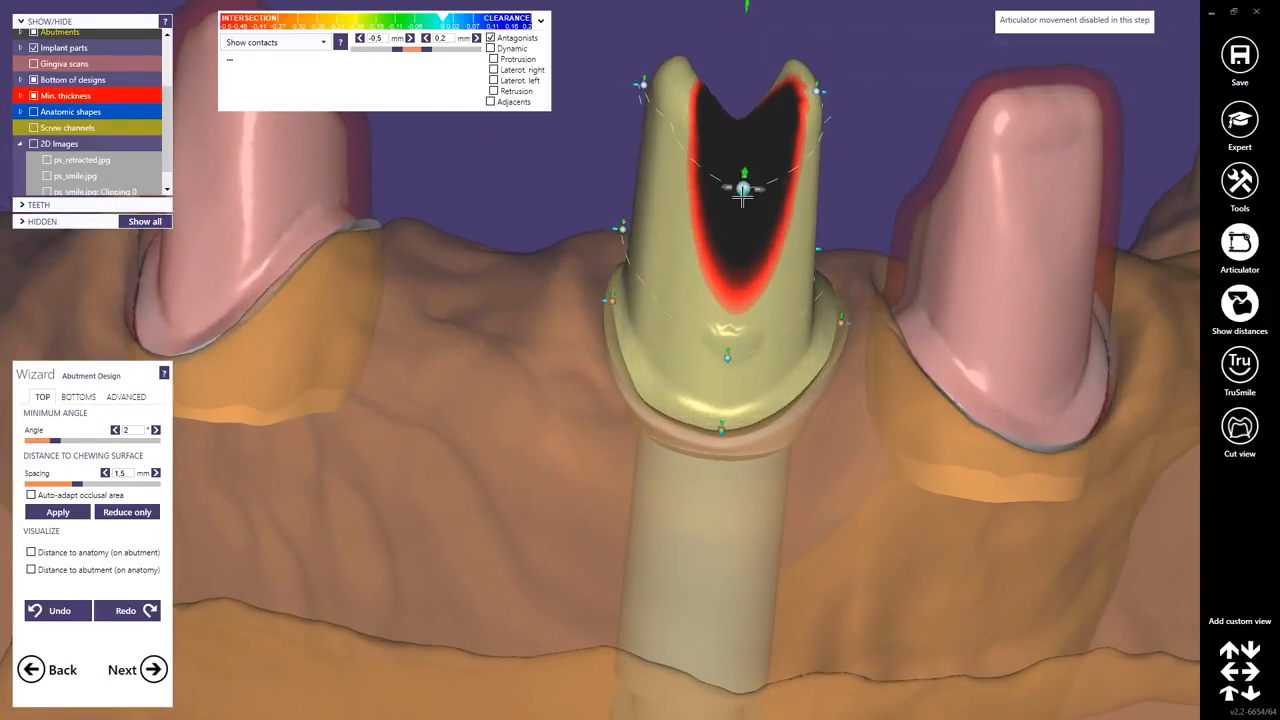
{"action": "right_click_drag", "start_coordinate": [742, 198], "coordinate": [736, 205]}
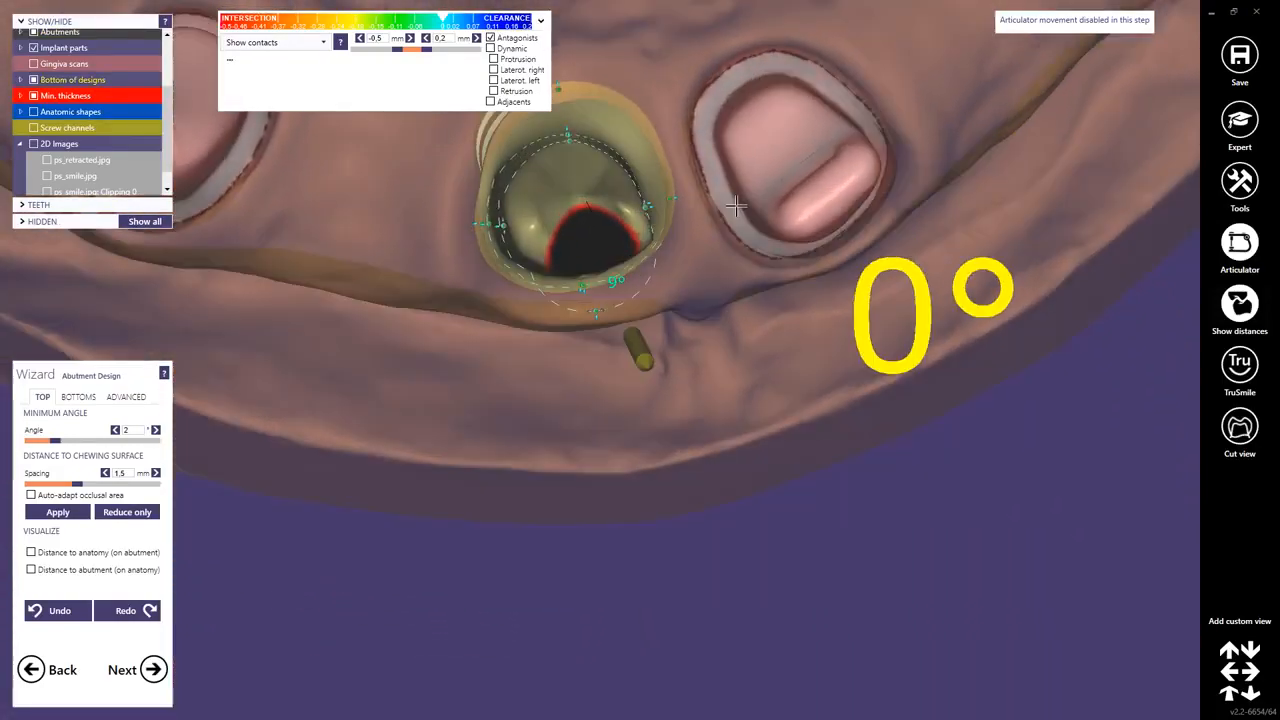
{"action": "right_click_drag", "start_coordinate": [657, 201], "coordinate": [649, 212]}
{"action": "left_click_drag", "start_coordinate": [642, 213], "coordinate": [673, 236]}
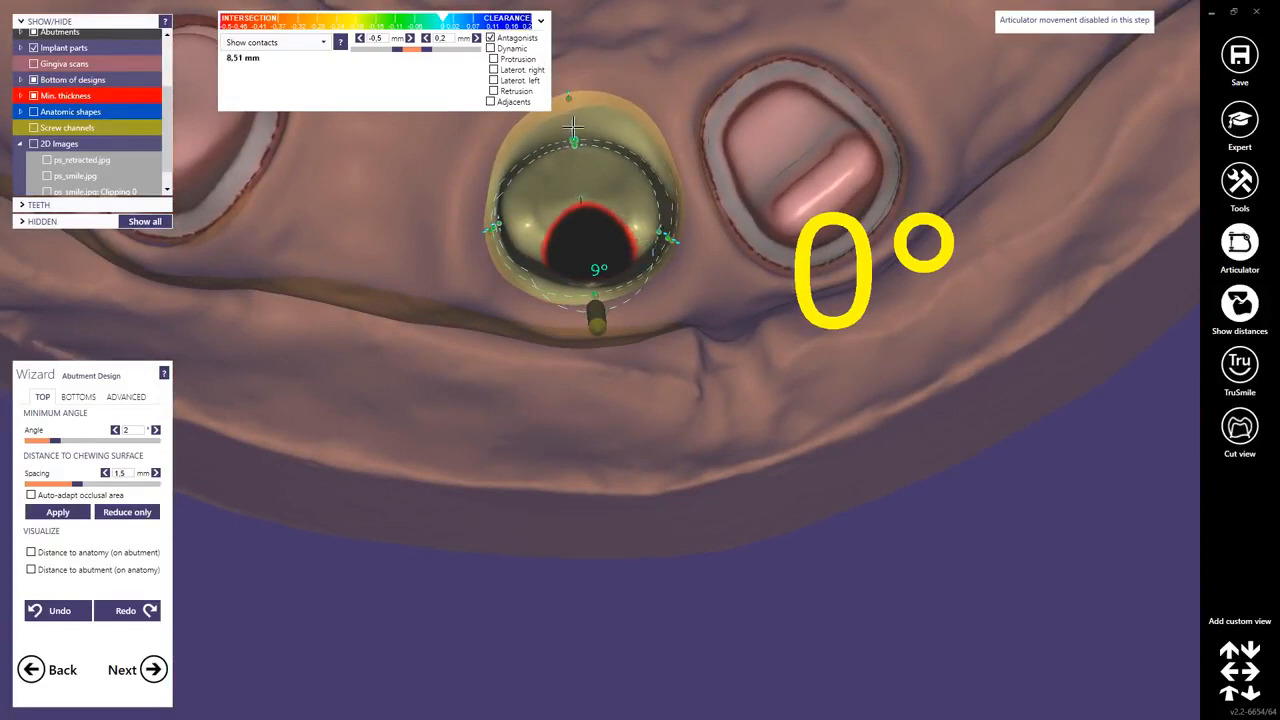
{"action": "right_click_drag", "start_coordinate": [583, 147], "coordinate": [576, 135]}
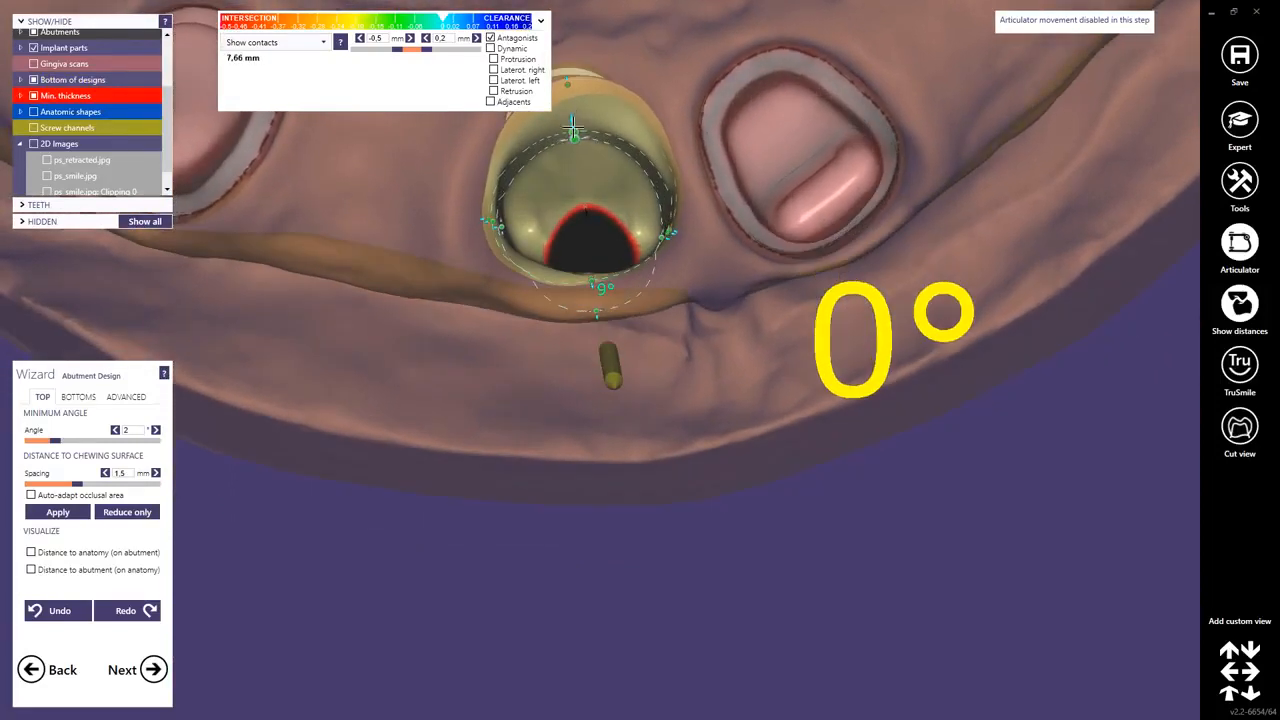
{"action": "left_click_drag", "start_coordinate": [573, 130], "coordinate": [570, 97]}
{"action": "right_click_drag", "start_coordinate": [572, 98], "coordinate": [611, 169]}
{"action": "scroll", "coordinate": [611, 167], "scroll_direction": "down", "scroll_amount": 3}
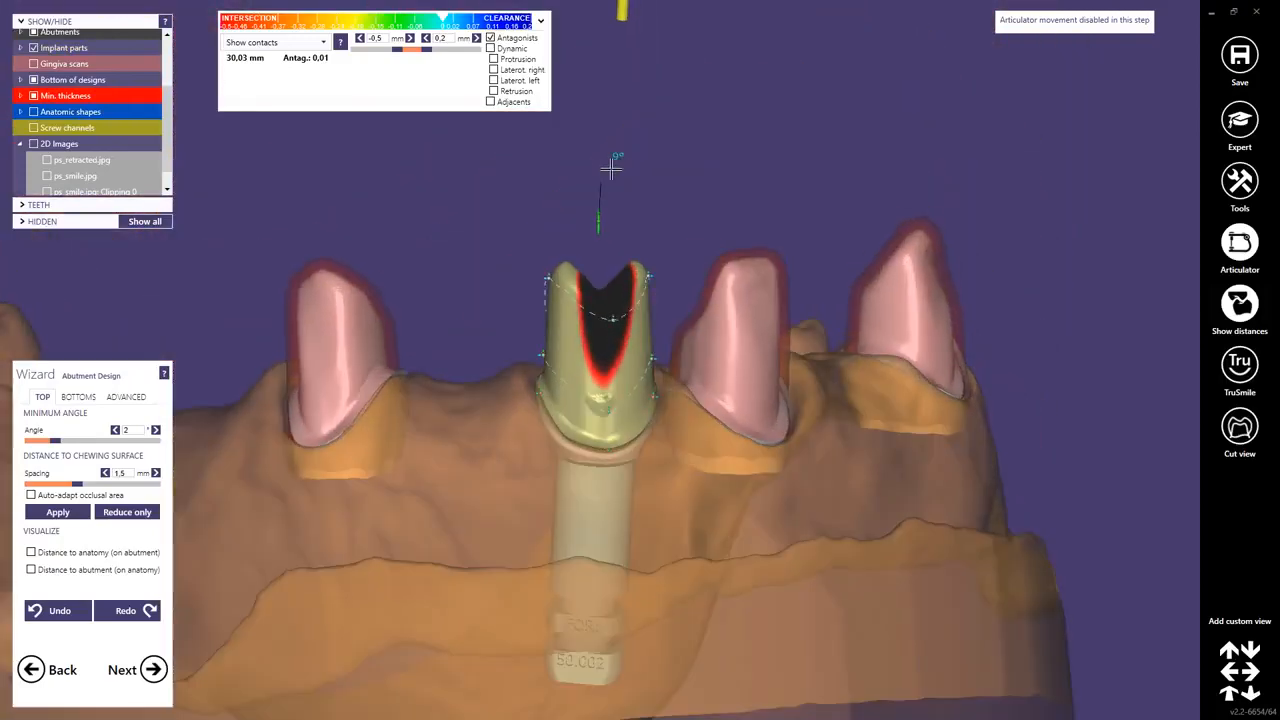
{"action": "scroll", "coordinate": [589, 280], "scroll_direction": "up", "scroll_amount": 5}
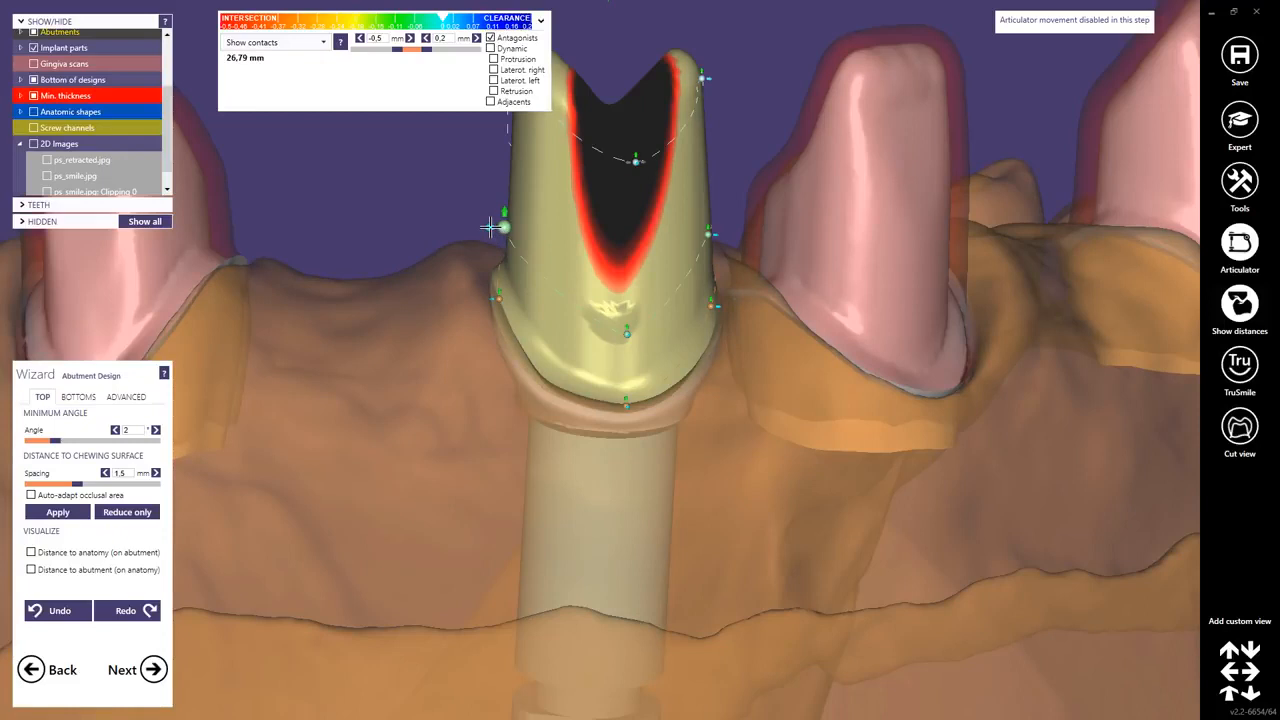
{"action": "left_click_drag", "start_coordinate": [491, 227], "coordinate": [501, 227]}
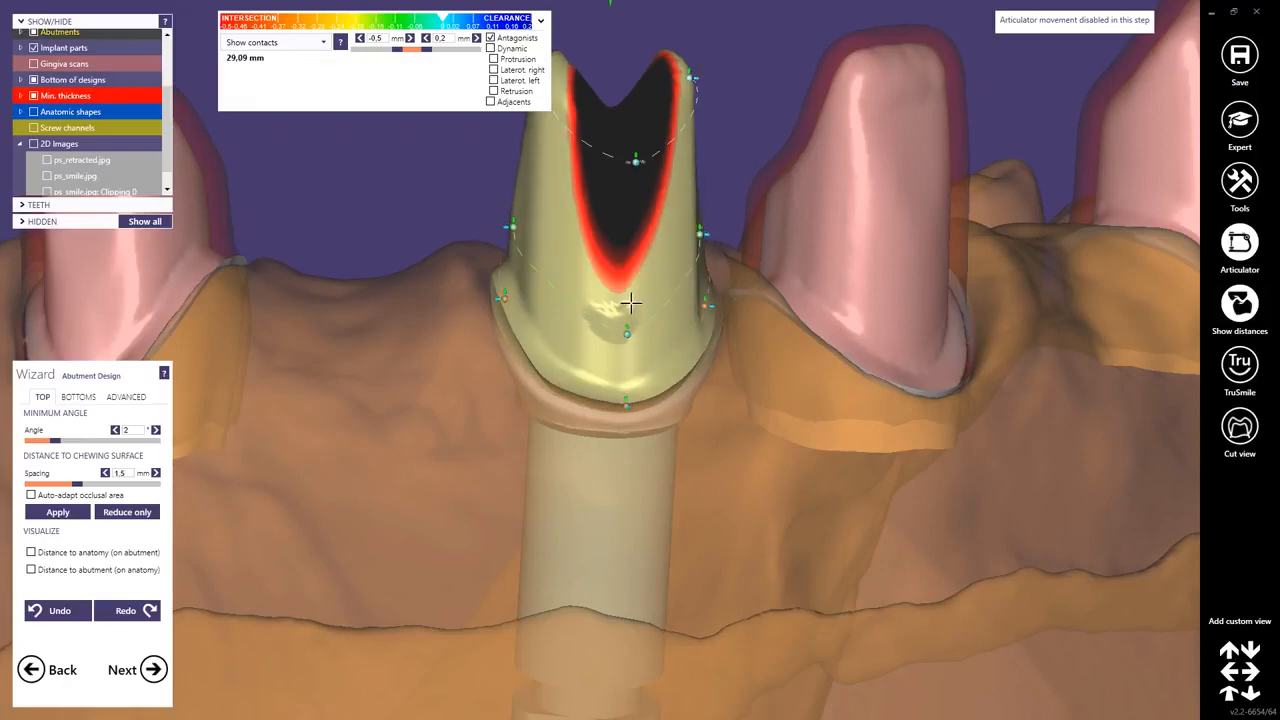
{"action": "right_click_drag", "start_coordinate": [631, 302], "coordinate": [585, 352]}
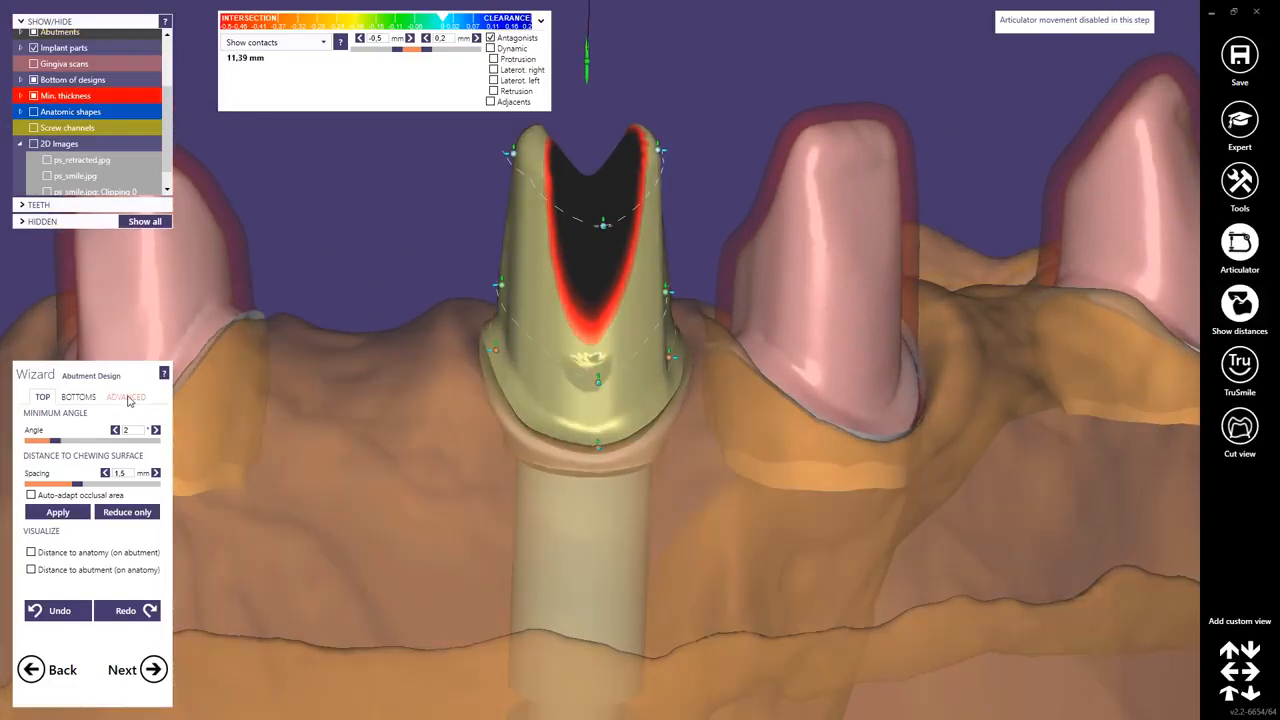
Open the advanced milling parameters and refine the abutment's wall and margin control points.
{"action": "left_click", "coordinate": [126, 397]}
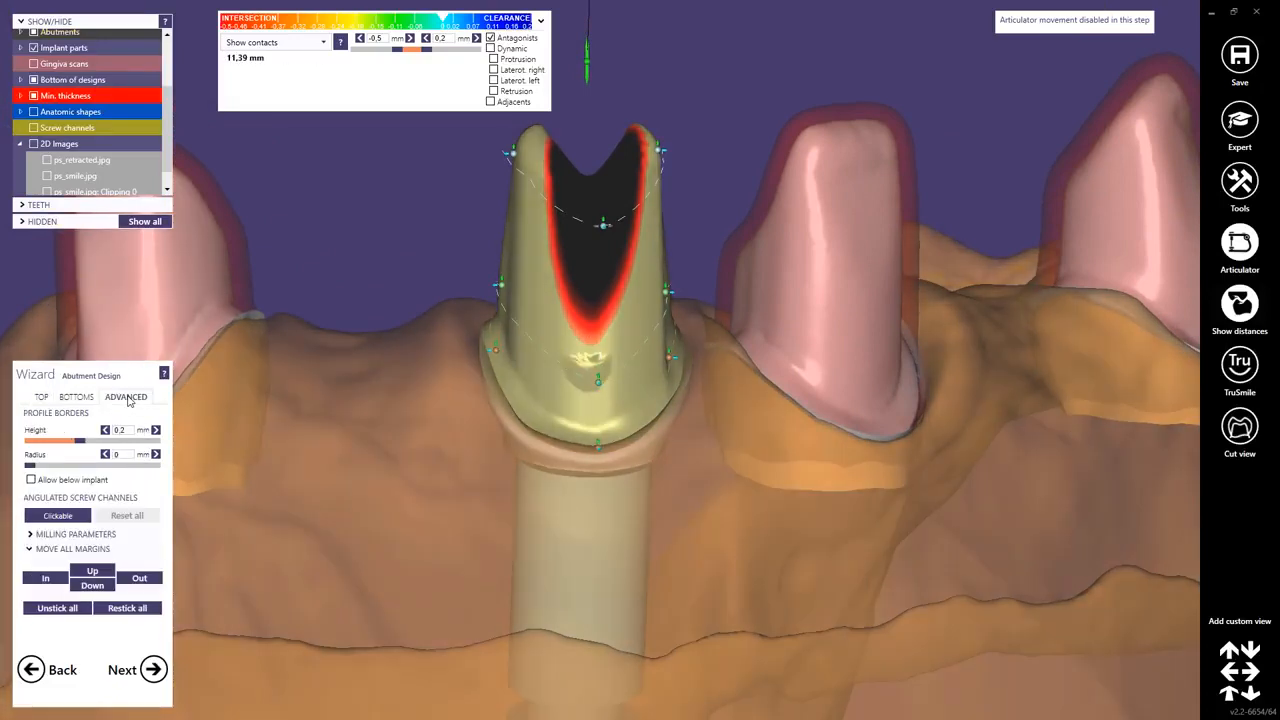
{"action": "left_click", "coordinate": [62, 534]}
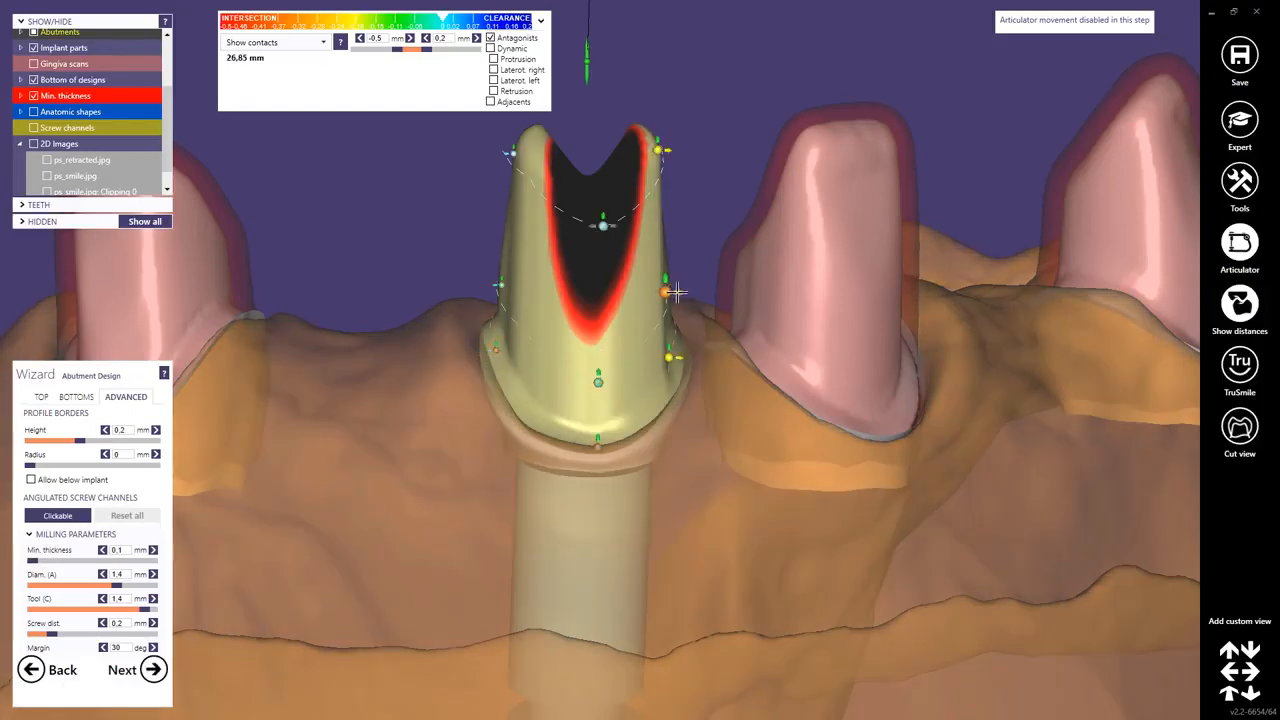
{"action": "left_click_drag", "start_coordinate": [674, 292], "coordinate": [669, 292]}
{"action": "left_click_drag", "start_coordinate": [598, 368], "coordinate": [599, 352]}
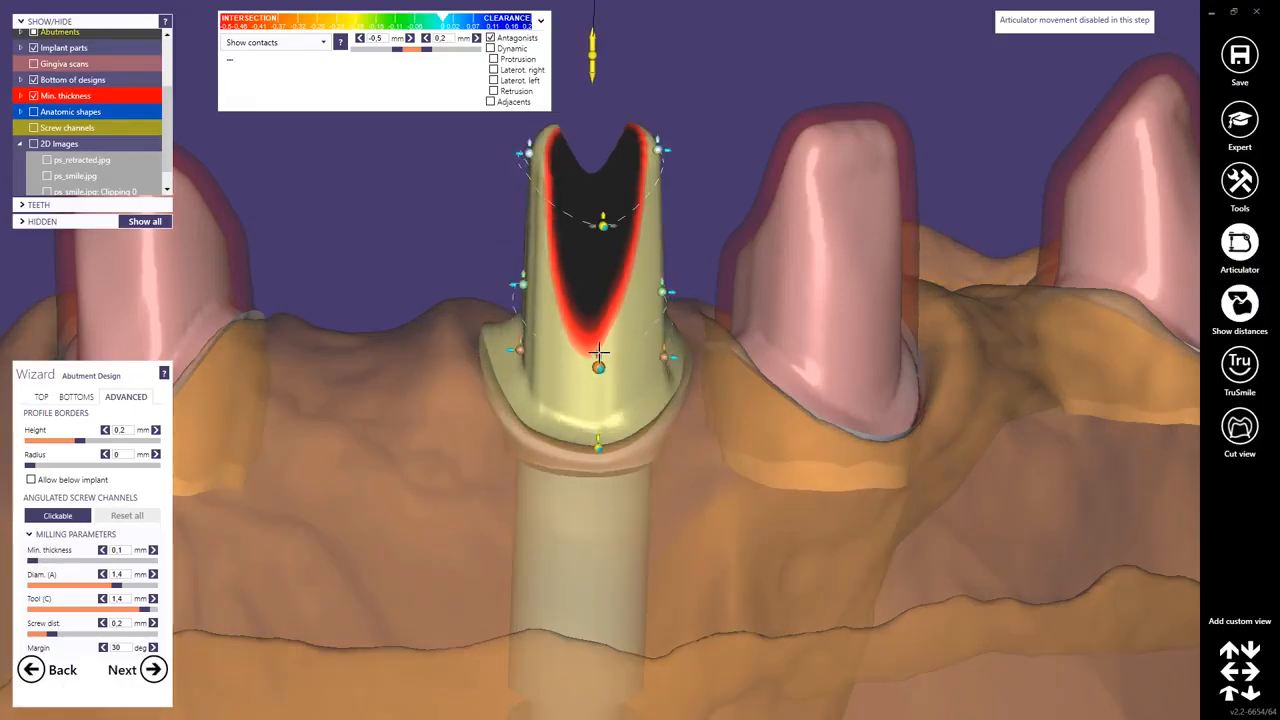
{"action": "right_click_drag", "start_coordinate": [599, 352], "coordinate": [554, 346]}
{"action": "left_click_drag", "start_coordinate": [504, 276], "coordinate": [490, 277]}
{"action": "right_click_drag", "start_coordinate": [554, 364], "coordinate": [599, 428]}
{"action": "left_click_drag", "start_coordinate": [597, 432], "coordinate": [597, 427]}
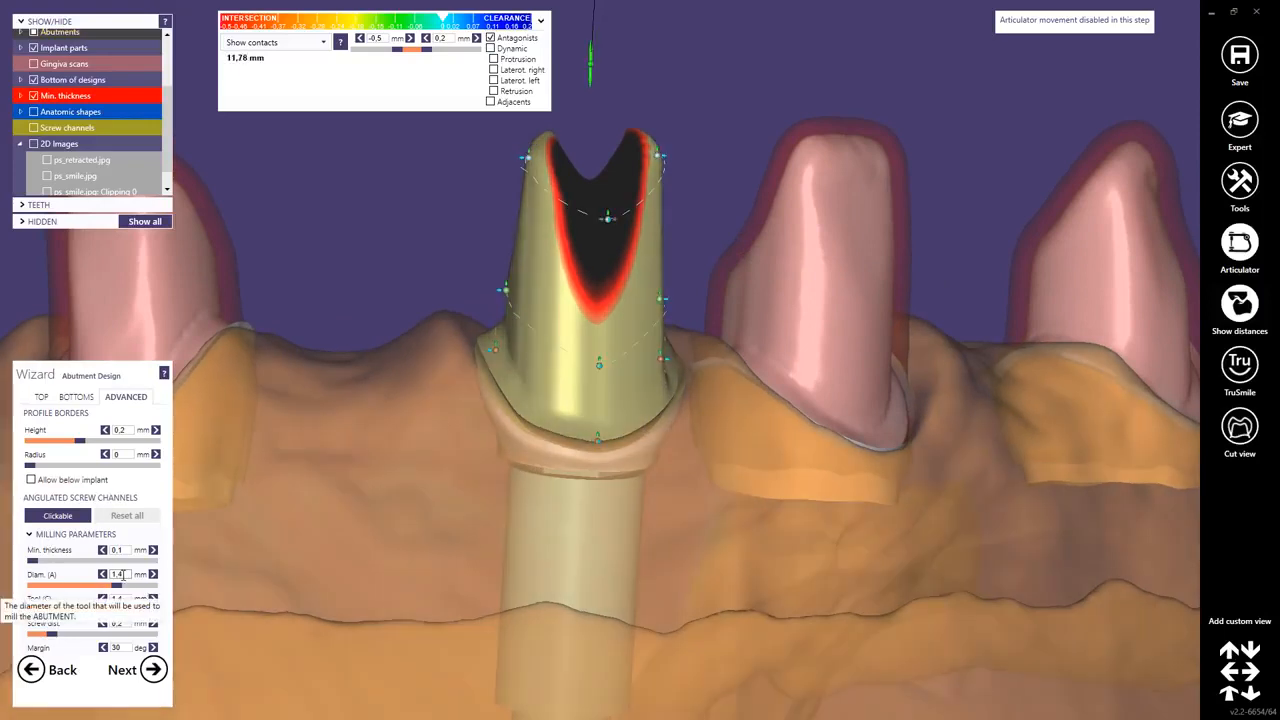
Set the milling Tool (C) diameter to 1 mm.
{"action": "left_click", "coordinate": [129, 599]}
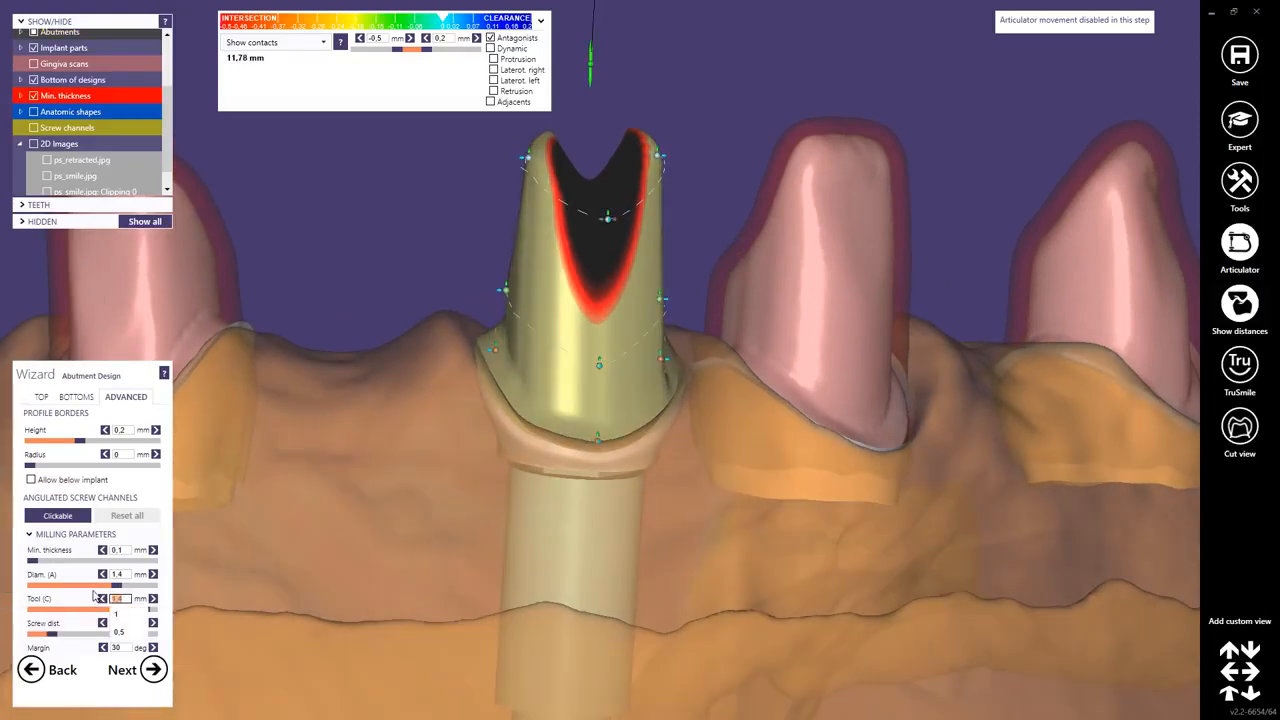
{"action": "type", "text": "0.5"}
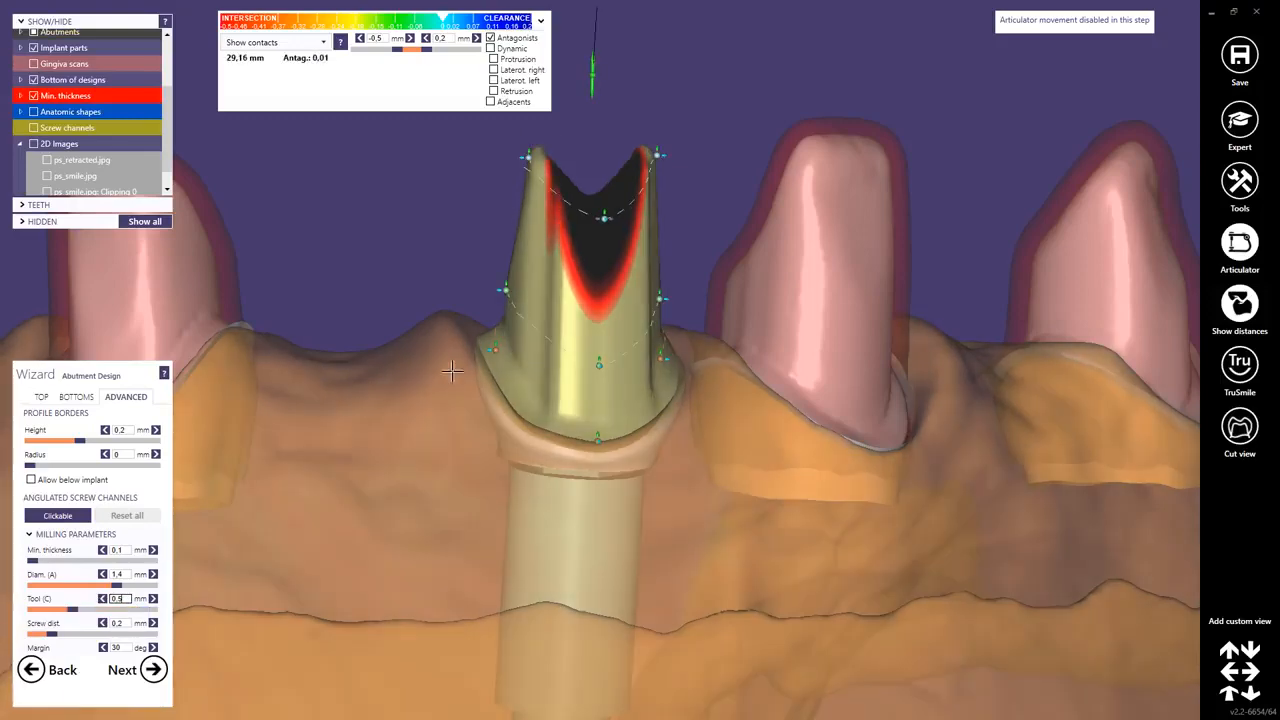
{"action": "right_click_drag", "start_coordinate": [438, 362], "coordinate": [380, 364]}
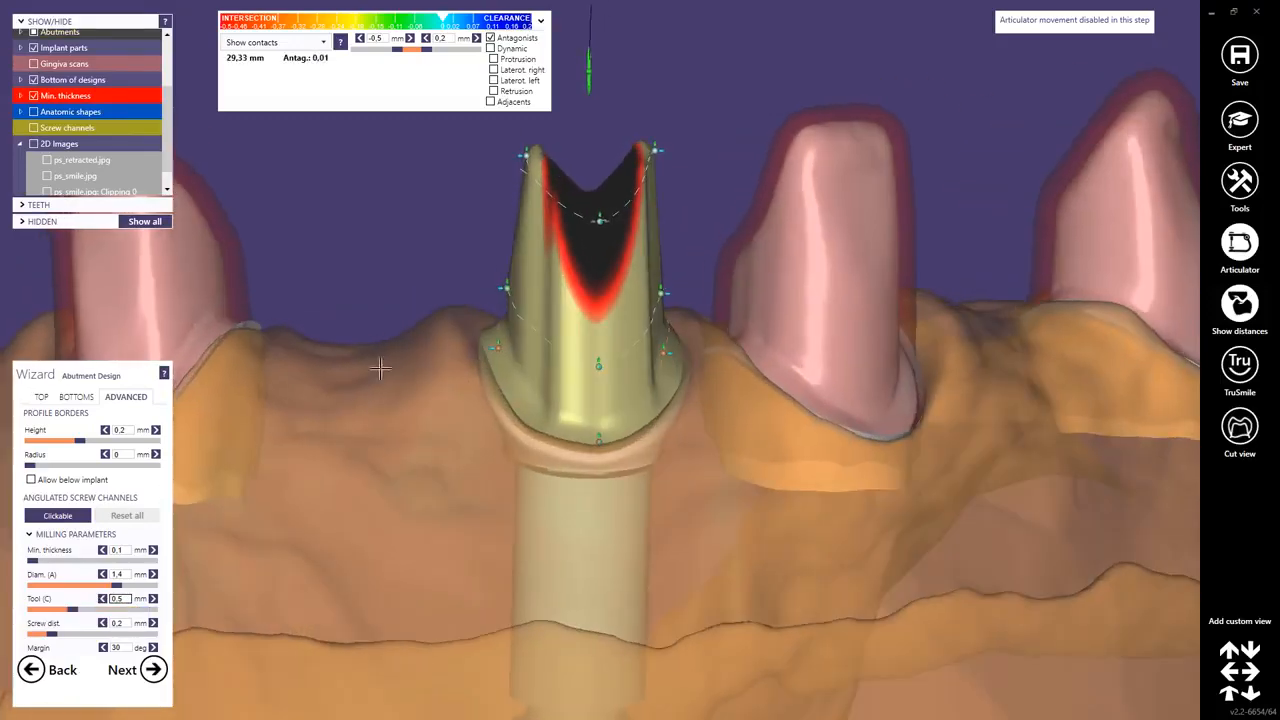
{"action": "left_click_drag", "start_coordinate": [121, 600], "coordinate": [106, 603]}
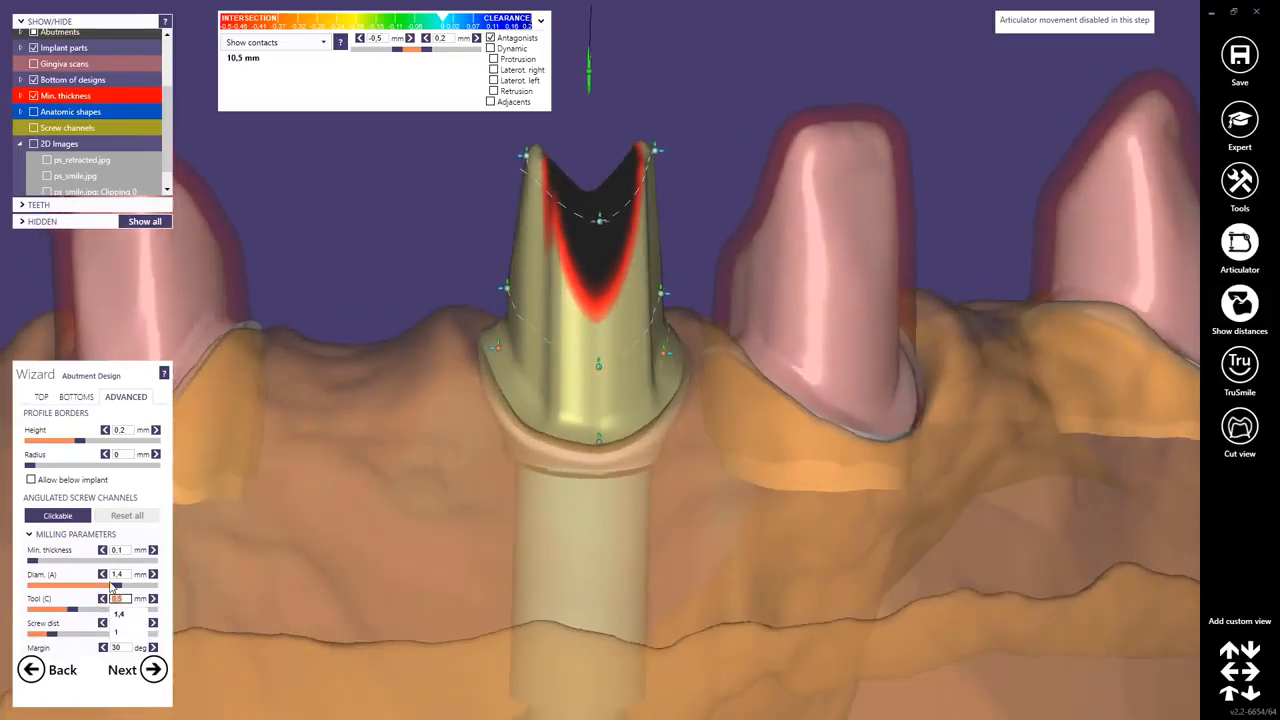
{"action": "type", "text": "1"}
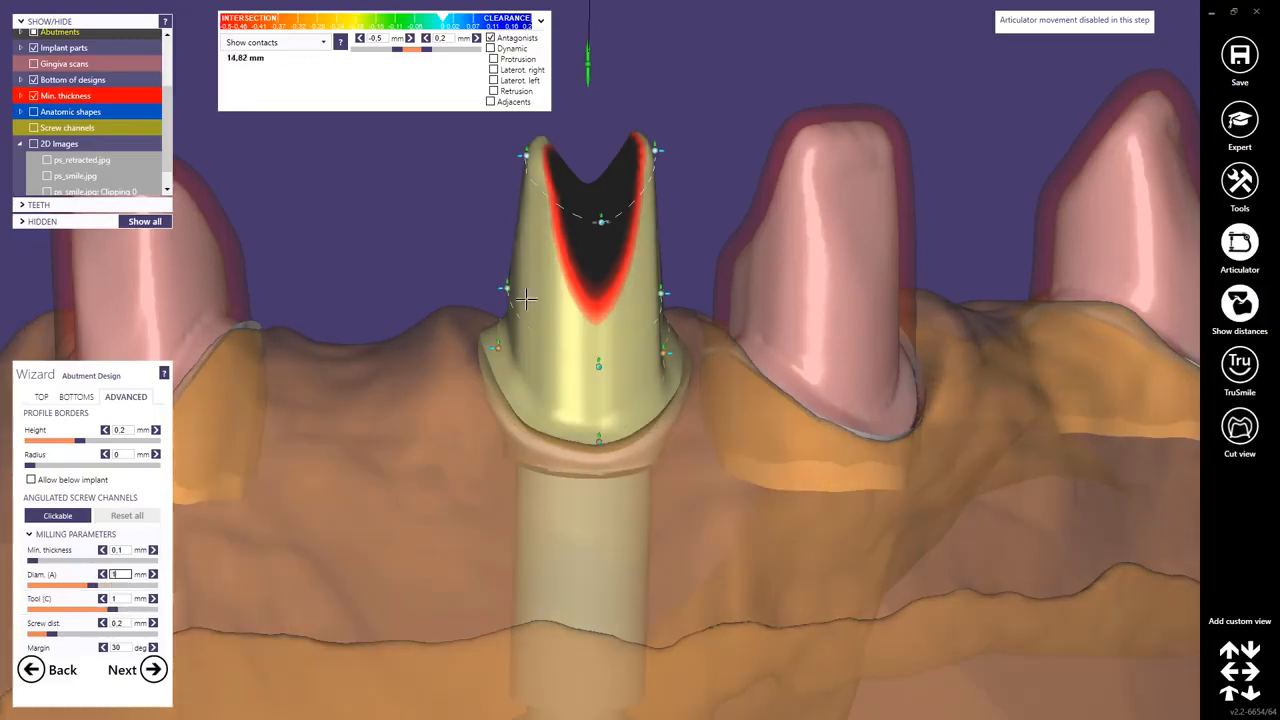
Fine-tune the abutment's shoulder and wall control points from a facial view.
{"action": "middle_click", "coordinate": [525, 253]}
{"action": "right_click_drag", "start_coordinate": [537, 223], "coordinate": [551, 203]}
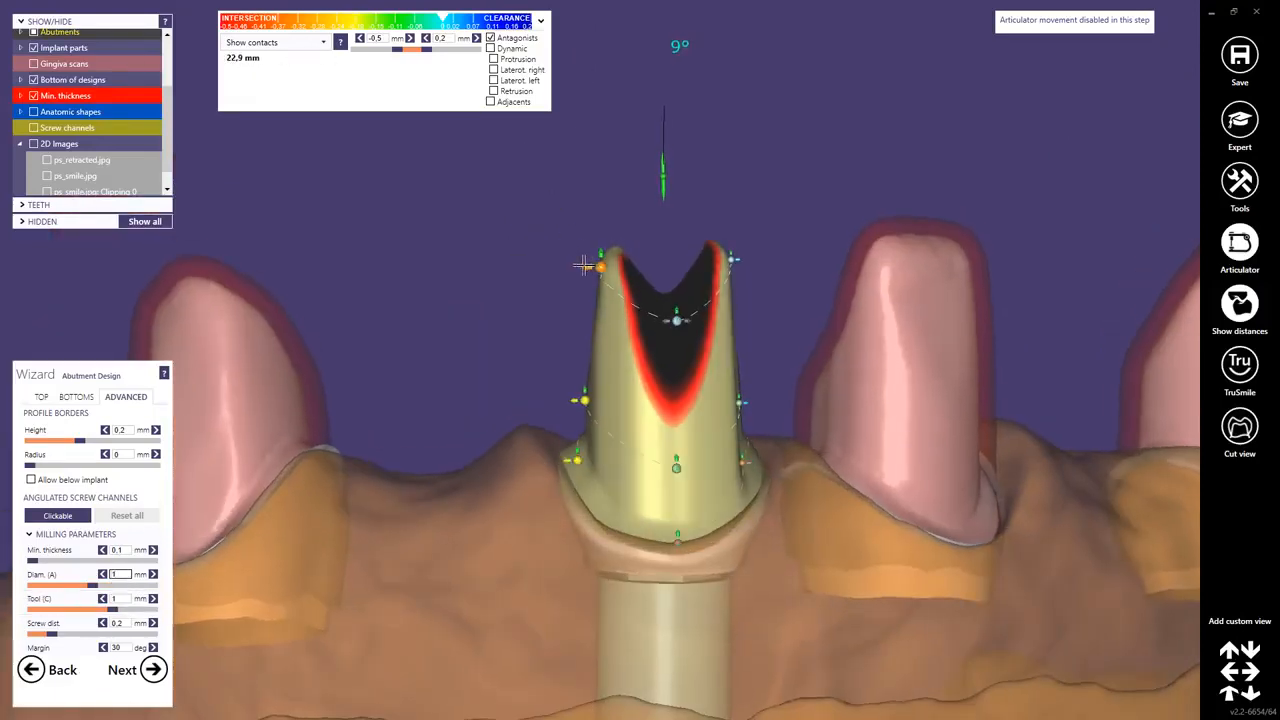
{"action": "right_click_drag", "start_coordinate": [580, 265], "coordinate": [660, 437]}
{"action": "left_click_drag", "start_coordinate": [652, 250], "coordinate": [645, 213]}
{"action": "right_click_drag", "start_coordinate": [645, 213], "coordinate": [708, 335]}
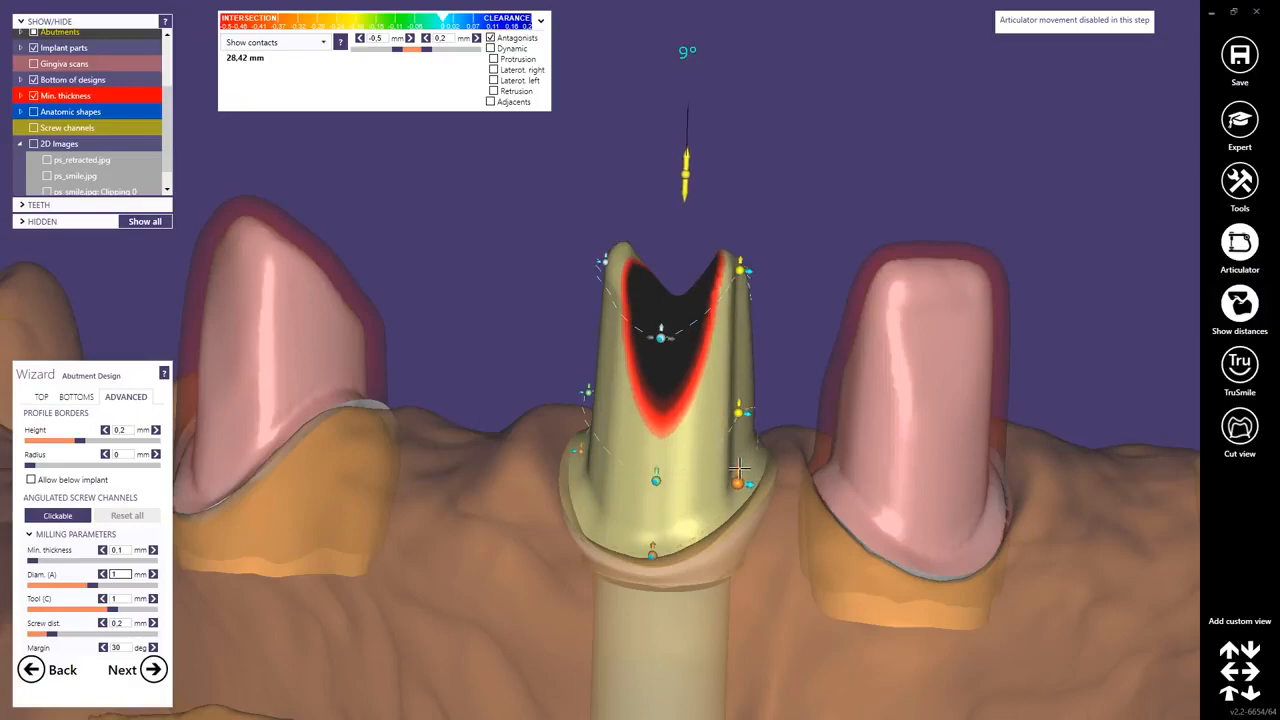
Adjust the abutment's wall and top control points in facial and occlusal views.
{"action": "right_click_drag", "start_coordinate": [735, 470], "coordinate": [749, 411]}
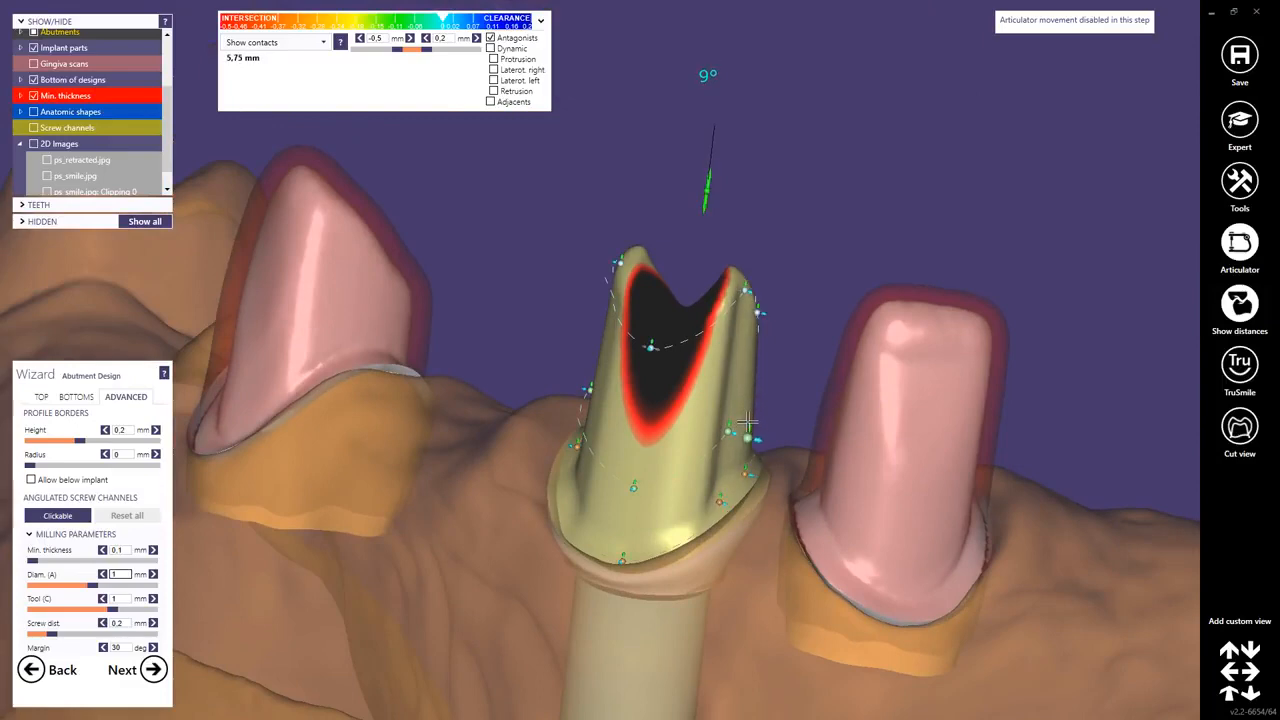
{"action": "left_click_drag", "start_coordinate": [759, 435], "coordinate": [757, 418]}
{"action": "right_click_drag", "start_coordinate": [757, 418], "coordinate": [603, 281]}
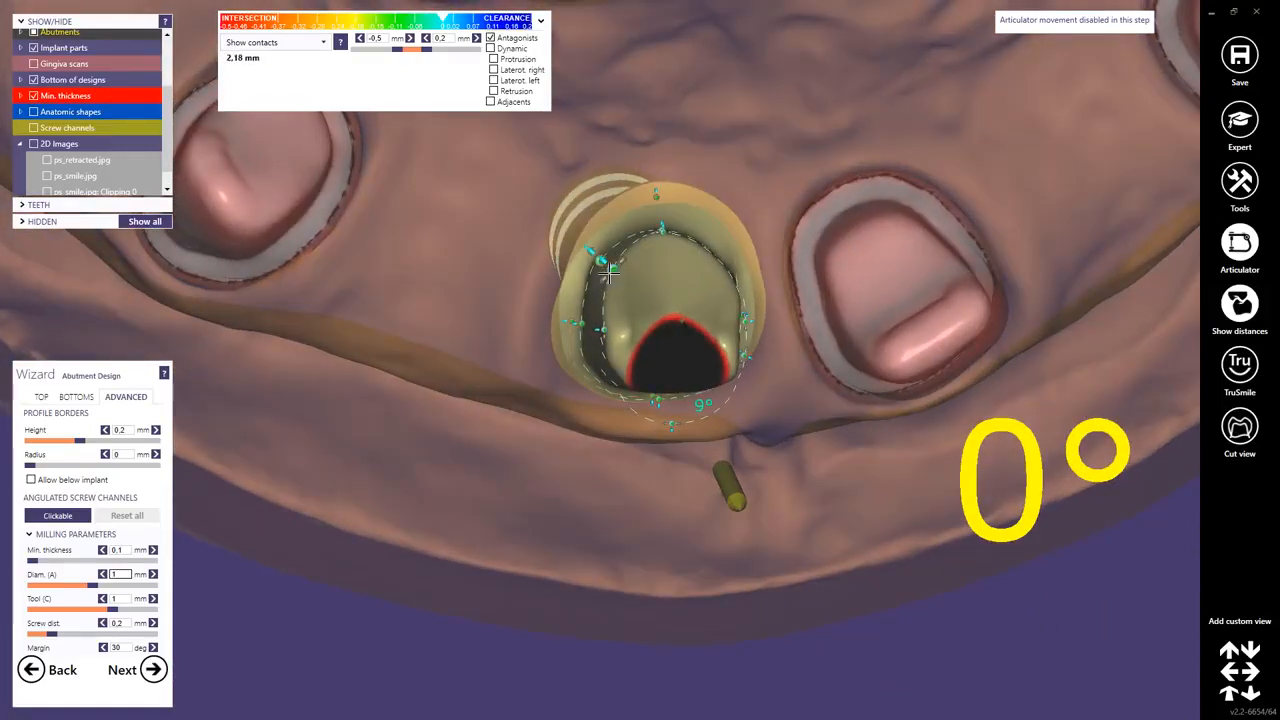
{"action": "right_click_drag", "start_coordinate": [603, 292], "coordinate": [594, 258]}
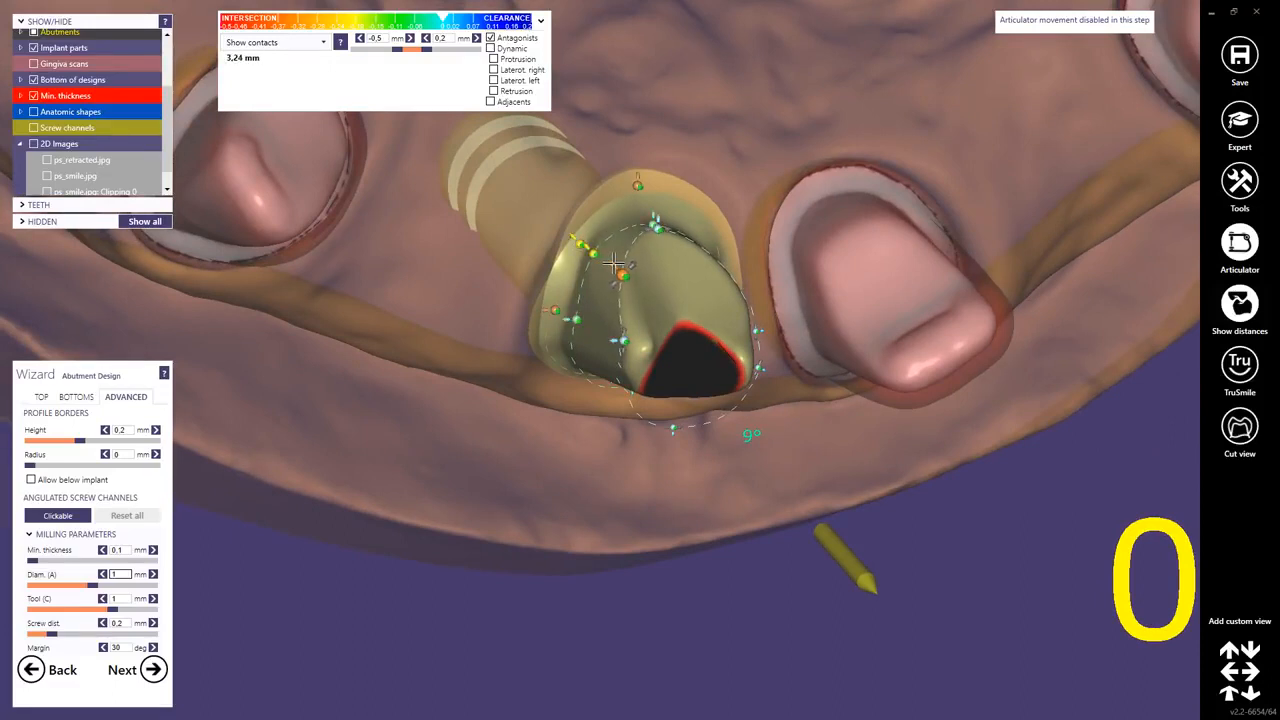
{"action": "right_click_drag", "start_coordinate": [594, 430], "coordinate": [731, 270]}
Show the anatomic crown shapes over the abutment and review the arch from a wider view.
{"action": "left_click", "coordinate": [34, 112]}
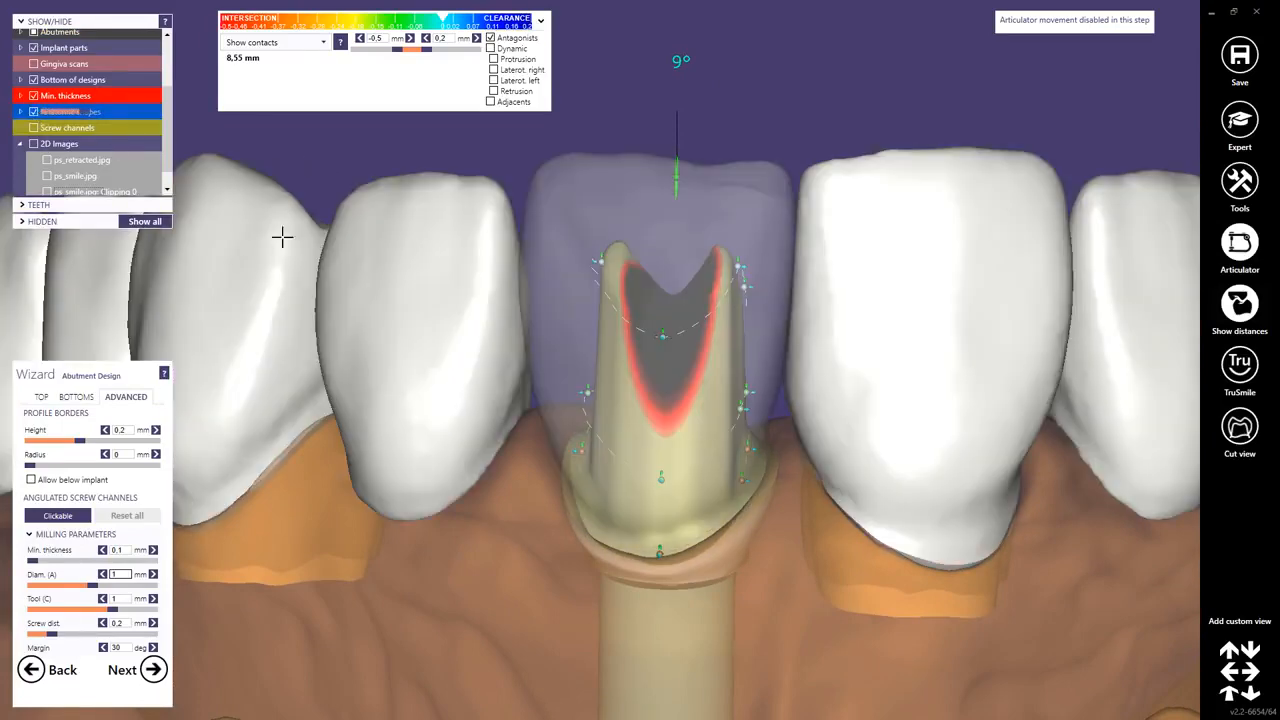
{"action": "scroll", "coordinate": [697, 400], "scroll_direction": "up", "scroll_amount": 1}
{"action": "scroll", "coordinate": [699, 399], "scroll_direction": "down", "scroll_amount": 3}
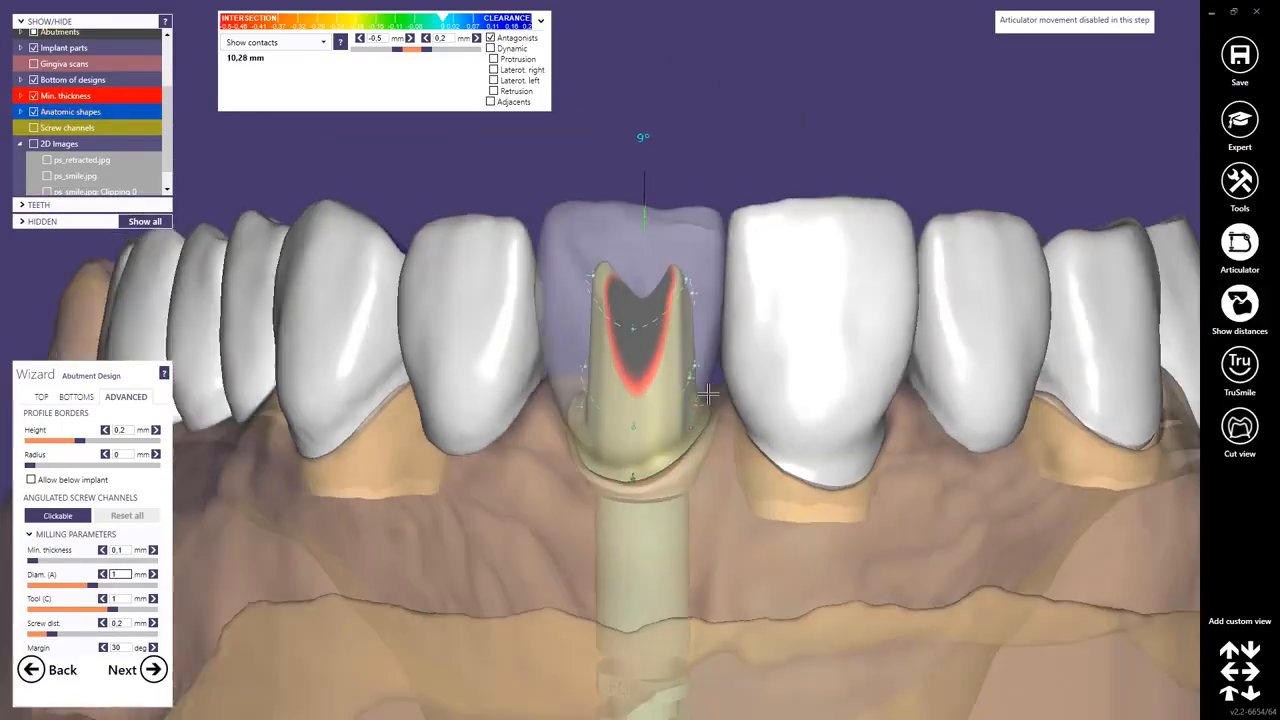
{"action": "mouse_move", "coordinate": [697, 345]}
{"action": "right_mouse_down"}
{"action": "mouse_move", "coordinate": [655, 335]}
{"action": "mouse_move", "coordinate": [672, 368]}
{"action": "mouse_move", "coordinate": [757, 371]}
{"action": "mouse_move", "coordinate": [709, 408]}
{"action": "mouse_move", "coordinate": [556, 194]}
{"action": "right_mouse_up"}
{"action": "scroll", "coordinate": [641, 292], "scroll_direction": "down", "scroll_amount": 3}
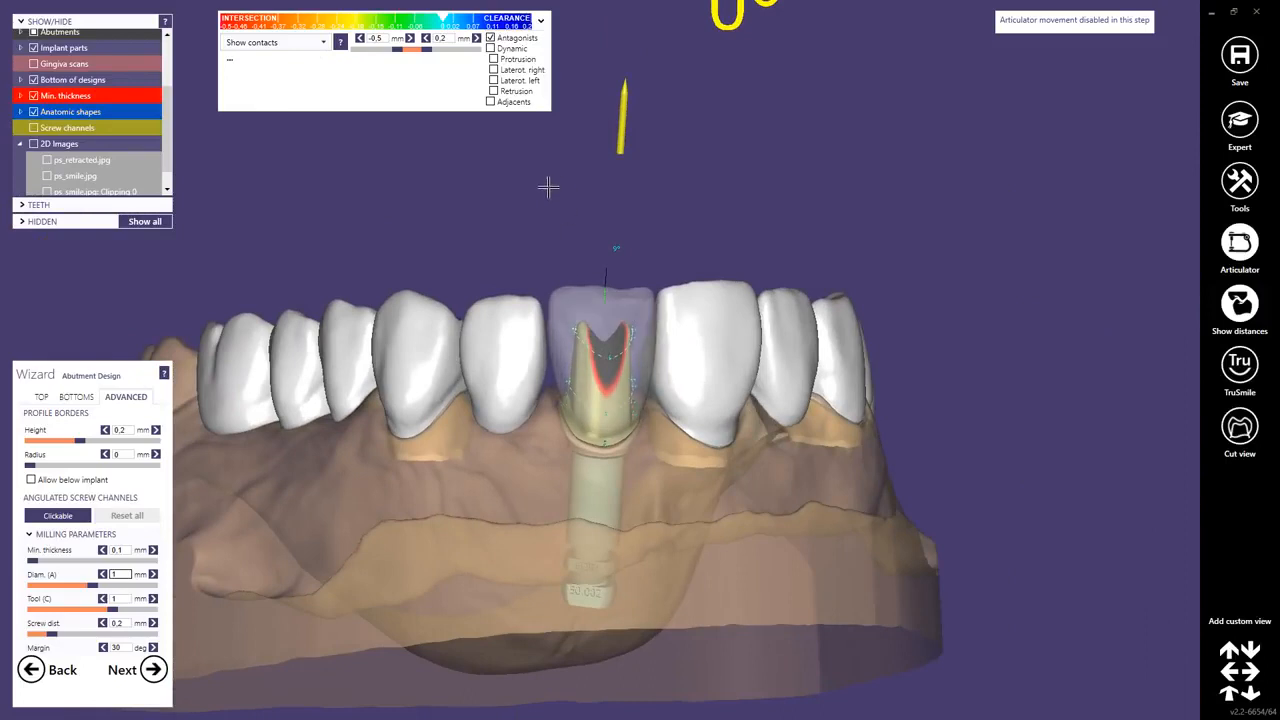
{"action": "right_click", "coordinate": [548, 187]}
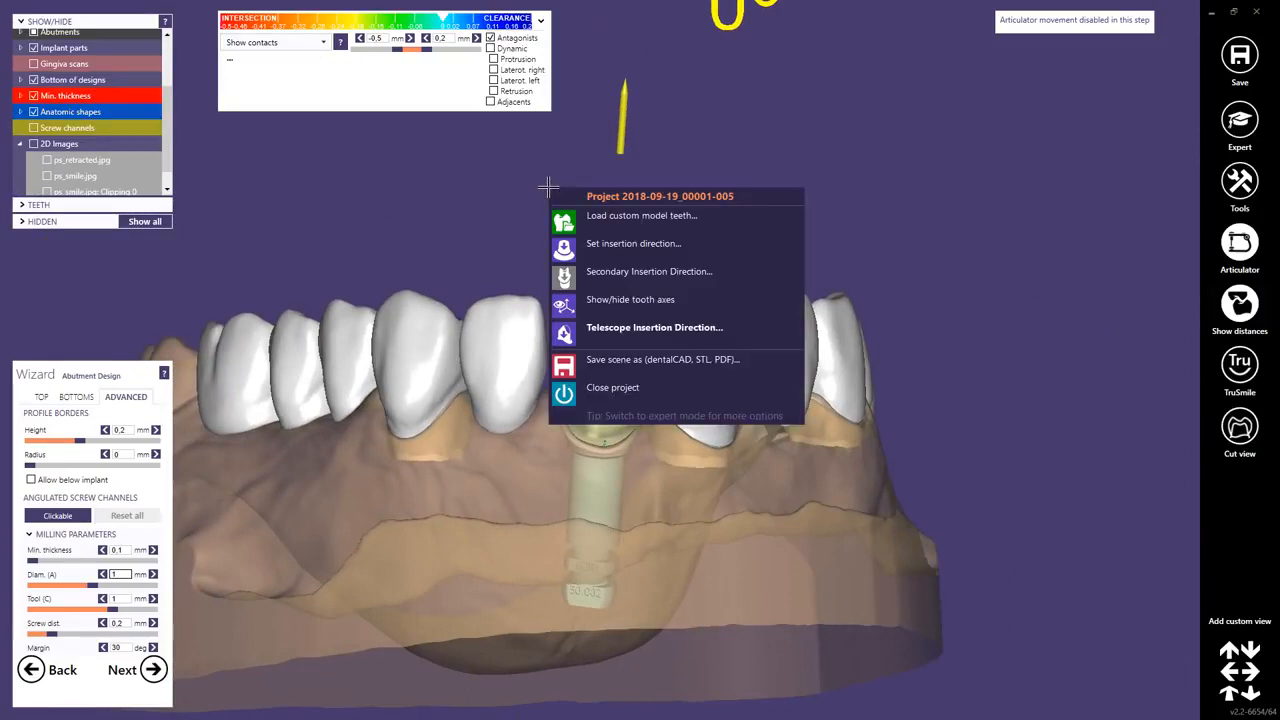
{"action": "left_click", "coordinate": [619, 243]}
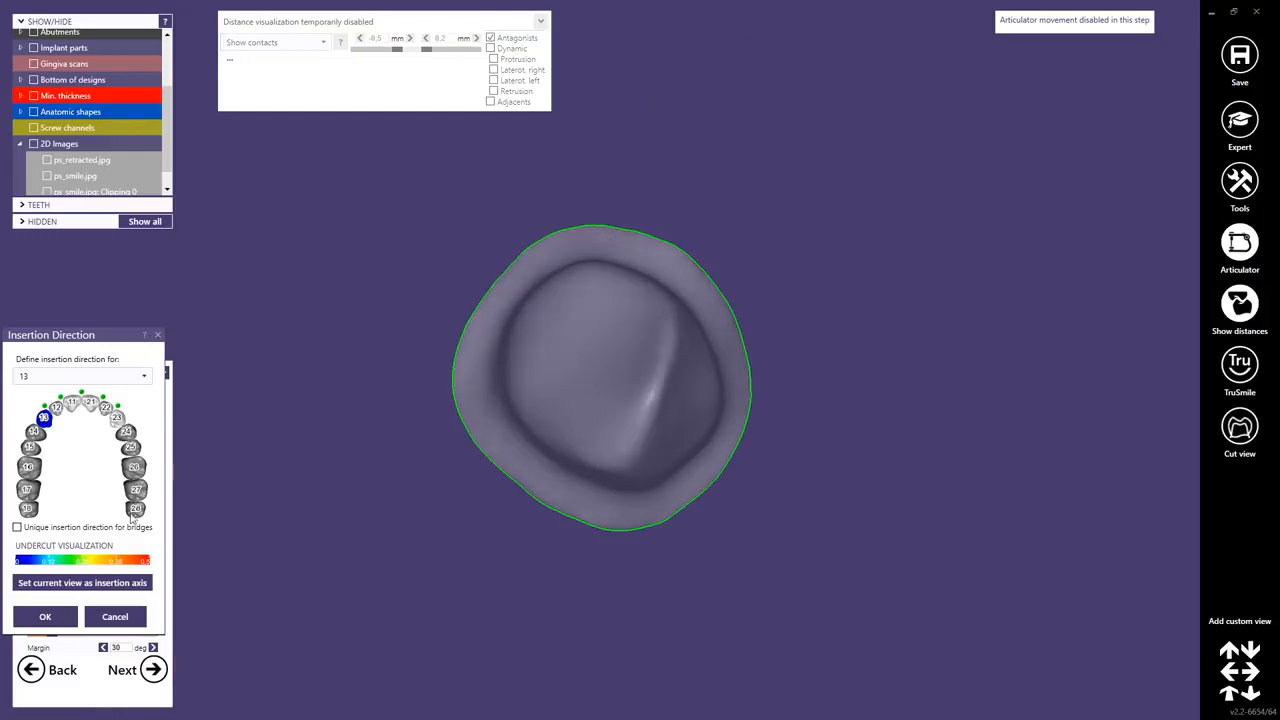
{"action": "left_click", "coordinate": [115, 616]}
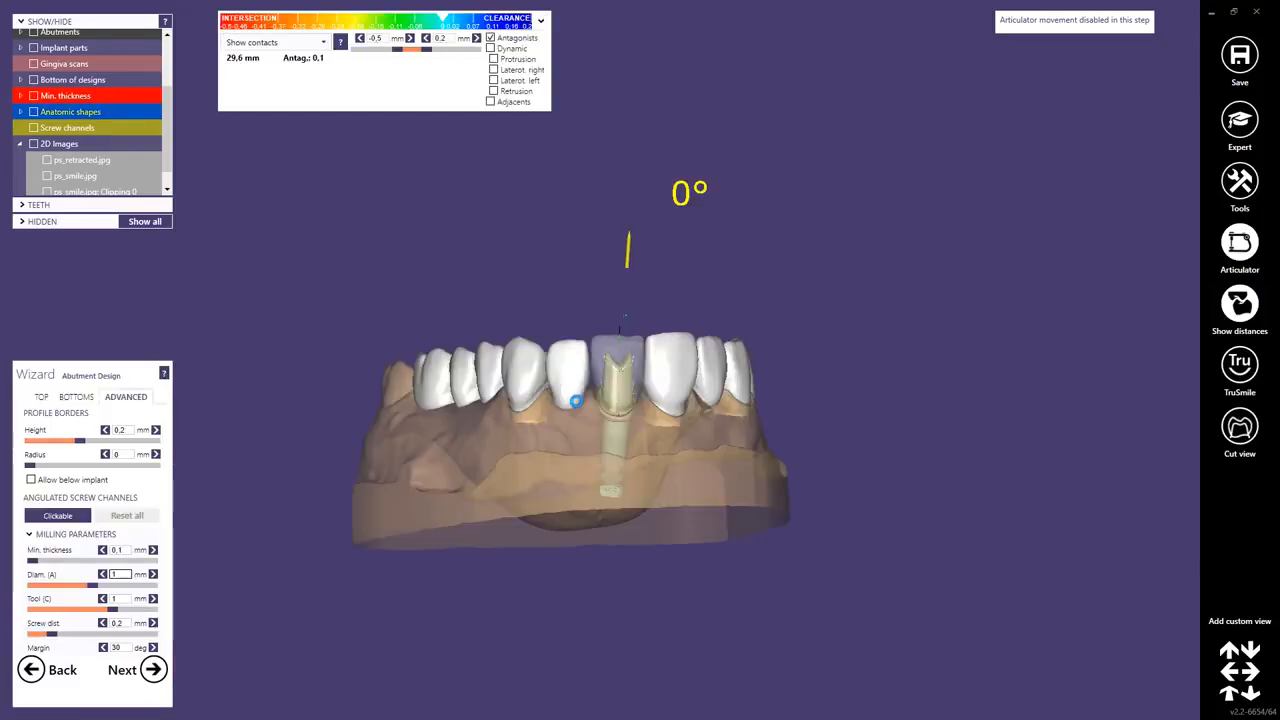
Open Secondary Insertion Direction for tooth 21, tilt the arrow, and set the current view as insertion axis.
{"action": "right_click", "coordinate": [560, 215]}
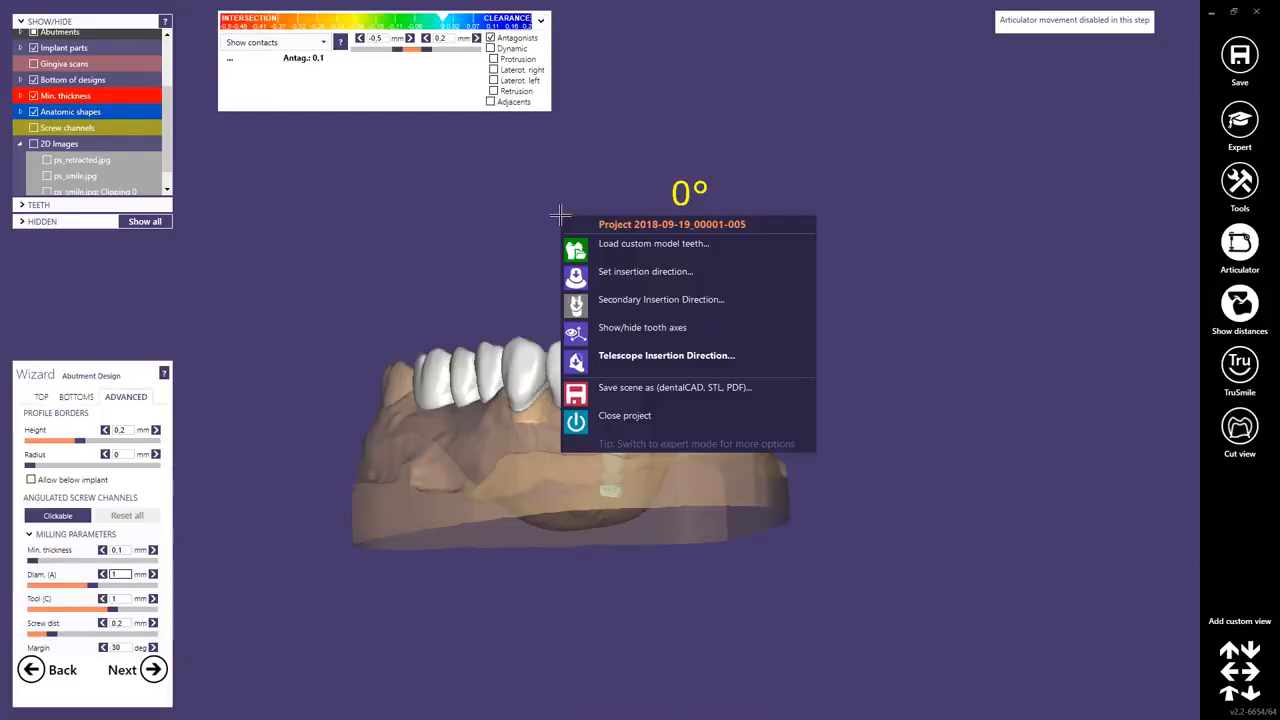
{"action": "left_click", "coordinate": [636, 301]}
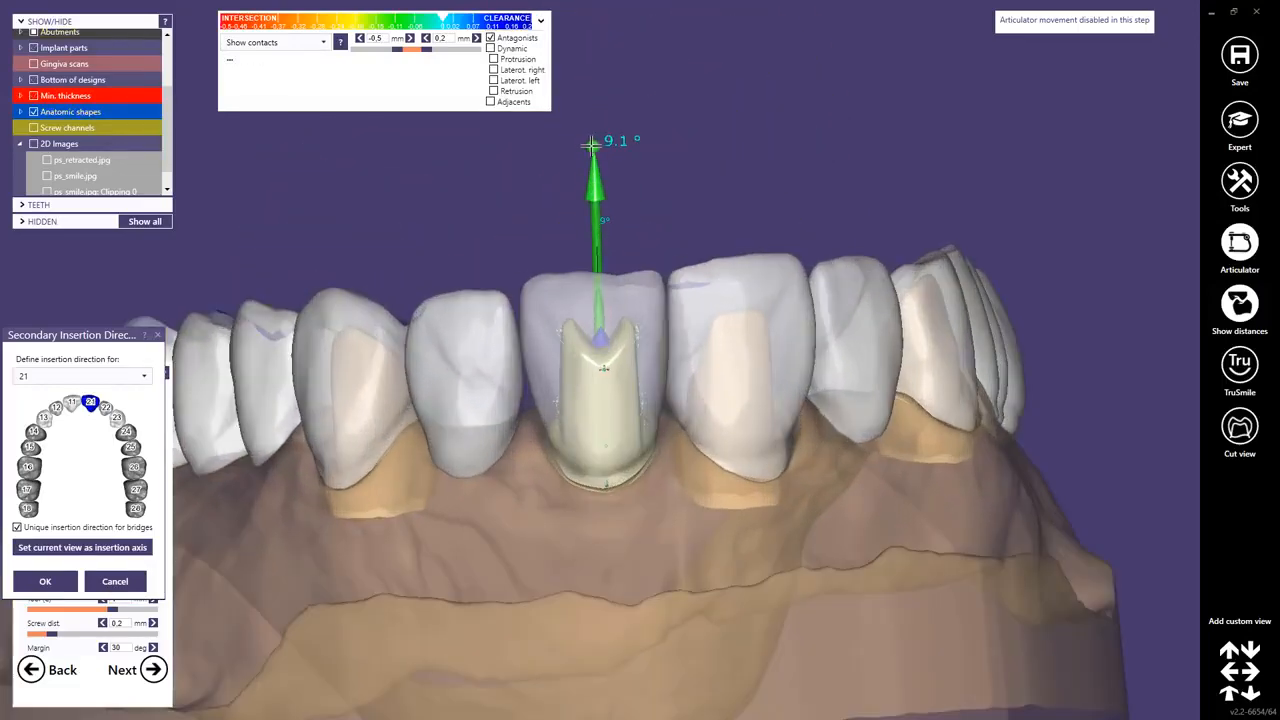
{"action": "left_click_drag", "start_coordinate": [592, 145], "coordinate": [585, 146]}
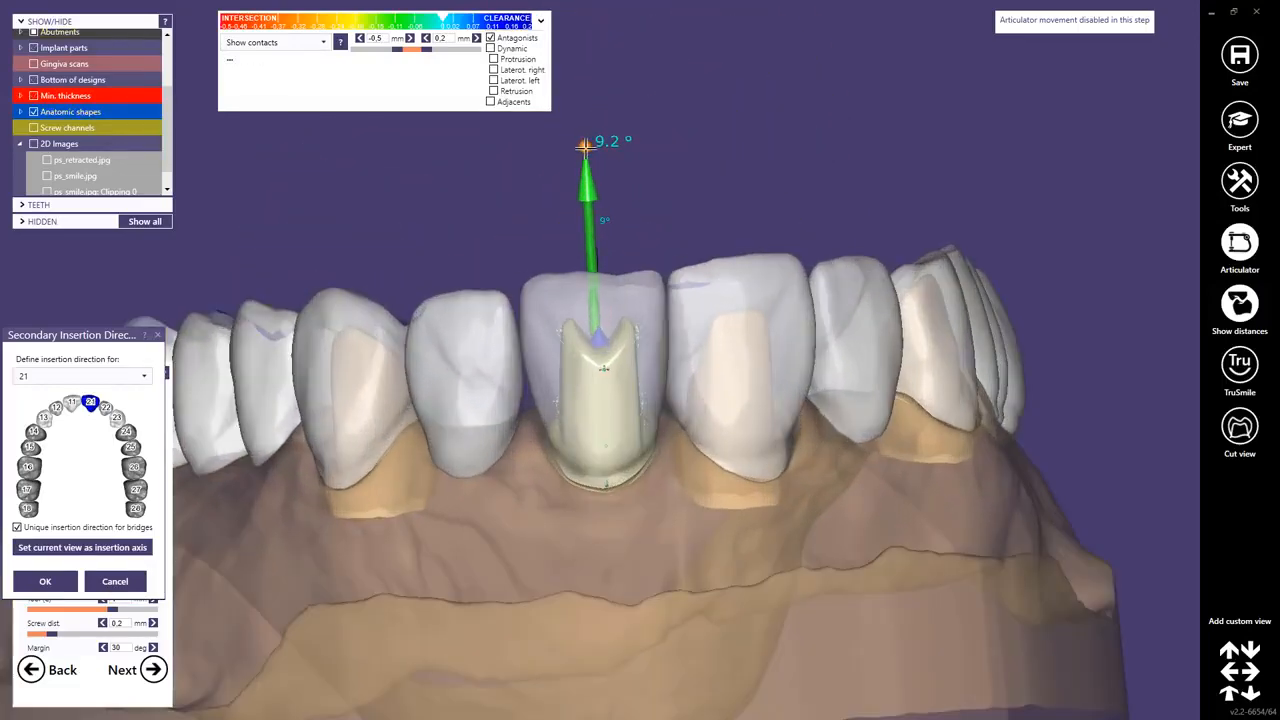
{"action": "left_click", "coordinate": [87, 548]}
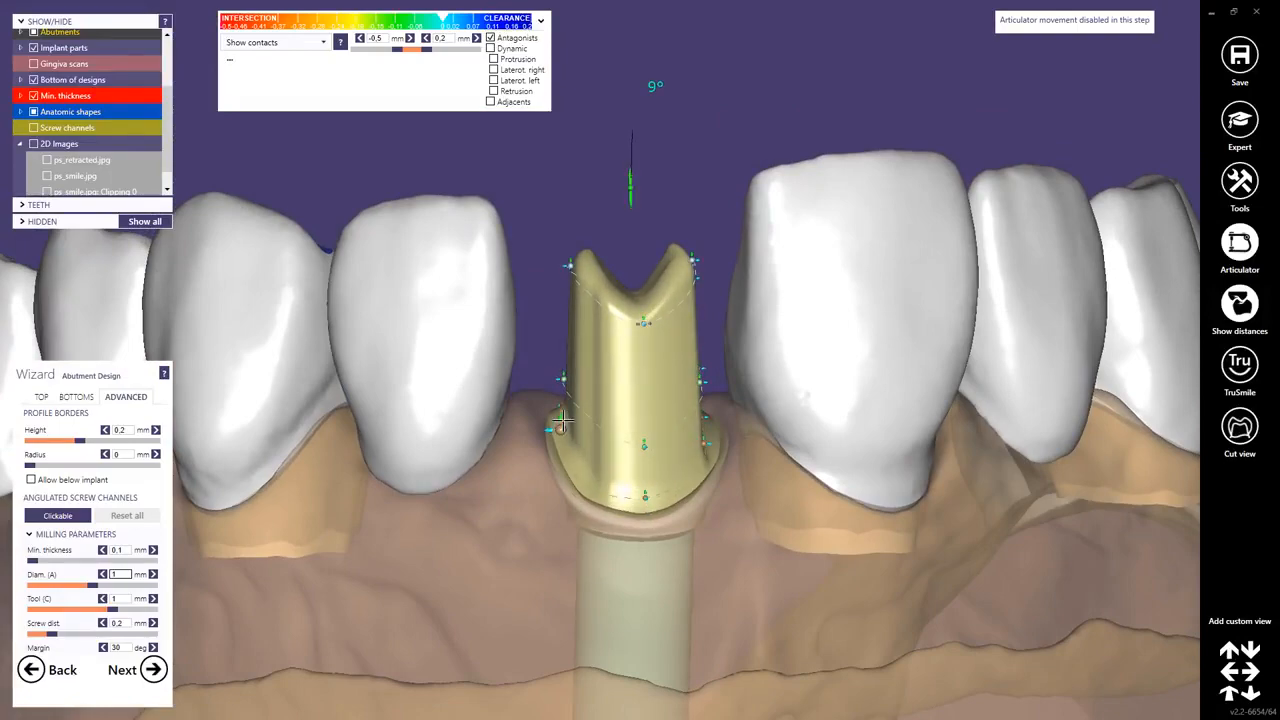
Refine the abutment's margin and wall control points from occlusal and facial views, then proceed to free-forming.
{"action": "right_click_drag", "start_coordinate": [600, 443], "coordinate": [600, 443]}
{"action": "scroll", "coordinate": [665, 335], "scroll_direction": "up", "scroll_amount": 3}
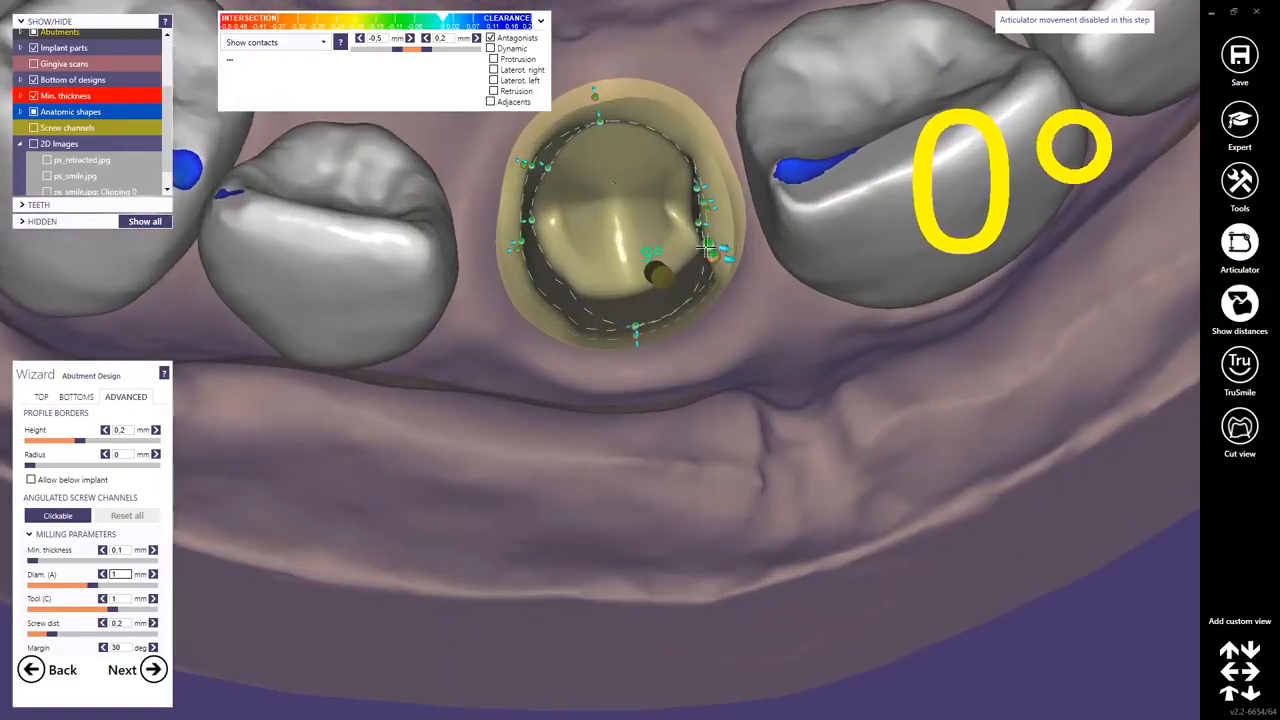
{"action": "left_click_drag", "start_coordinate": [719, 228], "coordinate": [727, 230]}
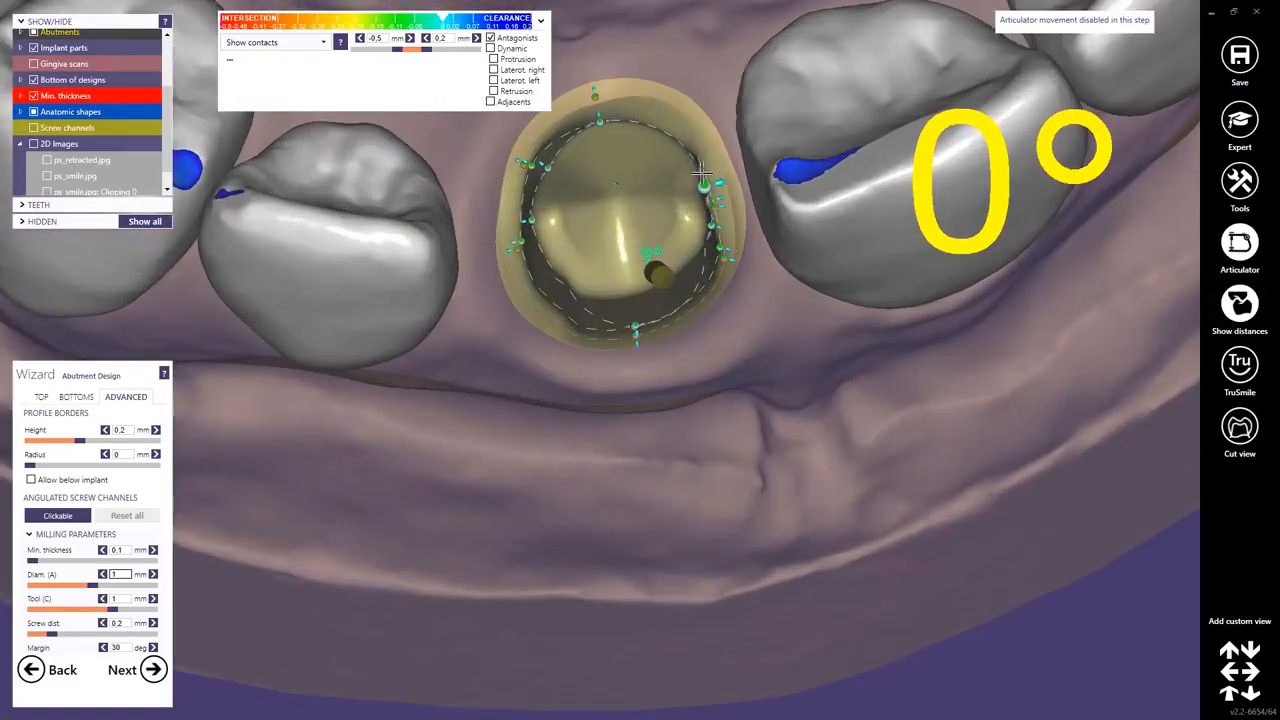
{"action": "left_click_drag", "start_coordinate": [674, 140], "coordinate": [678, 148]}
{"action": "right_click_drag", "start_coordinate": [680, 152], "coordinate": [801, 325]}
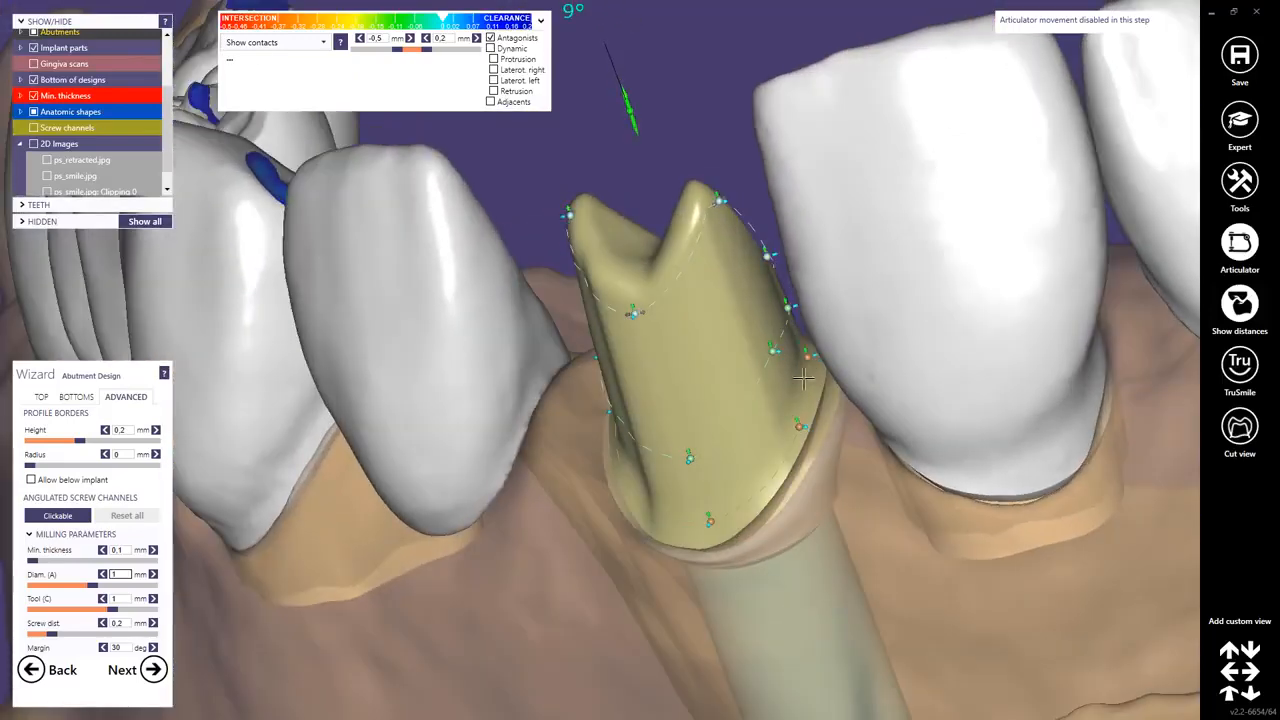
{"action": "right_click_drag", "start_coordinate": [803, 378], "coordinate": [680, 350]}
{"action": "scroll", "coordinate": [577, 429], "scroll_direction": "down", "scroll_amount": 3}
{"action": "right_click_drag", "start_coordinate": [577, 429], "coordinate": [634, 391]}
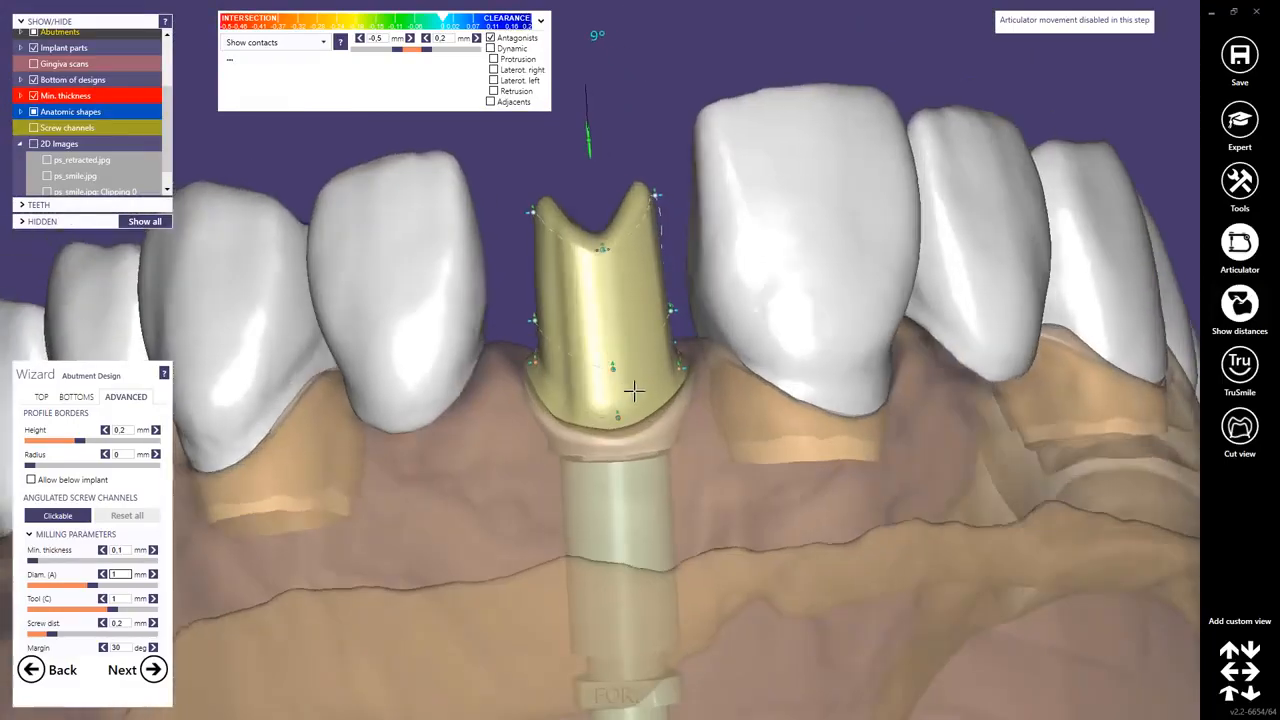
{"action": "right_click_drag", "start_coordinate": [766, 249], "coordinate": [730, 300]}
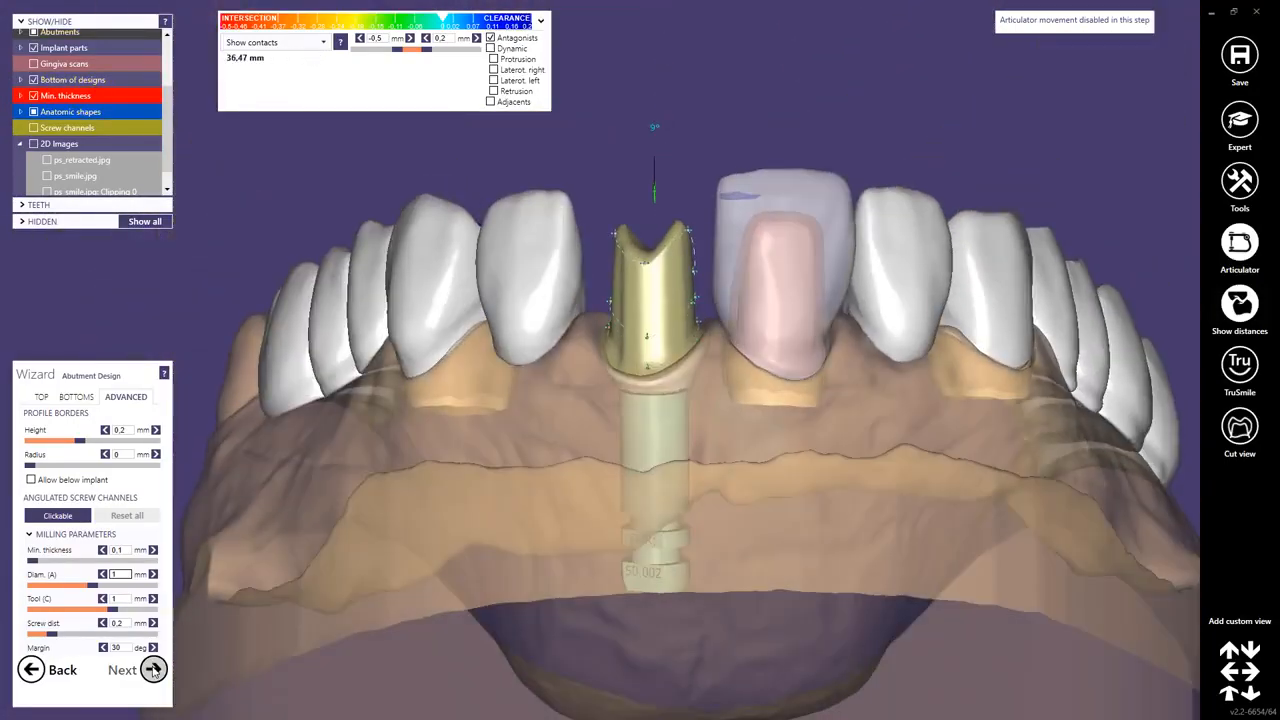
{"action": "left_click", "coordinate": [153, 670]}
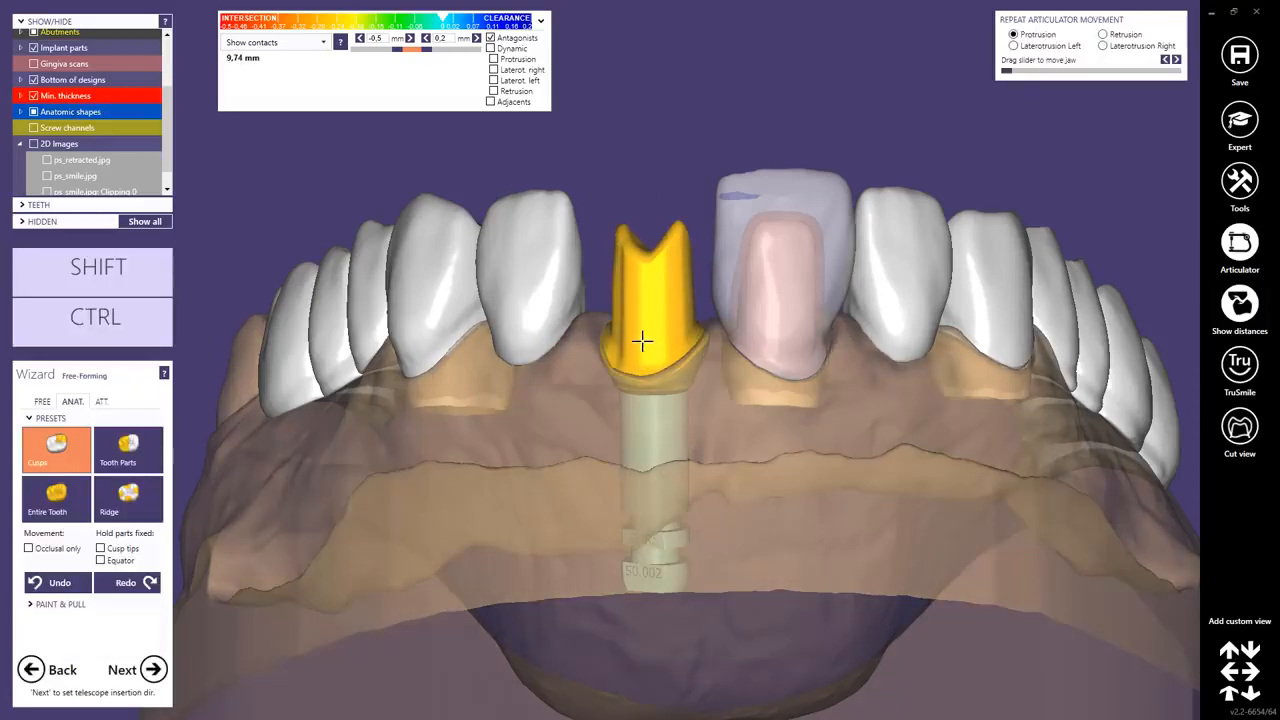
Select the Add/Remove brush in free-forming and sculpt the abutment's occlusal top.
{"action": "mouse_move", "coordinate": [643, 340]}
{"action": "right_mouse_down"}
{"action": "mouse_move", "coordinate": [654, 396]}
{"action": "mouse_move", "coordinate": [654, 340]}
{"action": "right_mouse_up"}
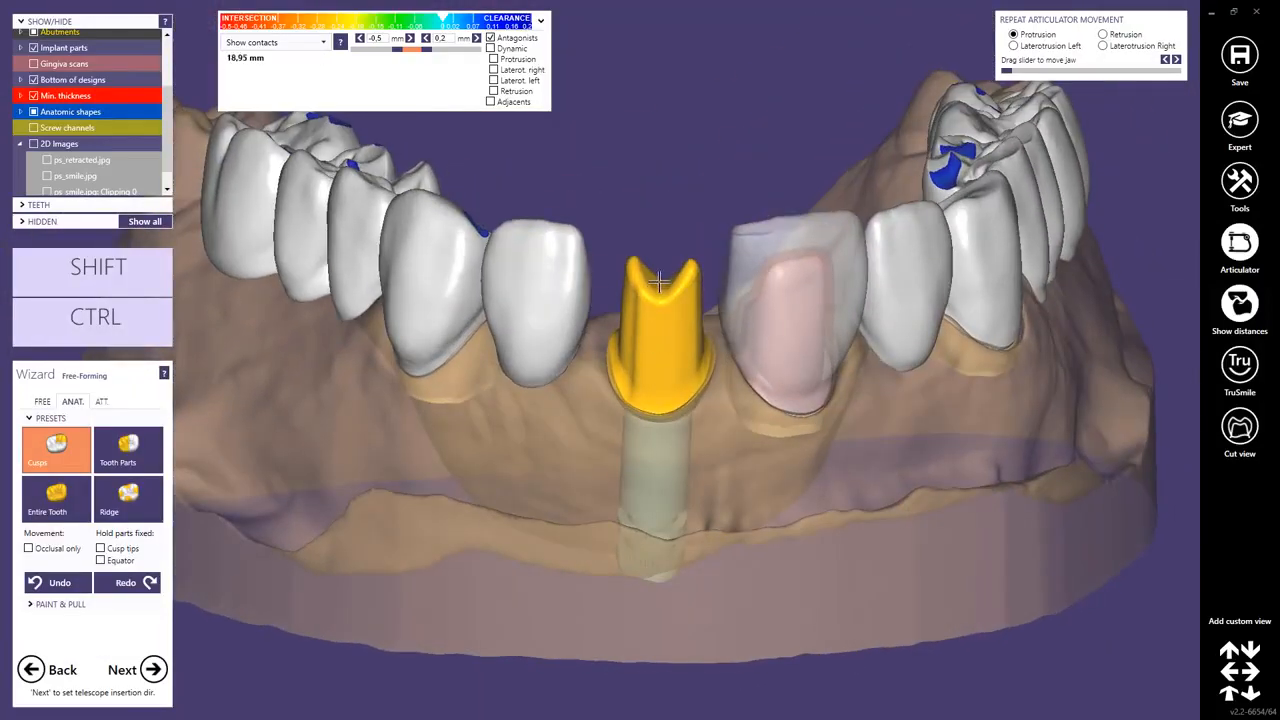
{"action": "right_click_drag", "start_coordinate": [661, 281], "coordinate": [664, 310]}
{"action": "scroll", "coordinate": [600, 210], "scroll_direction": "up", "scroll_amount": 4}
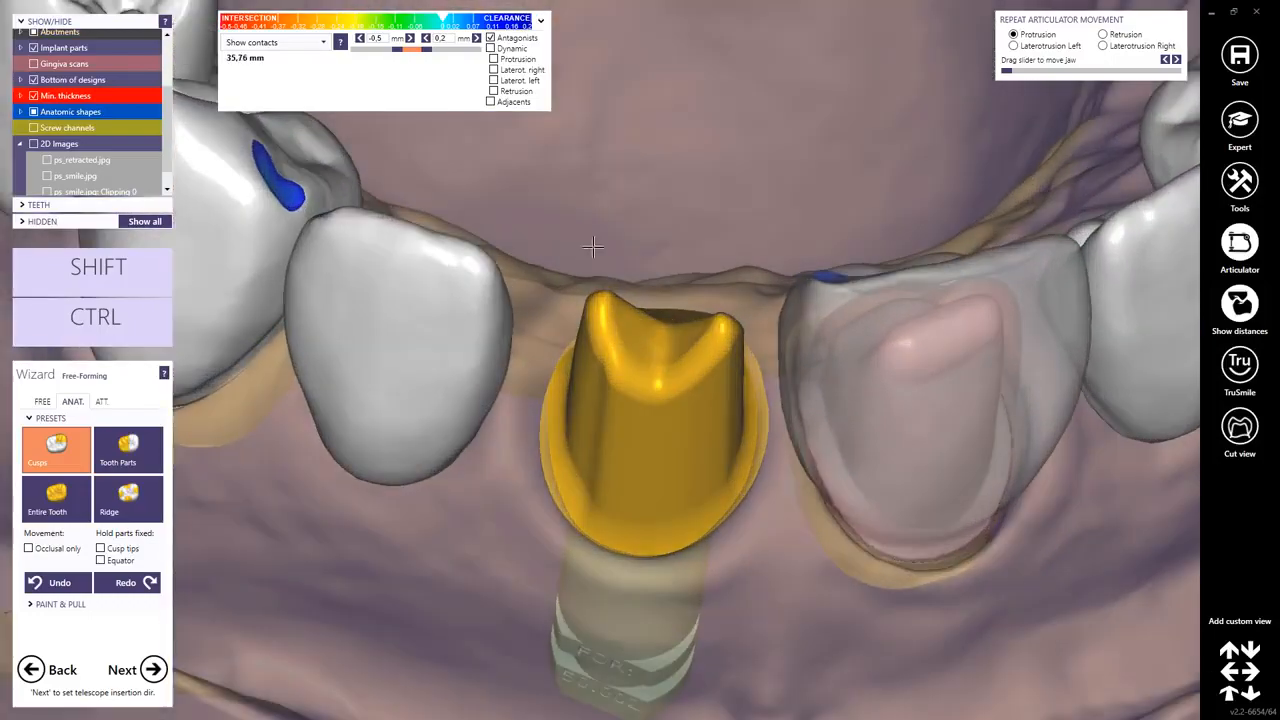
{"action": "right_click_drag", "start_coordinate": [598, 201], "coordinate": [652, 365]}
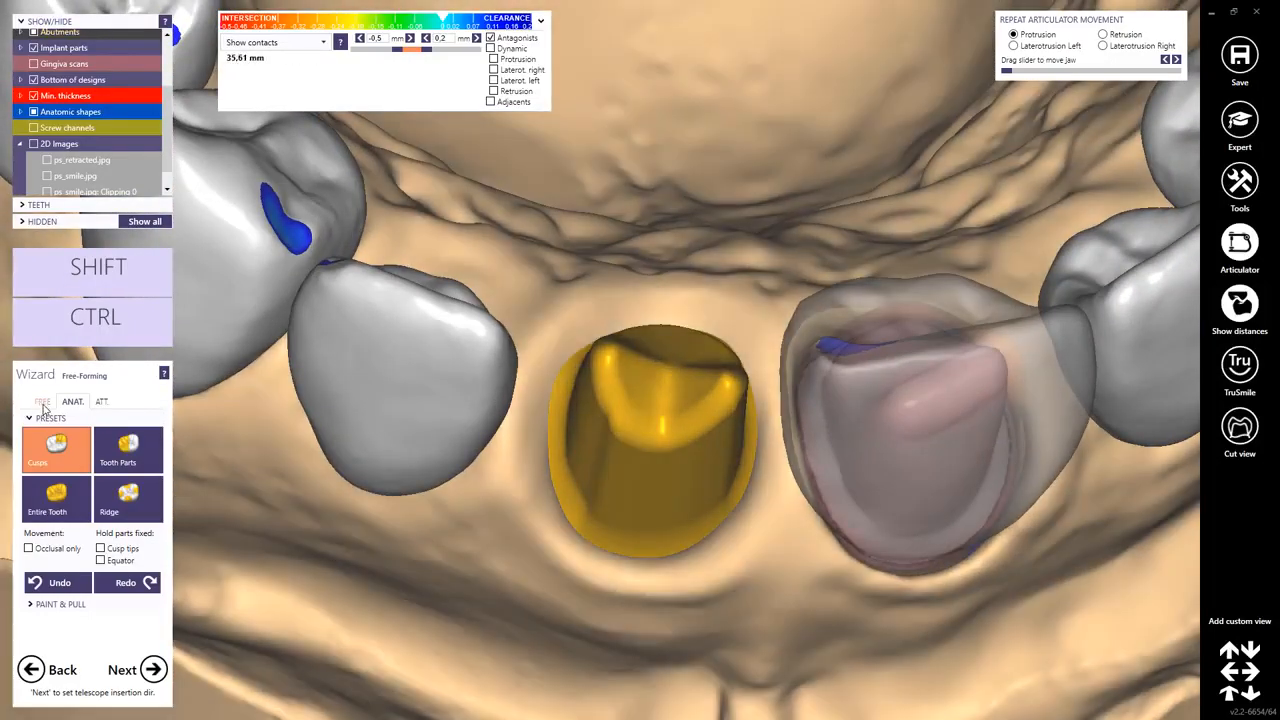
{"action": "left_click", "coordinate": [42, 402]}
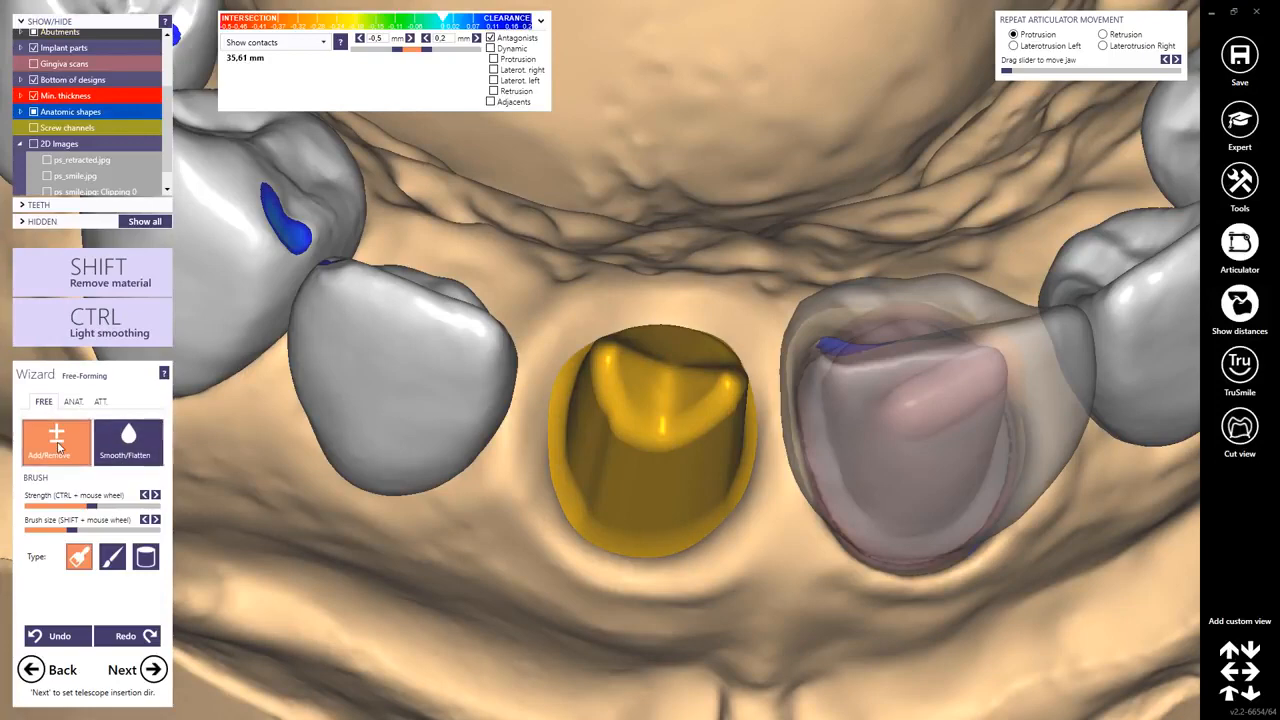
{"action": "scroll", "coordinate": [659, 387], "scroll_direction": "down", "scroll_amount": 3, "text": "shift"}
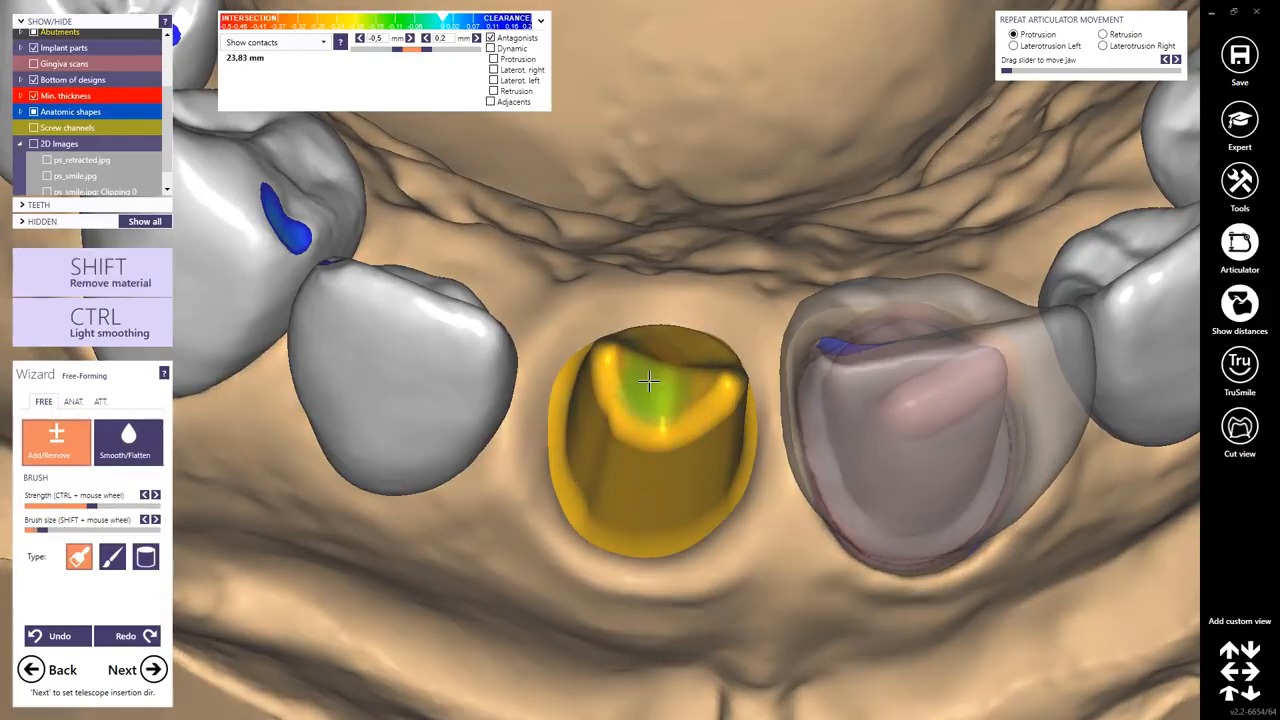
{"action": "mouse_move", "coordinate": [654, 388]}
{"action": "left_mouse_down"}
{"action": "mouse_move", "coordinate": [683, 379]}
{"action": "mouse_move", "coordinate": [643, 371]}
{"action": "mouse_move", "coordinate": [674, 380]}
{"action": "mouse_move", "coordinate": [657, 380]}
{"action": "left_mouse_up"}
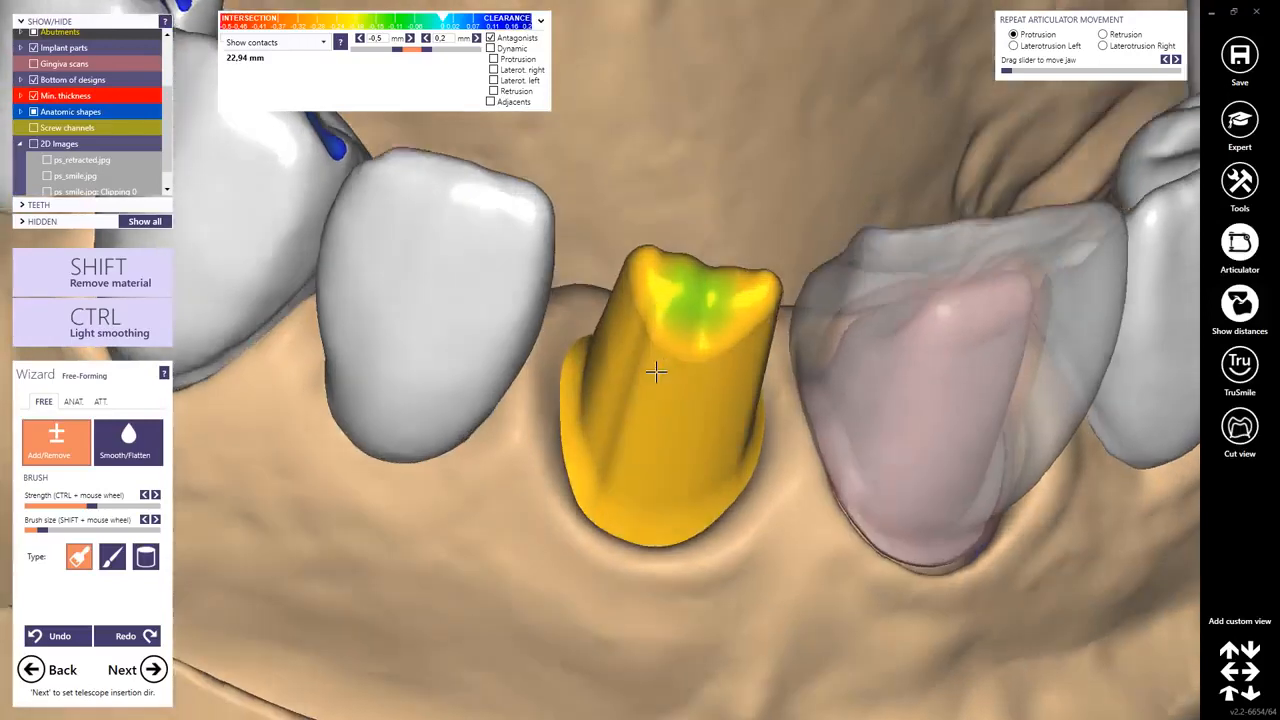
{"action": "right_click_drag", "start_coordinate": [656, 372], "coordinate": [692, 325]}
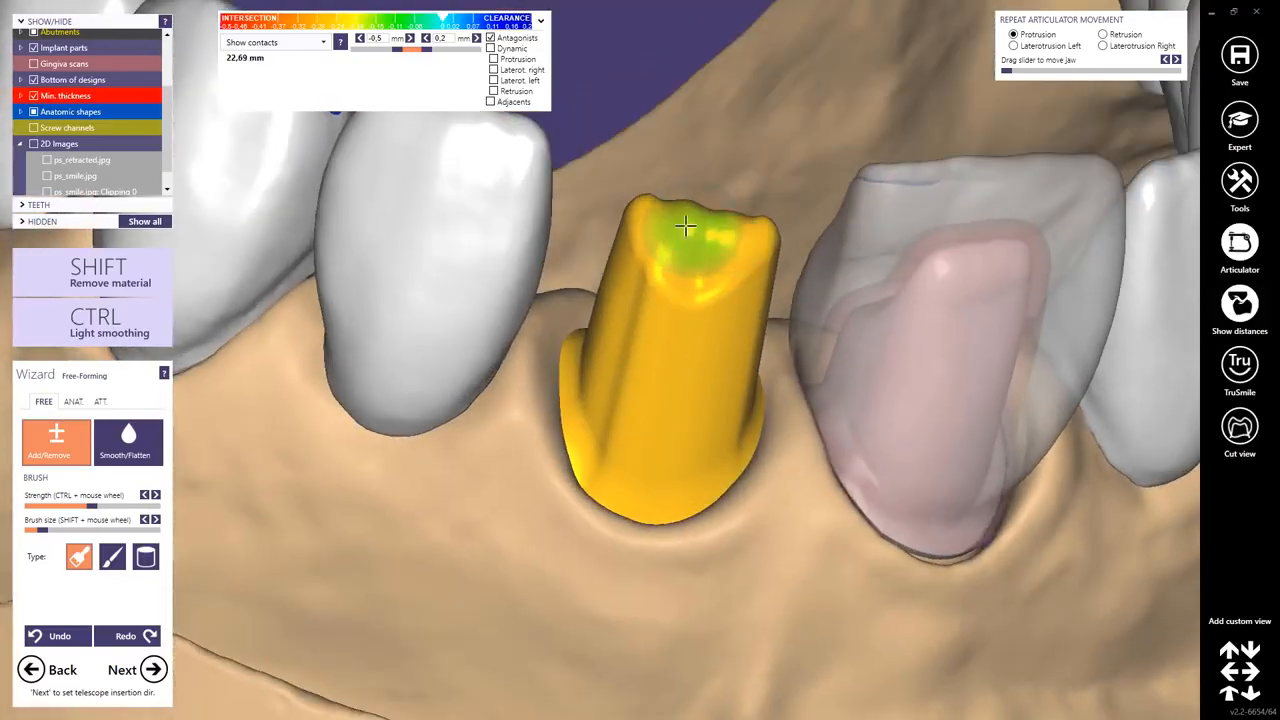
Switch to the Smooth/Flatten brush with the second brush type and smooth the abutment's top.
{"action": "left_click", "coordinate": [155, 458]}
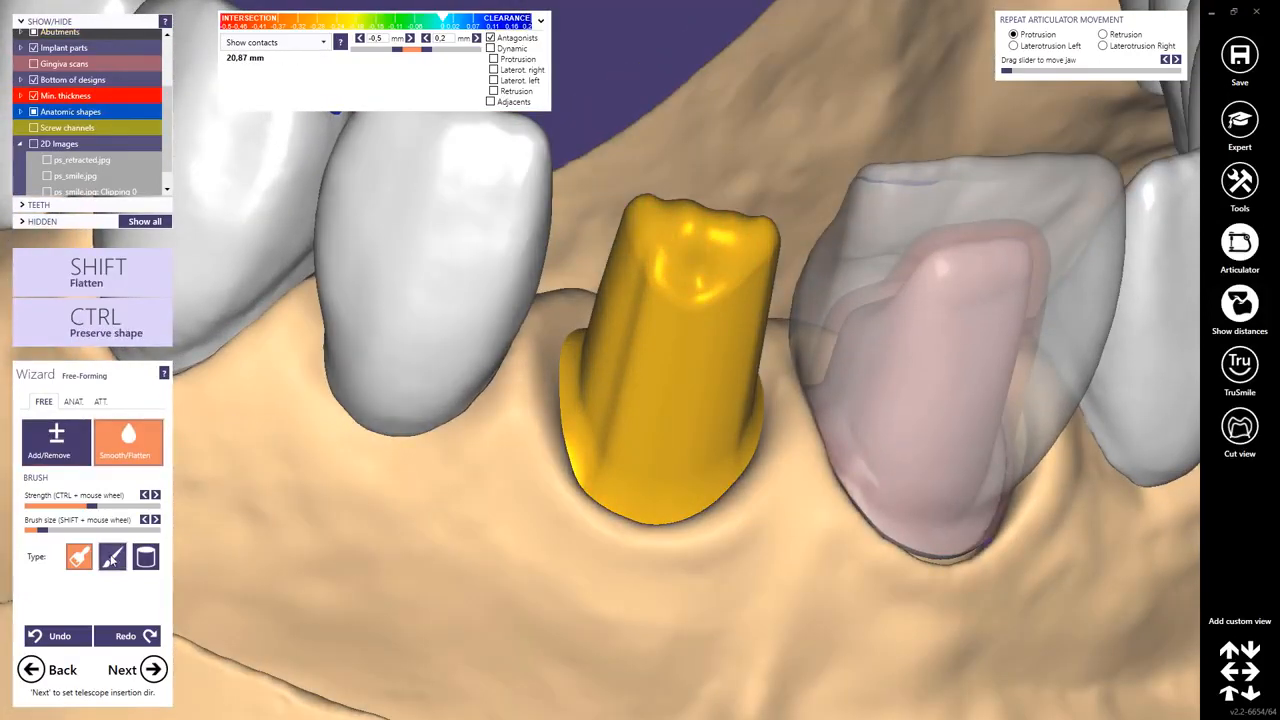
{"action": "left_click", "coordinate": [112, 557]}
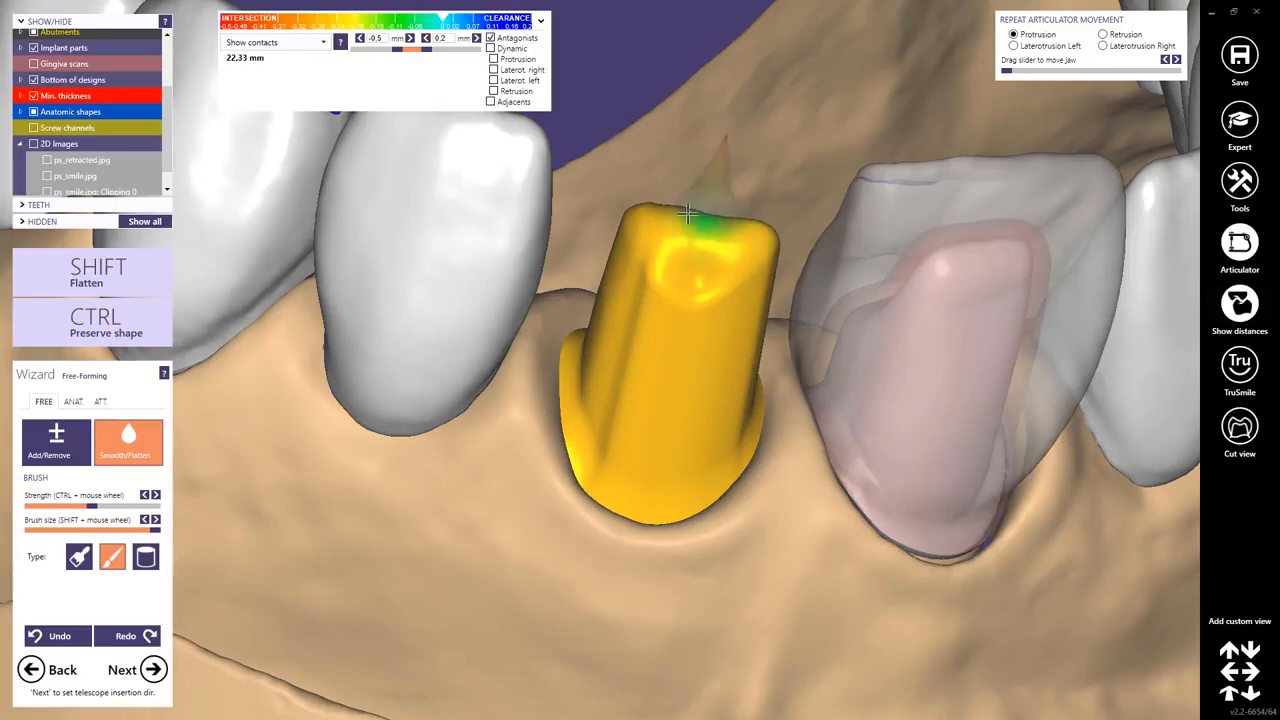
{"action": "mouse_move", "coordinate": [674, 212]}
{"action": "right_mouse_down"}
{"action": "mouse_move", "coordinate": [746, 240]}
{"action": "mouse_move", "coordinate": [748, 262]}
{"action": "right_mouse_up"}
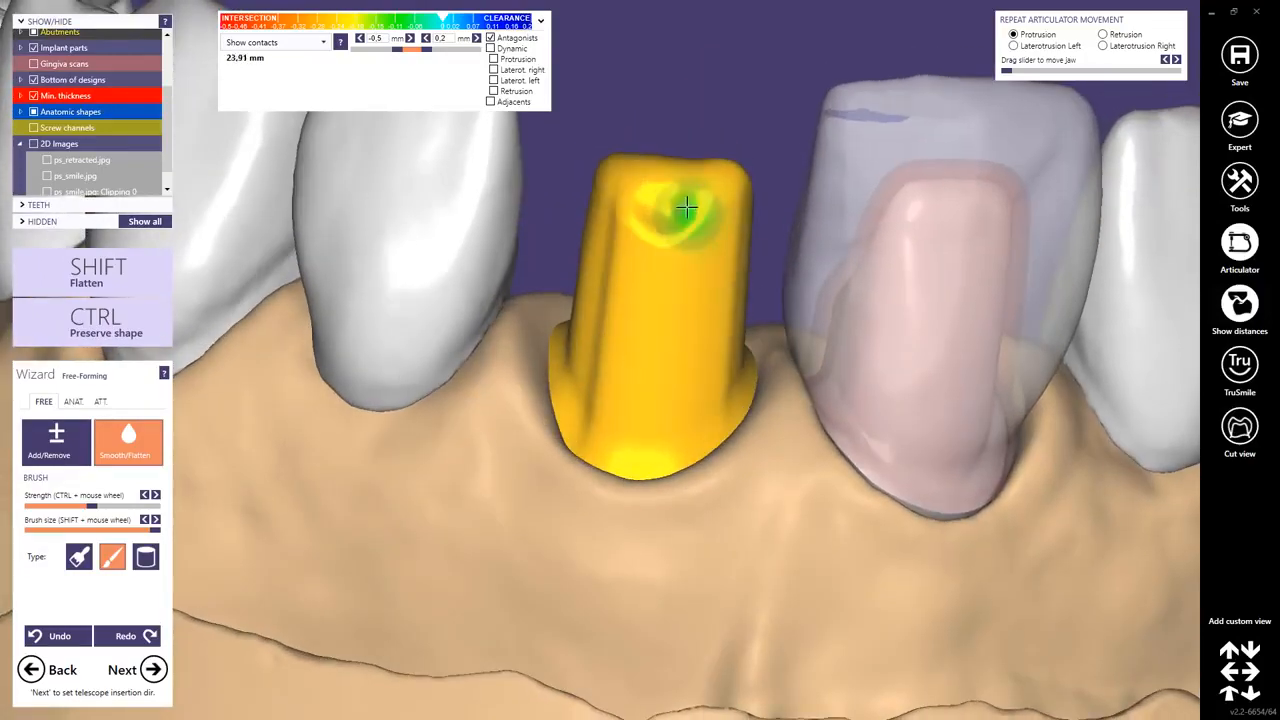
{"action": "left_click_drag", "start_coordinate": [686, 208], "coordinate": [702, 199], "text": "shift"}
{"action": "right_click_drag", "start_coordinate": [652, 217], "coordinate": [677, 200]}
{"action": "scroll", "coordinate": [677, 196], "scroll_direction": "down", "scroll_amount": 2, "text": "shift"}
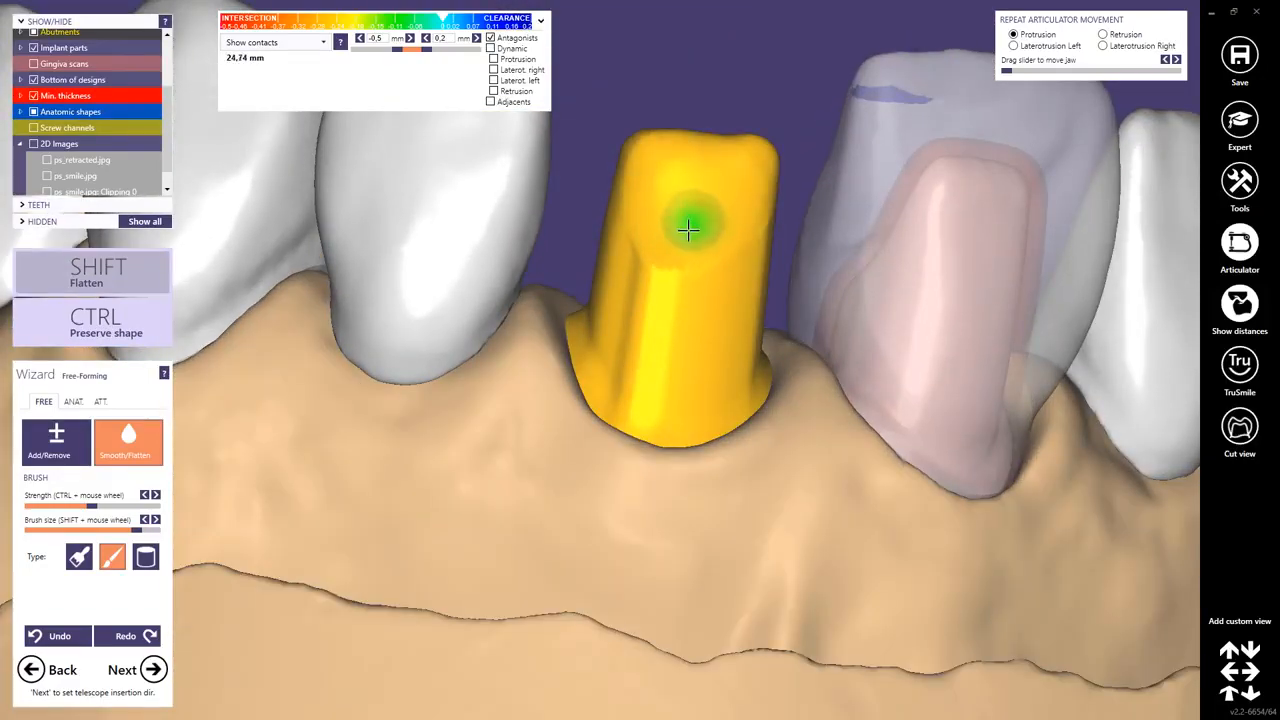
{"action": "mouse_move", "coordinate": [704, 227]}
{"action": "right_mouse_down"}
{"action": "mouse_move", "coordinate": [723, 226]}
{"action": "mouse_move", "coordinate": [708, 230]}
{"action": "right_mouse_up"}
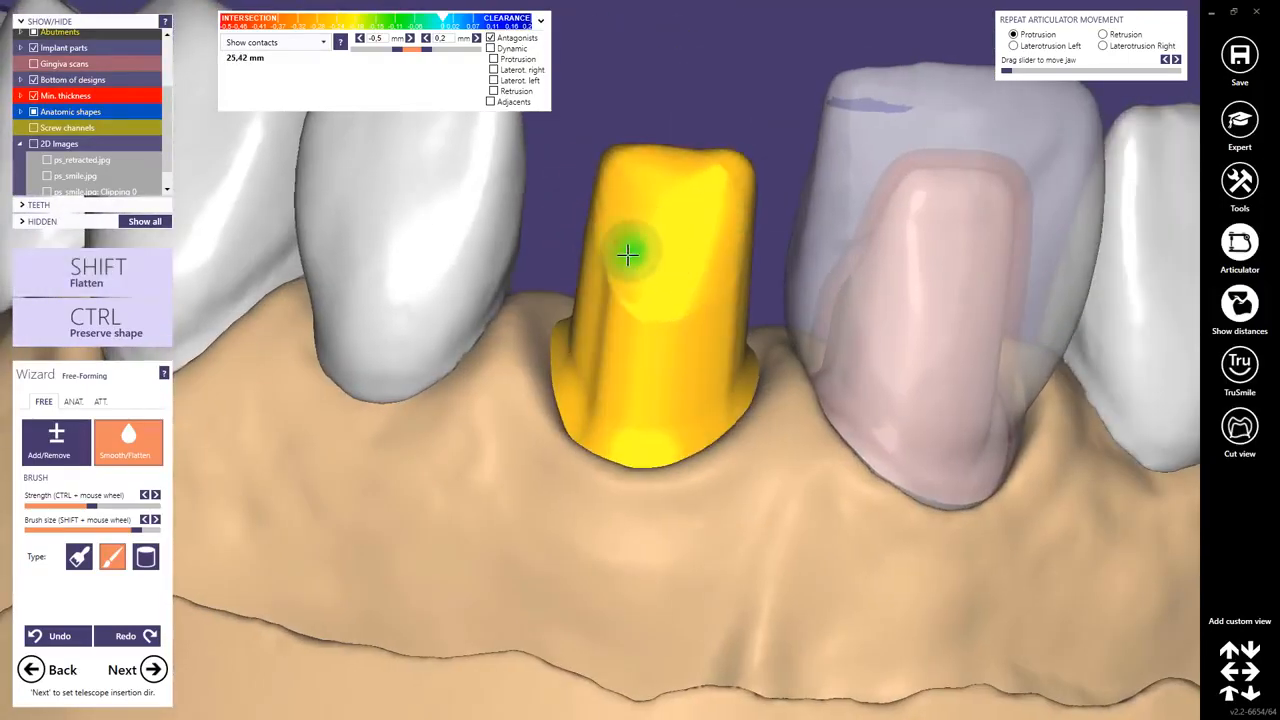
Smooth the abutment's facial surface and incisal edges with the Smooth/Flatten brush from several angles.
{"action": "left_click_drag", "start_coordinate": [607, 339], "coordinate": [666, 265]}
{"action": "right_click_drag", "start_coordinate": [669, 300], "coordinate": [741, 176]}
{"action": "scroll", "coordinate": [710, 170], "scroll_direction": "down", "scroll_amount": 3}
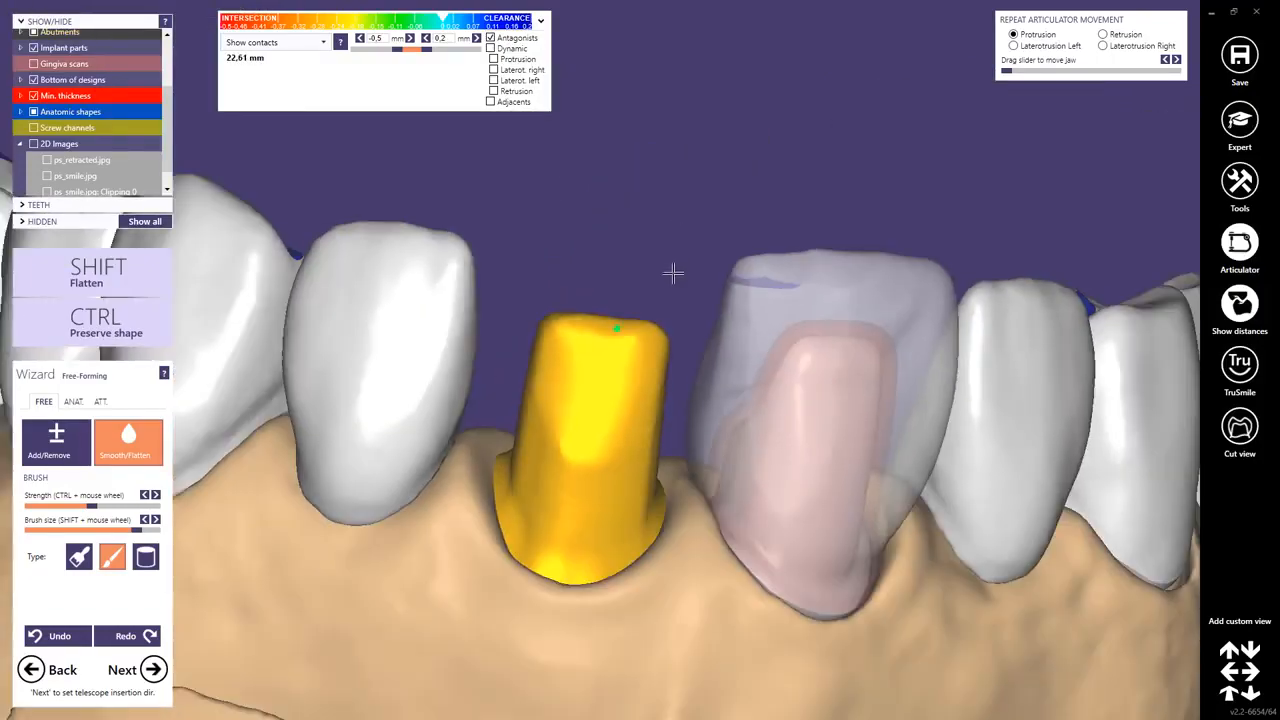
{"action": "mouse_move", "coordinate": [674, 274]}
{"action": "right_mouse_down"}
{"action": "mouse_move", "coordinate": [674, 258]}
{"action": "mouse_move", "coordinate": [657, 260]}
{"action": "right_mouse_up"}
{"action": "scroll", "coordinate": [657, 260], "scroll_direction": "up", "scroll_amount": 4}
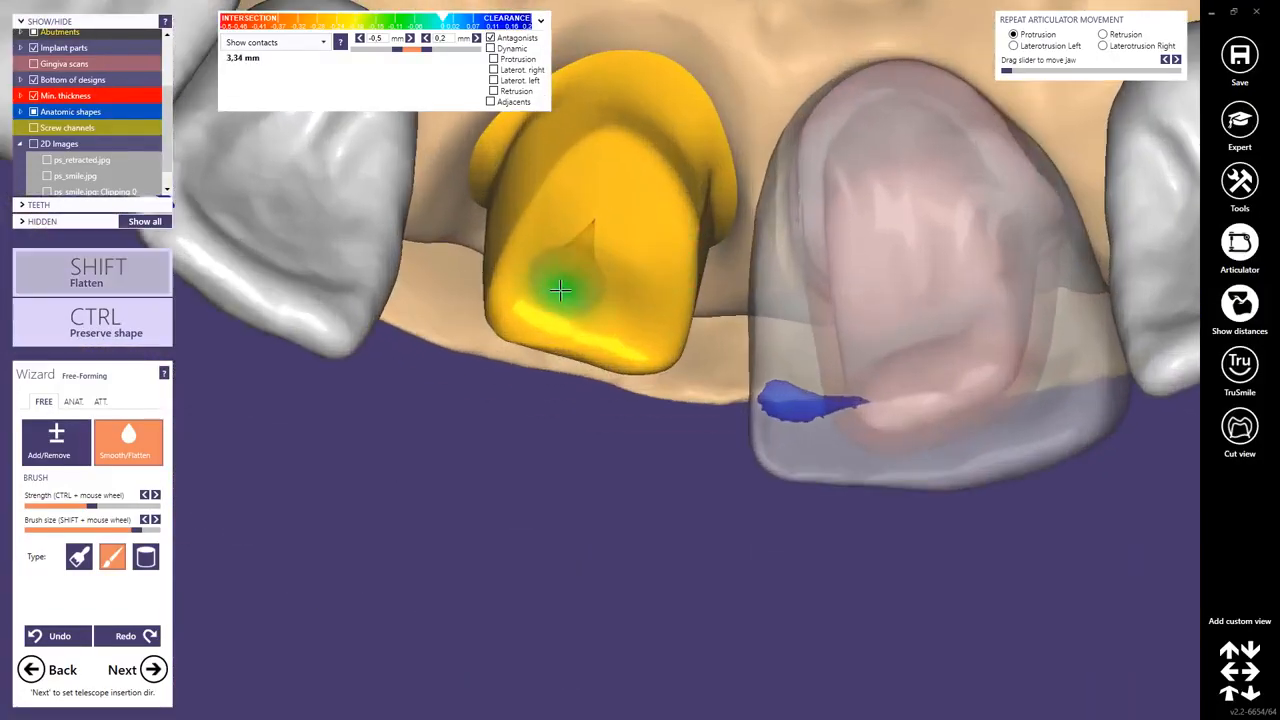
{"action": "mouse_move", "coordinate": [570, 288]}
{"action": "left_mouse_down", "text": "shift"}
{"action": "mouse_move", "coordinate": [600, 298]}
{"action": "mouse_move", "coordinate": [608, 262]}
{"action": "mouse_move", "coordinate": [581, 288]}
{"action": "left_mouse_up", "text": "shift"}
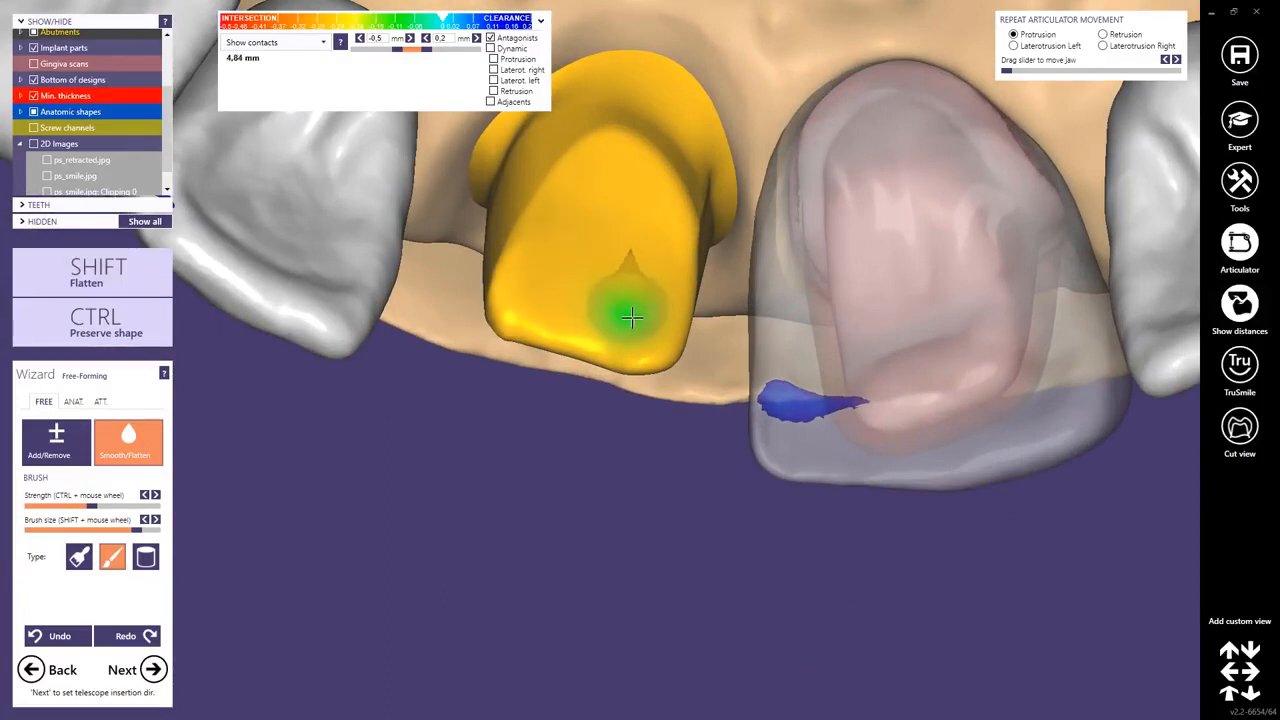
{"action": "right_click_drag", "start_coordinate": [580, 269], "coordinate": [677, 229]}
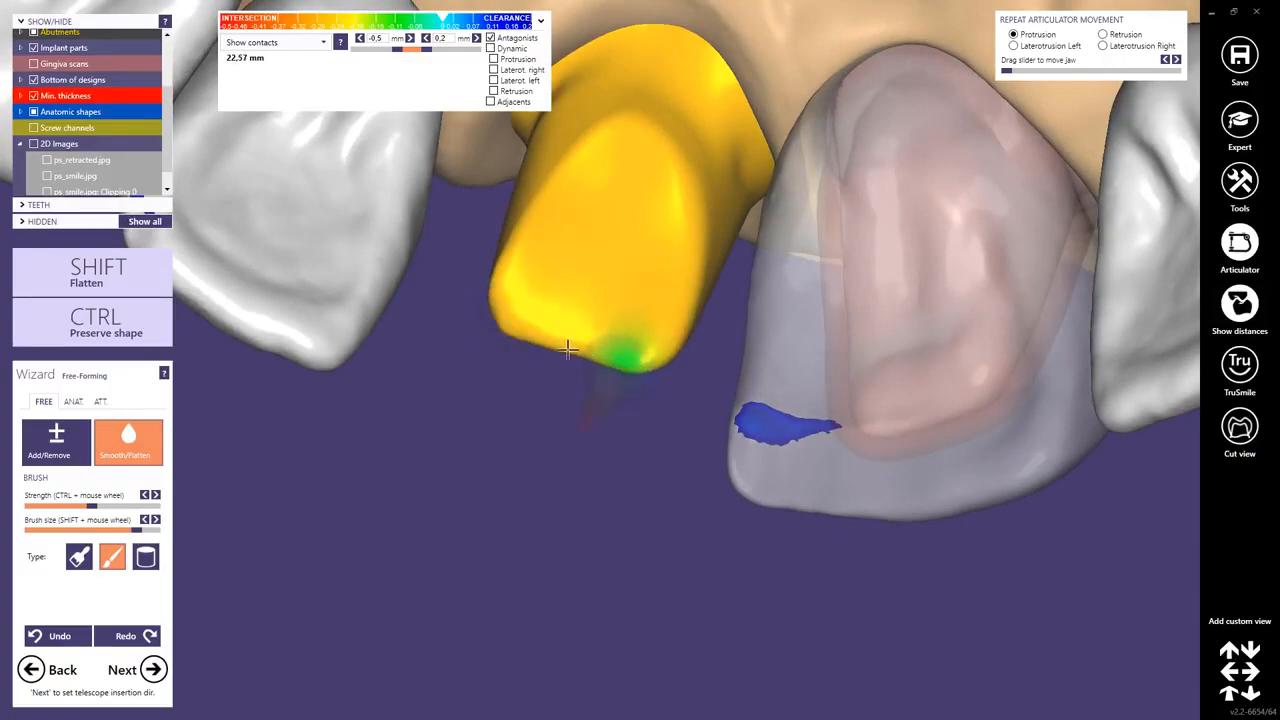
{"action": "right_click_drag", "start_coordinate": [522, 329], "coordinate": [640, 376]}
{"action": "right_click_drag", "start_coordinate": [612, 430], "coordinate": [620, 417]}
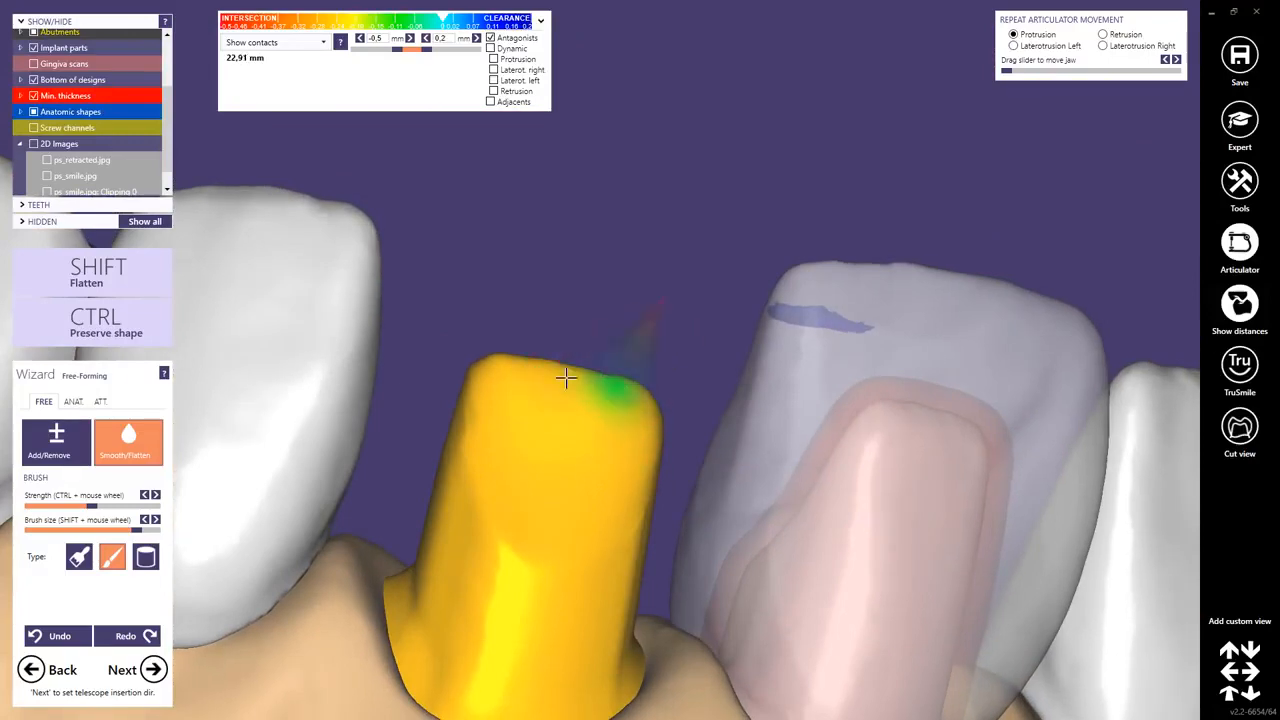
{"action": "right_click_drag", "start_coordinate": [566, 374], "coordinate": [557, 423]}
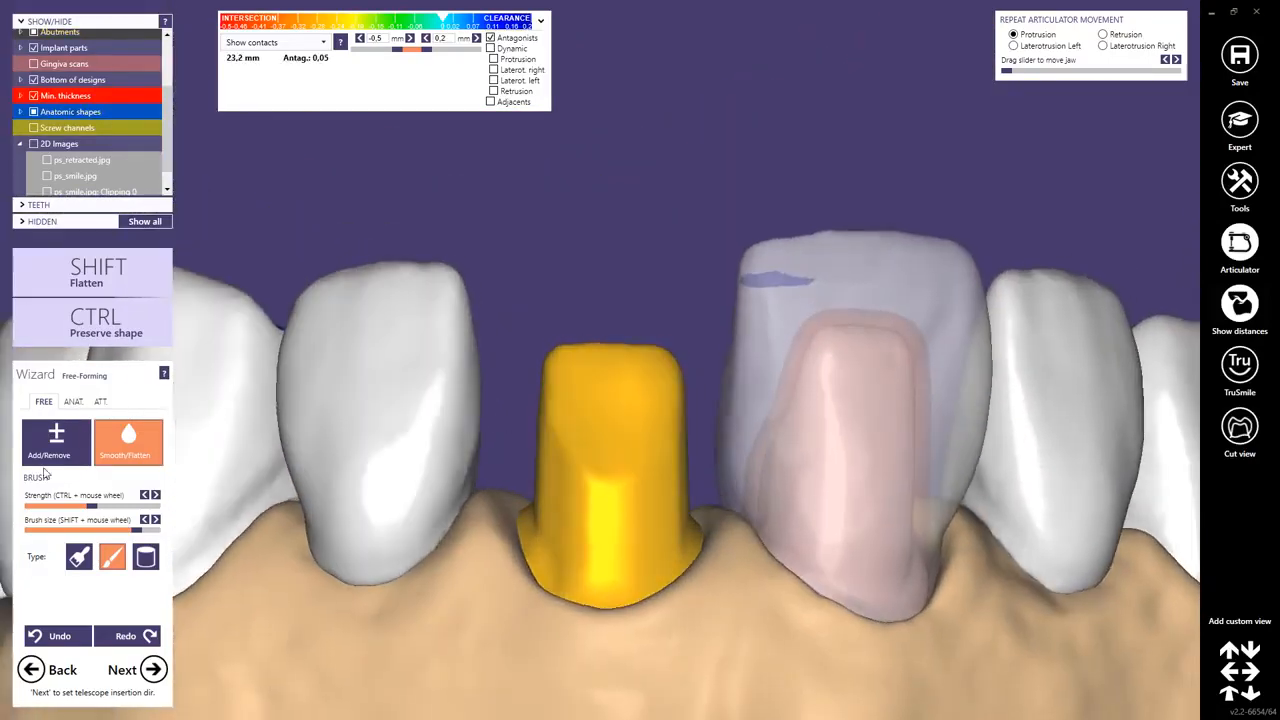
Switch to anatomic free-forming and pull the abutment's top slightly with the Tooth Parts preset.
{"action": "left_click", "coordinate": [73, 401]}
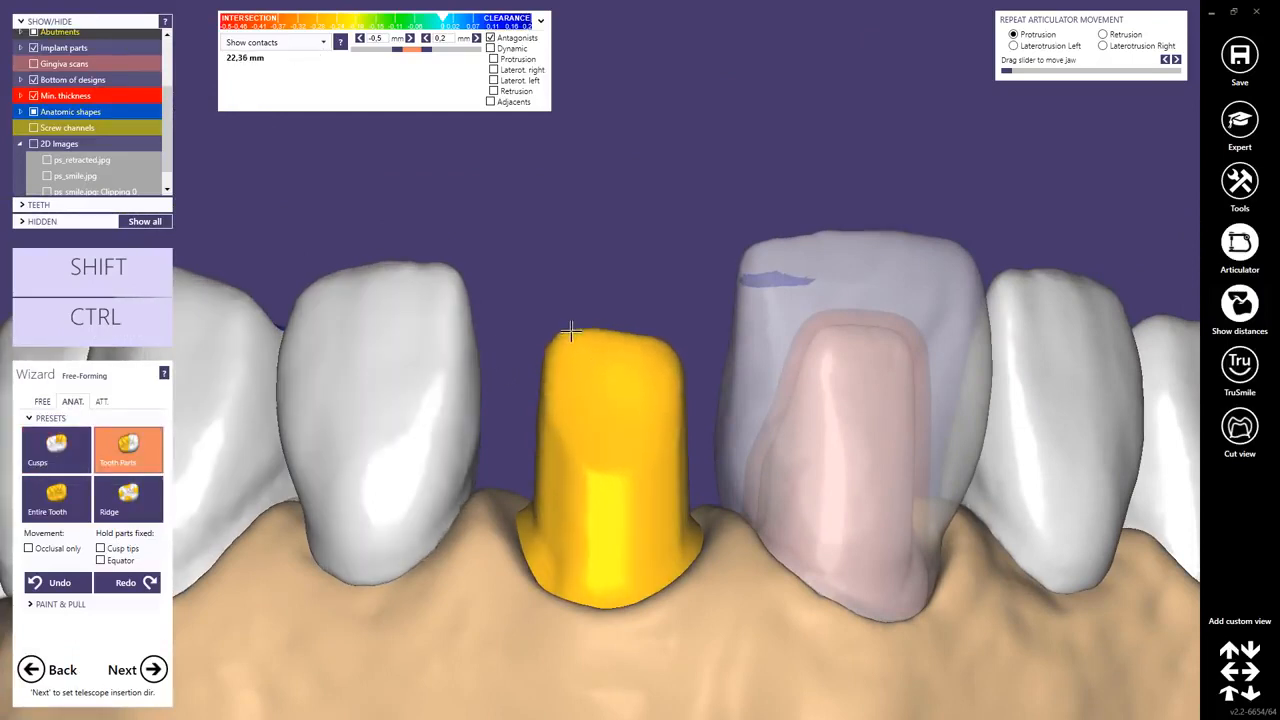
{"action": "left_click_drag", "start_coordinate": [650, 341], "coordinate": [650, 325]}
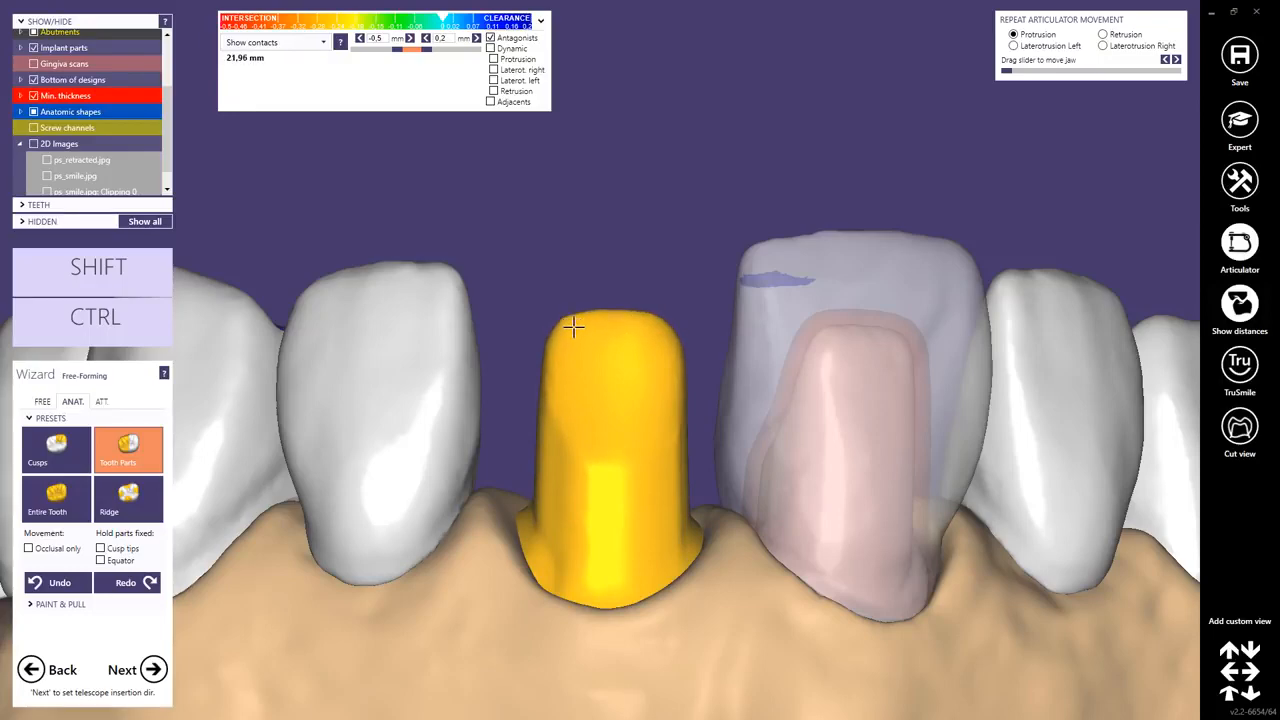
{"action": "scroll", "coordinate": [582, 349], "scroll_direction": "down", "scroll_amount": 3}
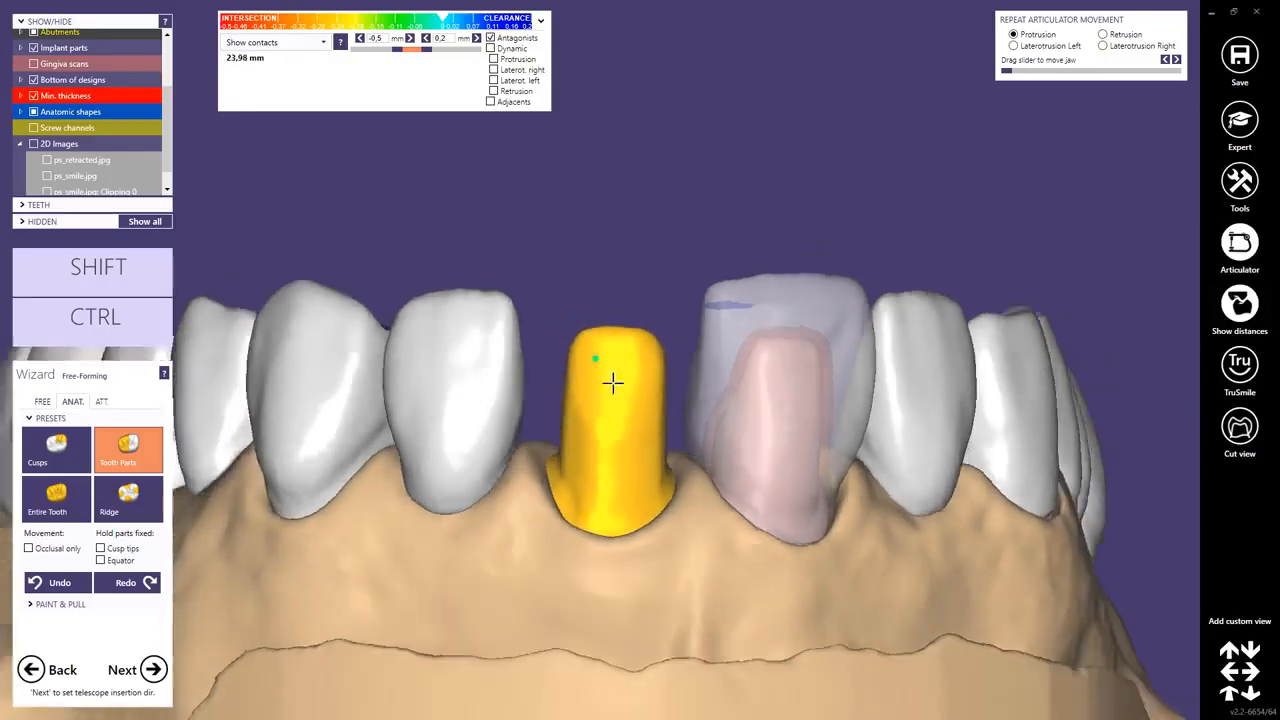
{"action": "right_click_drag", "start_coordinate": [611, 383], "coordinate": [612, 374]}
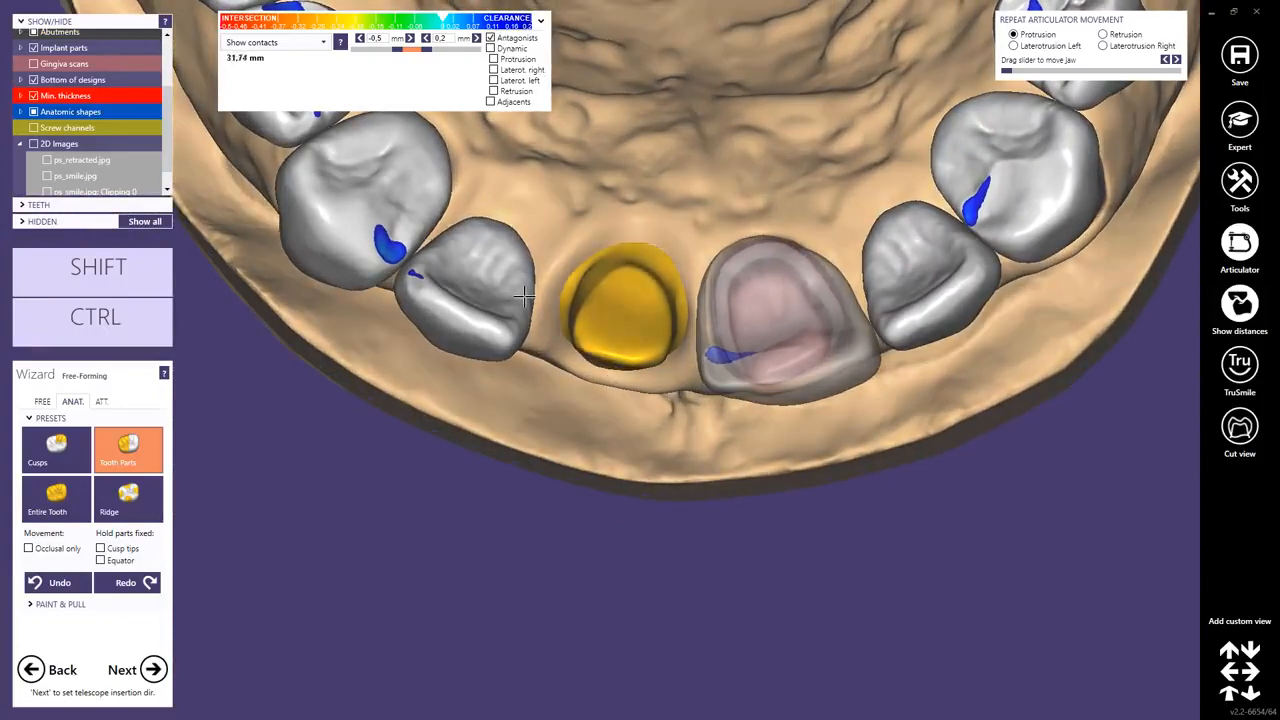
Hide the anatomic shapes and set the occlusal view as the uniform telescope insertion axis for 13-23.
{"action": "left_click", "coordinate": [33, 113]}
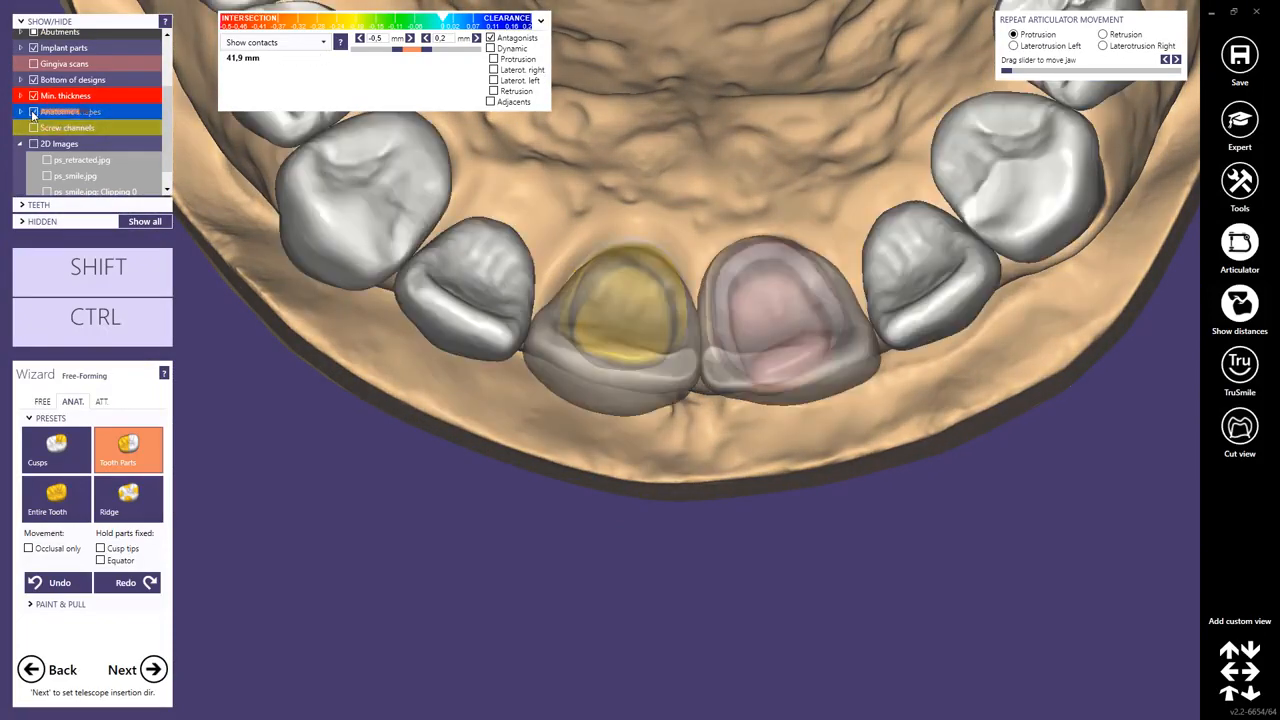
{"action": "mouse_move", "coordinate": [620, 486]}
{"action": "right_mouse_down"}
{"action": "mouse_move", "coordinate": [618, 475]}
{"action": "mouse_move", "coordinate": [606, 486]}
{"action": "mouse_move", "coordinate": [624, 483]}
{"action": "right_mouse_up"}
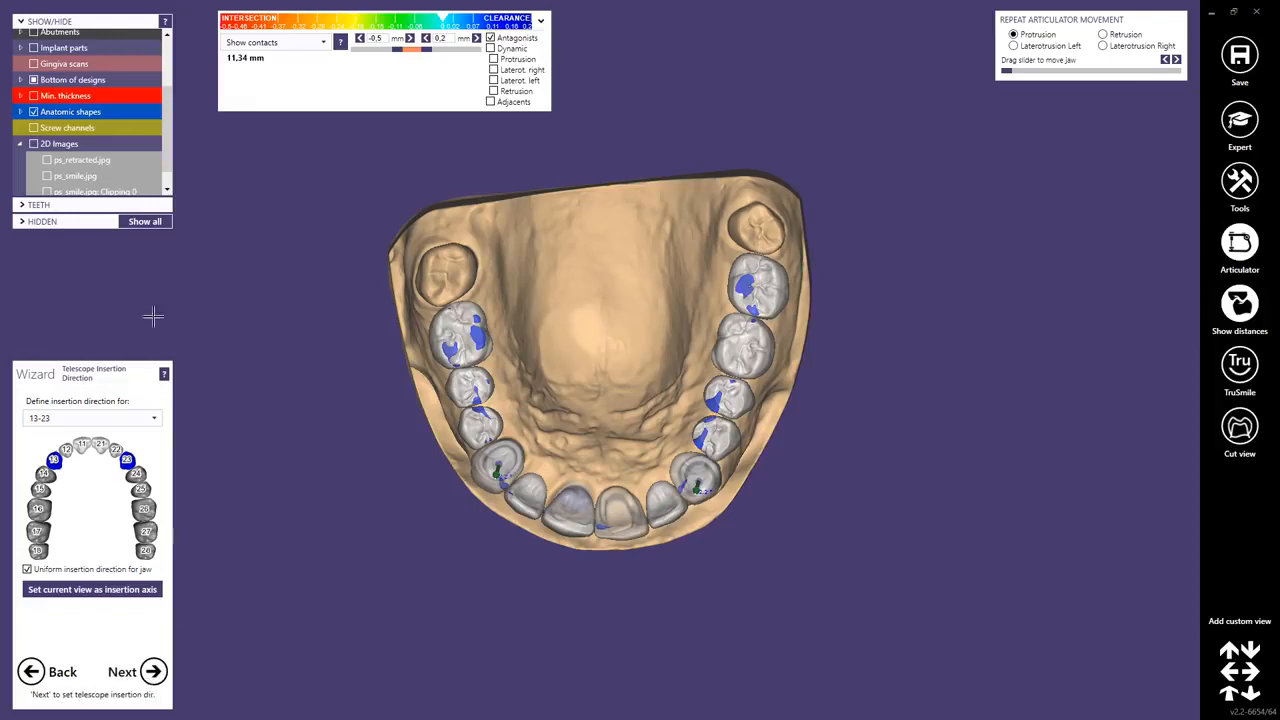
{"action": "left_click", "coordinate": [34, 112]}
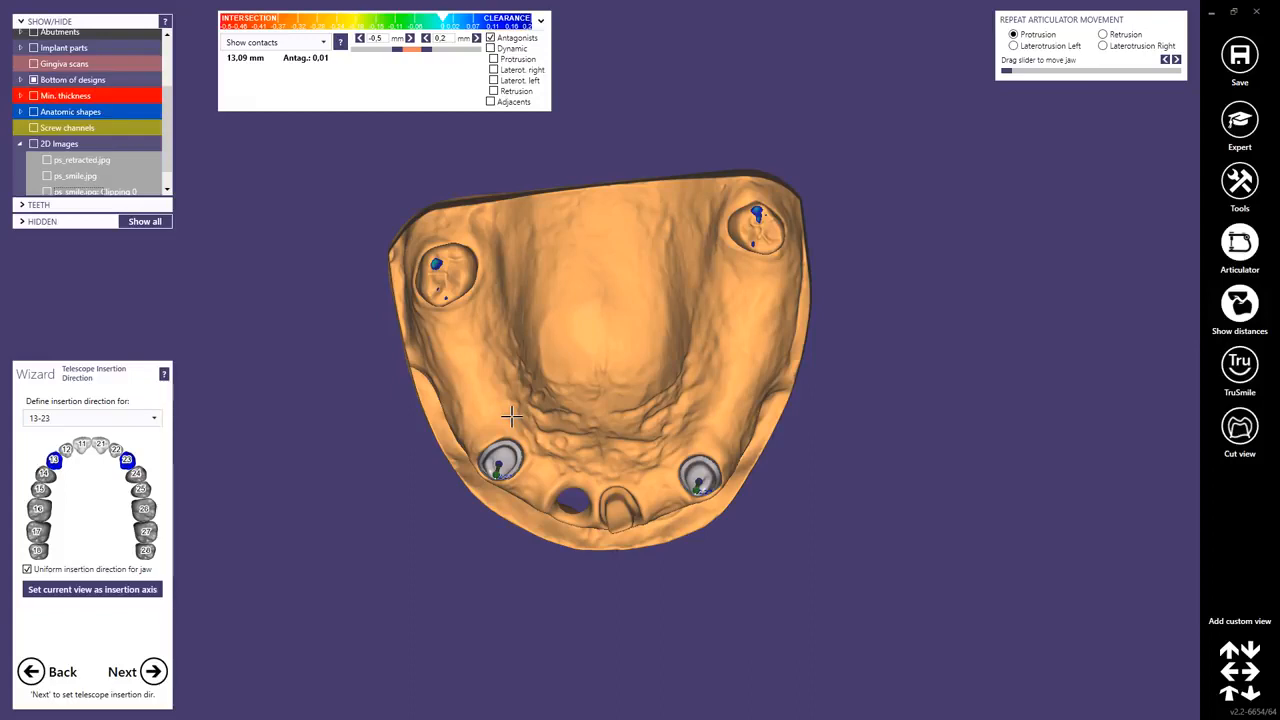
{"action": "right_click_drag", "start_coordinate": [603, 333], "coordinate": [607, 333]}
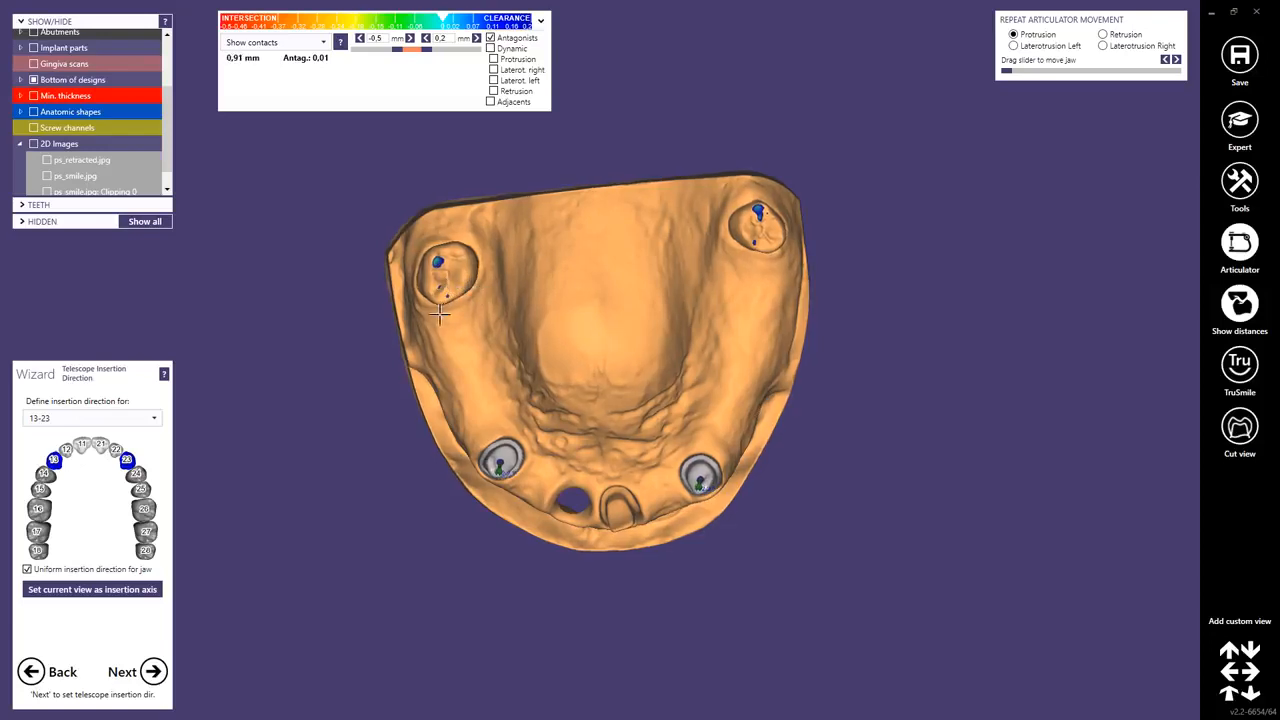
{"action": "right_click_drag", "start_coordinate": [575, 361], "coordinate": [575, 355]}
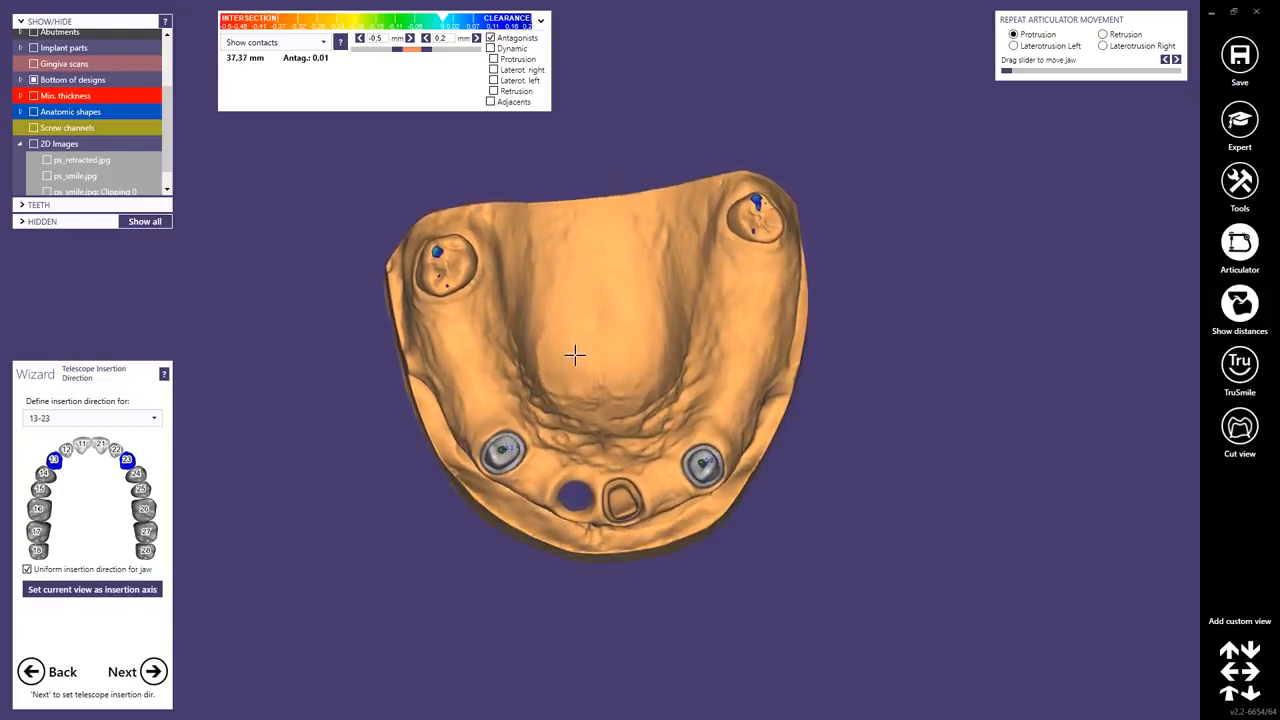
{"action": "scroll", "coordinate": [577, 374], "scroll_direction": "up", "scroll_amount": 5}
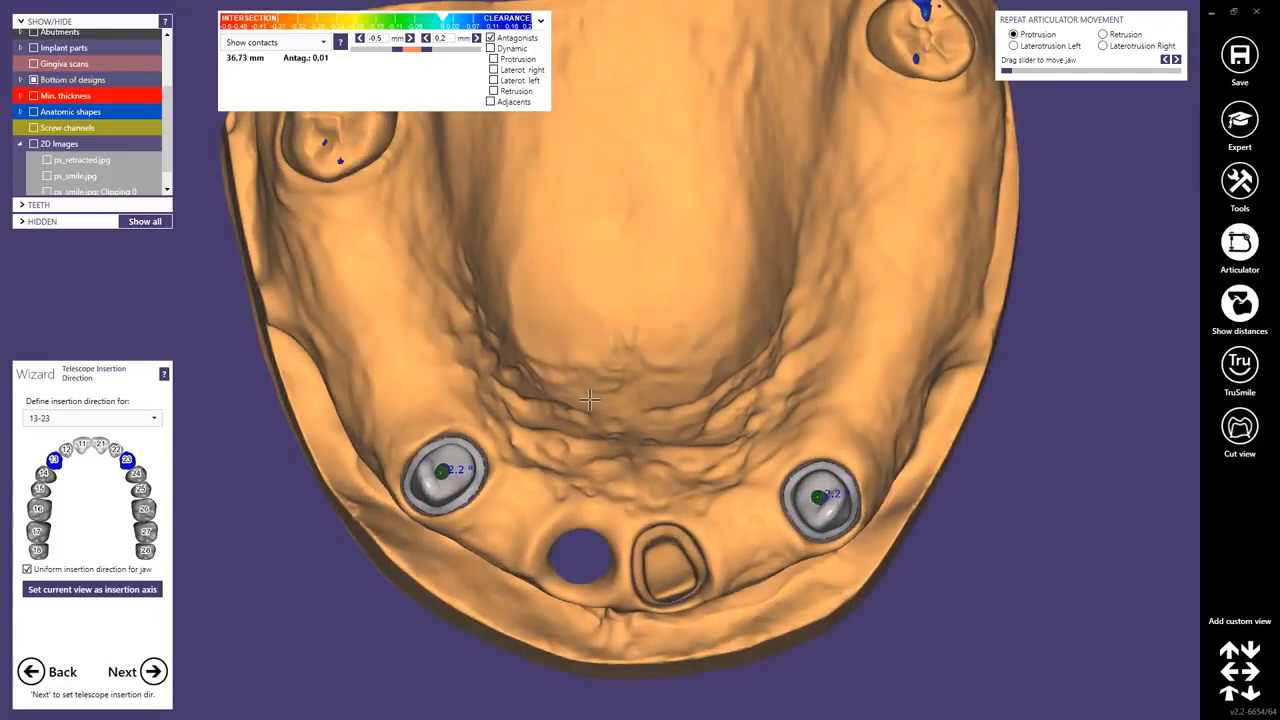
{"action": "right_click_drag", "start_coordinate": [589, 399], "coordinate": [589, 400]}
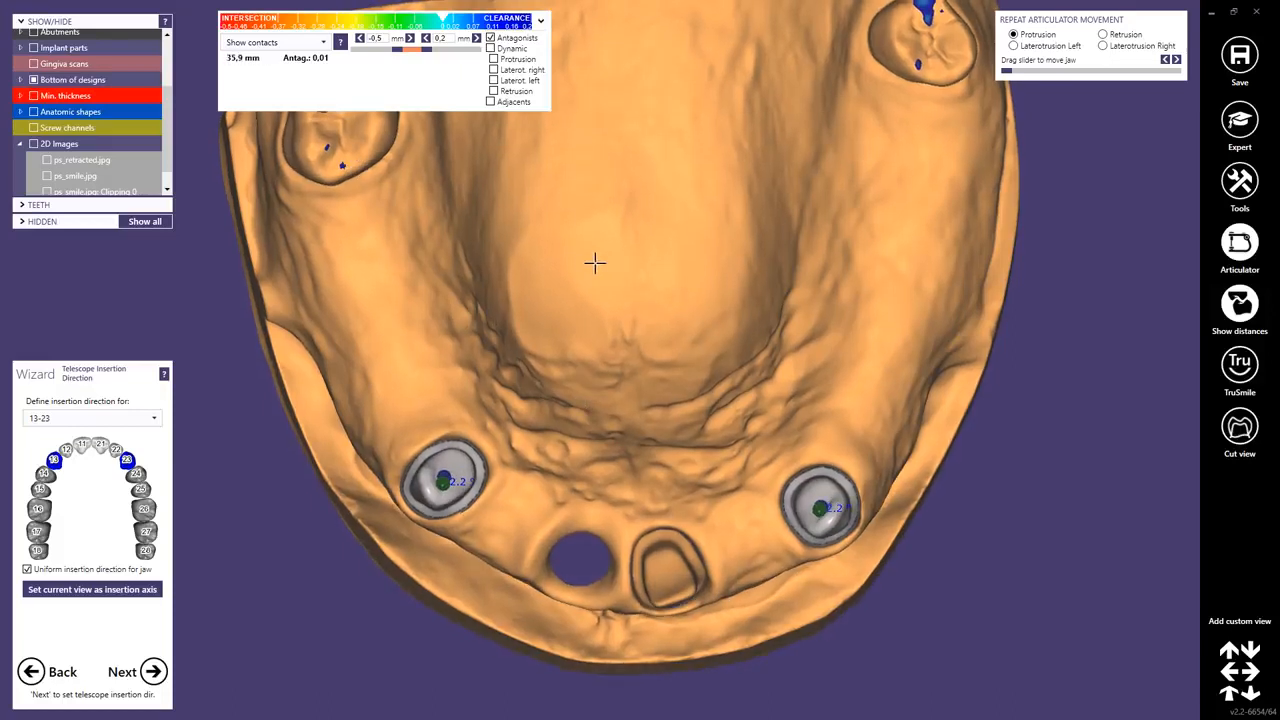
{"action": "right_click_drag", "start_coordinate": [595, 263], "coordinate": [594, 263]}
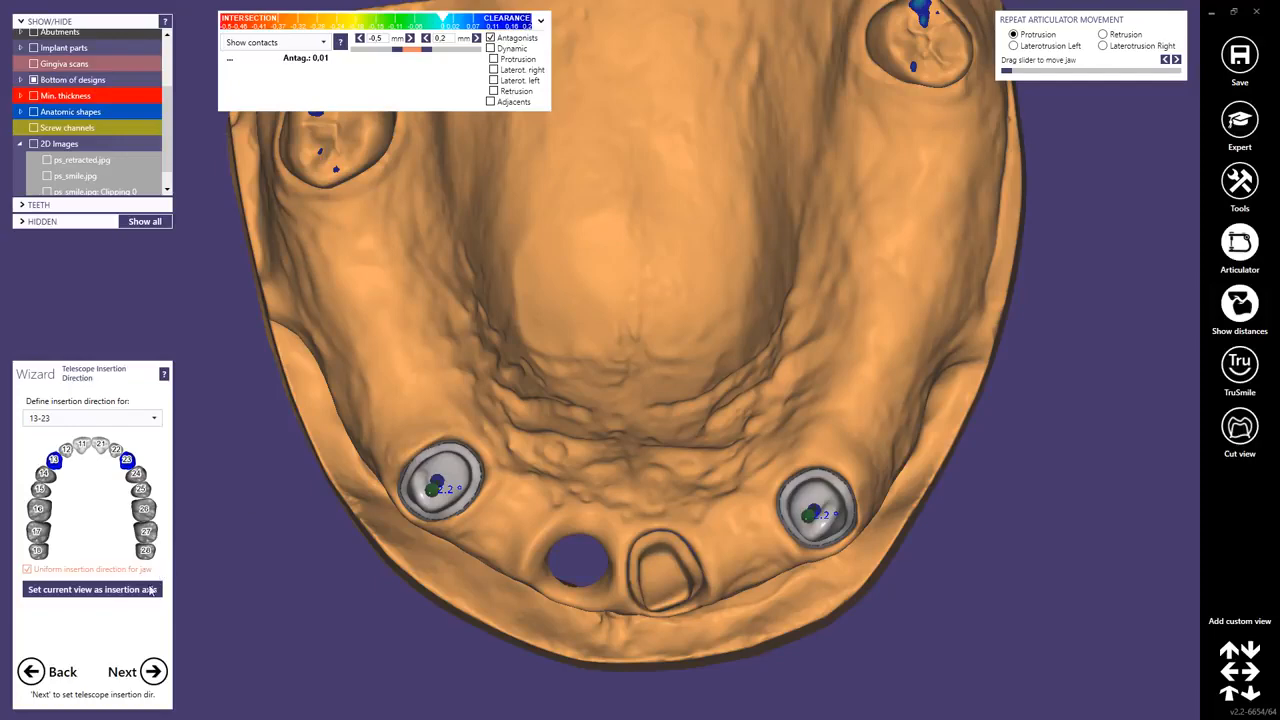
{"action": "left_click", "coordinate": [150, 590]}
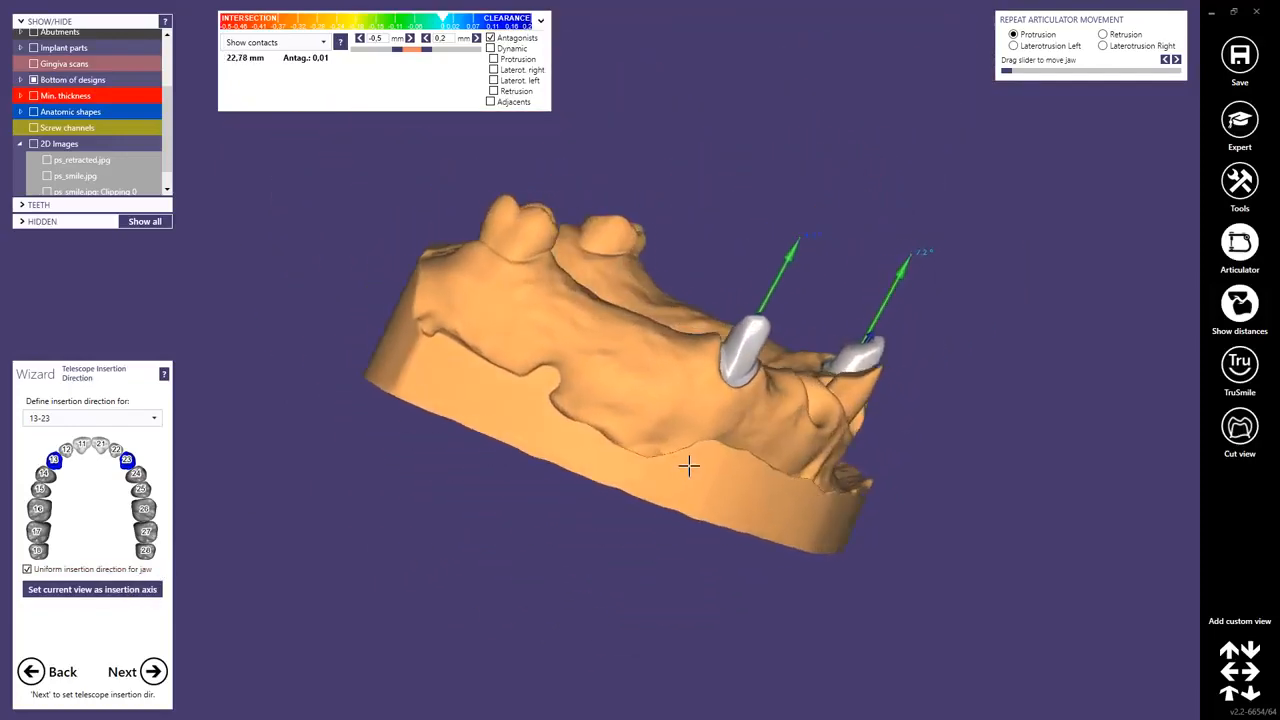
Inspect the telescope insertion arrows from the side and proceed to the Primary Telescope step.
{"action": "scroll", "coordinate": [863, 249], "scroll_direction": "up", "scroll_amount": 3}
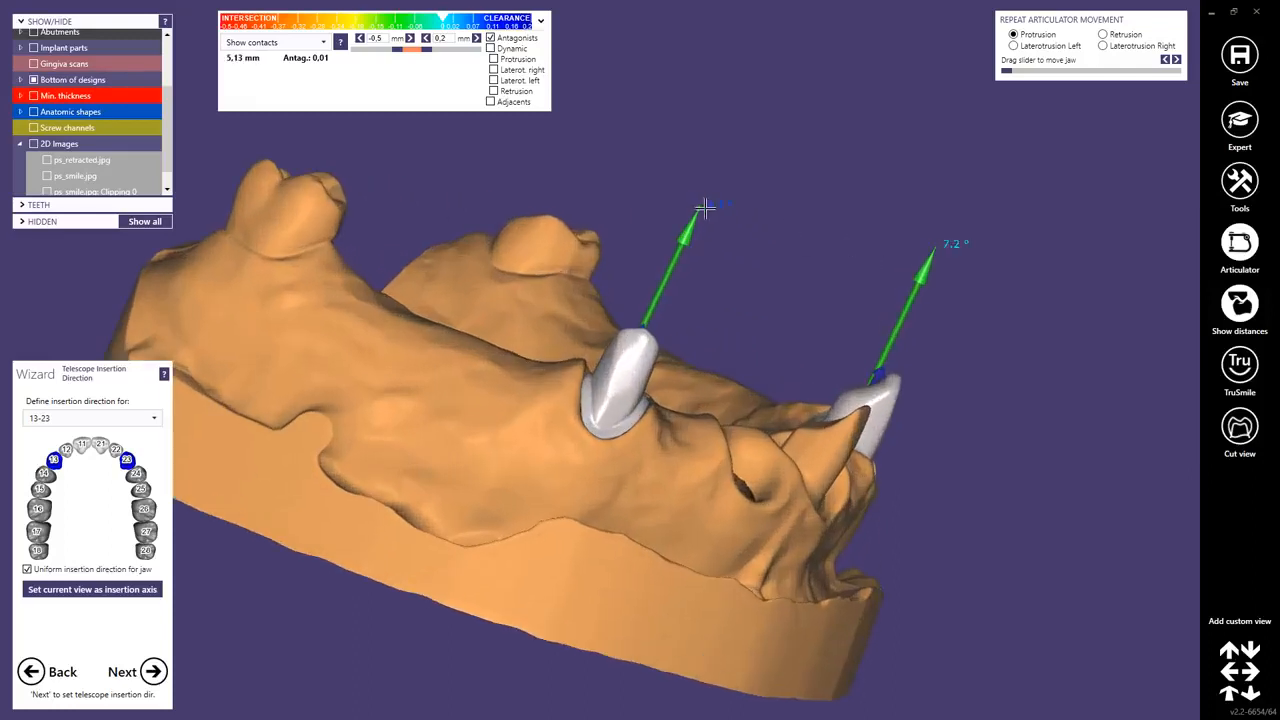
{"action": "left_click_drag", "start_coordinate": [700, 206], "coordinate": [697, 205]}
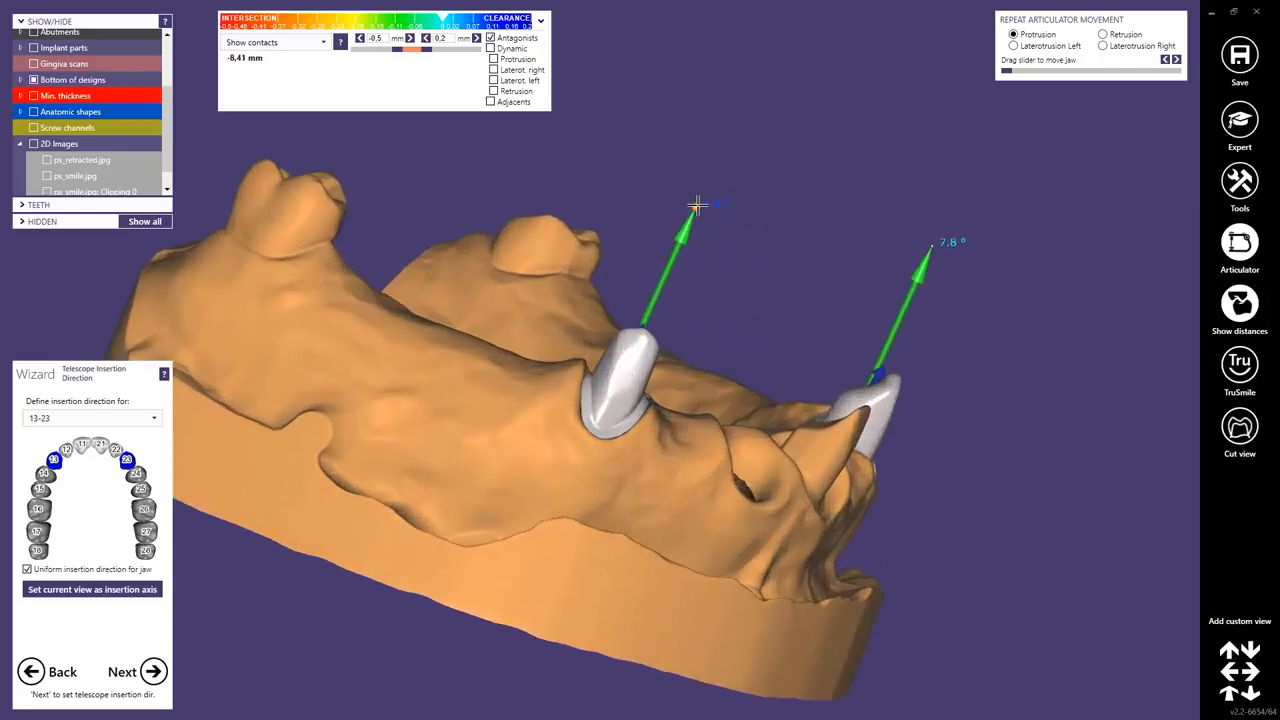
{"action": "scroll", "coordinate": [755, 390], "scroll_direction": "down", "scroll_amount": 3}
{"action": "mouse_move", "coordinate": [769, 431]}
{"action": "right_mouse_down"}
{"action": "mouse_move", "coordinate": [780, 434]}
{"action": "mouse_move", "coordinate": [760, 440]}
{"action": "right_mouse_up"}
{"action": "left_click", "coordinate": [153, 672]}
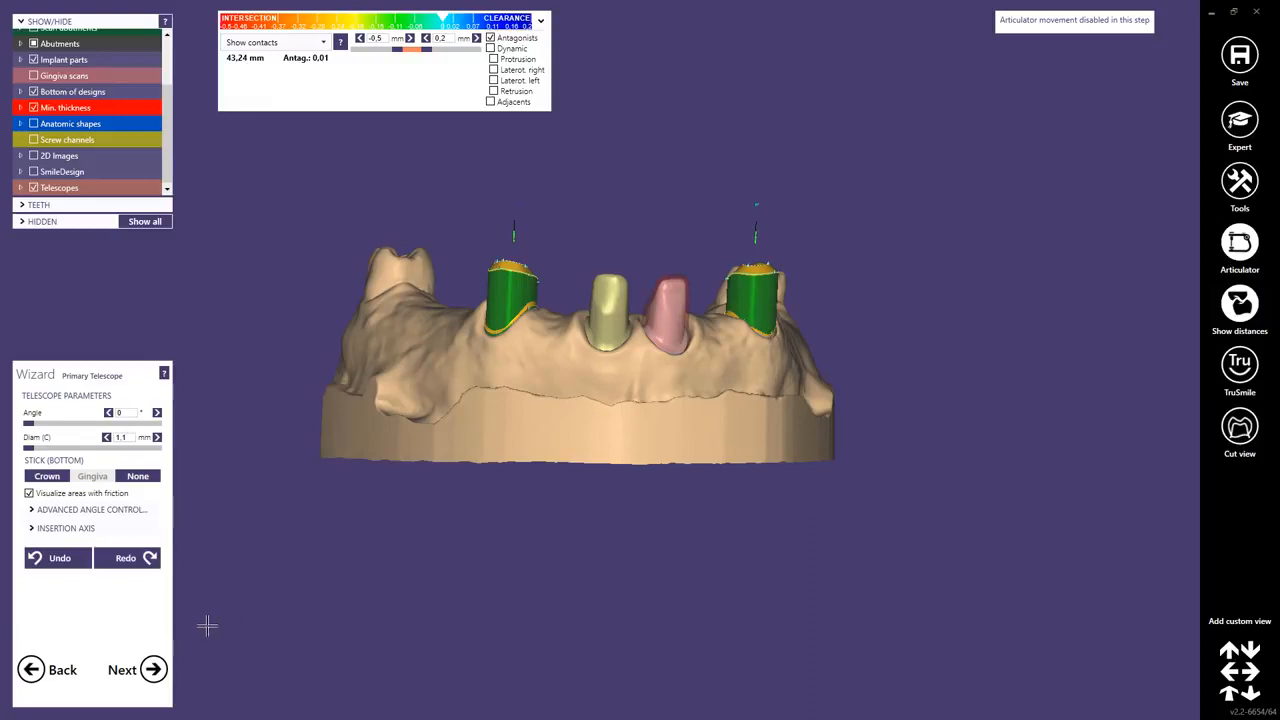
Zoom to the primary telescope and drag its cervical control points to reshape the lower band.
{"action": "left_click", "coordinate": [1253, 315]}
{"action": "middle_click", "coordinate": [740, 334]}
{"action": "scroll", "coordinate": [746, 383], "scroll_direction": "down", "scroll_amount": 5}
{"action": "mouse_move", "coordinate": [746, 383]}
{"action": "right_mouse_down"}
{"action": "mouse_move", "coordinate": [729, 378]}
{"action": "mouse_move", "coordinate": [743, 379]}
{"action": "right_mouse_up"}
{"action": "scroll", "coordinate": [696, 394], "scroll_direction": "up", "scroll_amount": 5}
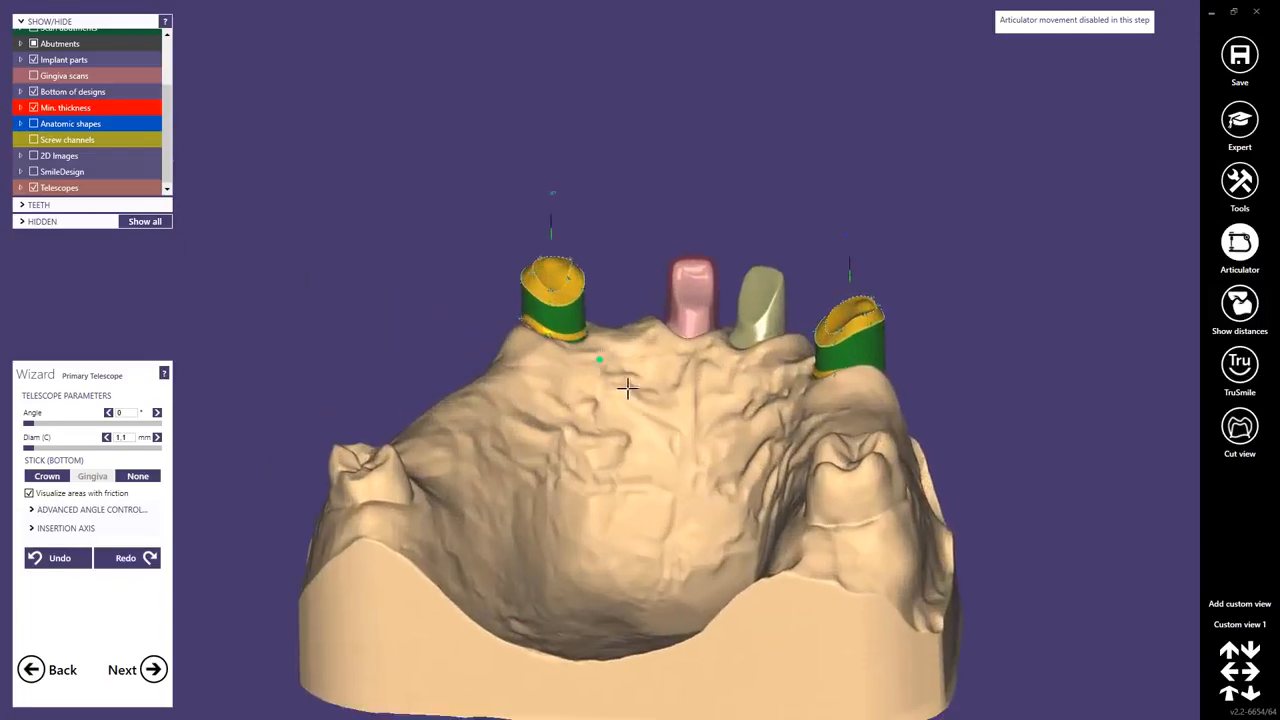
{"action": "right_click_drag", "start_coordinate": [627, 388], "coordinate": [580, 337]}
{"action": "scroll", "coordinate": [560, 334], "scroll_direction": "up", "scroll_amount": 4}
{"action": "middle_click", "coordinate": [561, 336]}
{"action": "scroll", "coordinate": [608, 364], "scroll_direction": "up", "scroll_amount": 3}
{"action": "scroll", "coordinate": [600, 346], "scroll_direction": "up", "scroll_amount": 4}
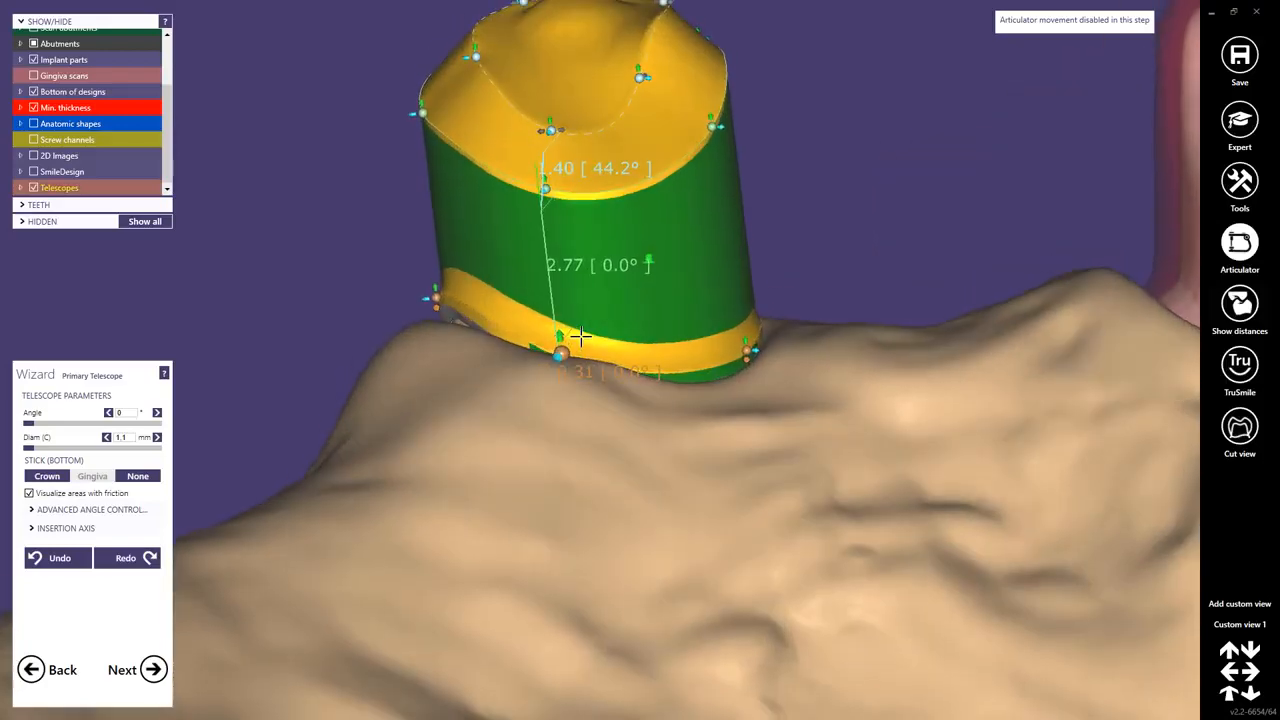
{"action": "left_click_drag", "start_coordinate": [580, 337], "coordinate": [558, 297]}
{"action": "right_click_drag", "start_coordinate": [560, 299], "coordinate": [568, 344]}
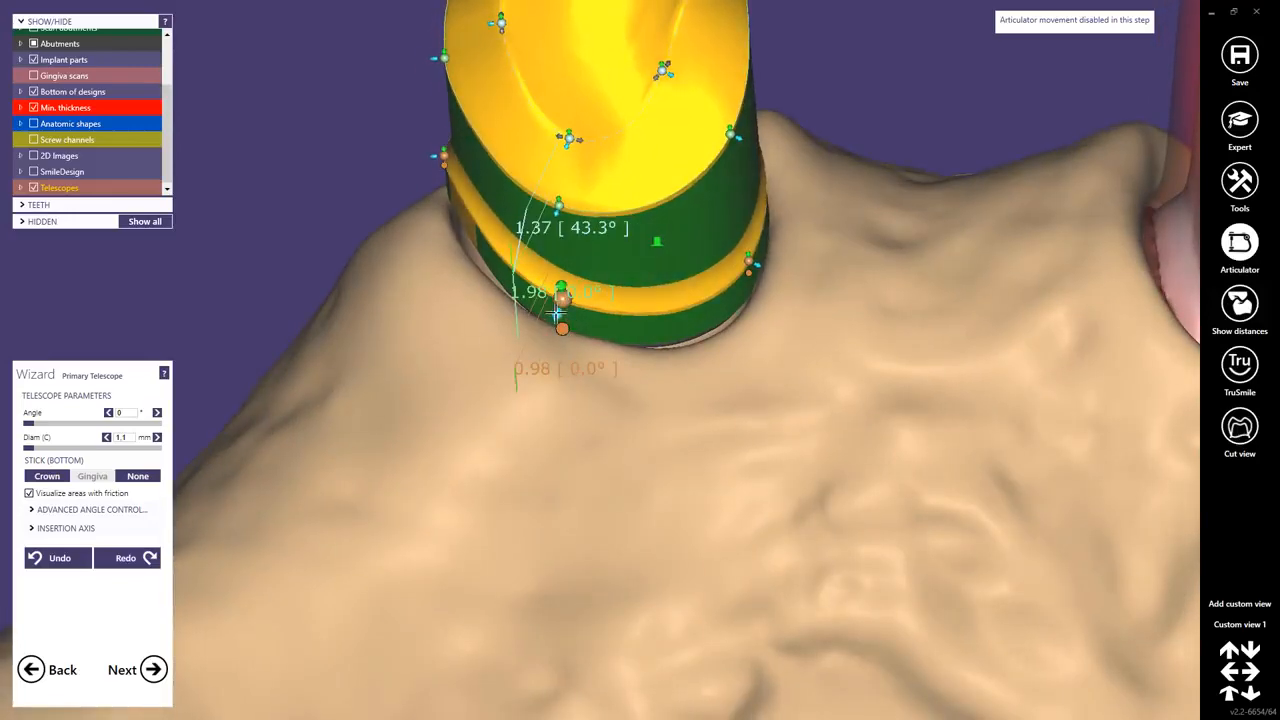
{"action": "left_click_drag", "start_coordinate": [556, 314], "coordinate": [554, 338]}
{"action": "right_click_drag", "start_coordinate": [556, 344], "coordinate": [547, 224]}
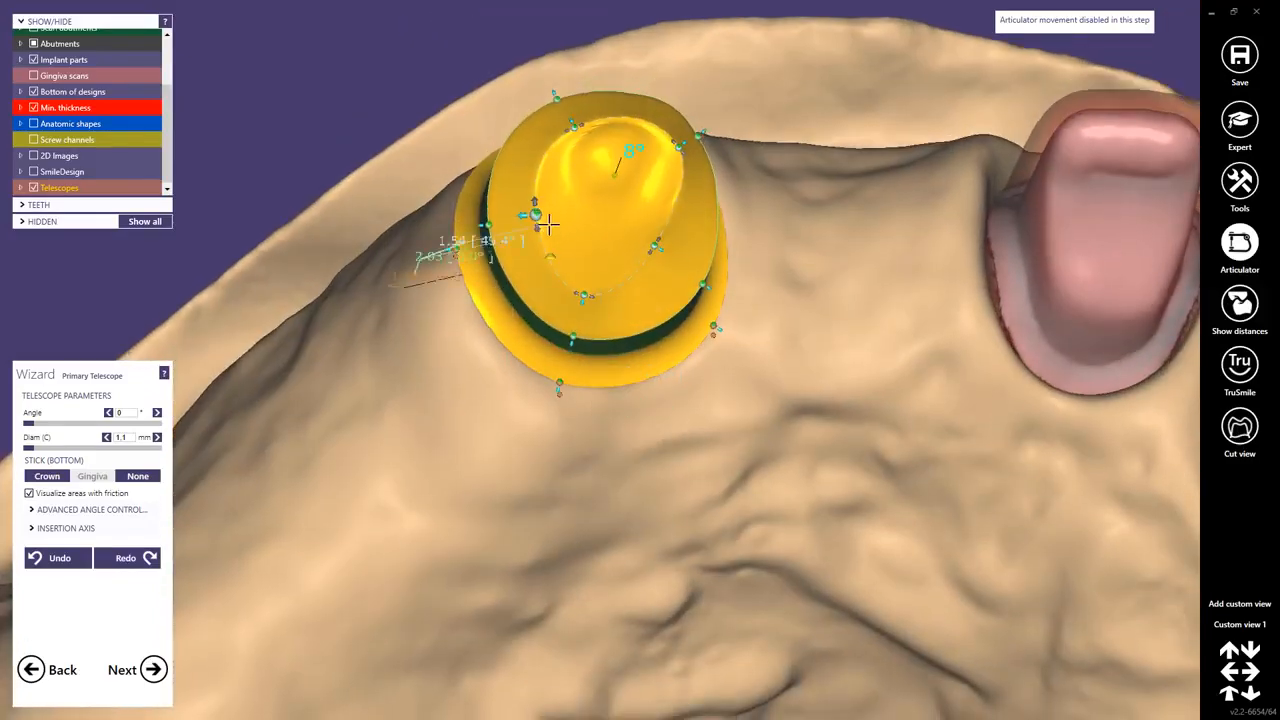
Adjust the telescope's control points around its occlusal outline from an occlusal view.
{"action": "left_click_drag", "start_coordinate": [536, 215], "coordinate": [539, 234]}
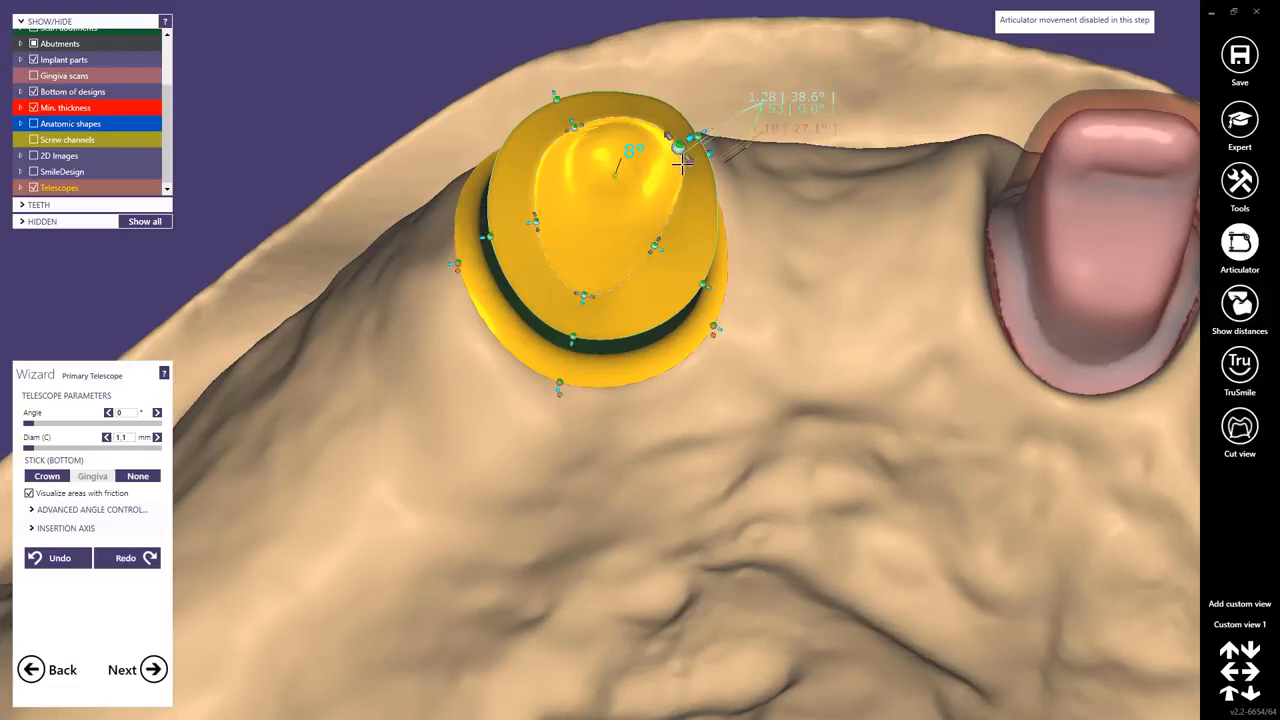
{"action": "right_click_drag", "start_coordinate": [697, 142], "coordinate": [684, 152]}
{"action": "left_click_drag", "start_coordinate": [668, 160], "coordinate": [690, 166]}
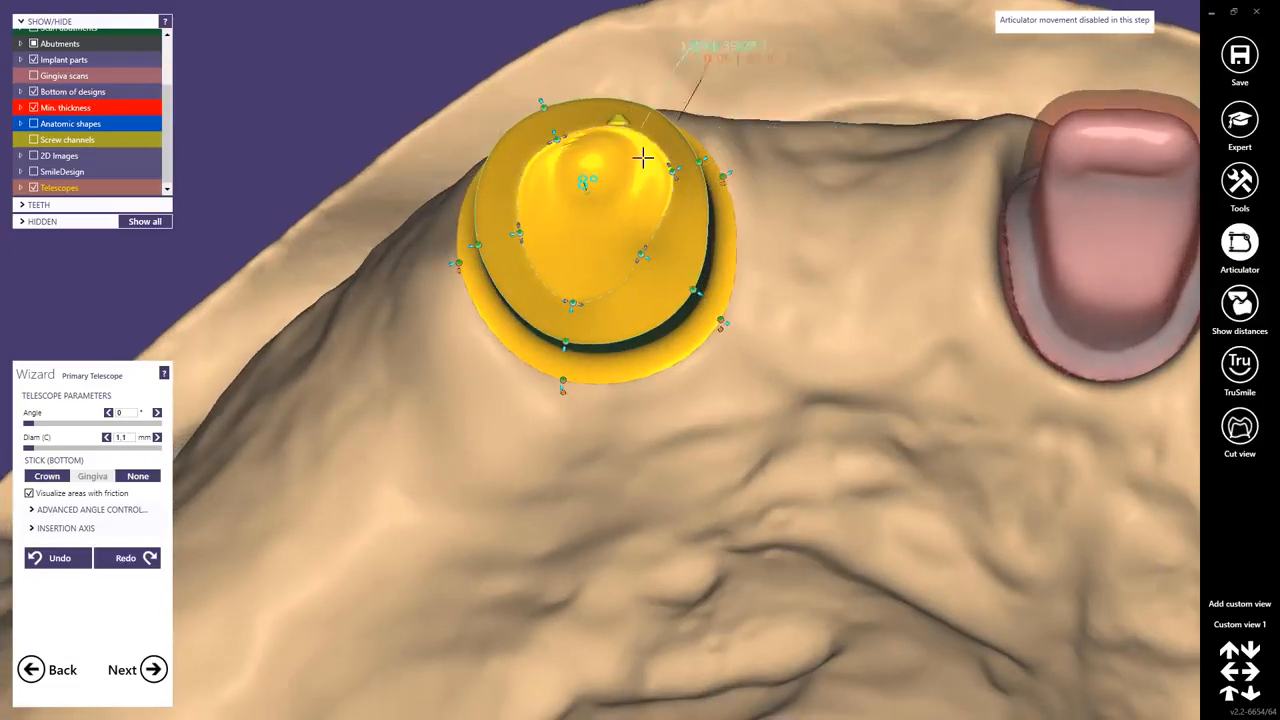
{"action": "right_click_drag", "start_coordinate": [608, 162], "coordinate": [557, 205]}
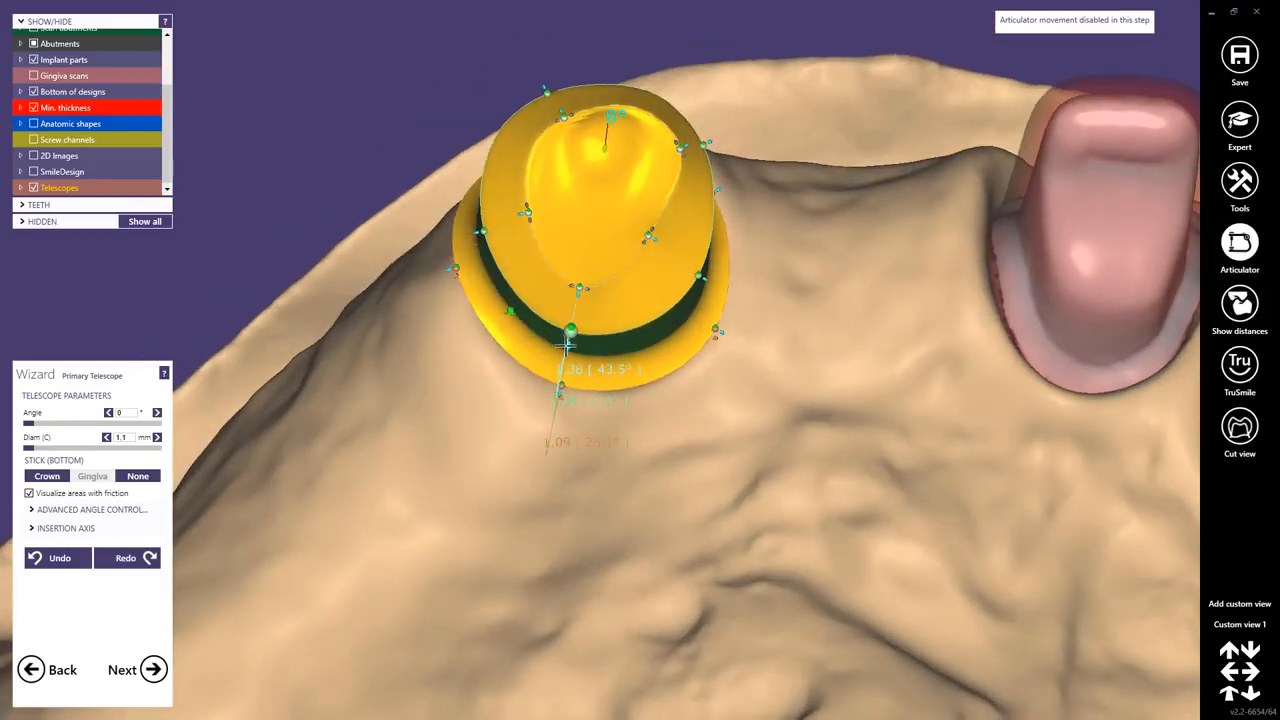
{"action": "left_click_drag", "start_coordinate": [566, 344], "coordinate": [568, 326]}
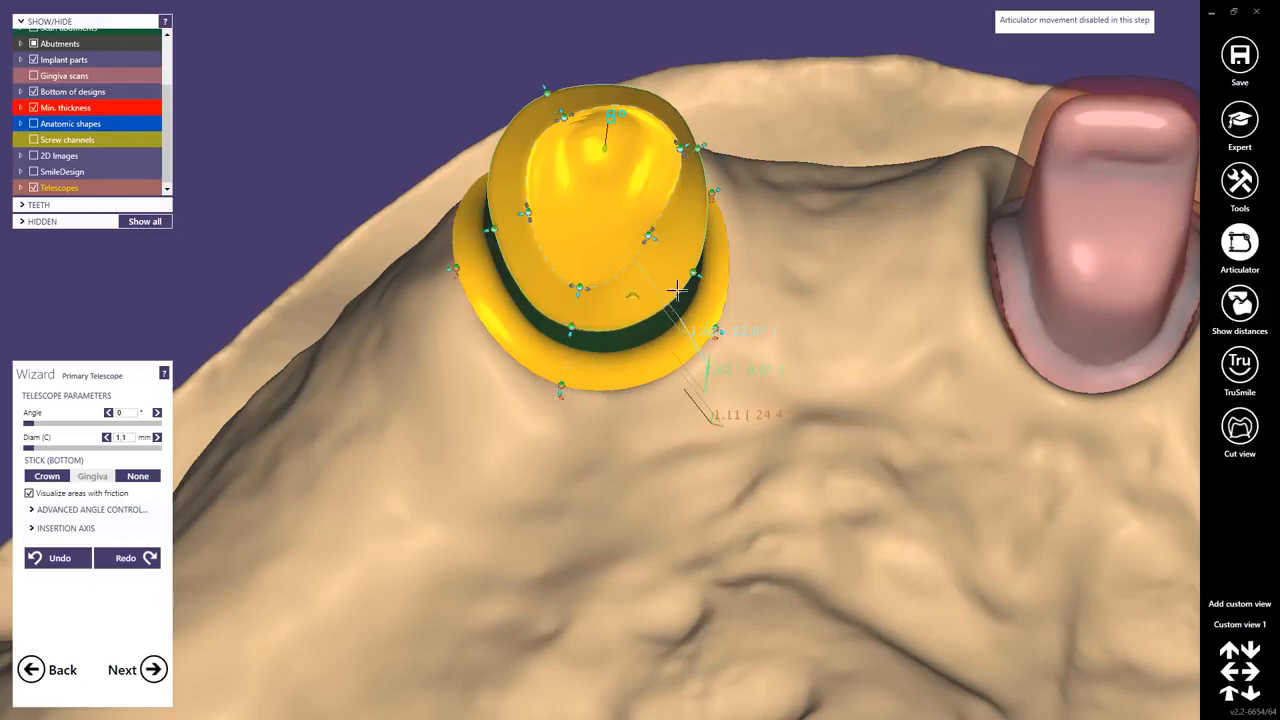
{"action": "right_click_drag", "start_coordinate": [657, 297], "coordinate": [657, 302]}
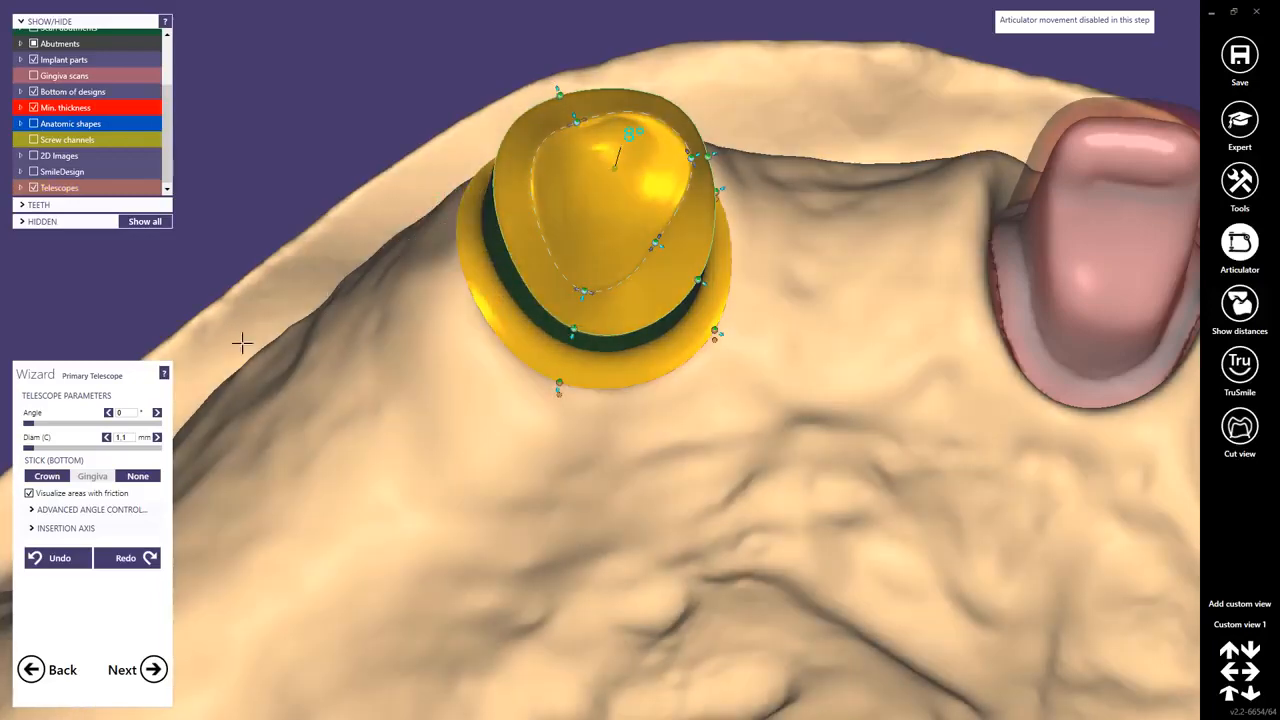
Undo the last change and reshape the telescope's occlusal outline by moving its control points from an occlusal view.
{"action": "left_click", "coordinate": [62, 560]}
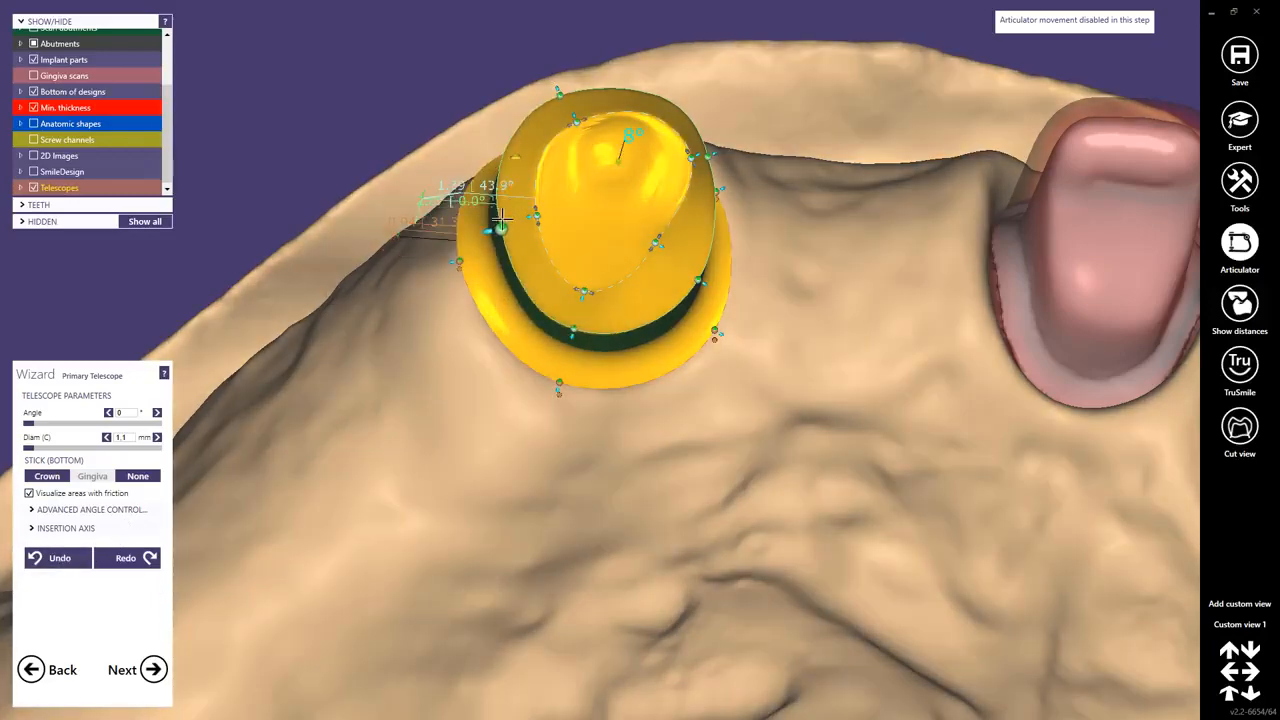
{"action": "left_click_drag", "start_coordinate": [500, 229], "coordinate": [466, 235]}
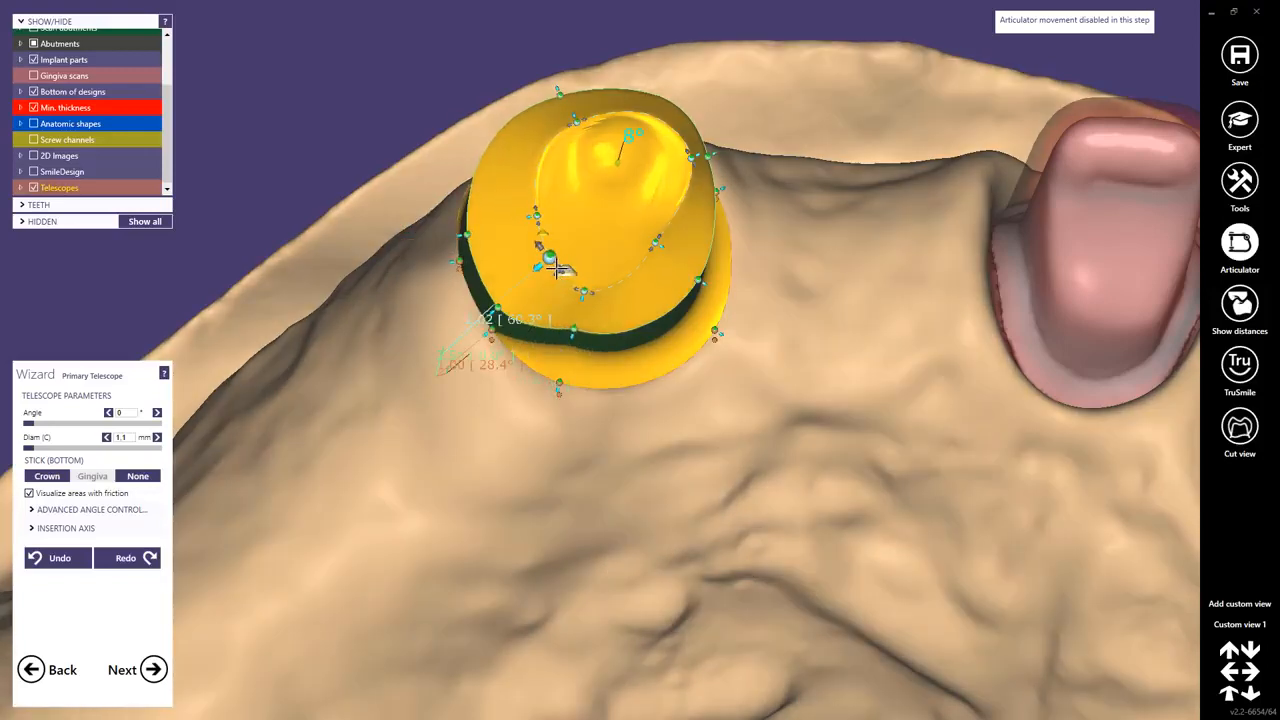
{"action": "left_click_drag", "start_coordinate": [555, 267], "coordinate": [558, 271]}
{"action": "right_click_drag", "start_coordinate": [470, 250], "coordinate": [468, 265]}
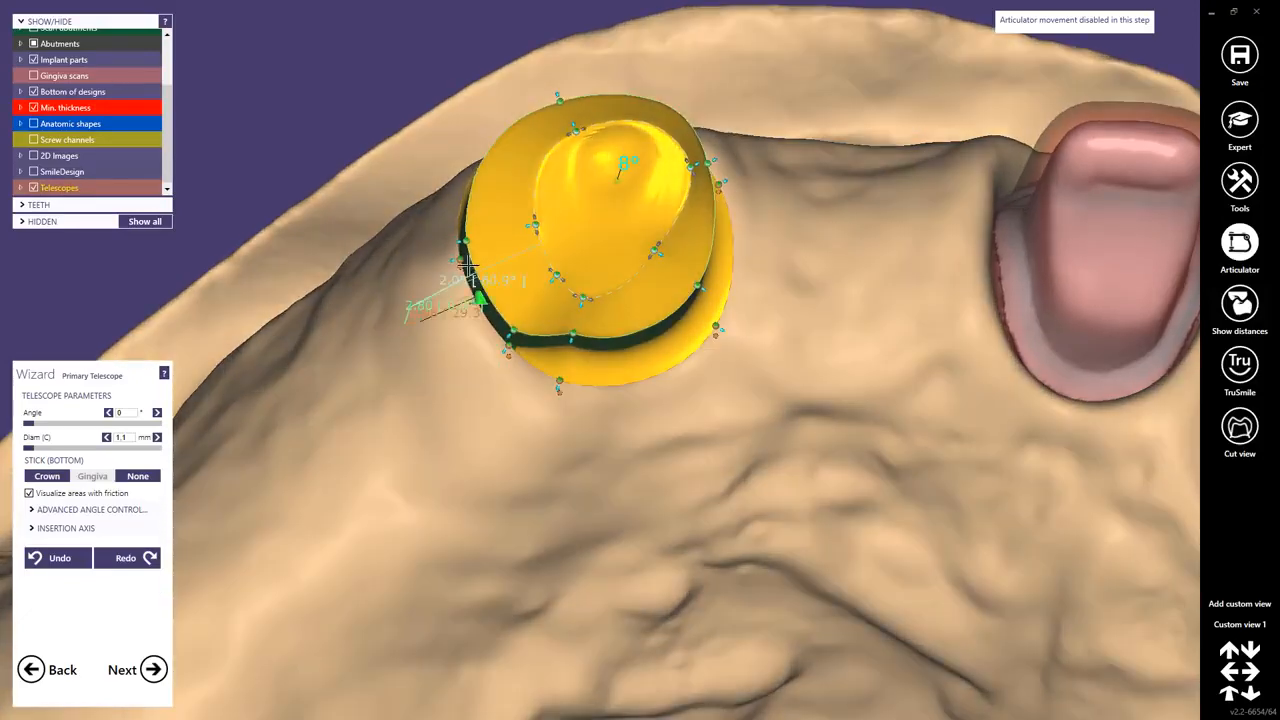
{"action": "left_click_drag", "start_coordinate": [538, 238], "coordinate": [539, 245]}
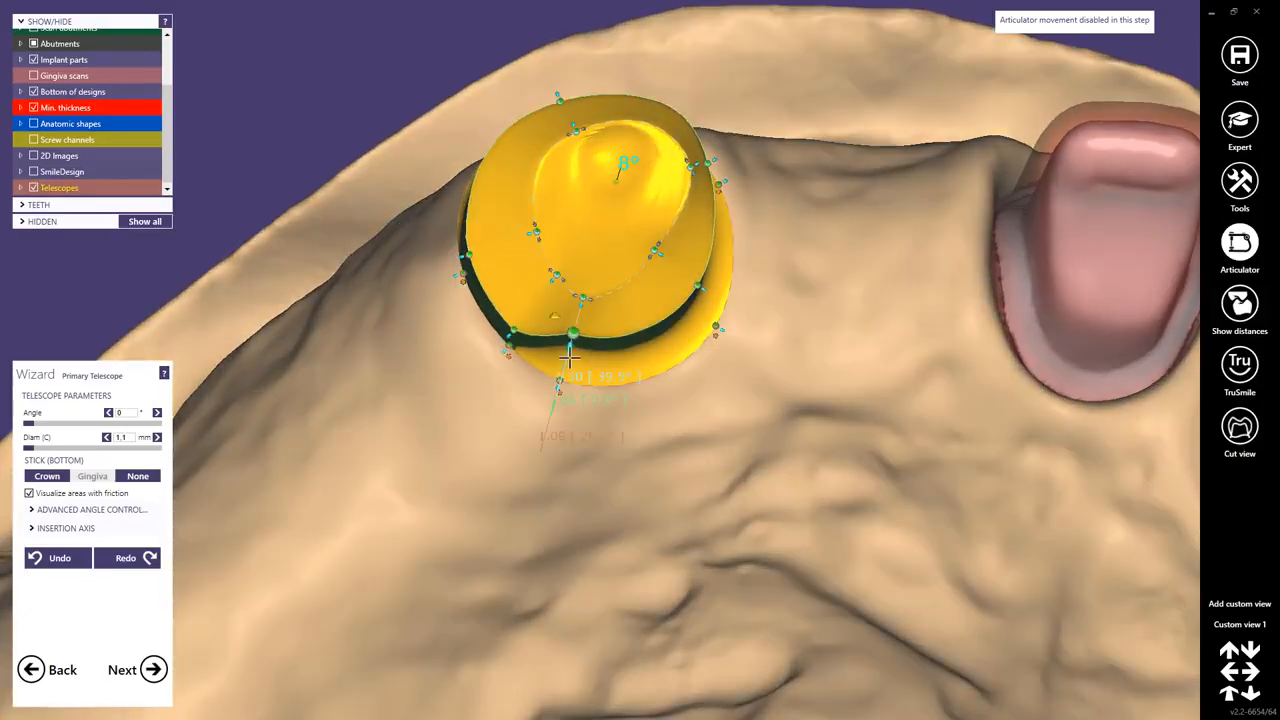
{"action": "left_click_drag", "start_coordinate": [569, 350], "coordinate": [566, 366]}
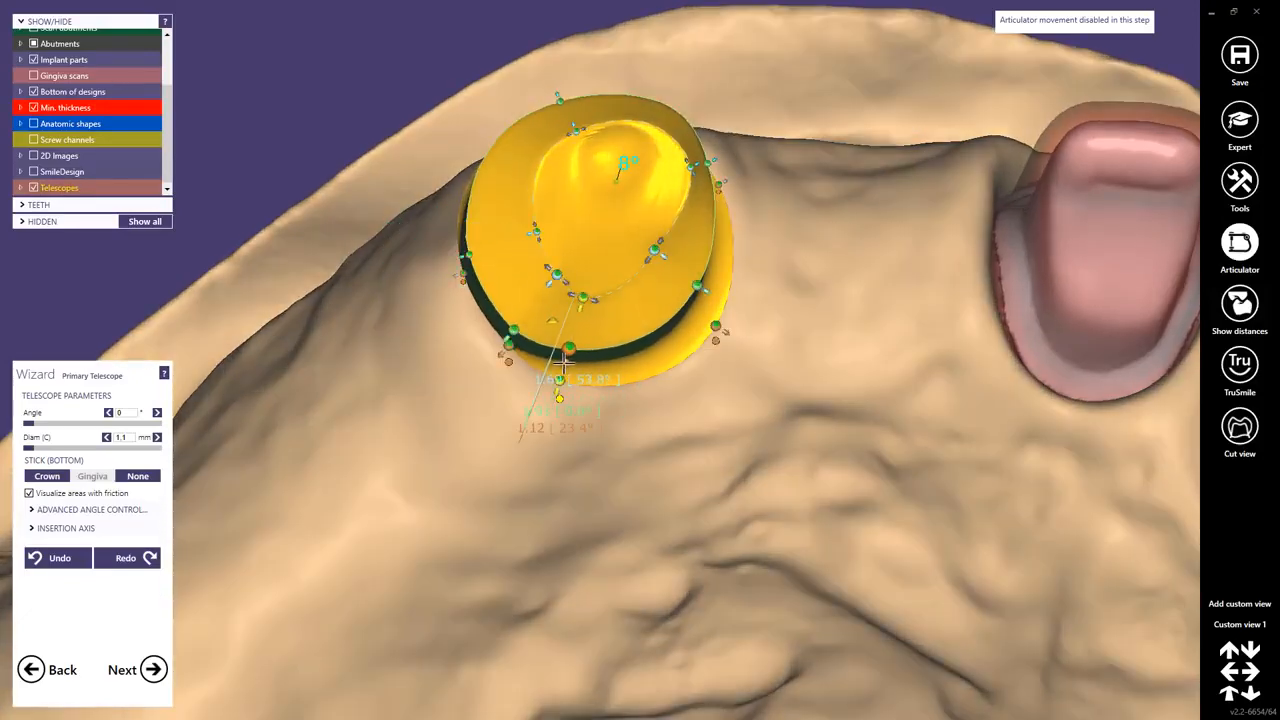
{"action": "right_click_drag", "start_coordinate": [684, 272], "coordinate": [678, 280]}
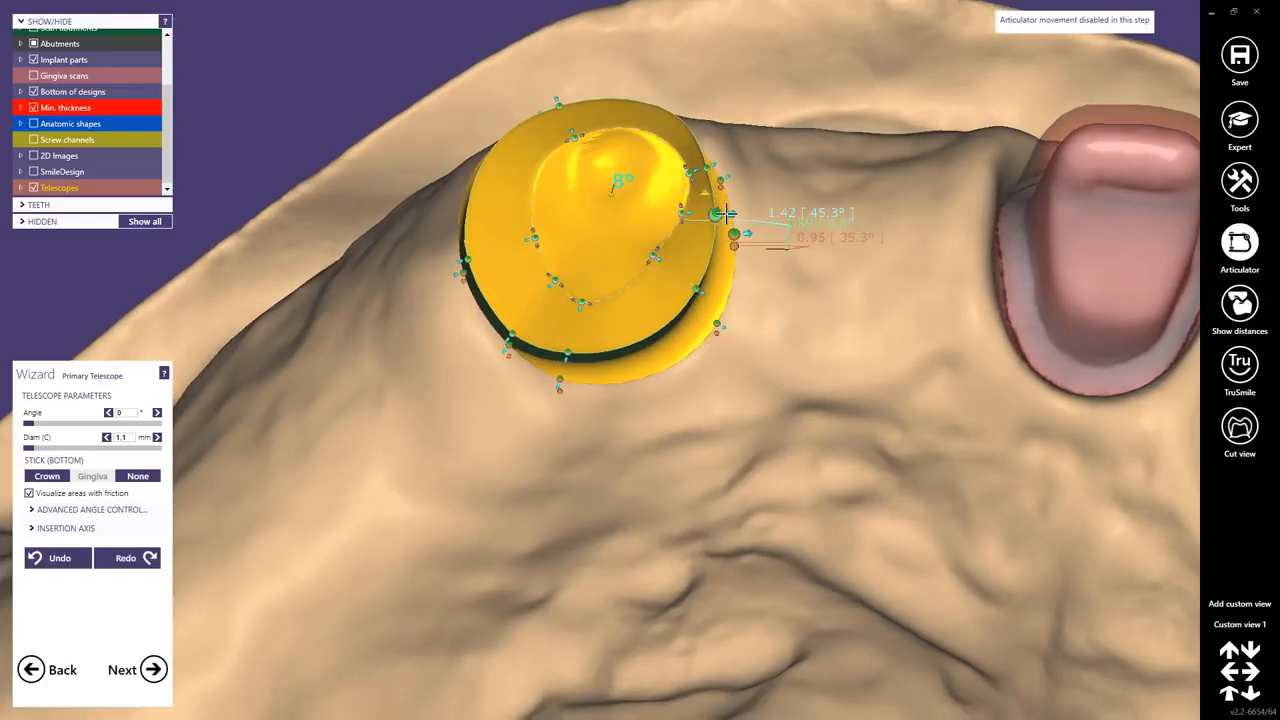
{"action": "mouse_move", "coordinate": [726, 214]}
{"action": "left_mouse_down"}
{"action": "mouse_move", "coordinate": [709, 149]}
{"action": "mouse_move", "coordinate": [748, 148]}
{"action": "left_mouse_up"}
{"action": "right_click_drag", "start_coordinate": [737, 232], "coordinate": [710, 264]}
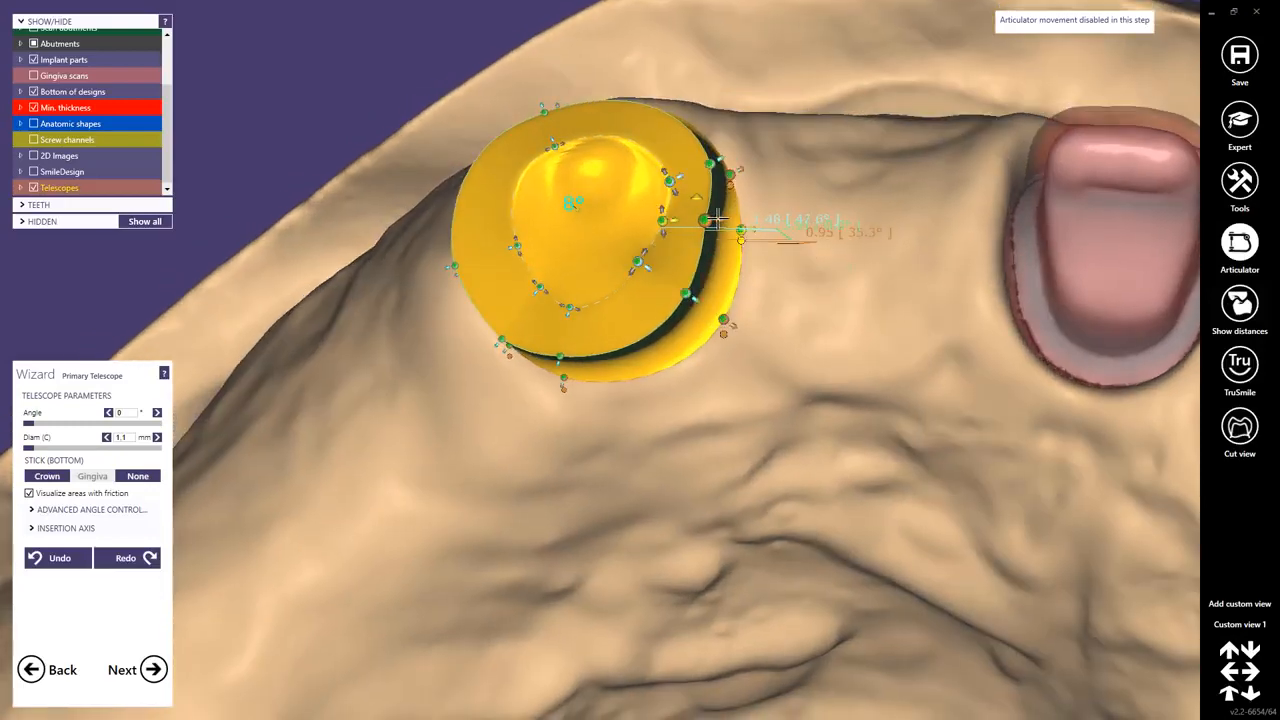
{"action": "right_click_drag", "start_coordinate": [716, 218], "coordinate": [583, 278]}
{"action": "left_click_drag", "start_coordinate": [581, 262], "coordinate": [570, 297]}
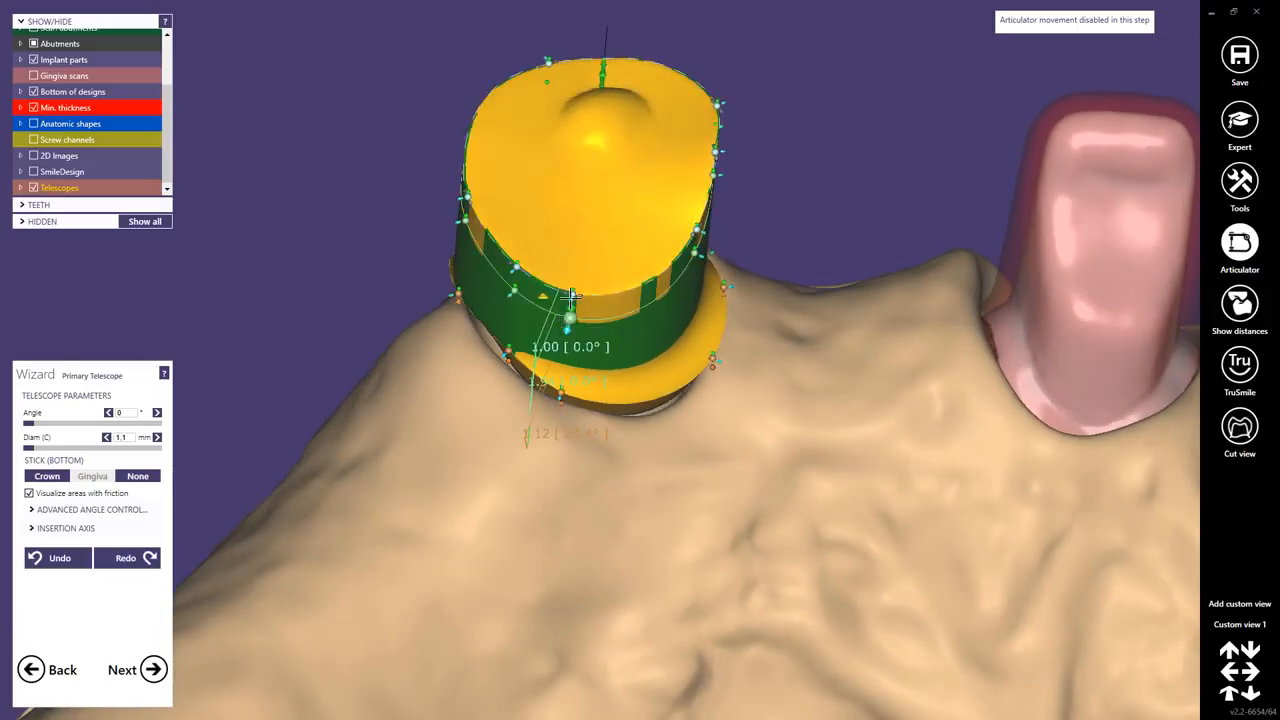
Adjust the control points of the telescope's occlusal margin from a side view.
{"action": "right_click_drag", "start_coordinate": [571, 297], "coordinate": [572, 276]}
{"action": "mouse_move", "coordinate": [573, 240]}
{"action": "left_mouse_down"}
{"action": "mouse_move", "coordinate": [573, 262]}
{"action": "mouse_move", "coordinate": [583, 233]}
{"action": "left_mouse_up"}
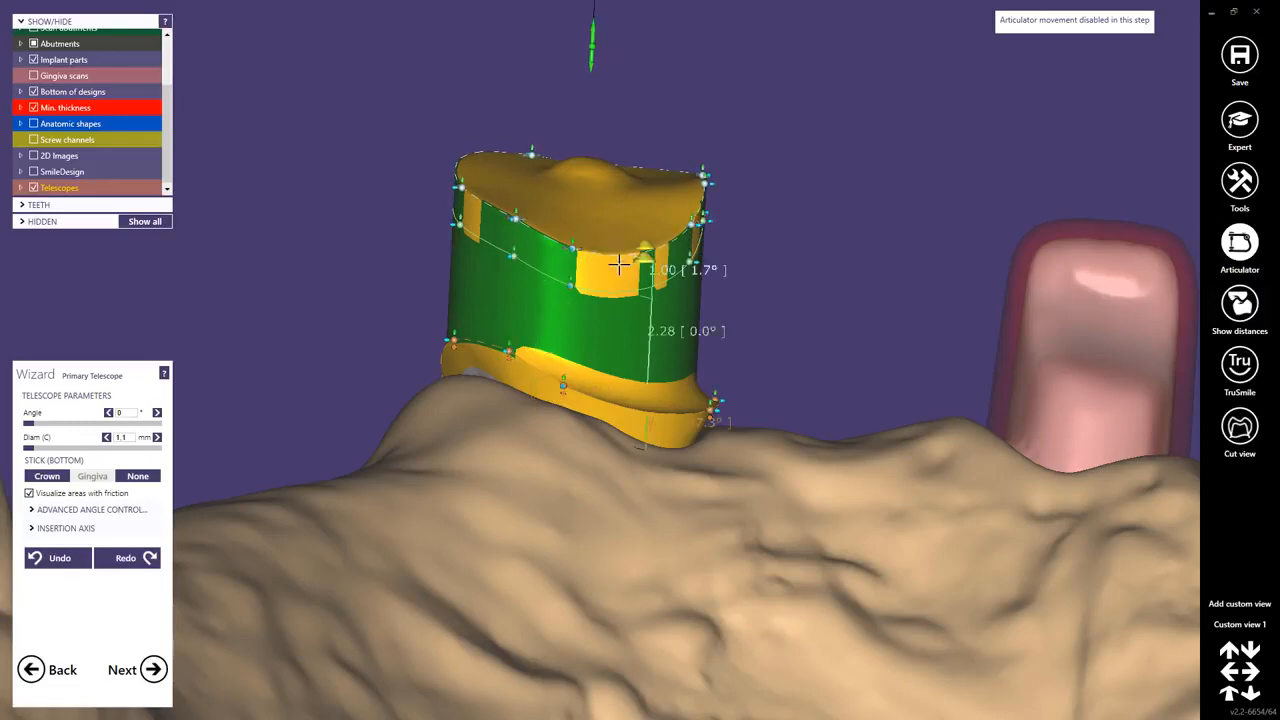
{"action": "right_click_drag", "start_coordinate": [619, 263], "coordinate": [566, 303]}
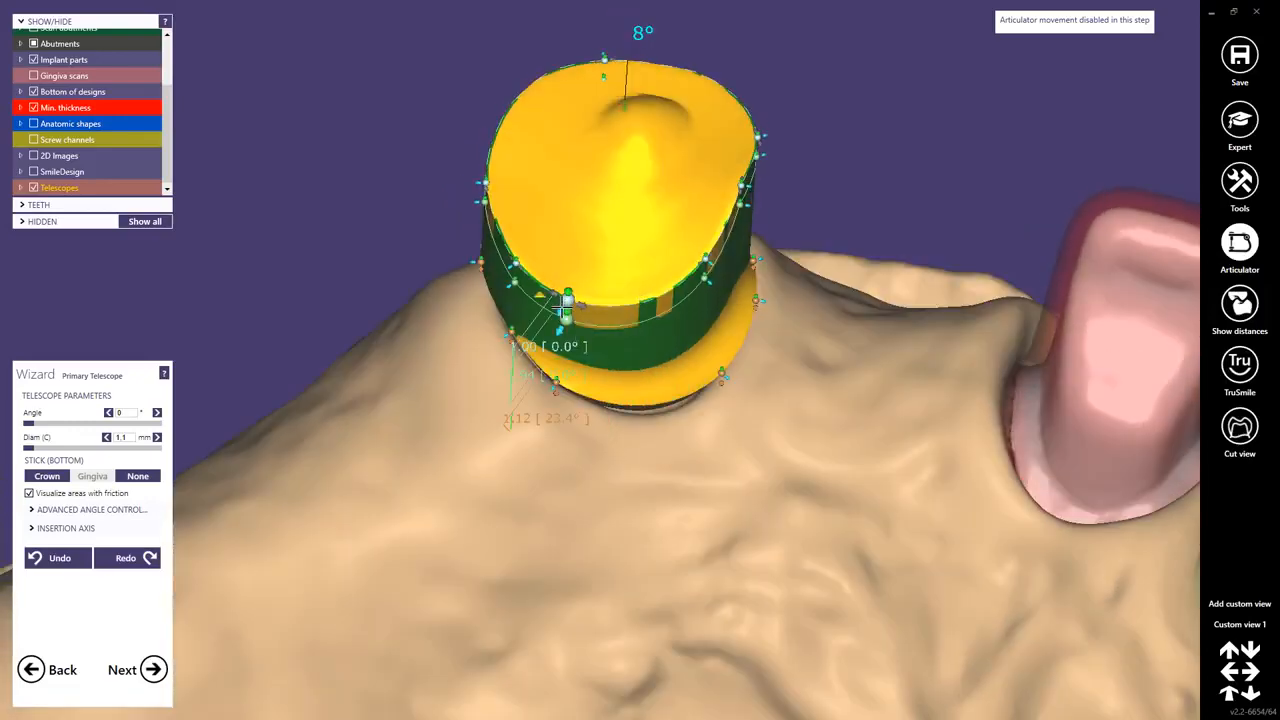
{"action": "left_click_drag", "start_coordinate": [562, 309], "coordinate": [569, 296]}
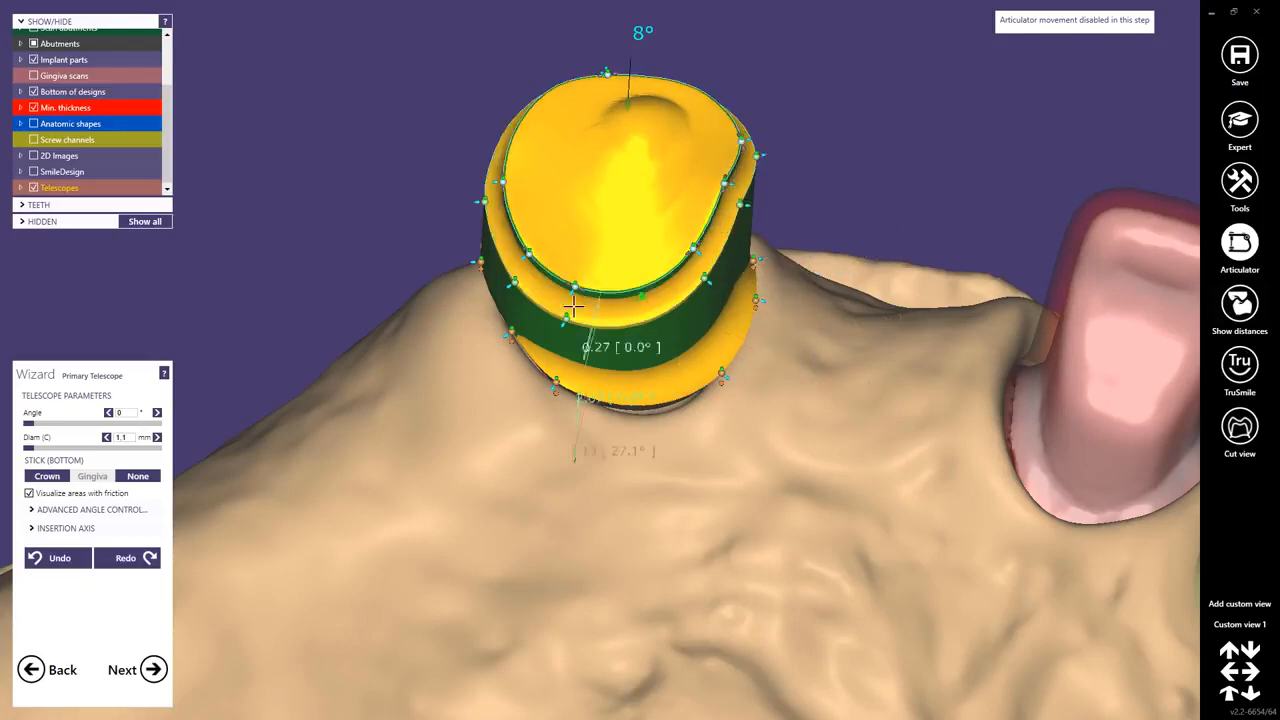
Refine the telescope's margin control points all around, working from the occlusal, lingual and buccal sides.
{"action": "right_click_drag", "start_coordinate": [588, 288], "coordinate": [485, 218]}
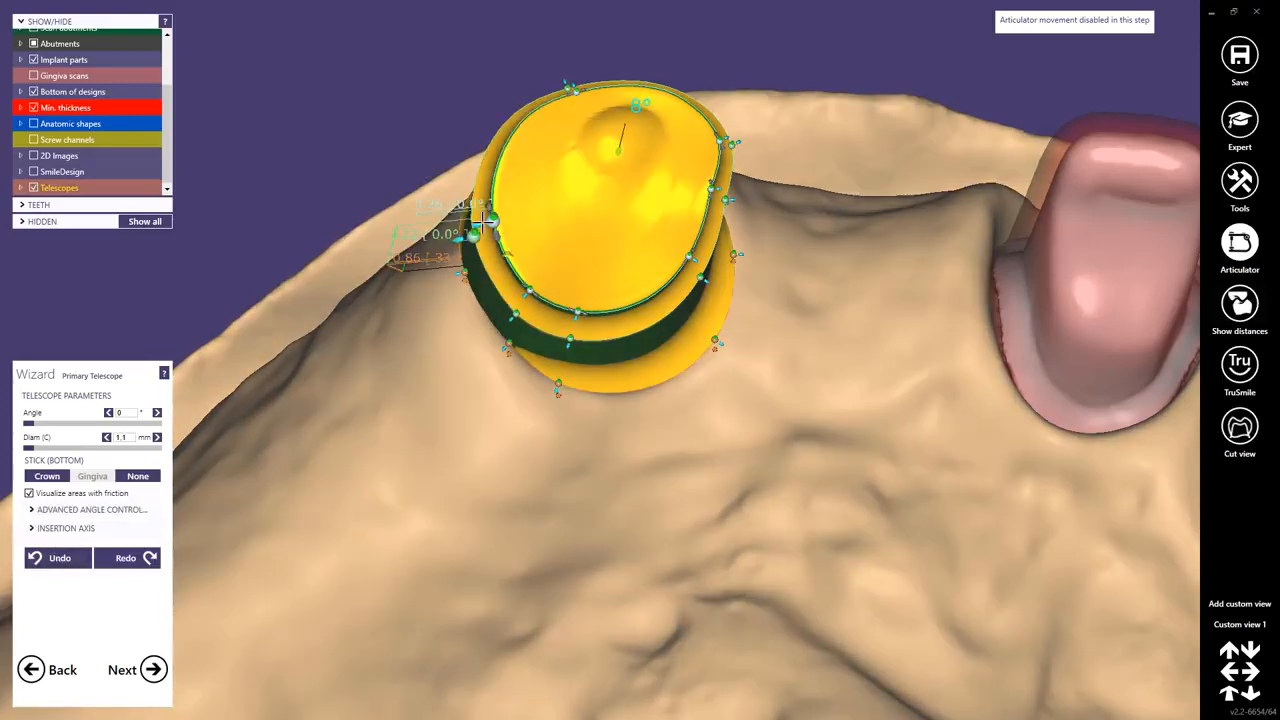
{"action": "right_click_drag", "start_coordinate": [671, 186], "coordinate": [700, 162]}
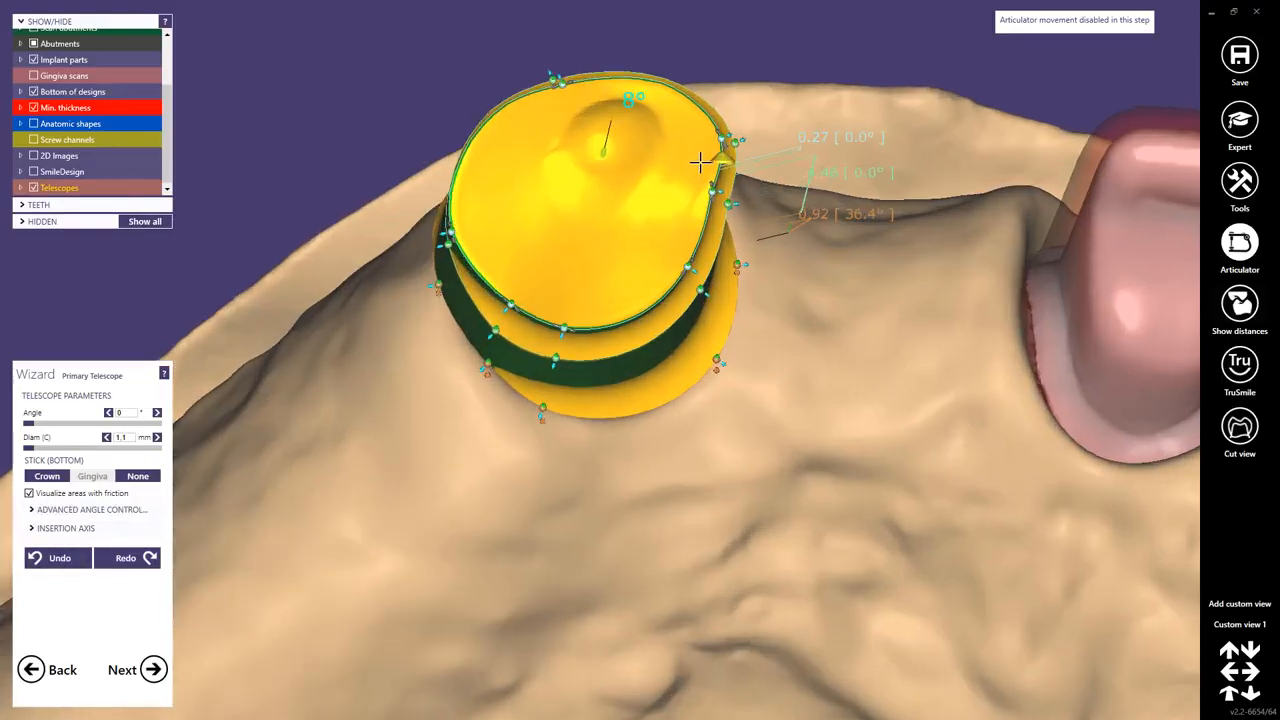
{"action": "left_click_drag", "start_coordinate": [727, 193], "coordinate": [663, 220]}
{"action": "mouse_move", "coordinate": [684, 242]}
{"action": "right_mouse_down"}
{"action": "mouse_move", "coordinate": [671, 240]}
{"action": "mouse_move", "coordinate": [682, 219]}
{"action": "mouse_move", "coordinate": [676, 232]}
{"action": "right_mouse_up"}
{"action": "left_click_drag", "start_coordinate": [806, 502], "coordinate": [805, 535]}
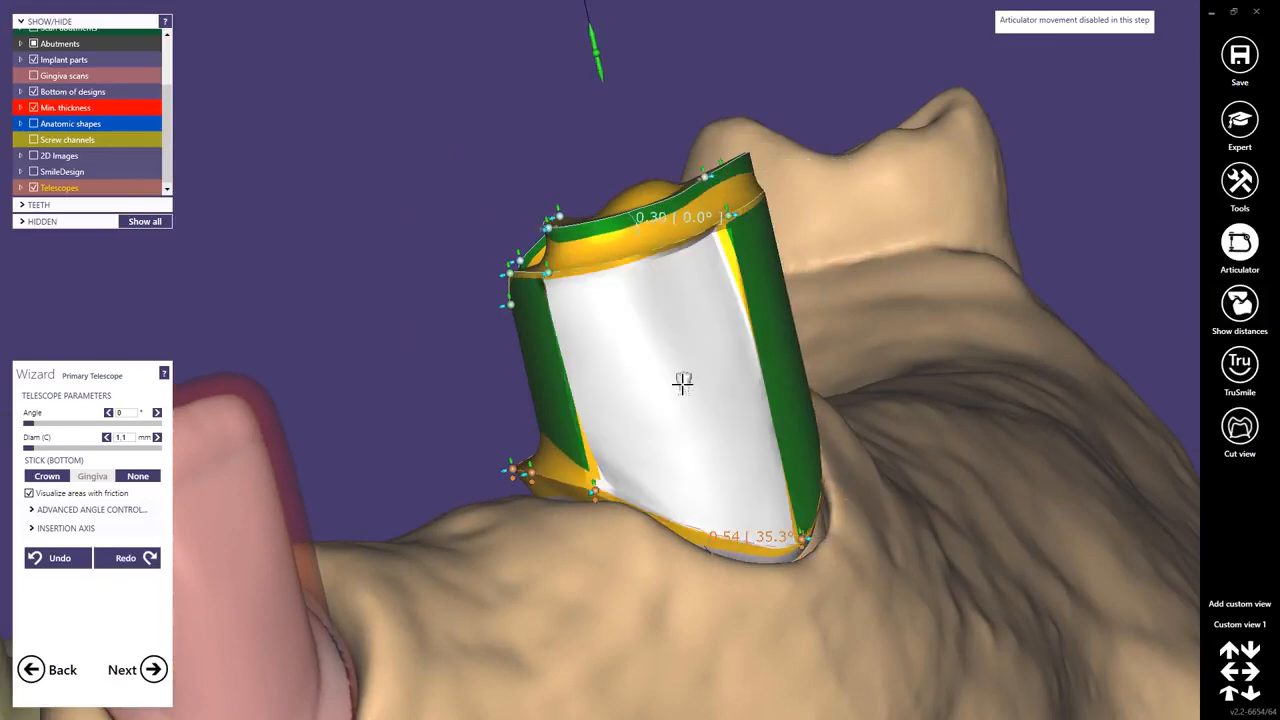
{"action": "right_click_drag", "start_coordinate": [681, 384], "coordinate": [647, 376]}
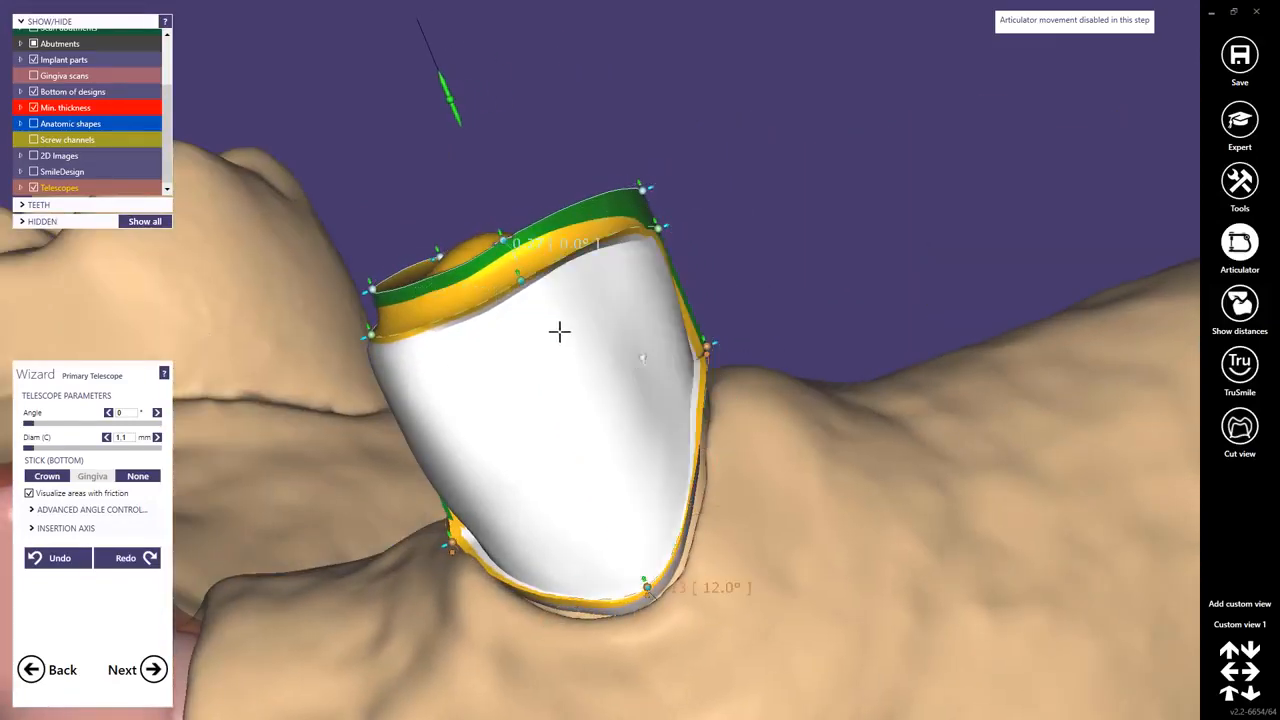
{"action": "right_click_drag", "start_coordinate": [560, 331], "coordinate": [655, 250]}
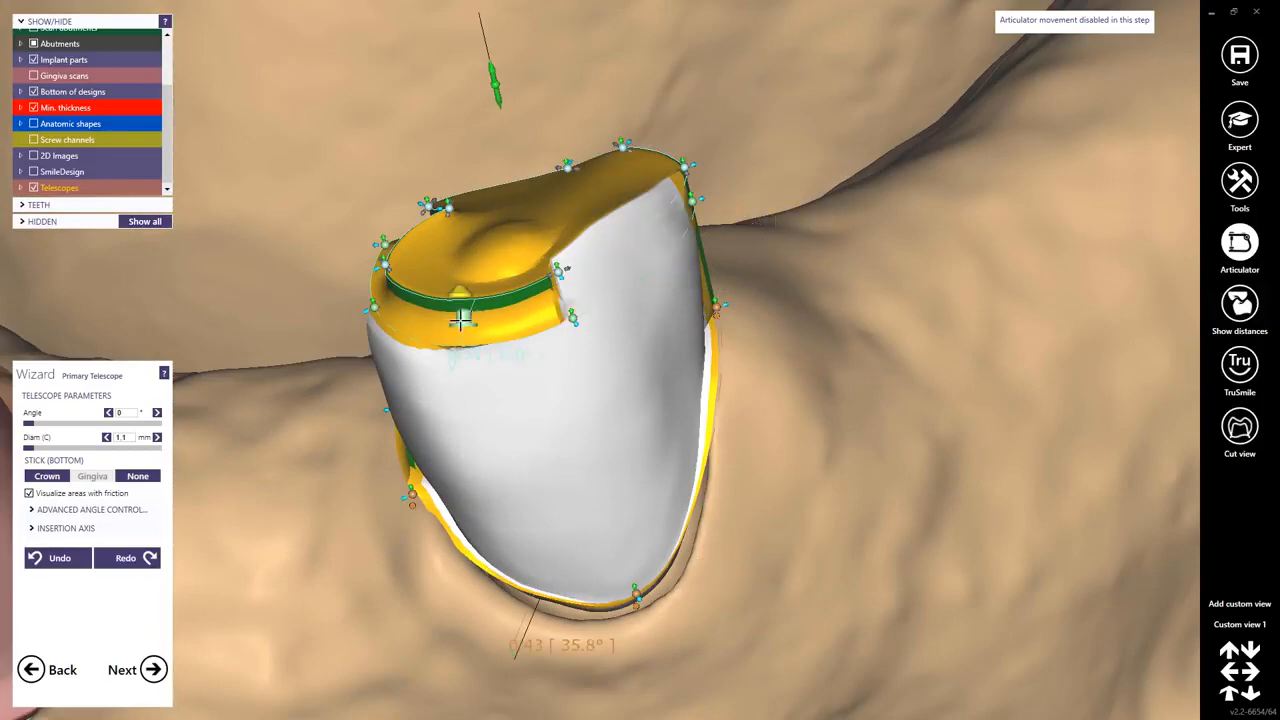
{"action": "left_click_drag", "start_coordinate": [464, 318], "coordinate": [472, 280]}
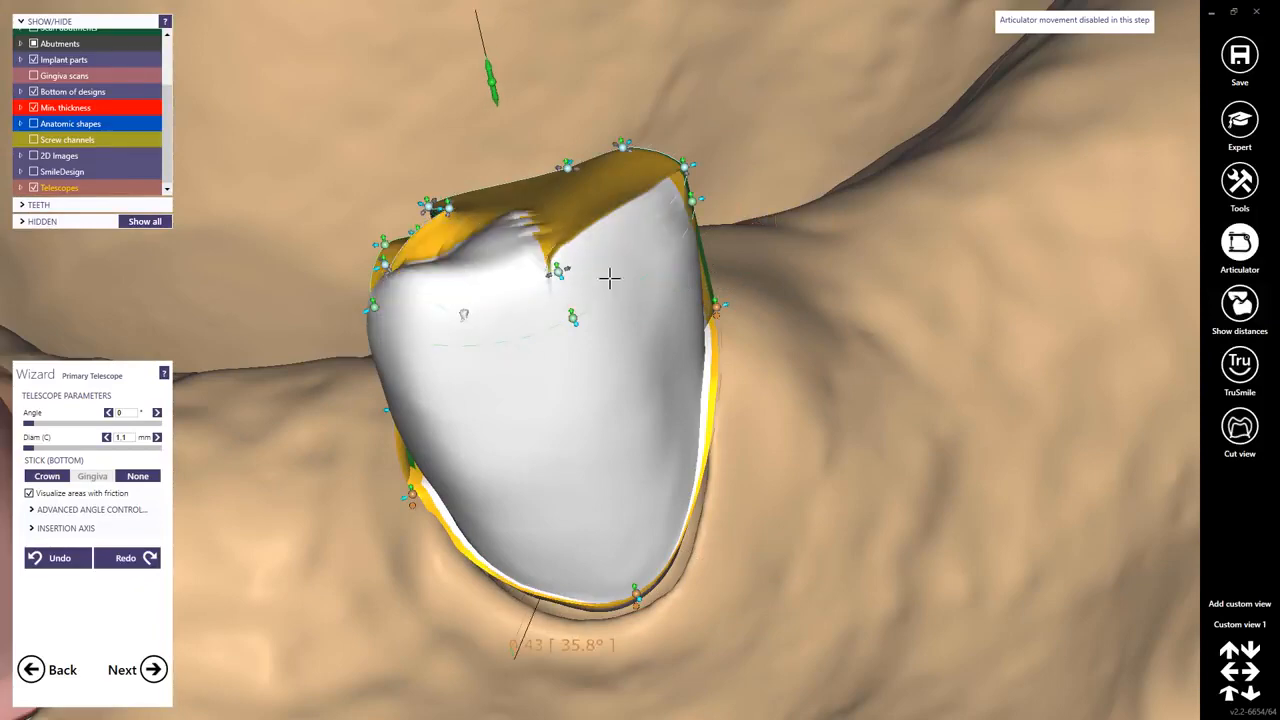
{"action": "right_click_drag", "start_coordinate": [608, 277], "coordinate": [471, 305]}
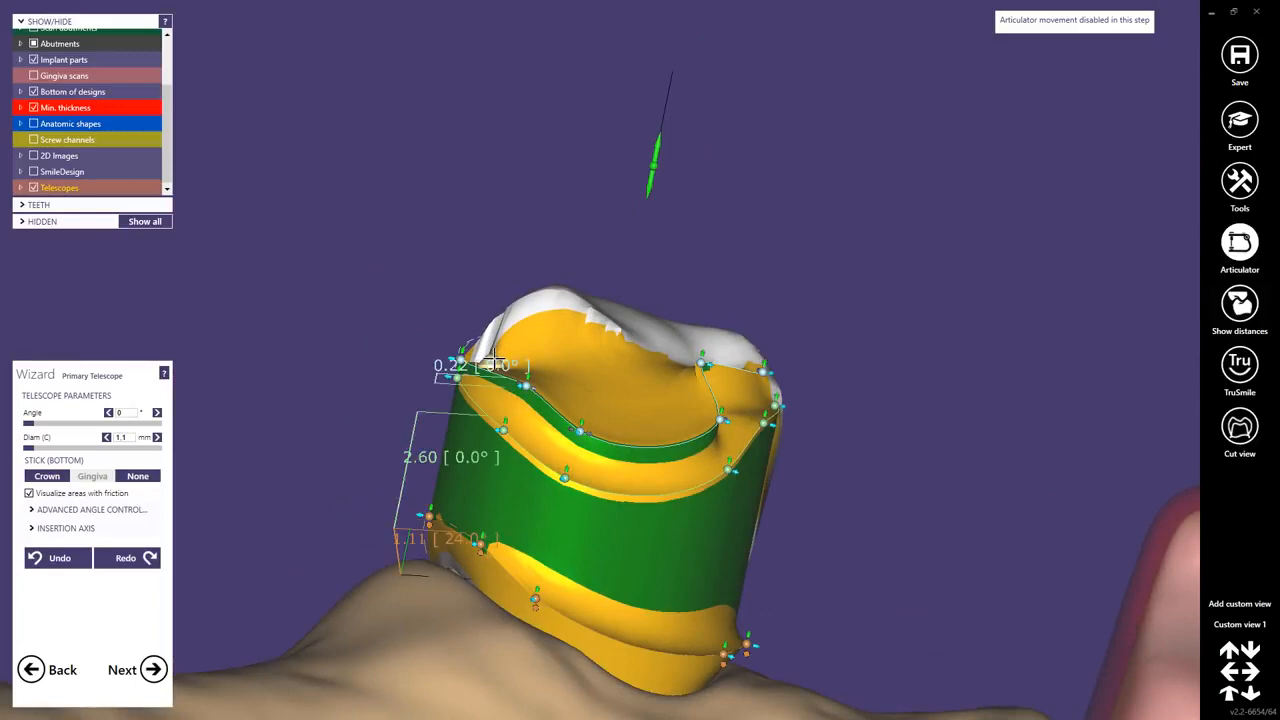
{"action": "right_click_drag", "start_coordinate": [660, 400], "coordinate": [617, 407]}
Show the anatomic shapes and fit the telescope's occlusal margin control points within the anatomic crown.
{"action": "left_click", "coordinate": [33, 123]}
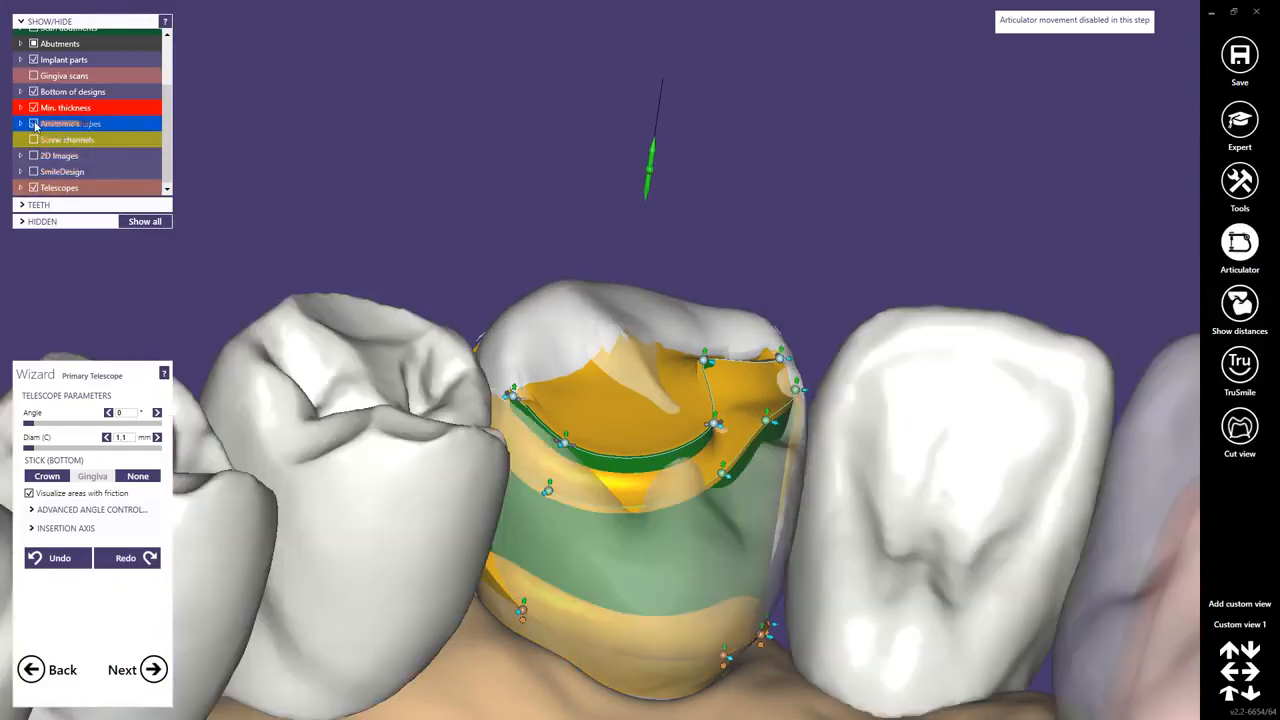
{"action": "right_click_drag", "start_coordinate": [608, 484], "coordinate": [715, 432]}
{"action": "scroll", "coordinate": [501, 247], "scroll_direction": "up", "scroll_amount": 4}
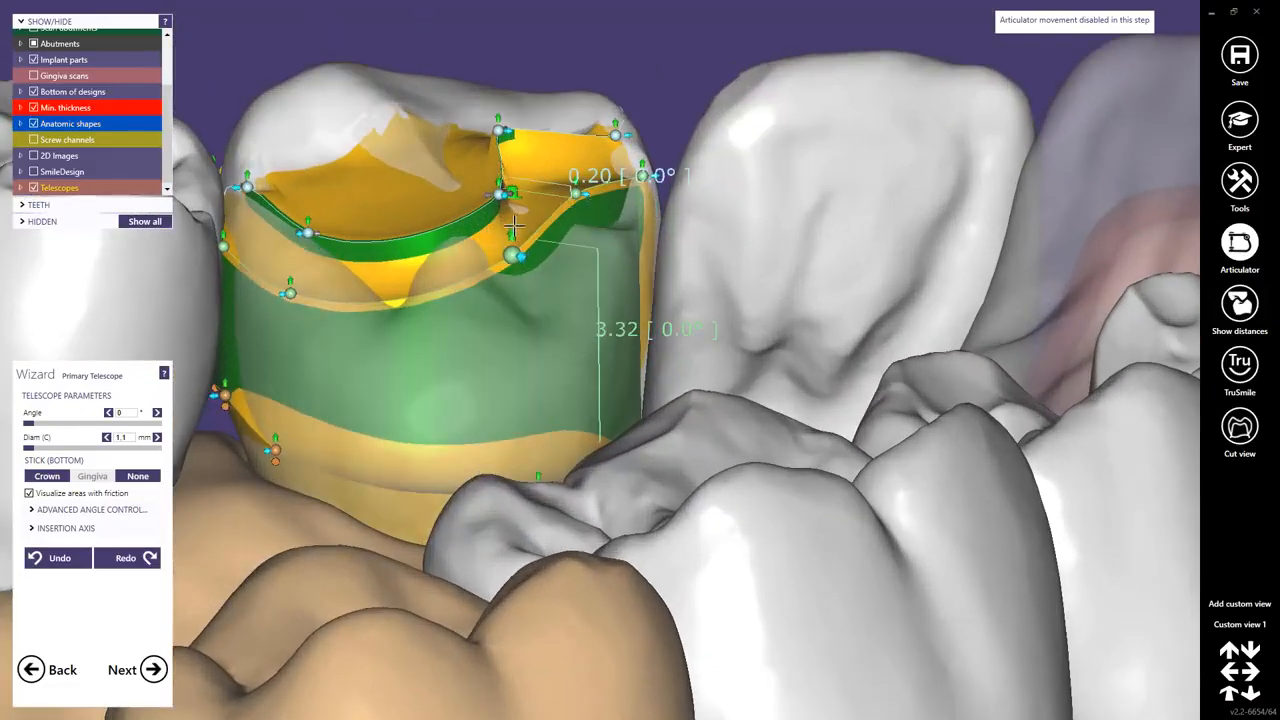
{"action": "left_click_drag", "start_coordinate": [513, 226], "coordinate": [513, 288]}
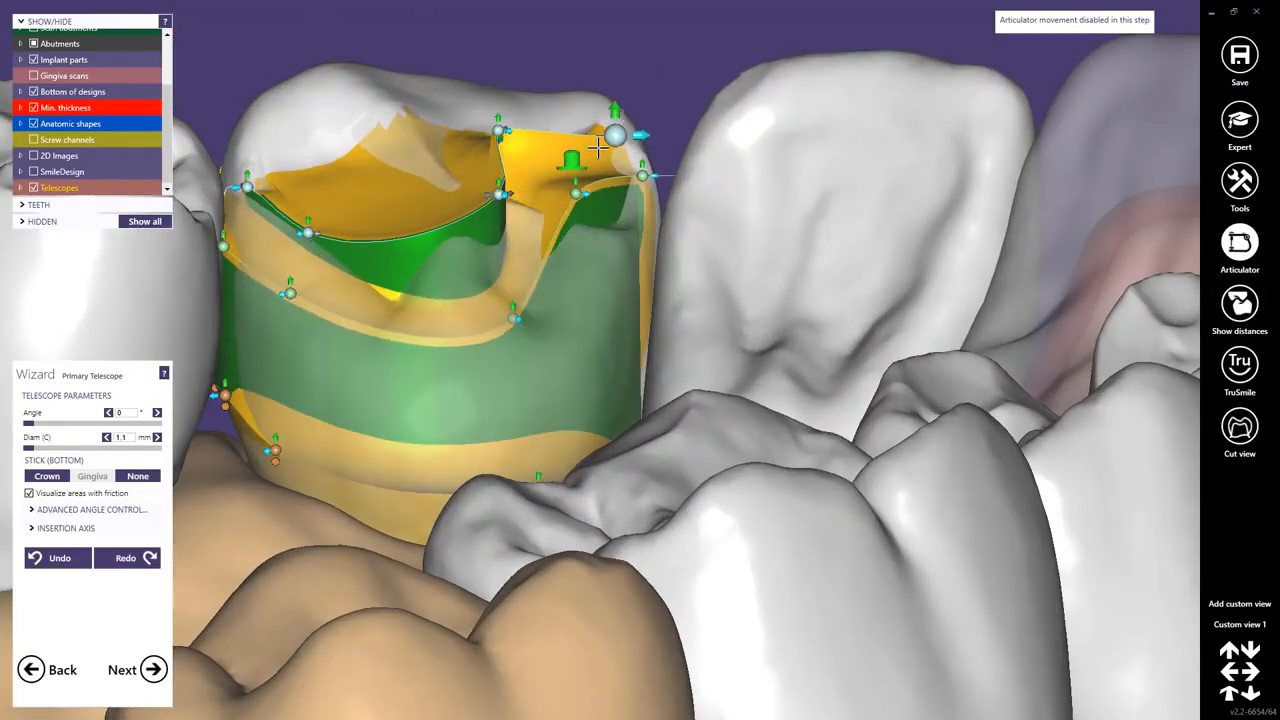
{"action": "left_click_drag", "start_coordinate": [576, 190], "coordinate": [592, 262]}
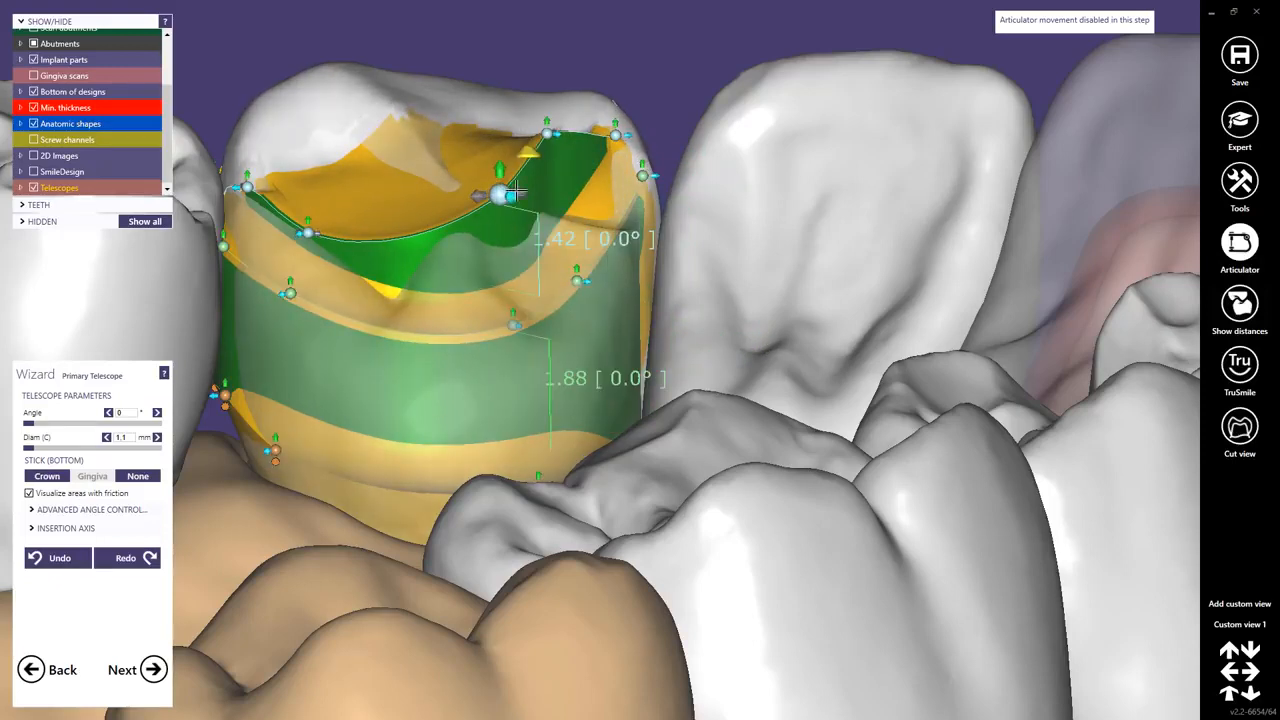
{"action": "left_click_drag", "start_coordinate": [498, 192], "coordinate": [508, 275]}
{"action": "left_click_drag", "start_coordinate": [548, 131], "coordinate": [553, 210]}
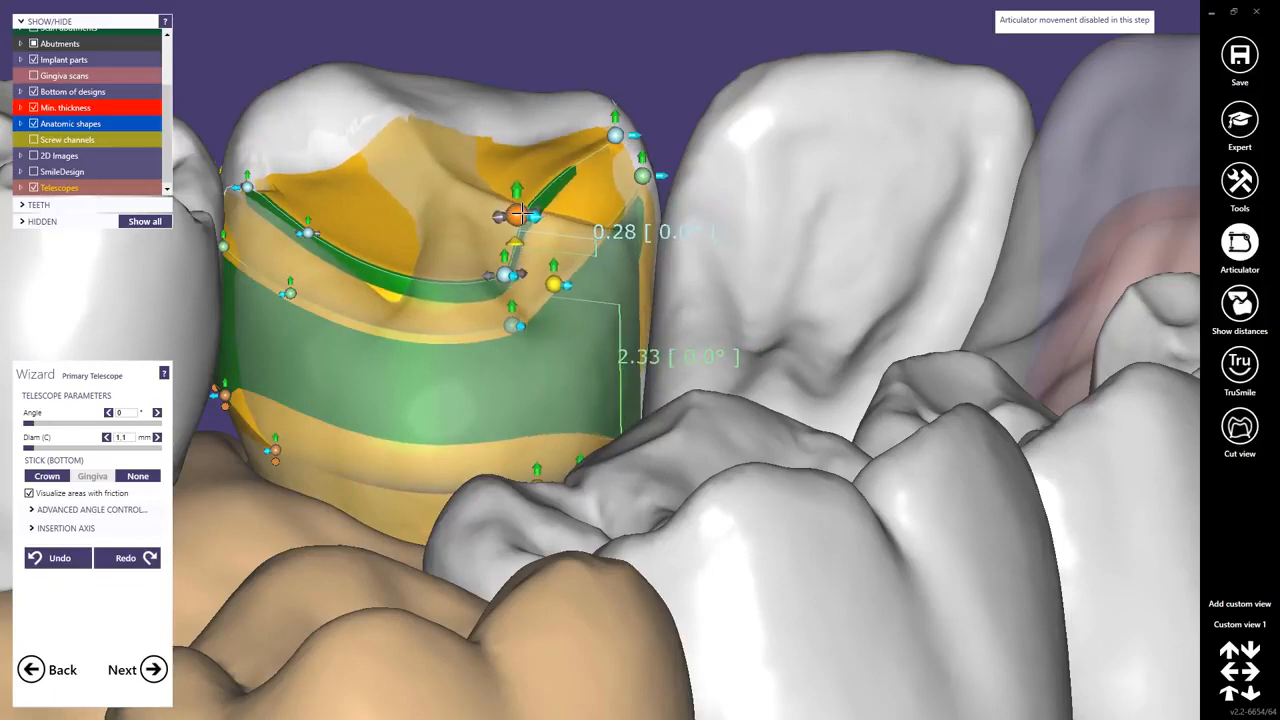
{"action": "right_click_drag", "start_coordinate": [537, 227], "coordinate": [536, 242]}
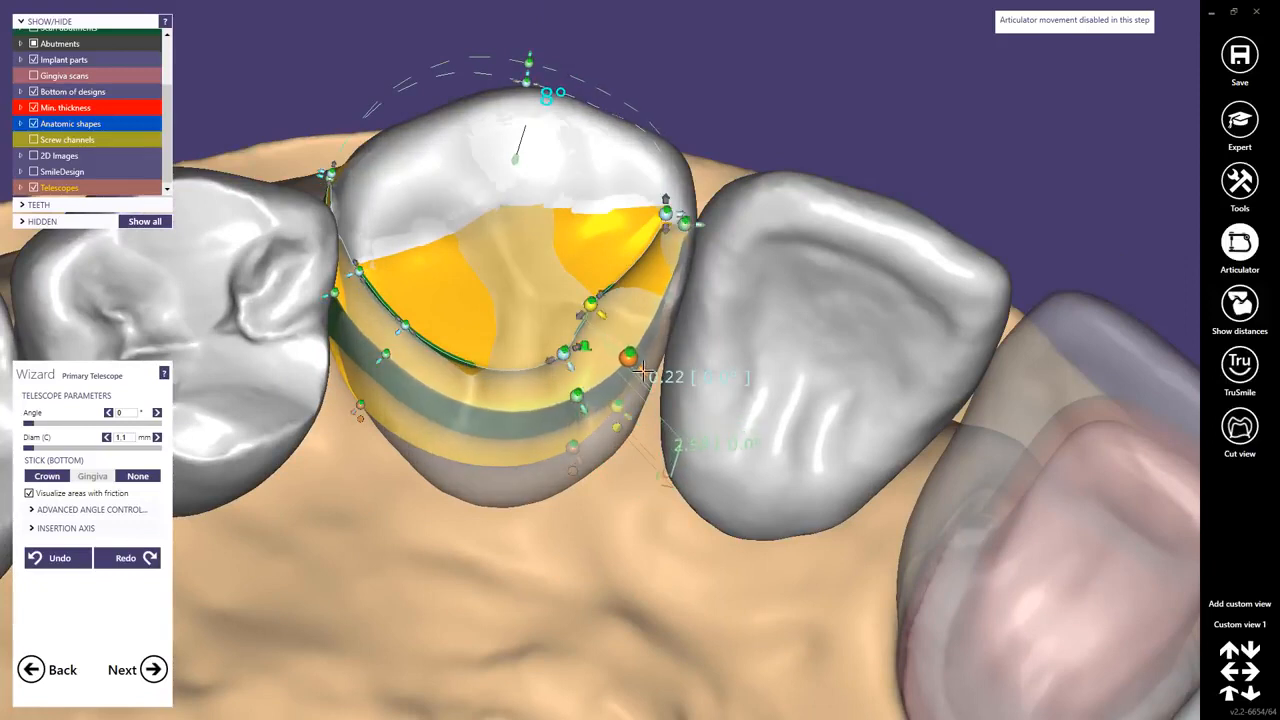
{"action": "left_click_drag", "start_coordinate": [625, 262], "coordinate": [631, 283]}
{"action": "right_click_drag", "start_coordinate": [637, 316], "coordinate": [634, 246]}
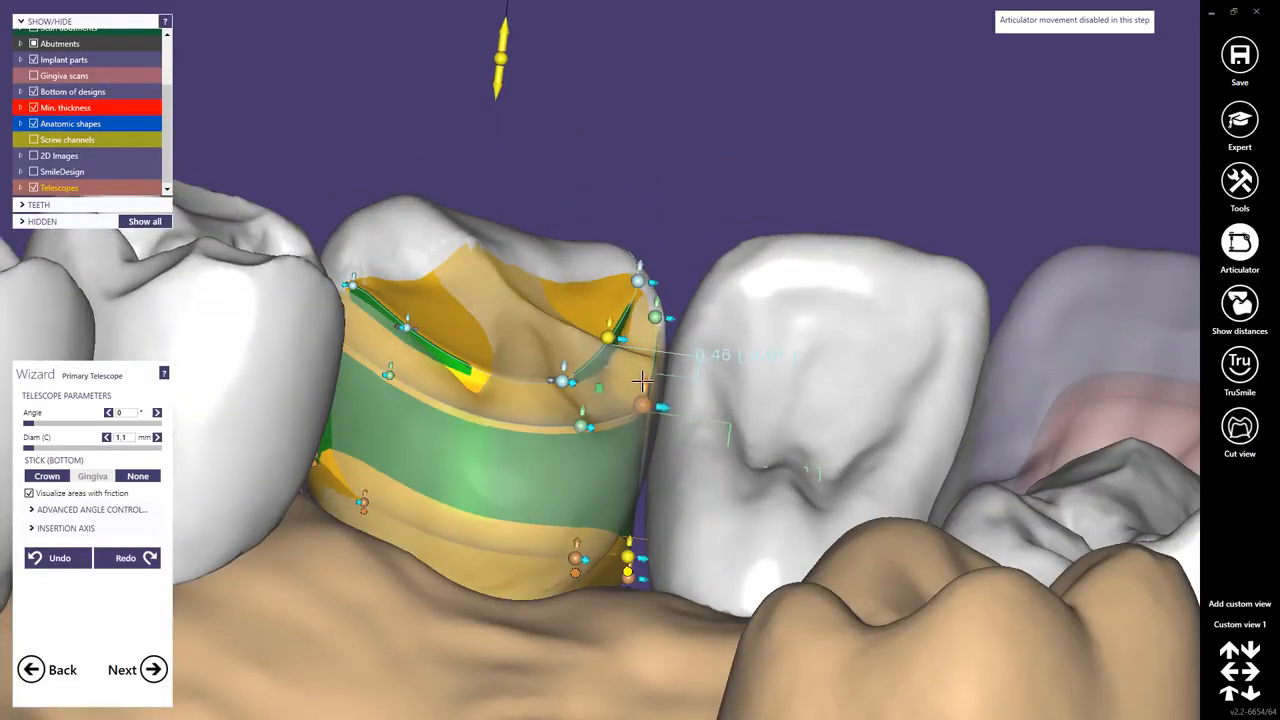
{"action": "right_click_drag", "start_coordinate": [641, 380], "coordinate": [655, 354]}
Hide the anatomic shapes again.
{"action": "scroll", "coordinate": [554, 277], "scroll_direction": "down", "scroll_amount": 3}
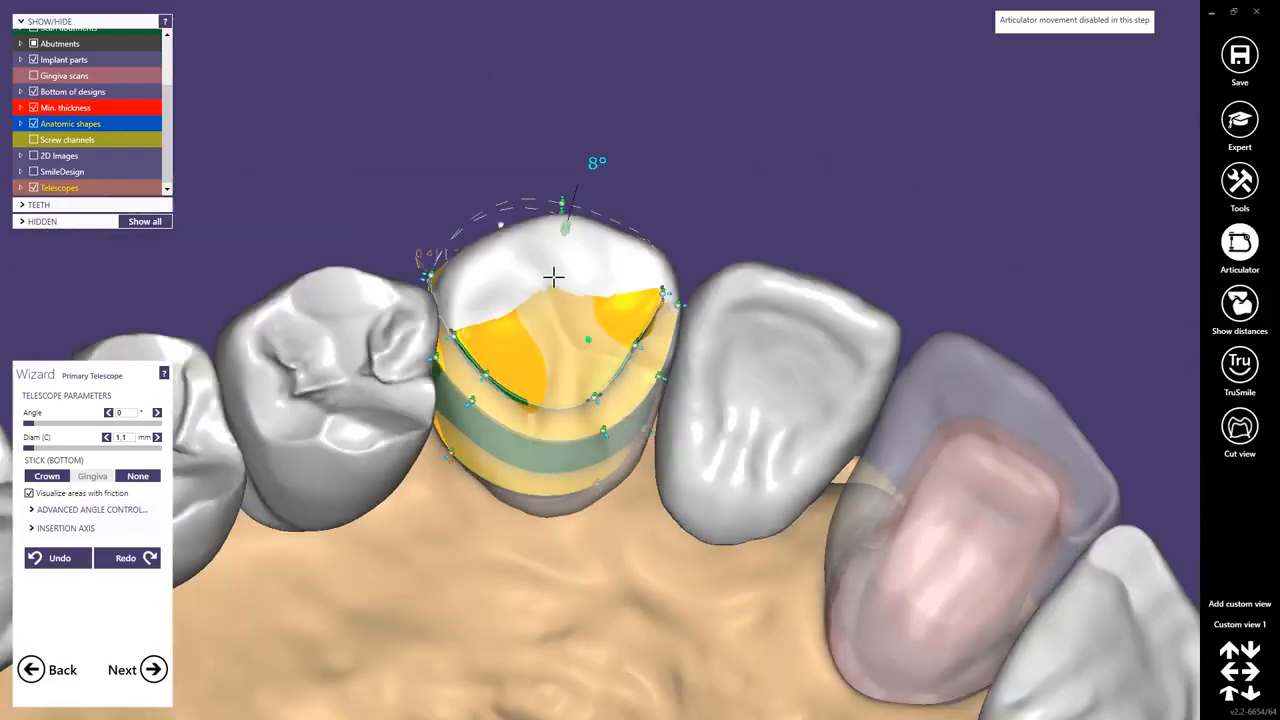
{"action": "right_click_drag", "start_coordinate": [554, 277], "coordinate": [549, 276]}
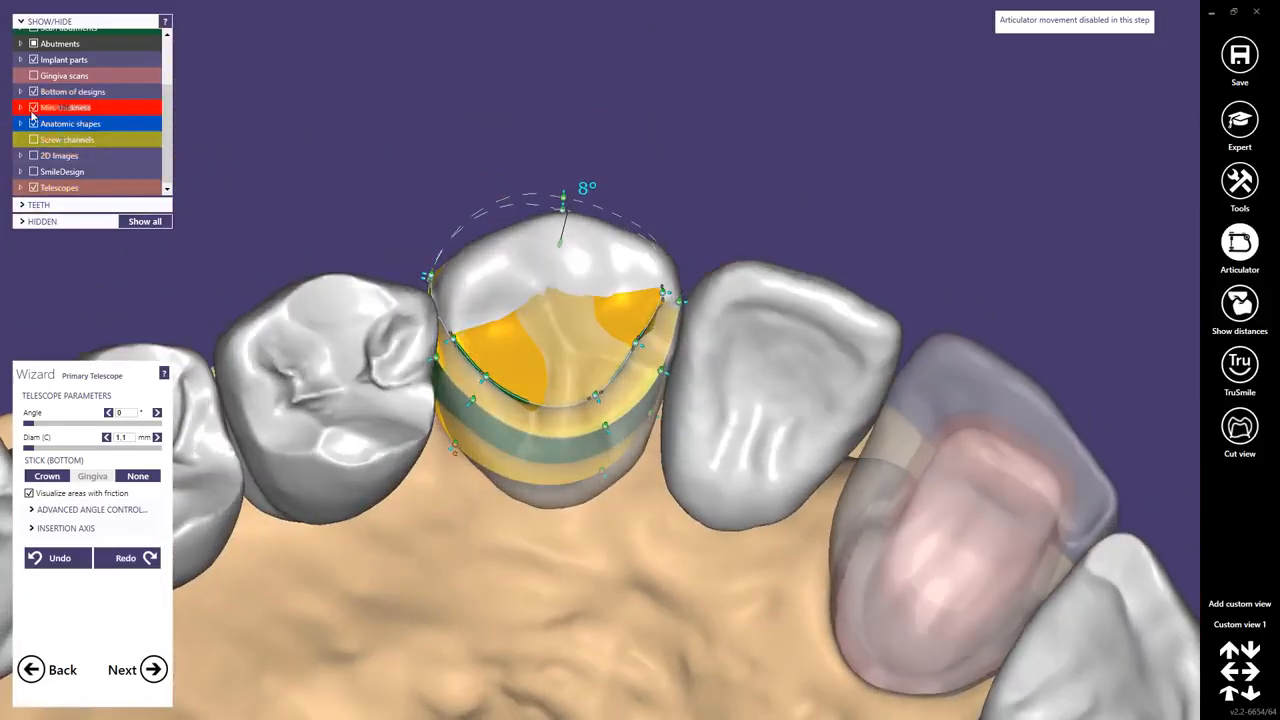
{"action": "left_click", "coordinate": [33, 124]}
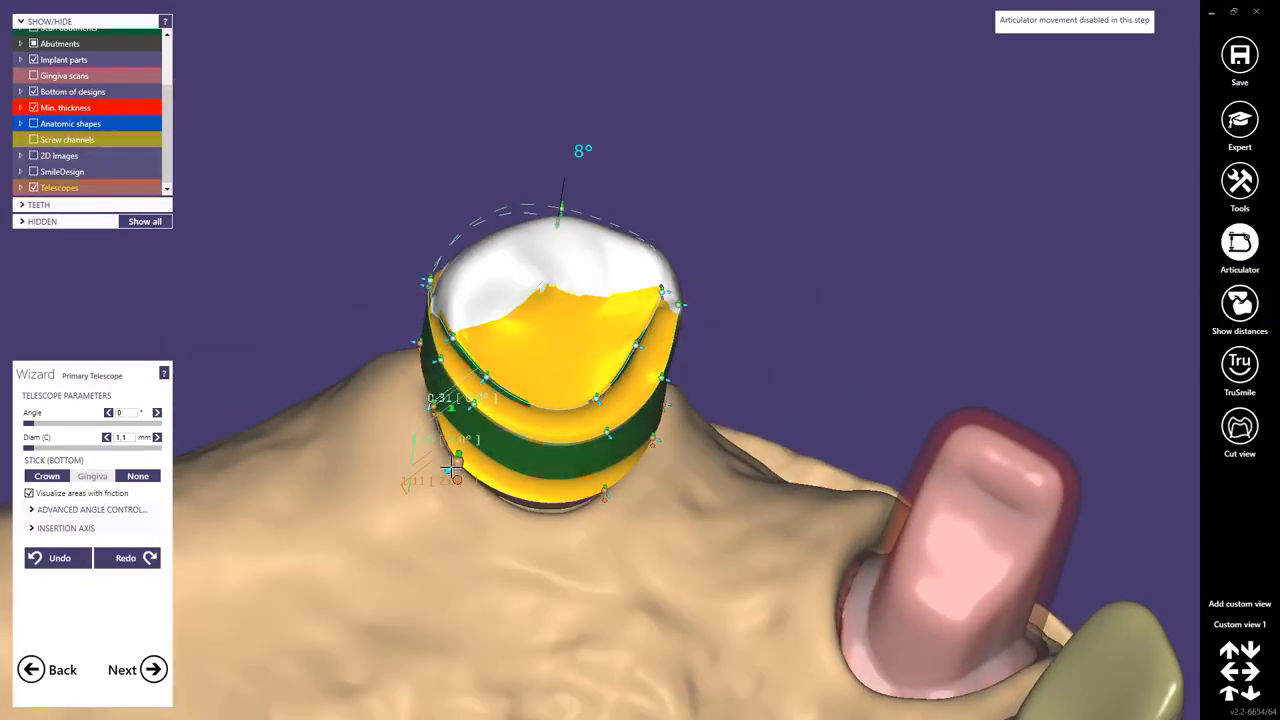
Adjust the telescope's cervical control points from the buccal side to shape the lower band.
{"action": "scroll", "coordinate": [591, 363], "scroll_direction": "down", "scroll_amount": 2}
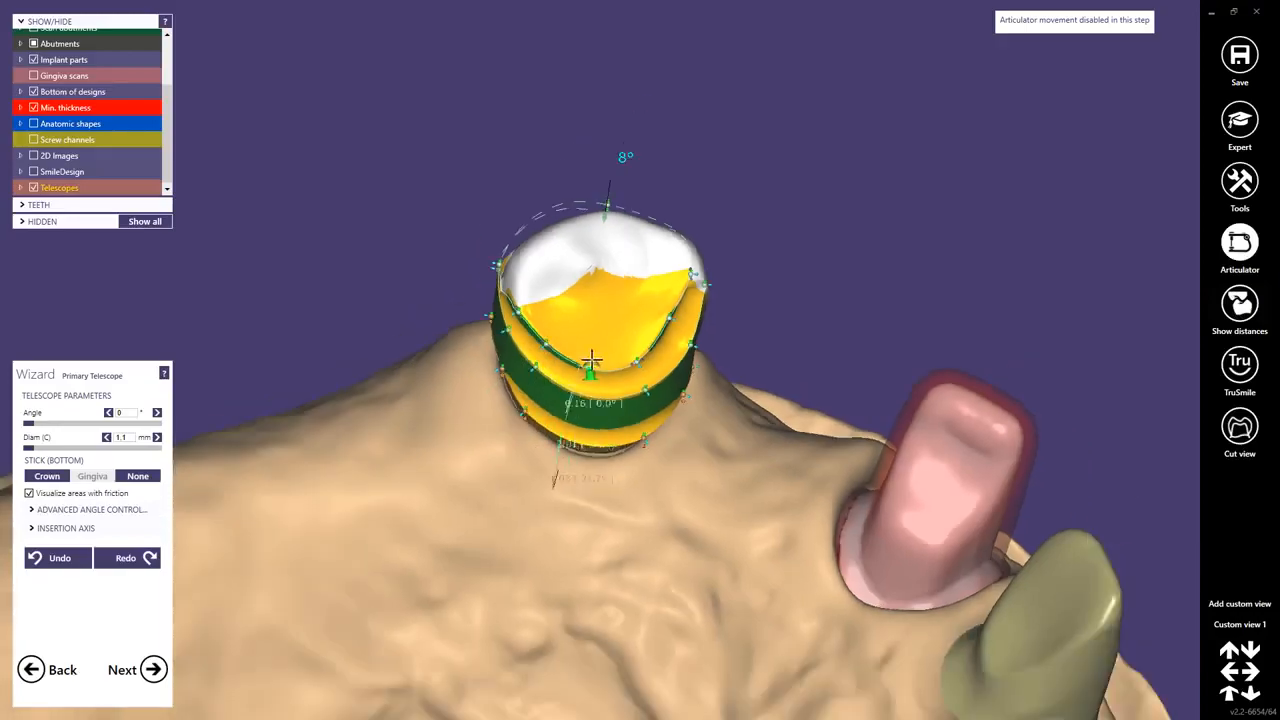
{"action": "right_click_drag", "start_coordinate": [591, 363], "coordinate": [648, 380]}
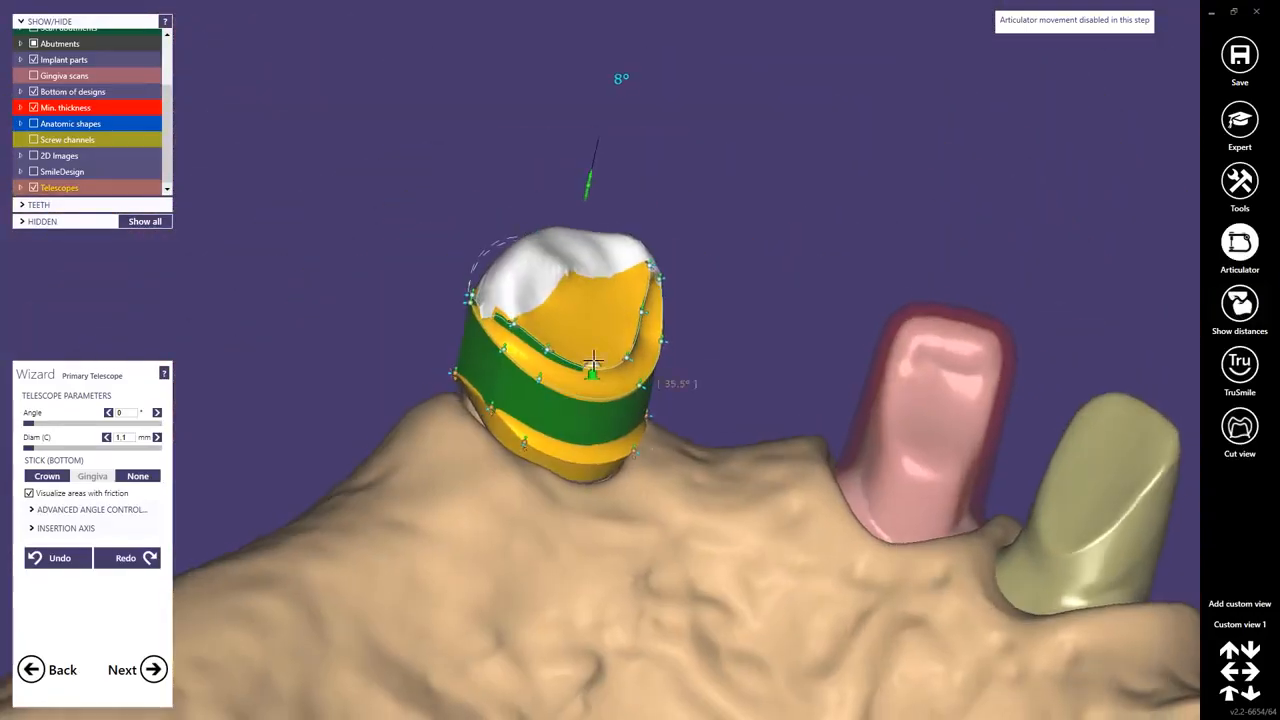
{"action": "scroll", "coordinate": [900, 532], "scroll_direction": "down", "scroll_amount": 3}
{"action": "right_click_drag", "start_coordinate": [1155, 632], "coordinate": [673, 427]}
{"action": "scroll", "coordinate": [563, 451], "scroll_direction": "up", "scroll_amount": 5}
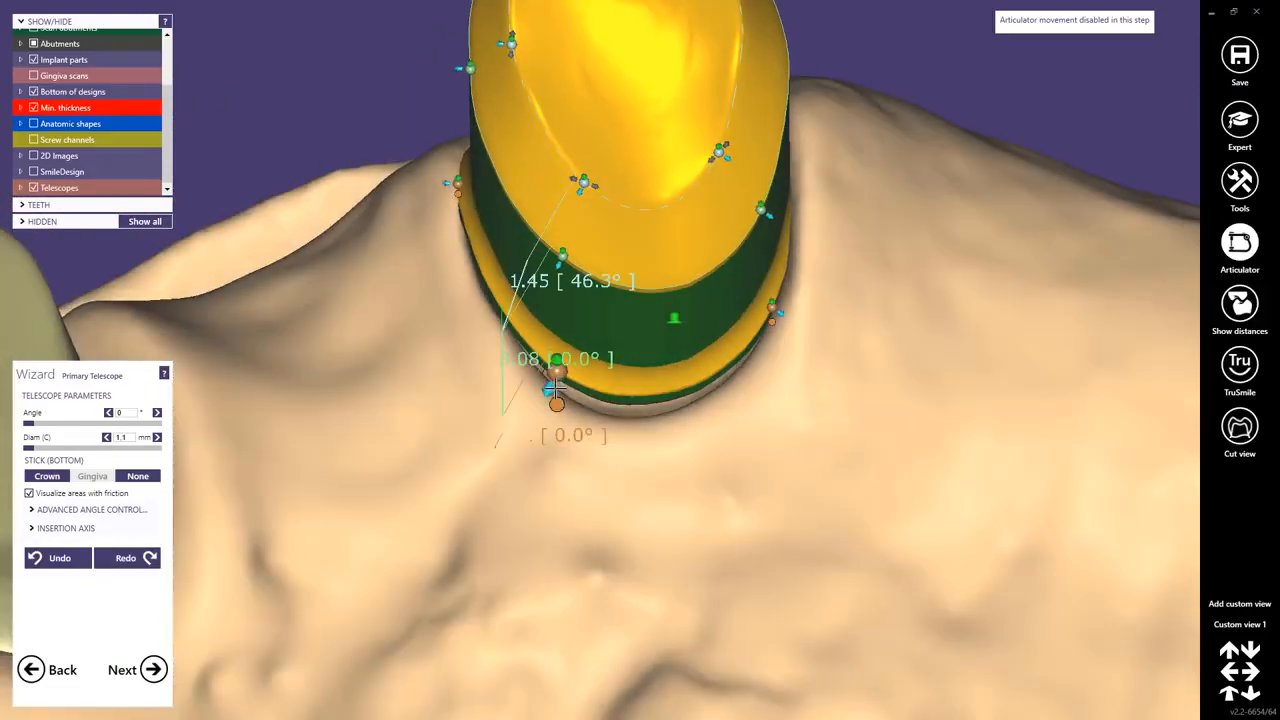
{"action": "left_click_drag", "start_coordinate": [554, 389], "coordinate": [545, 397]}
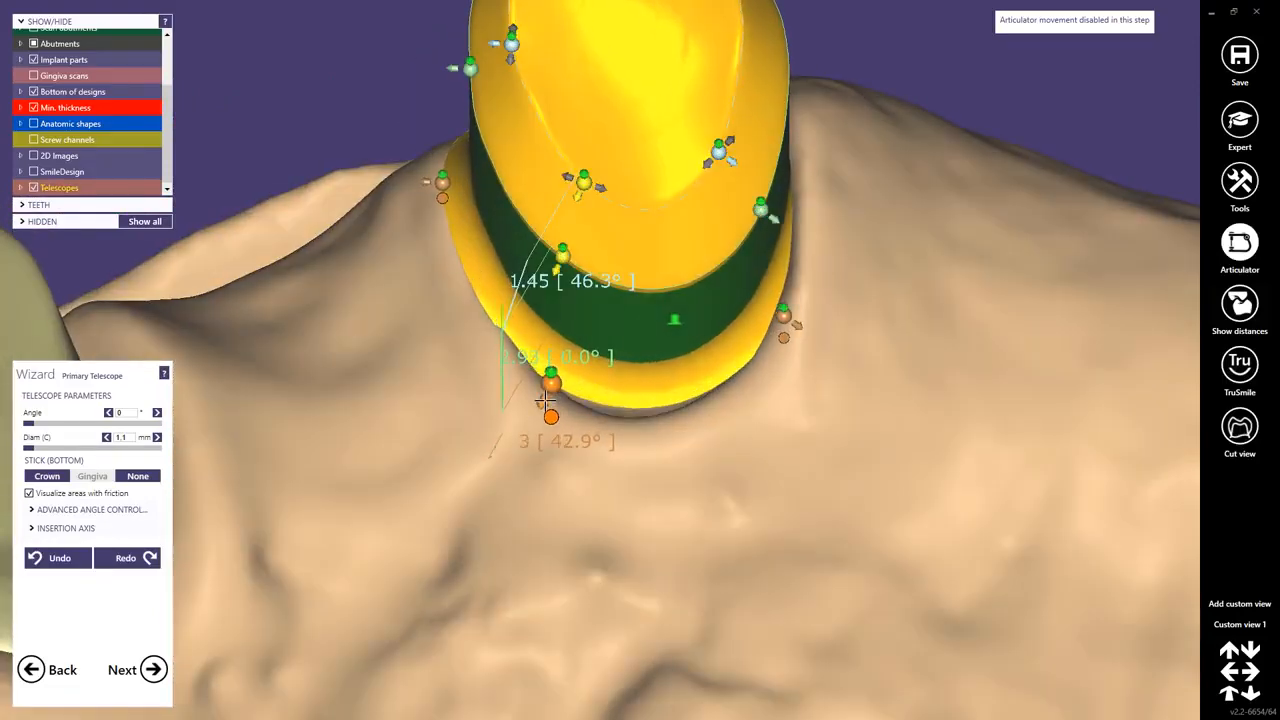
{"action": "right_click_drag", "start_coordinate": [545, 400], "coordinate": [600, 350]}
{"action": "left_click_drag", "start_coordinate": [784, 325], "coordinate": [778, 270]}
{"action": "right_click_drag", "start_coordinate": [770, 260], "coordinate": [857, 192]}
Adjust the second telescope's occlusal margin, band and cervical control points from the buccal side.
{"action": "left_click_drag", "start_coordinate": [857, 192], "coordinate": [714, 212]}
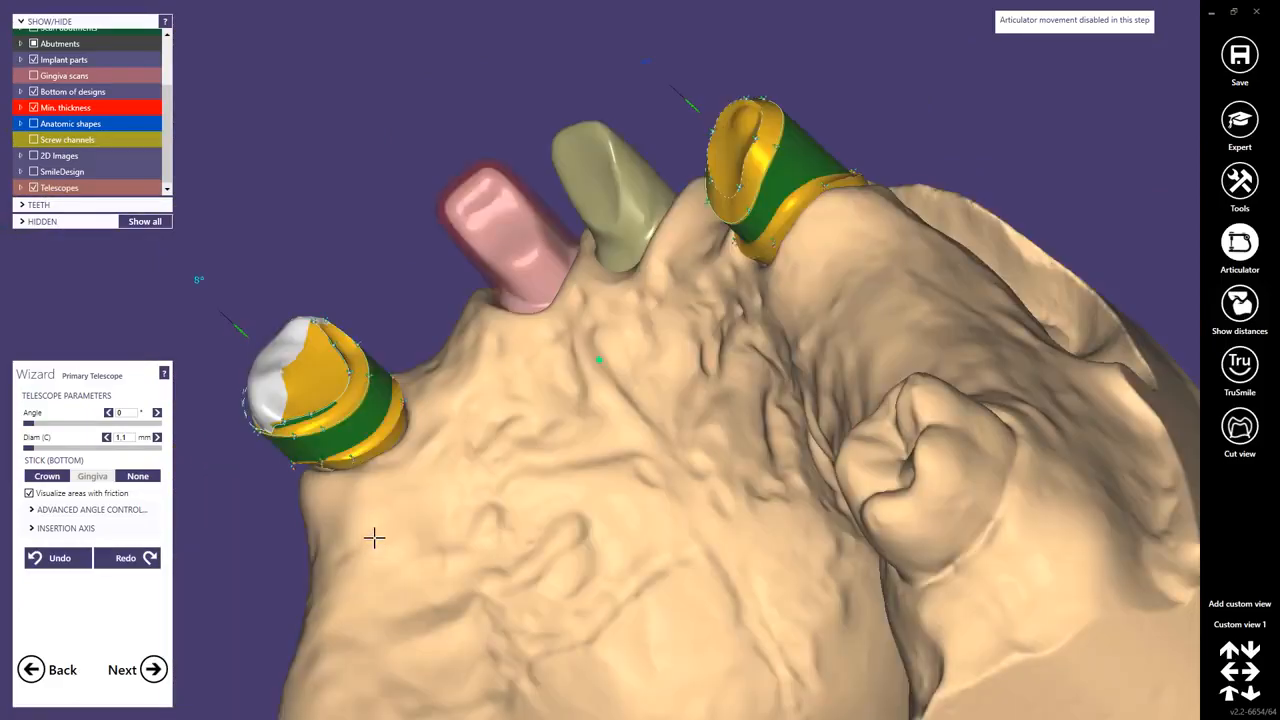
{"action": "right_click_drag", "start_coordinate": [543, 394], "coordinate": [538, 400]}
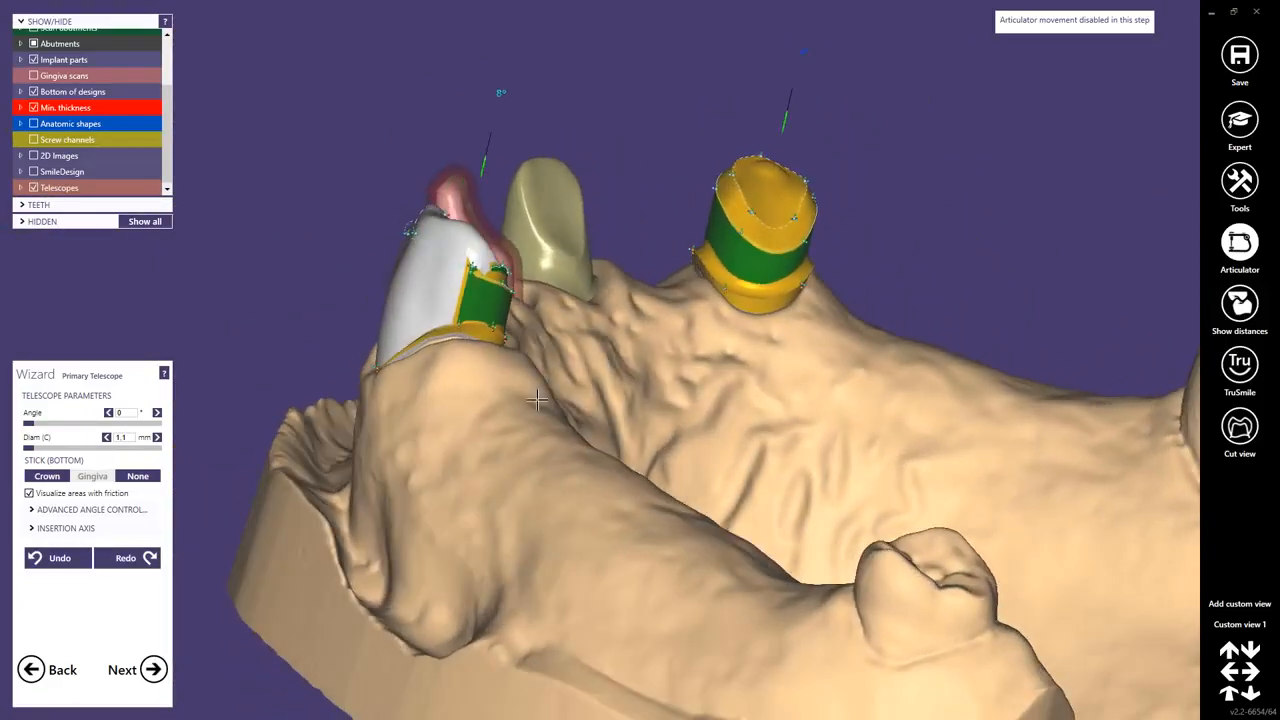
{"action": "scroll", "coordinate": [745, 297], "scroll_direction": "up", "scroll_amount": 6}
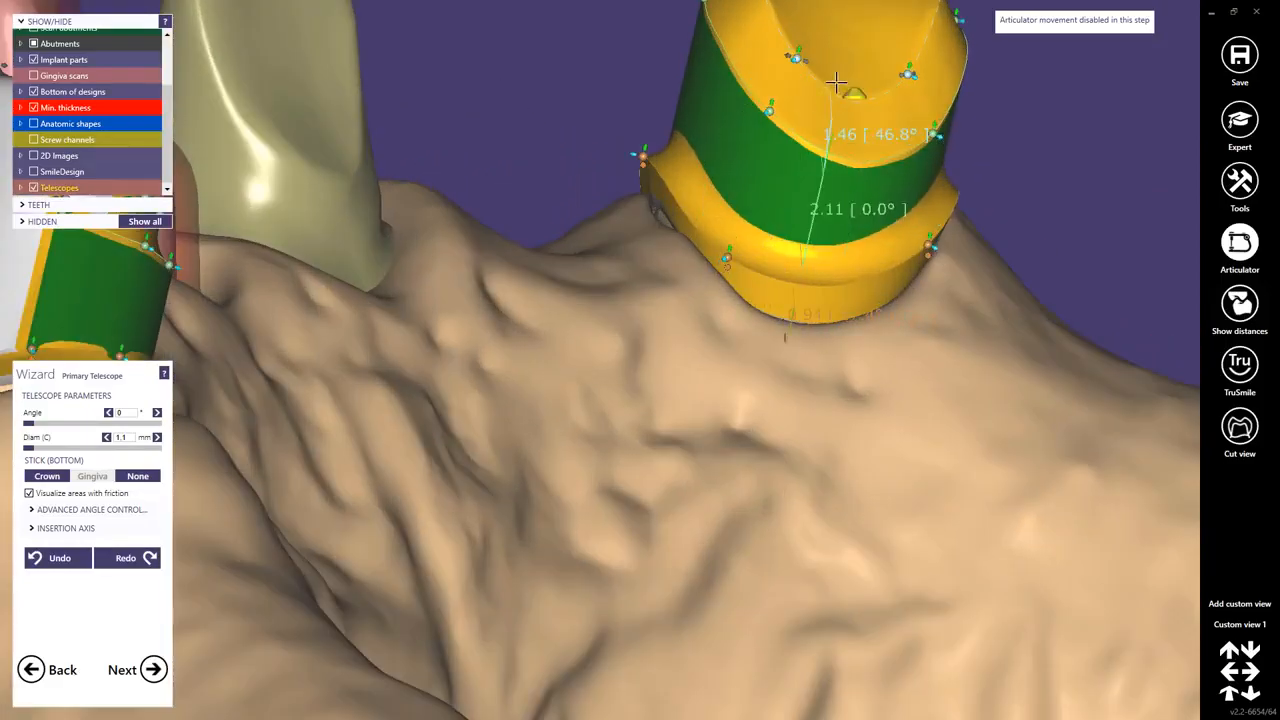
{"action": "left_click_drag", "start_coordinate": [815, 63], "coordinate": [843, 77]}
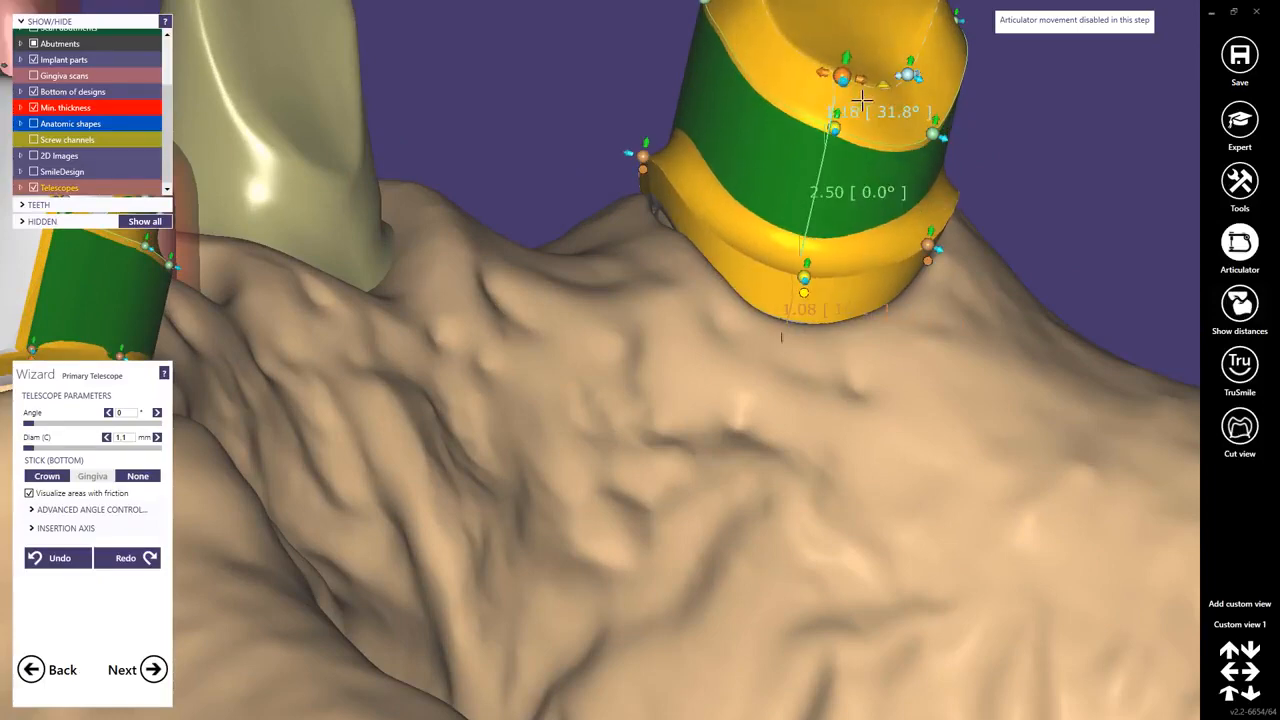
{"action": "right_click_drag", "start_coordinate": [832, 234], "coordinate": [812, 326]}
{"action": "left_click_drag", "start_coordinate": [812, 343], "coordinate": [805, 379]}
{"action": "middle_click", "coordinate": [773, 354]}
{"action": "scroll", "coordinate": [761, 338], "scroll_direction": "down", "scroll_amount": 2}
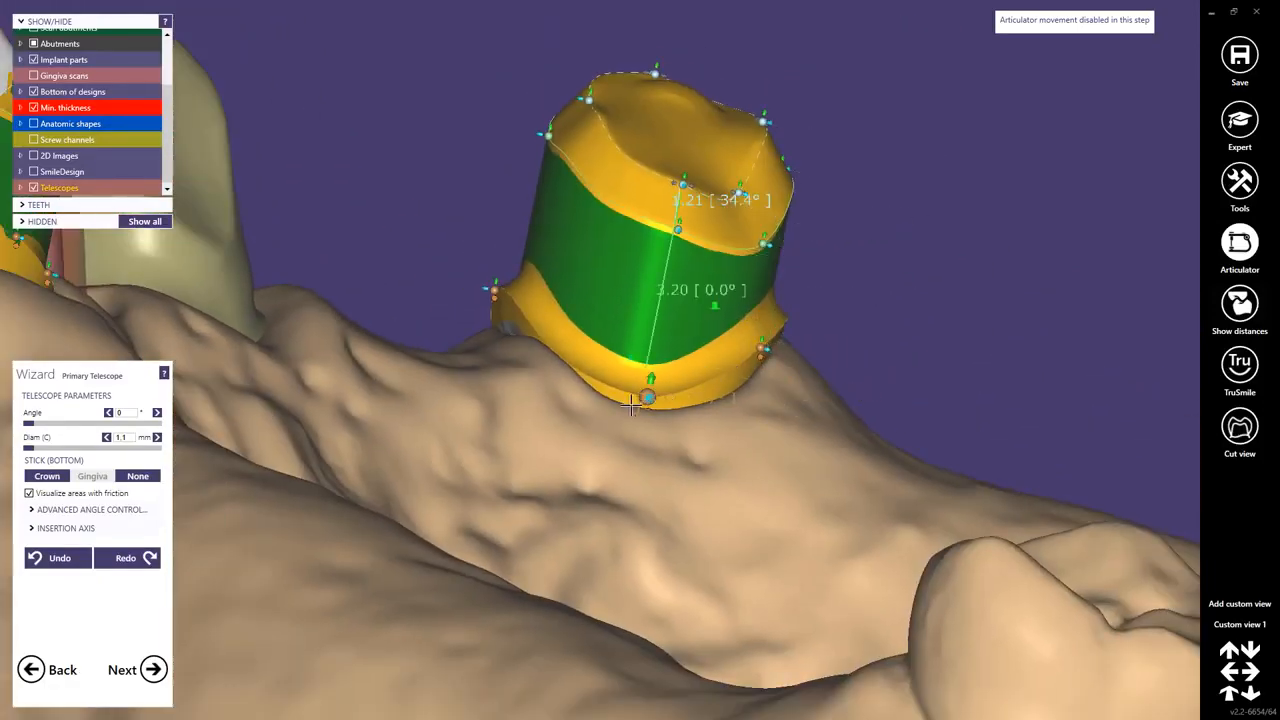
{"action": "left_click_drag", "start_coordinate": [652, 378], "coordinate": [659, 362]}
Adjust the telescope's margin control points from the occlusal view.
{"action": "scroll", "coordinate": [655, 244], "scroll_direction": "down", "scroll_amount": 2}
{"action": "right_click_drag", "start_coordinate": [655, 244], "coordinate": [664, 243]}
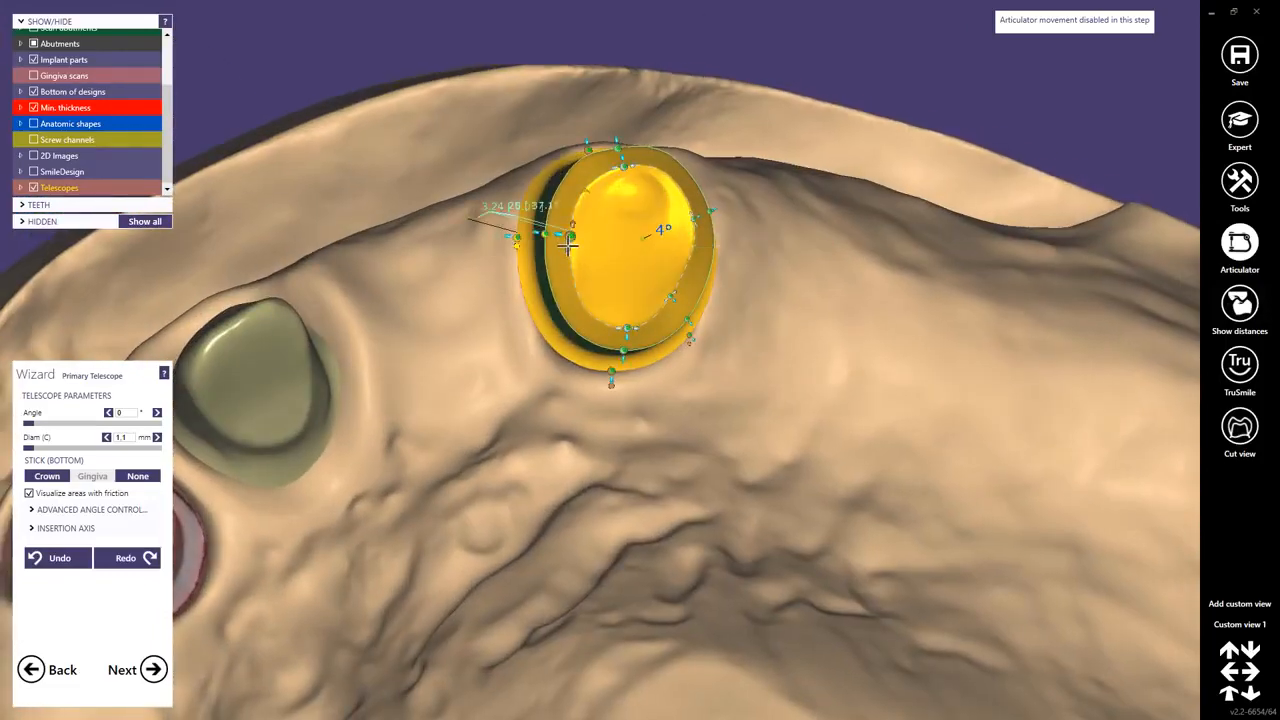
{"action": "left_click_drag", "start_coordinate": [532, 244], "coordinate": [512, 249]}
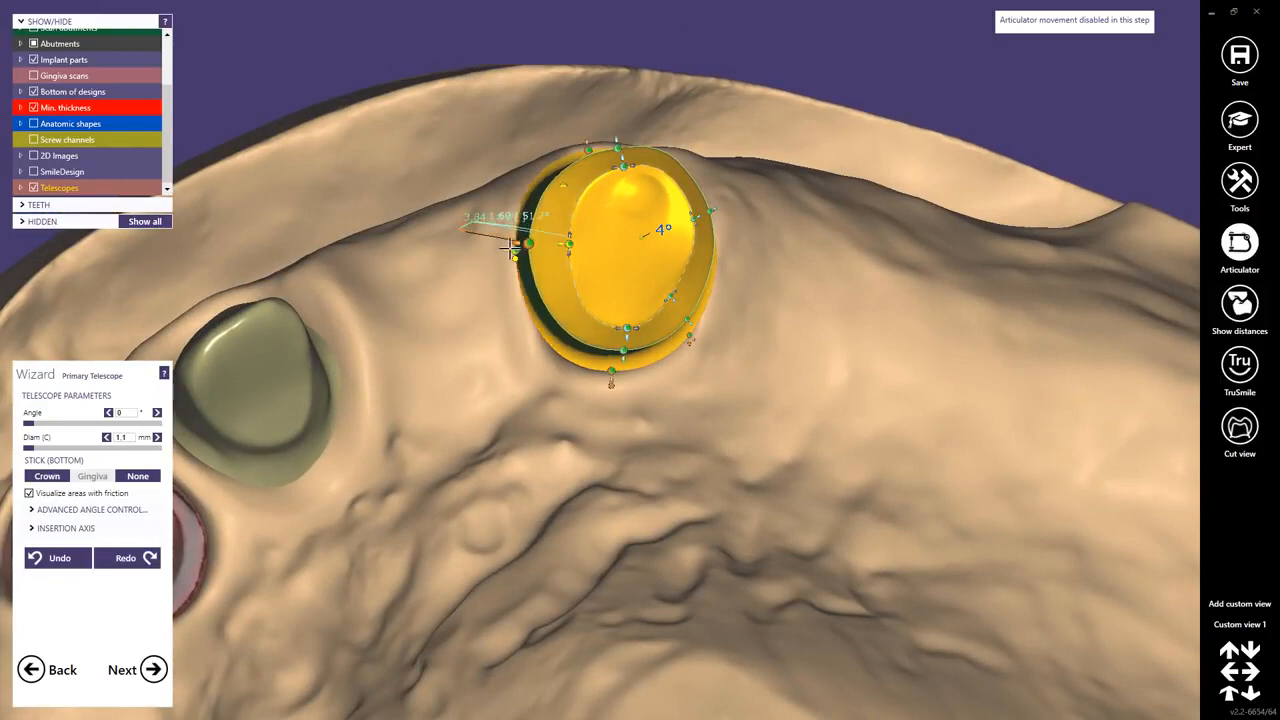
{"action": "right_click_drag", "start_coordinate": [677, 229], "coordinate": [638, 232]}
{"action": "scroll", "coordinate": [711, 213], "scroll_direction": "up", "scroll_amount": 2}
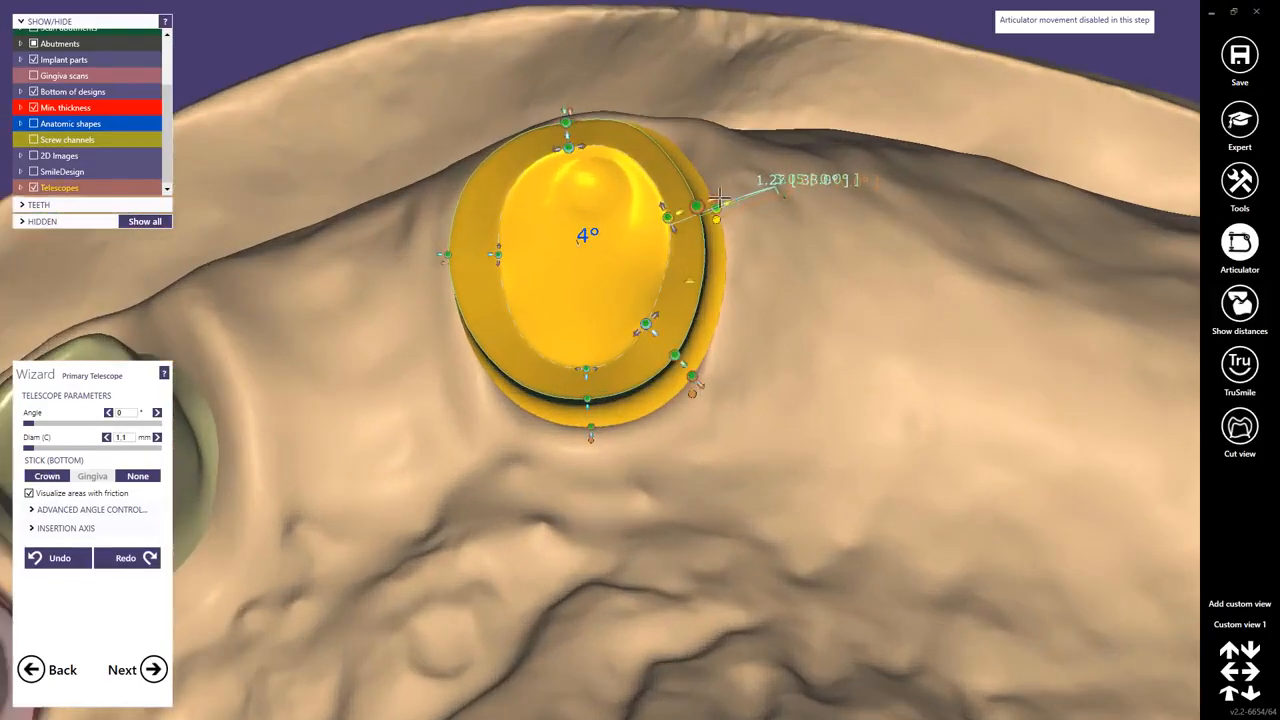
Try moving a buccal margin control point, and undo the last two changes.
{"action": "right_click_drag", "start_coordinate": [718, 203], "coordinate": [710, 293]}
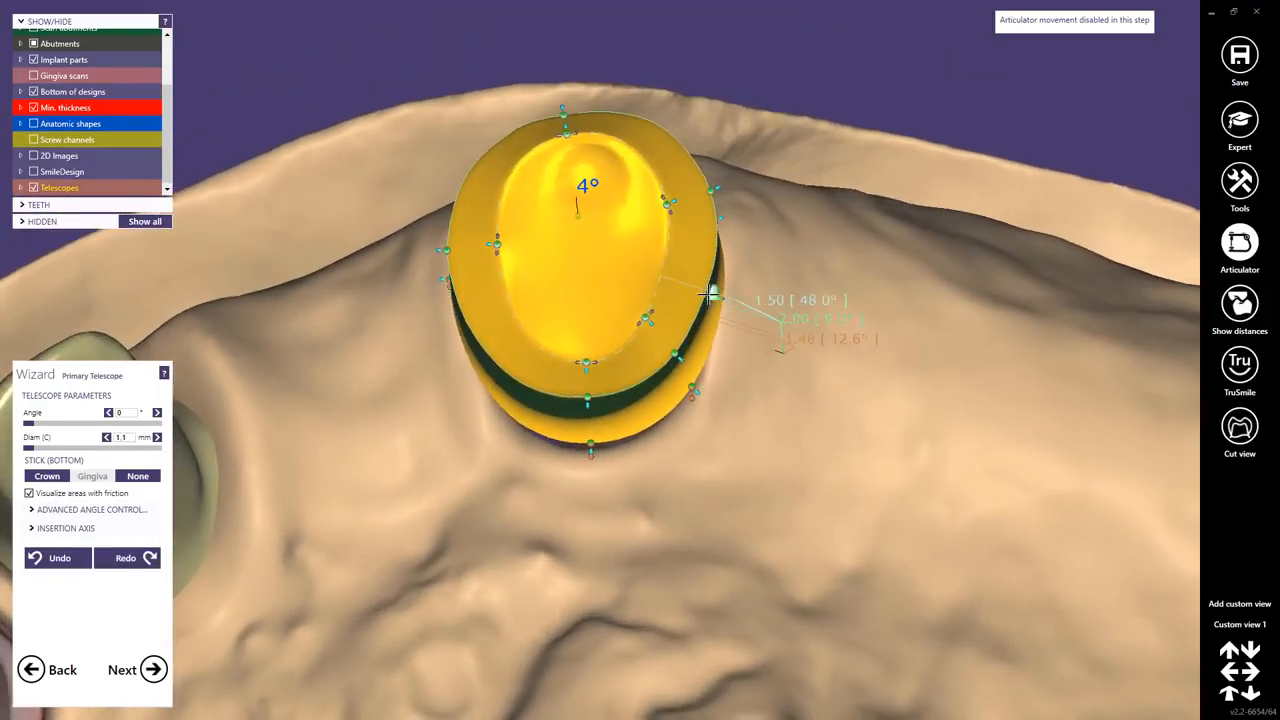
{"action": "left_click_drag", "start_coordinate": [702, 293], "coordinate": [702, 295]}
{"action": "left_click", "coordinate": [36, 557]}
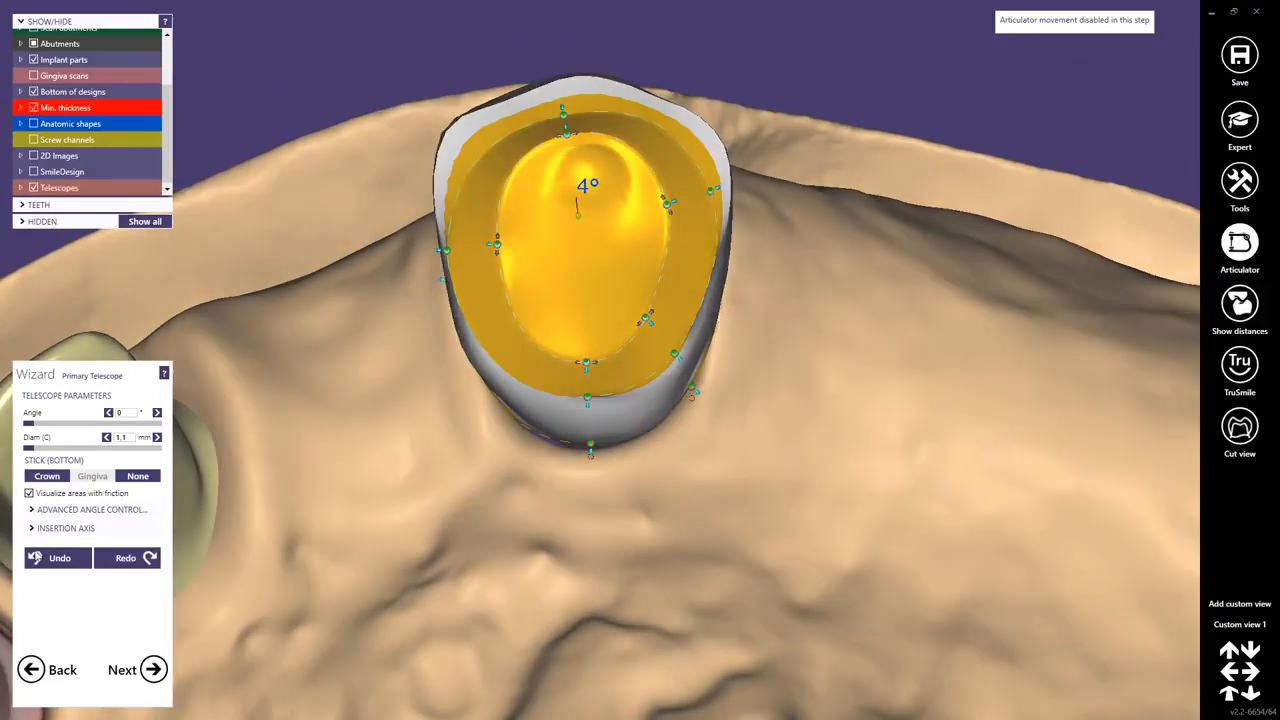
{"action": "left_click", "coordinate": [59, 559]}
Adjust the distal margin control points from an oblique occlusal view.
{"action": "right_click_drag", "start_coordinate": [713, 288], "coordinate": [706, 270]}
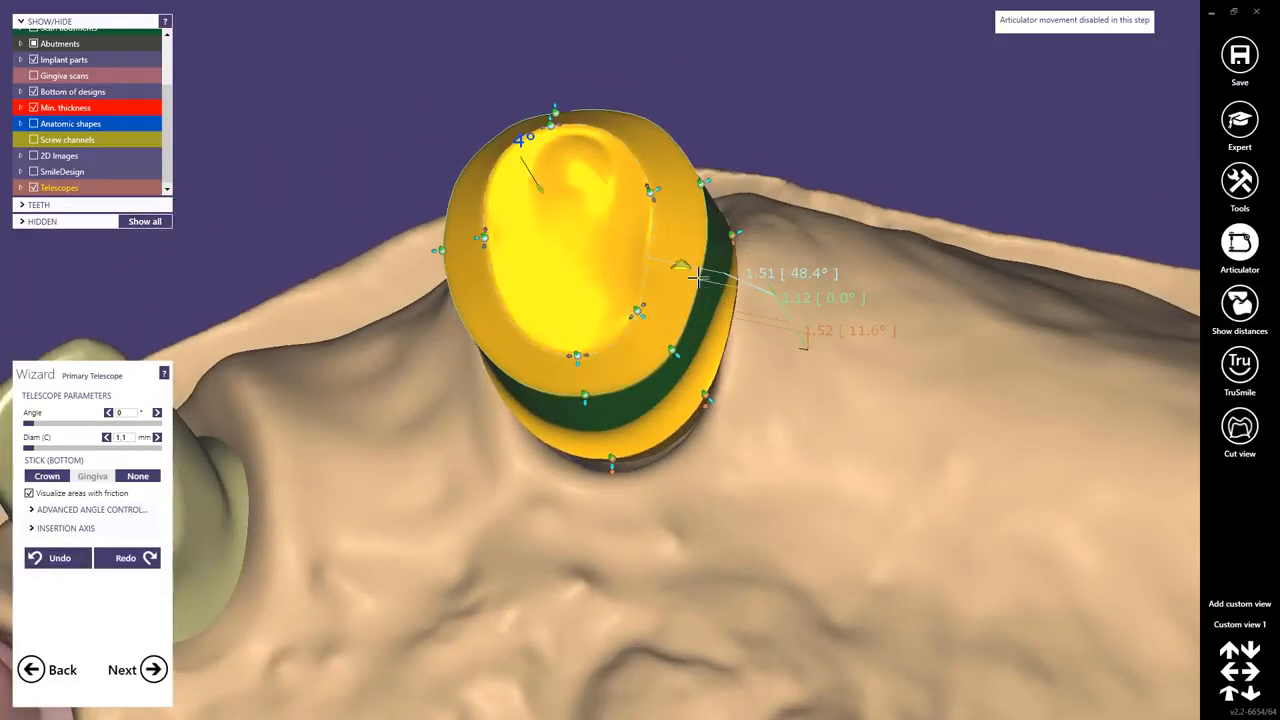
{"action": "left_click_drag", "start_coordinate": [717, 281], "coordinate": [736, 294]}
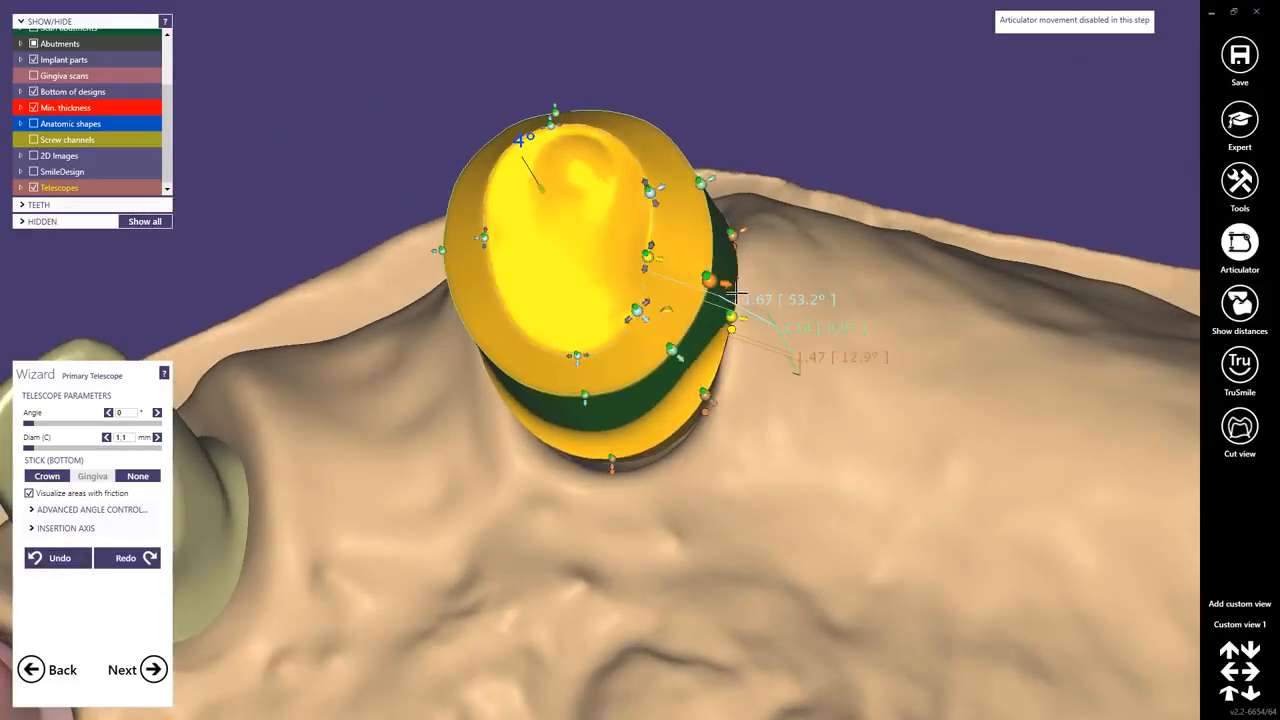
{"action": "left_click_drag", "start_coordinate": [647, 263], "coordinate": [643, 285]}
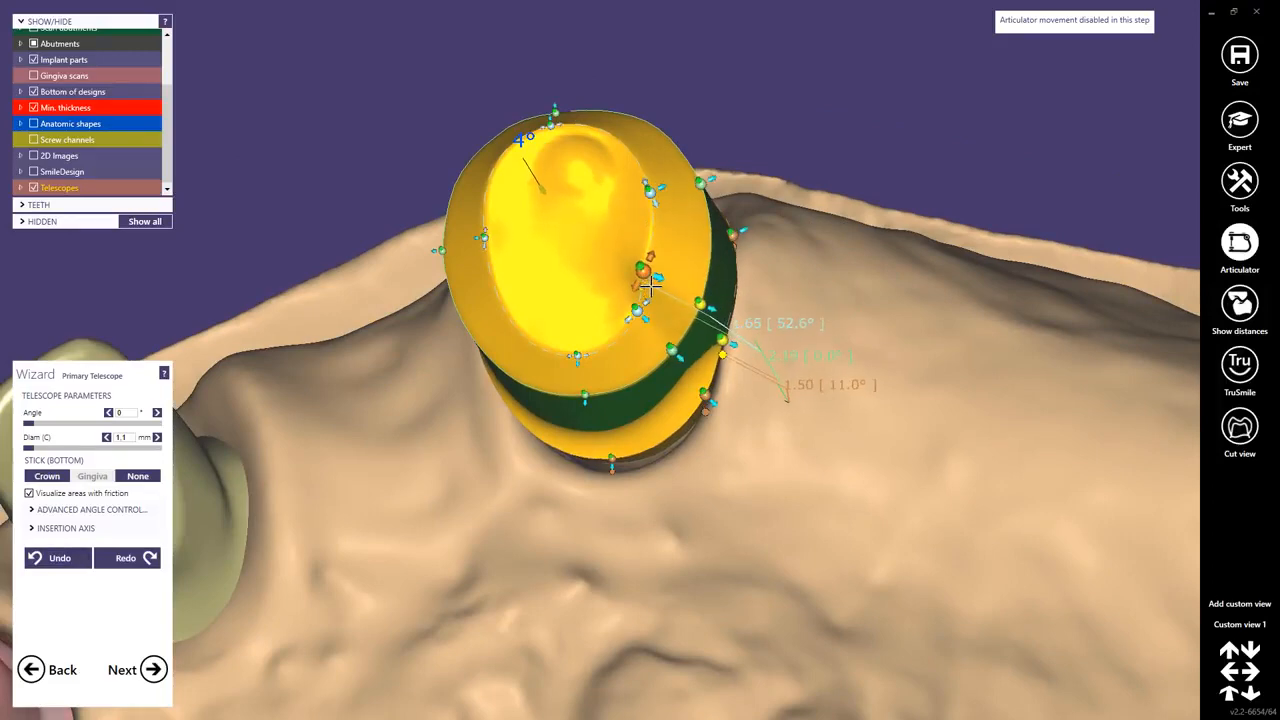
Try moving a mesial margin control point, and undo that change.
{"action": "right_click_drag", "start_coordinate": [650, 285], "coordinate": [529, 364]}
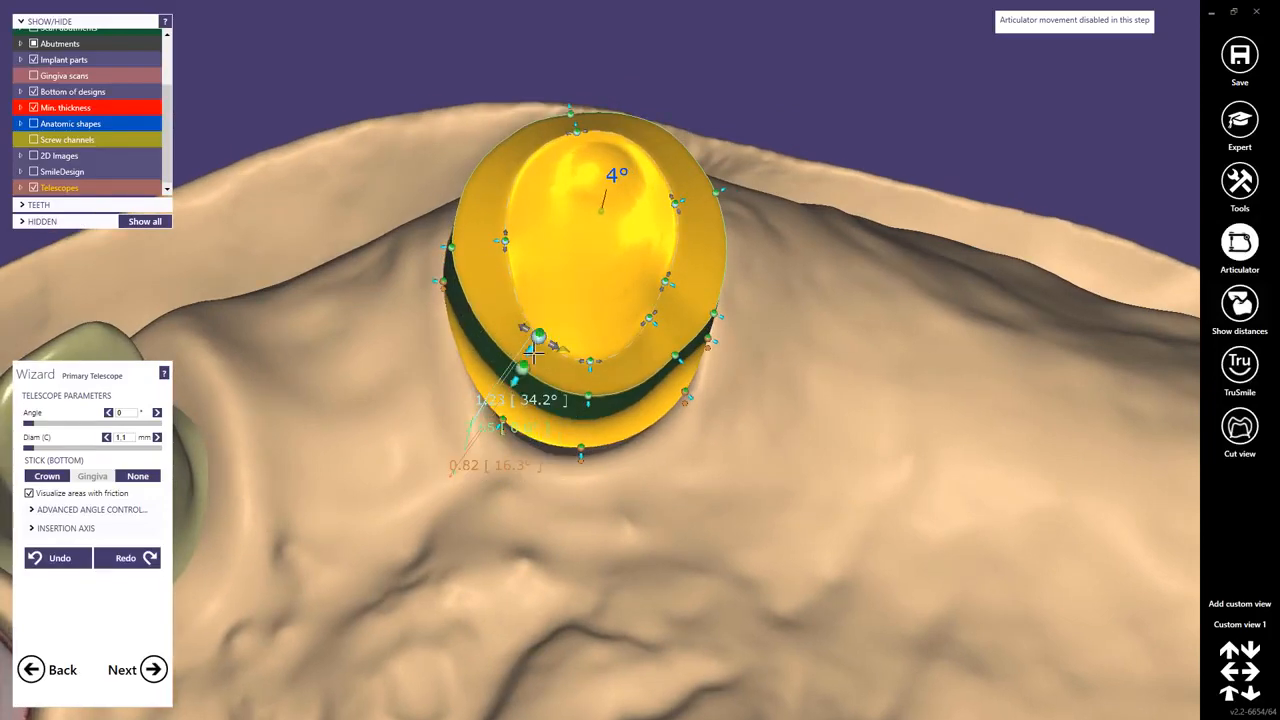
{"action": "left_click_drag", "start_coordinate": [511, 286], "coordinate": [518, 303]}
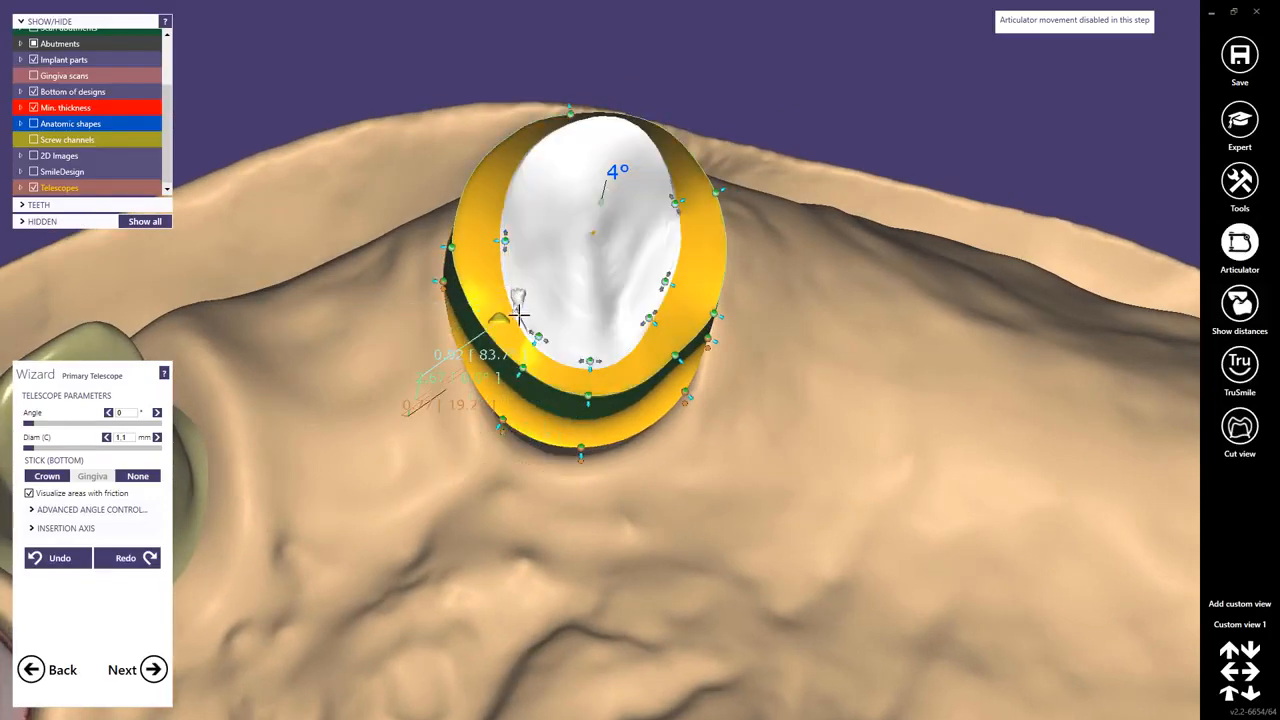
{"action": "left_click", "coordinate": [82, 555]}
Reshape the telescope's occlusal margin by moving the mesial and lingual control points.
{"action": "right_click_drag", "start_coordinate": [509, 240], "coordinate": [521, 174]}
{"action": "scroll", "coordinate": [516, 195], "scroll_direction": "up", "scroll_amount": 4}
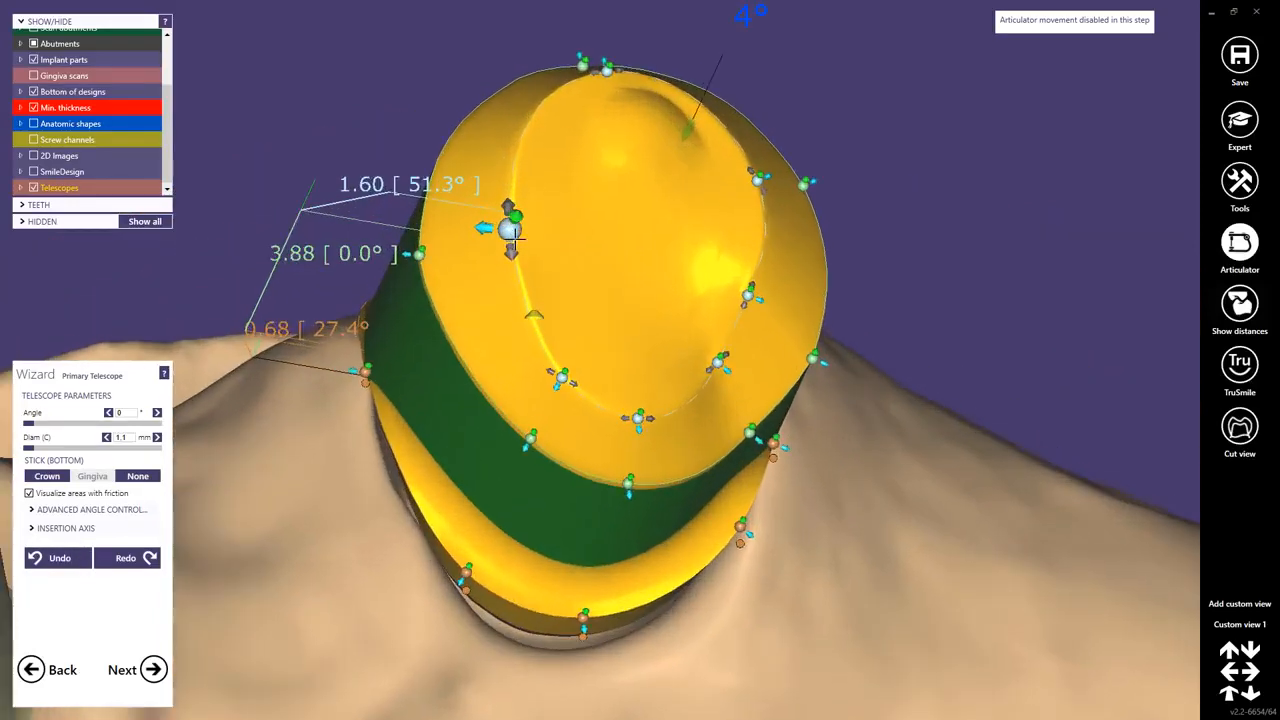
{"action": "left_click", "coordinate": [520, 290]}
{"action": "right_click_drag", "start_coordinate": [520, 290], "coordinate": [494, 294]}
{"action": "right_click_drag", "start_coordinate": [672, 312], "coordinate": [643, 282]}
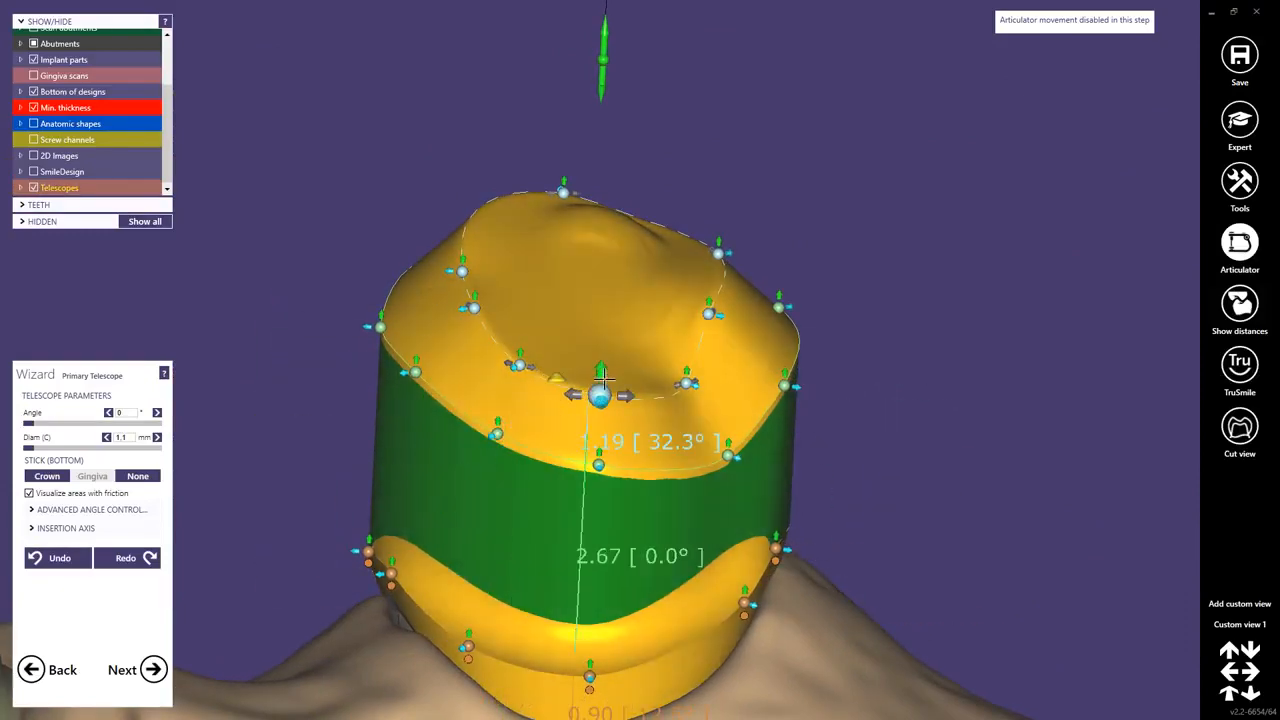
{"action": "mouse_move", "coordinate": [604, 380]}
{"action": "left_mouse_down"}
{"action": "mouse_move", "coordinate": [604, 436]}
{"action": "mouse_move", "coordinate": [604, 373]}
{"action": "left_mouse_up"}
{"action": "mouse_move", "coordinate": [604, 373]}
{"action": "right_mouse_down"}
{"action": "mouse_move", "coordinate": [604, 426]}
{"action": "mouse_move", "coordinate": [608, 372]}
{"action": "right_mouse_up"}
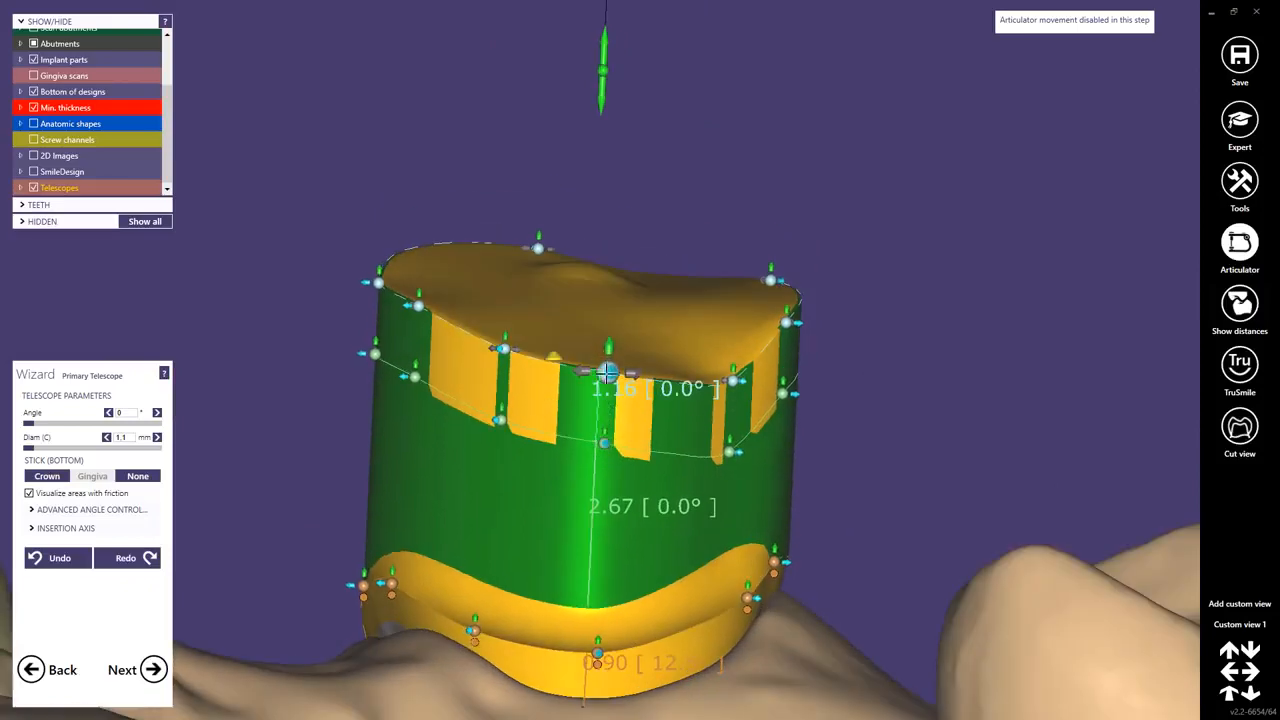
Move the buccal occlusal margin control points down toward the band.
{"action": "left_click_drag", "start_coordinate": [611, 349], "coordinate": [608, 376]}
{"action": "right_click_drag", "start_coordinate": [608, 376], "coordinate": [606, 449]}
{"action": "left_click_drag", "start_coordinate": [594, 482], "coordinate": [546, 444]}
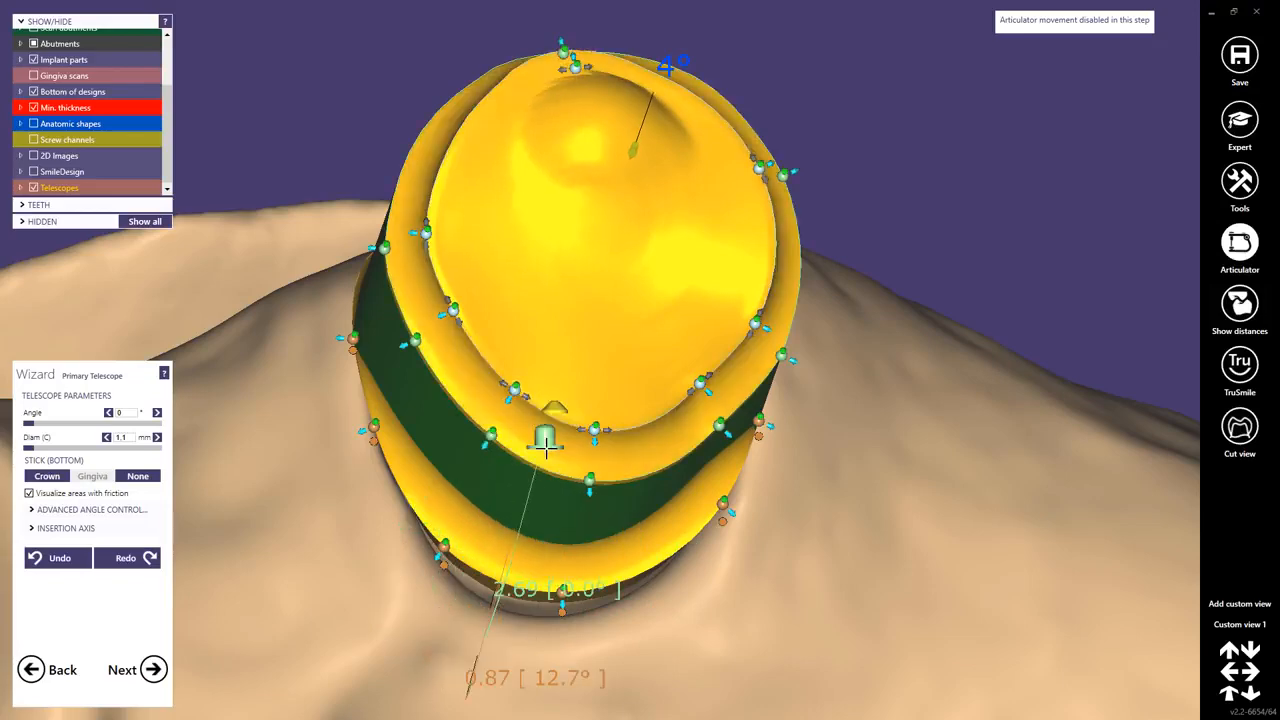
{"action": "right_click_drag", "start_coordinate": [542, 468], "coordinate": [547, 417]}
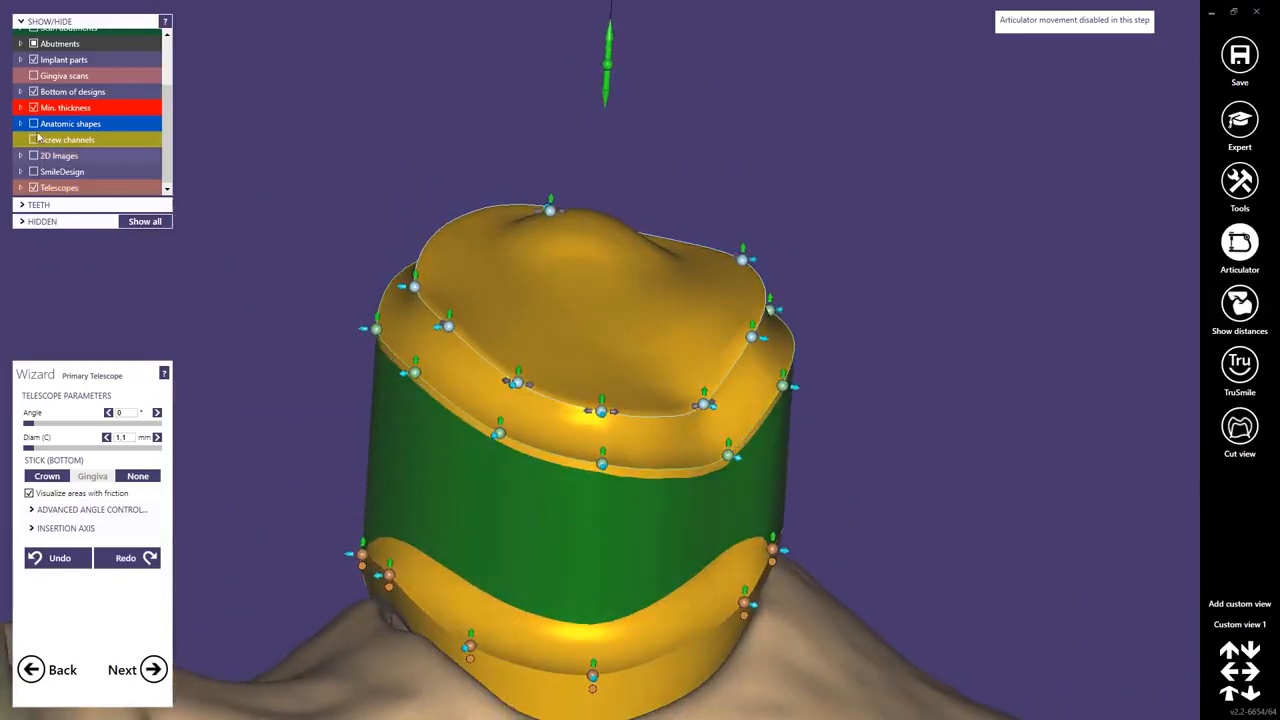
Show the anatomic shapes and fit the second telescope's margin points within the anatomic crown from the buccal side.
{"action": "left_click", "coordinate": [33, 124]}
{"action": "right_click_drag", "start_coordinate": [571, 423], "coordinate": [594, 397]}
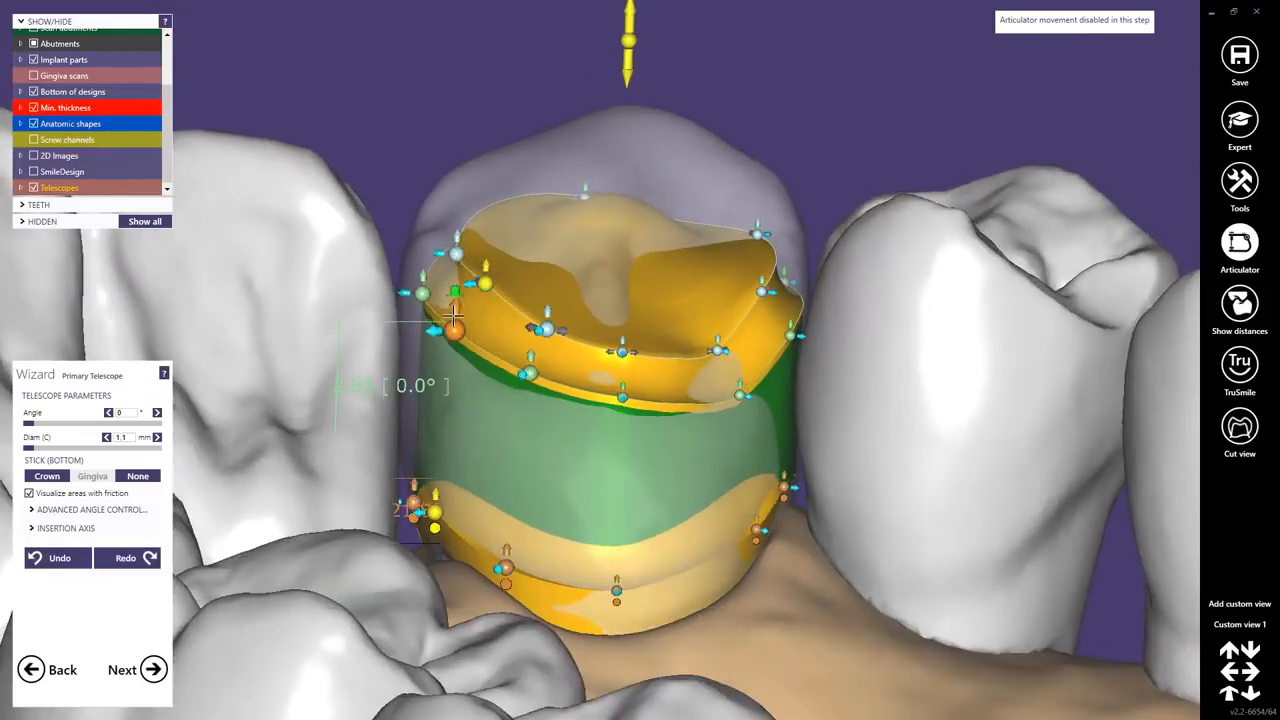
{"action": "left_click_drag", "start_coordinate": [530, 357], "coordinate": [526, 383]}
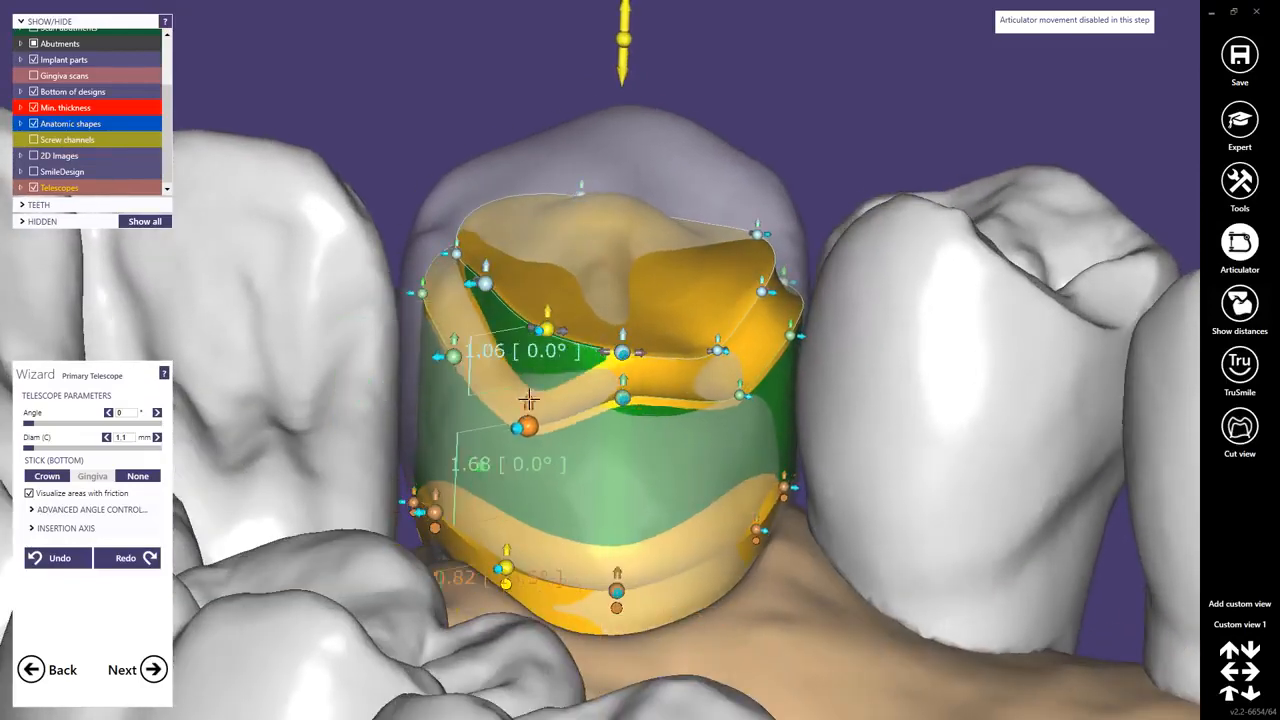
{"action": "left_click_drag", "start_coordinate": [625, 393], "coordinate": [626, 405]}
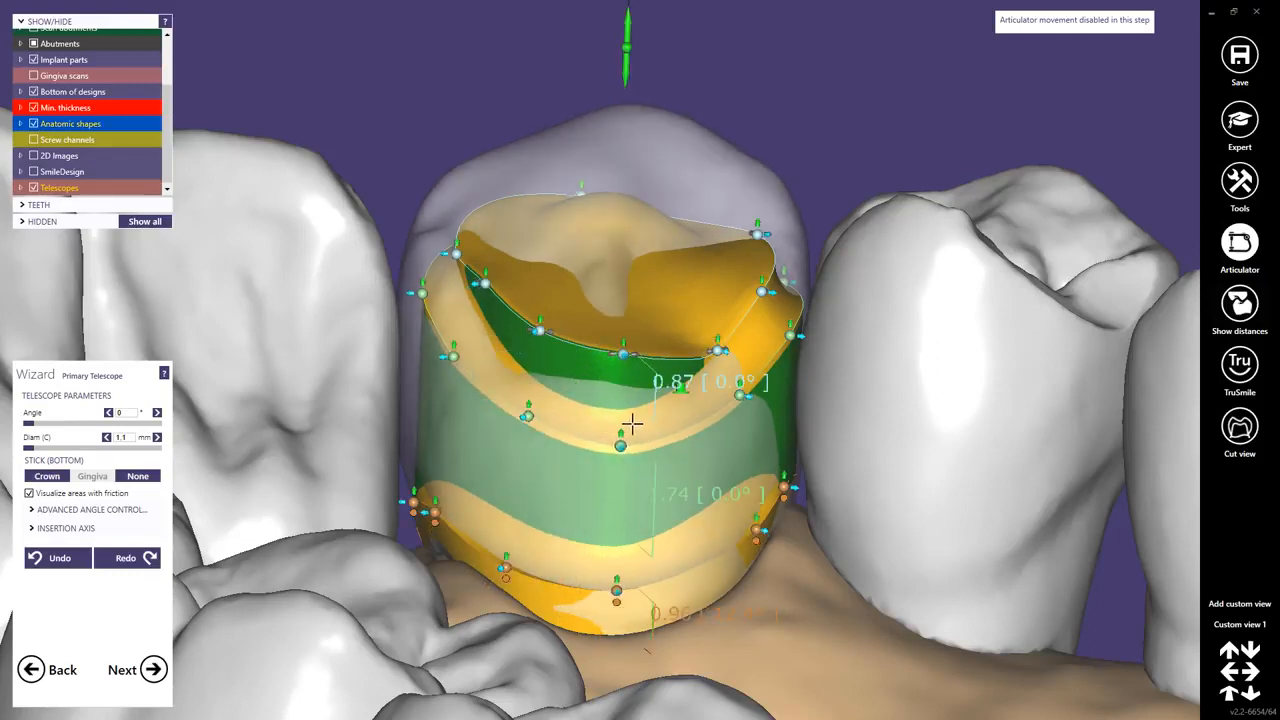
{"action": "left_click_drag", "start_coordinate": [747, 379], "coordinate": [747, 367]}
{"action": "right_click_drag", "start_coordinate": [747, 367], "coordinate": [712, 364]}
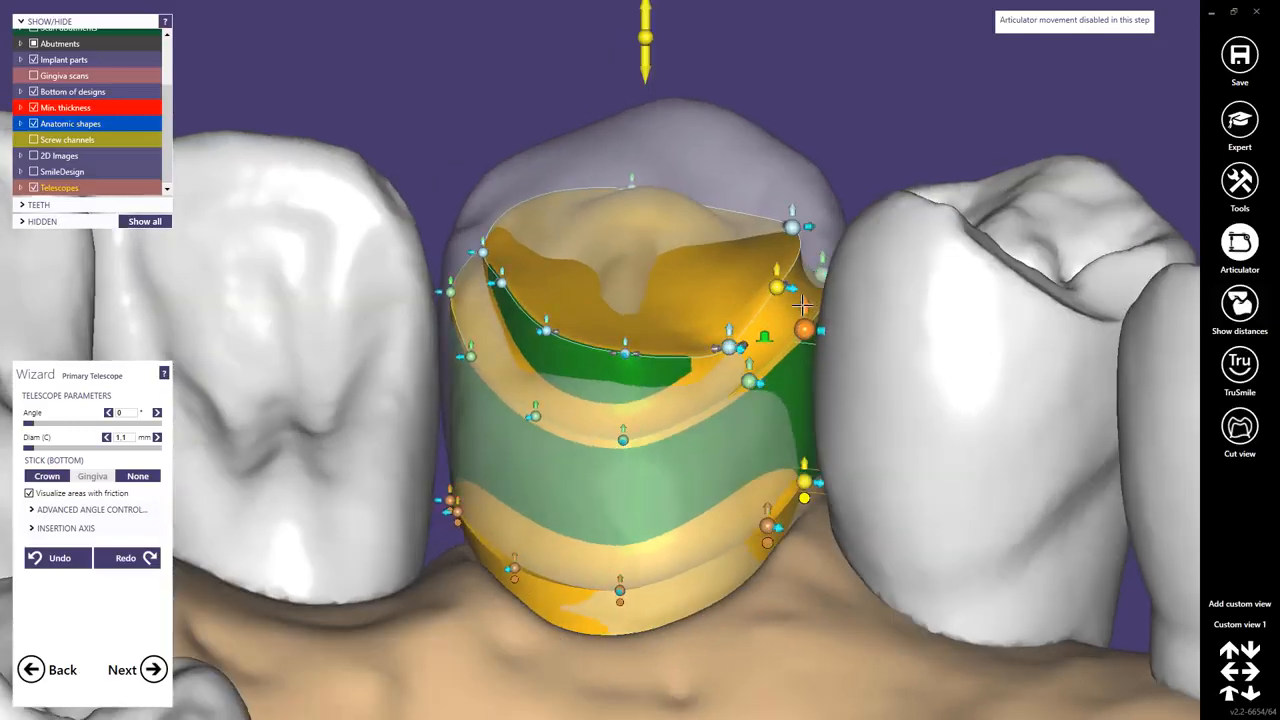
{"action": "left_click_drag", "start_coordinate": [624, 353], "coordinate": [624, 398]}
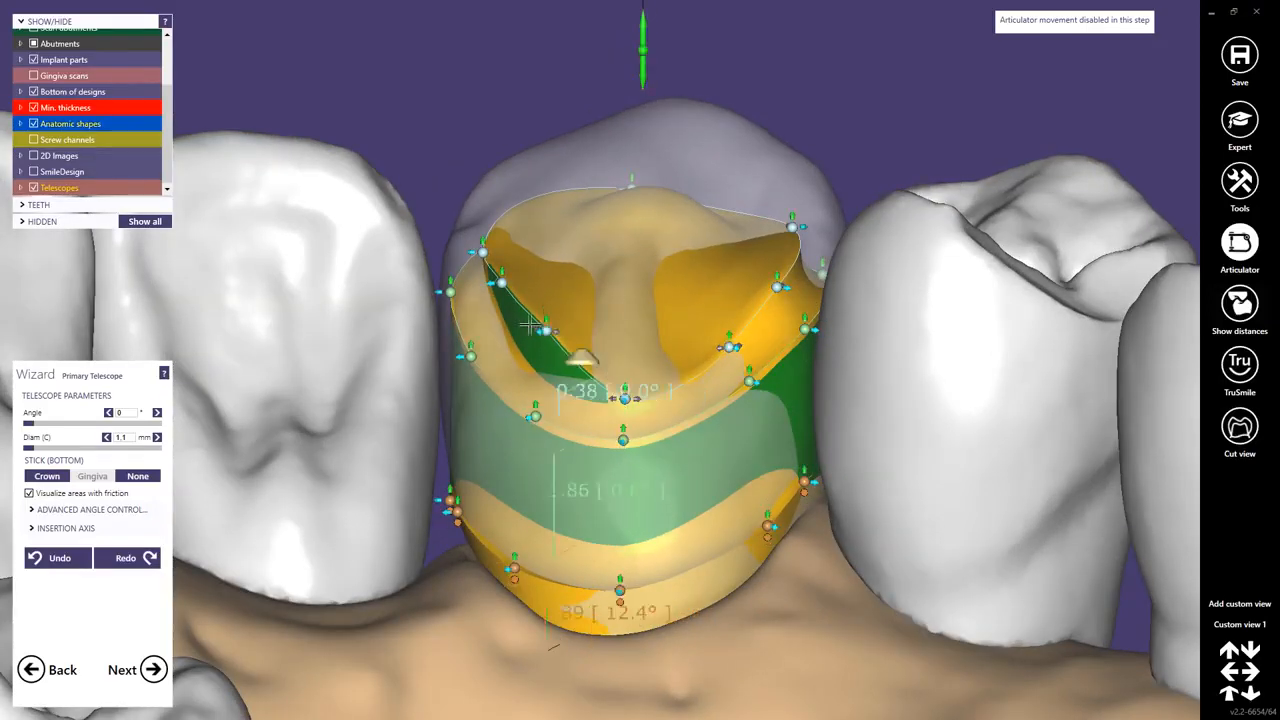
{"action": "left_click_drag", "start_coordinate": [546, 303], "coordinate": [543, 343]}
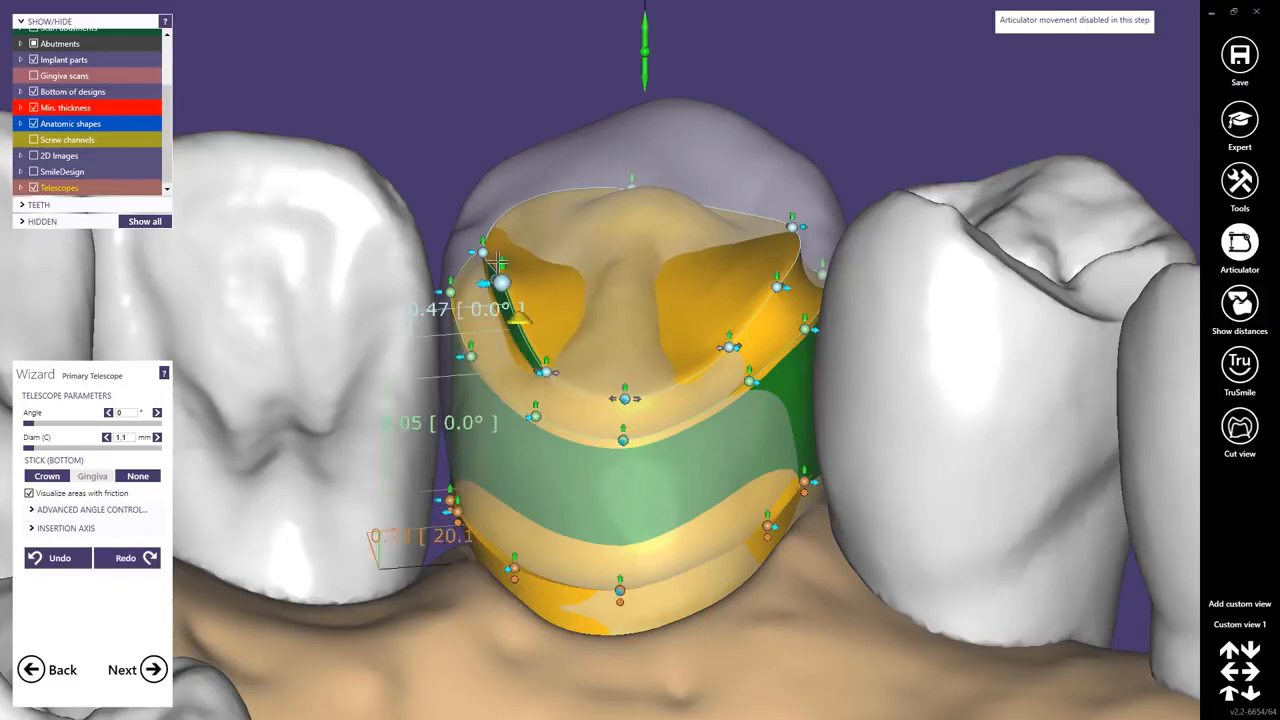
{"action": "right_click_drag", "start_coordinate": [502, 291], "coordinate": [546, 340]}
{"action": "right_click_drag", "start_coordinate": [515, 272], "coordinate": [513, 307]}
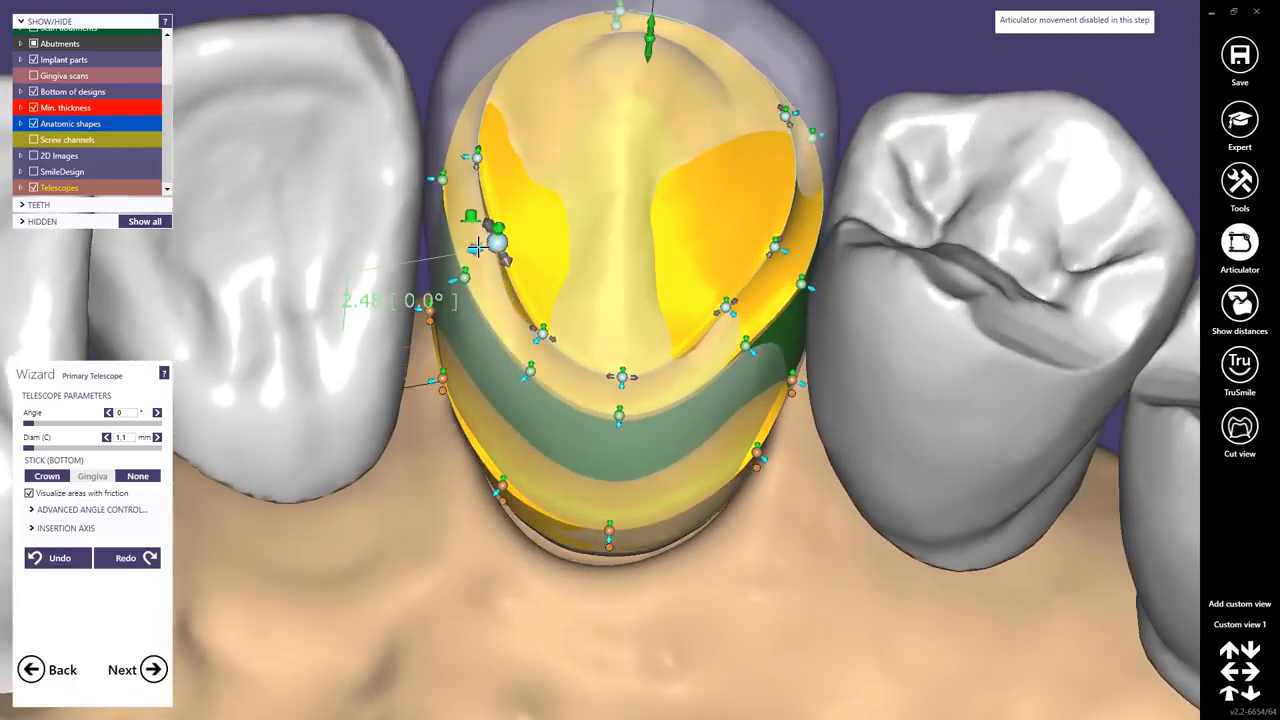
{"action": "left_click_drag", "start_coordinate": [487, 244], "coordinate": [436, 287]}
{"action": "left_click_drag", "start_coordinate": [480, 330], "coordinate": [525, 355]}
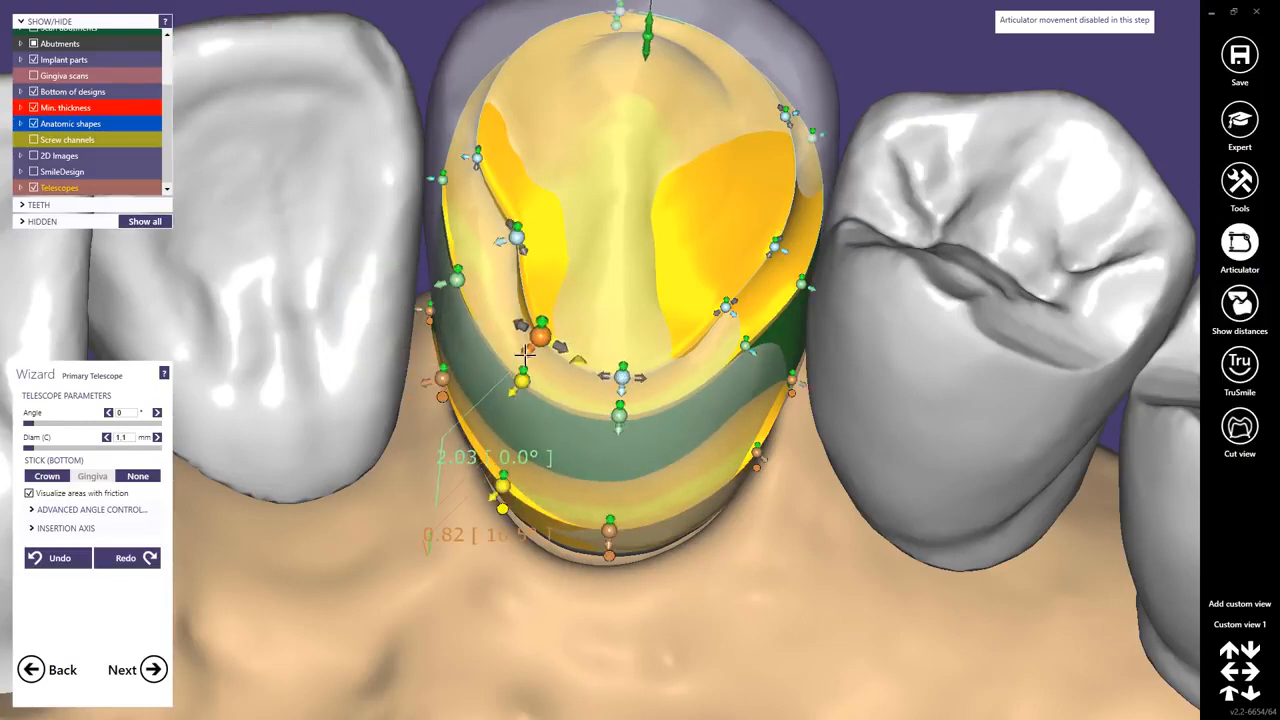
Adjust the remaining margin control points within the anatomic crown from the occlusal side.
{"action": "left_click_drag", "start_coordinate": [622, 377], "coordinate": [622, 385]}
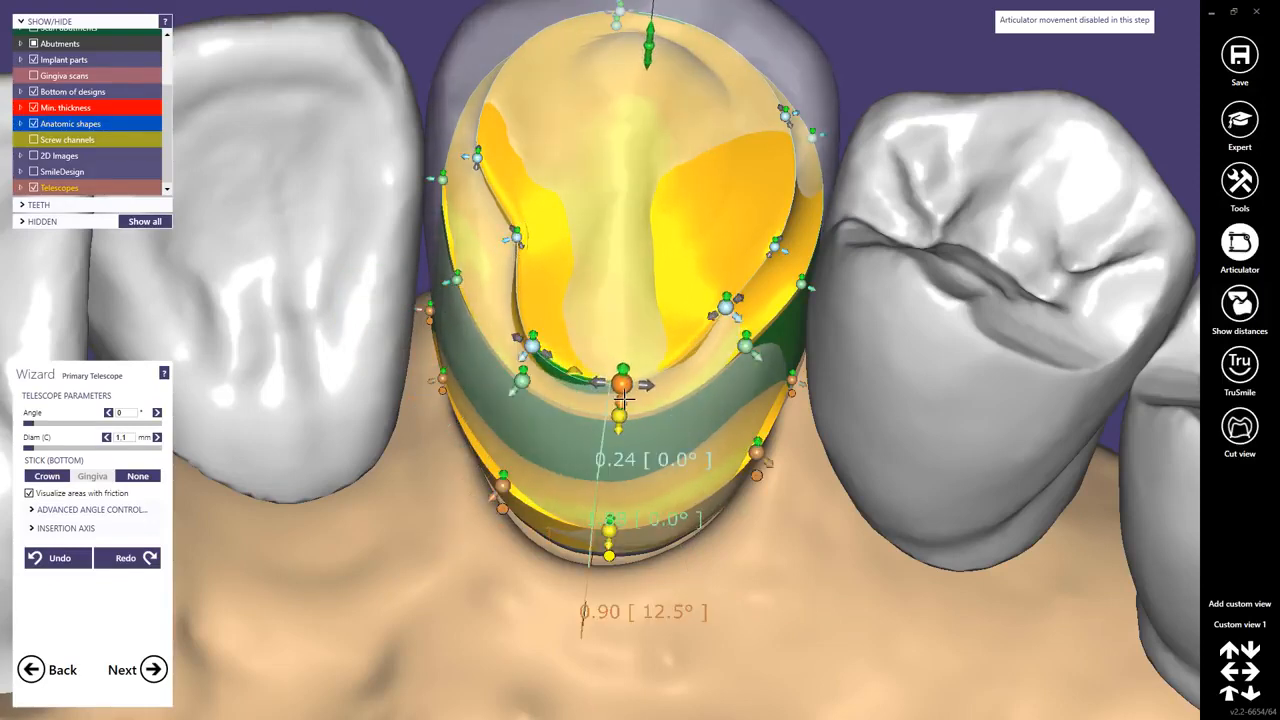
{"action": "left_click_drag", "start_coordinate": [743, 326], "coordinate": [731, 311]}
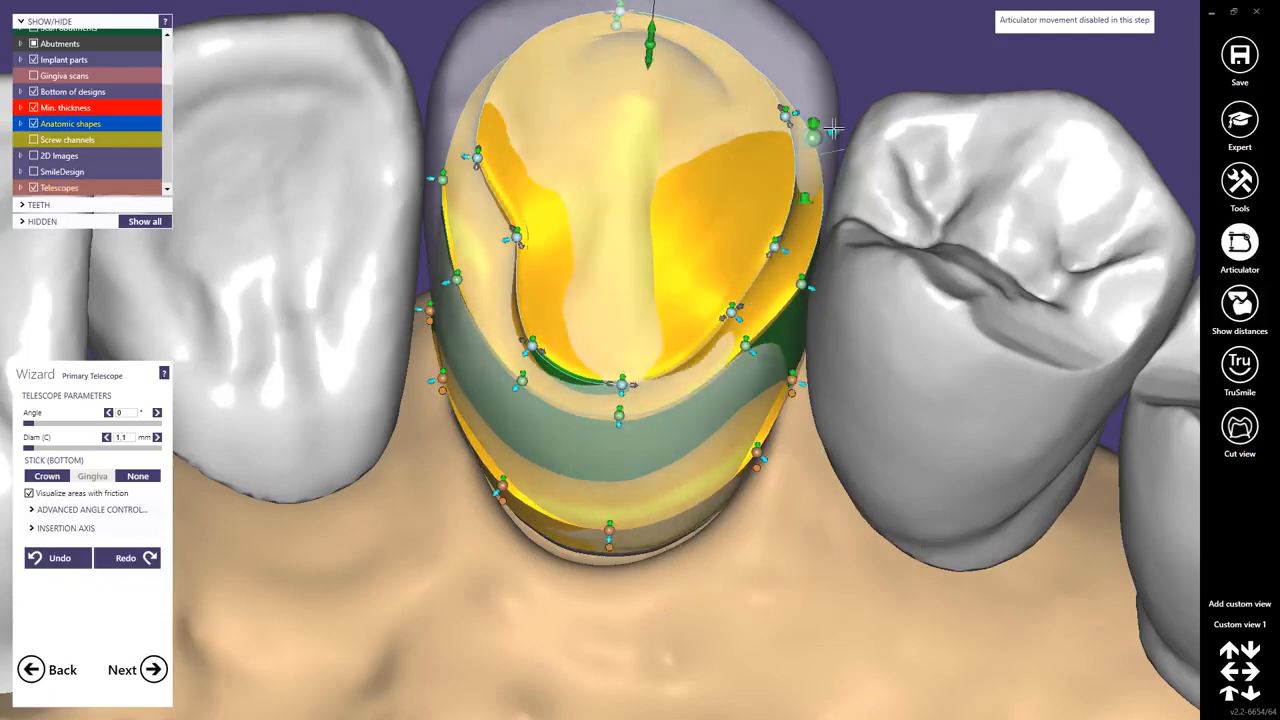
{"action": "right_click_drag", "start_coordinate": [780, 151], "coordinate": [776, 170]}
{"action": "left_click_drag", "start_coordinate": [805, 115], "coordinate": [870, 150]}
{"action": "left_click_drag", "start_coordinate": [825, 291], "coordinate": [817, 291]}
{"action": "left_click_drag", "start_coordinate": [763, 346], "coordinate": [769, 357]}
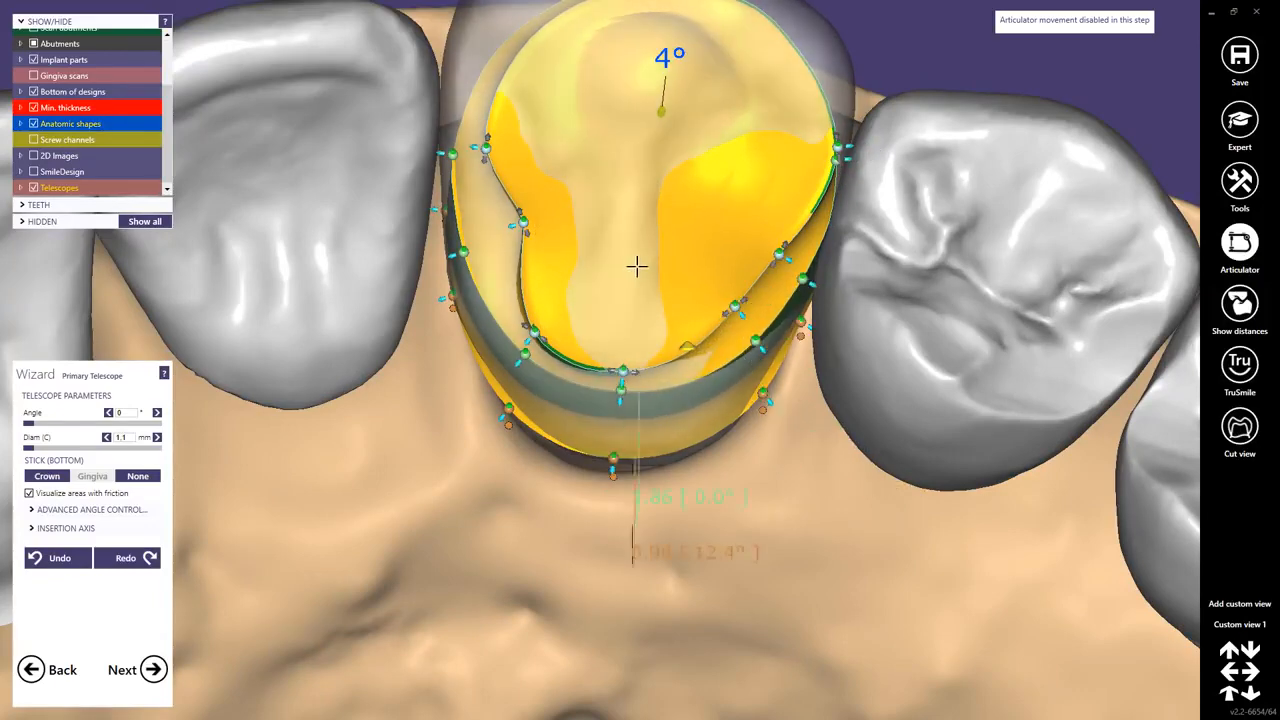
{"action": "left_click_drag", "start_coordinate": [486, 146], "coordinate": [449, 144]}
{"action": "scroll", "coordinate": [598, 196], "scroll_direction": "down", "scroll_amount": 3}
{"action": "right_click_drag", "start_coordinate": [602, 196], "coordinate": [601, 316]}
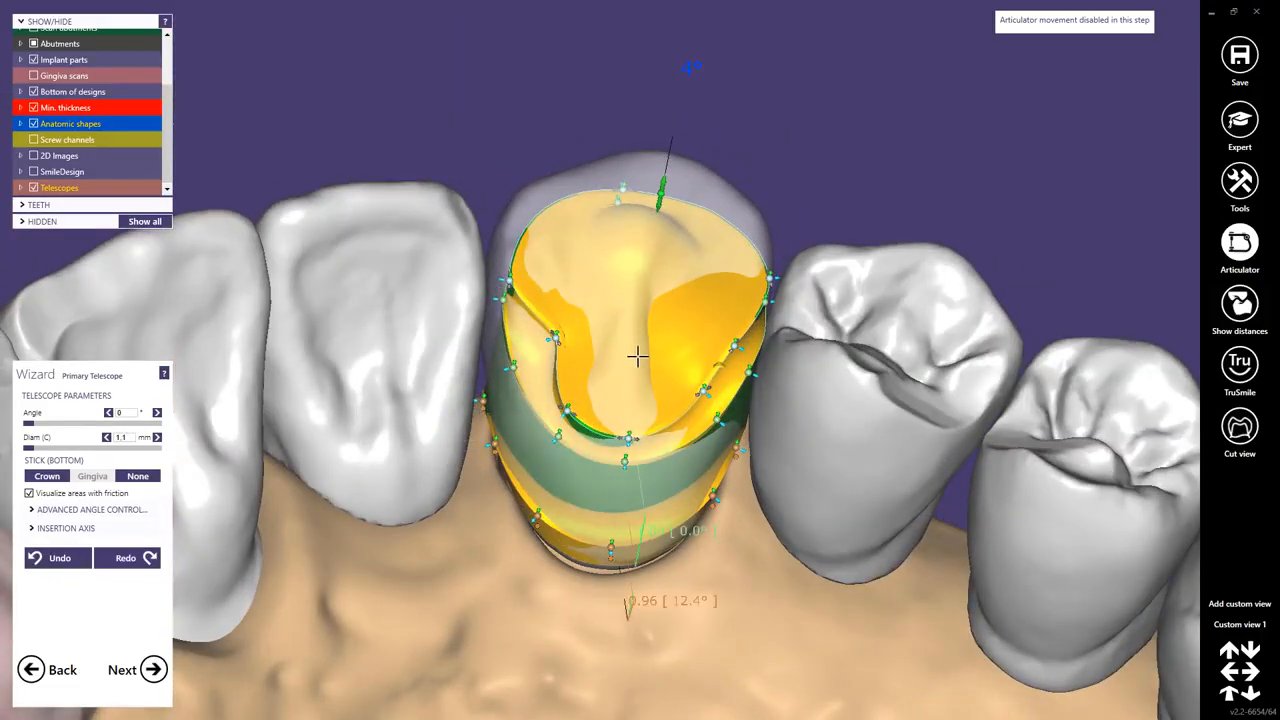
Hide the anatomic shapes again.
{"action": "left_click", "coordinate": [34, 123]}
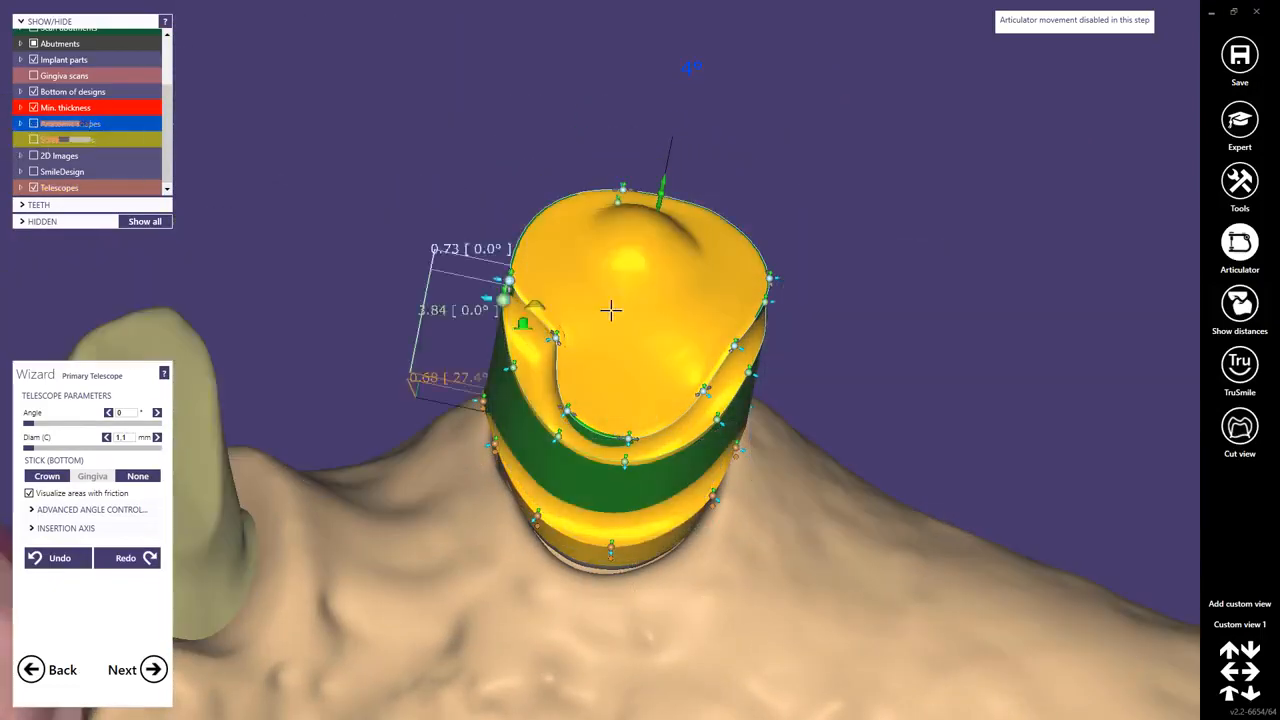
{"action": "middle_click_drag", "start_coordinate": [820, 298], "coordinate": [769, 374]}
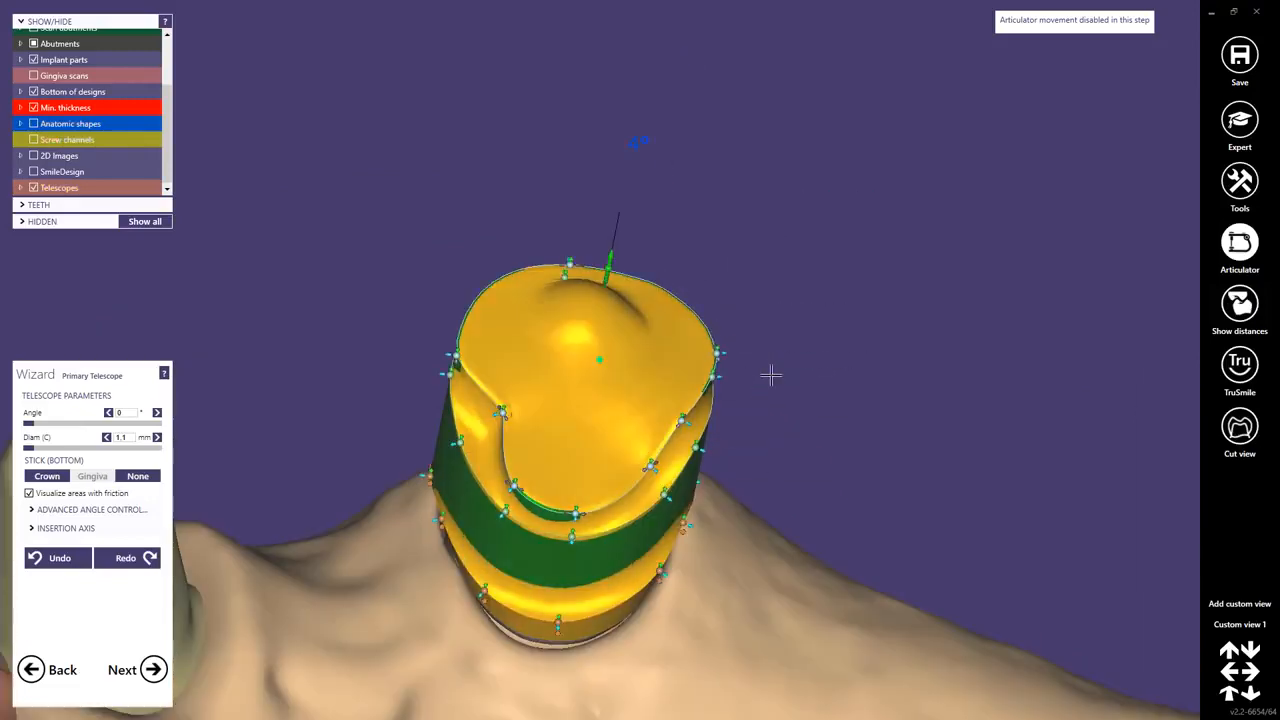
{"action": "right_click_drag", "start_coordinate": [769, 374], "coordinate": [851, 529]}
Inspect the primary telescopes' margins and friction bands from several angles, then view the whole arch.
{"action": "left_click", "coordinate": [702, 497]}
{"action": "middle_click", "coordinate": [697, 497]}
{"action": "scroll", "coordinate": [790, 520], "scroll_direction": "up", "scroll_amount": 4}
{"action": "left_click_drag", "start_coordinate": [700, 462], "coordinate": [698, 499]}
{"action": "right_click_drag", "start_coordinate": [768, 352], "coordinate": [755, 320]}
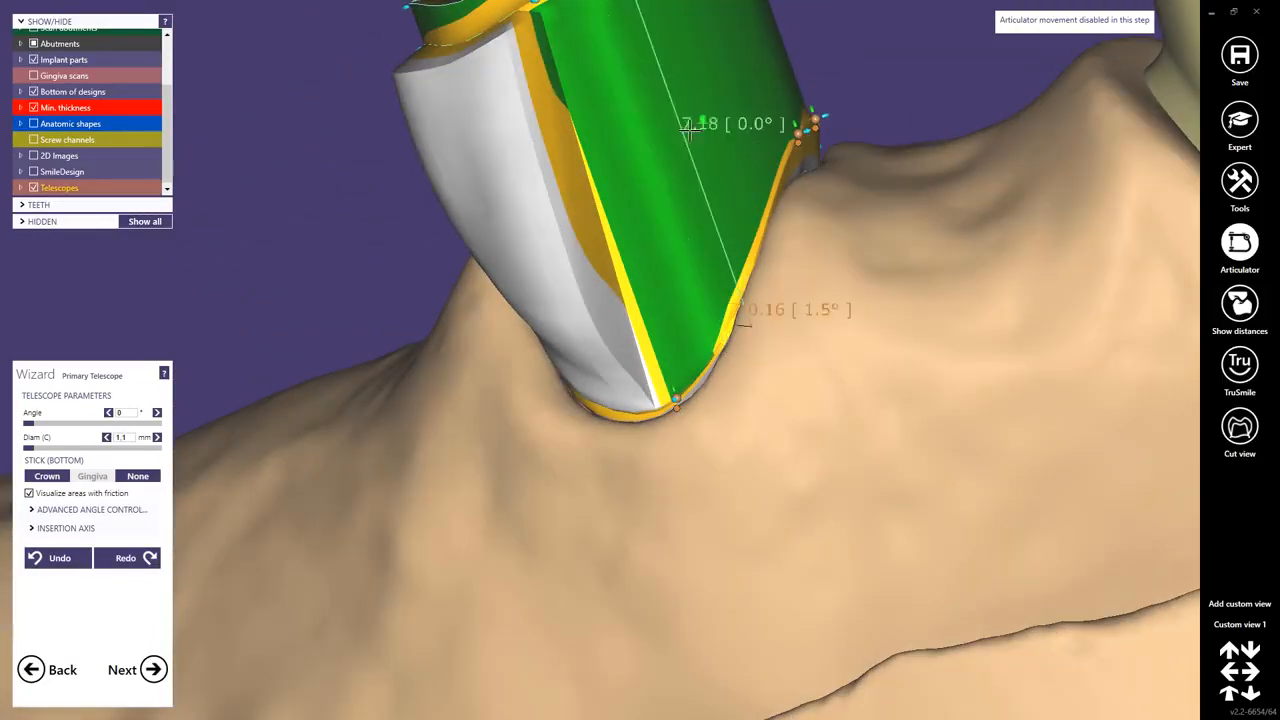
{"action": "left_click", "coordinate": [694, 126]}
{"action": "right_click_drag", "start_coordinate": [646, 131], "coordinate": [649, 144]}
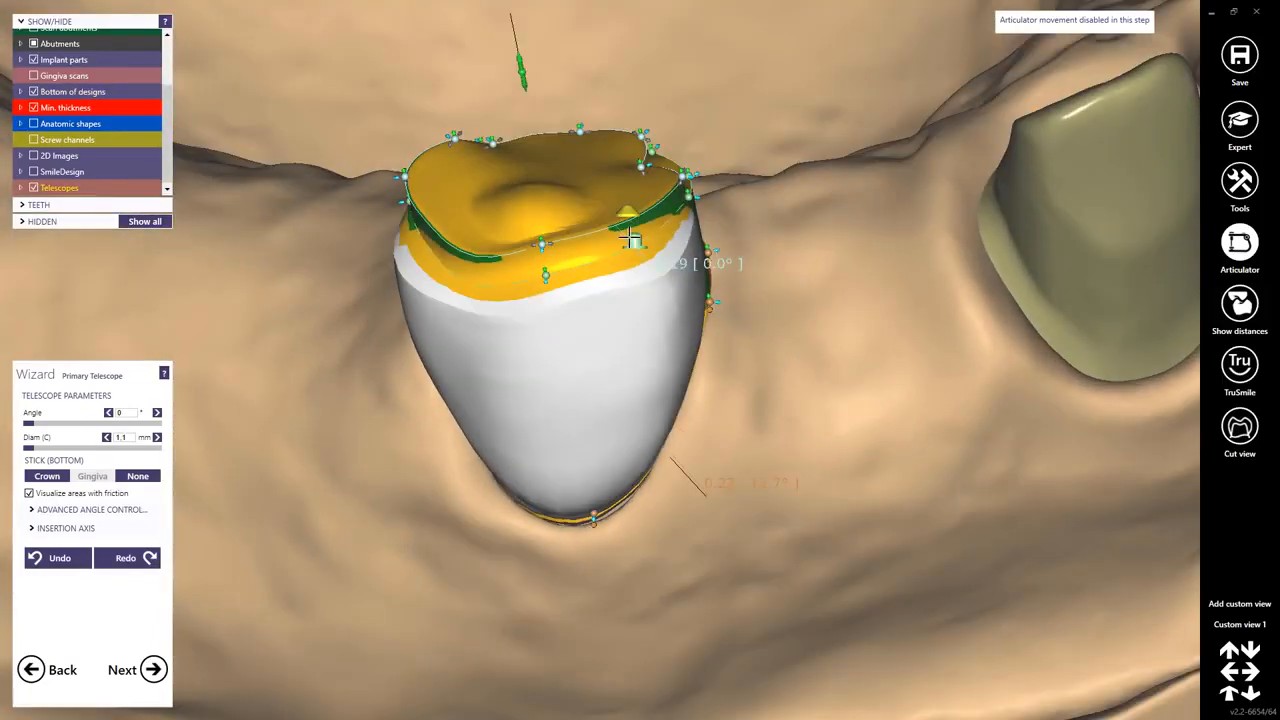
{"action": "left_click", "coordinate": [620, 241]}
{"action": "left_click", "coordinate": [650, 228]}
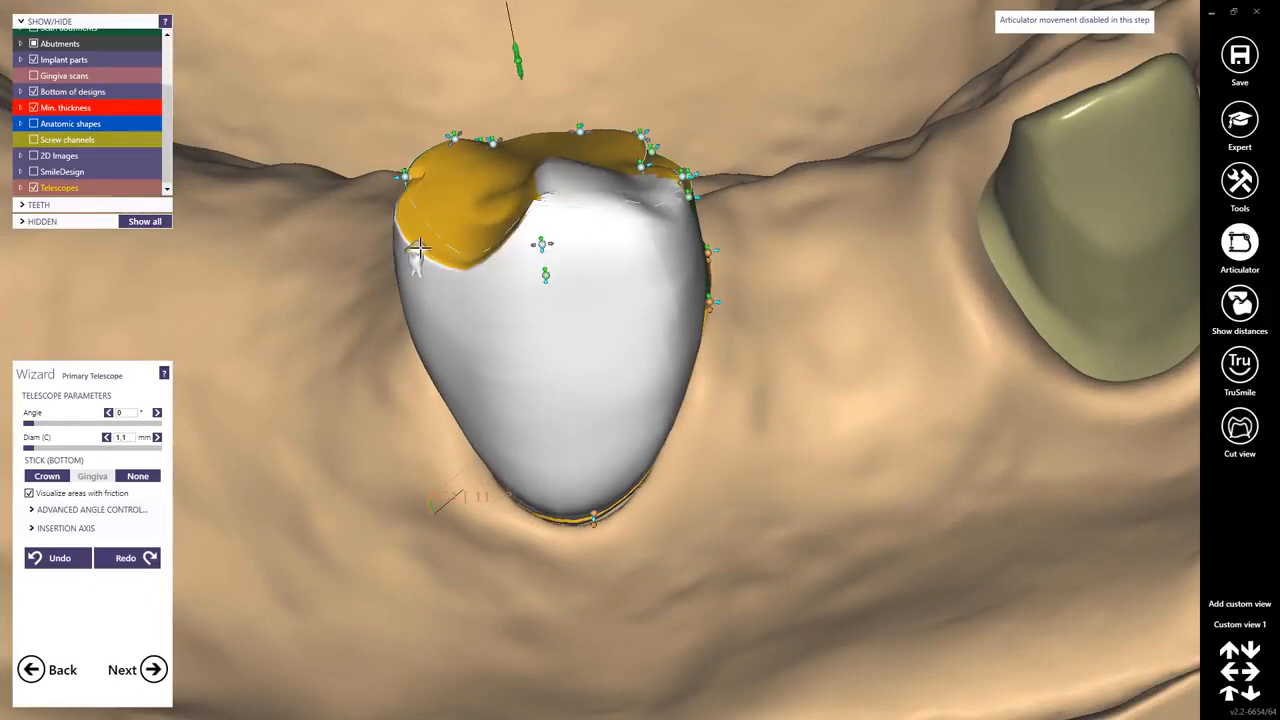
{"action": "left_click_drag", "start_coordinate": [420, 253], "coordinate": [514, 237]}
{"action": "right_click_drag", "start_coordinate": [514, 237], "coordinate": [506, 231]}
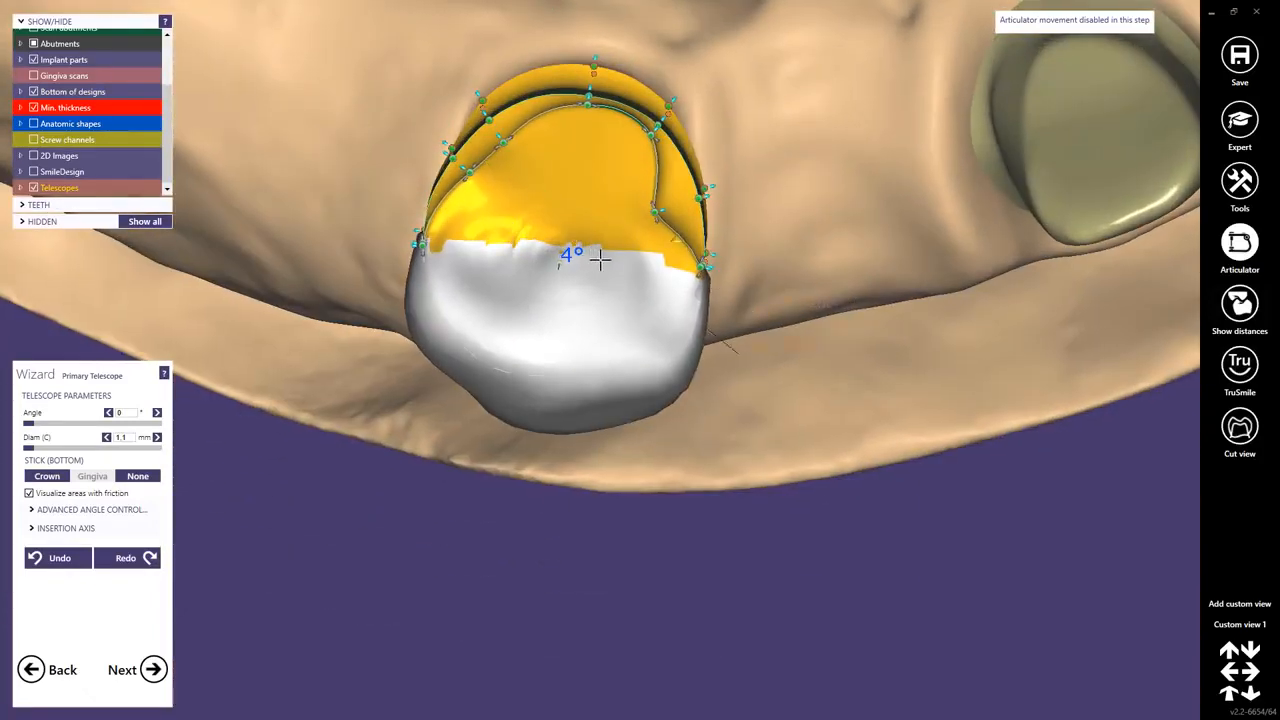
{"action": "right_click_drag", "start_coordinate": [603, 260], "coordinate": [713, 237]}
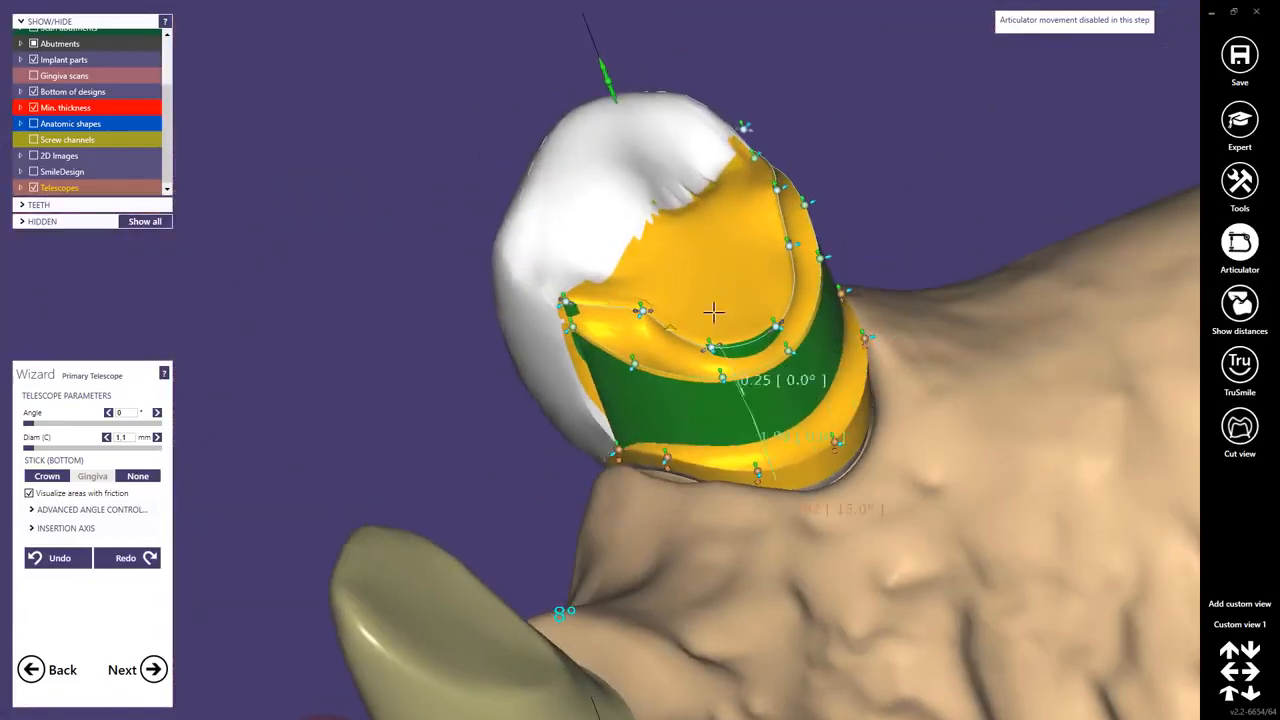
{"action": "scroll", "coordinate": [738, 311], "scroll_direction": "down", "scroll_amount": 4}
{"action": "scroll", "coordinate": [900, 403], "scroll_direction": "up", "scroll_amount": 2}
{"action": "scroll", "coordinate": [885, 403], "scroll_direction": "down", "scroll_amount": 4}
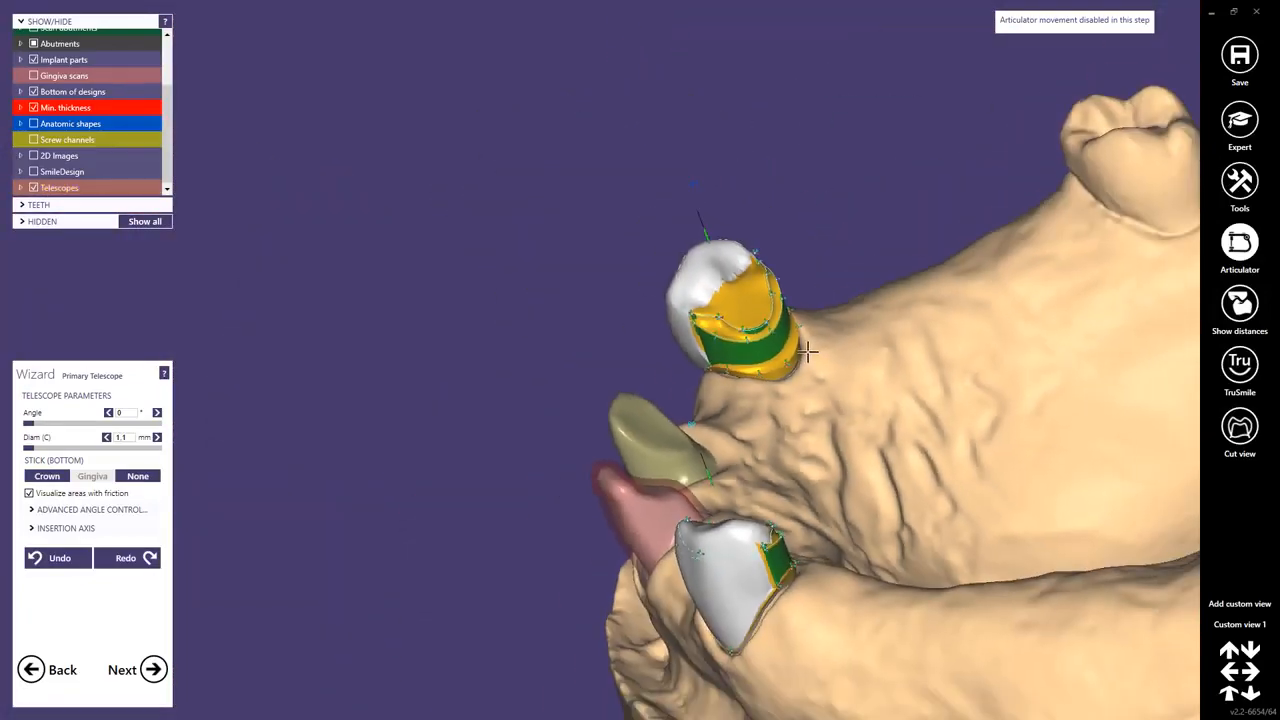
{"action": "right_click_drag", "start_coordinate": [808, 352], "coordinate": [786, 319]}
{"action": "scroll", "coordinate": [444, 378], "scroll_direction": "down", "scroll_amount": 4}
{"action": "middle_click", "coordinate": [342, 433]}
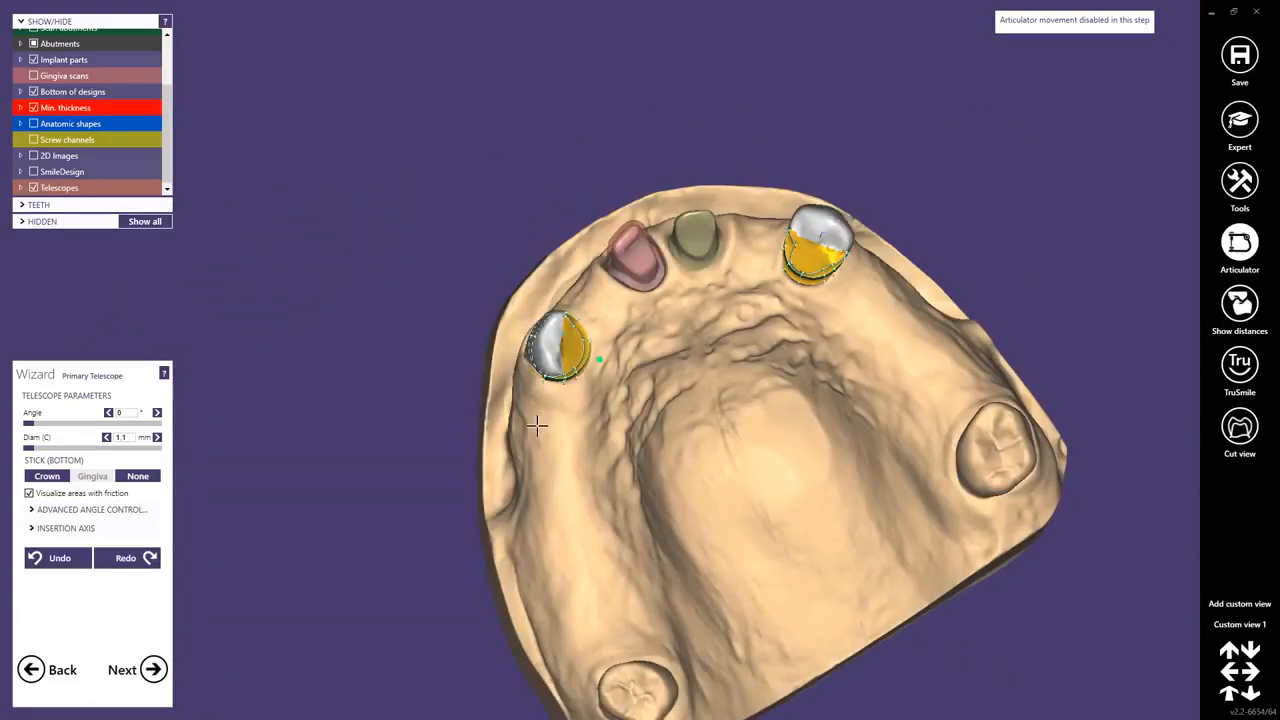
{"action": "mouse_move", "coordinate": [537, 426]}
{"action": "right_mouse_down"}
{"action": "mouse_move", "coordinate": [551, 428]}
{"action": "mouse_move", "coordinate": [535, 424]}
{"action": "right_mouse_up"}
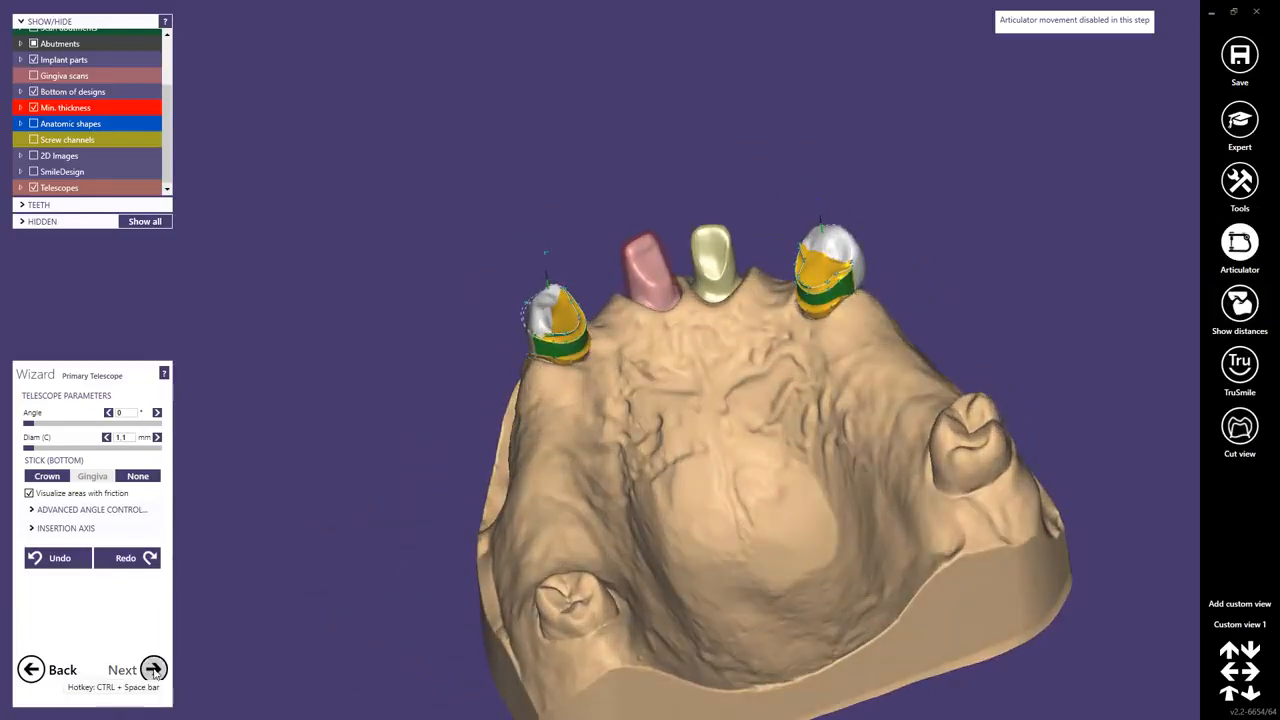
Advance past the free-form telescope step to merge the restoration parts.
{"action": "left_click", "coordinate": [153, 670]}
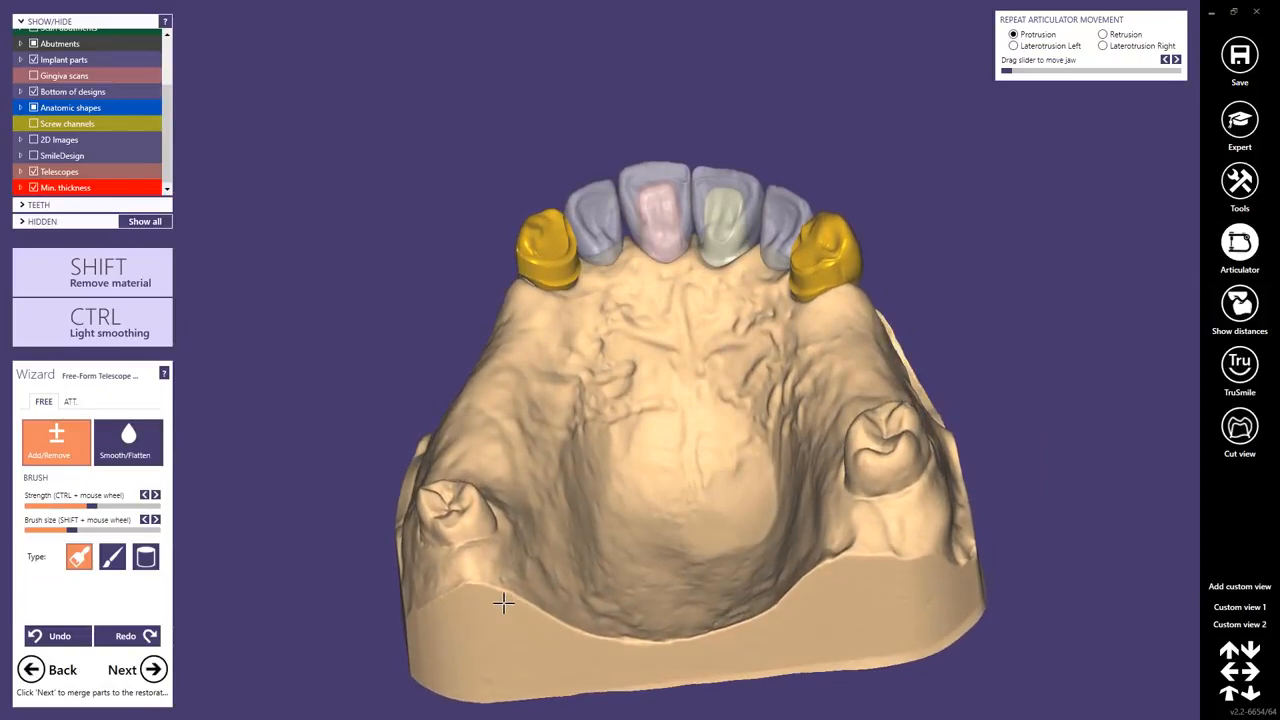
{"action": "right_click_drag", "start_coordinate": [507, 602], "coordinate": [515, 593]}
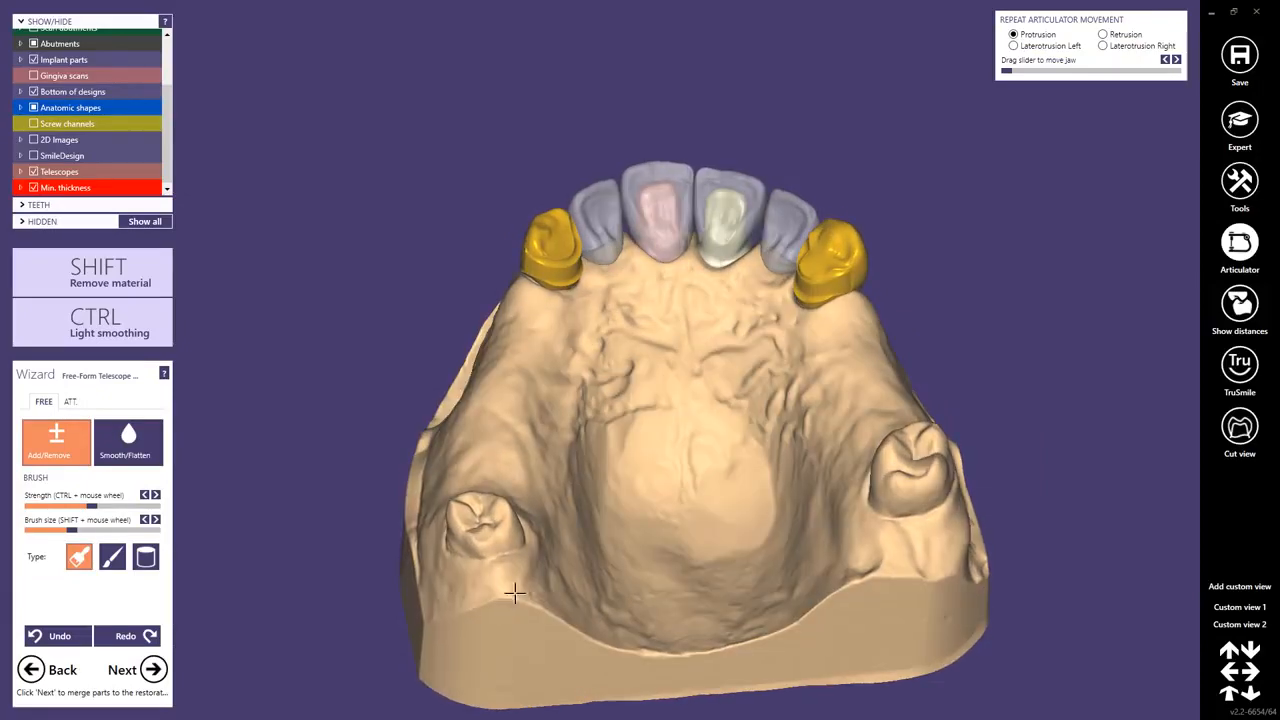
{"action": "middle_click", "coordinate": [696, 498]}
{"action": "right_click_drag", "start_coordinate": [603, 380], "coordinate": [603, 379]}
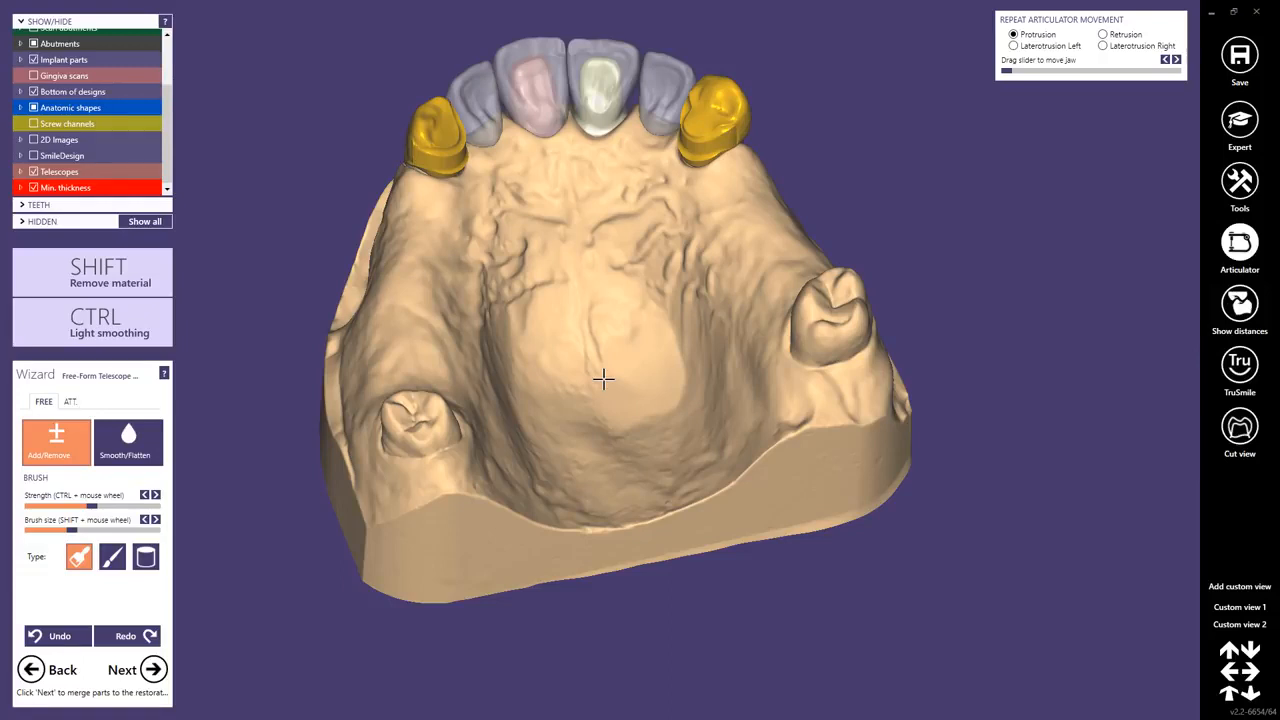
{"action": "left_click", "coordinate": [152, 670]}
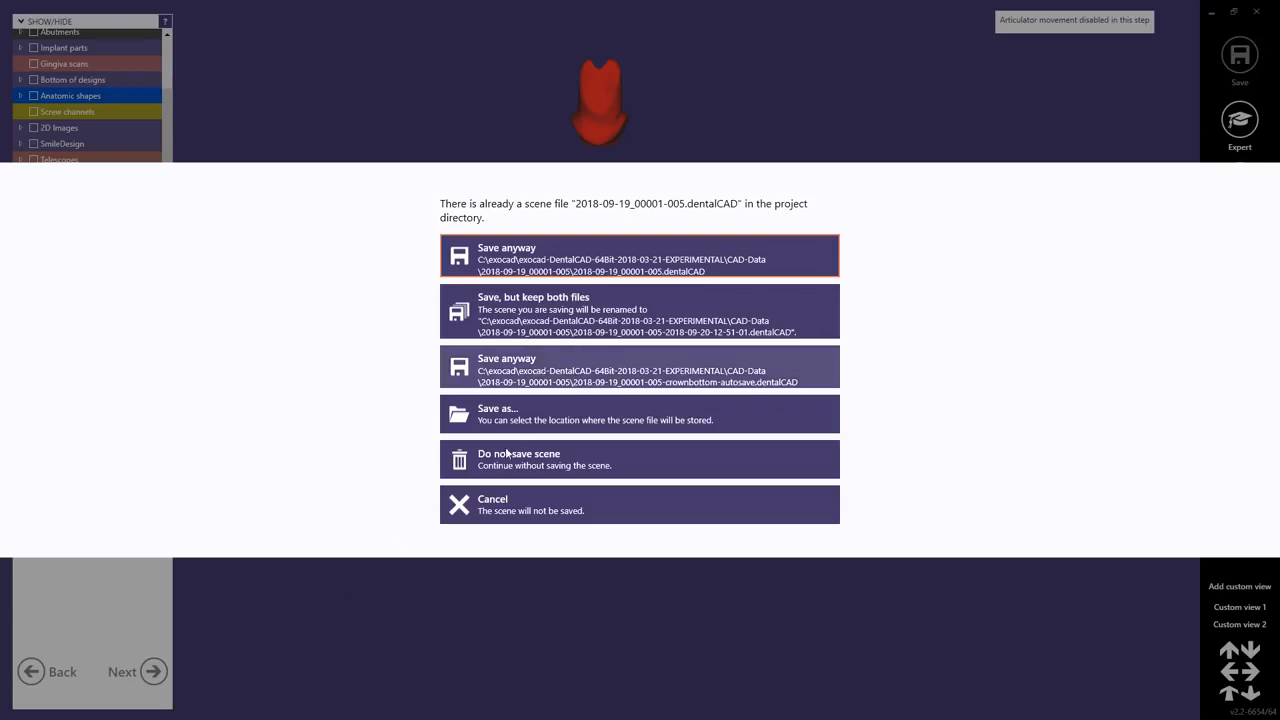
{"action": "left_click", "coordinate": [455, 459]}
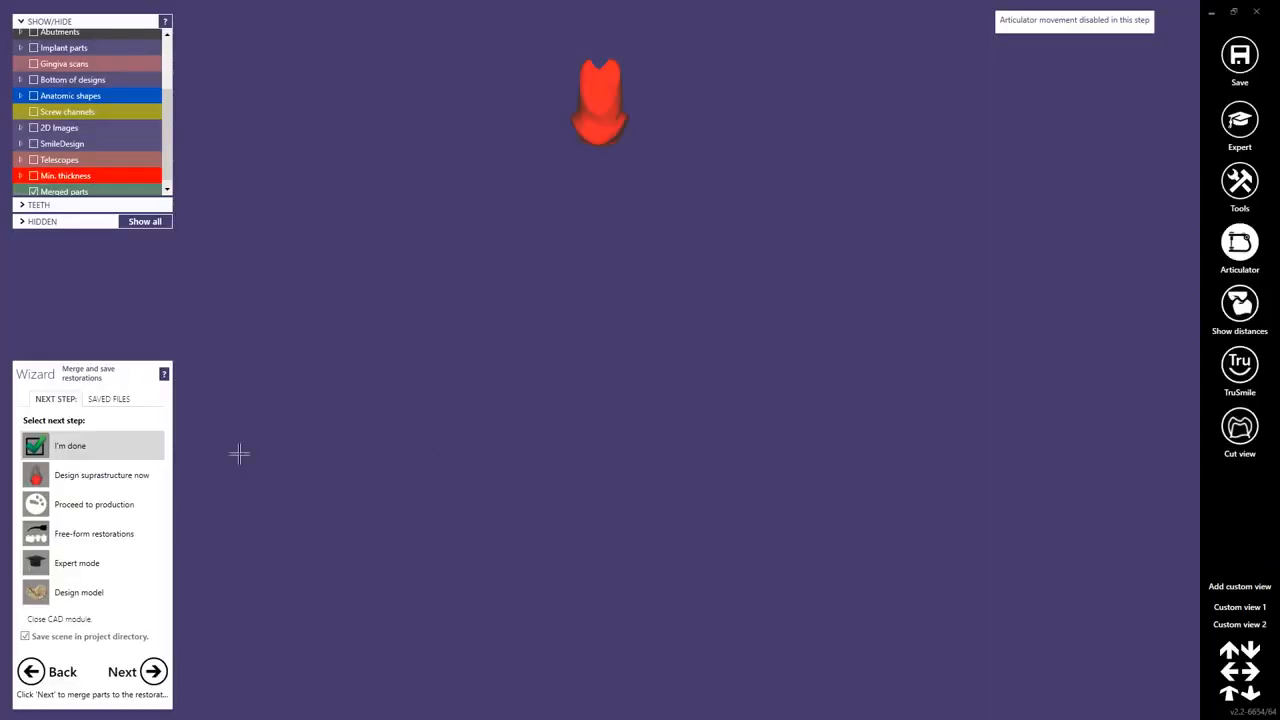
Choose to design the suprastructure now and continue without saving the scene.
{"action": "left_click", "coordinate": [66, 478]}
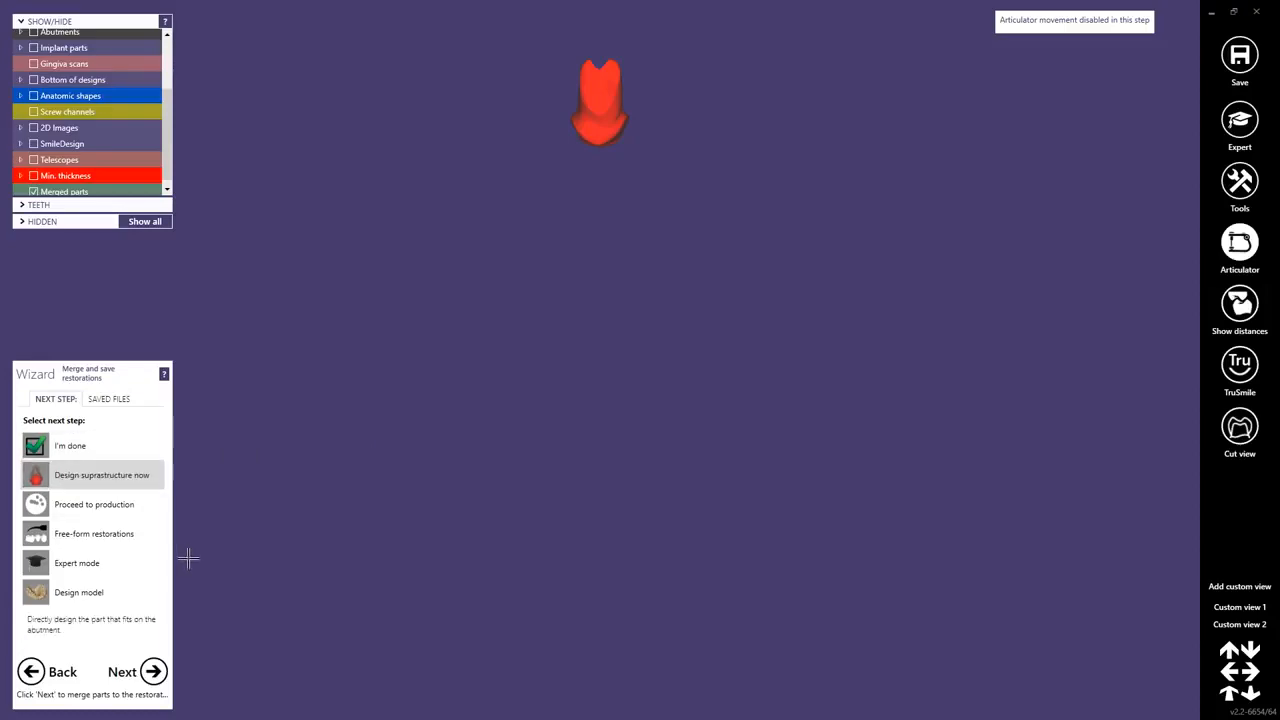
{"action": "left_click", "coordinate": [152, 671]}
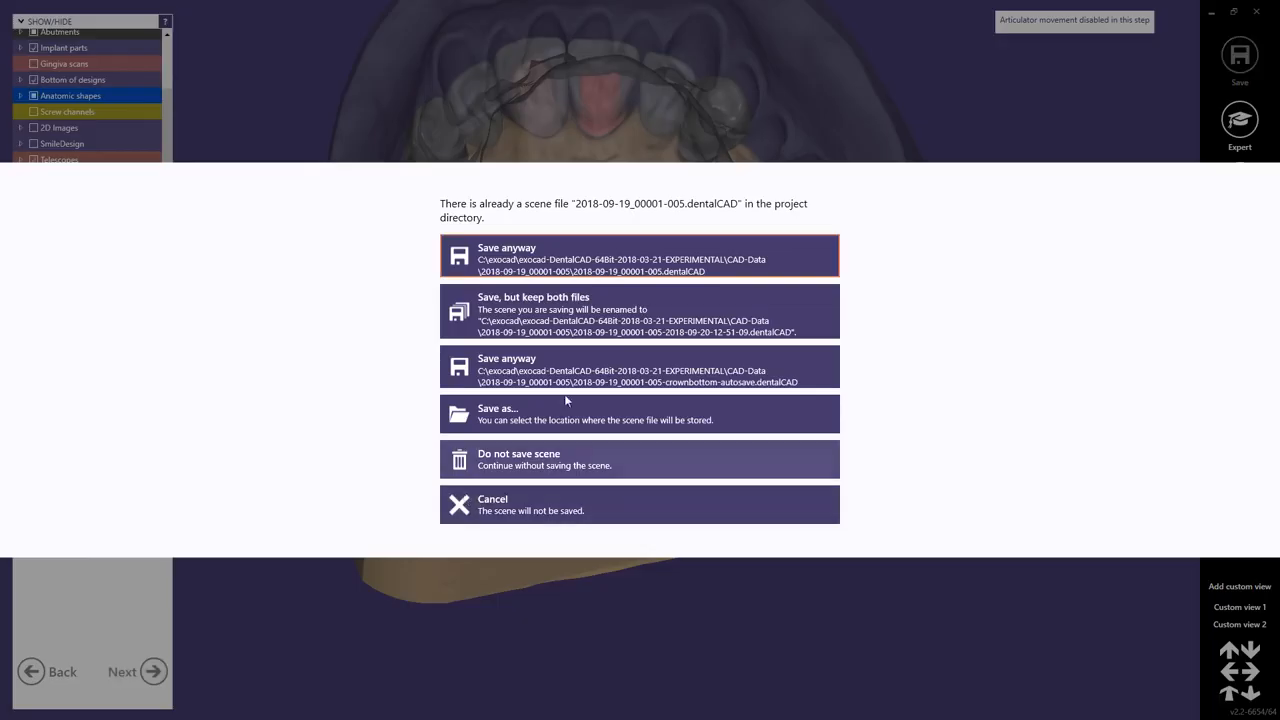
{"action": "left_click", "coordinate": [530, 456]}
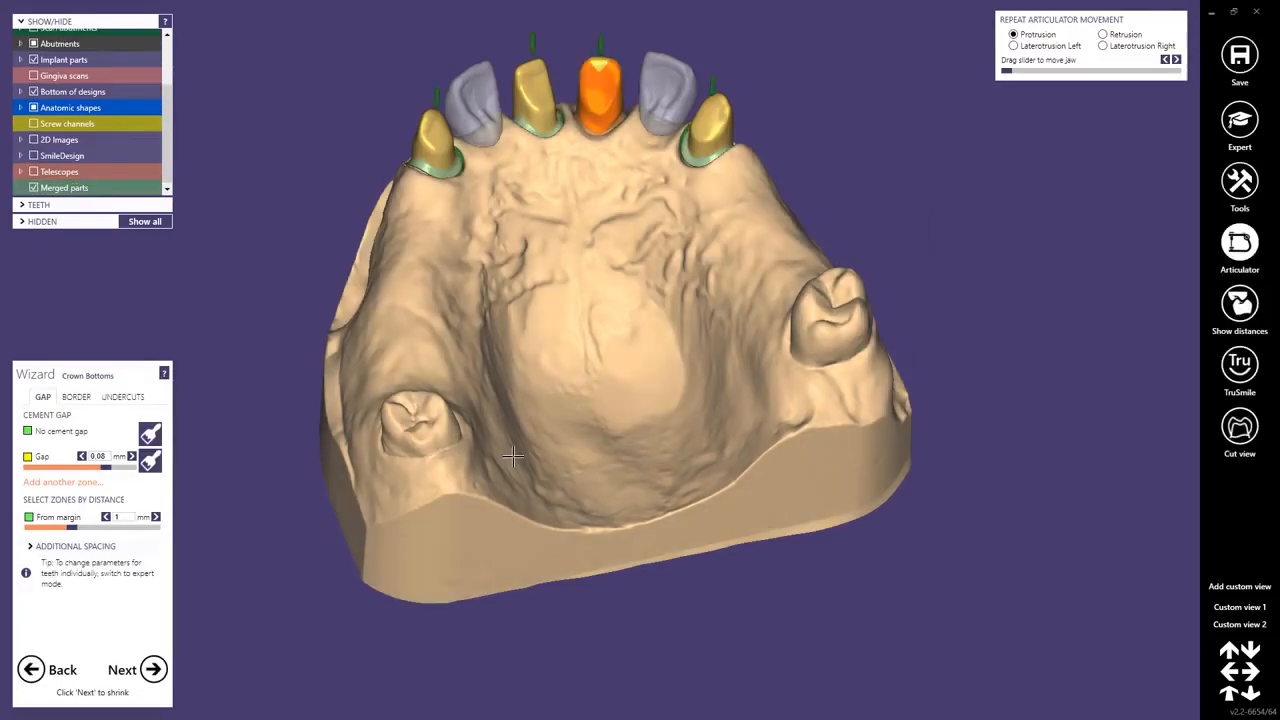
Advance to the shrinking step and apply the normal shrink with 0.8 mm depth.
{"action": "left_click", "coordinate": [152, 670]}
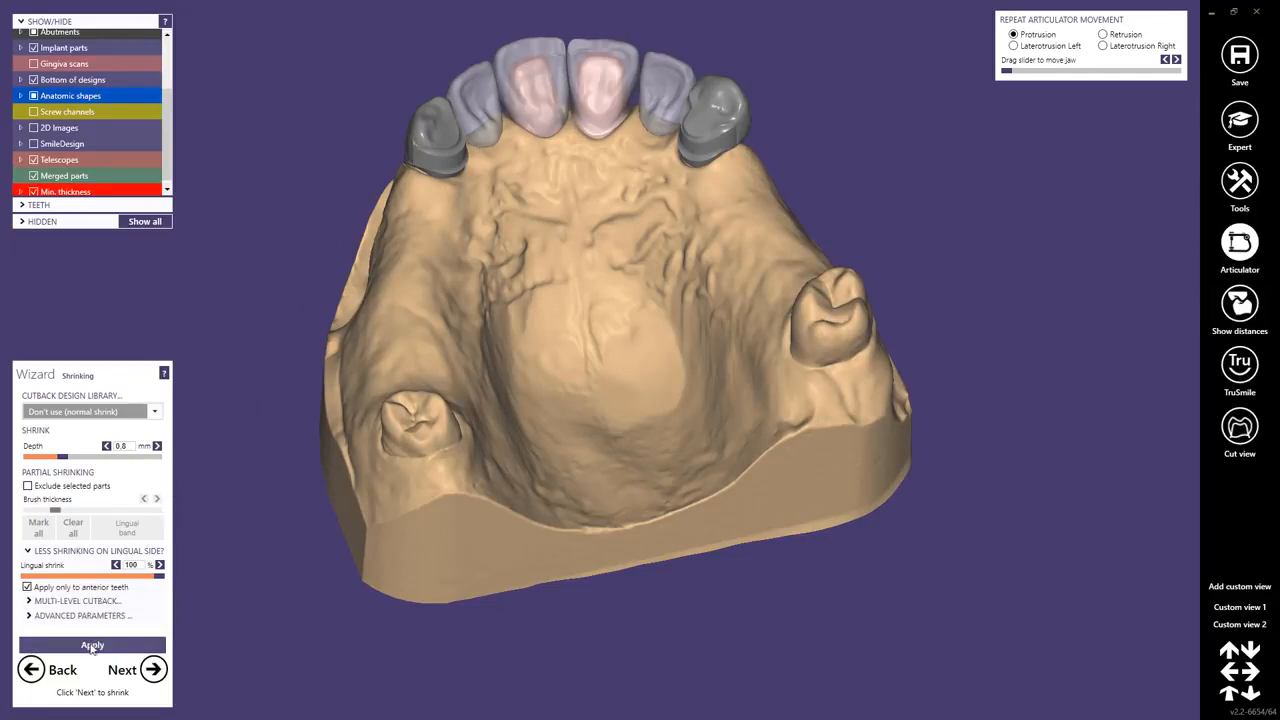
{"action": "left_click", "coordinate": [91, 646]}
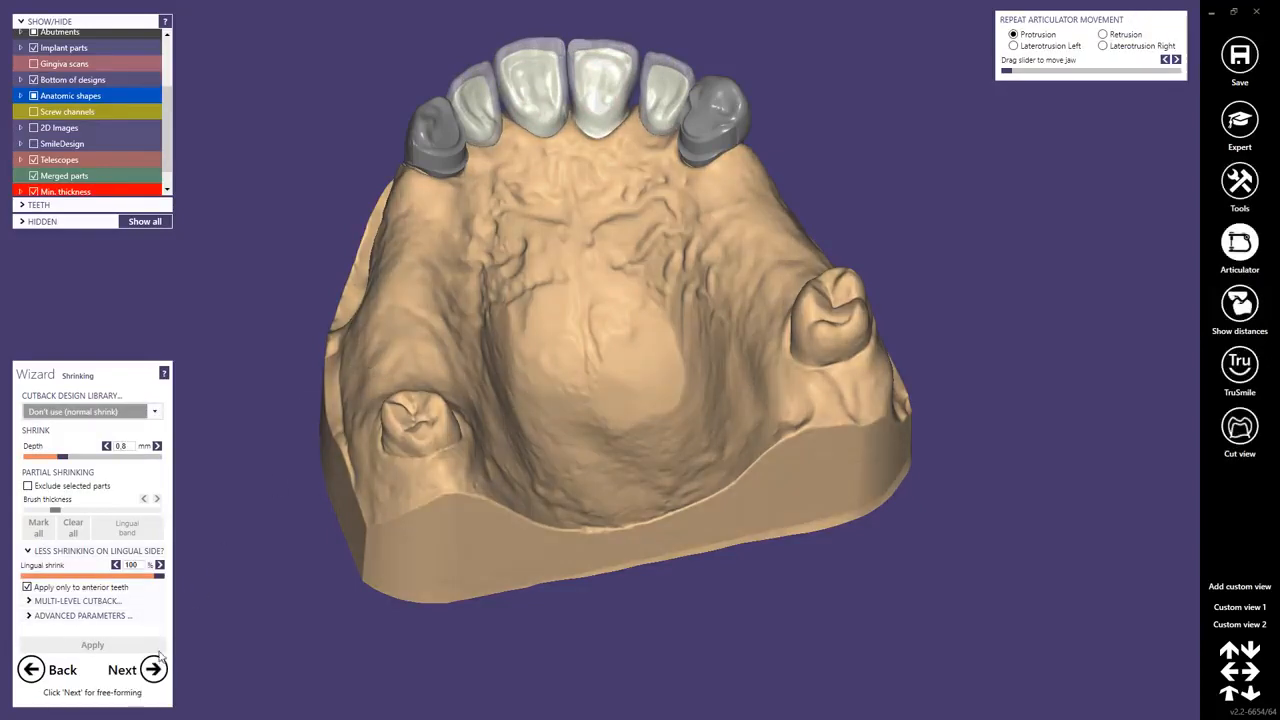
Advance to free-forming, switch to expert mode and open the Shrink Telescope's Anatomy tool.
{"action": "left_click", "coordinate": [153, 669]}
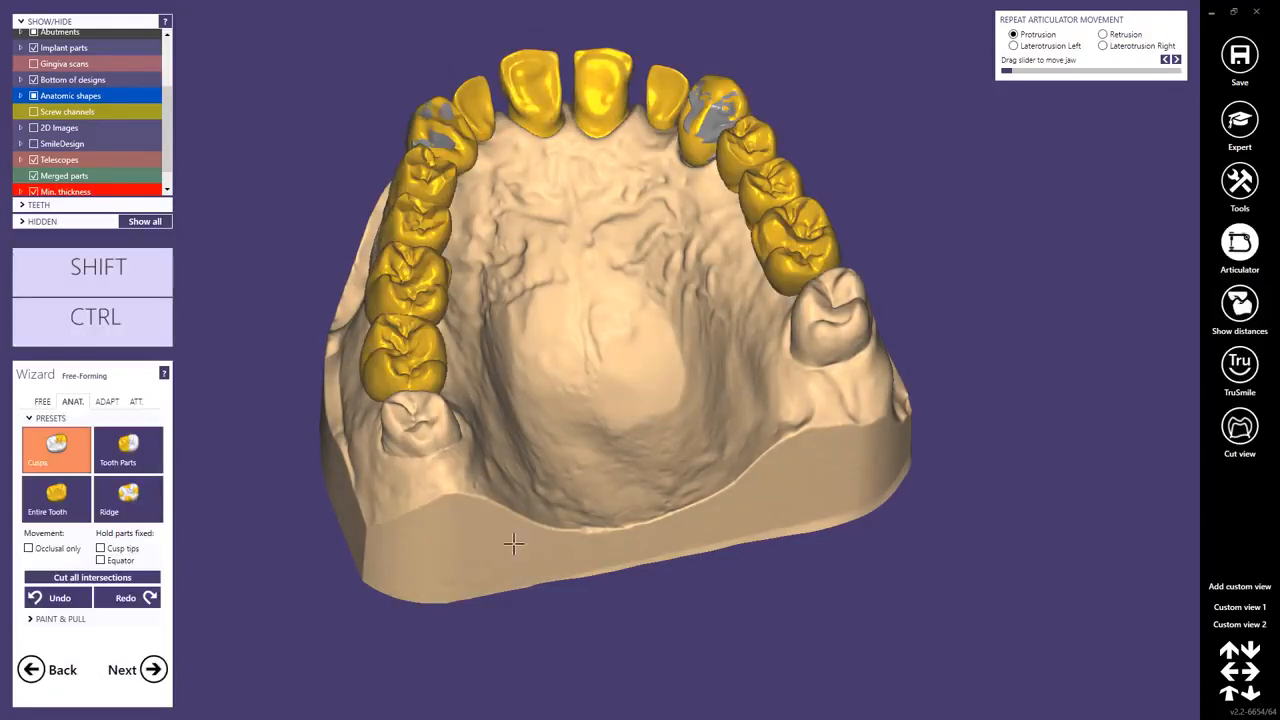
{"action": "left_click", "coordinate": [1240, 120]}
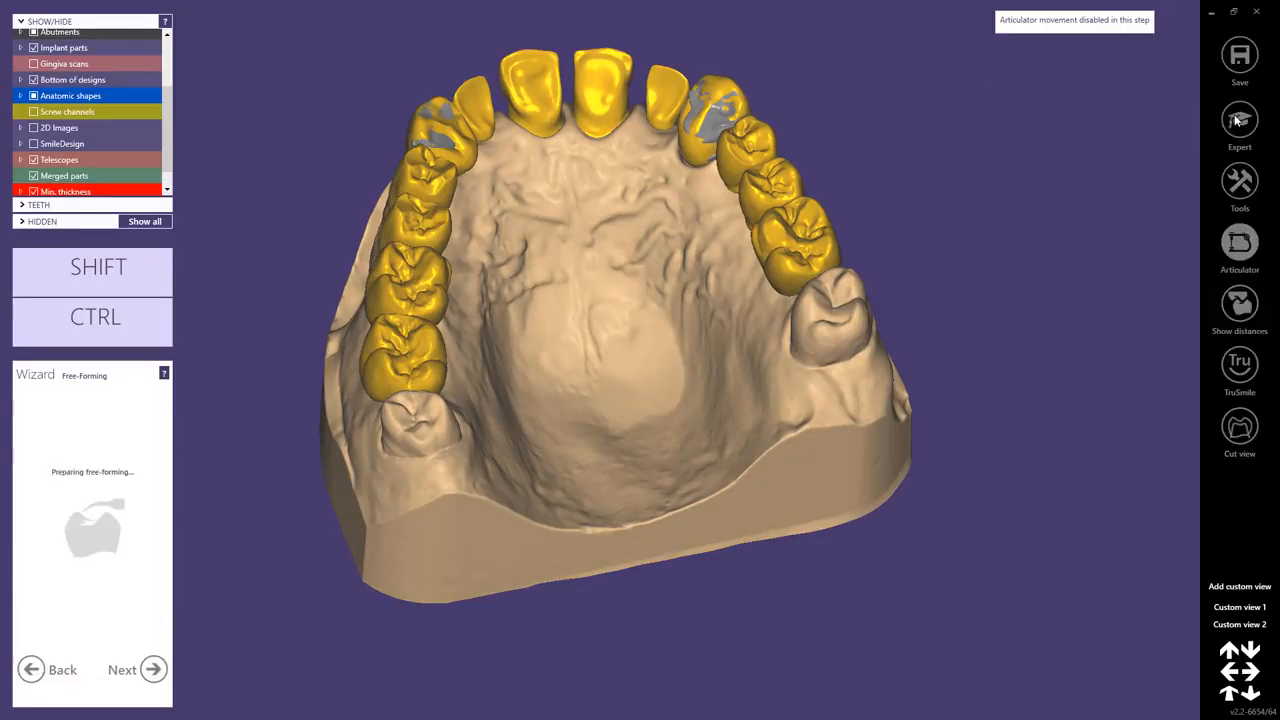
{"action": "mouse_move", "coordinate": [557, 703]}
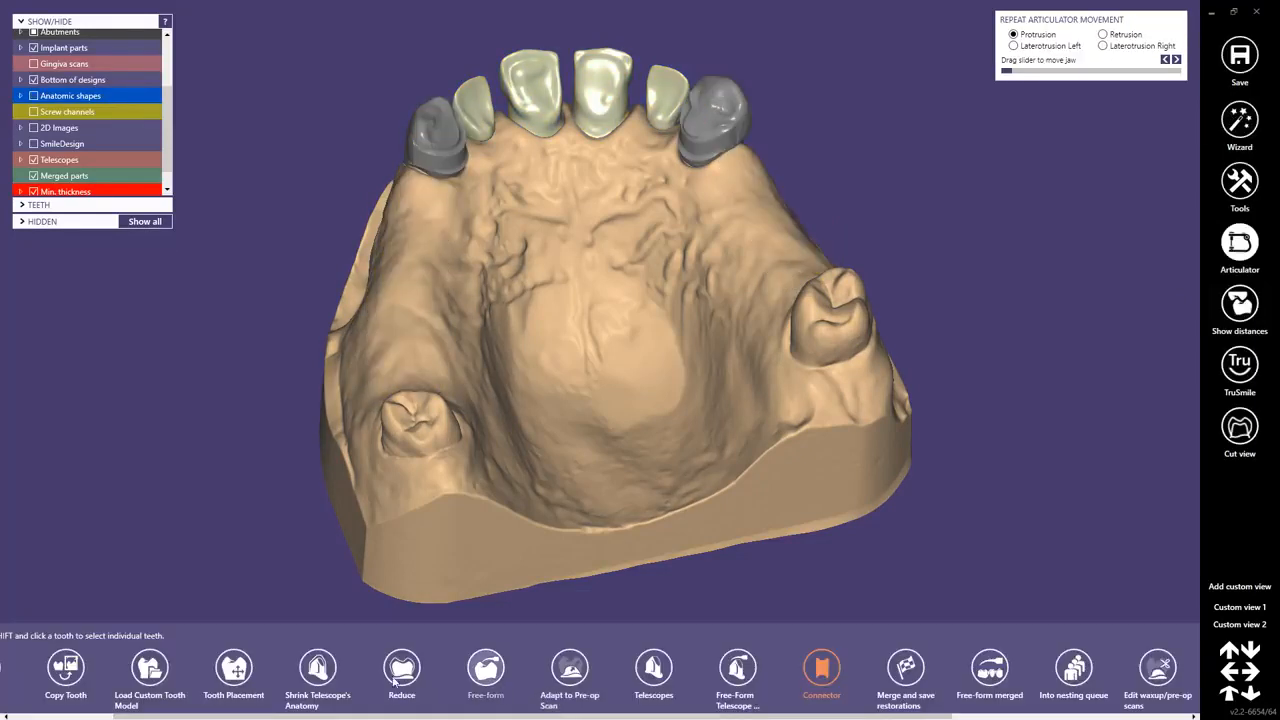
{"action": "left_click", "coordinate": [317, 668]}
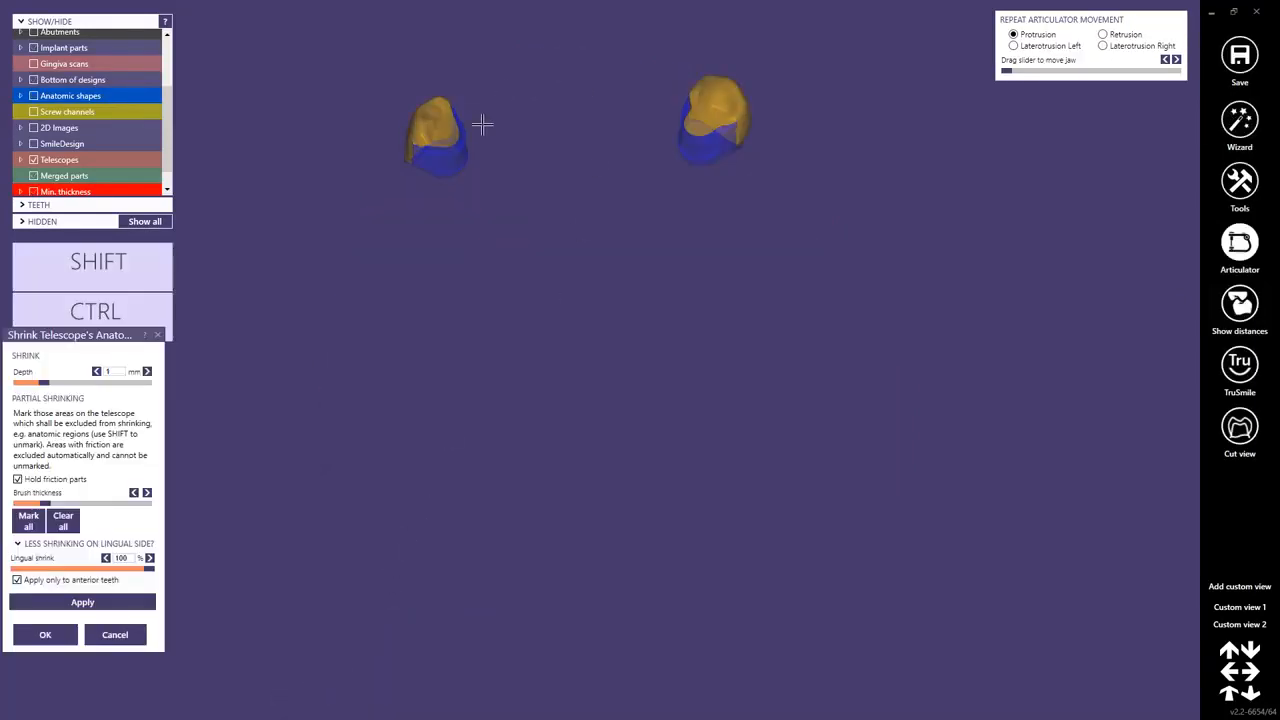
Shrink the telescopes' anatomy with a depth of 0.8 mm, apply it and confirm.
{"action": "middle_click", "coordinate": [447, 136]}
{"action": "right_click_drag", "start_coordinate": [571, 251], "coordinate": [615, 295]}
{"action": "scroll", "coordinate": [726, 393], "scroll_direction": "up", "scroll_amount": 3}
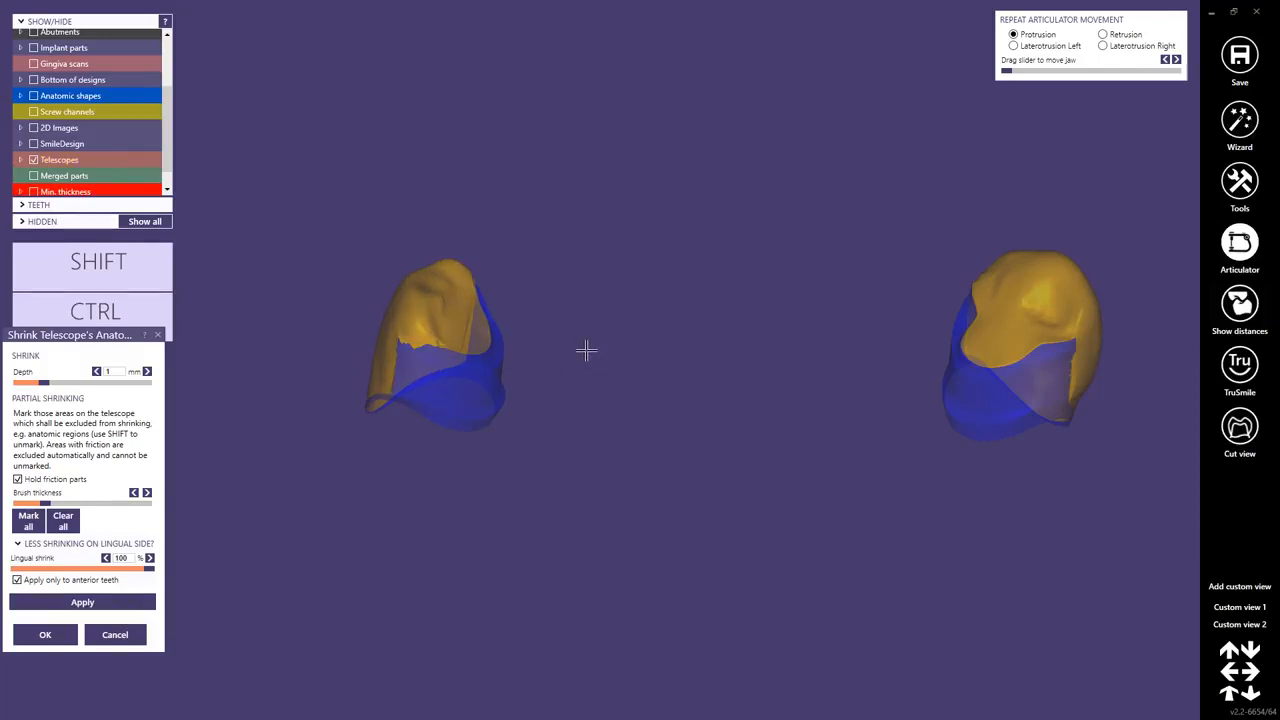
{"action": "right_click_drag", "start_coordinate": [586, 350], "coordinate": [605, 345]}
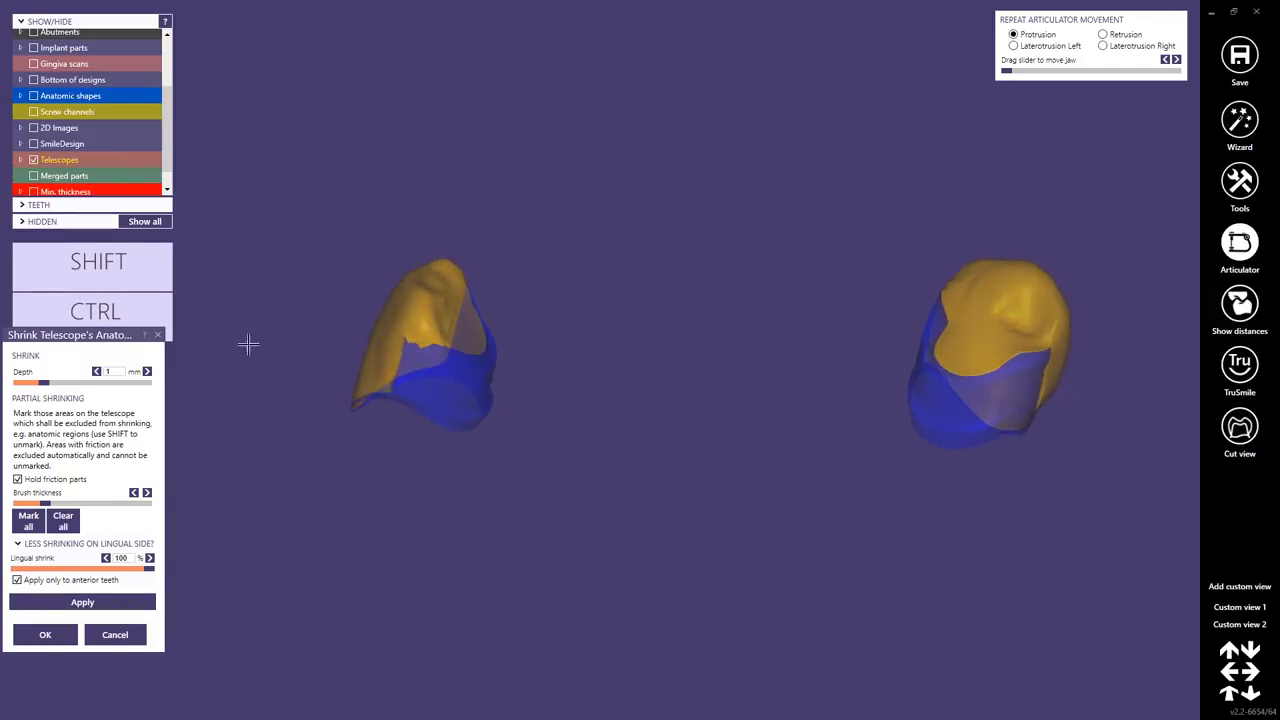
{"action": "right_click", "coordinate": [109, 371]}
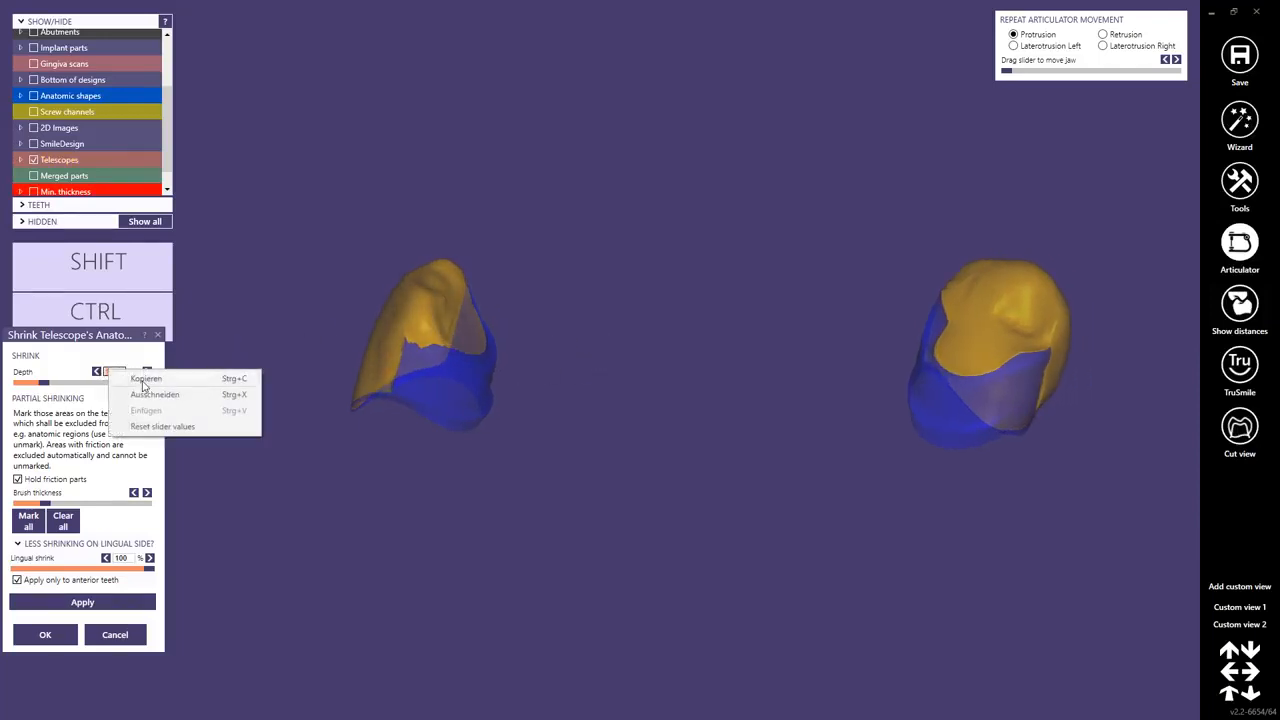
{"action": "left_click", "coordinate": [145, 379]}
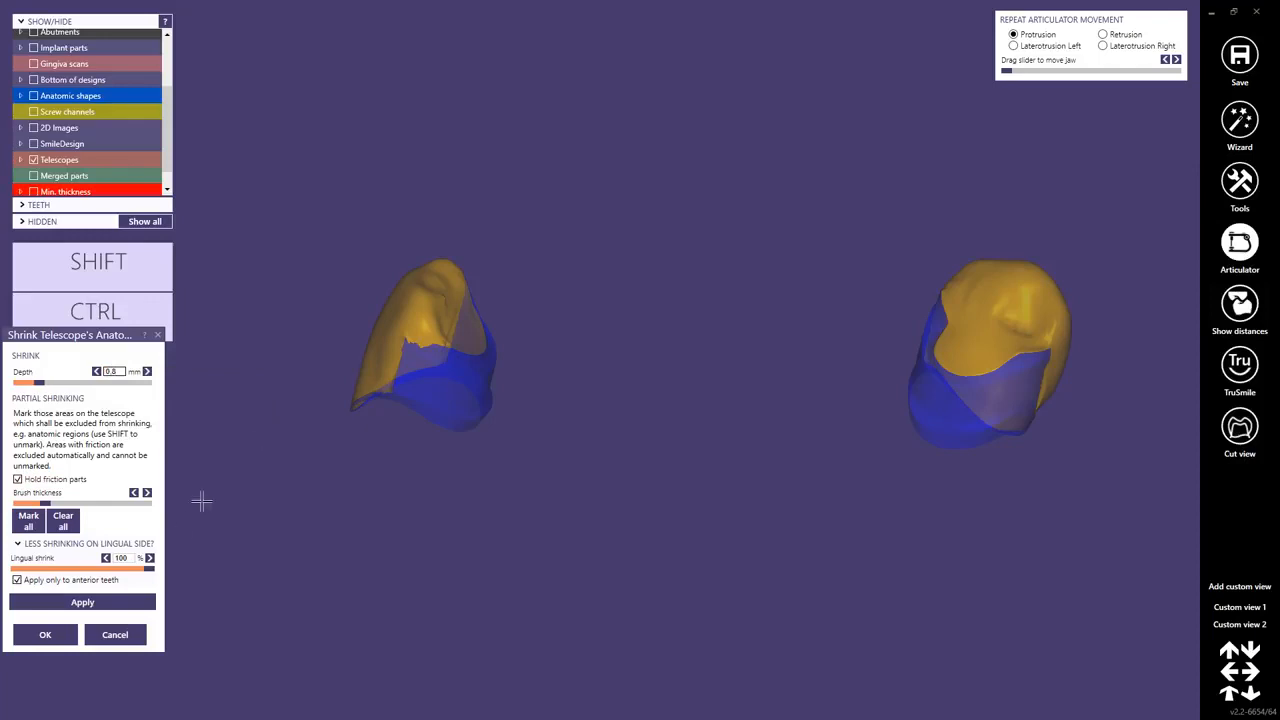
{"action": "left_click", "coordinate": [98, 603]}
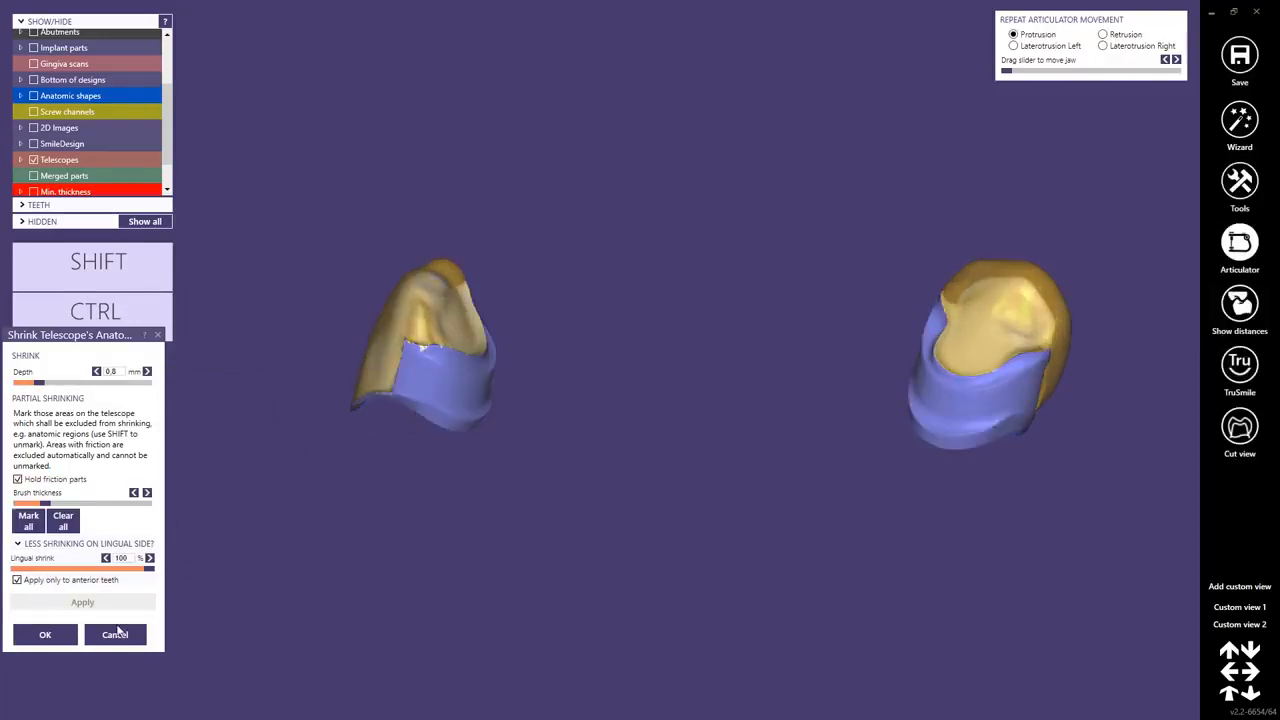
{"action": "left_click", "coordinate": [69, 641]}
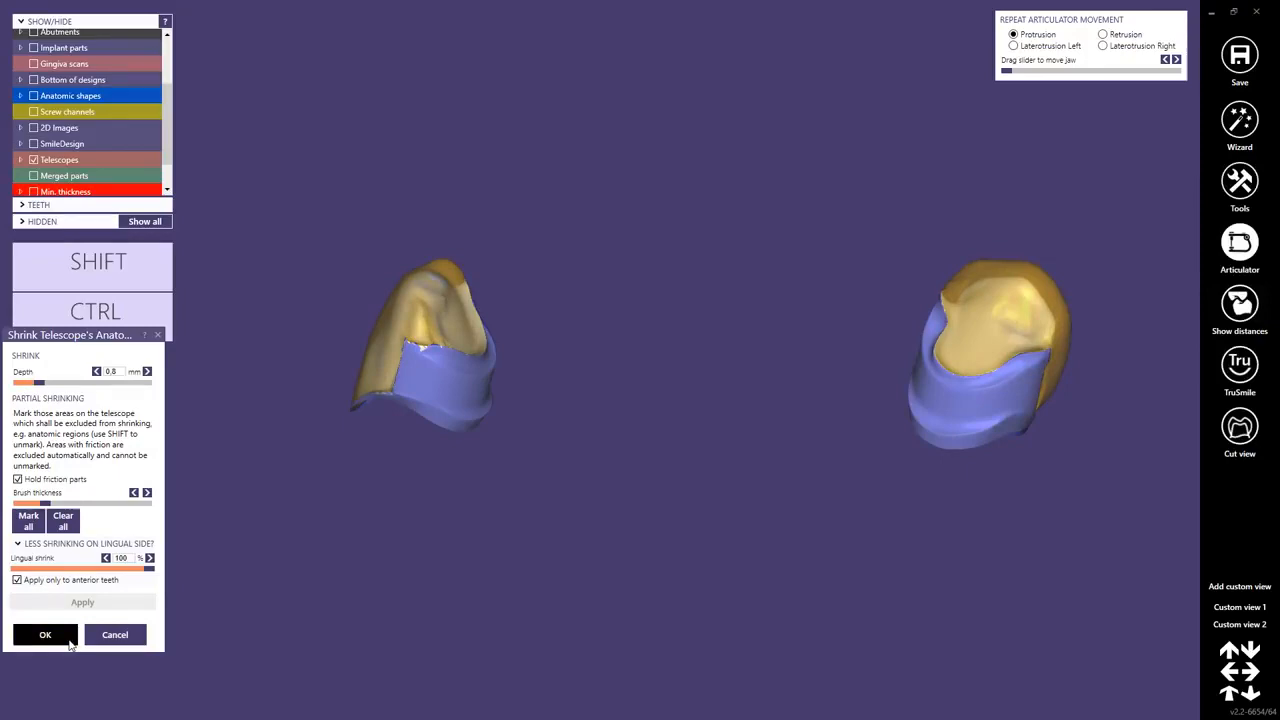
Return to the wizard, continue to the connectors step and pick the drop-shaped connector cross-section.
{"action": "left_click", "coordinate": [1238, 125]}
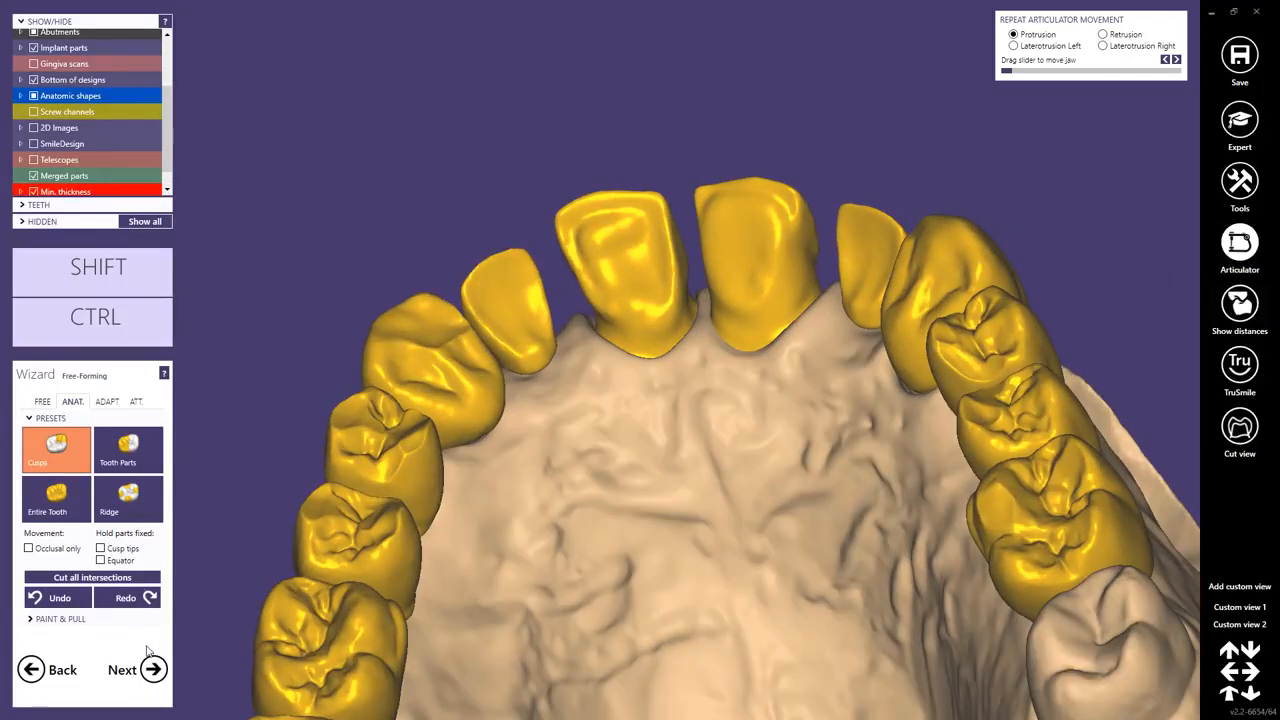
{"action": "left_click", "coordinate": [369, 343], "text": "ctrl"}
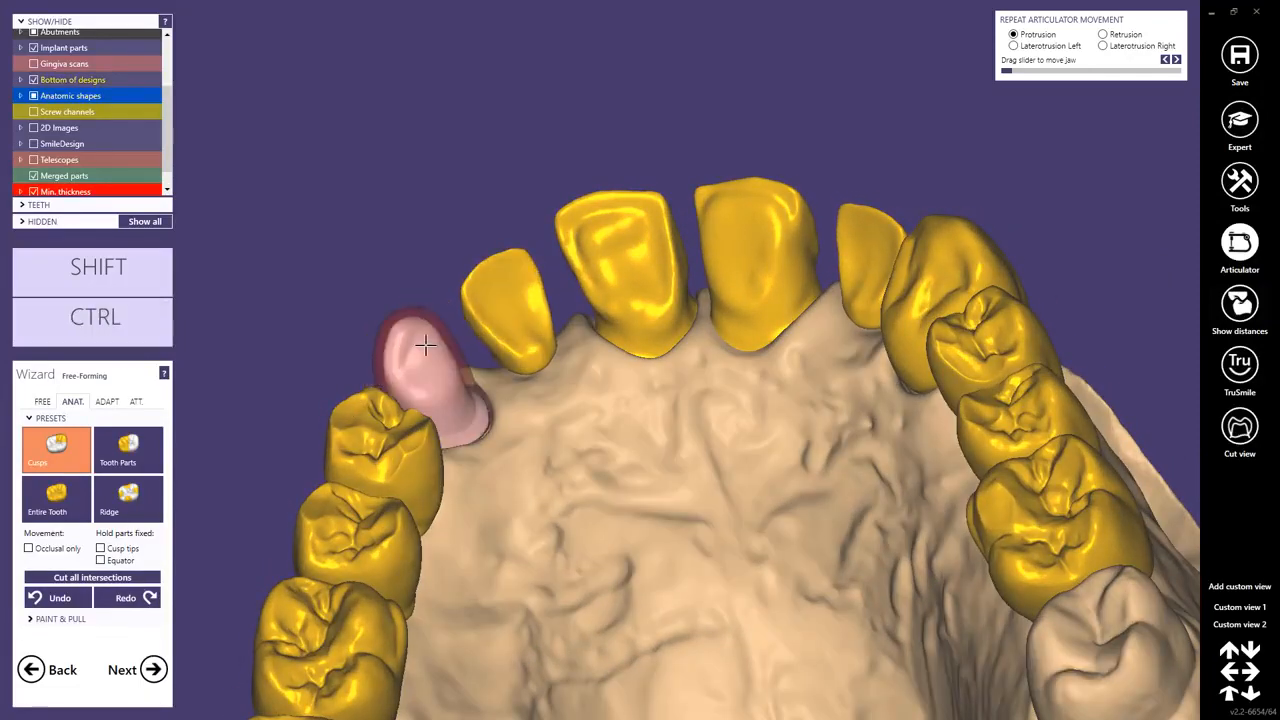
{"action": "left_click", "coordinate": [153, 669]}
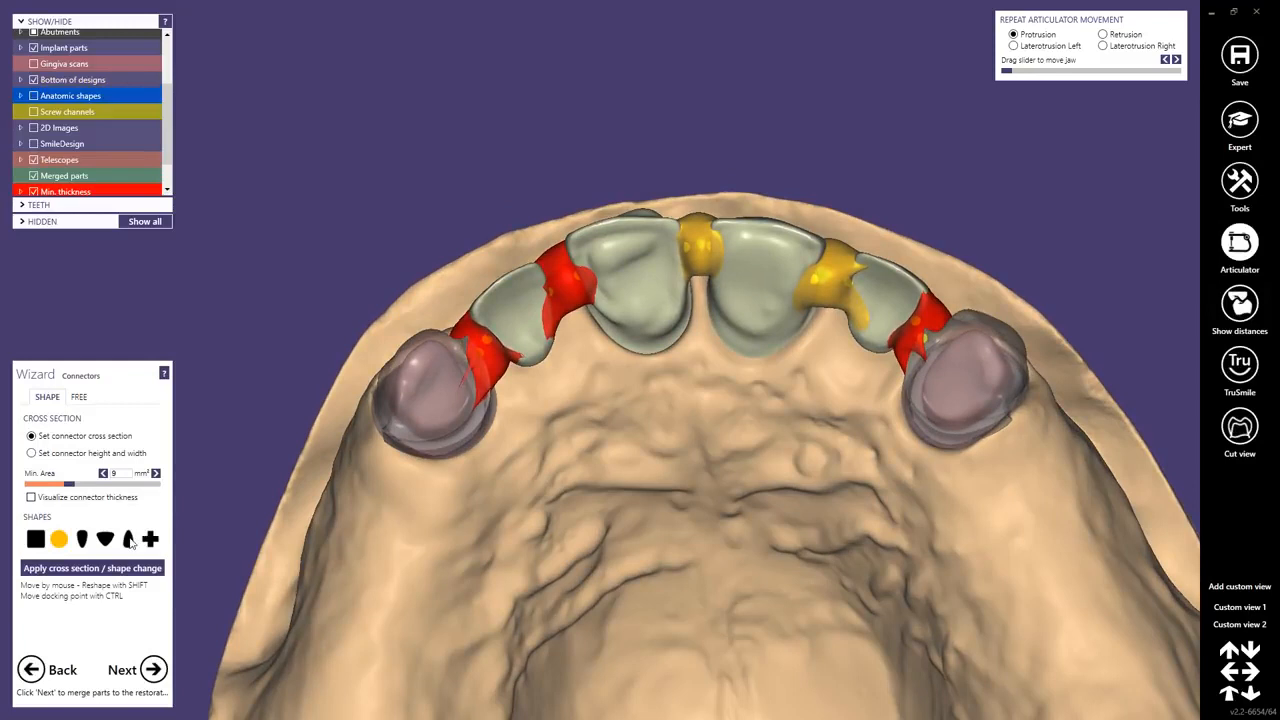
{"action": "left_click", "coordinate": [128, 539]}
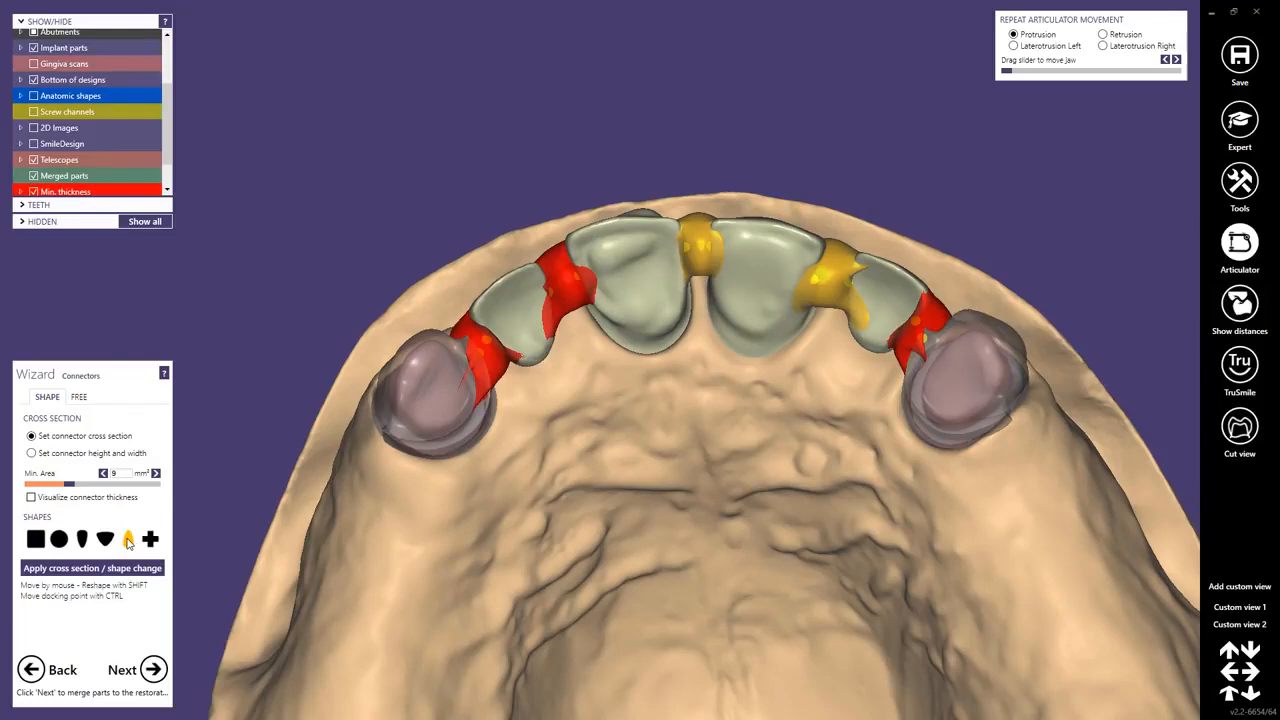
Set the connector minimum cross-section area to 6 mm² and apply the cross-section change.
{"action": "left_click_drag", "start_coordinate": [117, 474], "coordinate": [106, 474]}
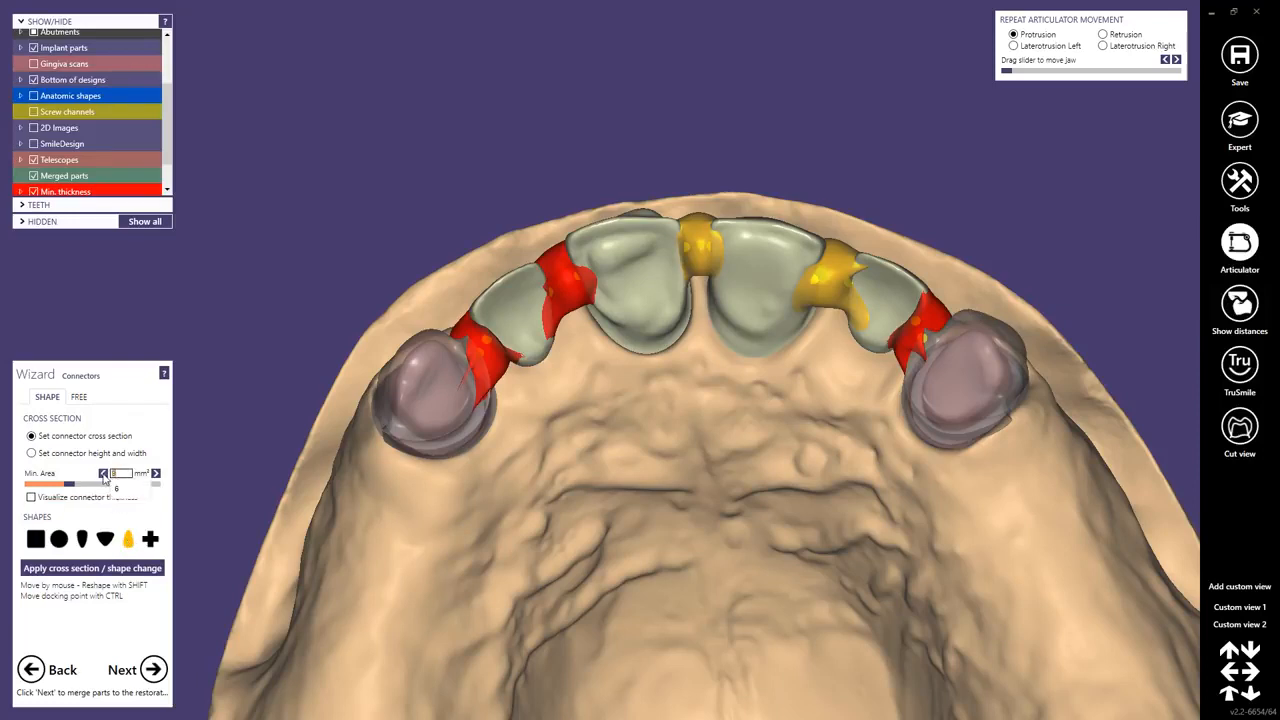
{"action": "type", "text": "4"}
{"action": "key", "text": "Return"}
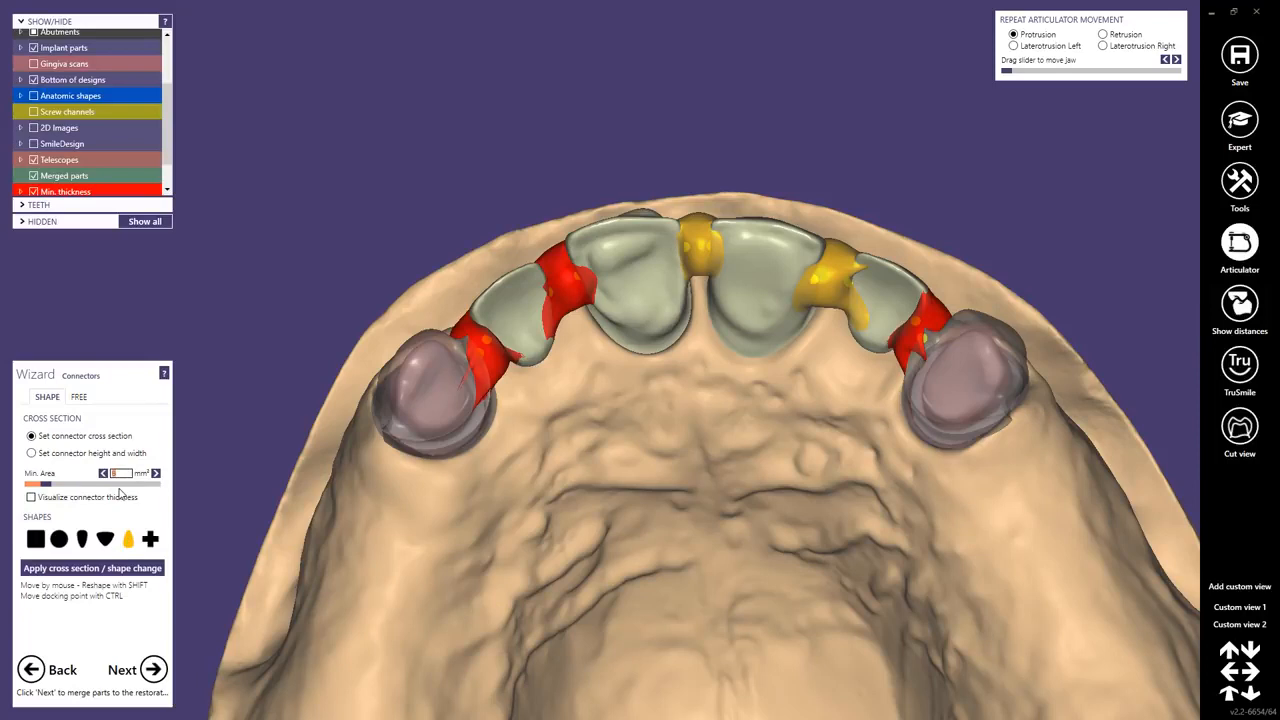
{"action": "left_click", "coordinate": [116, 570]}
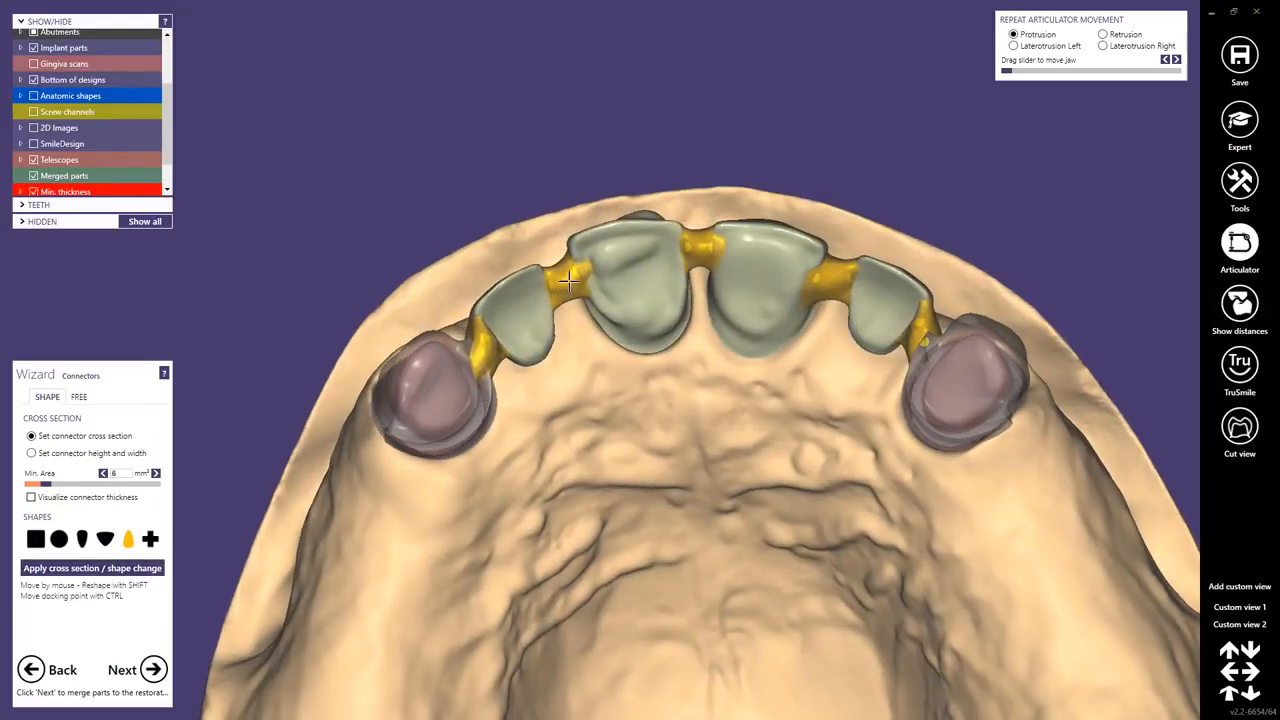
Adjust the positions of the anterior connectors between the crowns.
{"action": "left_click_drag", "start_coordinate": [569, 281], "coordinate": [569, 294]}
{"action": "left_click_drag", "start_coordinate": [704, 236], "coordinate": [705, 265]}
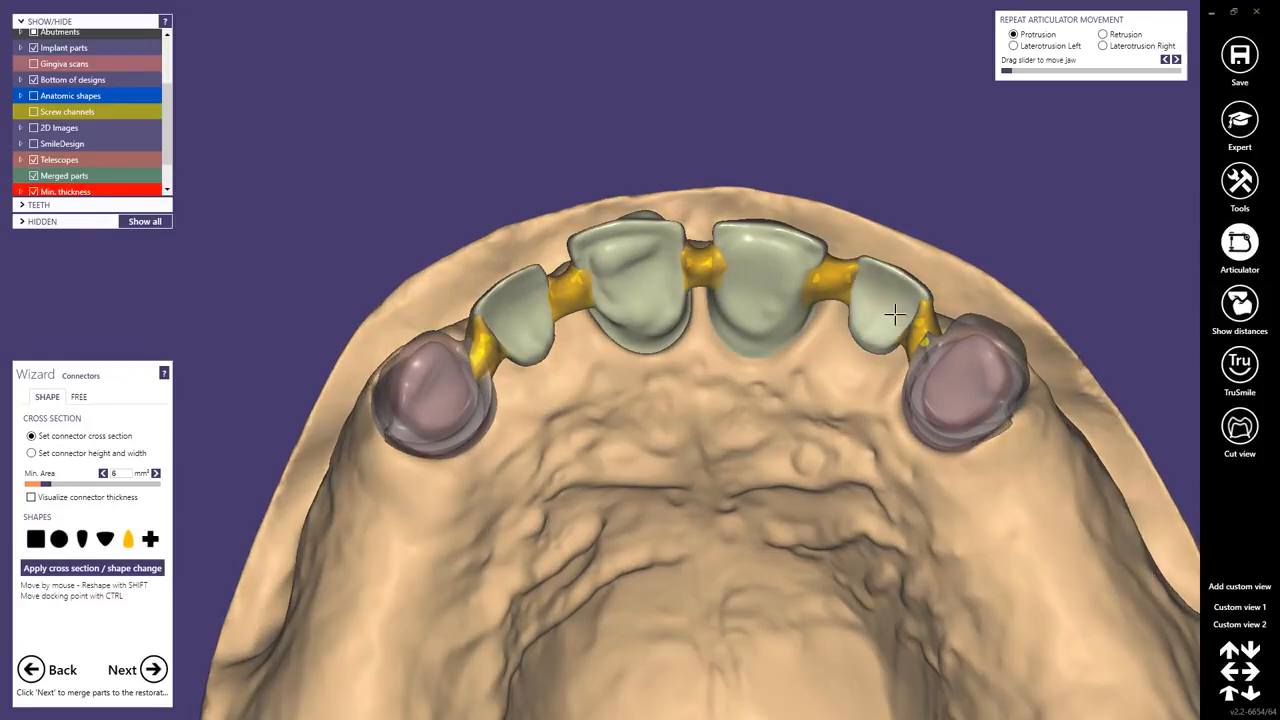
{"action": "left_click_drag", "start_coordinate": [853, 284], "coordinate": [838, 289]}
Reposition the connector between the left telescope and its neighbouring crown.
{"action": "scroll", "coordinate": [410, 345], "scroll_direction": "up", "scroll_amount": 3}
{"action": "middle_click_drag", "start_coordinate": [401, 345], "coordinate": [480, 349]}
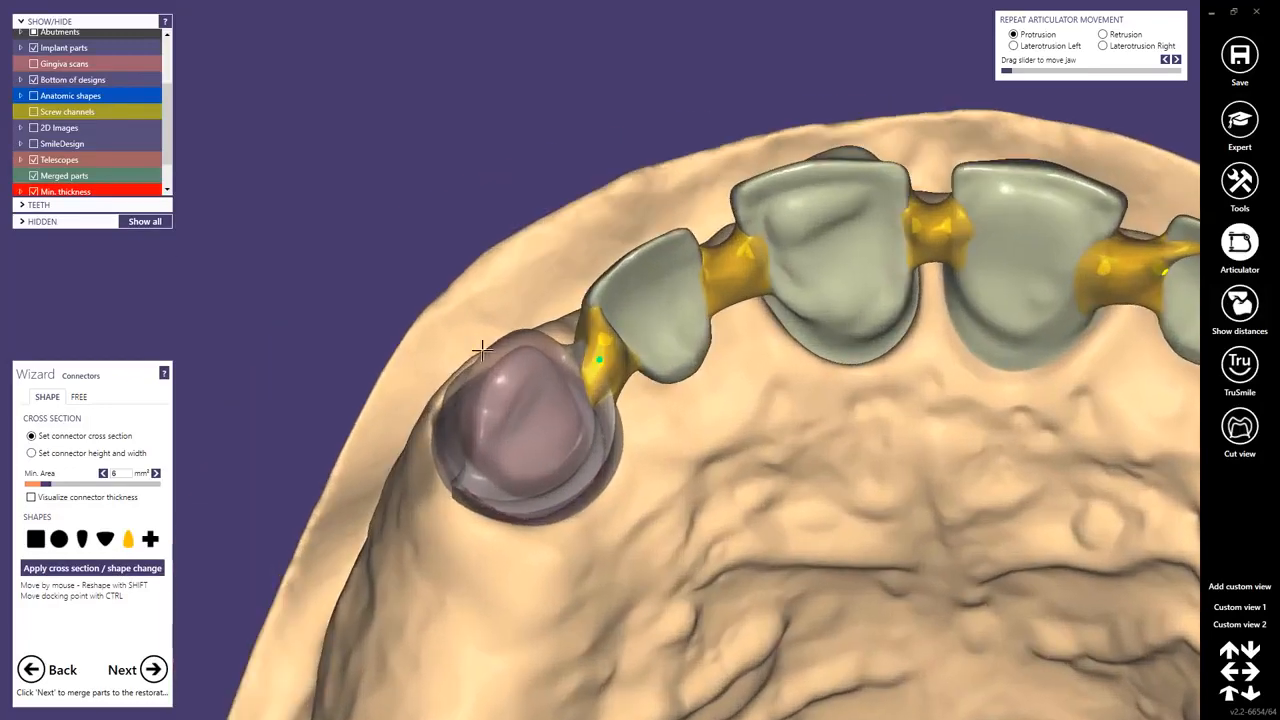
{"action": "scroll", "coordinate": [598, 347], "scroll_direction": "up", "scroll_amount": 3}
{"action": "mouse_move", "coordinate": [599, 347]}
{"action": "left_mouse_down"}
{"action": "mouse_move", "coordinate": [606, 338]}
{"action": "mouse_move", "coordinate": [600, 360]}
{"action": "left_mouse_up"}
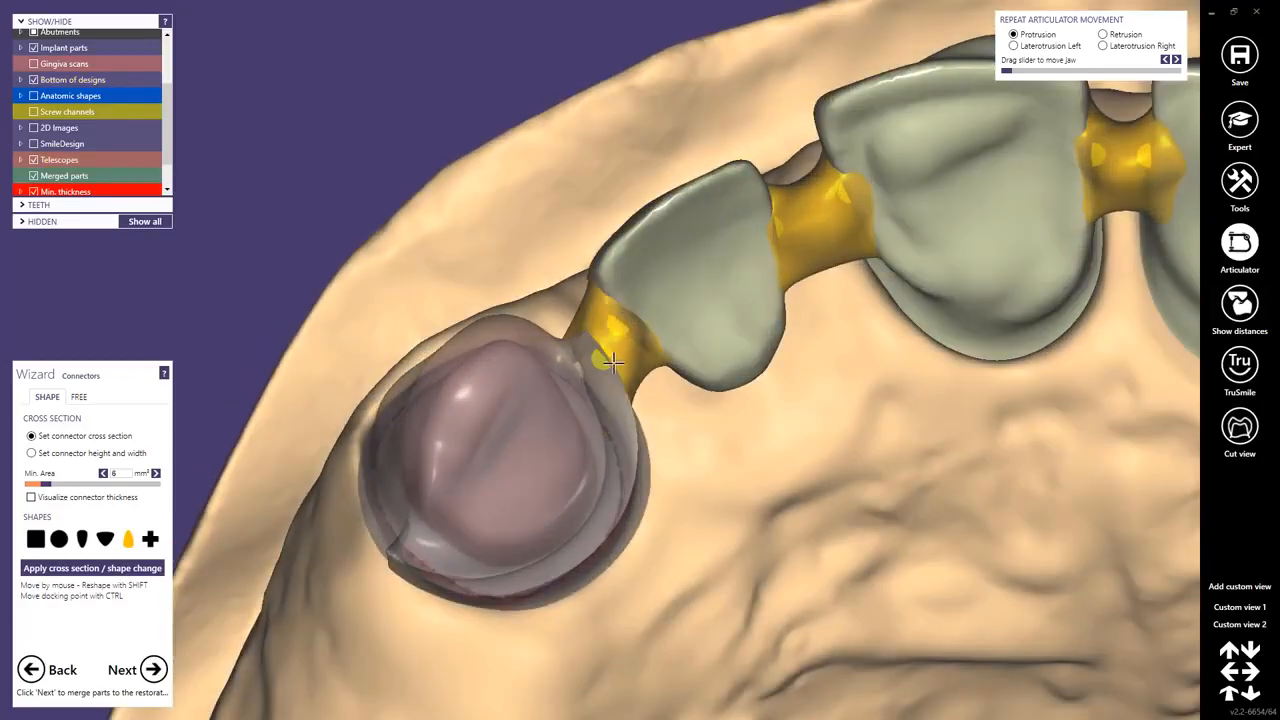
{"action": "right_click_drag", "start_coordinate": [600, 360], "coordinate": [645, 380]}
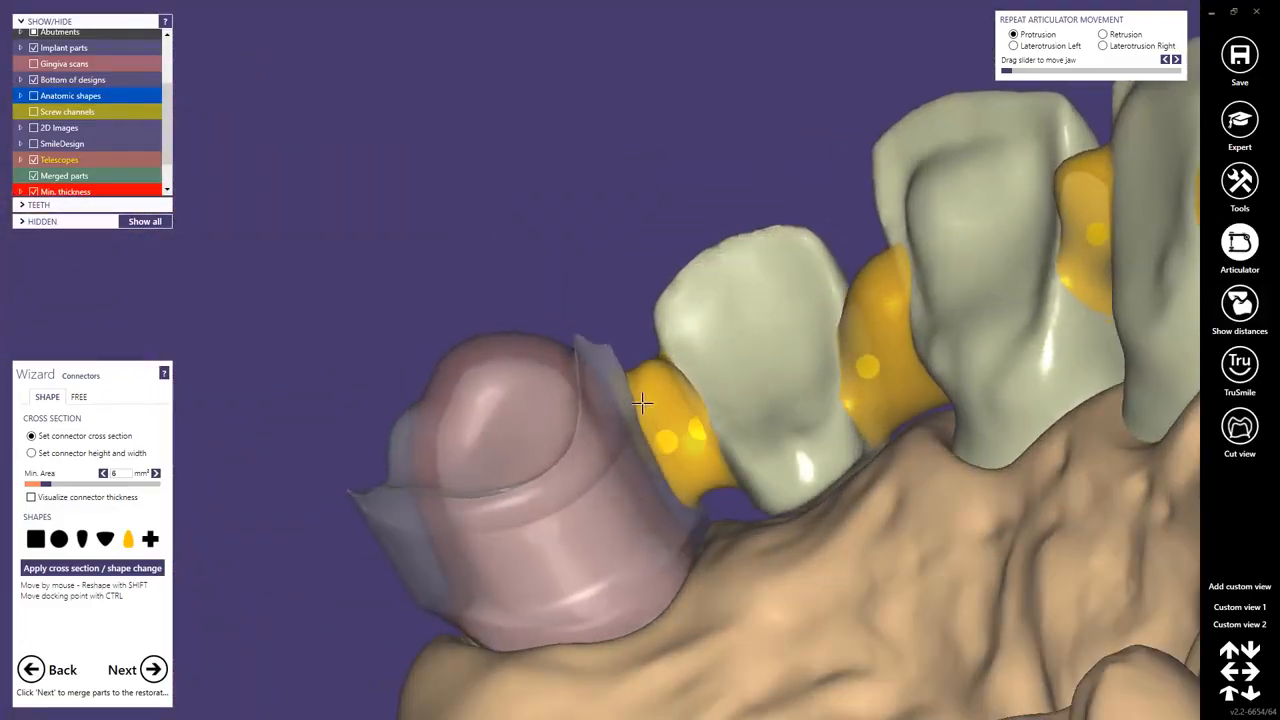
{"action": "left_click_drag", "start_coordinate": [641, 373], "coordinate": [654, 385]}
{"action": "mouse_move", "coordinate": [655, 390]}
{"action": "right_mouse_down"}
{"action": "mouse_move", "coordinate": [662, 440]}
{"action": "mouse_move", "coordinate": [661, 408]}
{"action": "right_mouse_up"}
{"action": "mouse_move", "coordinate": [647, 342]}
{"action": "left_mouse_down"}
{"action": "mouse_move", "coordinate": [635, 328]}
{"action": "mouse_move", "coordinate": [643, 340]}
{"action": "left_mouse_up"}
{"action": "mouse_move", "coordinate": [645, 385]}
{"action": "right_mouse_down"}
{"action": "mouse_move", "coordinate": [649, 360]}
{"action": "mouse_move", "coordinate": [646, 374]}
{"action": "right_mouse_up"}
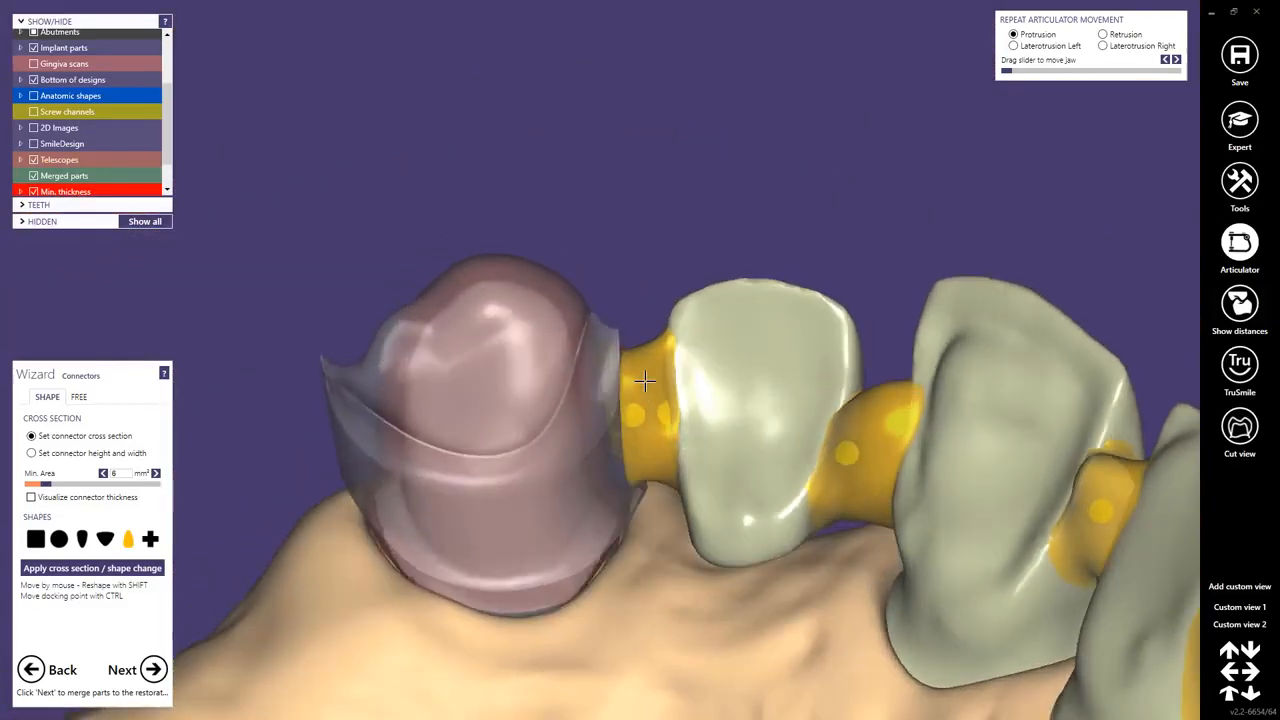
Reshape the left telescope connector freely by moving its control points, then return to shape mode.
{"action": "right_click_drag", "start_coordinate": [831, 532], "coordinate": [389, 334]}
{"action": "left_click", "coordinate": [79, 397]}
{"action": "scroll", "coordinate": [384, 331], "scroll_direction": "up", "scroll_amount": 8}
{"action": "scroll", "coordinate": [545, 345], "scroll_direction": "up", "scroll_amount": 5}
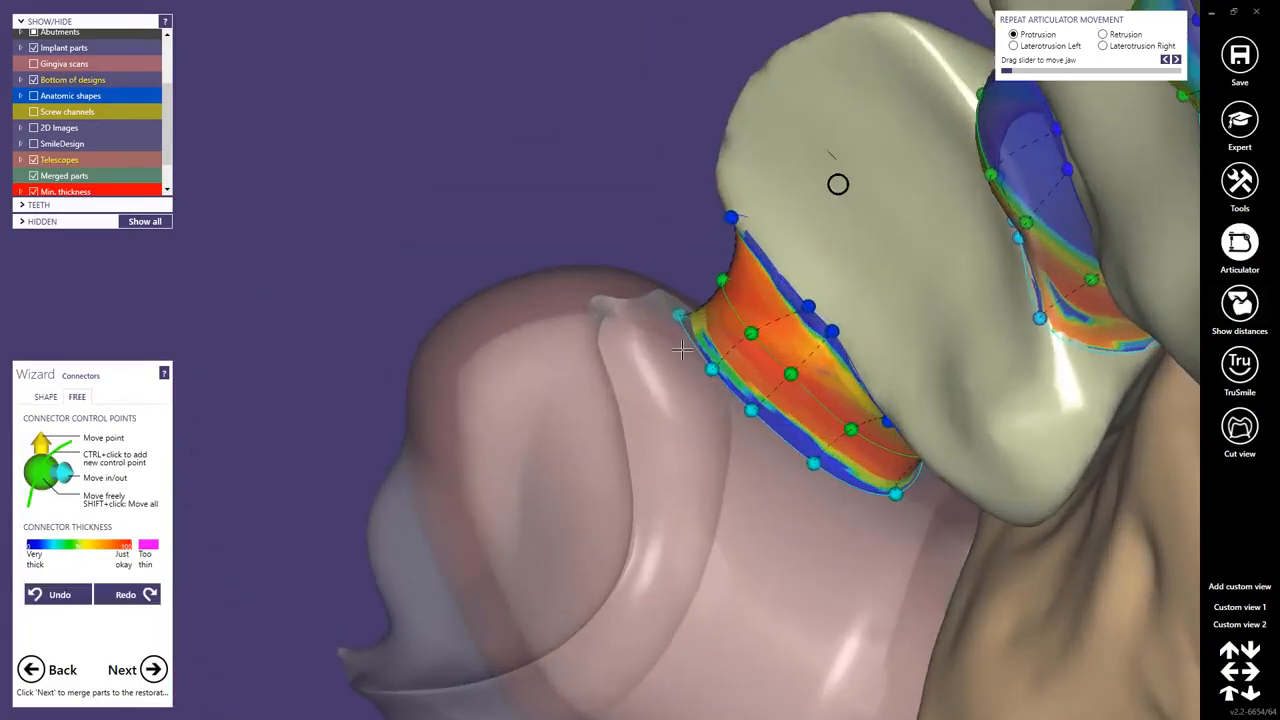
{"action": "right_click_drag", "start_coordinate": [670, 313], "coordinate": [678, 205]}
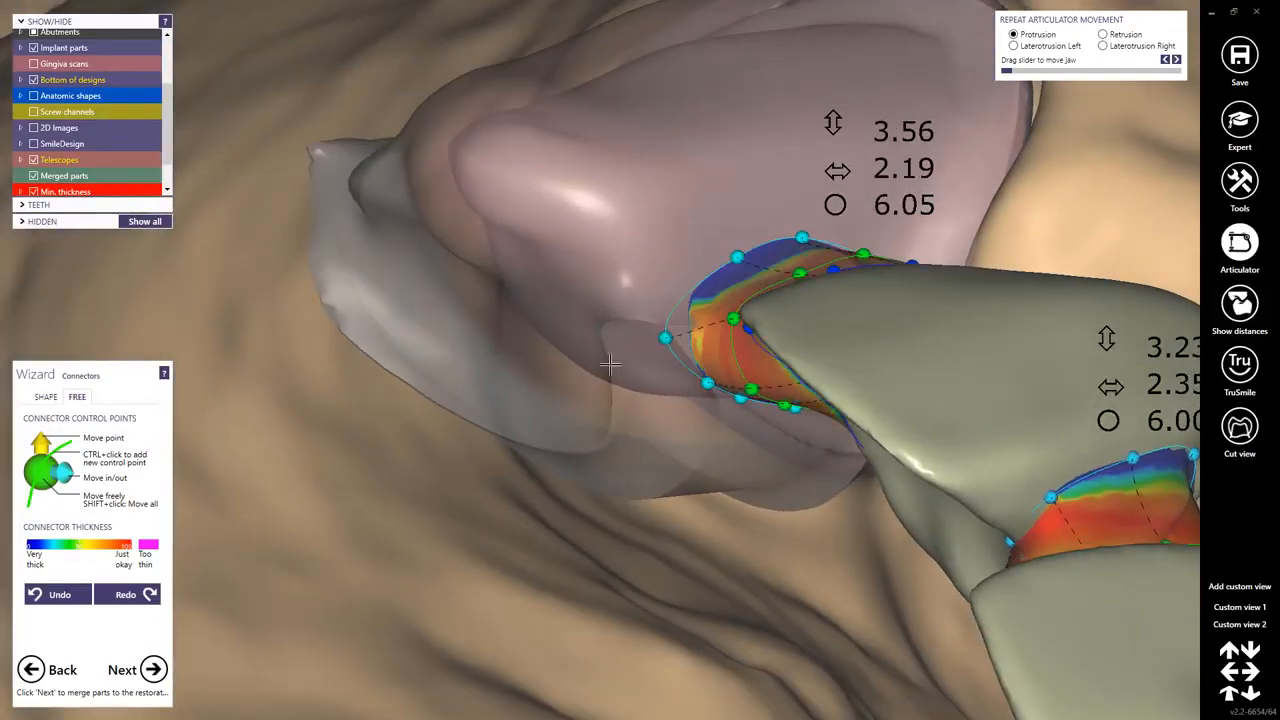
{"action": "right_click_drag", "start_coordinate": [610, 365], "coordinate": [645, 374]}
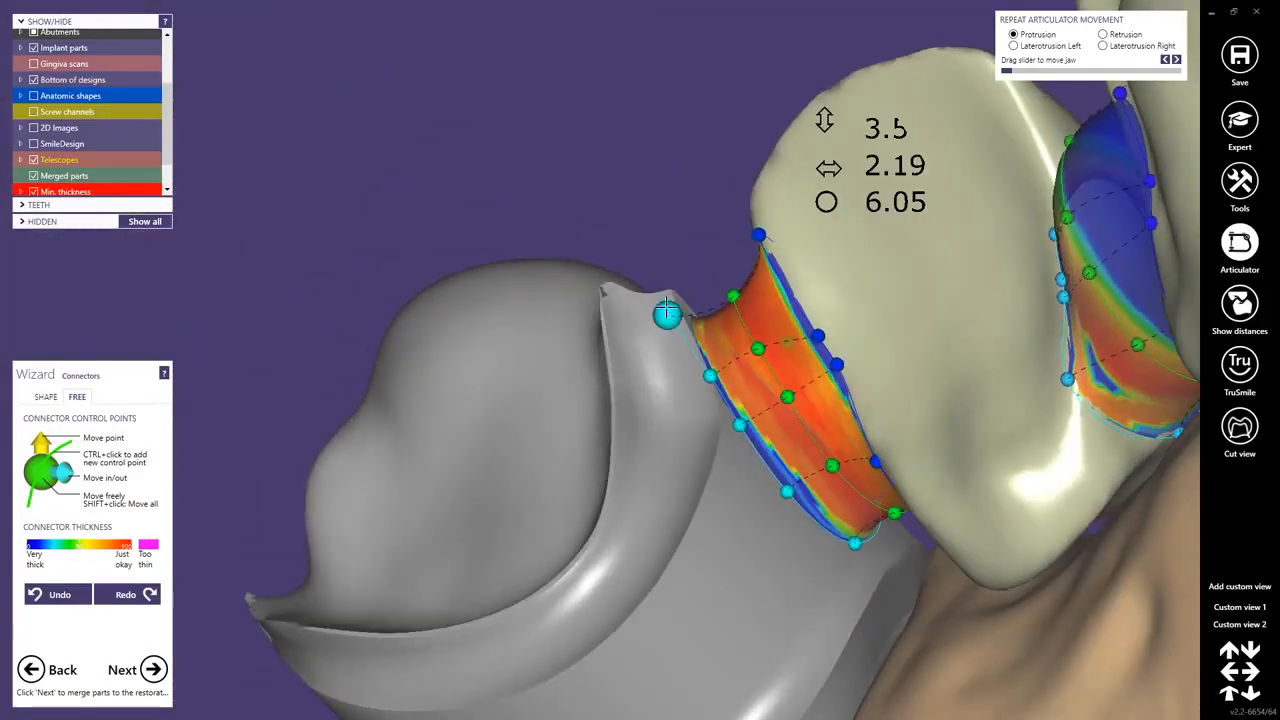
{"action": "left_click_drag", "start_coordinate": [667, 313], "coordinate": [716, 307]}
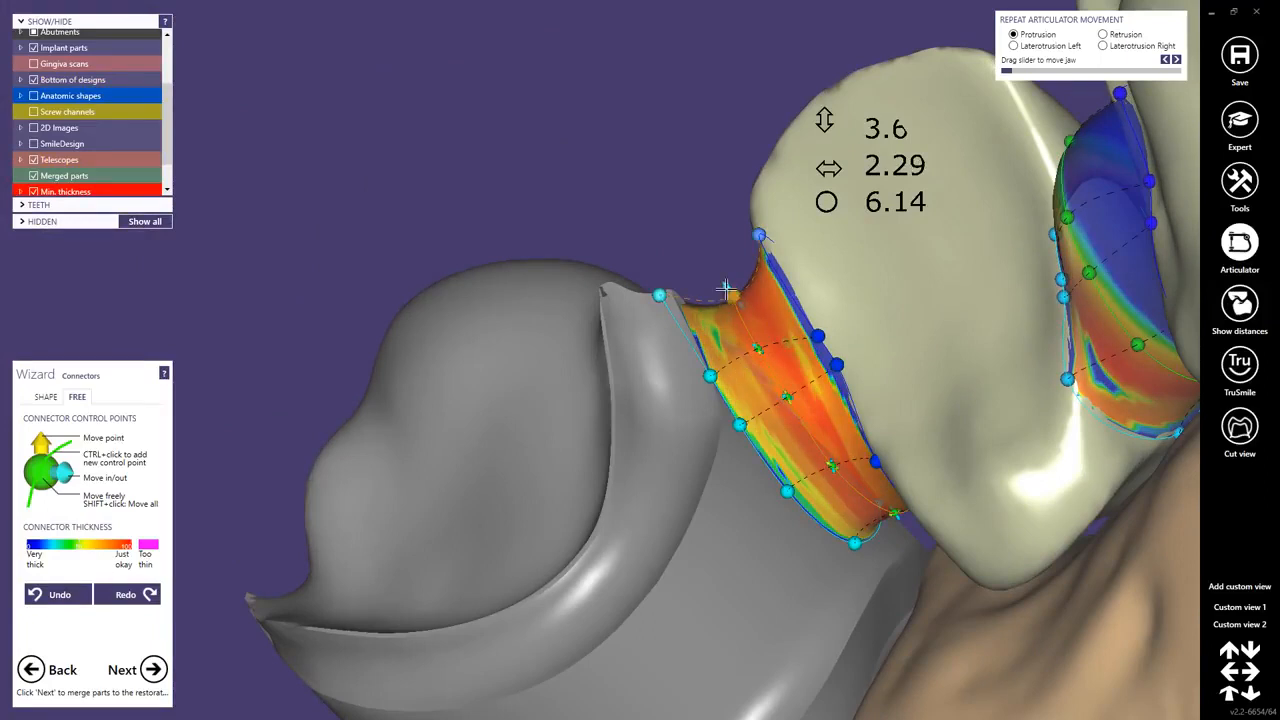
{"action": "left_click_drag", "start_coordinate": [721, 280], "coordinate": [659, 286]}
{"action": "right_click_drag", "start_coordinate": [657, 292], "coordinate": [203, 405]}
{"action": "left_click", "coordinate": [46, 397]}
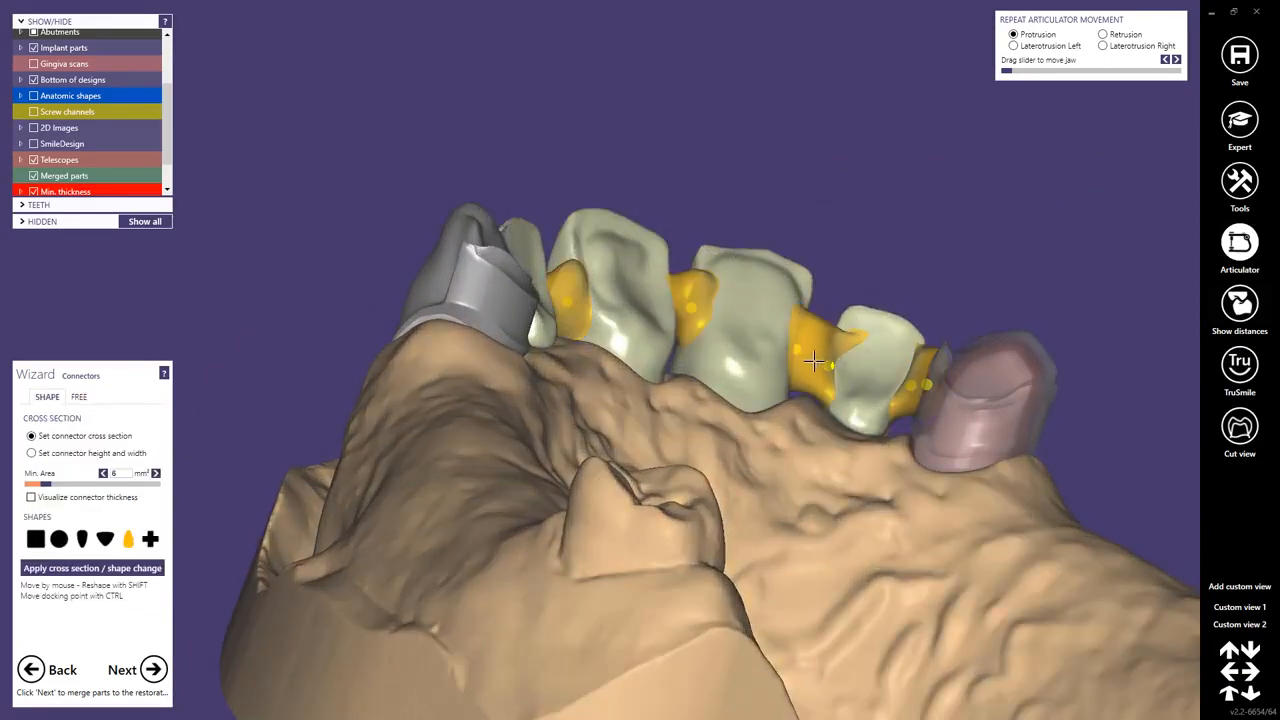
Fine-tune the positions of the remaining connectors along the bridge.
{"action": "right_click_drag", "start_coordinate": [774, 366], "coordinate": [760, 368]}
{"action": "left_click_drag", "start_coordinate": [592, 264], "coordinate": [590, 281], "text": "shift"}
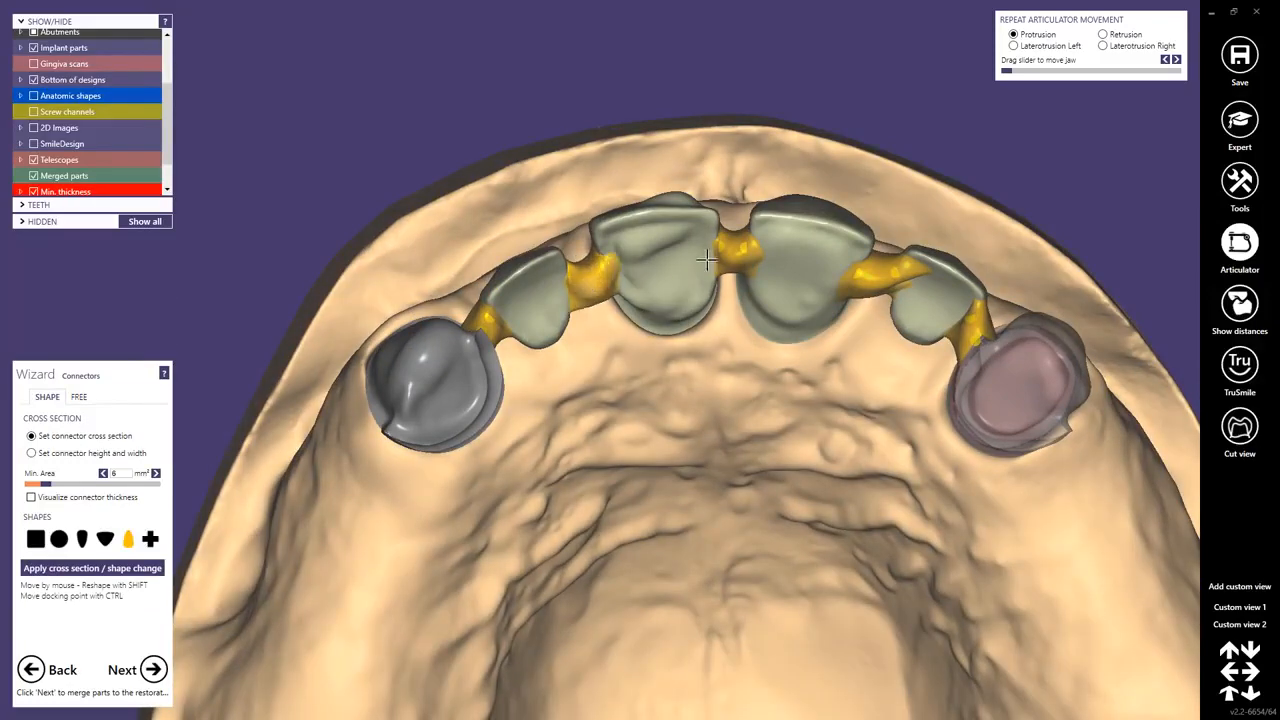
{"action": "left_click_drag", "start_coordinate": [740, 250], "coordinate": [743, 266], "text": "shift"}
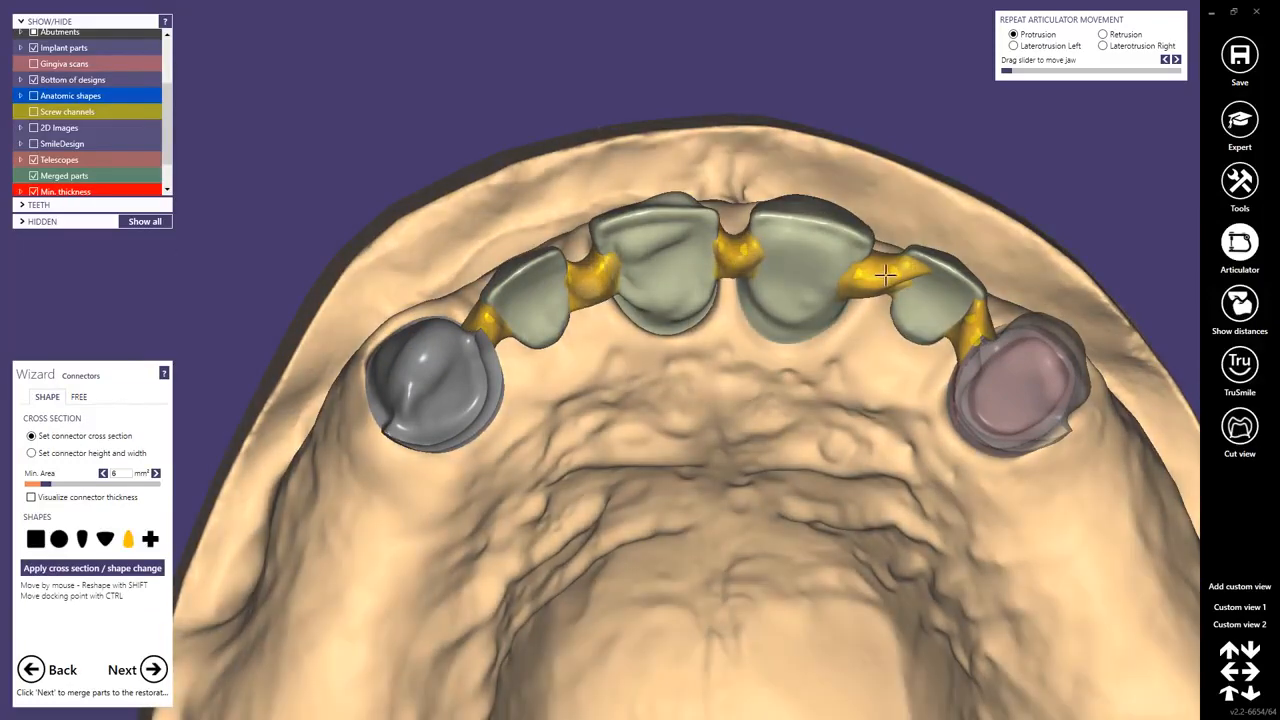
{"action": "left_click_drag", "start_coordinate": [886, 273], "coordinate": [876, 284], "text": "shift"}
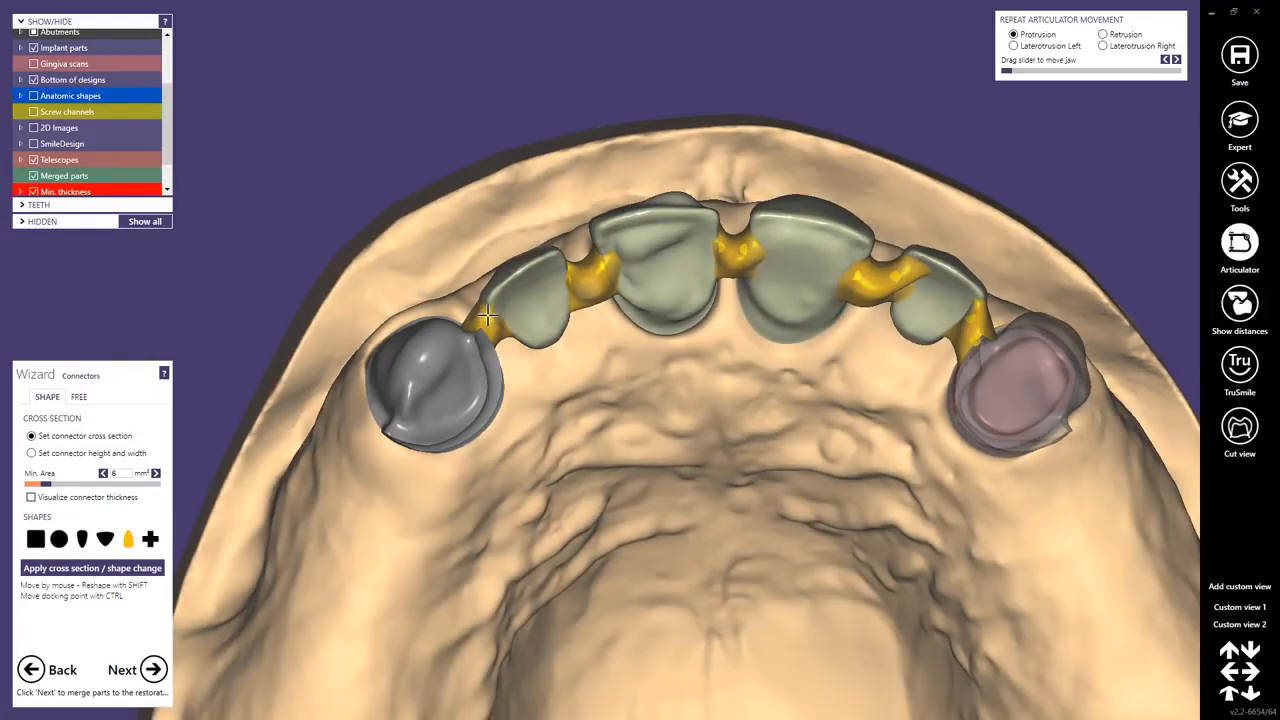
{"action": "left_click_drag", "start_coordinate": [486, 316], "coordinate": [492, 323], "text": "shift"}
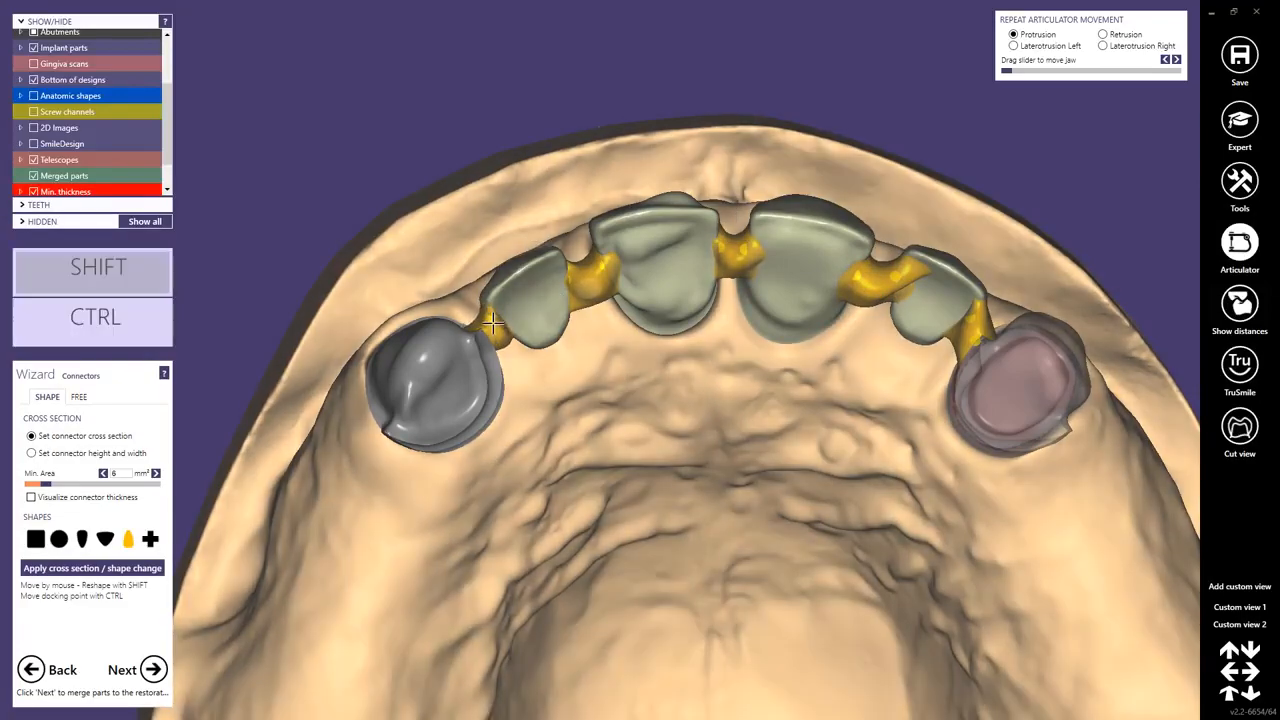
{"action": "right_click_drag", "start_coordinate": [797, 388], "coordinate": [157, 384]}
Reshape the connector beside the left telescope by moving its free-mode control points.
{"action": "left_click", "coordinate": [77, 397]}
{"action": "scroll", "coordinate": [450, 312], "scroll_direction": "up", "scroll_amount": 5}
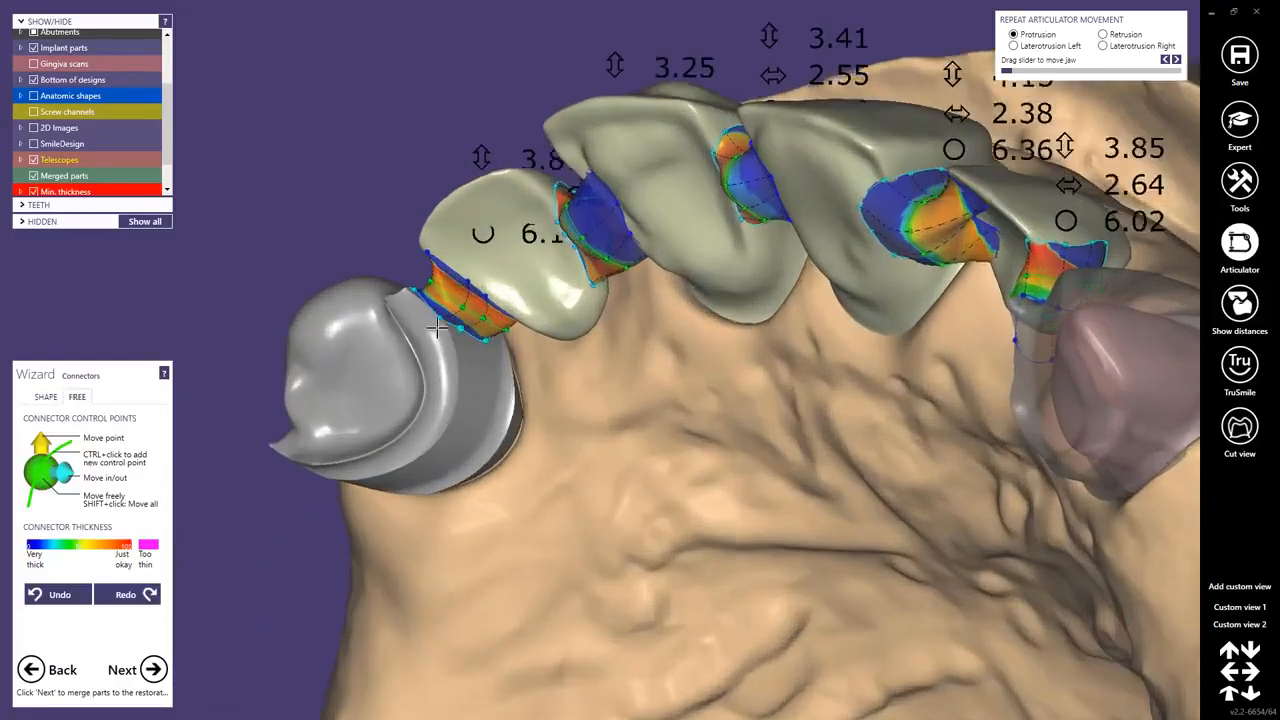
{"action": "left_click_drag", "start_coordinate": [498, 342], "coordinate": [558, 357]}
{"action": "scroll", "coordinate": [560, 357], "scroll_direction": "down", "scroll_amount": 3}
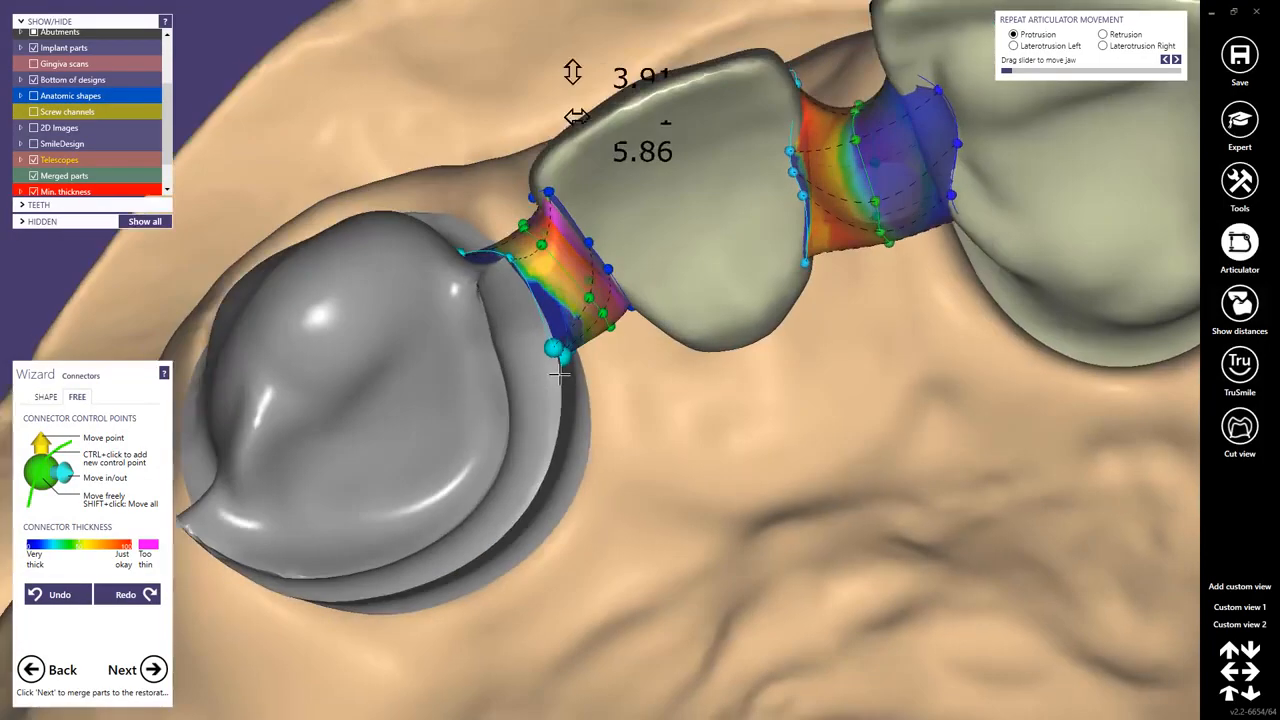
{"action": "right_click_drag", "start_coordinate": [563, 357], "coordinate": [686, 346]}
{"action": "scroll", "coordinate": [710, 345], "scroll_direction": "down", "scroll_amount": 5}
{"action": "middle_click", "coordinate": [785, 362]}
{"action": "scroll", "coordinate": [800, 366], "scroll_direction": "down", "scroll_amount": 1}
{"action": "right_click_drag", "start_coordinate": [827, 373], "coordinate": [824, 356]}
Continue past the connectors, choose free-form restorations as the next step, and proceed without saving the scene.
{"action": "left_click", "coordinate": [153, 669]}
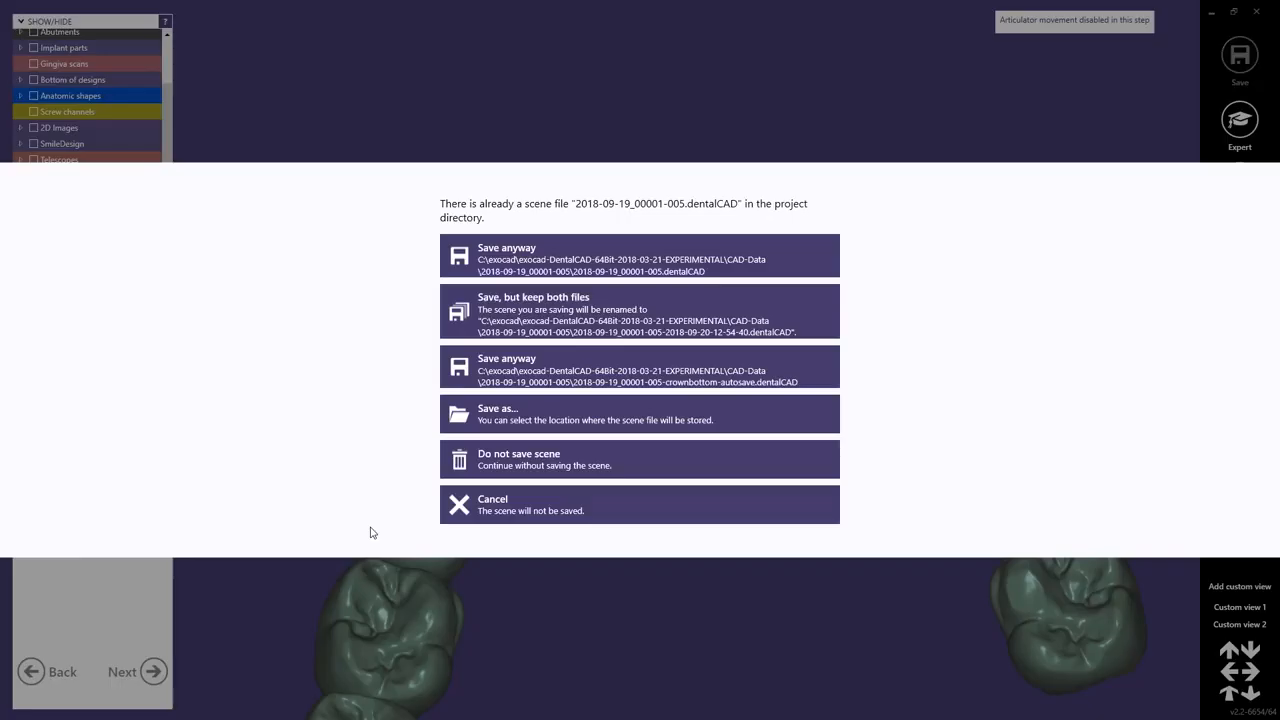
{"action": "left_click", "coordinate": [483, 455]}
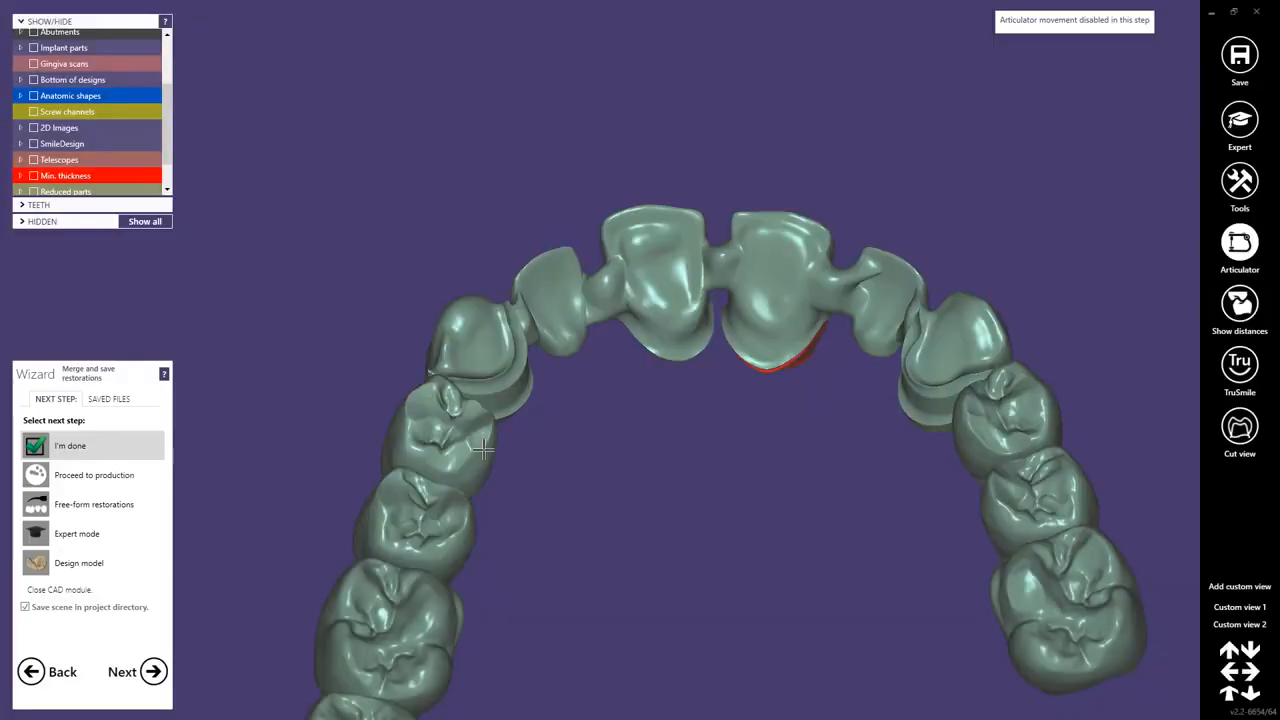
{"action": "left_click", "coordinate": [73, 510]}
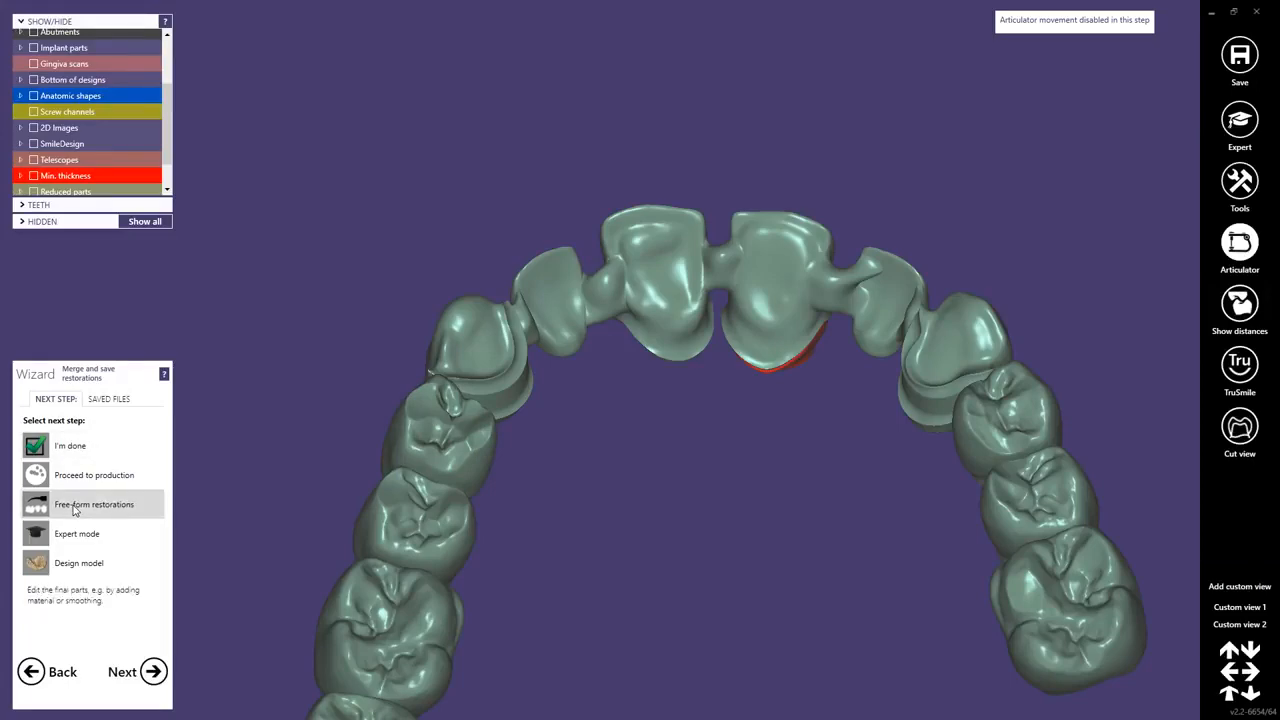
{"action": "left_click", "coordinate": [152, 672]}
{"action": "left_click", "coordinate": [507, 452]}
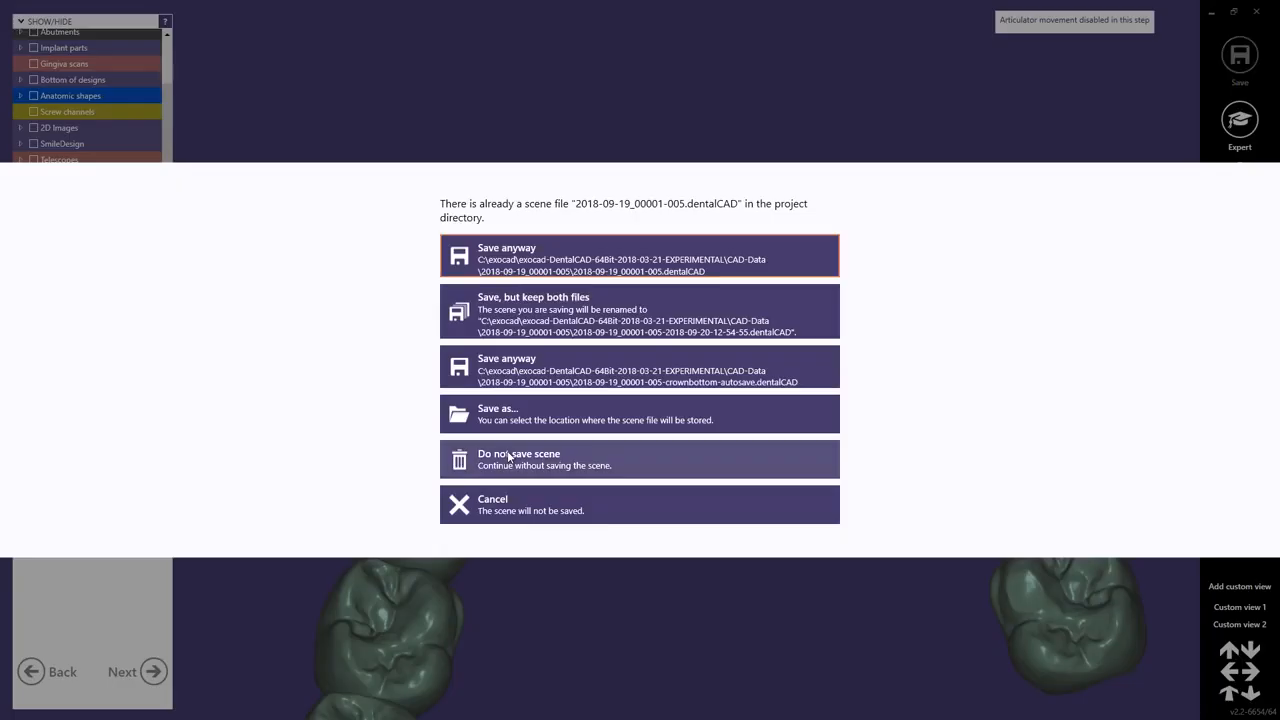
{"action": "left_click", "coordinate": [508, 456]}
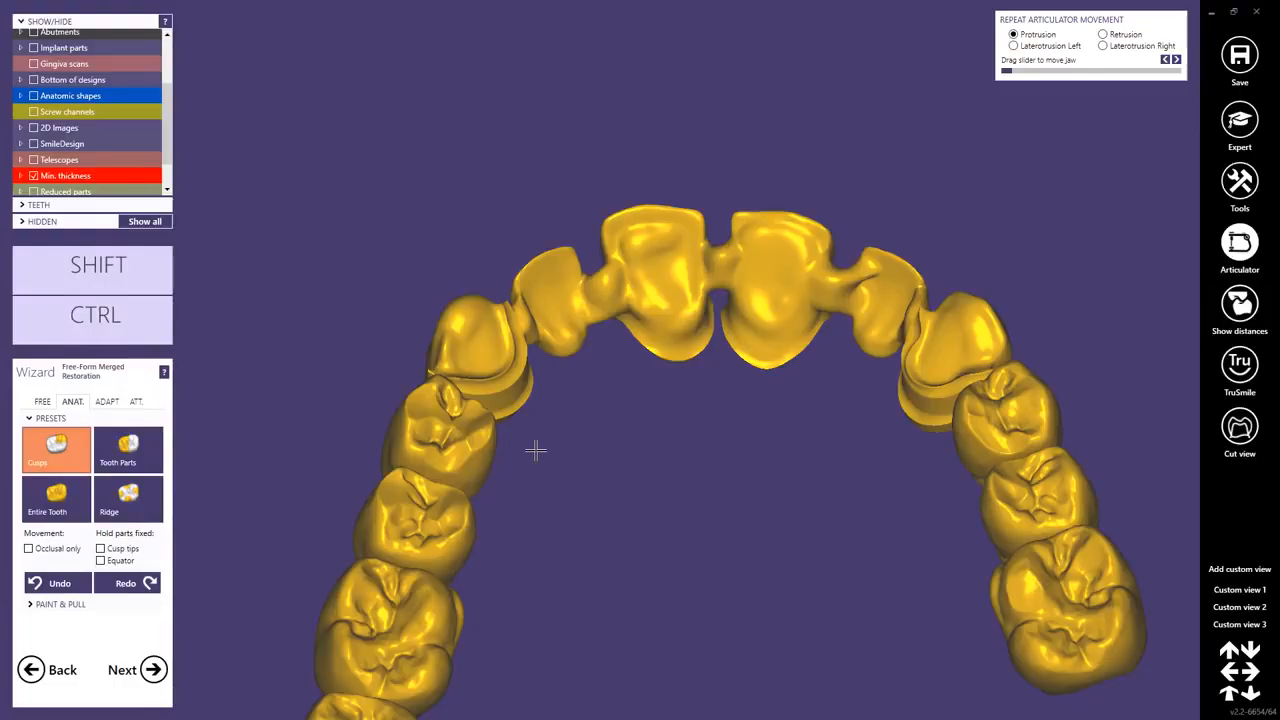
Hide the neighbouring teeth so only the merged bridge remains visible.
{"action": "left_click", "coordinate": [34, 96]}
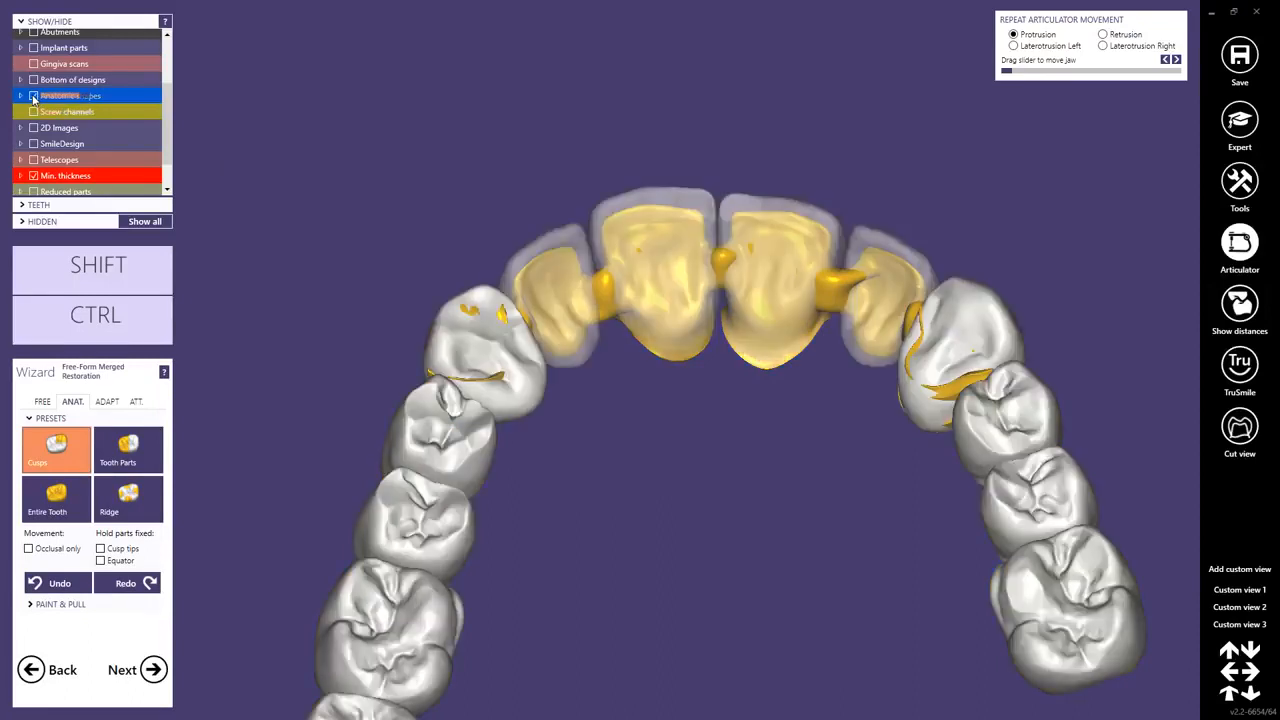
{"action": "left_click", "coordinate": [34, 96]}
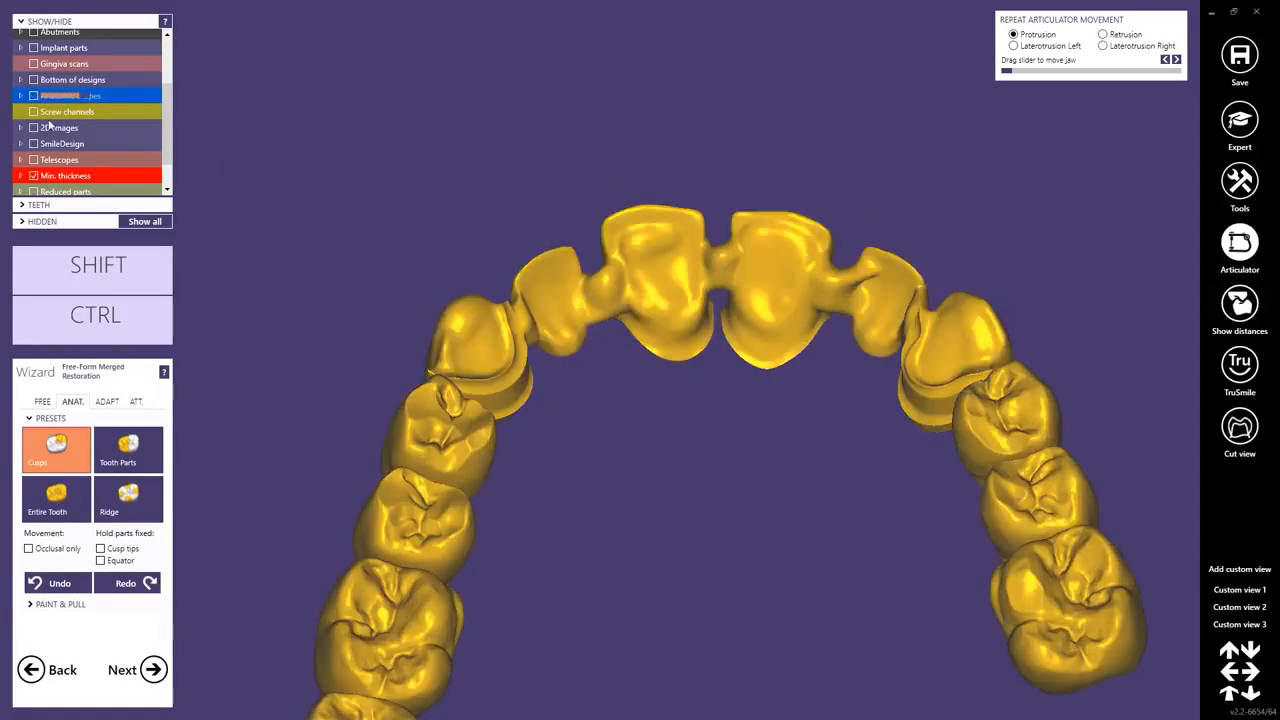
{"action": "middle_click", "coordinate": [434, 443], "text": "ctrl"}
{"action": "middle_click", "coordinate": [413, 516], "text": "ctrl"}
{"action": "middle_click", "coordinate": [382, 645], "text": "ctrl"}
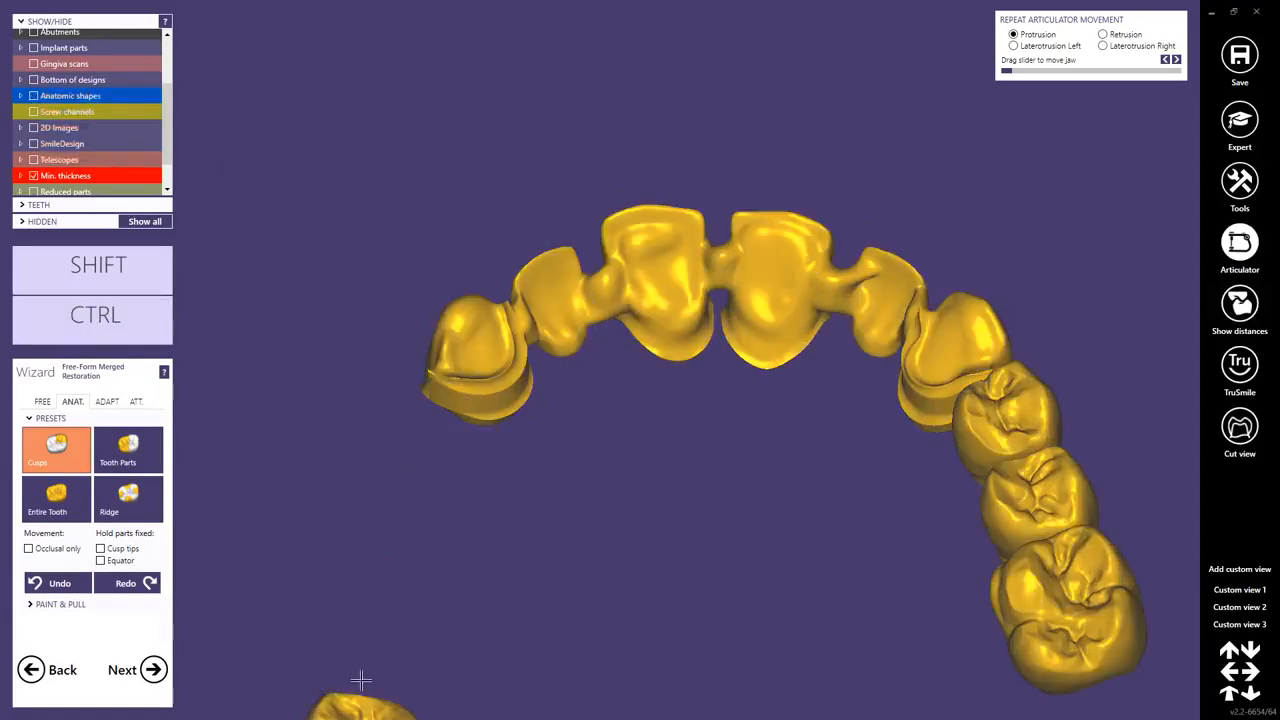
{"action": "middle_click", "coordinate": [362, 700], "text": "ctrl"}
{"action": "middle_click", "coordinate": [1016, 425], "text": "ctrl"}
{"action": "middle_click", "coordinate": [1033, 510], "text": "ctrl"}
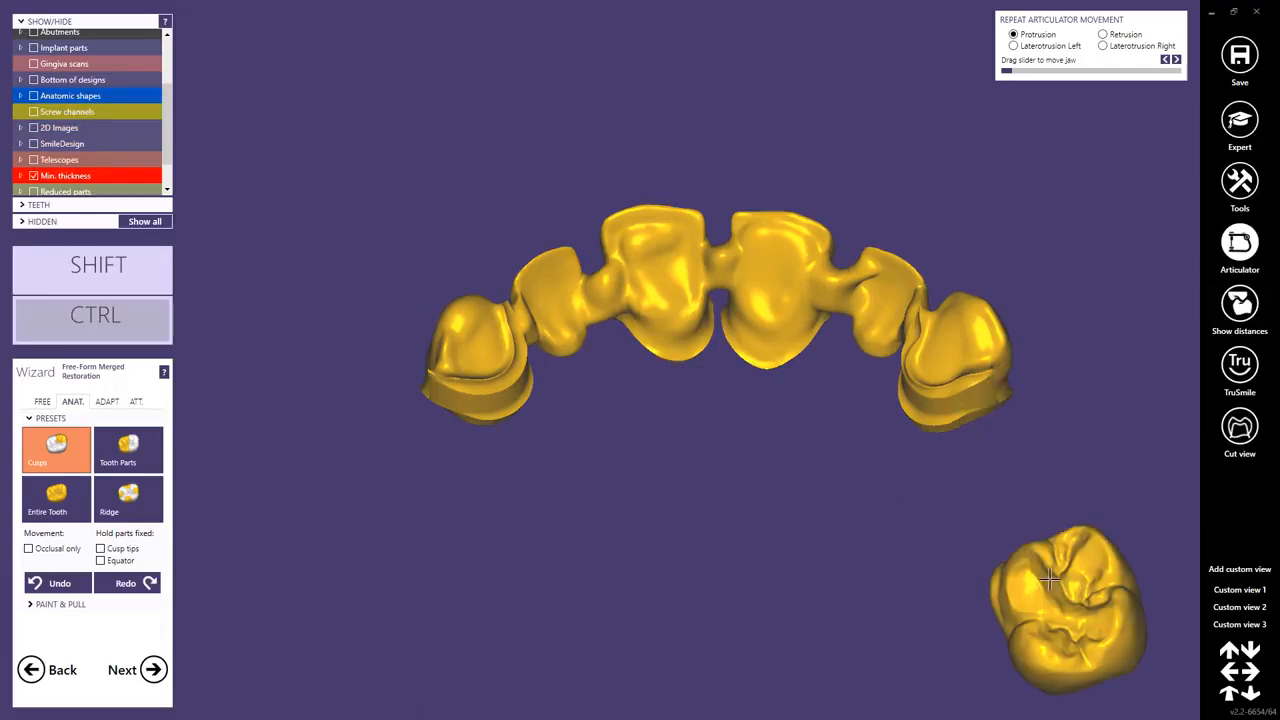
{"action": "middle_click", "coordinate": [1049, 580], "text": "ctrl"}
Smooth the connector between the central crowns with the Smooth/Flatten brush.
{"action": "left_click", "coordinate": [38, 405]}
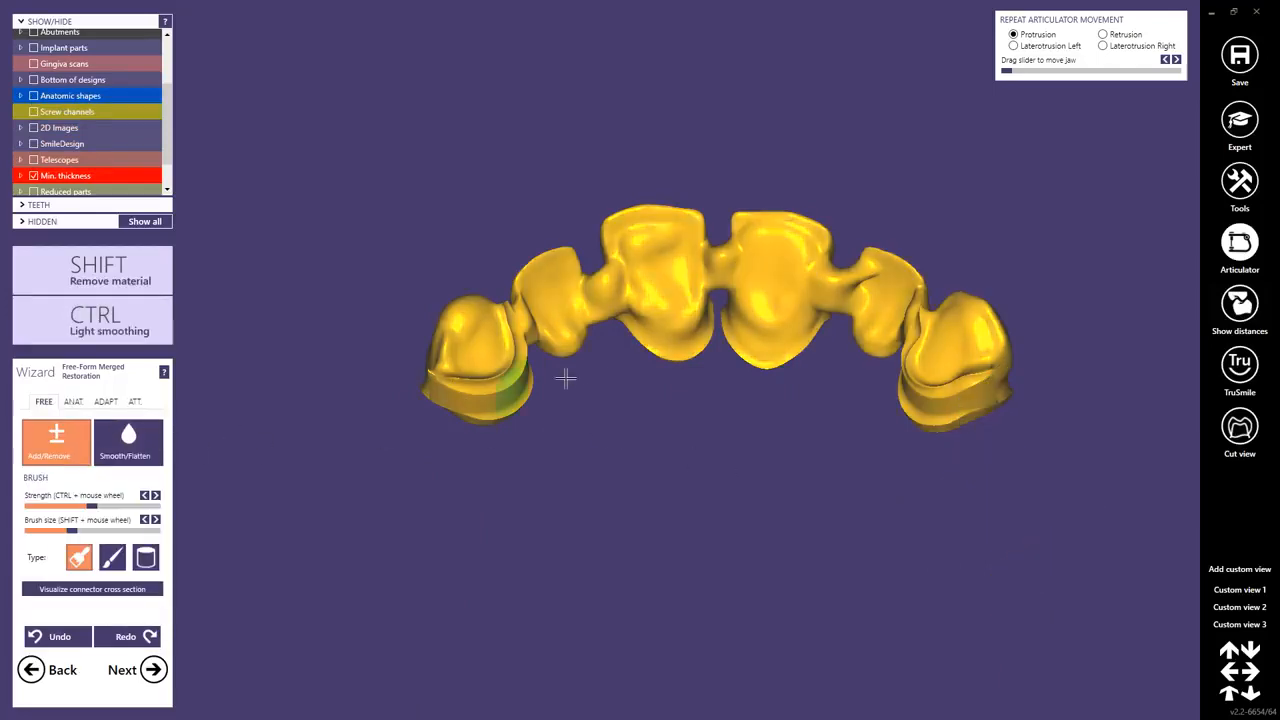
{"action": "right_click_drag", "start_coordinate": [566, 377], "coordinate": [576, 364]}
{"action": "scroll", "coordinate": [649, 300], "scroll_direction": "up", "scroll_amount": 5}
{"action": "mouse_move", "coordinate": [589, 276]}
{"action": "left_mouse_down", "text": "shift"}
{"action": "mouse_move", "coordinate": [574, 278]}
{"action": "mouse_move", "coordinate": [583, 351]}
{"action": "left_mouse_up", "text": "shift"}
{"action": "left_click_drag", "start_coordinate": [814, 206], "coordinate": [814, 240], "text": "shift"}
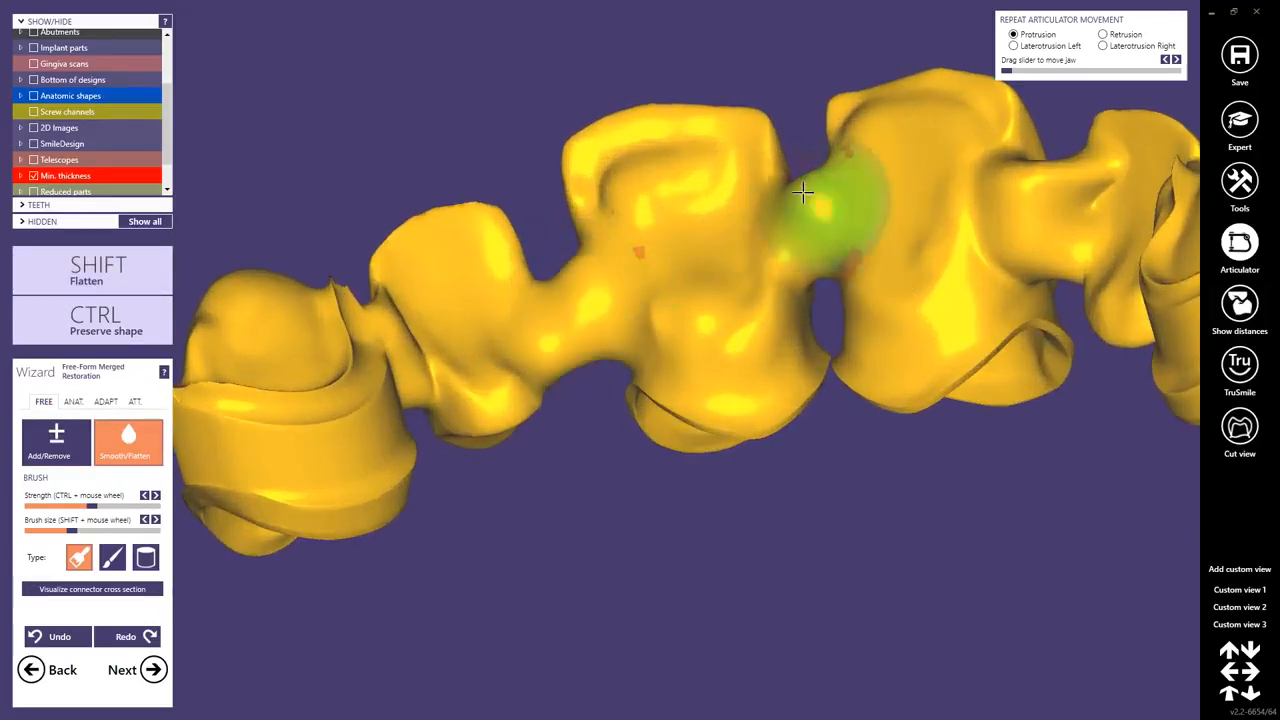
{"action": "left_click_drag", "start_coordinate": [803, 192], "coordinate": [827, 196], "text": "shift"}
{"action": "mouse_move", "coordinate": [818, 221]}
{"action": "right_mouse_down"}
{"action": "mouse_move", "coordinate": [980, 354]}
{"action": "mouse_move", "coordinate": [957, 309]}
{"action": "mouse_move", "coordinate": [1014, 200]}
{"action": "right_mouse_up"}
{"action": "scroll", "coordinate": [1045, 272], "scroll_direction": "down", "scroll_amount": 4}
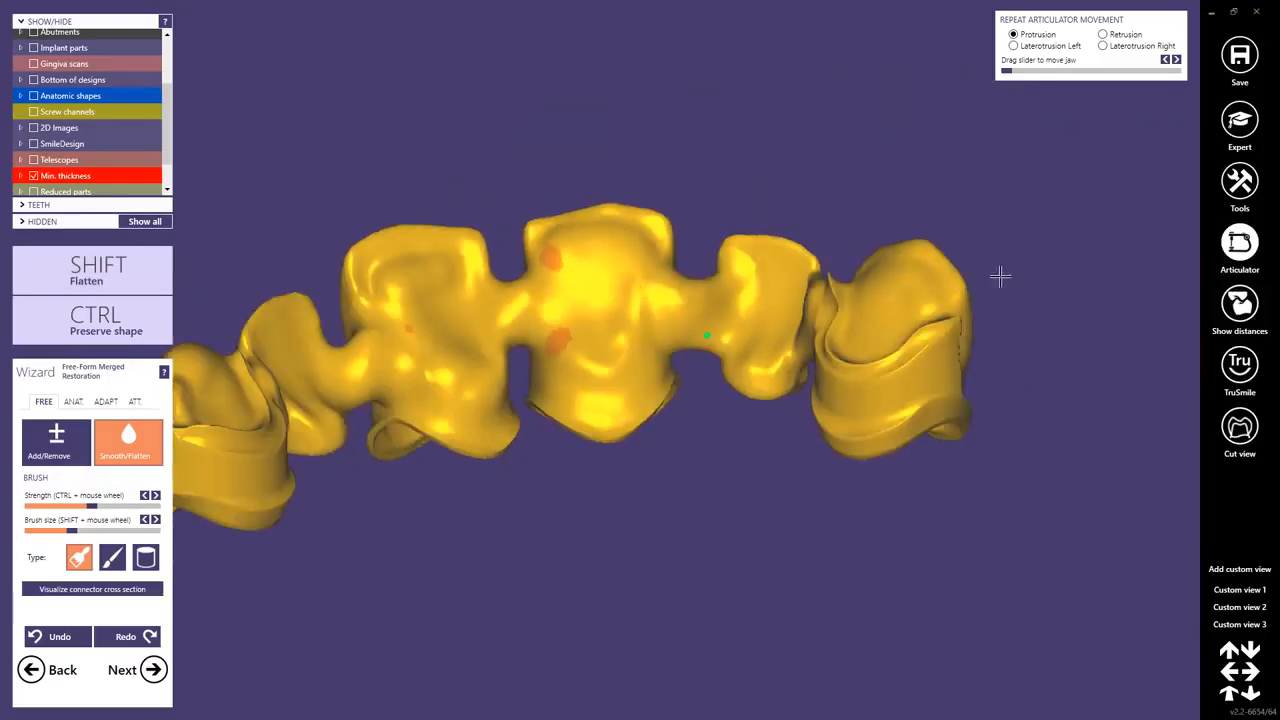
Smooth the connector next to the right telescope with the Smooth/Flatten brush.
{"action": "right_click_drag", "start_coordinate": [997, 277], "coordinate": [926, 300]}
{"action": "scroll", "coordinate": [768, 298], "scroll_direction": "up", "scroll_amount": 4}
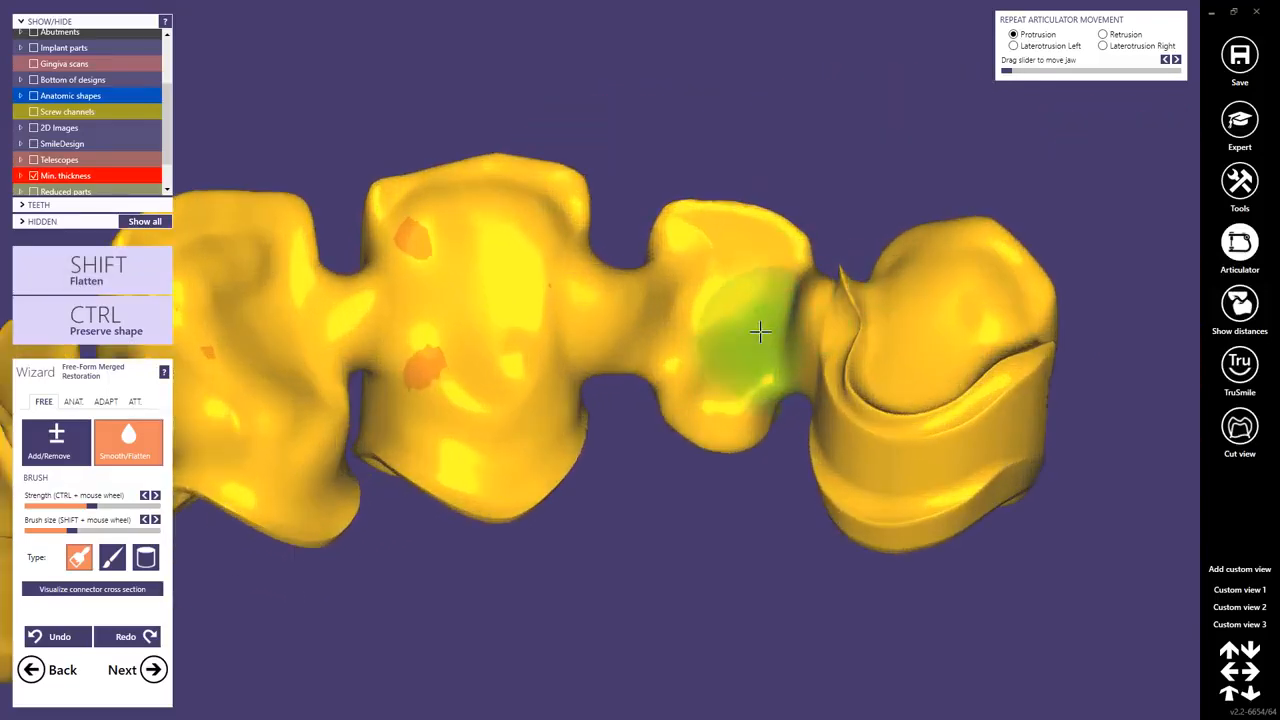
{"action": "scroll", "coordinate": [760, 331], "scroll_direction": "down", "scroll_amount": 4}
{"action": "right_click_drag", "start_coordinate": [762, 331], "coordinate": [624, 389]}
{"action": "scroll", "coordinate": [649, 334], "scroll_direction": "down", "scroll_amount": 2}
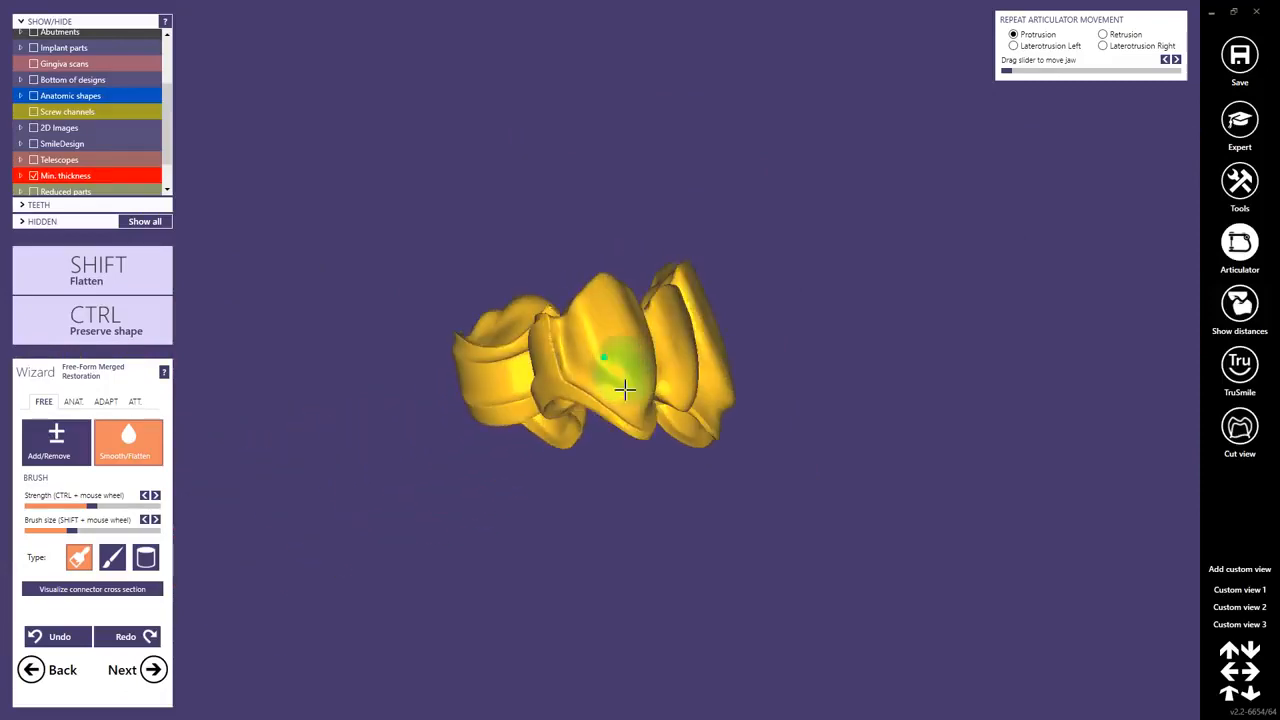
Smooth the pontic's lower edge and cervical transitions with the Smooth/Flatten brush.
{"action": "scroll", "coordinate": [619, 377], "scroll_direction": "up", "scroll_amount": 5}
{"action": "scroll", "coordinate": [595, 367], "scroll_direction": "down", "scroll_amount": 3, "text": "shift"}
{"action": "mouse_move", "coordinate": [529, 389]}
{"action": "left_mouse_down", "text": "shift"}
{"action": "mouse_move", "coordinate": [568, 440]}
{"action": "mouse_move", "coordinate": [651, 480]}
{"action": "left_mouse_up", "text": "shift"}
{"action": "mouse_move", "coordinate": [640, 428]}
{"action": "right_mouse_down"}
{"action": "mouse_move", "coordinate": [566, 371]}
{"action": "mouse_move", "coordinate": [597, 380]}
{"action": "right_mouse_up"}
{"action": "left_click_drag", "start_coordinate": [603, 390], "coordinate": [693, 387], "text": "shift"}
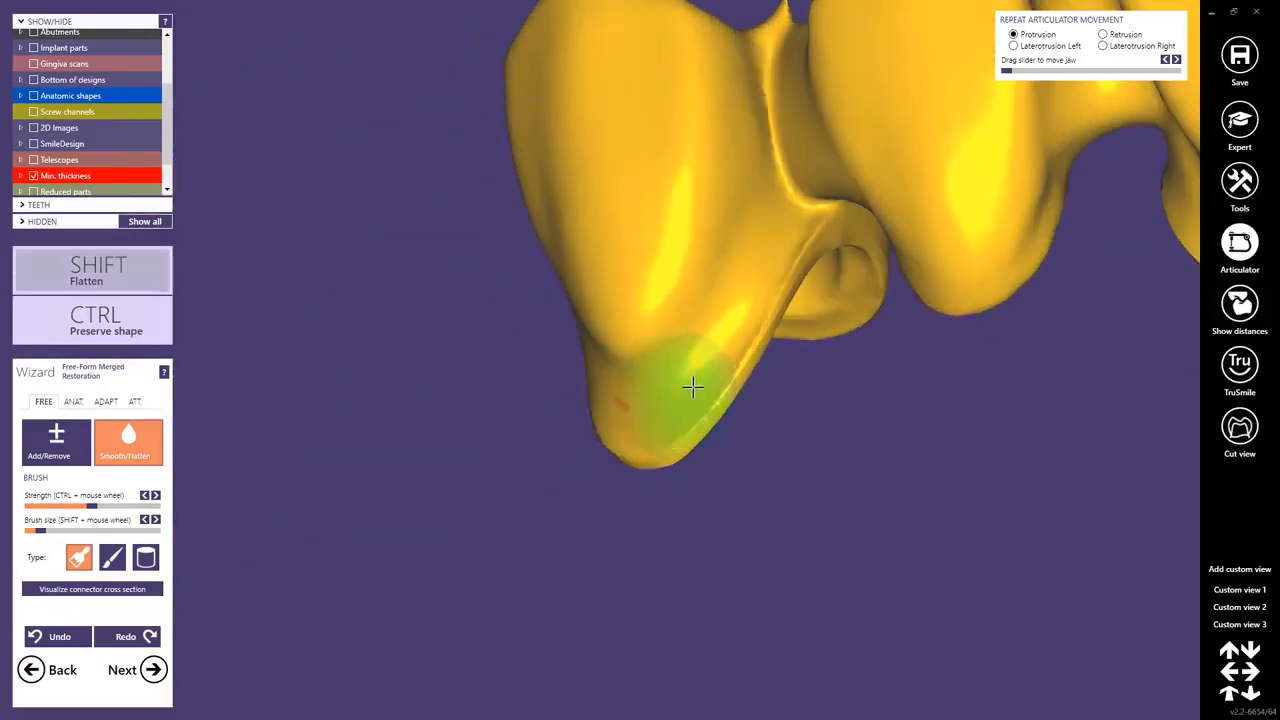
{"action": "scroll", "coordinate": [620, 270], "scroll_direction": "down", "scroll_amount": 4}
{"action": "mouse_move", "coordinate": [745, 285]}
{"action": "right_mouse_down"}
{"action": "mouse_move", "coordinate": [814, 312]}
{"action": "mouse_move", "coordinate": [885, 305]}
{"action": "right_mouse_up"}
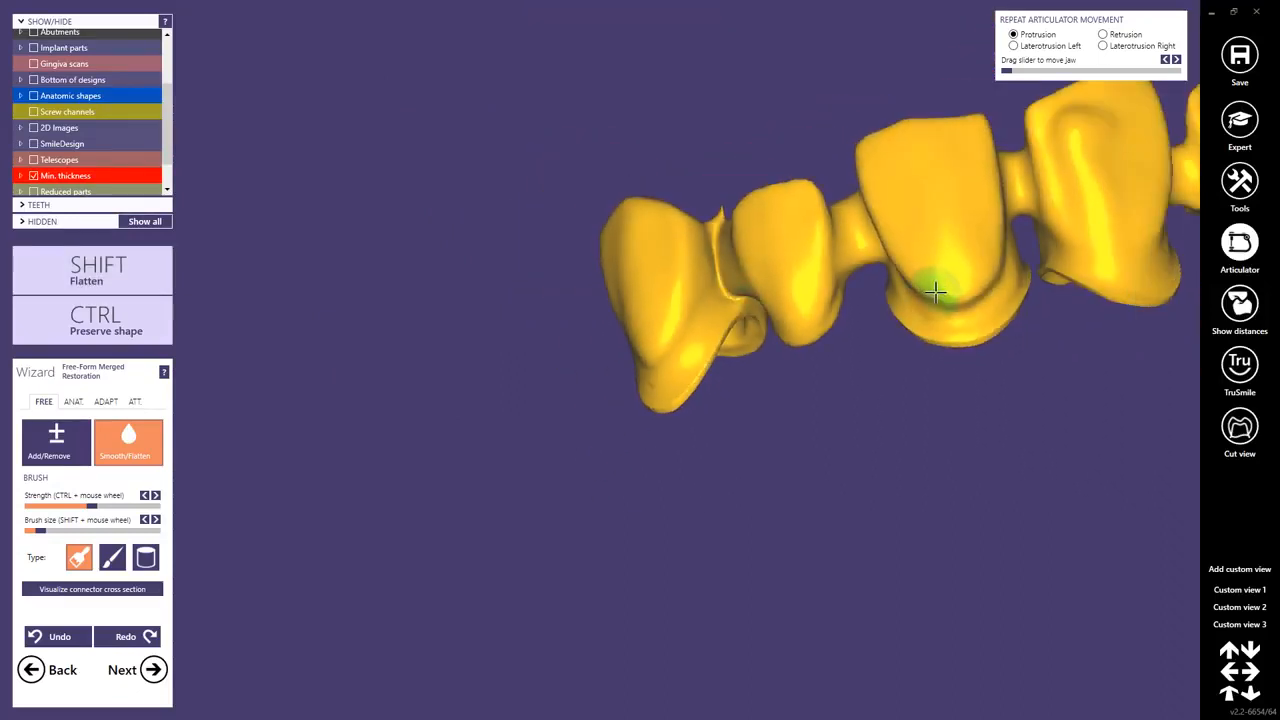
Smooth the labial surface of the central crown with the Smooth/Flatten brush.
{"action": "middle_click", "coordinate": [936, 289]}
{"action": "scroll", "coordinate": [880, 292], "scroll_direction": "up", "scroll_amount": 3}
{"action": "scroll", "coordinate": [547, 351], "scroll_direction": "up", "scroll_amount": 3, "text": "shift"}
{"action": "mouse_move", "coordinate": [542, 355]}
{"action": "left_mouse_down", "text": "shift"}
{"action": "mouse_move", "coordinate": [431, 311]}
{"action": "mouse_move", "coordinate": [383, 217]}
{"action": "mouse_move", "coordinate": [423, 186]}
{"action": "left_mouse_up", "text": "shift"}
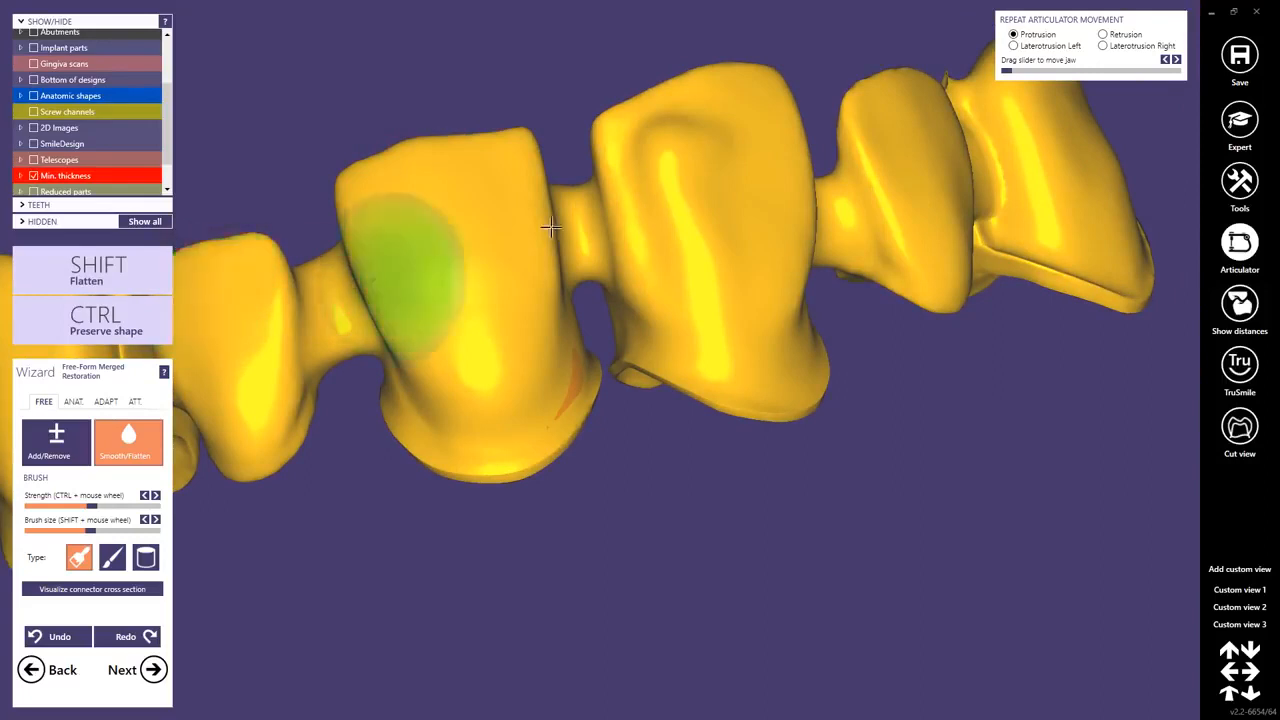
{"action": "mouse_move", "coordinate": [650, 140]}
{"action": "left_mouse_down", "text": "shift"}
{"action": "mouse_move", "coordinate": [691, 109]}
{"action": "mouse_move", "coordinate": [766, 102]}
{"action": "mouse_move", "coordinate": [757, 222]}
{"action": "left_mouse_up", "text": "shift"}
{"action": "middle_click", "coordinate": [846, 206]}
{"action": "scroll", "coordinate": [846, 206], "scroll_direction": "down", "scroll_amount": 3}
{"action": "right_click_drag", "start_coordinate": [846, 206], "coordinate": [824, 201]}
{"action": "scroll", "coordinate": [680, 269], "scroll_direction": "up", "scroll_amount": 3}
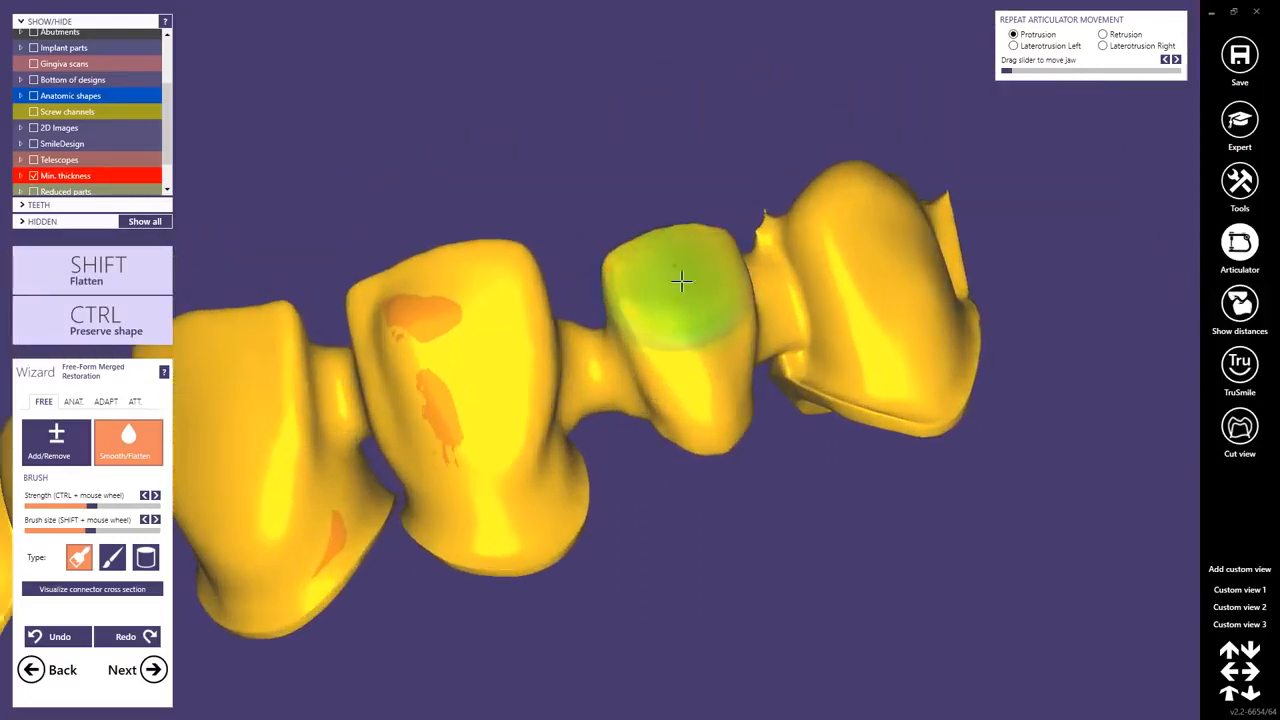
Smooth the connector between the pontic and the left telescope crown with the Smooth/Flatten brush.
{"action": "mouse_move", "coordinate": [753, 378]}
{"action": "left_mouse_down", "text": "shift"}
{"action": "mouse_move", "coordinate": [894, 400]}
{"action": "mouse_move", "coordinate": [940, 332]}
{"action": "left_mouse_up", "text": "shift"}
{"action": "right_click_drag", "start_coordinate": [941, 332], "coordinate": [803, 340]}
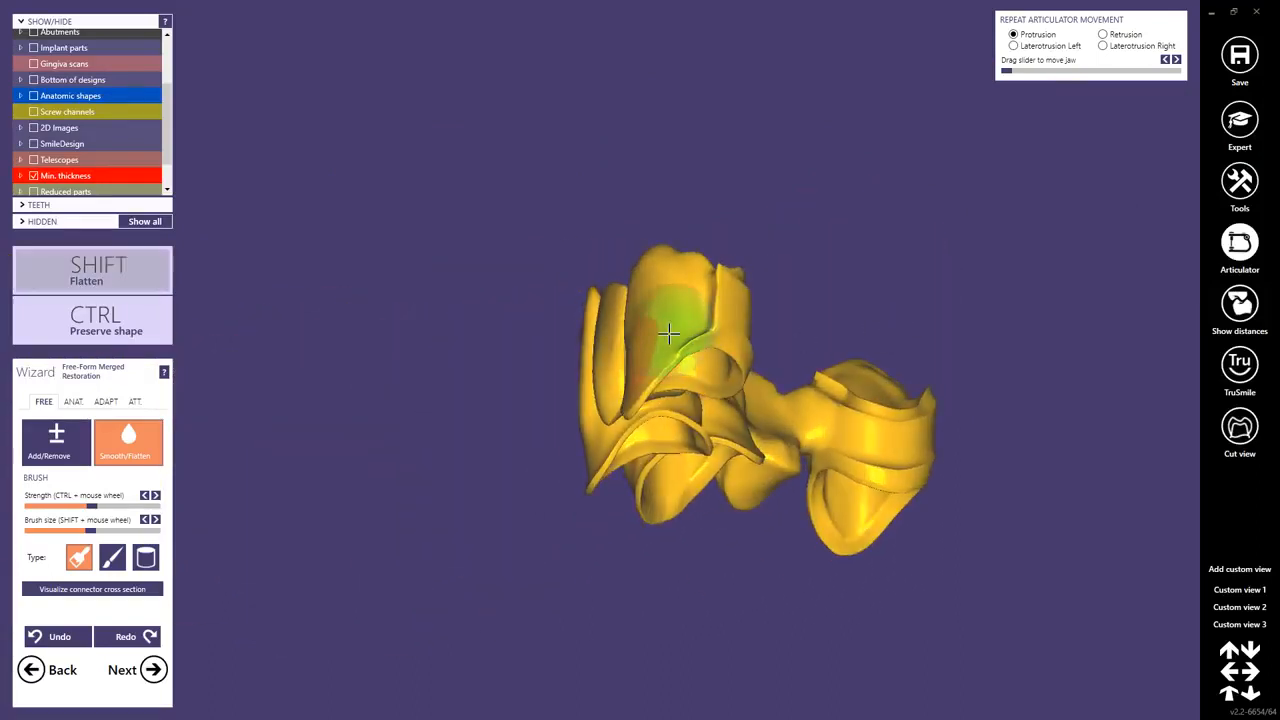
{"action": "right_click_drag", "start_coordinate": [756, 381], "coordinate": [735, 366]}
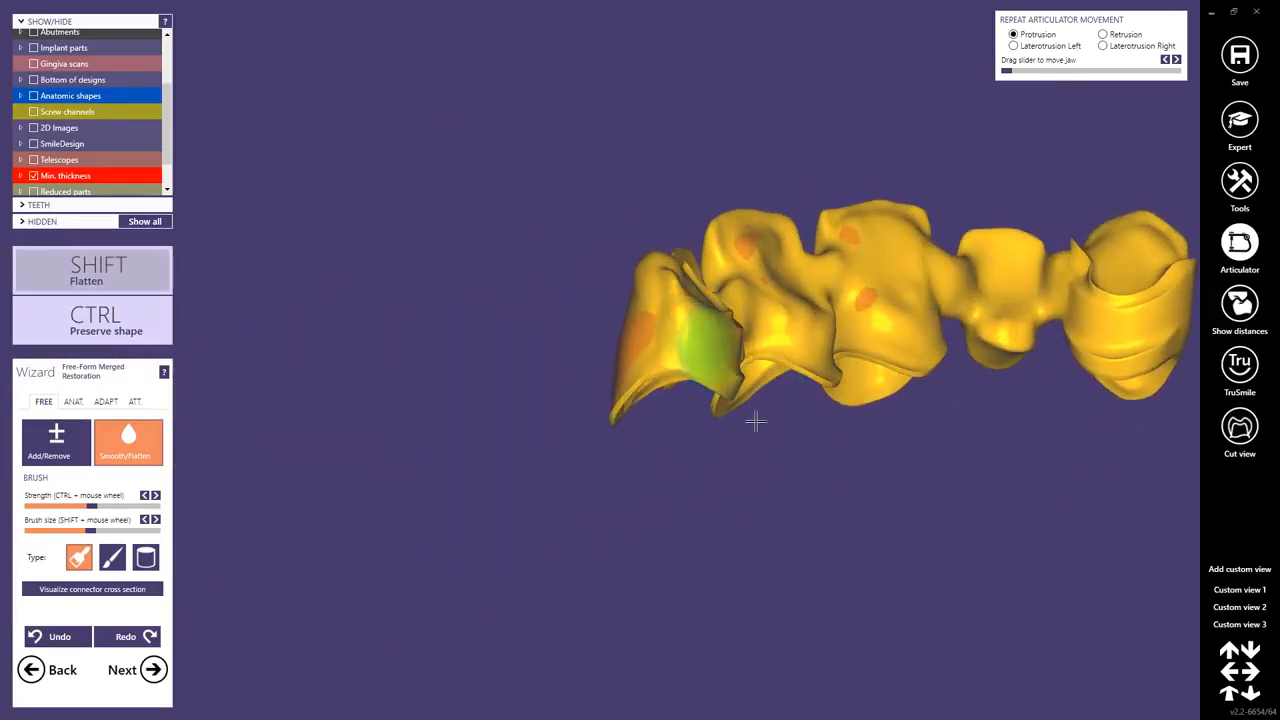
{"action": "right_click_drag", "start_coordinate": [755, 421], "coordinate": [800, 392]}
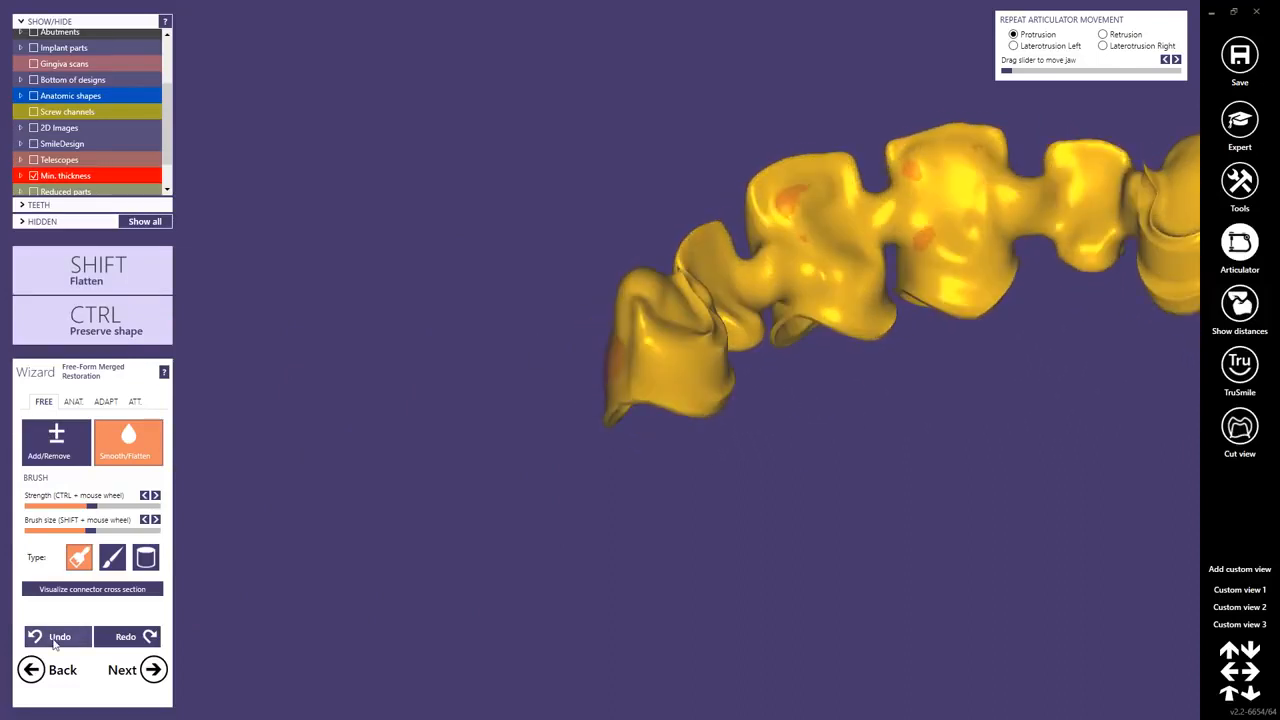
{"action": "mouse_move", "coordinate": [709, 349]}
{"action": "right_mouse_down"}
{"action": "mouse_move", "coordinate": [735, 372]}
{"action": "mouse_move", "coordinate": [717, 342]}
{"action": "right_mouse_up"}
{"action": "scroll", "coordinate": [607, 318], "scroll_direction": "up", "scroll_amount": 5}
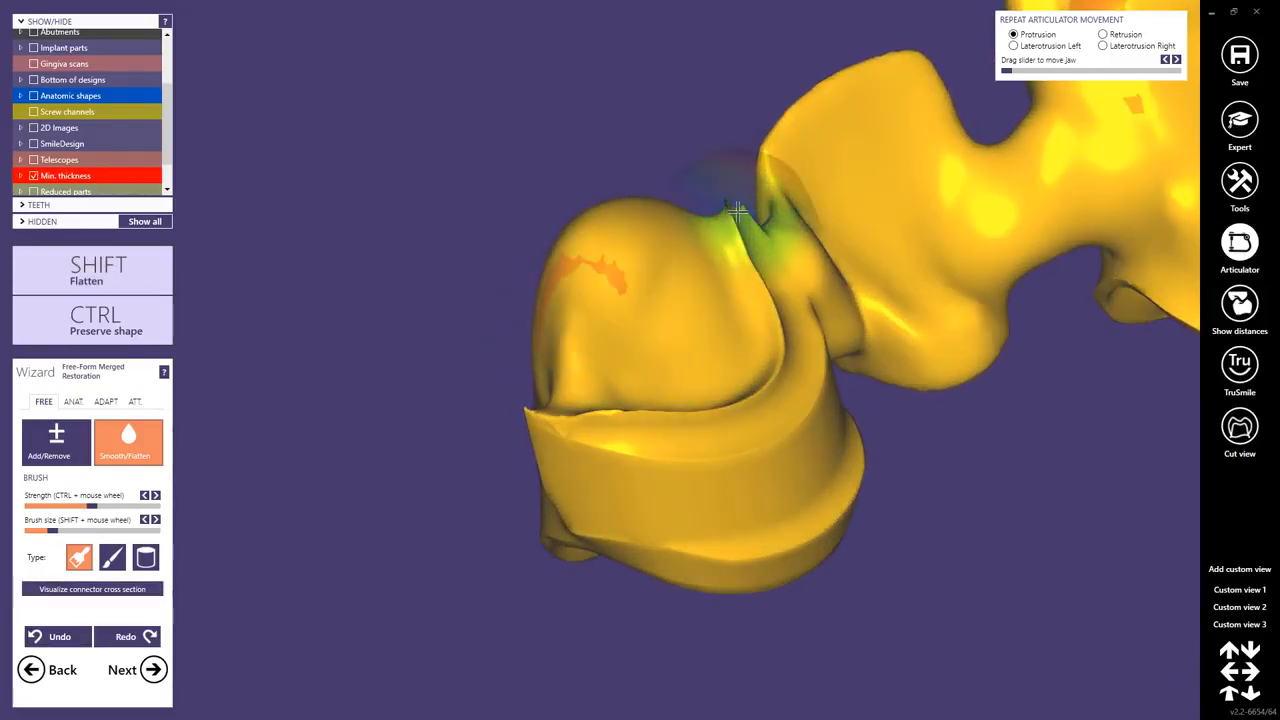
{"action": "mouse_move", "coordinate": [690, 315]}
{"action": "right_mouse_down"}
{"action": "mouse_move", "coordinate": [691, 326]}
{"action": "mouse_move", "coordinate": [700, 312]}
{"action": "right_mouse_up"}
{"action": "scroll", "coordinate": [902, 277], "scroll_direction": "down", "scroll_amount": 5}
{"action": "mouse_move", "coordinate": [914, 281]}
{"action": "right_mouse_down"}
{"action": "mouse_move", "coordinate": [929, 281]}
{"action": "mouse_move", "coordinate": [922, 304]}
{"action": "mouse_move", "coordinate": [908, 296]}
{"action": "right_mouse_up"}
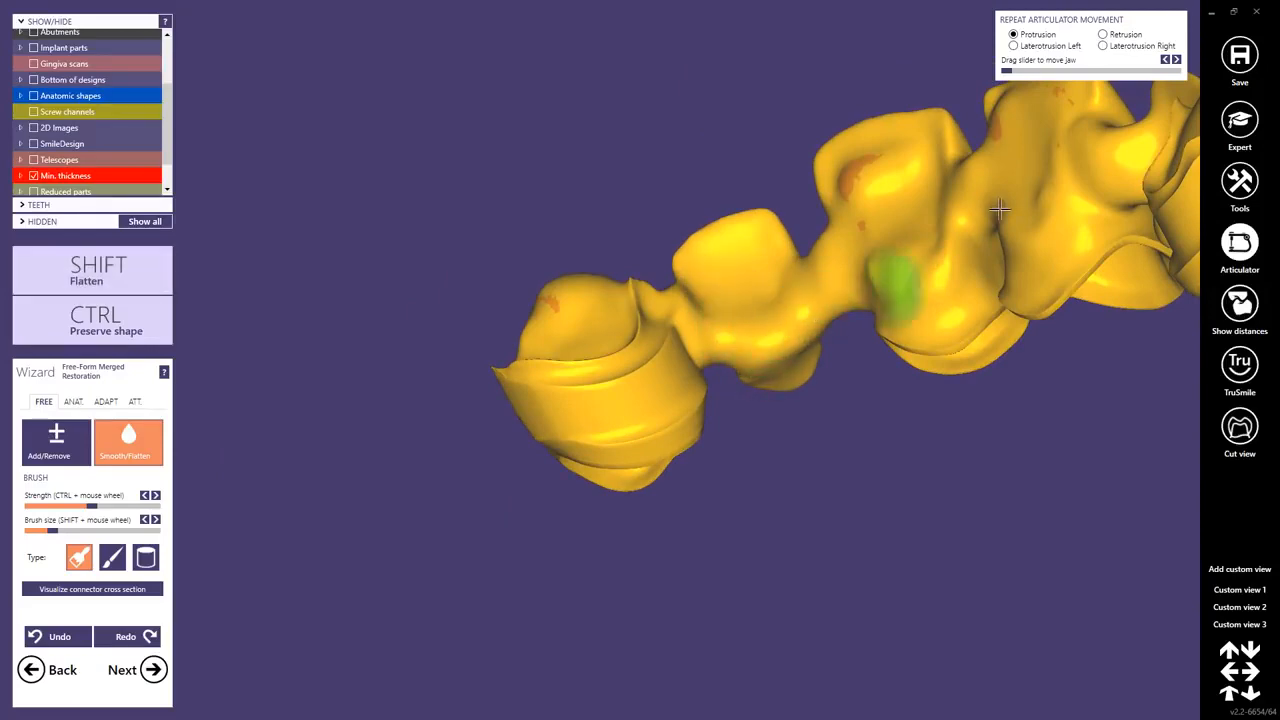
Smooth the connector beside the right telescope crown with the Smooth/Flatten brush.
{"action": "middle_click_drag", "start_coordinate": [1000, 209], "coordinate": [620, 335]}
{"action": "right_click_drag", "start_coordinate": [620, 335], "coordinate": [700, 328]}
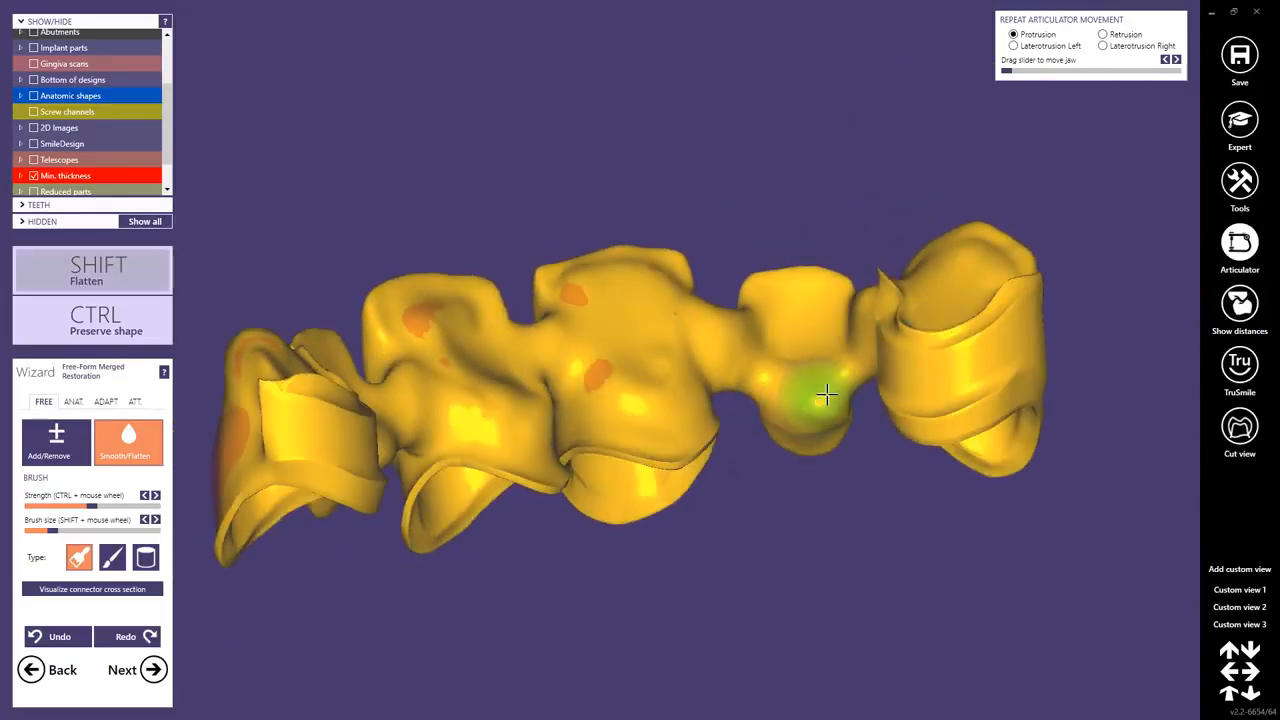
{"action": "right_click_drag", "start_coordinate": [829, 358], "coordinate": [803, 322]}
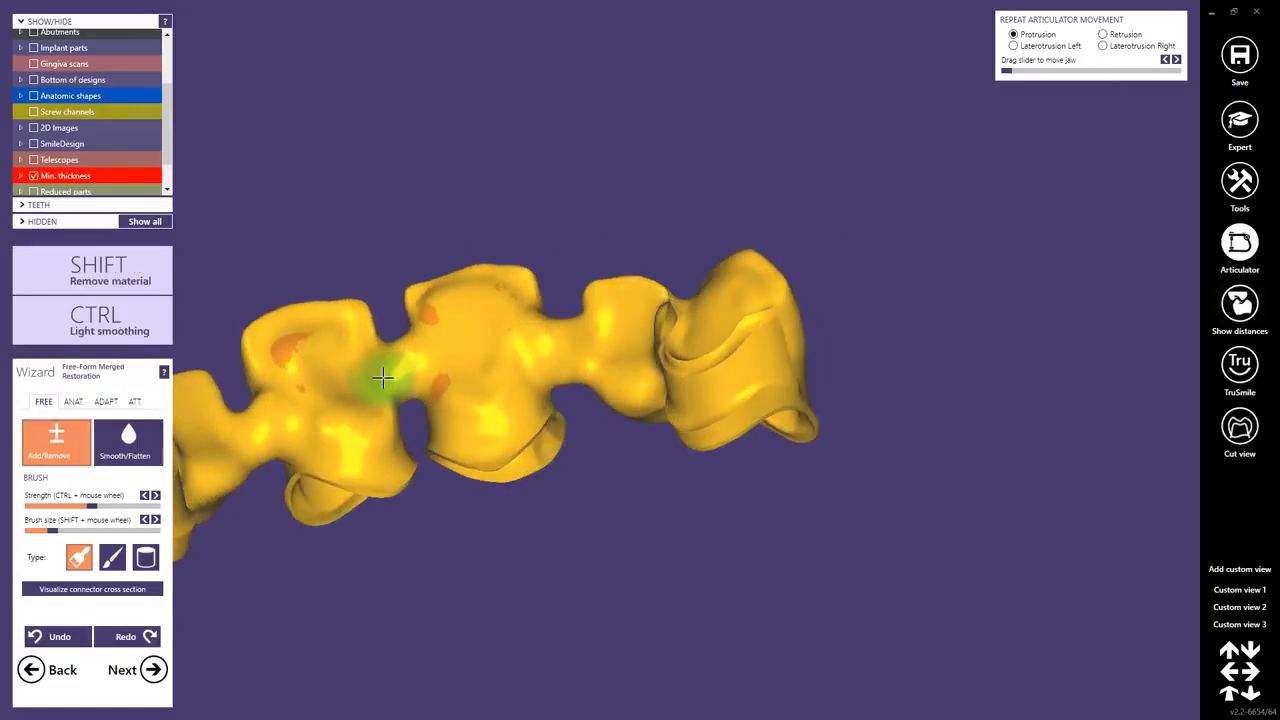
Add material to the connector between the left premolar and canine with the Add/Remove brush.
{"action": "scroll", "coordinate": [411, 383], "scroll_direction": "up", "scroll_amount": 3, "text": "shift"}
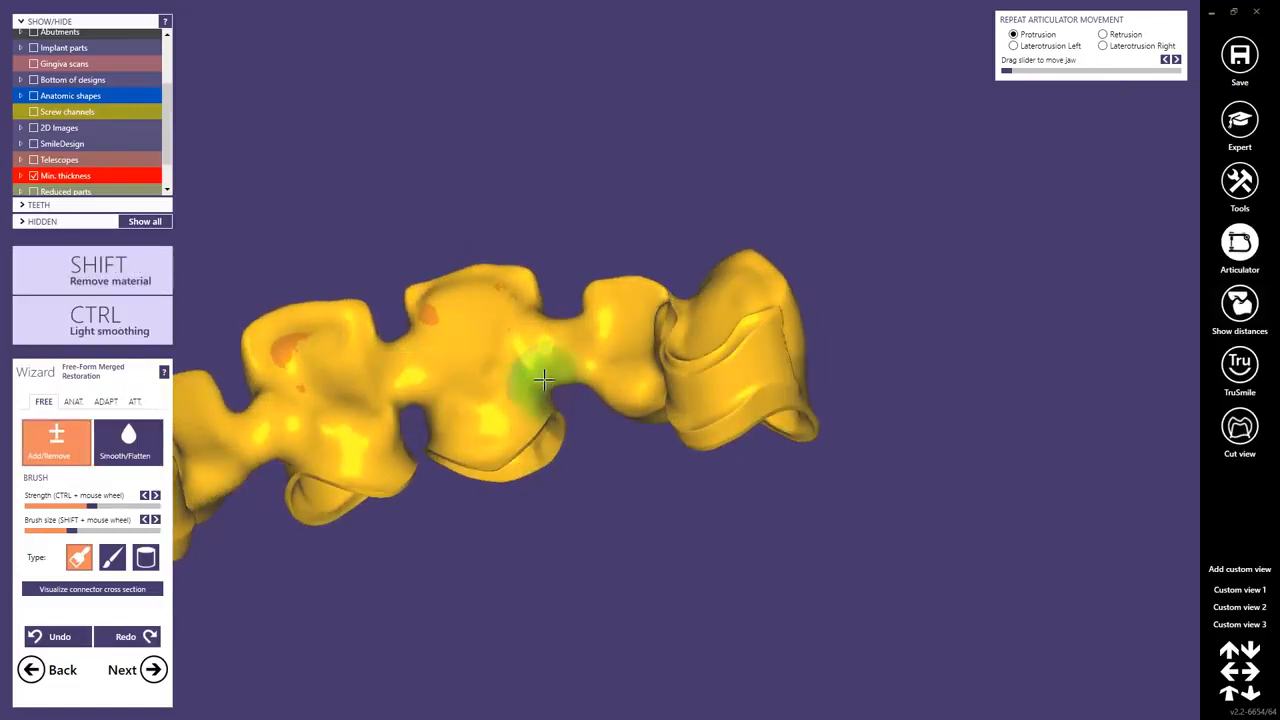
{"action": "right_click_drag", "start_coordinate": [342, 405], "coordinate": [457, 385]}
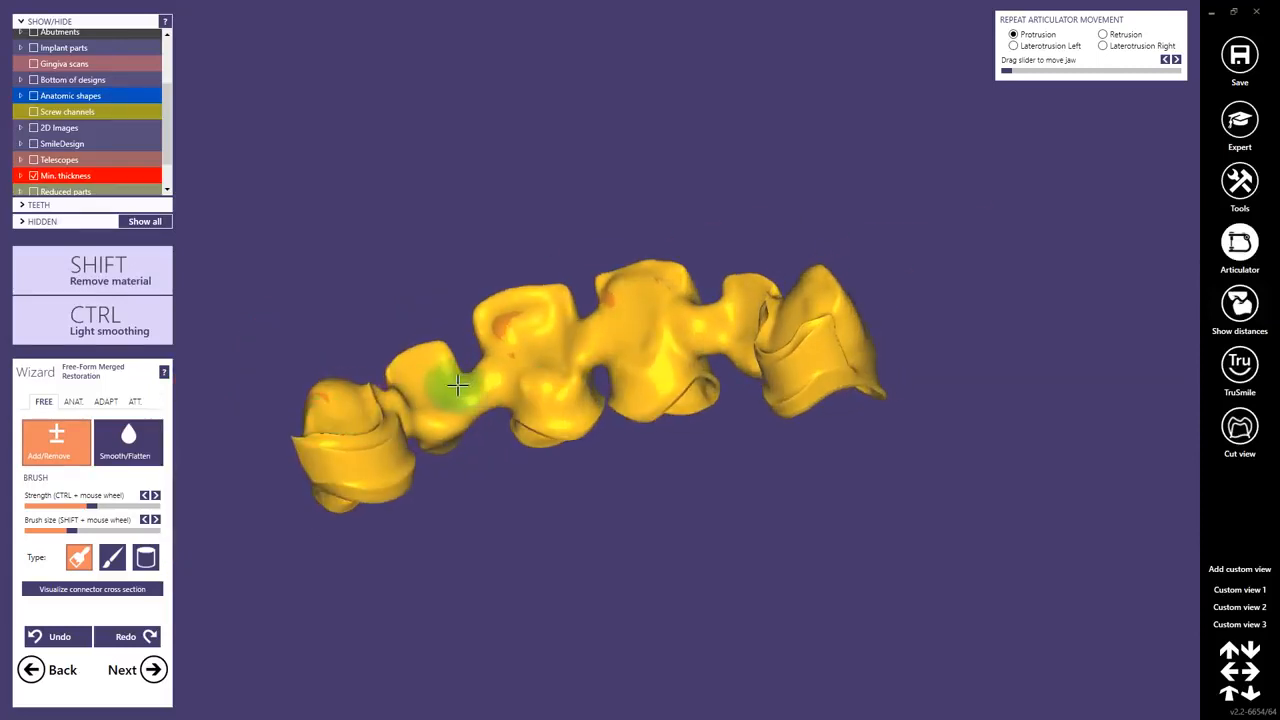
{"action": "left_click_drag", "start_coordinate": [479, 369], "coordinate": [464, 378]}
{"action": "mouse_move", "coordinate": [464, 381]}
{"action": "right_mouse_down"}
{"action": "mouse_move", "coordinate": [453, 397]}
{"action": "mouse_move", "coordinate": [467, 404]}
{"action": "right_mouse_up"}
{"action": "scroll", "coordinate": [453, 397], "scroll_direction": "down", "scroll_amount": 3}
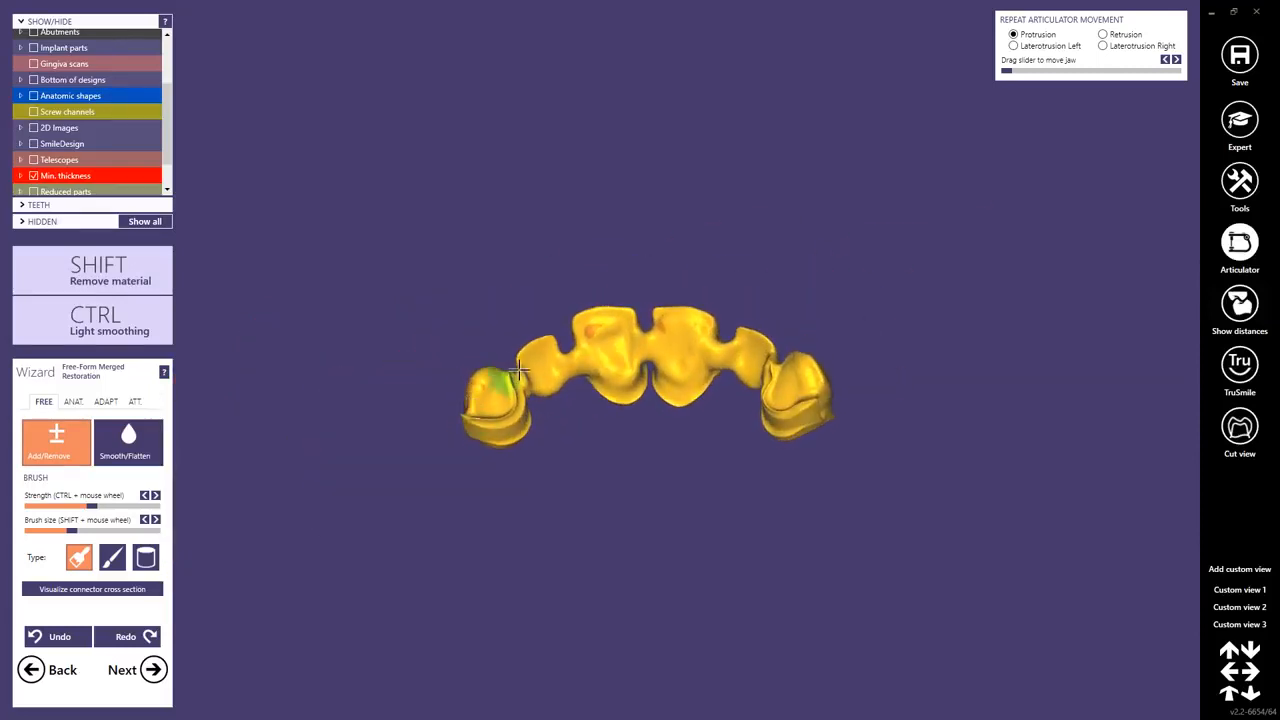
Visualize the connector cross sections and inspect each connector of the bridge.
{"action": "left_click", "coordinate": [78, 590]}
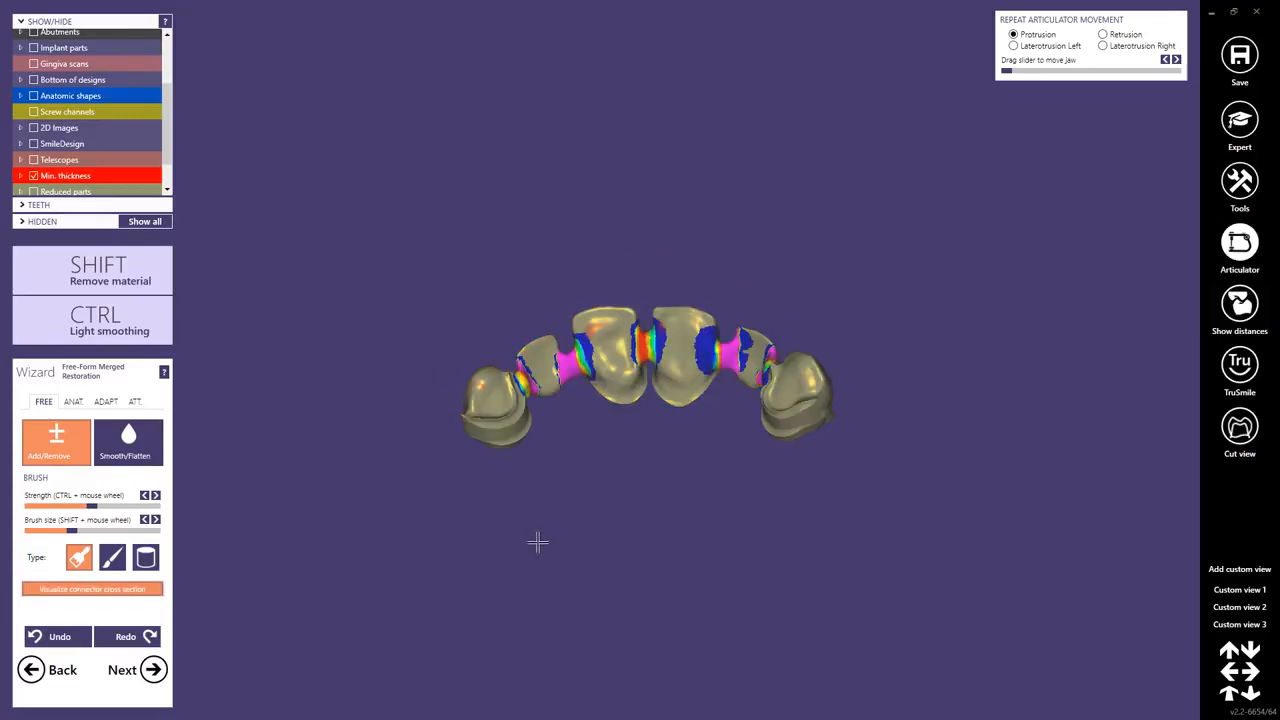
{"action": "mouse_move", "coordinate": [647, 407]}
{"action": "right_mouse_down"}
{"action": "mouse_move", "coordinate": [652, 380]}
{"action": "mouse_move", "coordinate": [634, 404]}
{"action": "right_mouse_up"}
{"action": "scroll", "coordinate": [545, 371], "scroll_direction": "up", "scroll_amount": 4}
{"action": "scroll", "coordinate": [545, 371], "scroll_direction": "up", "scroll_amount": 4}
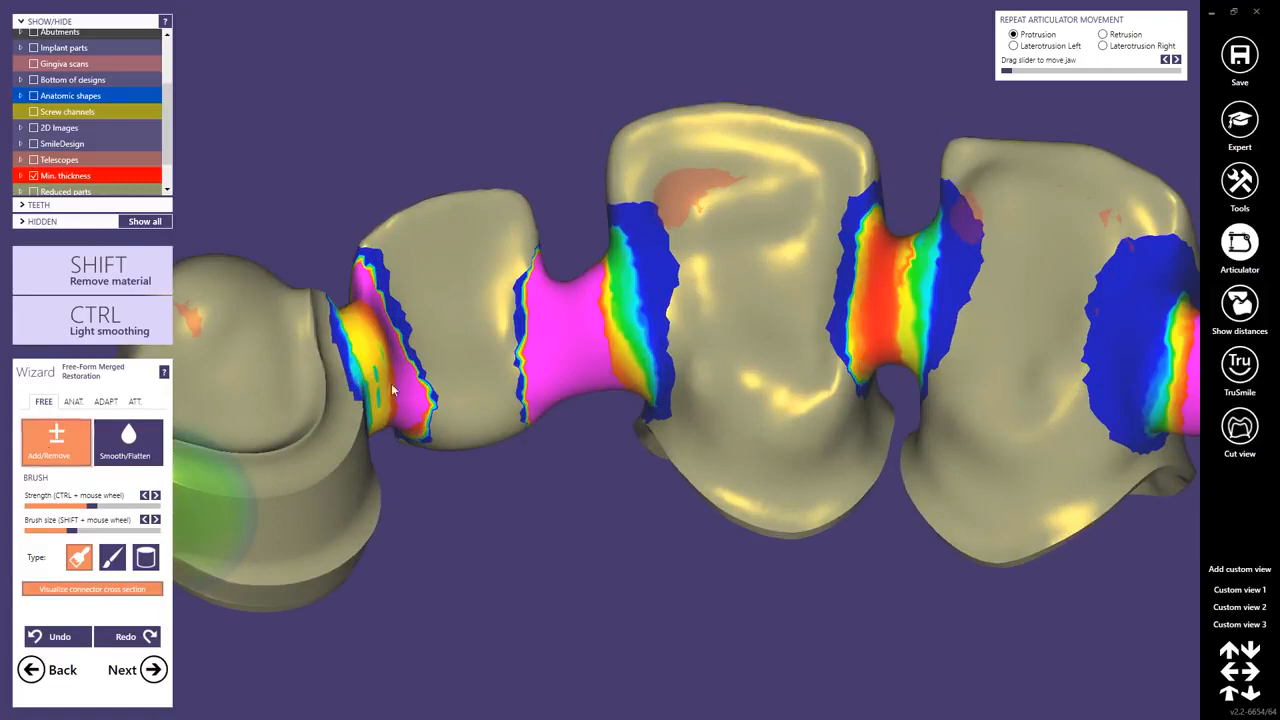
{"action": "scroll", "coordinate": [580, 315], "scroll_direction": "down", "scroll_amount": 2, "text": "shift"}
Add material to the thin connector near the left telescope, then smooth it with the Smooth/Flatten brush.
{"action": "left_click", "coordinate": [566, 285]}
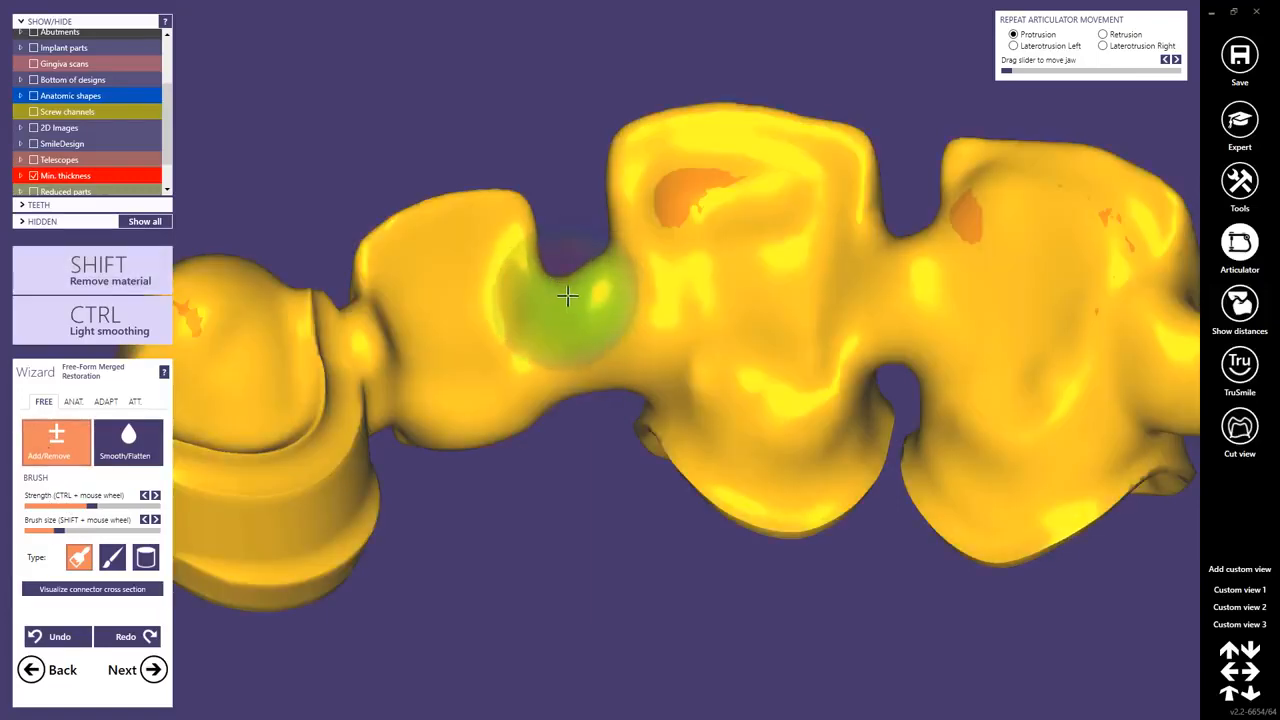
{"action": "mouse_move", "coordinate": [567, 295]}
{"action": "right_mouse_down"}
{"action": "mouse_move", "coordinate": [598, 386]}
{"action": "mouse_move", "coordinate": [617, 346]}
{"action": "mouse_move", "coordinate": [580, 286]}
{"action": "right_mouse_up"}
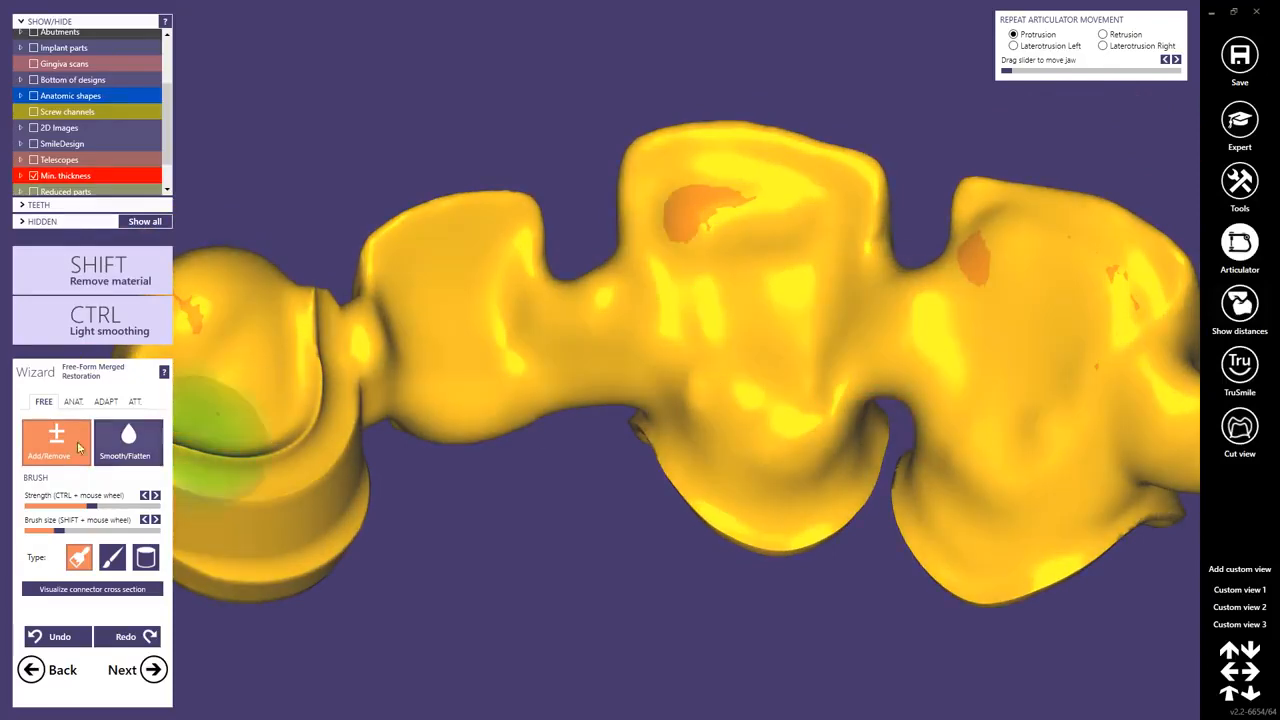
{"action": "left_click", "coordinate": [118, 445]}
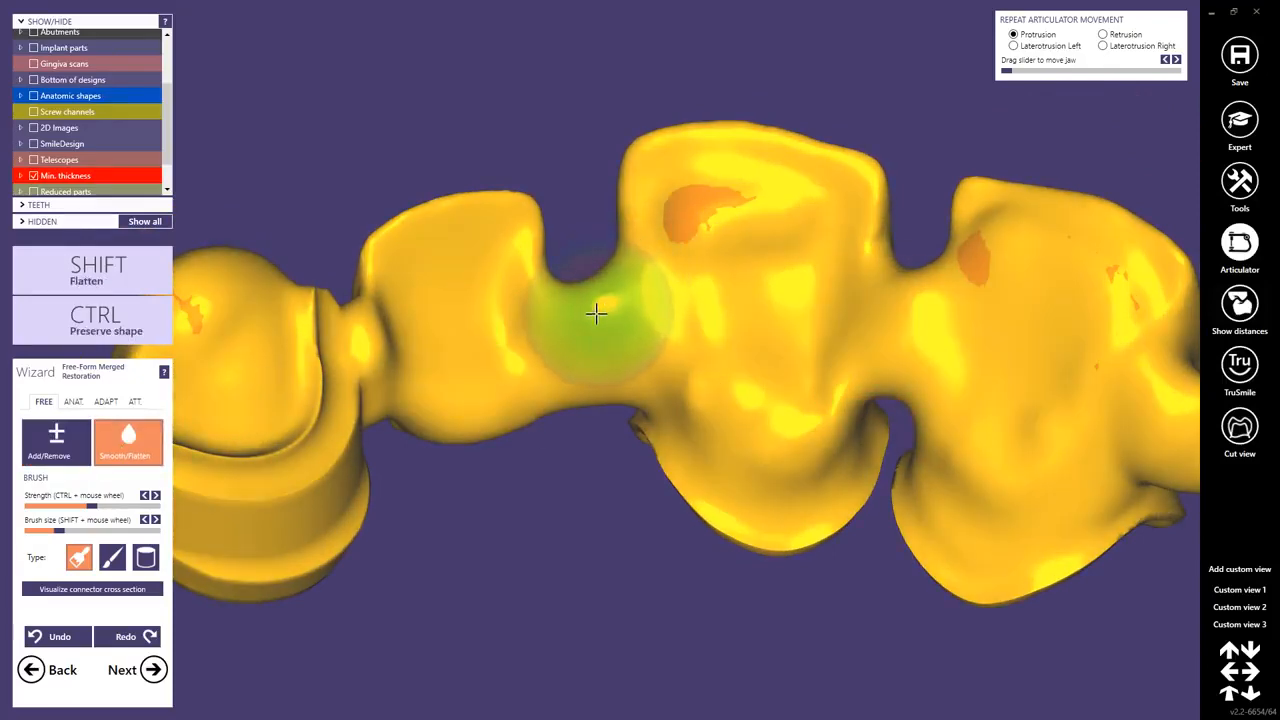
{"action": "scroll", "coordinate": [527, 355], "scroll_direction": "down", "scroll_amount": 6}
{"action": "right_click_drag", "start_coordinate": [557, 411], "coordinate": [558, 405]}
Show the jaw scans and open the attachment tool.
{"action": "left_click_drag", "start_coordinate": [171, 145], "coordinate": [171, 85]}
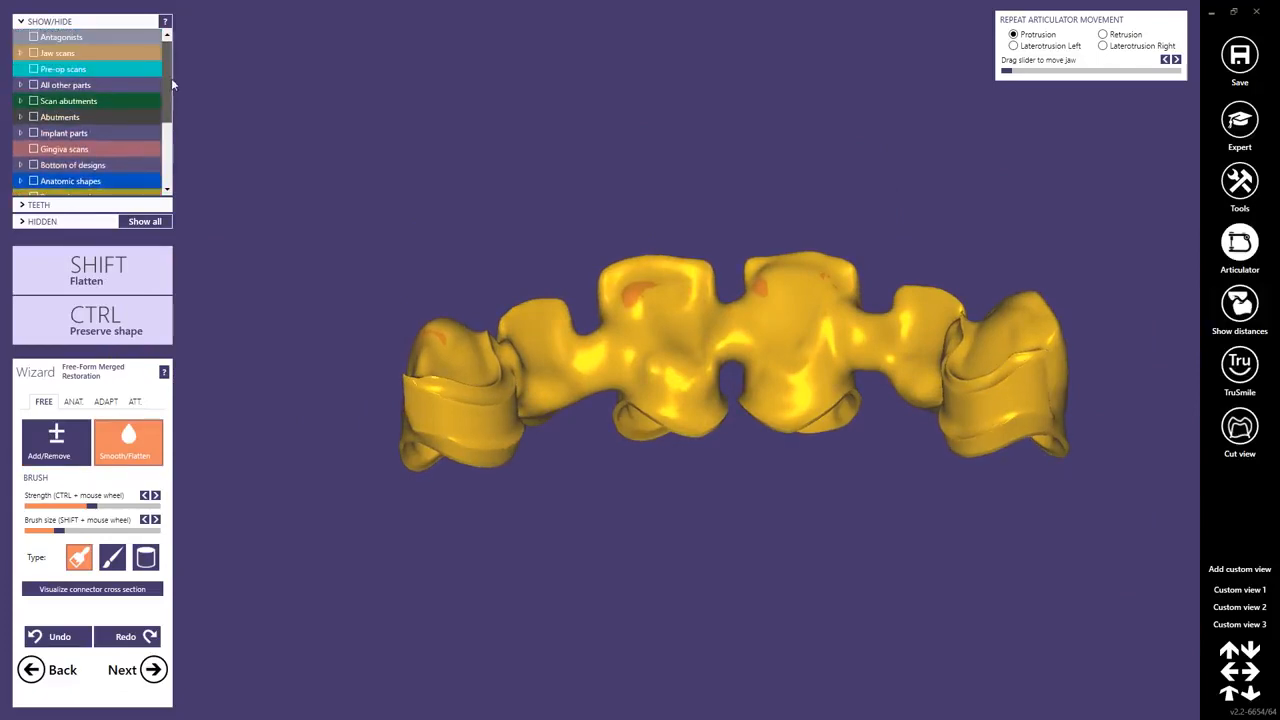
{"action": "left_click", "coordinate": [34, 53]}
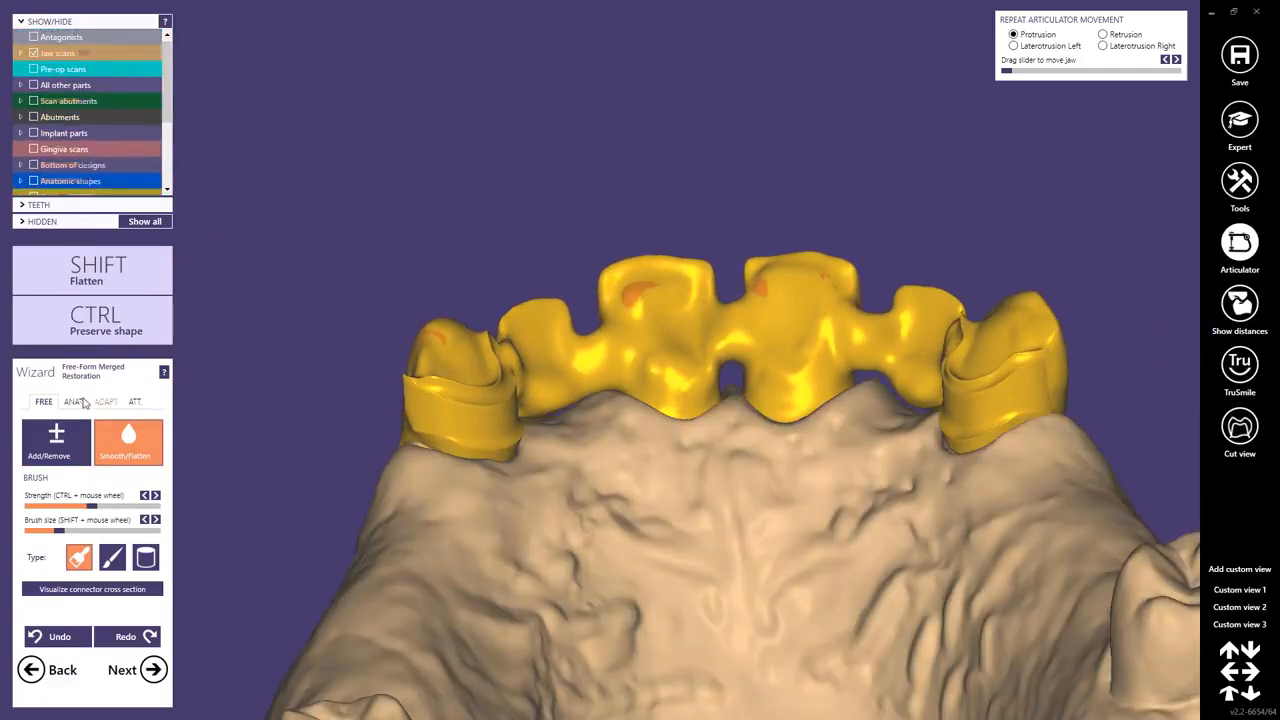
{"action": "left_click", "coordinate": [134, 402]}
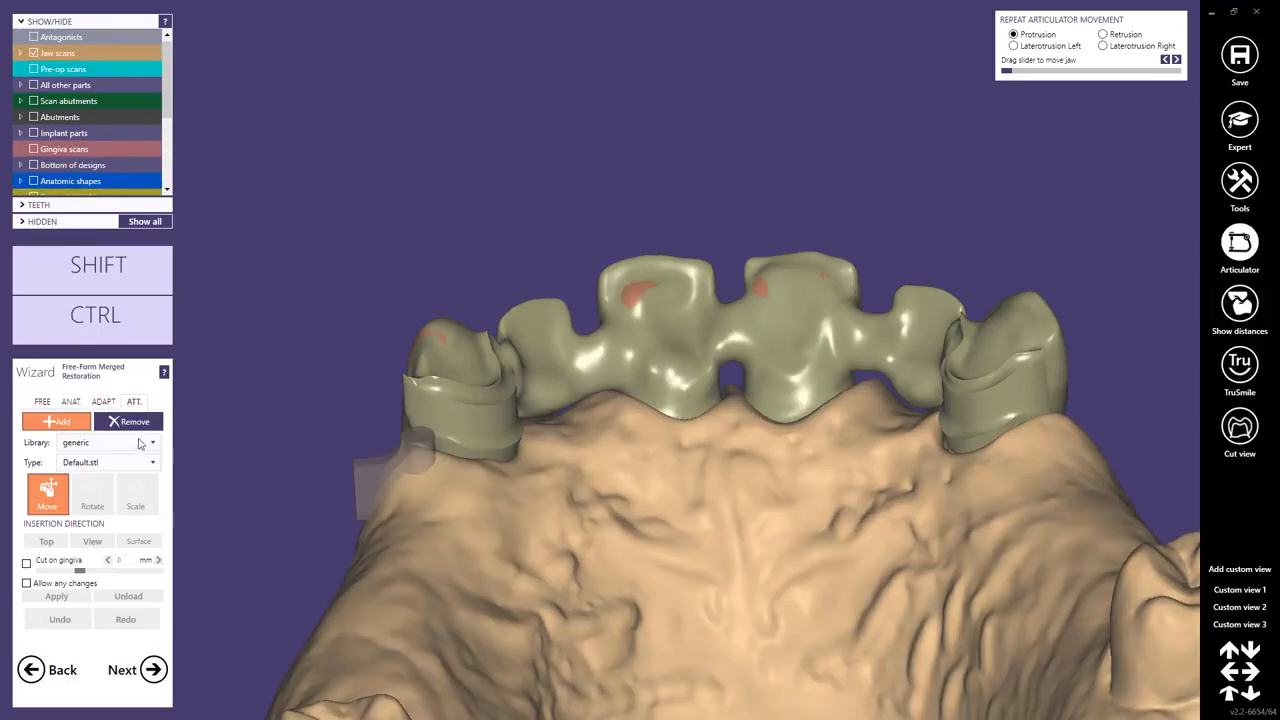
Place a generic Default.stl attachment on the left telescope crown's palatal side, enable Cut on gingiva, and apply it.
{"action": "left_click", "coordinate": [447, 425]}
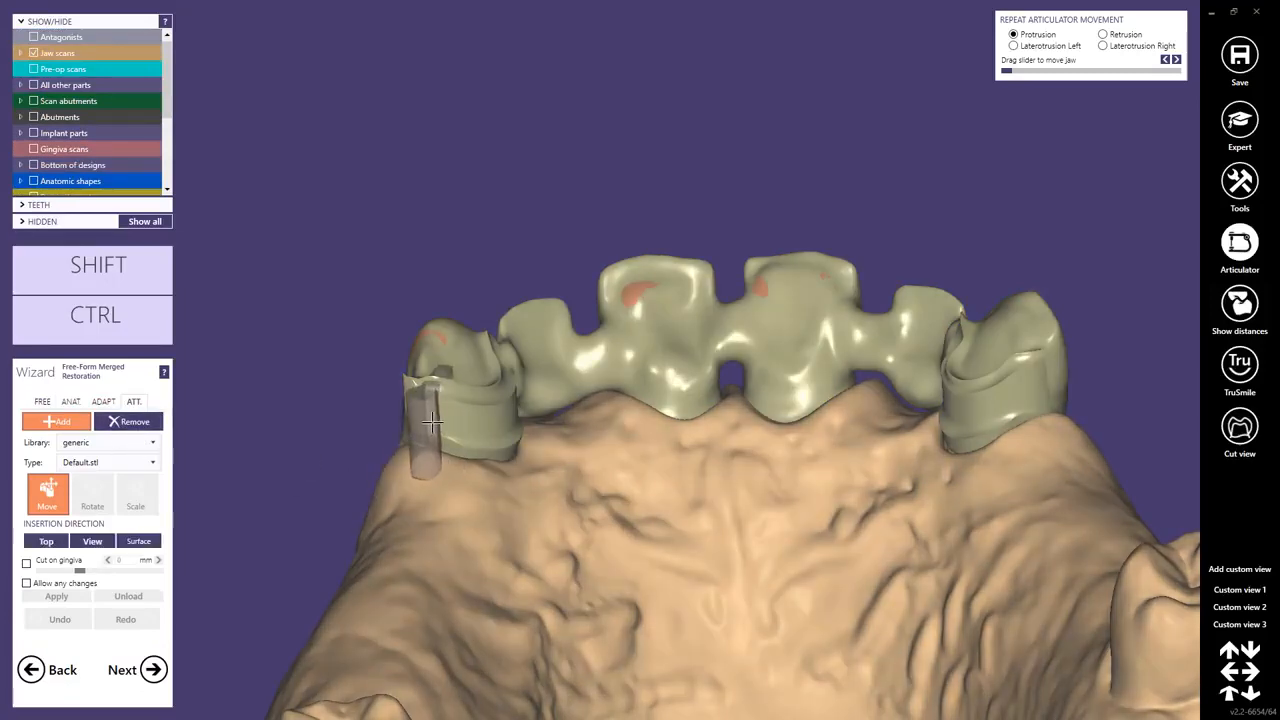
{"action": "left_click", "coordinate": [432, 422]}
{"action": "right_click_drag", "start_coordinate": [432, 422], "coordinate": [498, 488]}
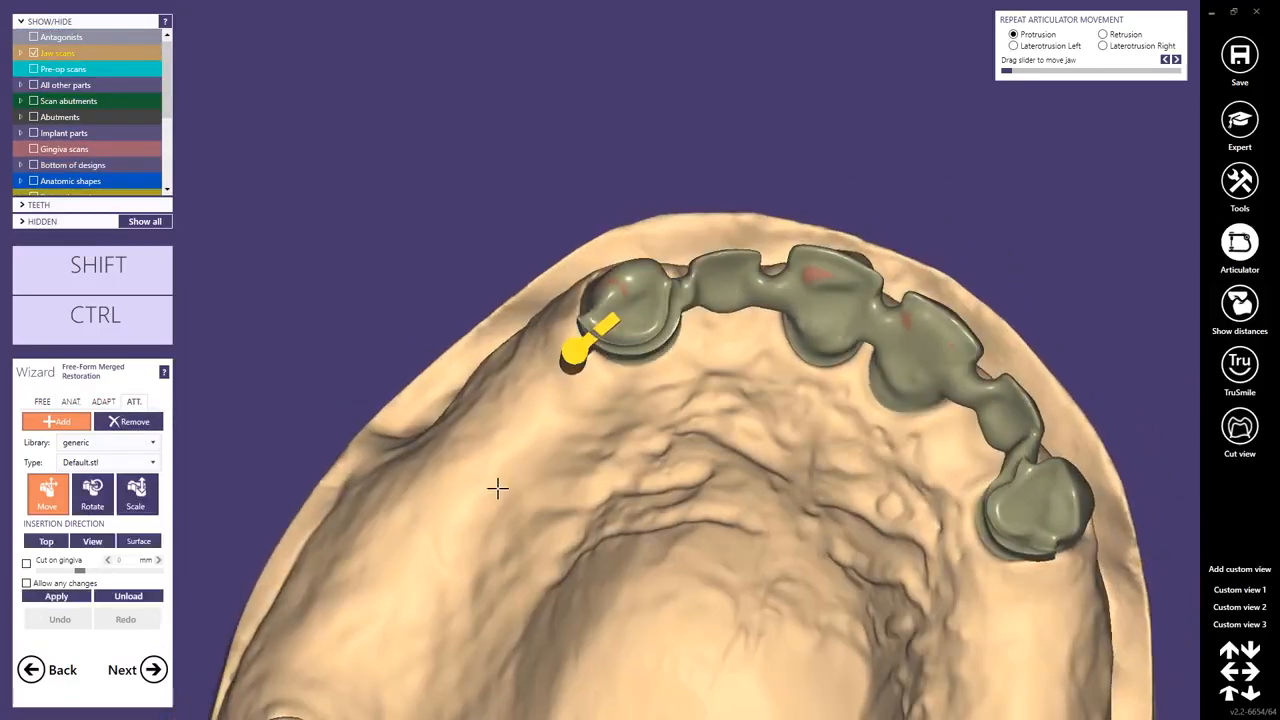
{"action": "scroll", "coordinate": [600, 378], "scroll_direction": "up", "scroll_amount": 2}
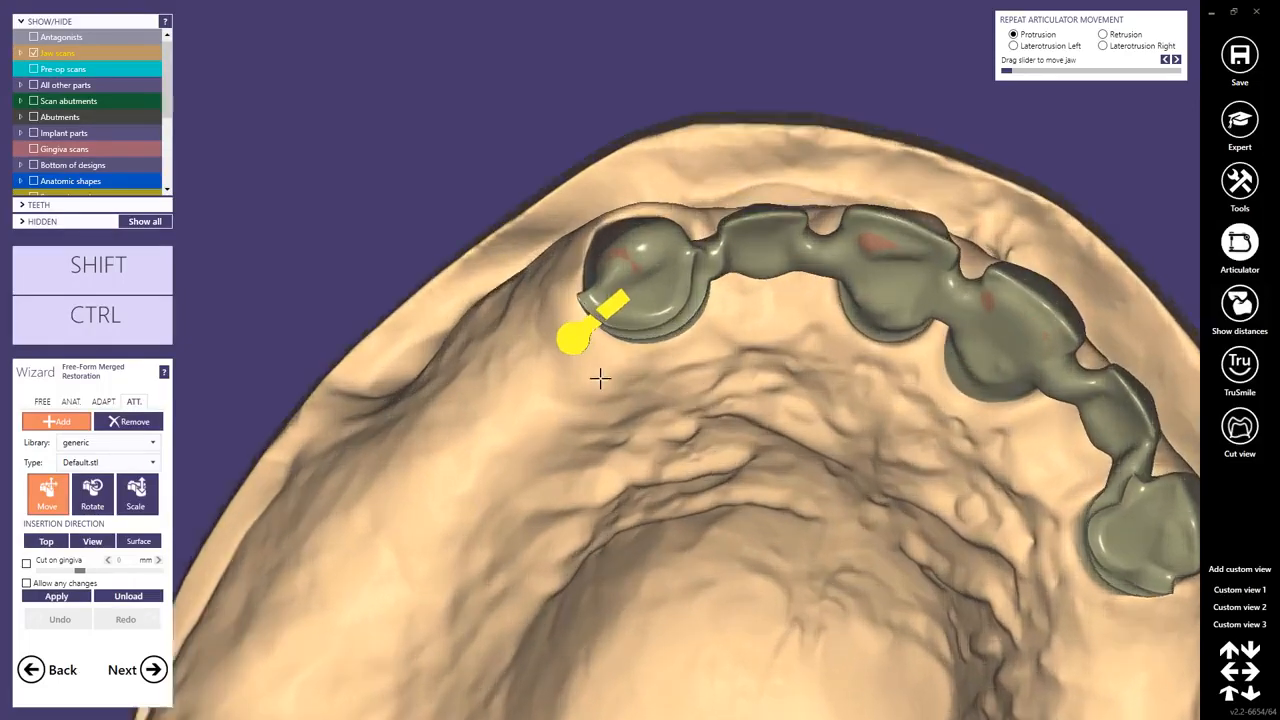
{"action": "scroll", "coordinate": [596, 370], "scroll_direction": "up", "scroll_amount": 2}
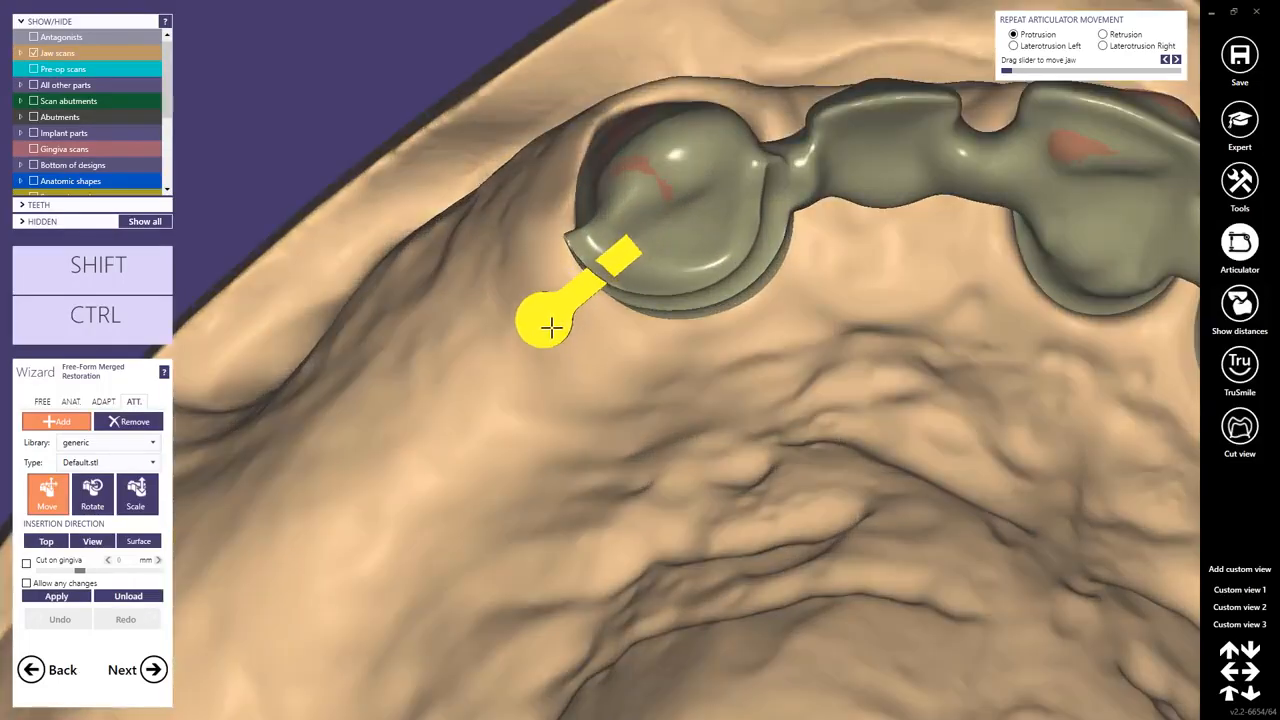
{"action": "right_click_drag", "start_coordinate": [548, 333], "coordinate": [573, 363]}
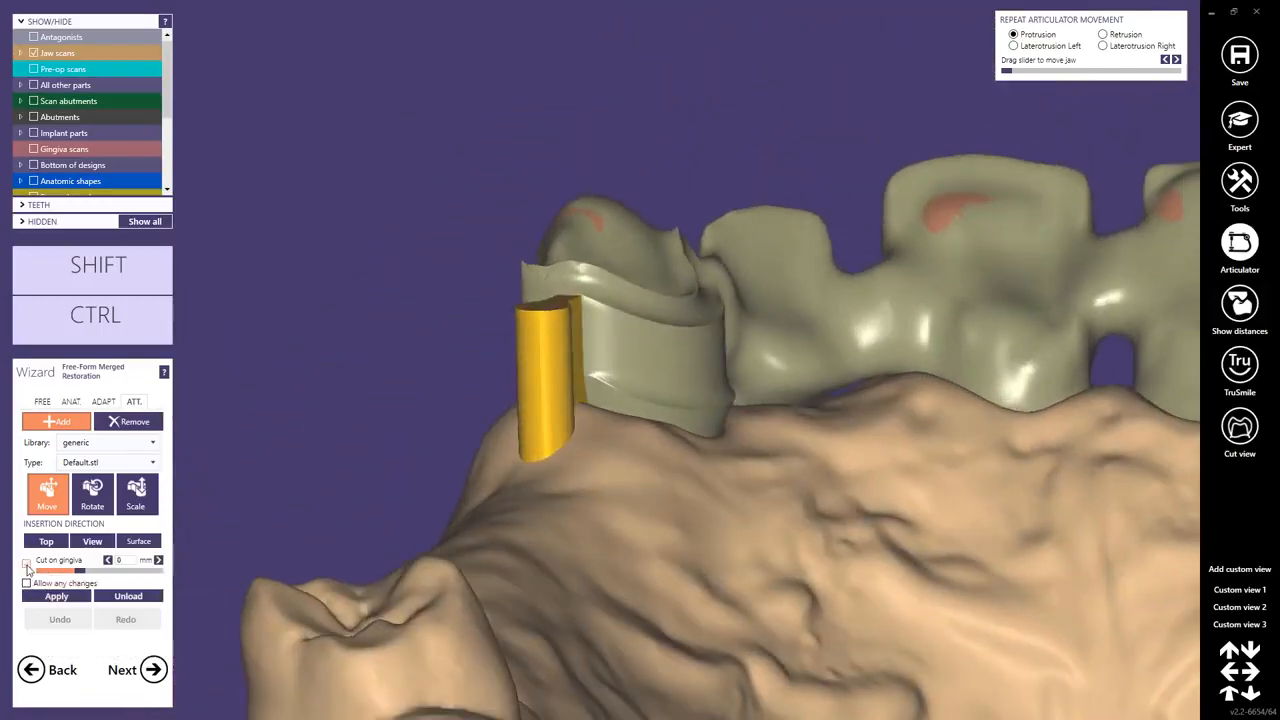
{"action": "right_click_drag", "start_coordinate": [554, 447], "coordinate": [543, 449]}
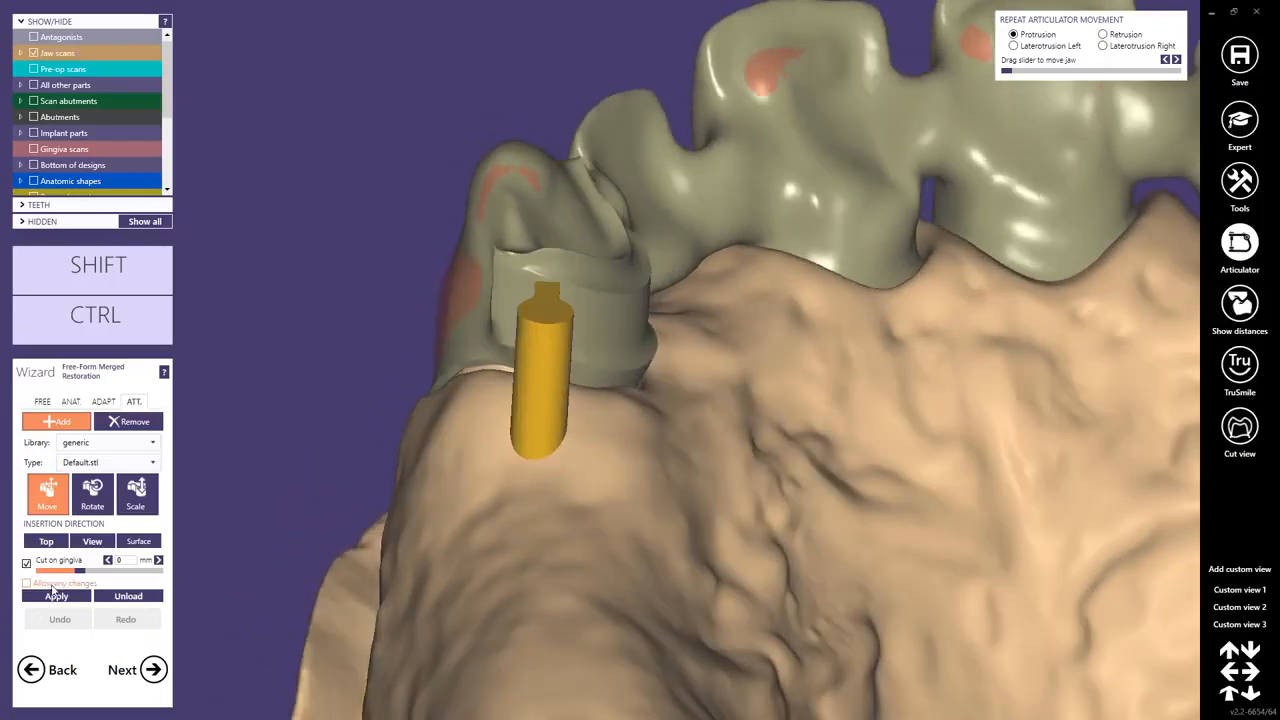
{"action": "left_click", "coordinate": [56, 597]}
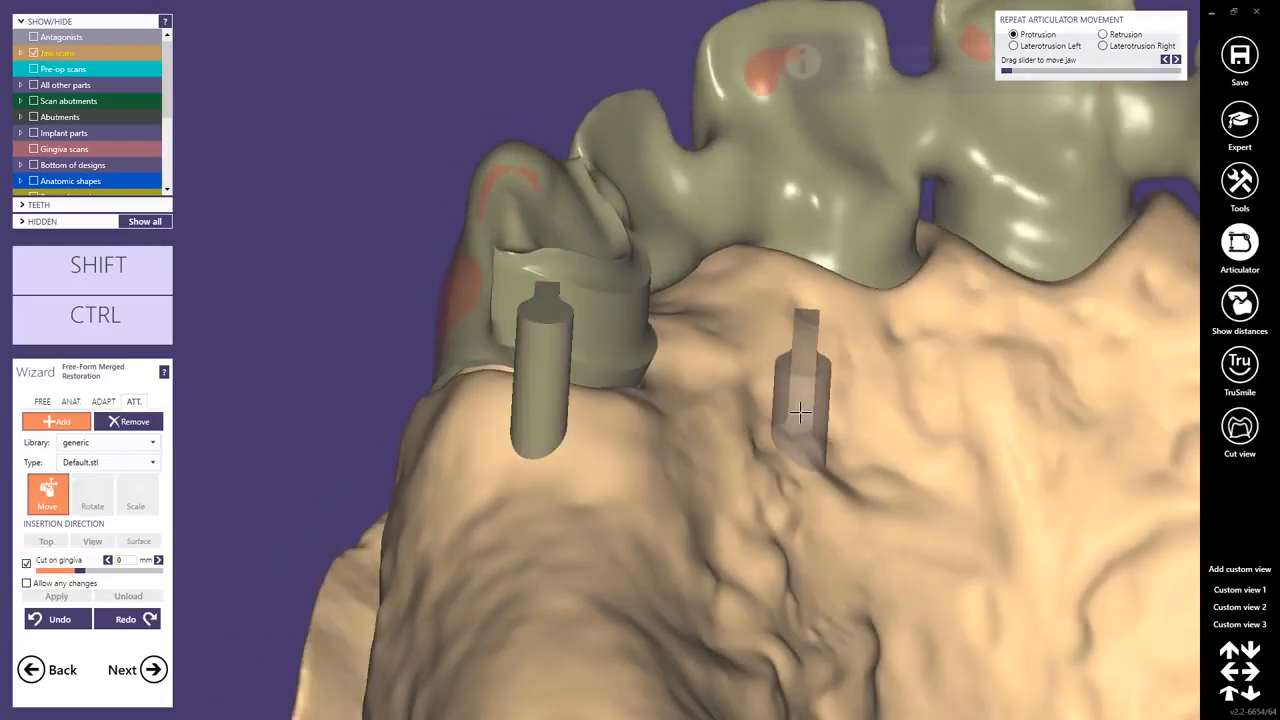
Place a second generic attachment on the right telescope crown's palatal side and apply it.
{"action": "right_click_drag", "start_coordinate": [960, 337], "coordinate": [873, 365]}
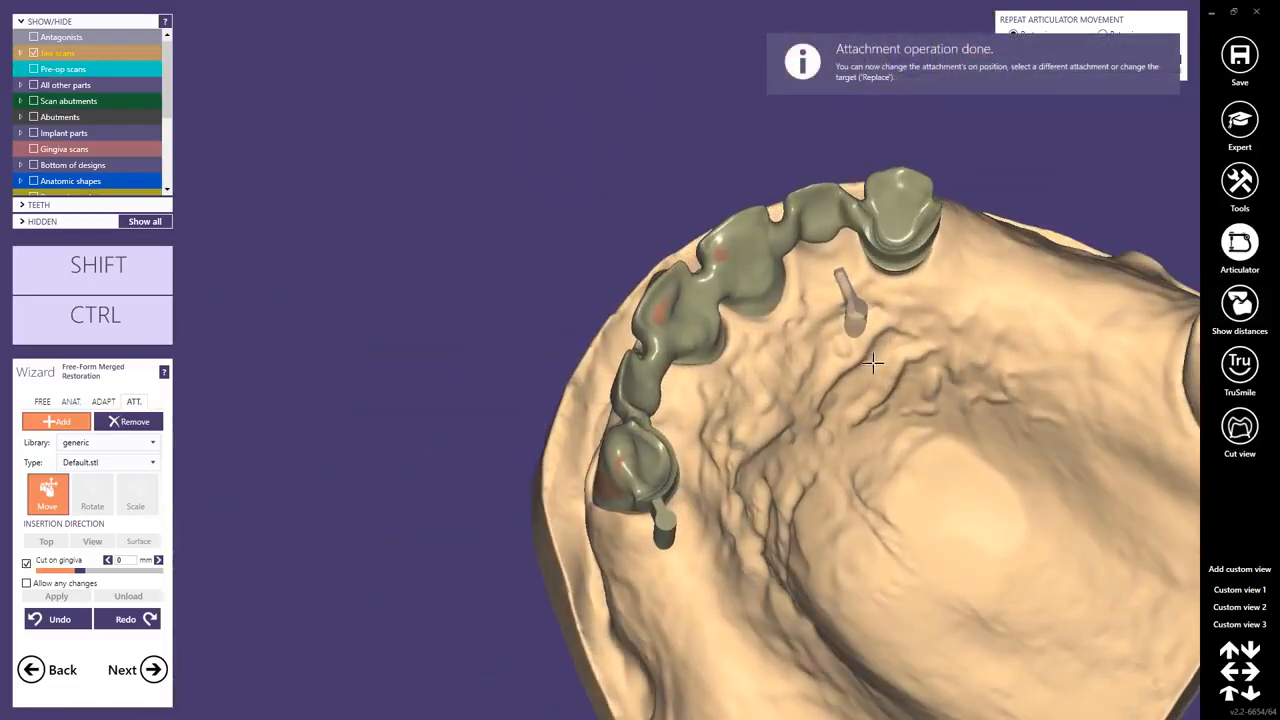
{"action": "right_click_drag", "start_coordinate": [937, 257], "coordinate": [749, 337]}
{"action": "scroll", "coordinate": [670, 370], "scroll_direction": "up", "scroll_amount": 5}
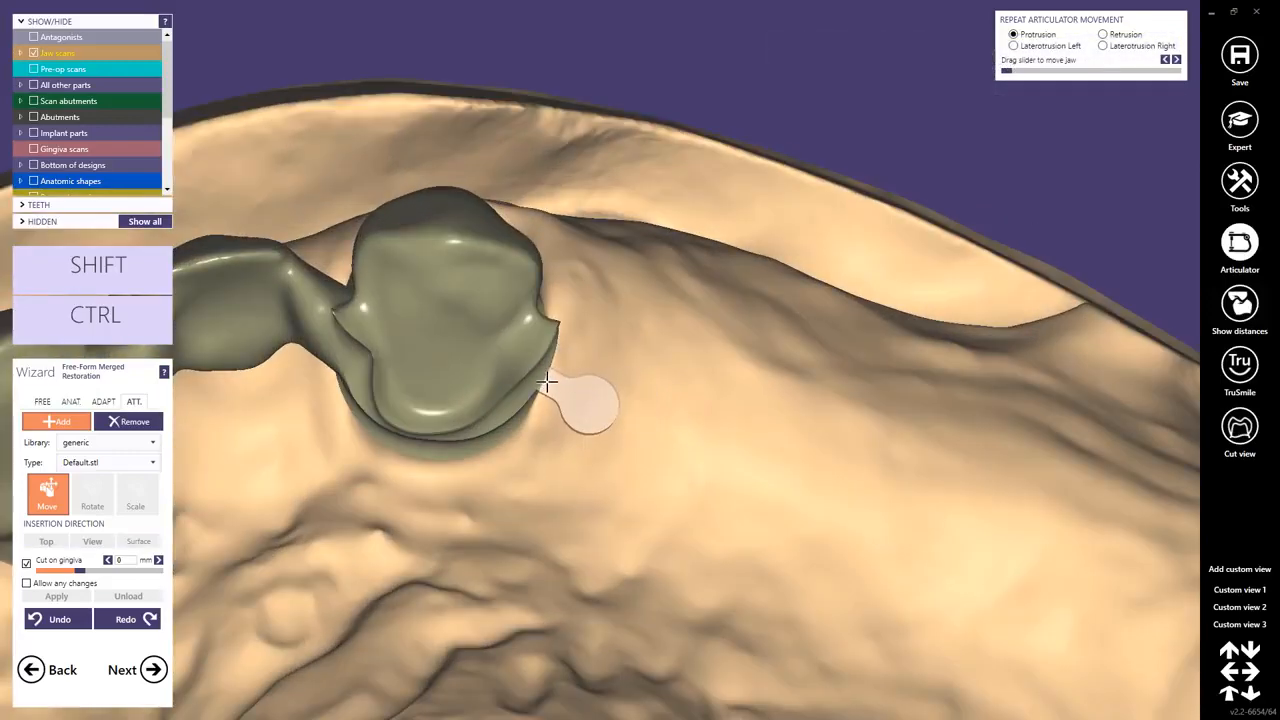
{"action": "right_click_drag", "start_coordinate": [551, 380], "coordinate": [577, 402]}
{"action": "left_click", "coordinate": [540, 404]}
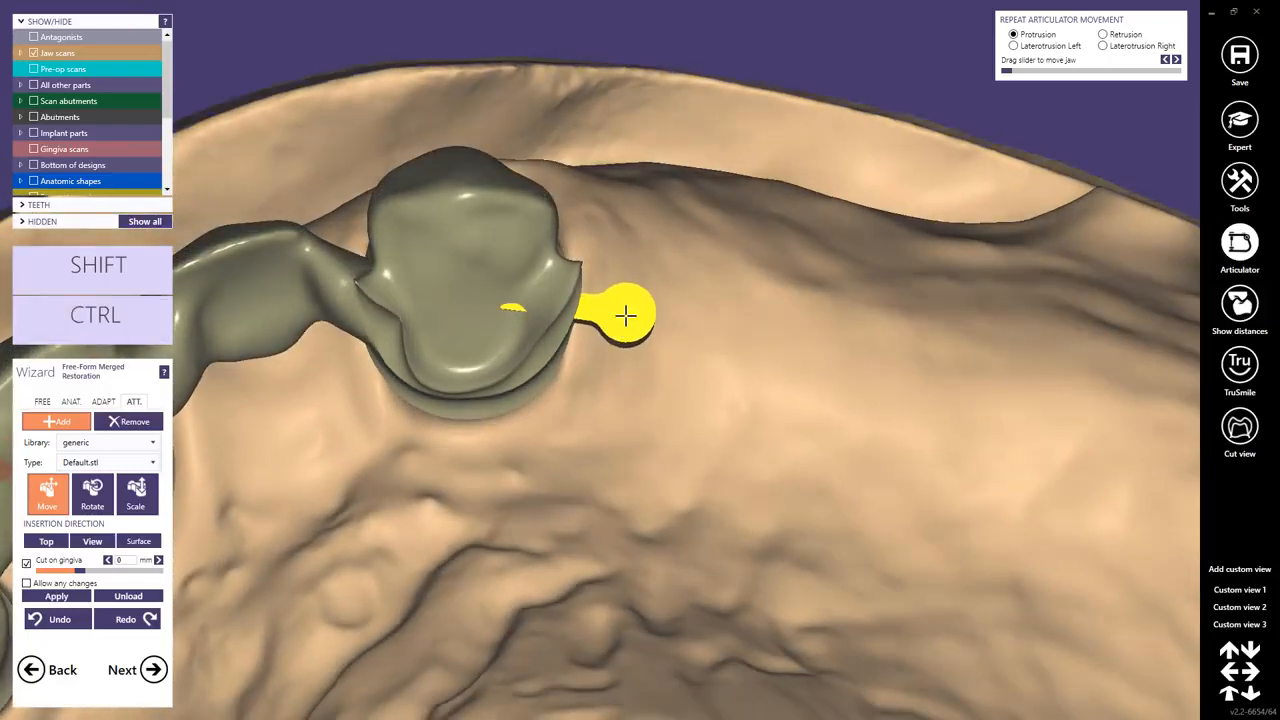
{"action": "right_click_drag", "start_coordinate": [626, 315], "coordinate": [620, 354]}
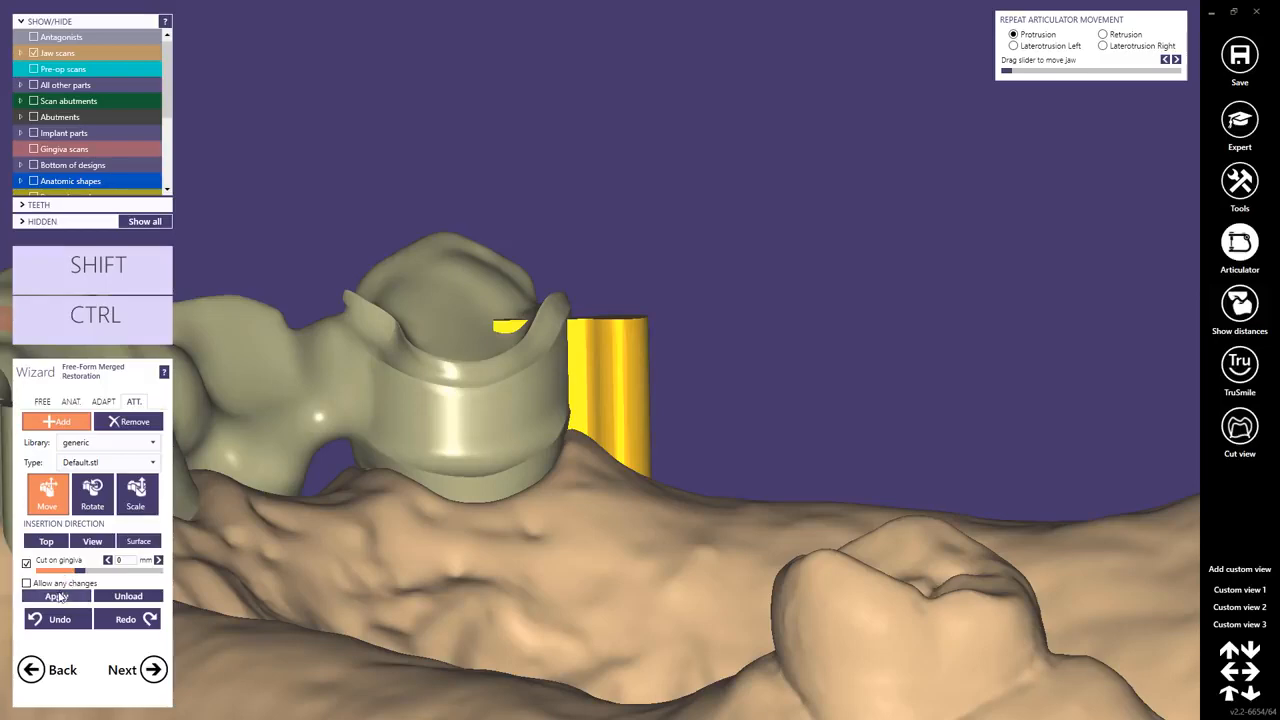
{"action": "left_click", "coordinate": [57, 596]}
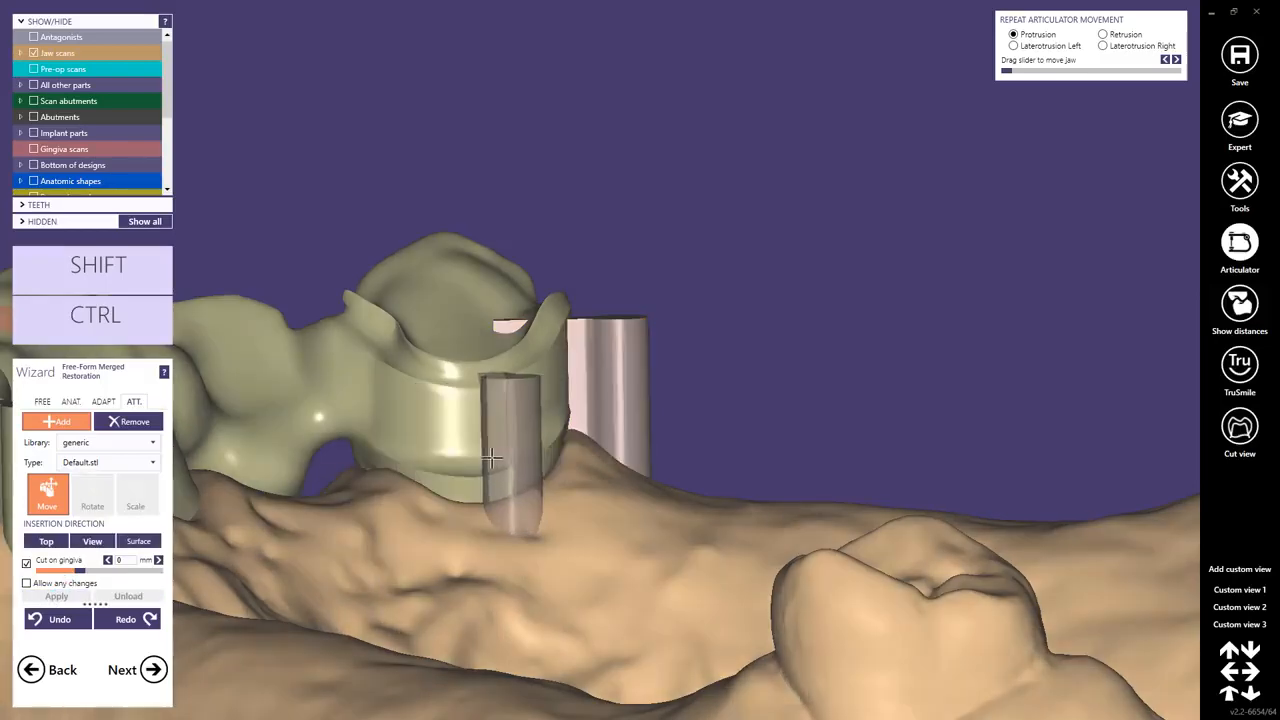
Remove the leftover unplaced attachment preview from the model.
{"action": "scroll", "coordinate": [438, 440], "scroll_direction": "down", "scroll_amount": 5}
{"action": "right_click_drag", "start_coordinate": [450, 427], "coordinate": [520, 382]}
{"action": "scroll", "coordinate": [443, 449], "scroll_direction": "down", "scroll_amount": 2}
{"action": "left_click", "coordinate": [136, 422]}
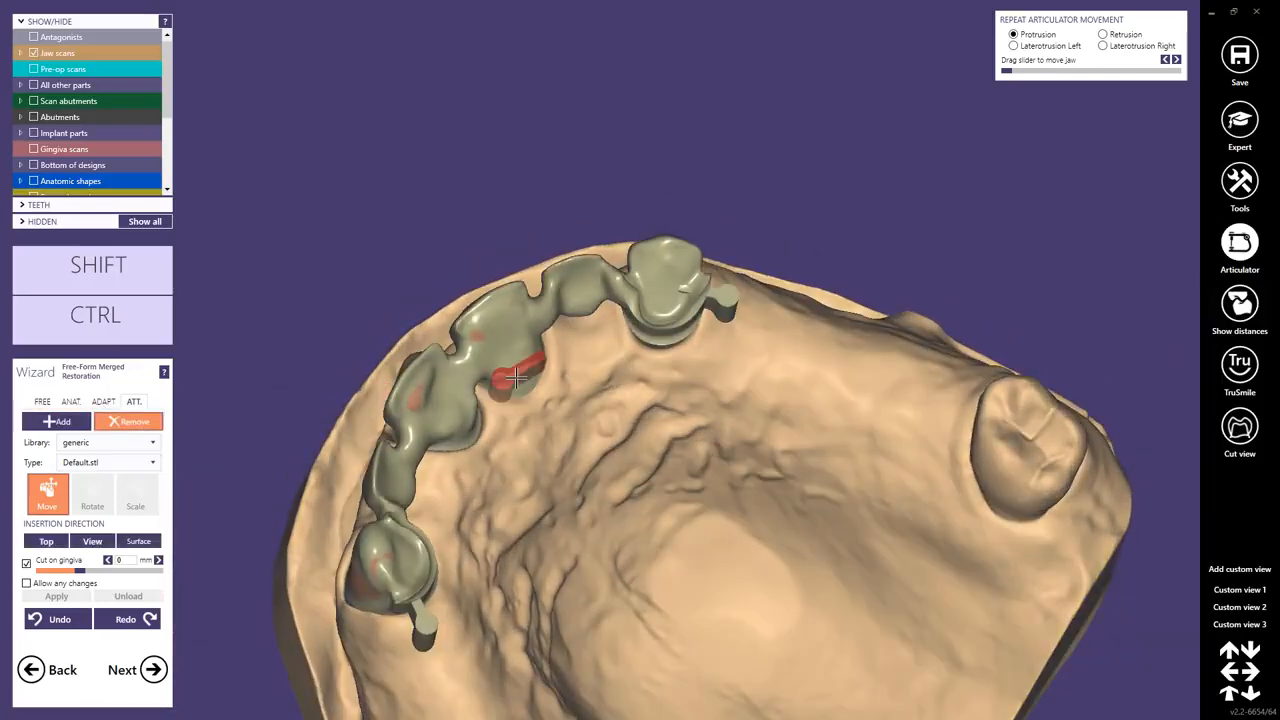
{"action": "left_click", "coordinate": [500, 378]}
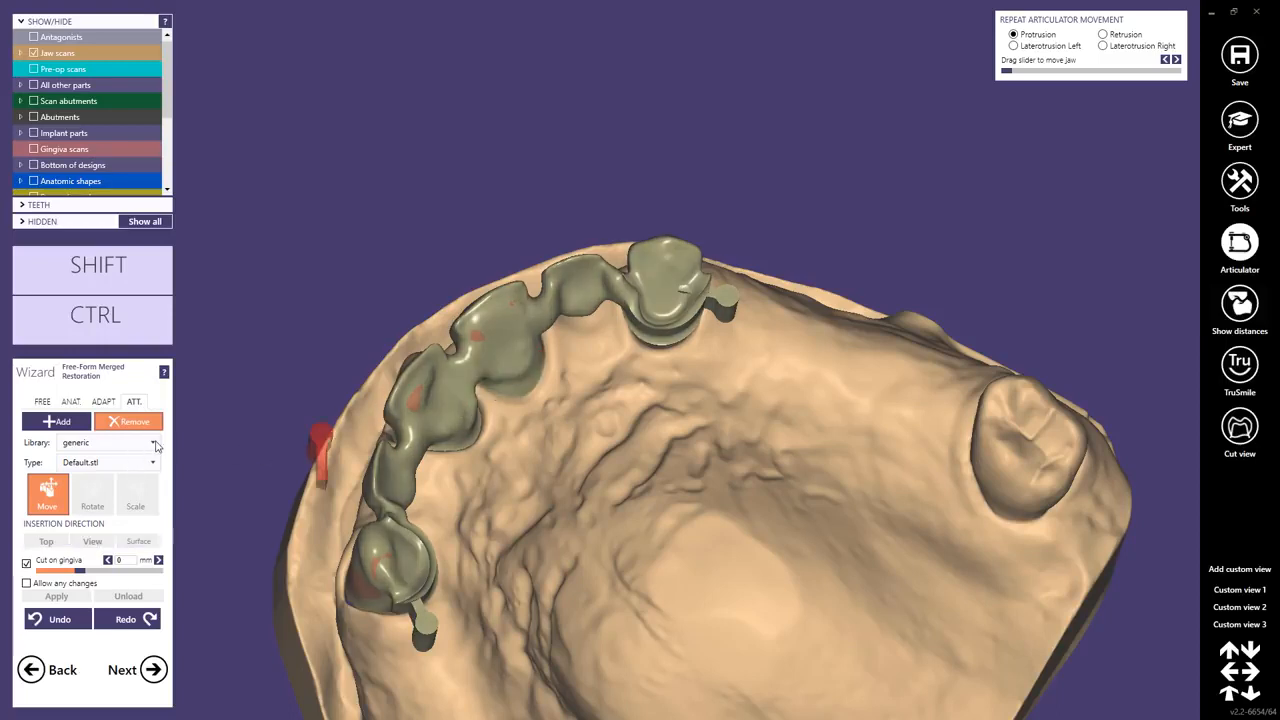
Switch the attachment library to Parametric design (rotation) and choose the RectangleWit… bar profile type.
{"action": "left_click", "coordinate": [154, 444]}
{"action": "left_click_drag", "start_coordinate": [153, 510], "coordinate": [148, 568]}
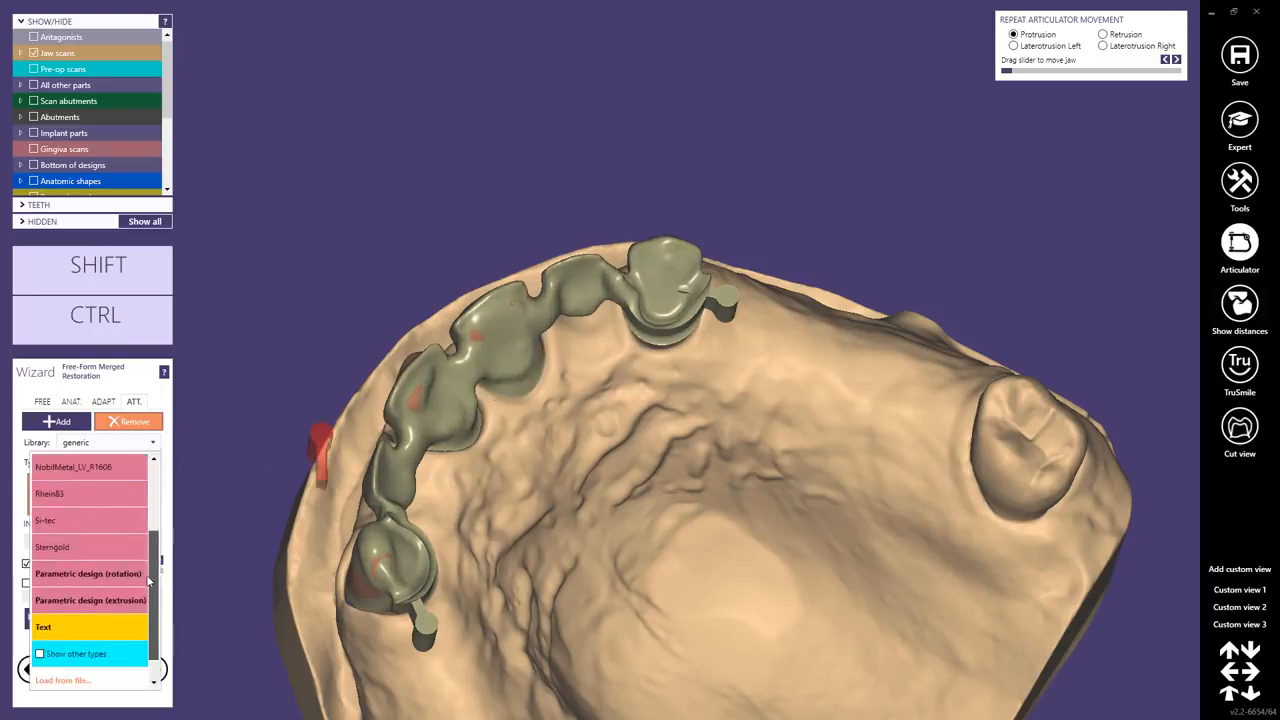
{"action": "left_click", "coordinate": [113, 573]}
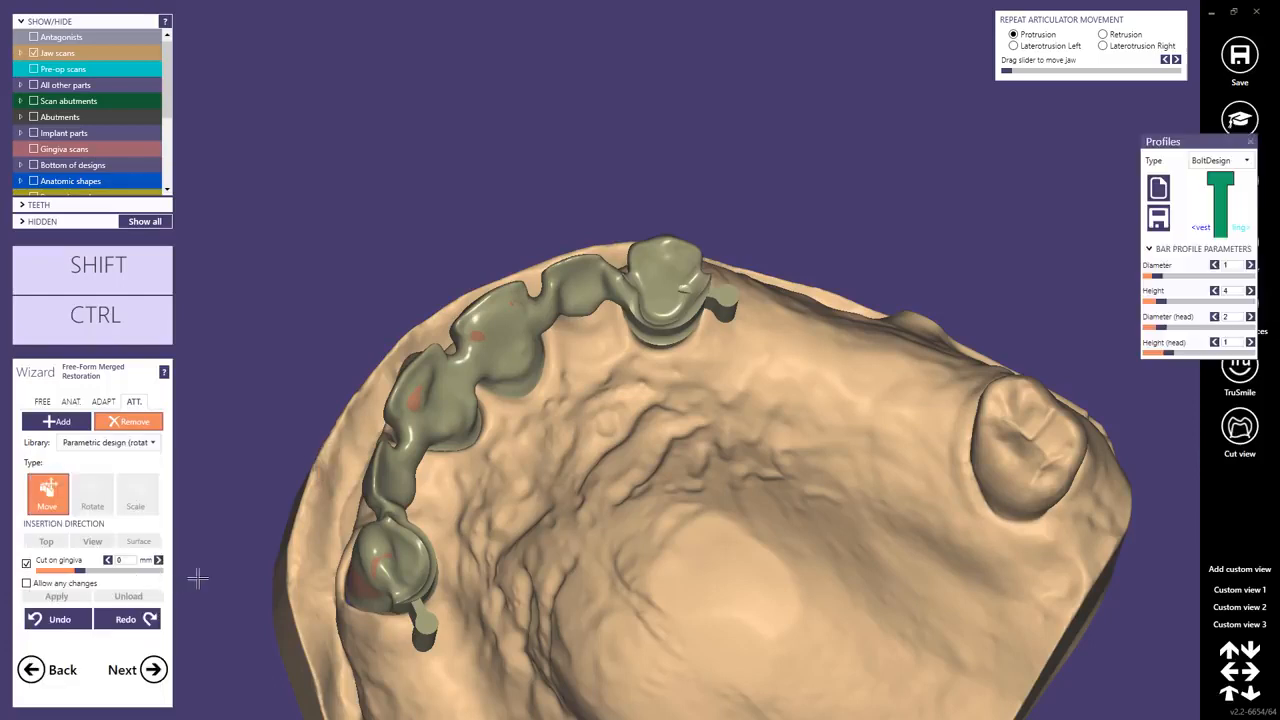
{"action": "left_click_drag", "start_coordinate": [1188, 141], "coordinate": [1052, 102]}
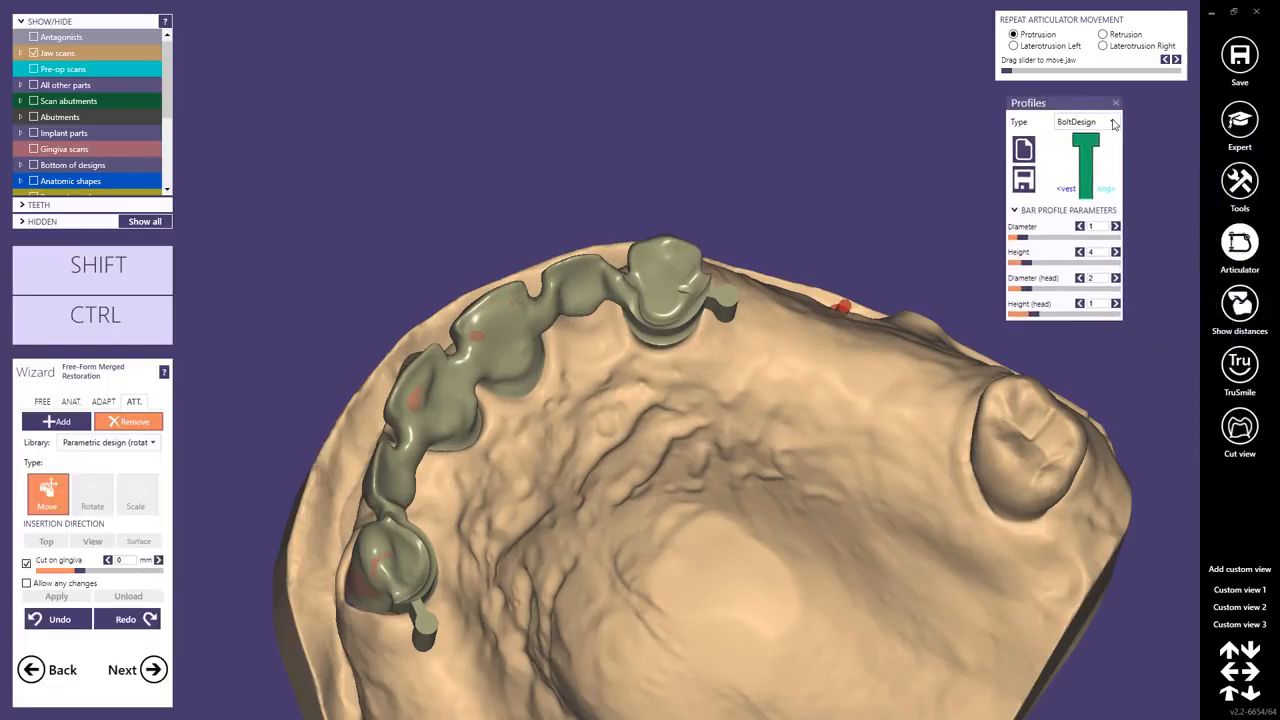
{"action": "left_click", "coordinate": [1111, 121]}
{"action": "left_click_drag", "start_coordinate": [1116, 170], "coordinate": [1108, 297]}
{"action": "left_click", "coordinate": [1076, 246]}
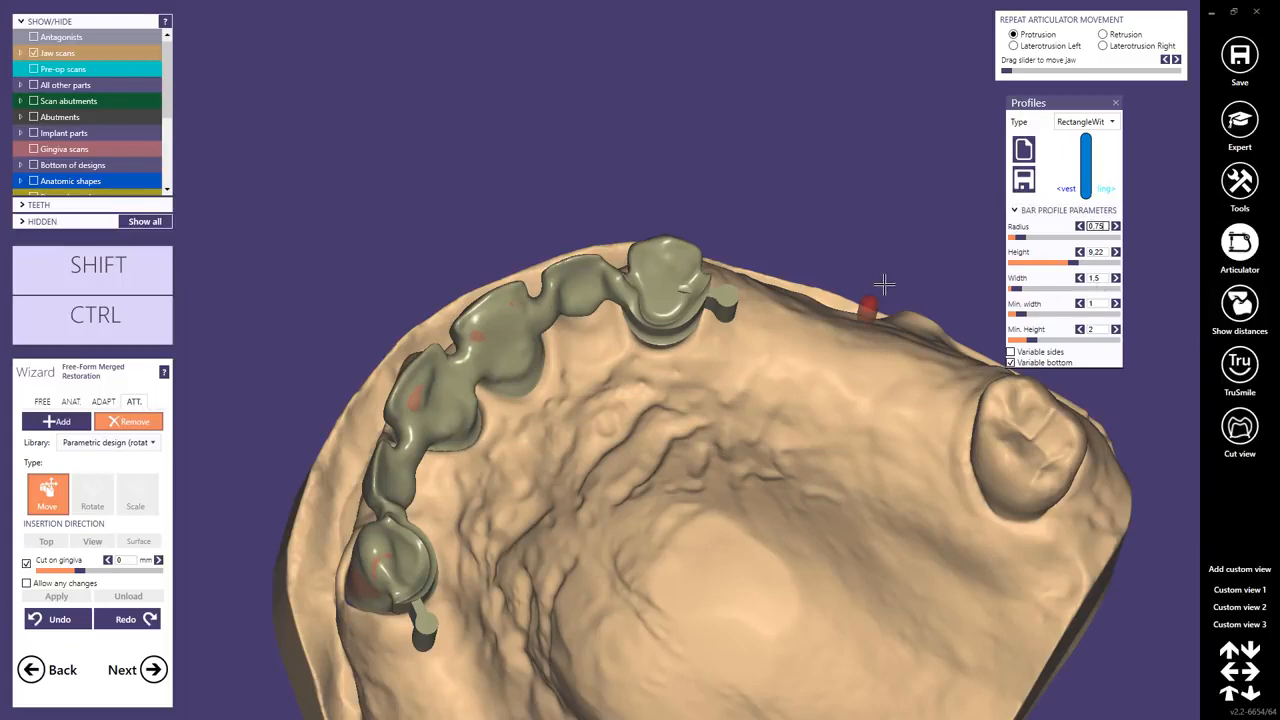
Place a parametric bar attachment between the right telescope crown and its neighbouring pontic, standing upright.
{"action": "right_click_drag", "start_coordinate": [873, 286], "coordinate": [740, 309]}
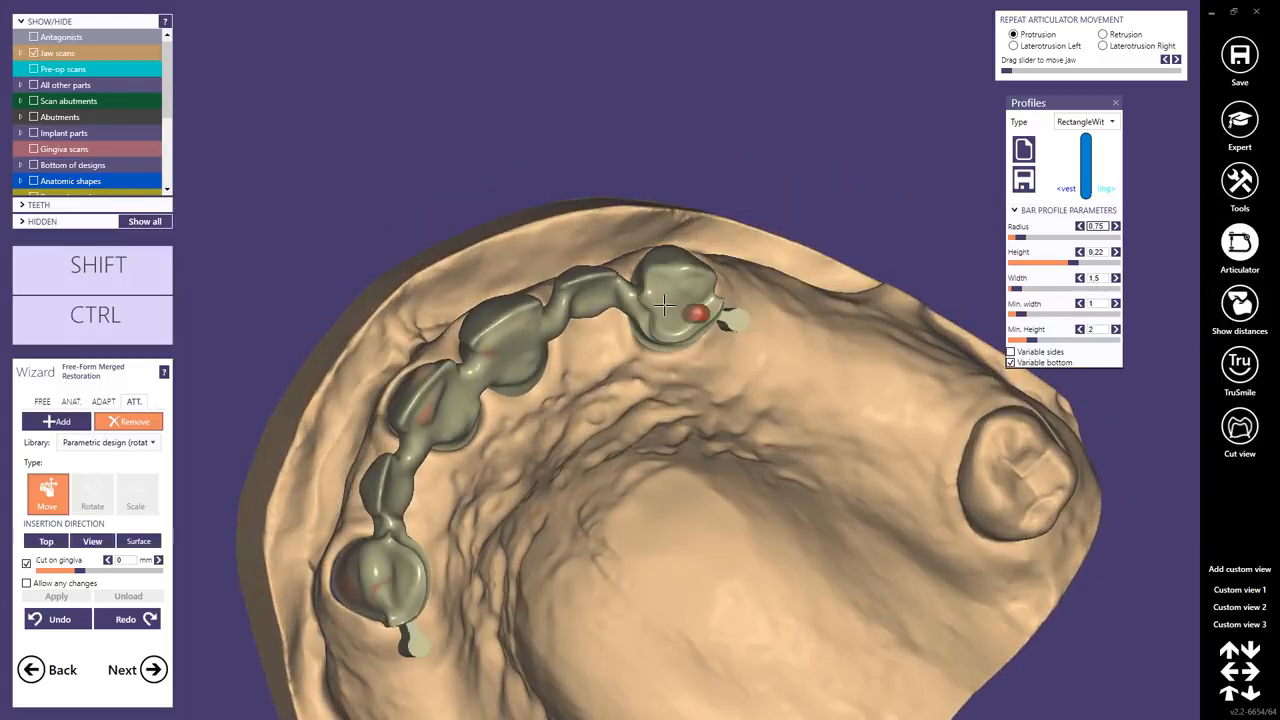
{"action": "left_click", "coordinate": [648, 318]}
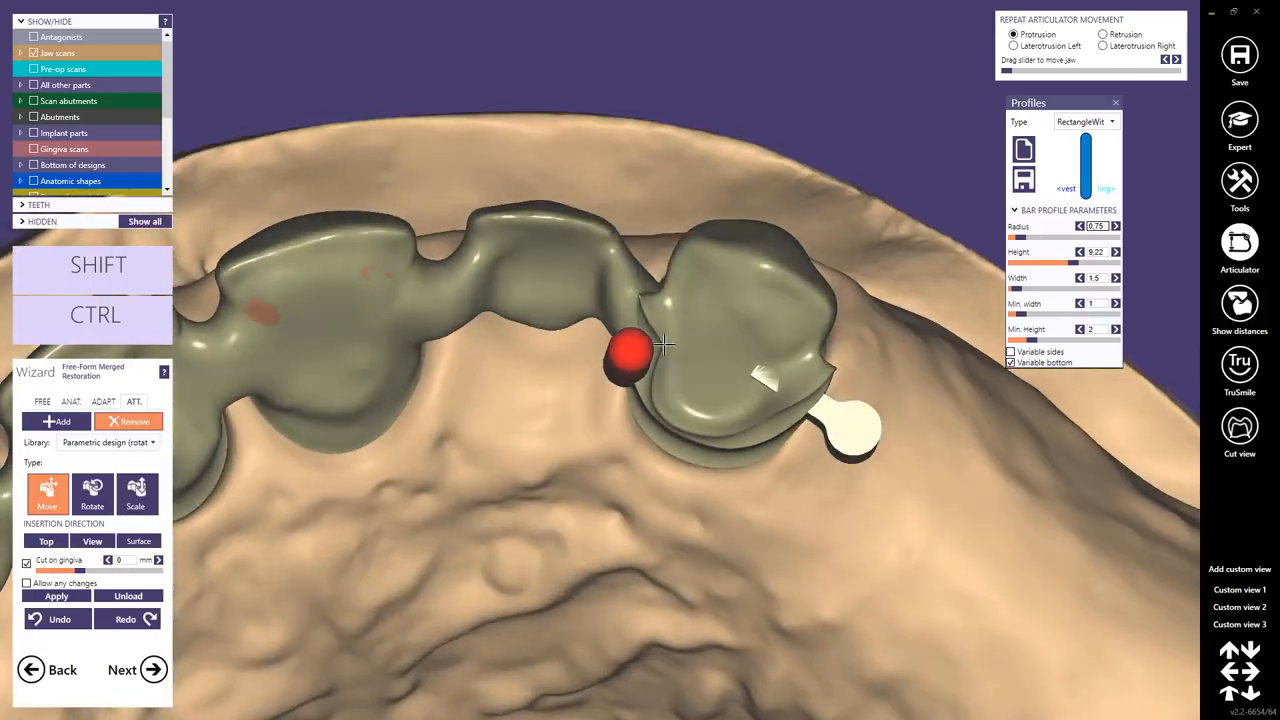
{"action": "scroll", "coordinate": [663, 400], "scroll_direction": "down", "scroll_amount": 3, "text": "shift"}
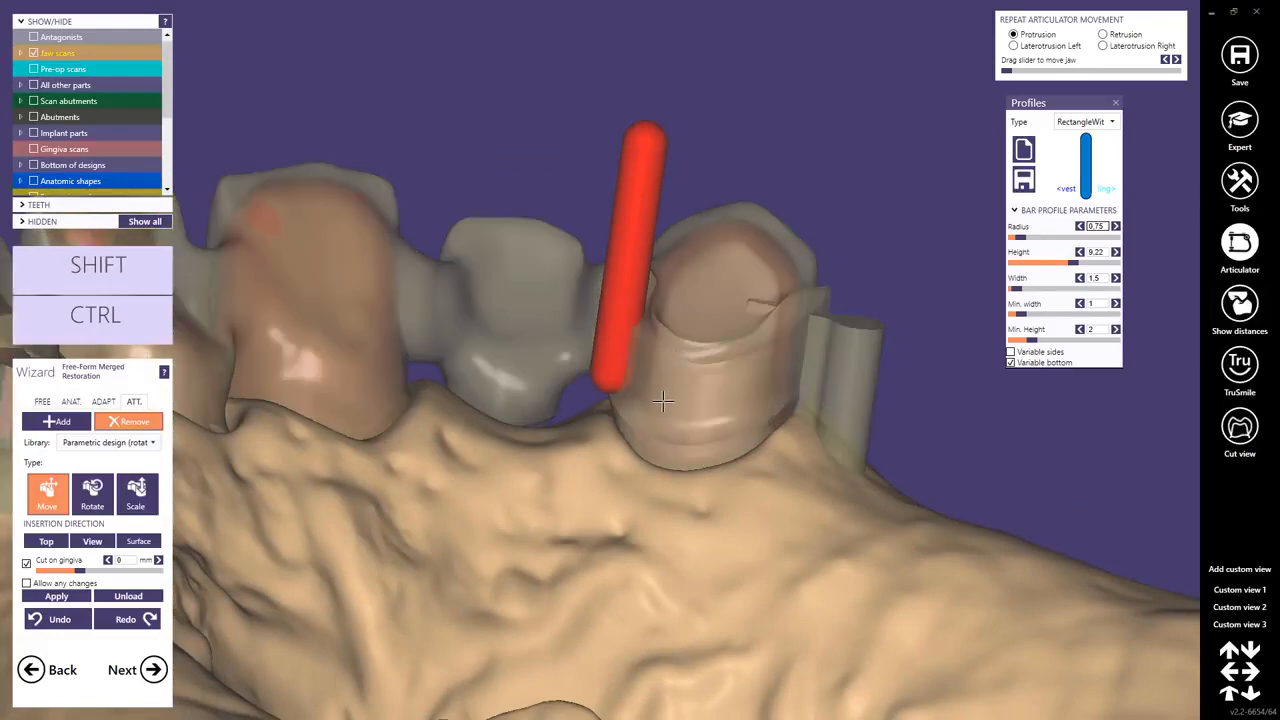
{"action": "right_click_drag", "start_coordinate": [663, 403], "coordinate": [640, 309]}
{"action": "left_click_drag", "start_coordinate": [640, 309], "coordinate": [647, 292]}
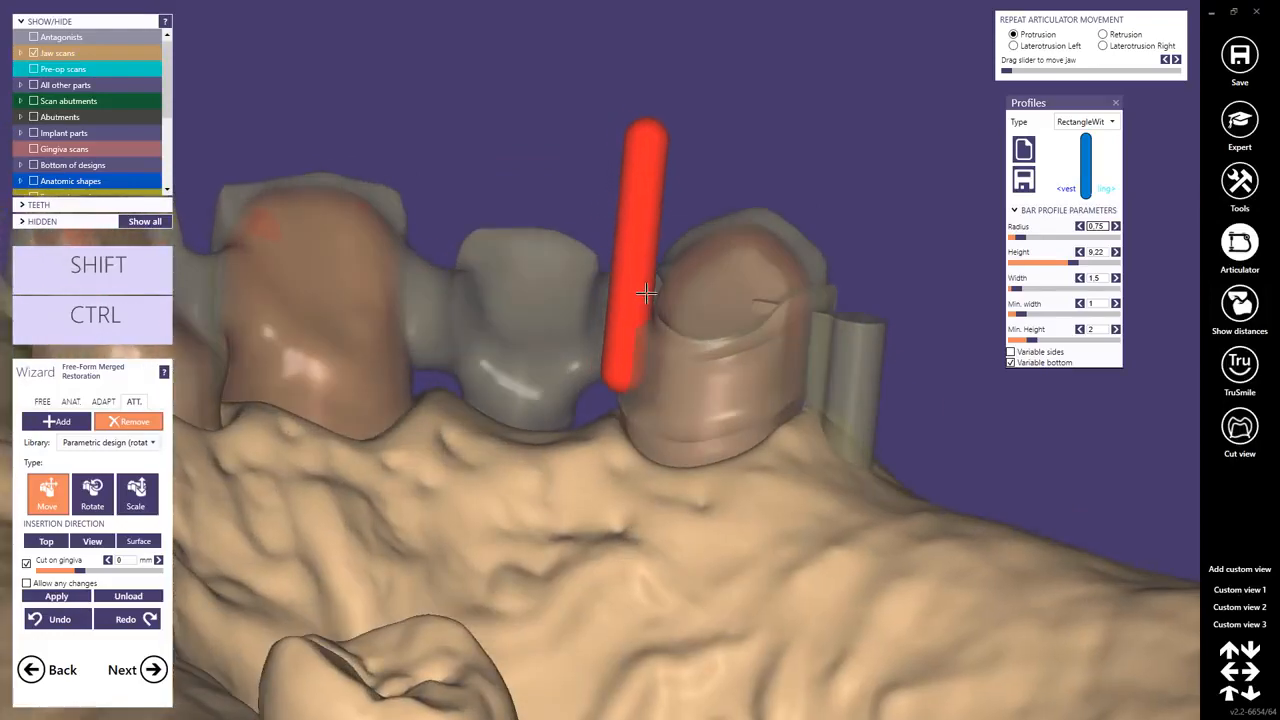
{"action": "right_click_drag", "start_coordinate": [644, 295], "coordinate": [637, 349]}
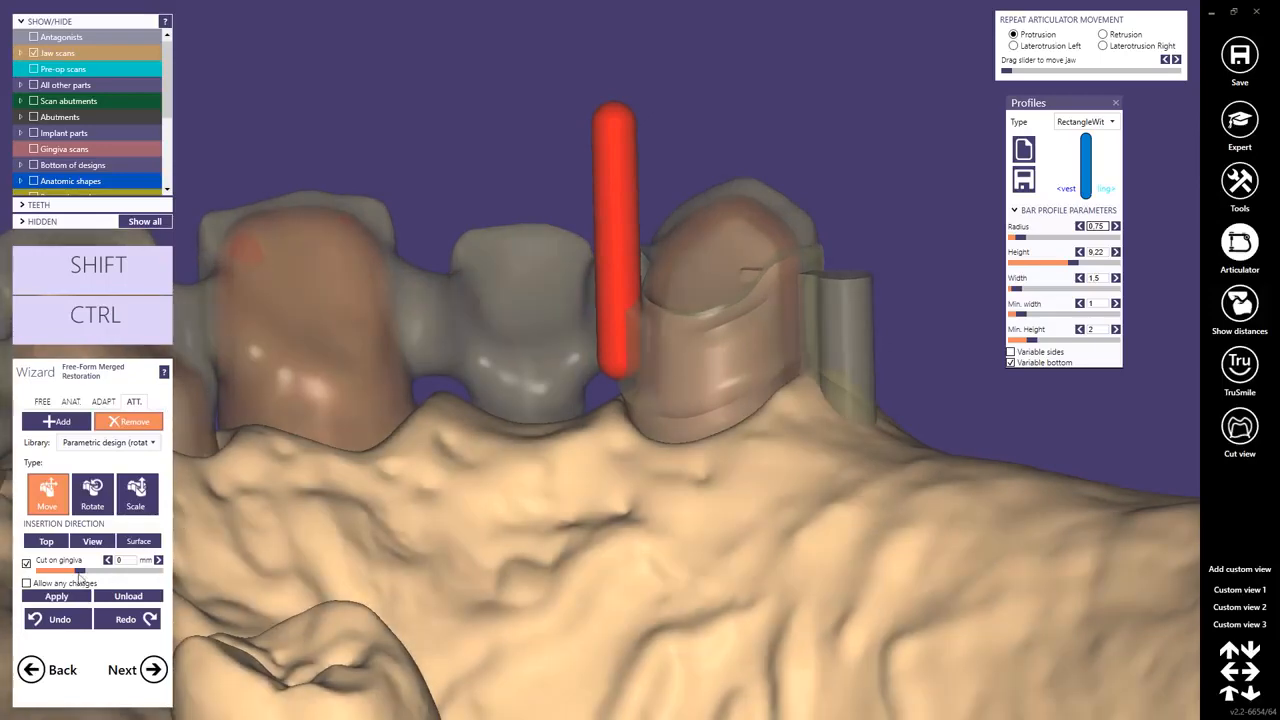
Enable Allow any changes, move the parametric attachment to the mesial side of the left telescope crown, and apply it.
{"action": "left_click", "coordinate": [26, 583]}
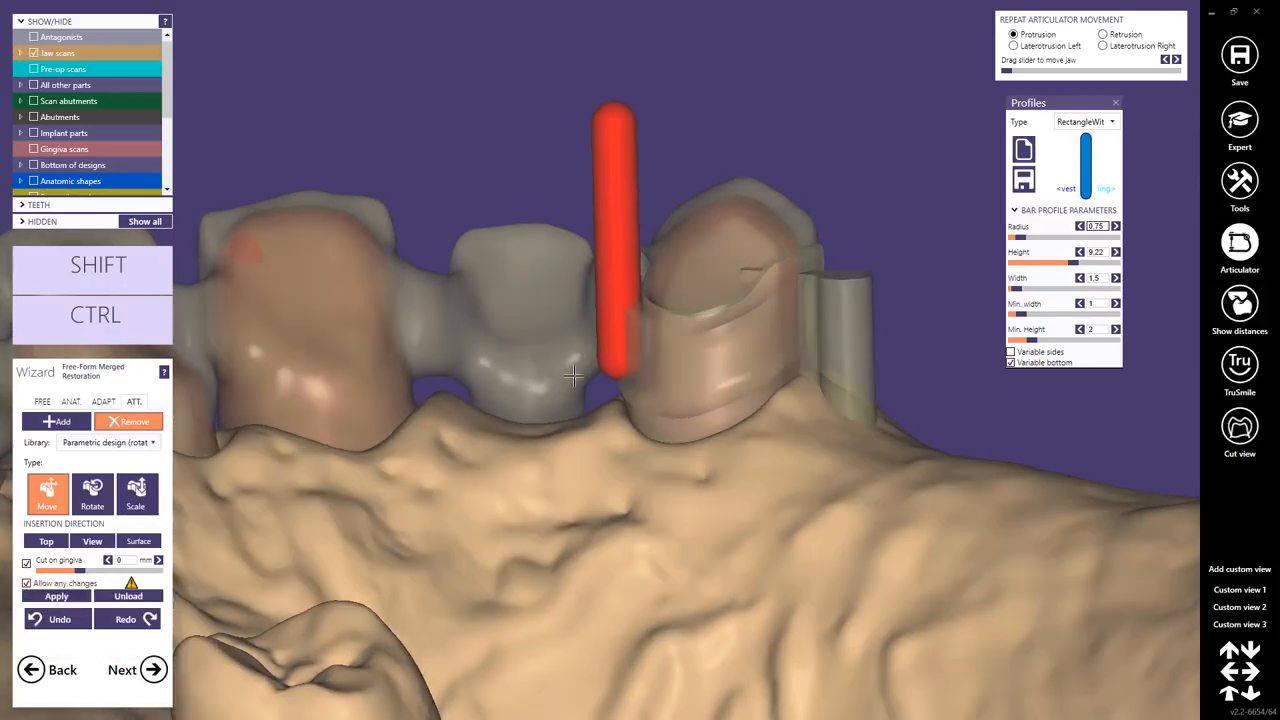
{"action": "right_click_drag", "start_coordinate": [606, 380], "coordinate": [632, 338]}
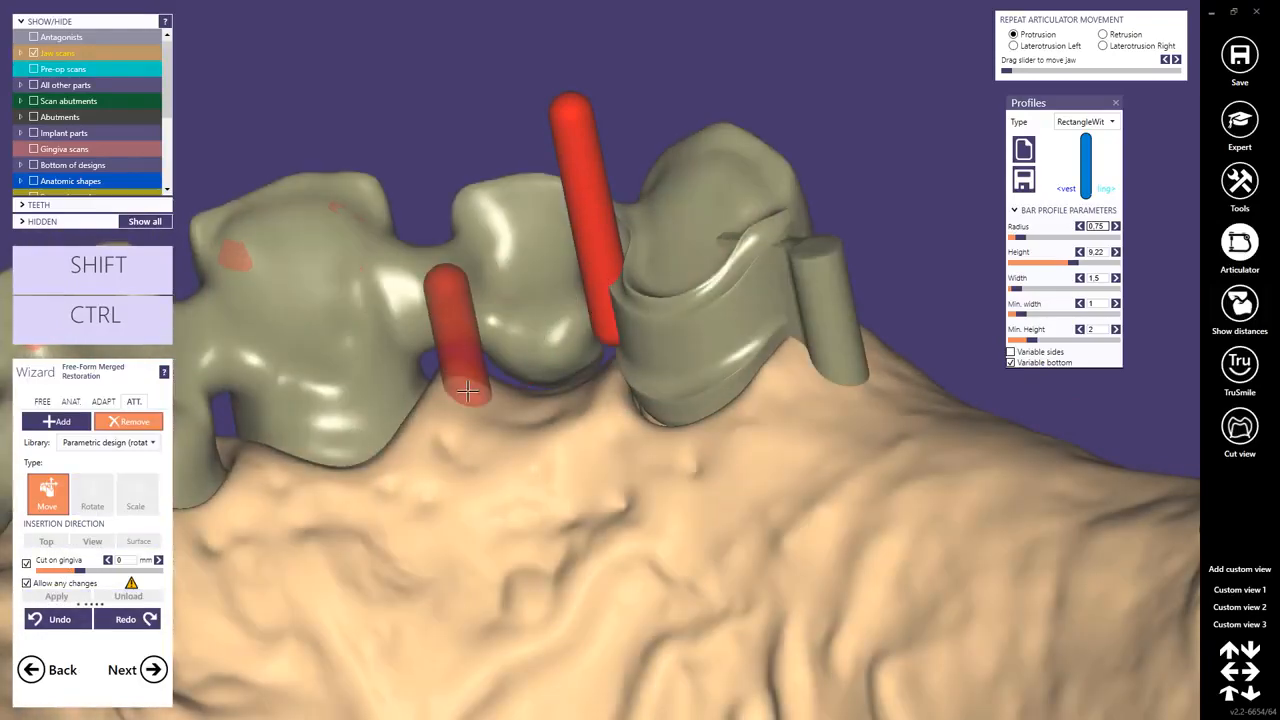
{"action": "right_click_drag", "start_coordinate": [467, 391], "coordinate": [341, 469]}
{"action": "middle_click", "coordinate": [346, 480]}
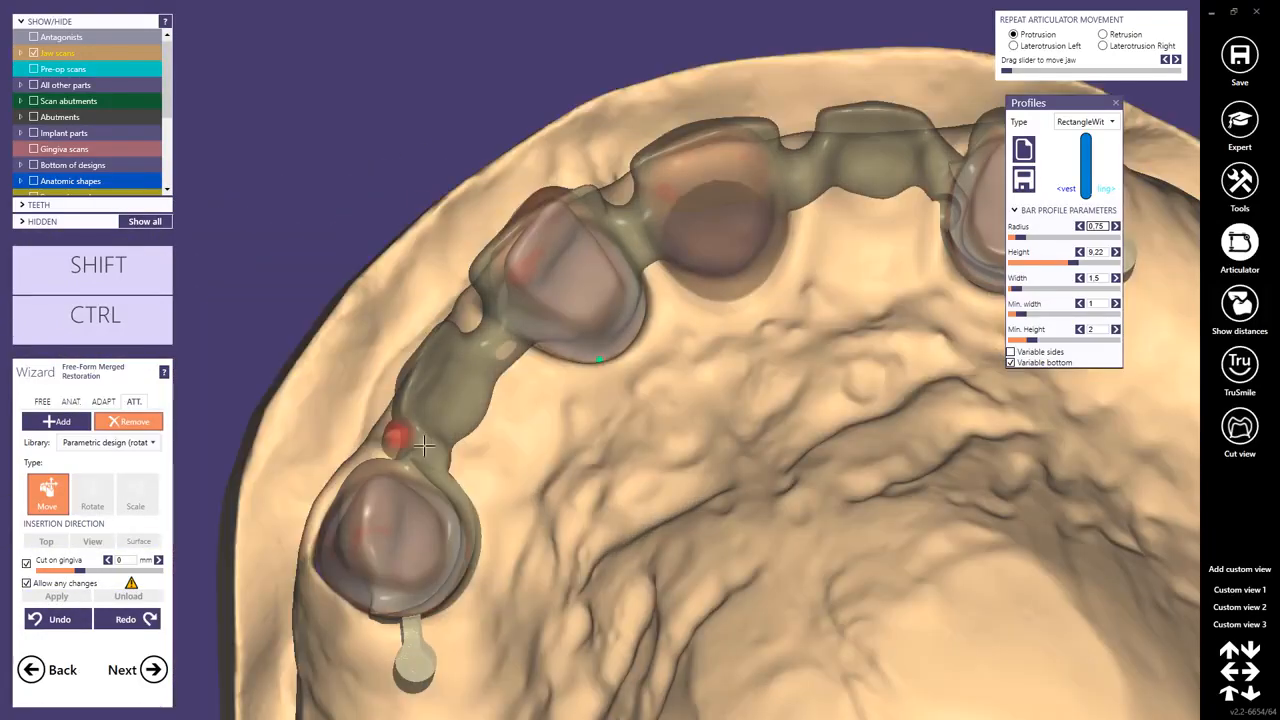
{"action": "left_click", "coordinate": [441, 482]}
{"action": "right_click_drag", "start_coordinate": [443, 514], "coordinate": [440, 526]}
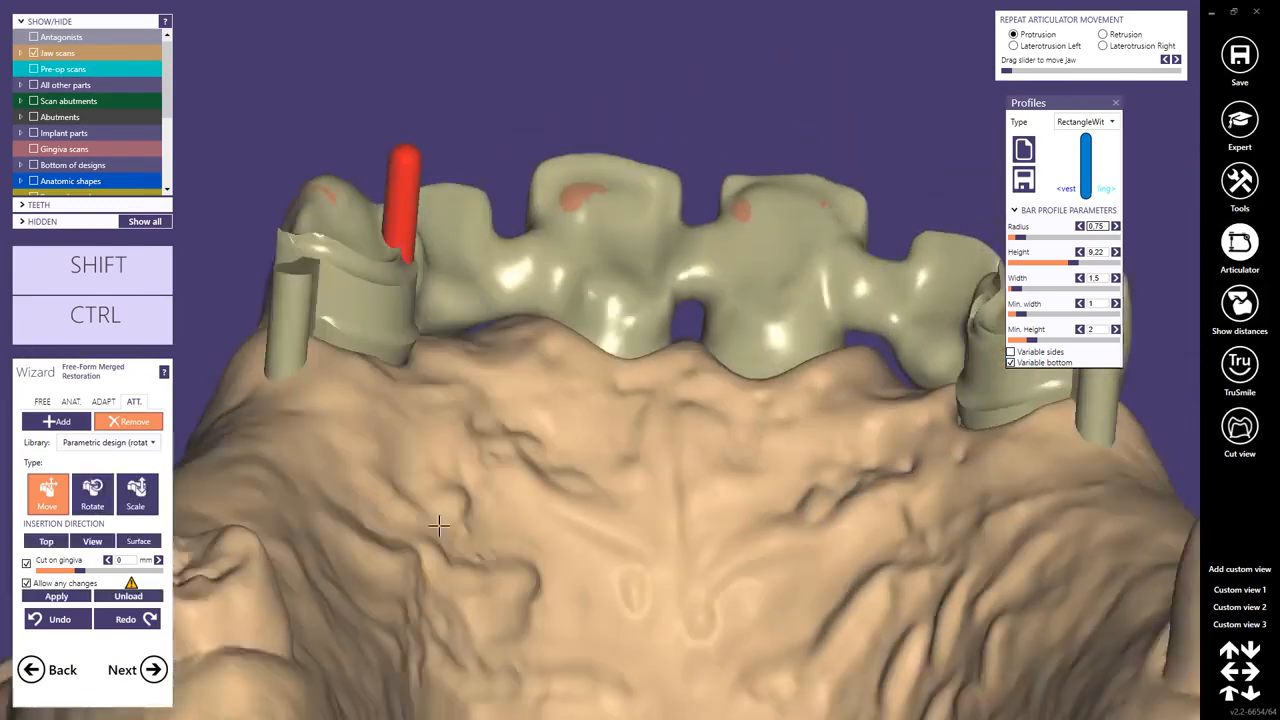
{"action": "scroll", "coordinate": [334, 263], "scroll_direction": "up", "scroll_amount": 2}
{"action": "middle_click", "coordinate": [334, 263]}
{"action": "right_click_drag", "start_coordinate": [334, 263], "coordinate": [620, 334]}
{"action": "left_click_drag", "start_coordinate": [620, 334], "coordinate": [674, 274]}
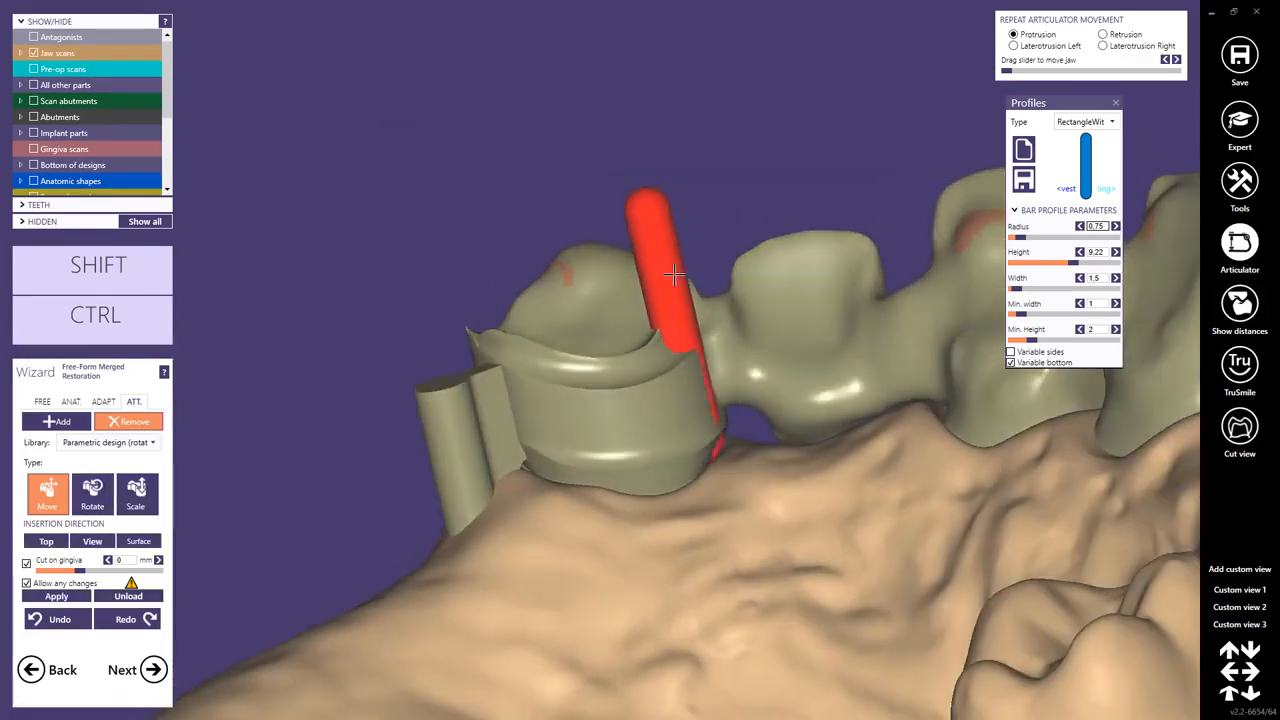
{"action": "right_click_drag", "start_coordinate": [685, 245], "coordinate": [673, 410]}
{"action": "scroll", "coordinate": [680, 394], "scroll_direction": "up", "scroll_amount": 4}
{"action": "right_click_drag", "start_coordinate": [688, 273], "coordinate": [680, 341]}
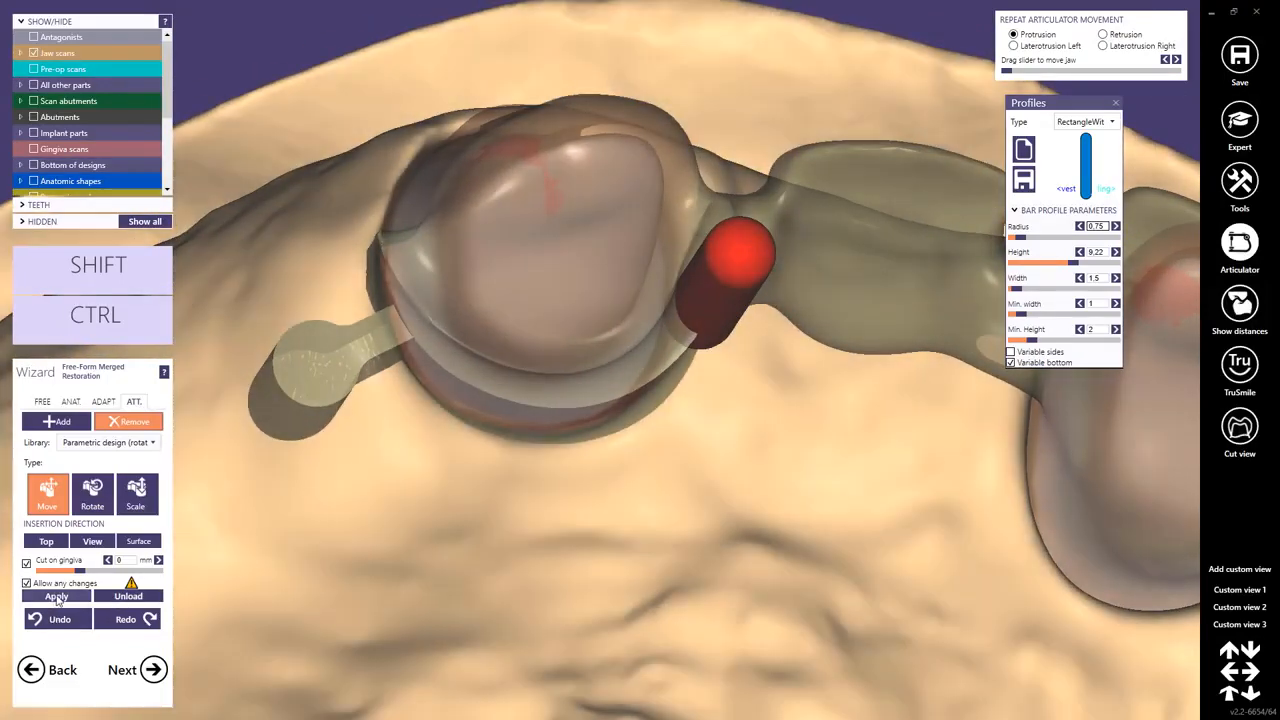
{"action": "left_click", "coordinate": [57, 596]}
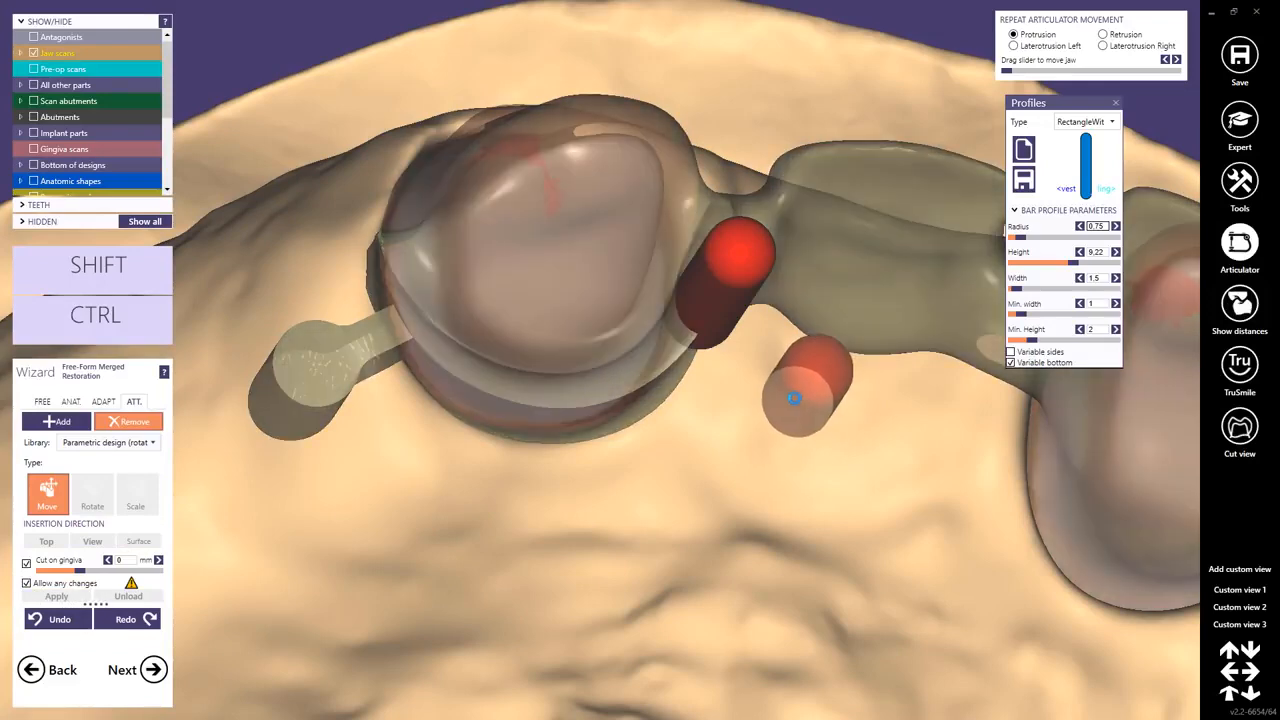
Switch to free-forming and smooth the transition around the new attachment on the telescope crown with the Smooth/Flatten brush.
{"action": "right_click_drag", "start_coordinate": [752, 374], "coordinate": [690, 345]}
{"action": "left_click", "coordinate": [315, 438]}
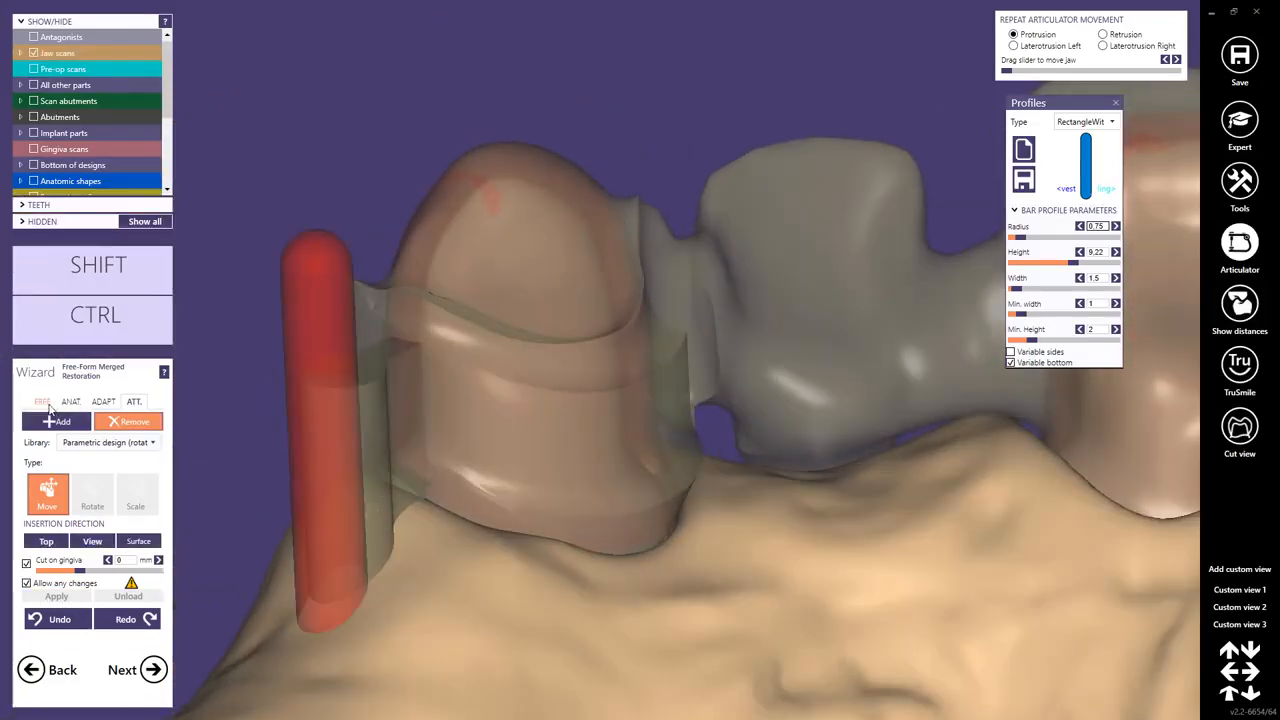
{"action": "left_click", "coordinate": [45, 403]}
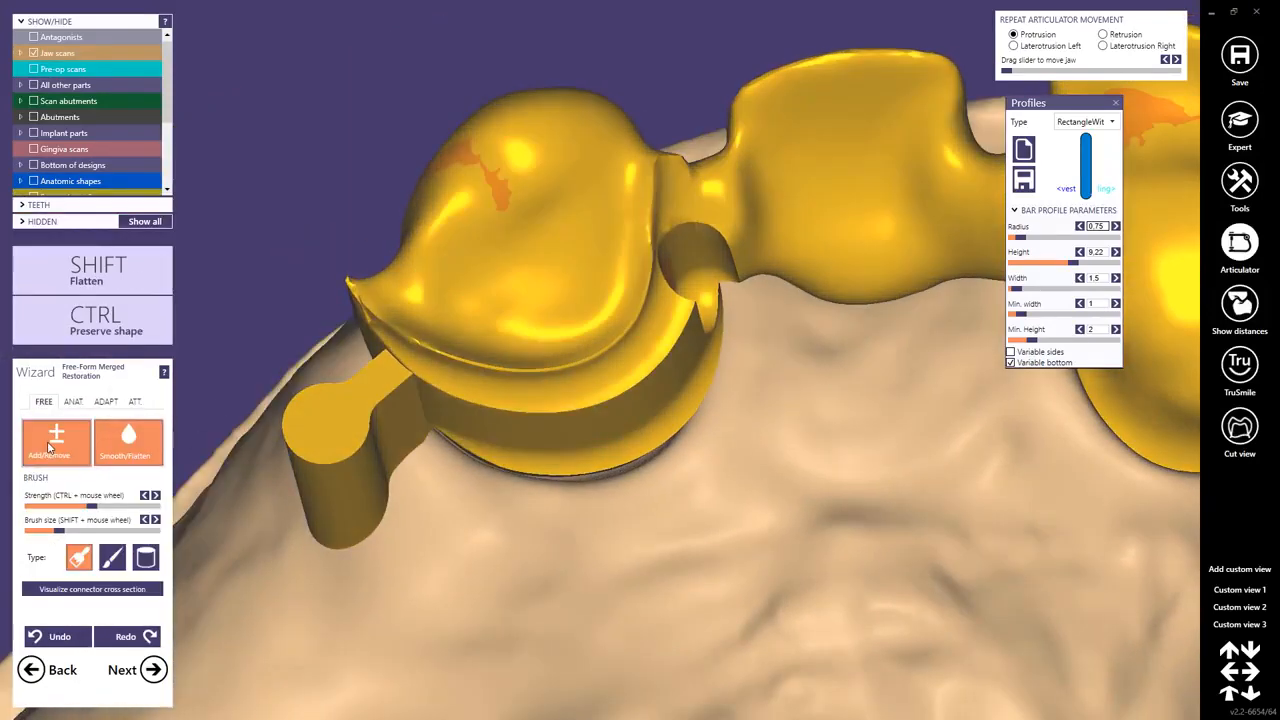
{"action": "left_click", "coordinate": [50, 447]}
{"action": "left_click", "coordinate": [112, 557]}
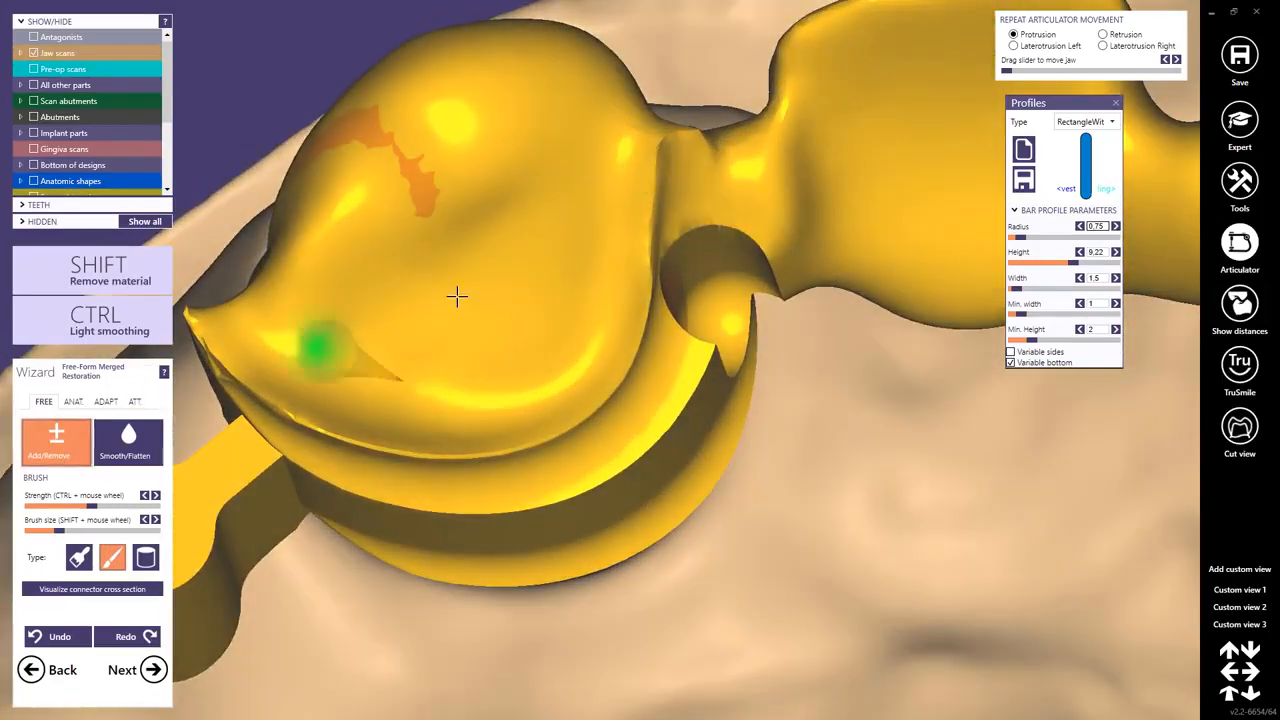
{"action": "mouse_move", "coordinate": [648, 190]}
{"action": "left_mouse_down"}
{"action": "mouse_move", "coordinate": [609, 243]}
{"action": "mouse_move", "coordinate": [601, 294]}
{"action": "mouse_move", "coordinate": [643, 187]}
{"action": "left_mouse_up"}
{"action": "mouse_move", "coordinate": [617, 291]}
{"action": "right_mouse_down"}
{"action": "mouse_move", "coordinate": [620, 309]}
{"action": "mouse_move", "coordinate": [580, 318]}
{"action": "mouse_move", "coordinate": [609, 363]}
{"action": "mouse_move", "coordinate": [555, 369]}
{"action": "right_mouse_up"}
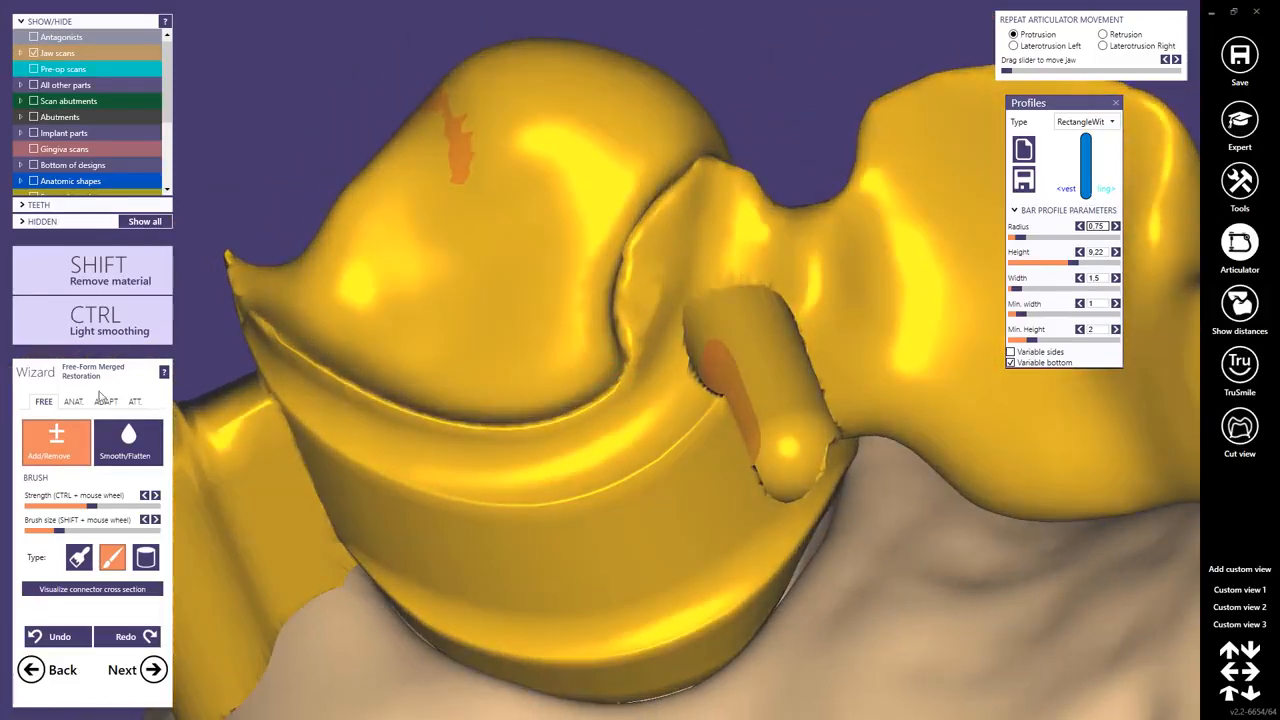
{"action": "left_click", "coordinate": [128, 440]}
{"action": "mouse_move", "coordinate": [704, 176]}
{"action": "left_mouse_down"}
{"action": "mouse_move", "coordinate": [609, 303]}
{"action": "mouse_move", "coordinate": [714, 212]}
{"action": "mouse_move", "coordinate": [654, 274]}
{"action": "mouse_move", "coordinate": [688, 262]}
{"action": "mouse_move", "coordinate": [660, 366]}
{"action": "left_mouse_up"}
{"action": "right_click_drag", "start_coordinate": [769, 280], "coordinate": [797, 217]}
{"action": "mouse_move", "coordinate": [797, 217]}
{"action": "left_mouse_down"}
{"action": "mouse_move", "coordinate": [777, 288]}
{"action": "mouse_move", "coordinate": [726, 283]}
{"action": "mouse_move", "coordinate": [684, 469]}
{"action": "mouse_move", "coordinate": [708, 420]}
{"action": "mouse_move", "coordinate": [680, 437]}
{"action": "left_mouse_up"}
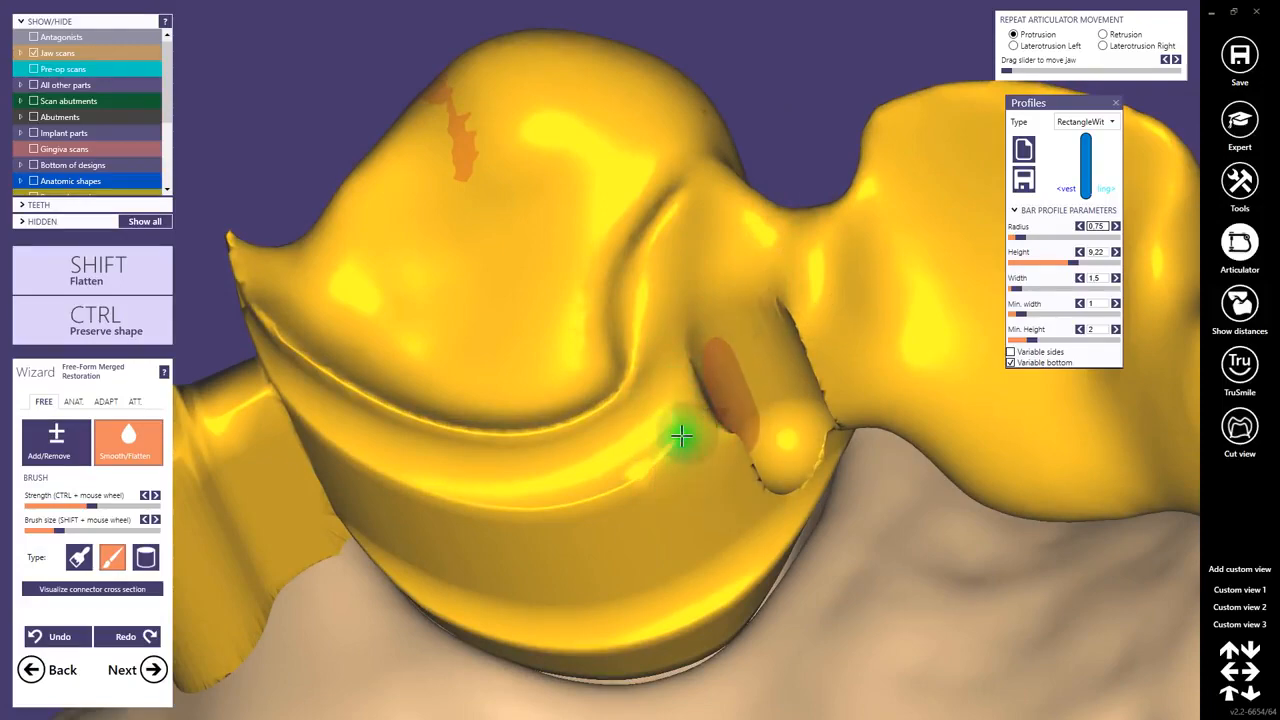
{"action": "mouse_move", "coordinate": [680, 437]}
{"action": "right_mouse_down"}
{"action": "mouse_move", "coordinate": [720, 489]}
{"action": "mouse_move", "coordinate": [645, 335]}
{"action": "right_mouse_up"}
{"action": "mouse_move", "coordinate": [684, 374]}
{"action": "left_mouse_down"}
{"action": "mouse_move", "coordinate": [720, 409]}
{"action": "mouse_move", "coordinate": [763, 381]}
{"action": "left_mouse_up"}
{"action": "right_click_drag", "start_coordinate": [752, 370], "coordinate": [563, 420]}
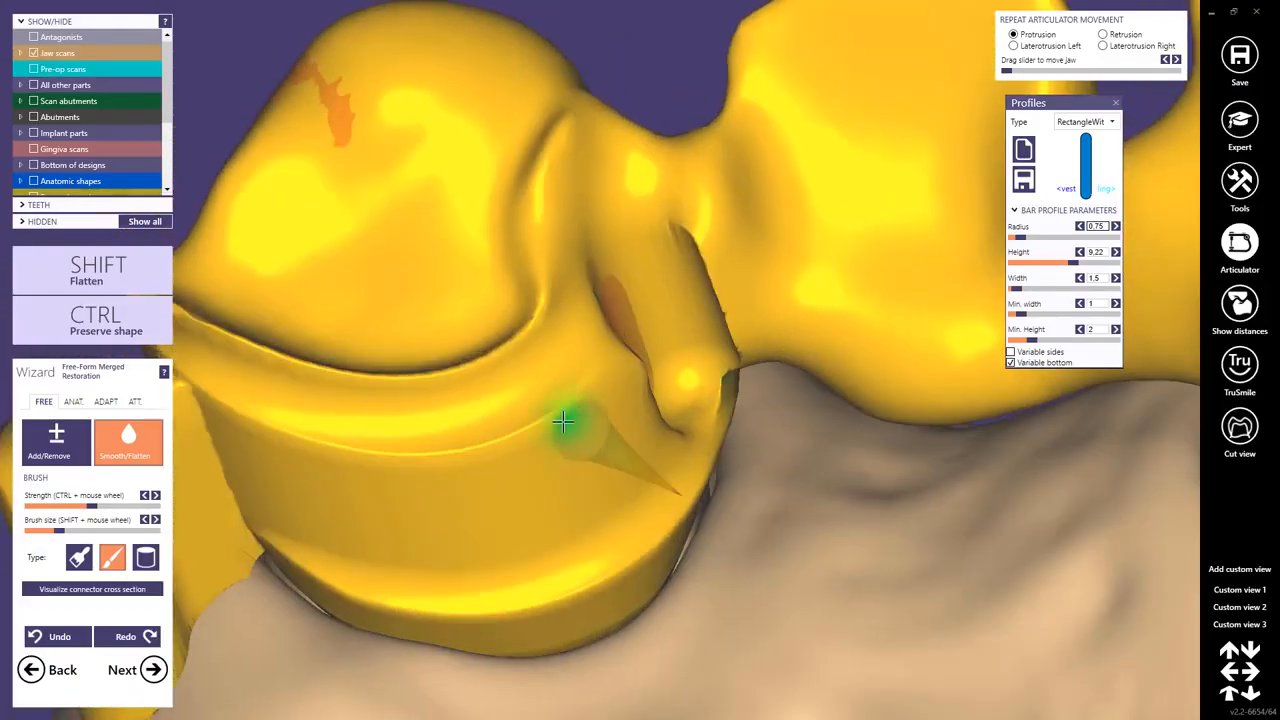
{"action": "right_click", "coordinate": [510, 358]}
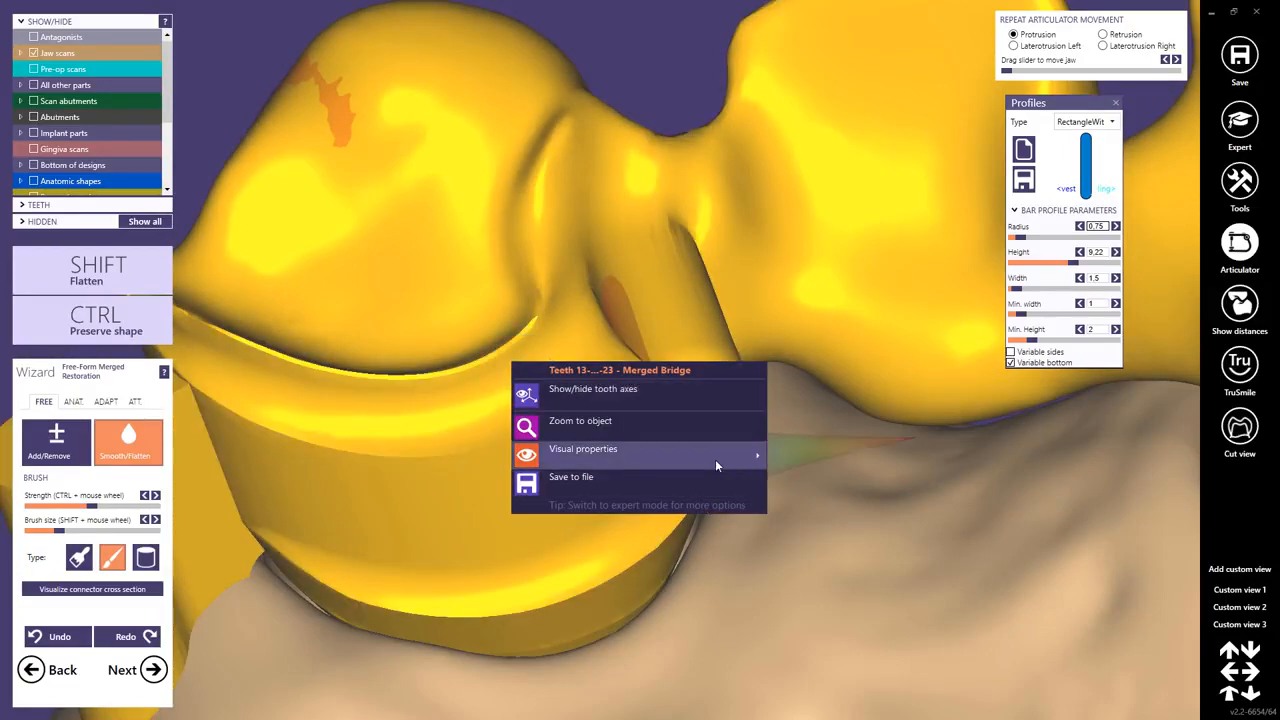
{"action": "mouse_move", "coordinate": [715, 457]}
{"action": "left_click", "coordinate": [829, 519]}
Continue smoothing the crown surface and edges around the attachment slot.
{"action": "mouse_move", "coordinate": [829, 519]}
{"action": "right_mouse_down"}
{"action": "mouse_move", "coordinate": [763, 343]}
{"action": "mouse_move", "coordinate": [638, 357]}
{"action": "right_mouse_up"}
{"action": "right_click_drag", "start_coordinate": [714, 440], "coordinate": [737, 420]}
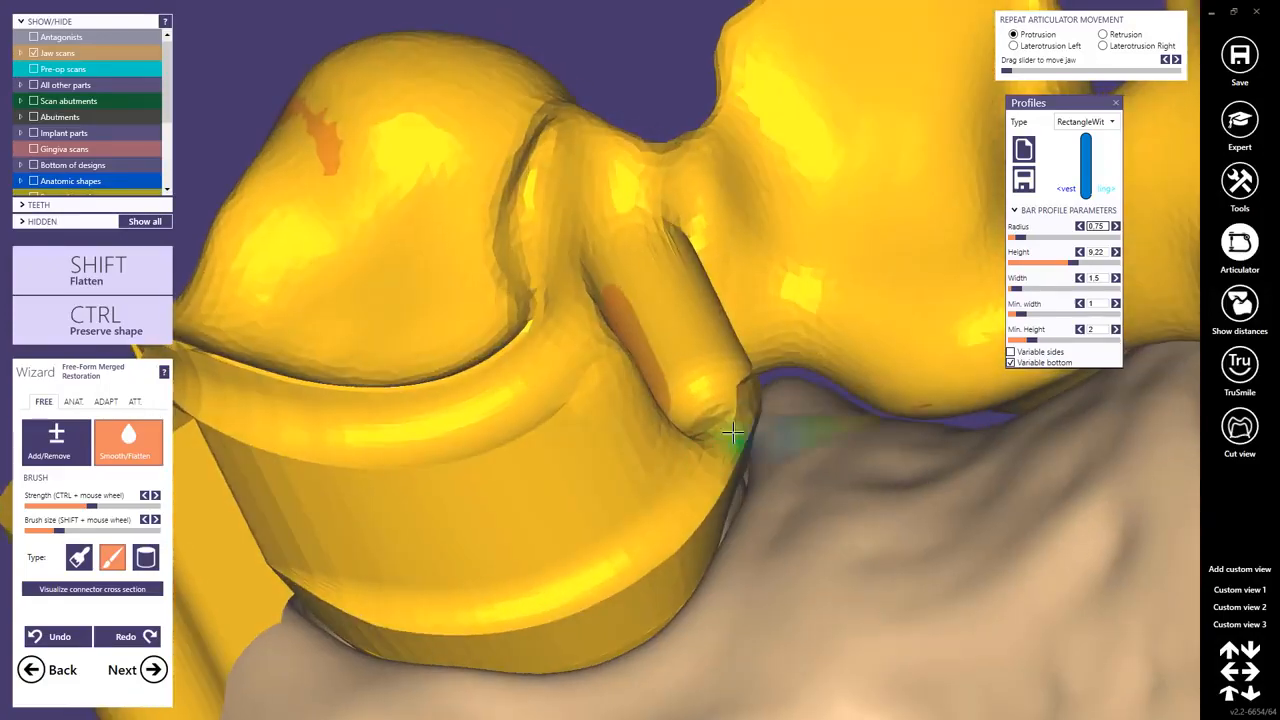
{"action": "left_click_drag", "start_coordinate": [706, 260], "coordinate": [673, 205]}
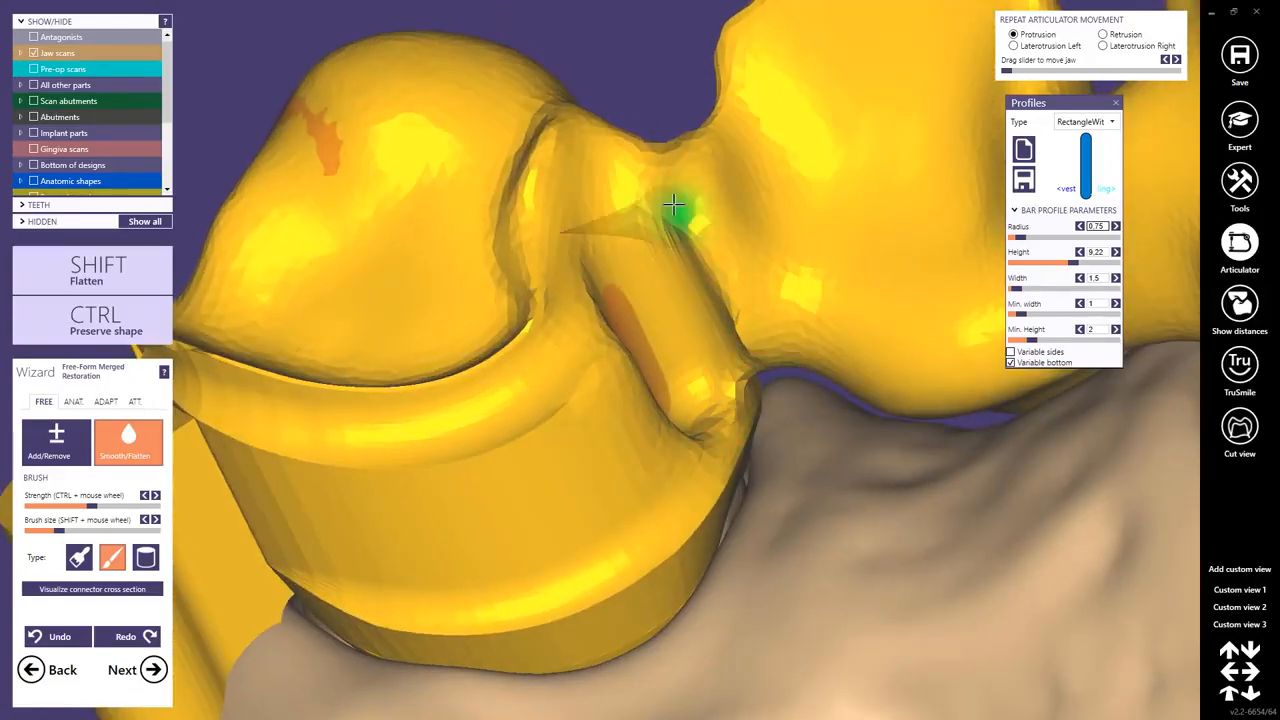
{"action": "right_click_drag", "start_coordinate": [738, 369], "coordinate": [706, 373]}
{"action": "scroll", "coordinate": [750, 385], "scroll_direction": "down", "scroll_amount": 4}
{"action": "scroll", "coordinate": [706, 373], "scroll_direction": "up", "scroll_amount": 5}
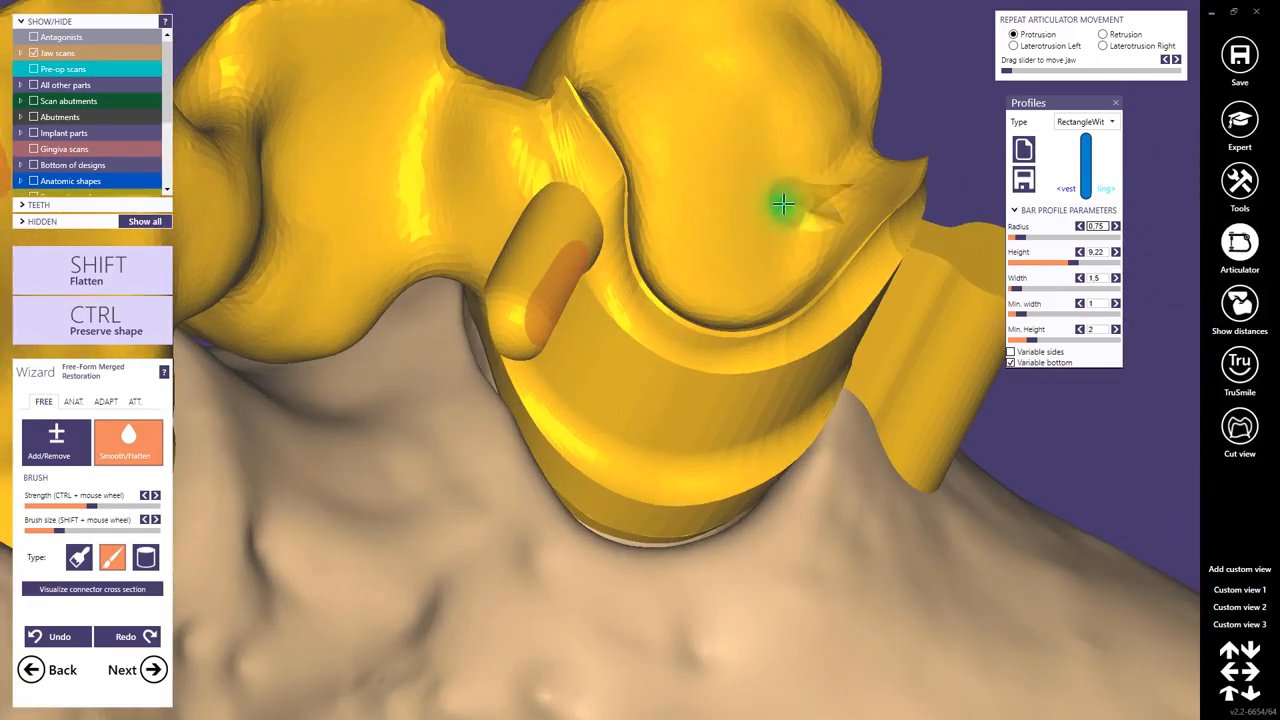
{"action": "right_click_drag", "start_coordinate": [770, 222], "coordinate": [480, 360]}
{"action": "scroll", "coordinate": [474, 351], "scroll_direction": "down", "scroll_amount": 6}
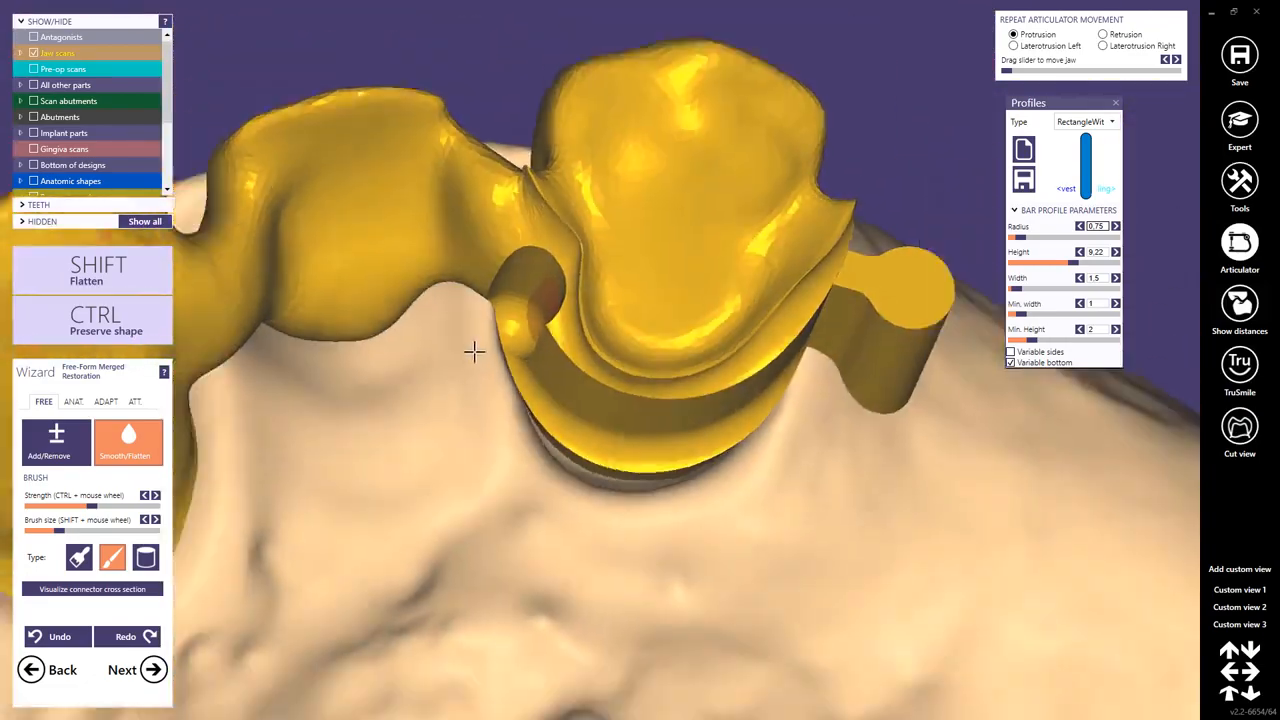
{"action": "right_click_drag", "start_coordinate": [349, 580], "coordinate": [480, 424]}
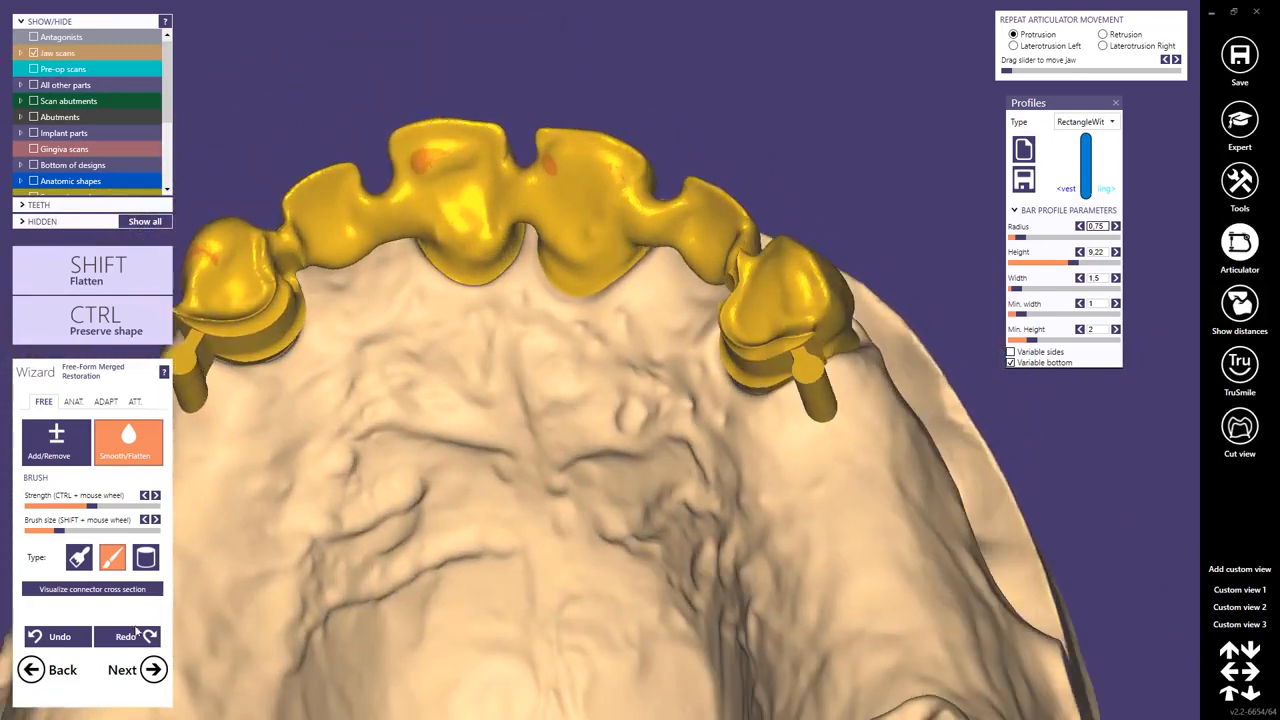
Finish the wizard, saving the free-forming modifications but not the scene file.
{"action": "left_click", "coordinate": [153, 670]}
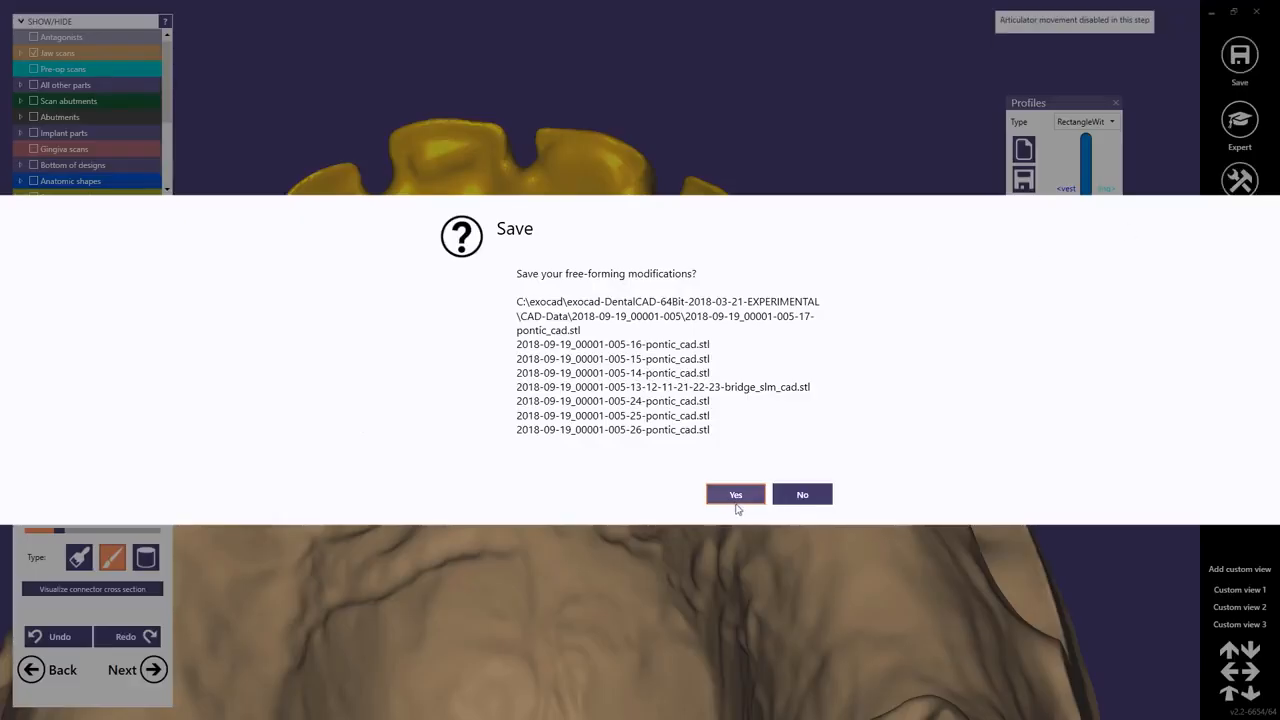
{"action": "left_click", "coordinate": [736, 505]}
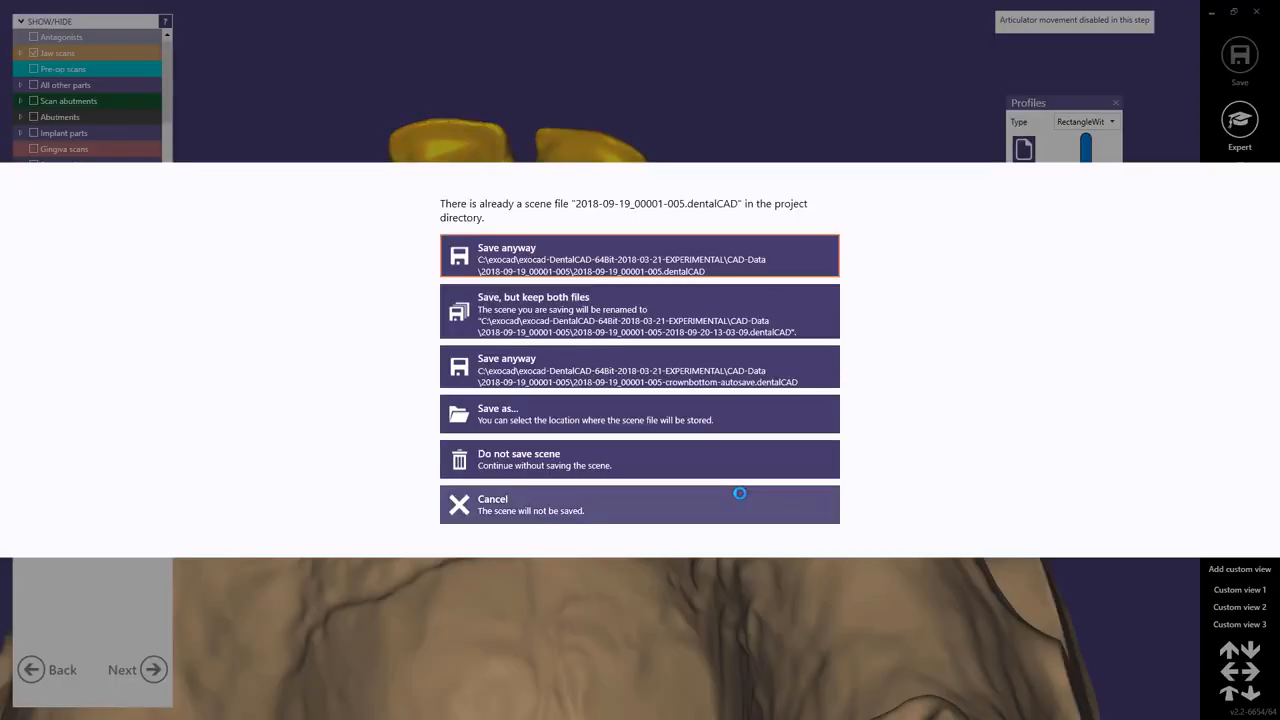
{"action": "left_click", "coordinate": [512, 458]}
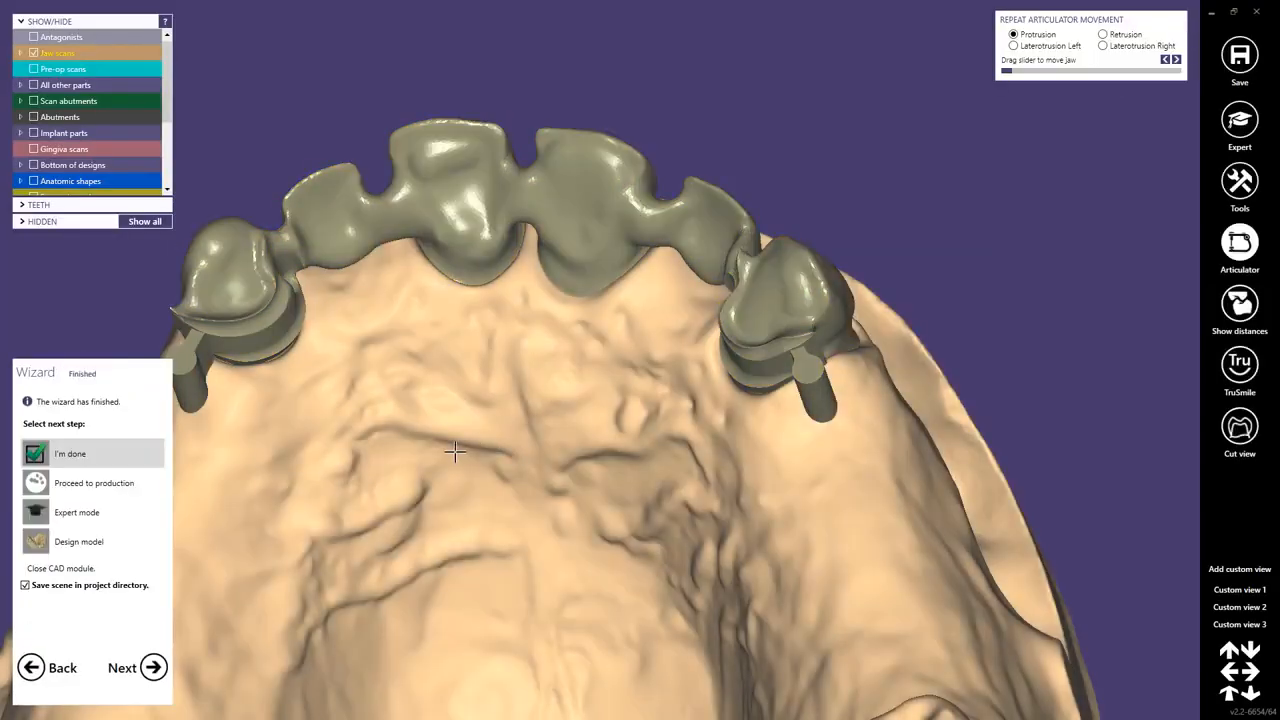